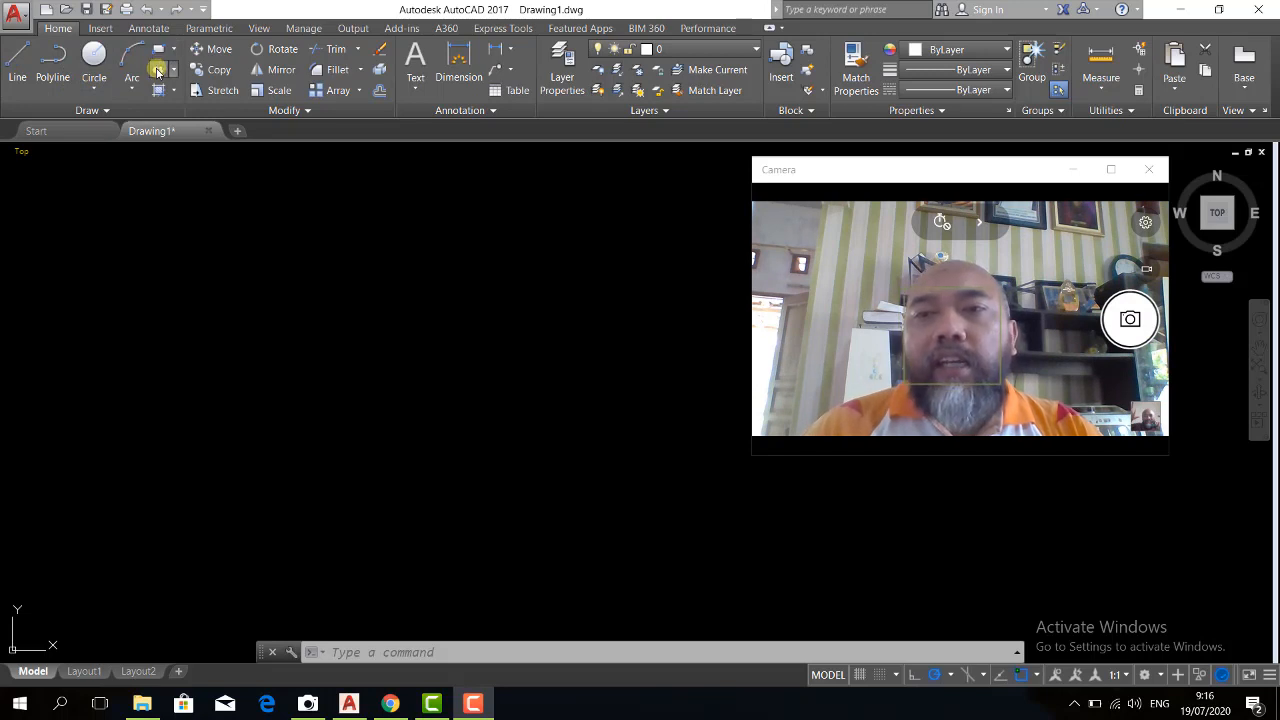
left_click(107, 111)
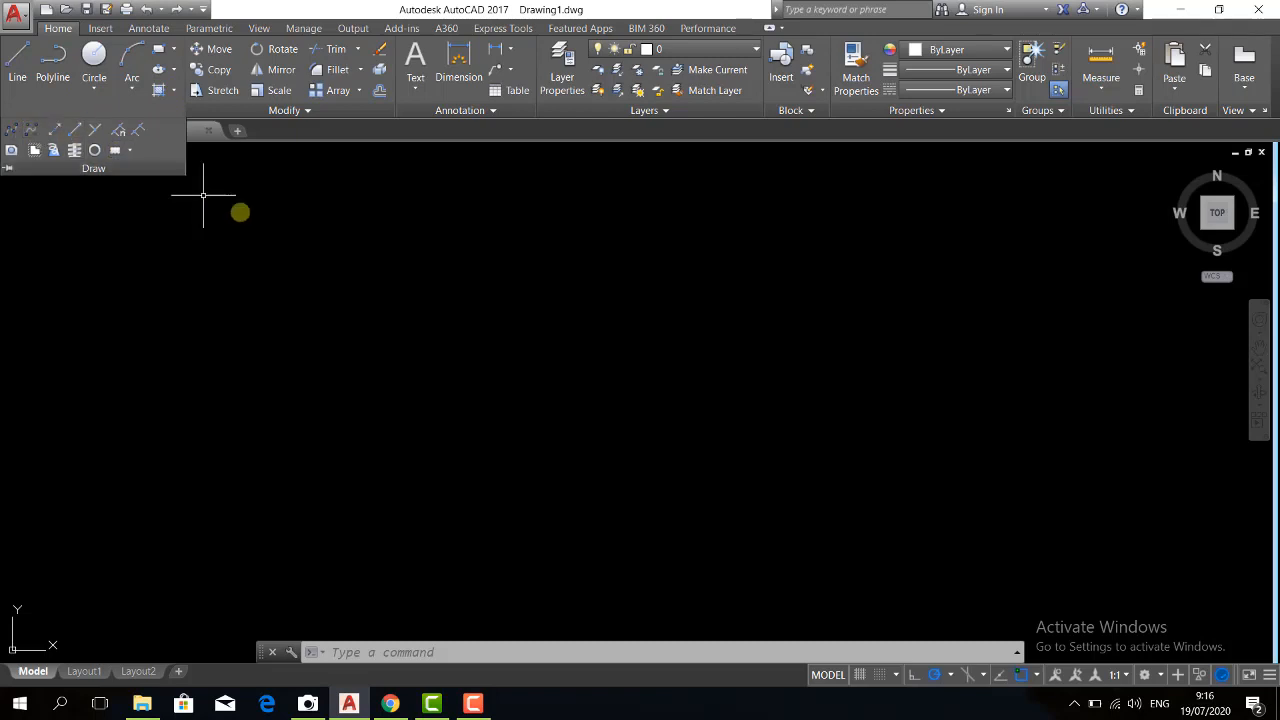
left_click(371, 256)
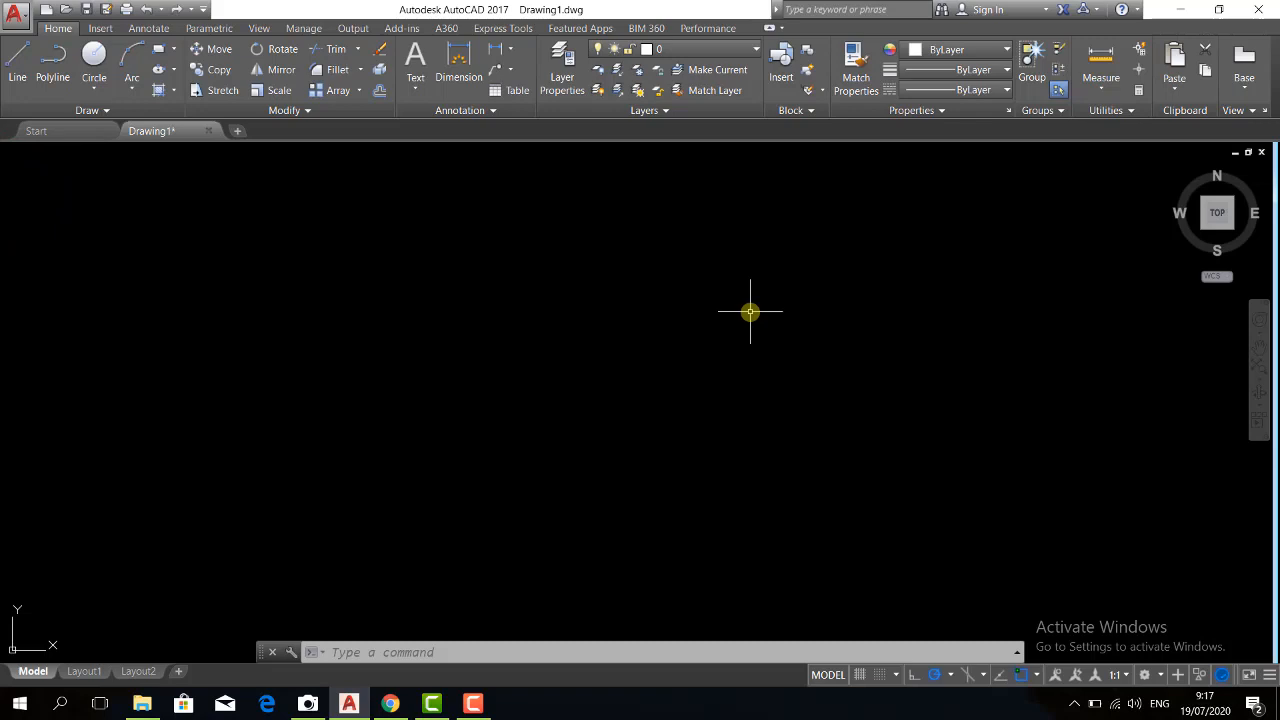
key("Return")
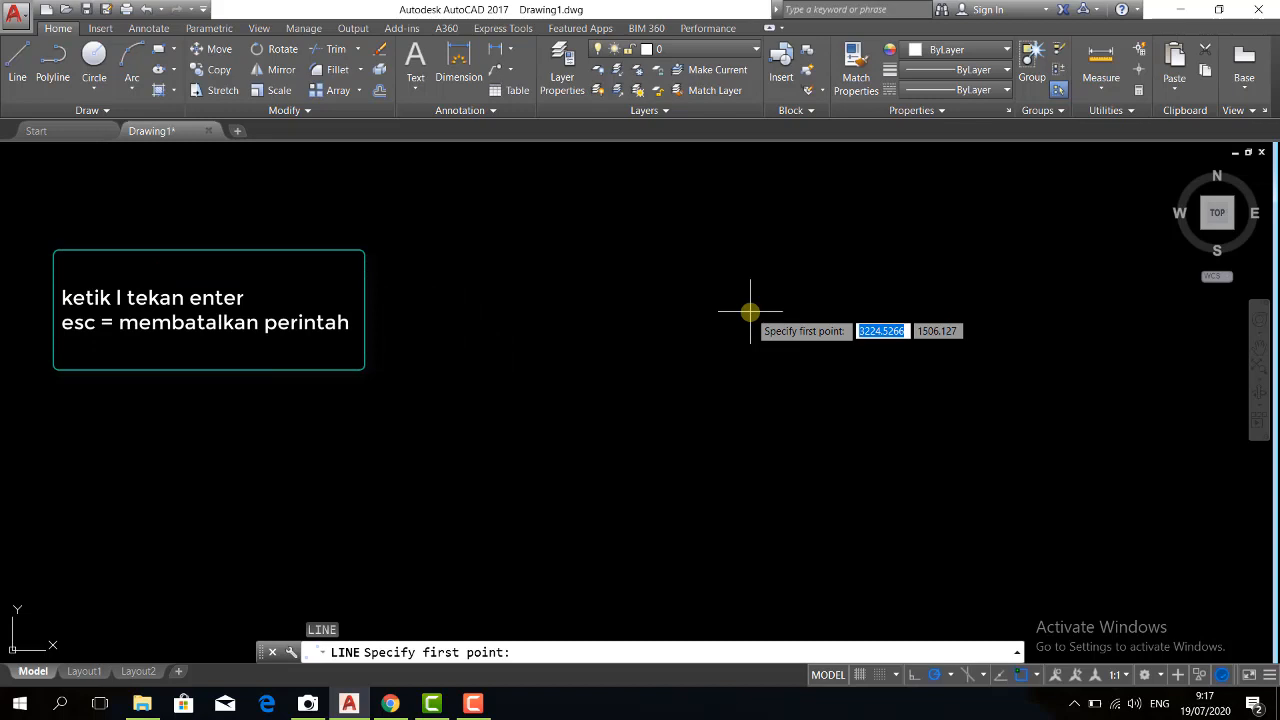
key("Escape")
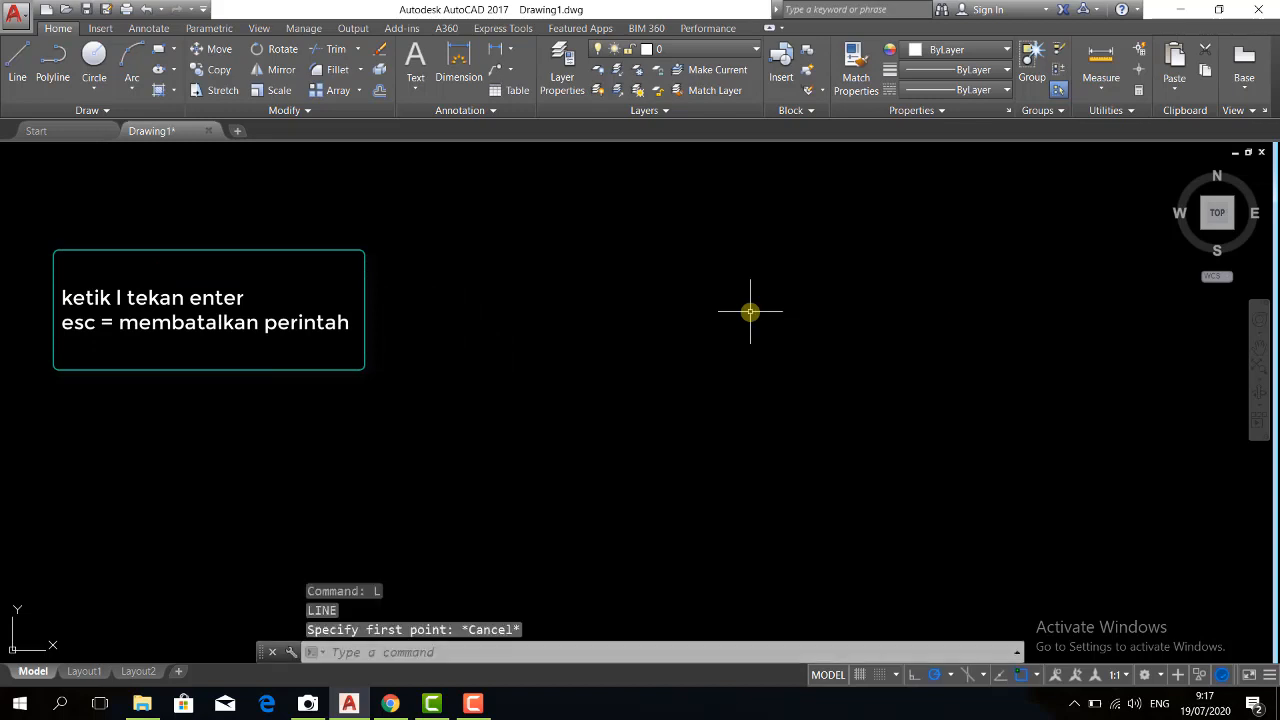
Start a line at a free point in the empty drawing and draw a horizontal segment 5 units to the right
type("l")
key("Return")
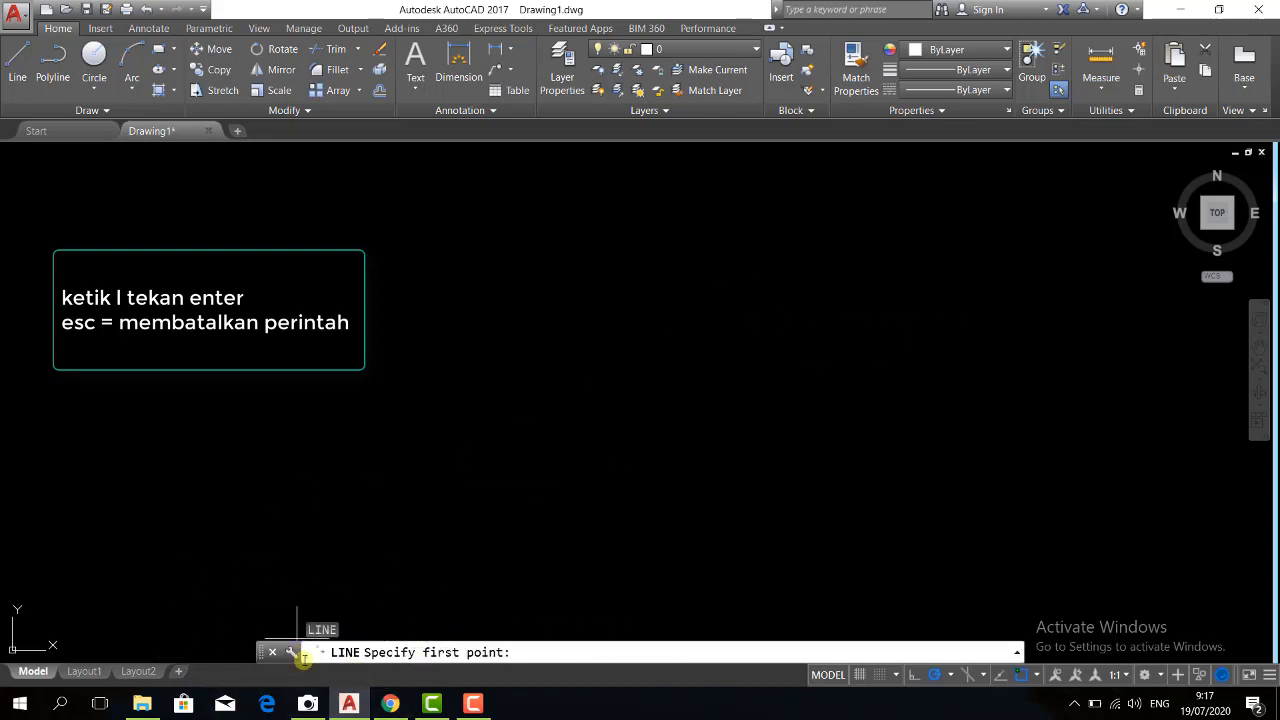
left_click(421, 331)
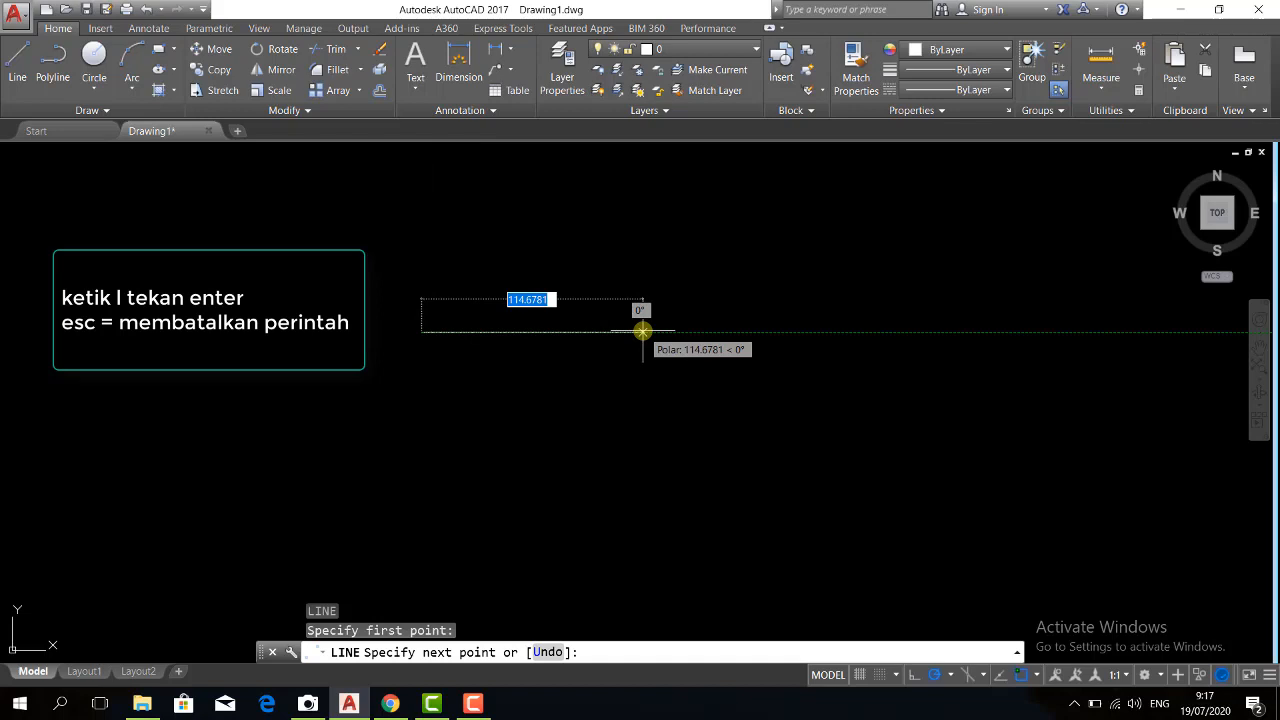
type("5")
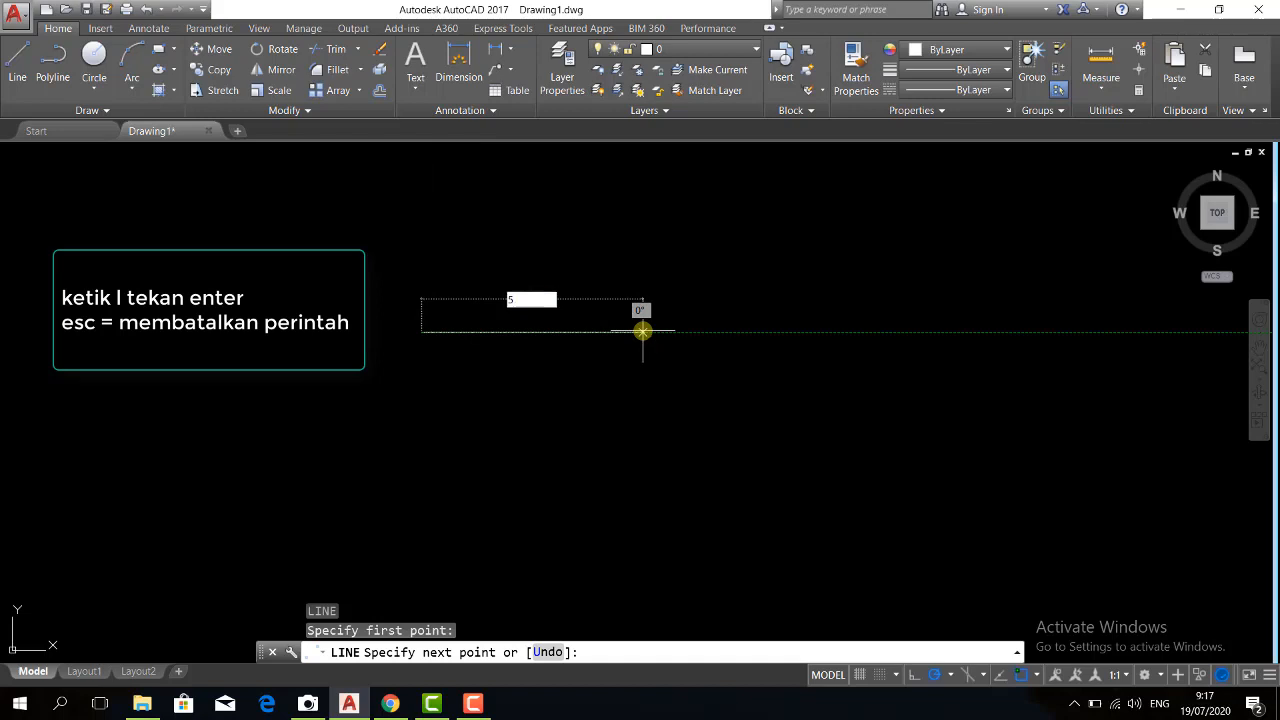
key("Return")
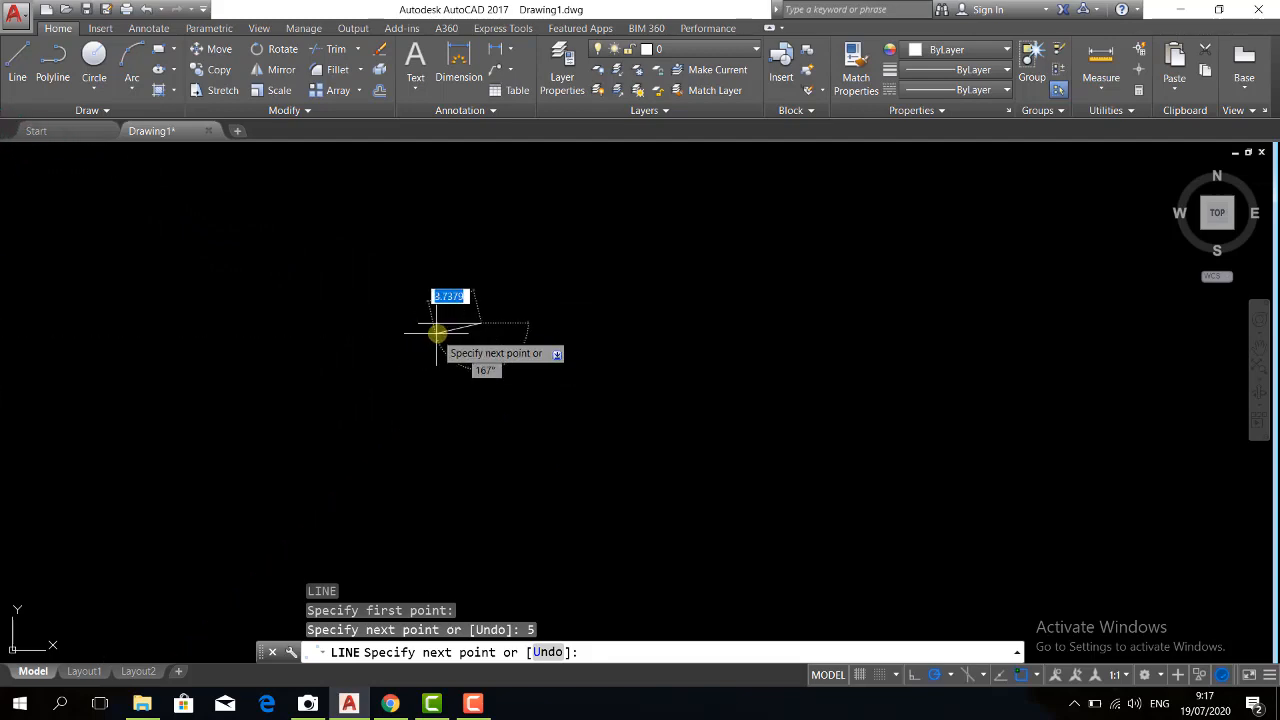
Continue the line with a vertical segment 20 units straight up from the end of the 5-unit base
scroll(437, 333, "up", 8)
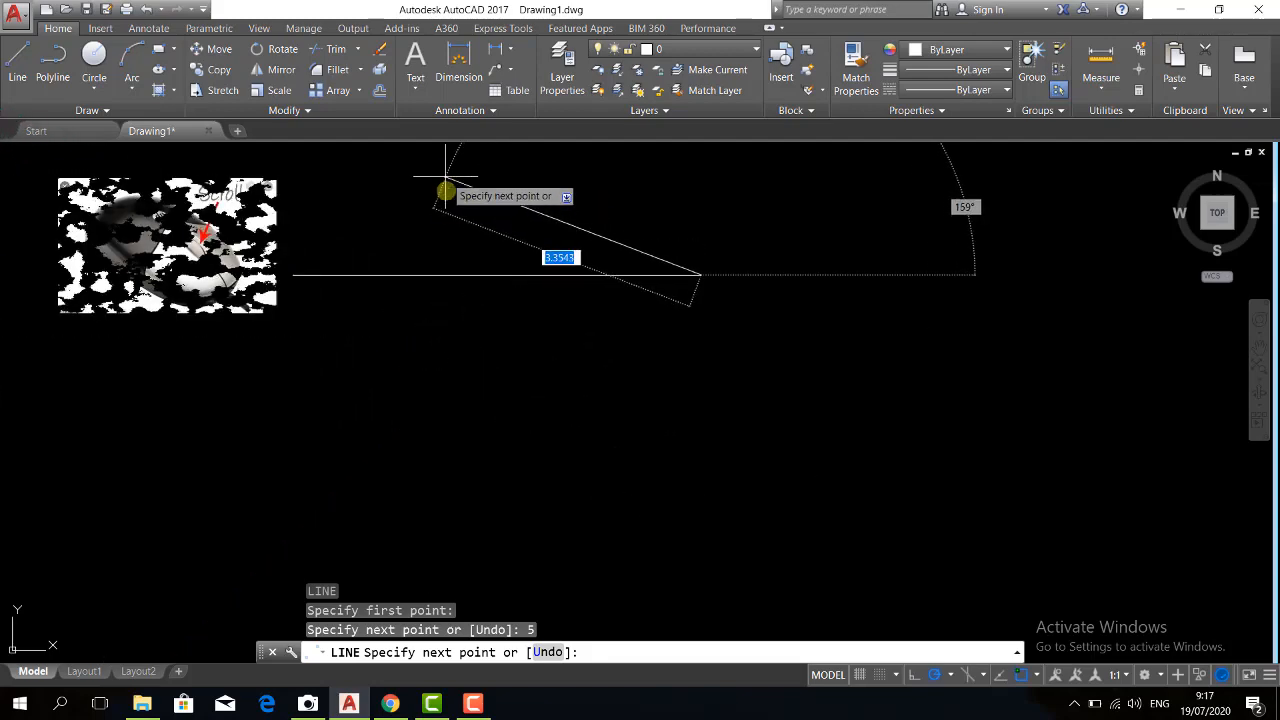
scroll(440, 230, "down", 6)
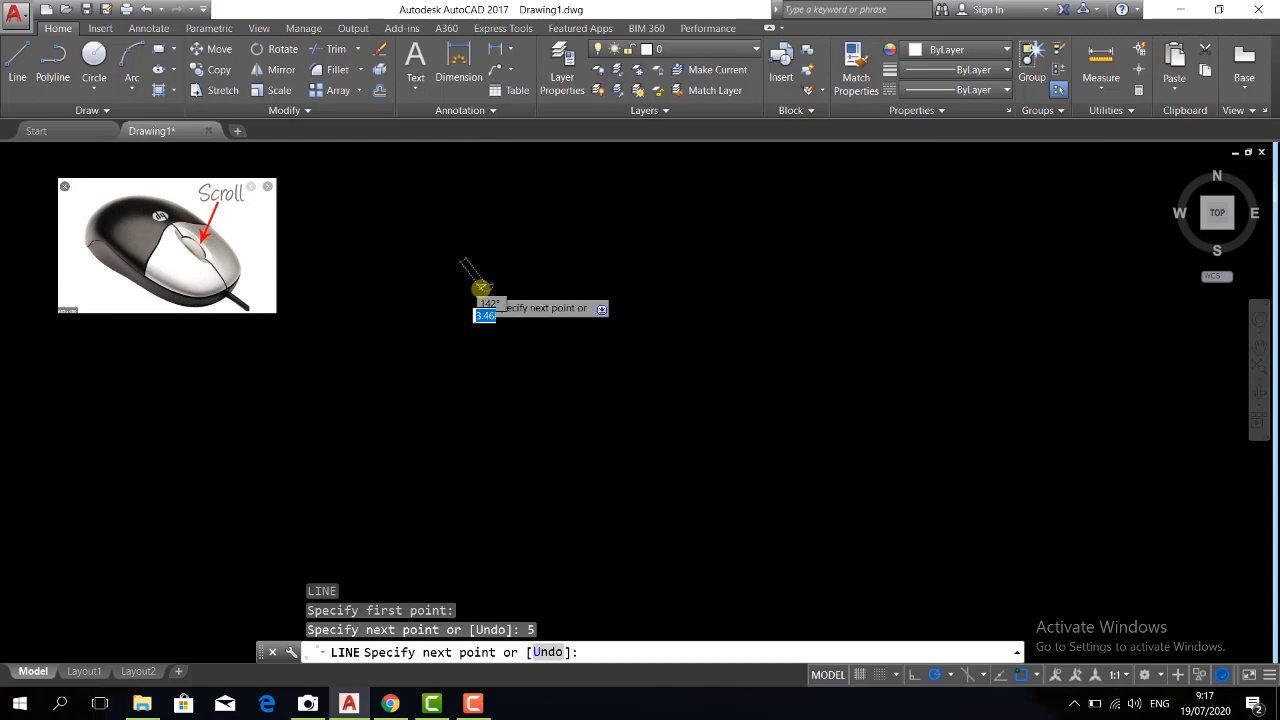
scroll(477, 277, "up", 8)
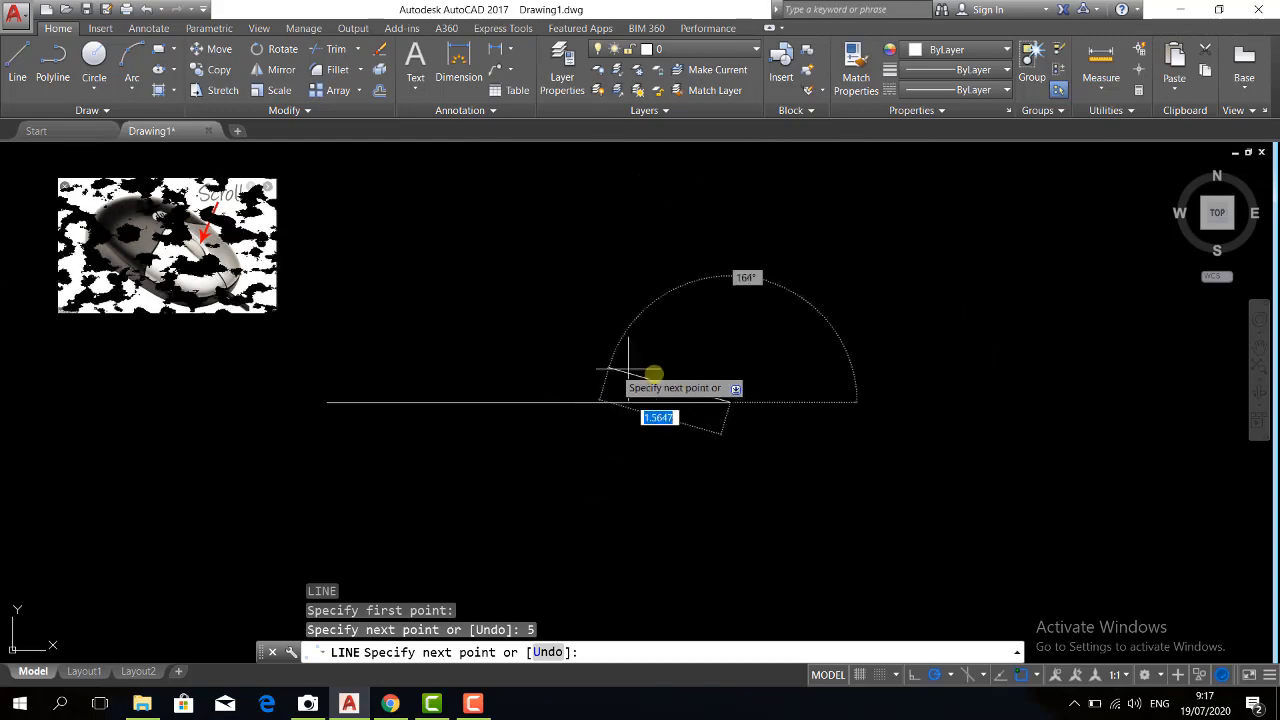
scroll(701, 437, "down", 4)
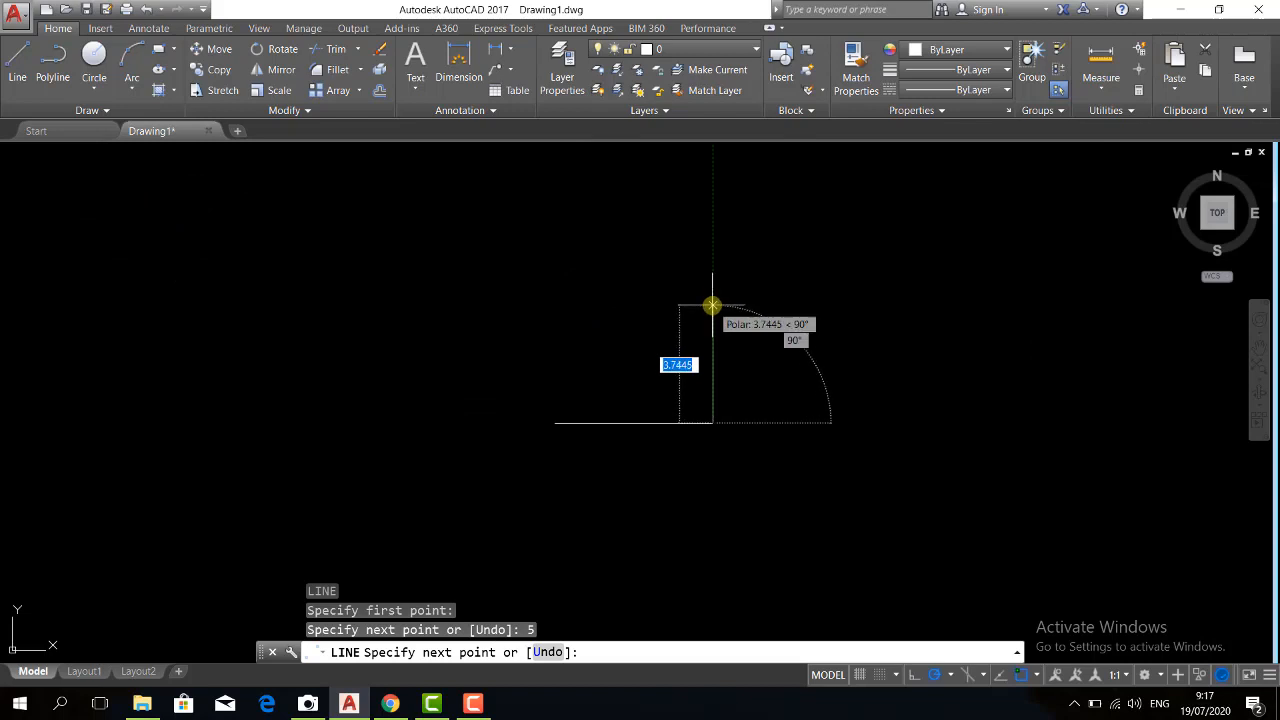
type("20")
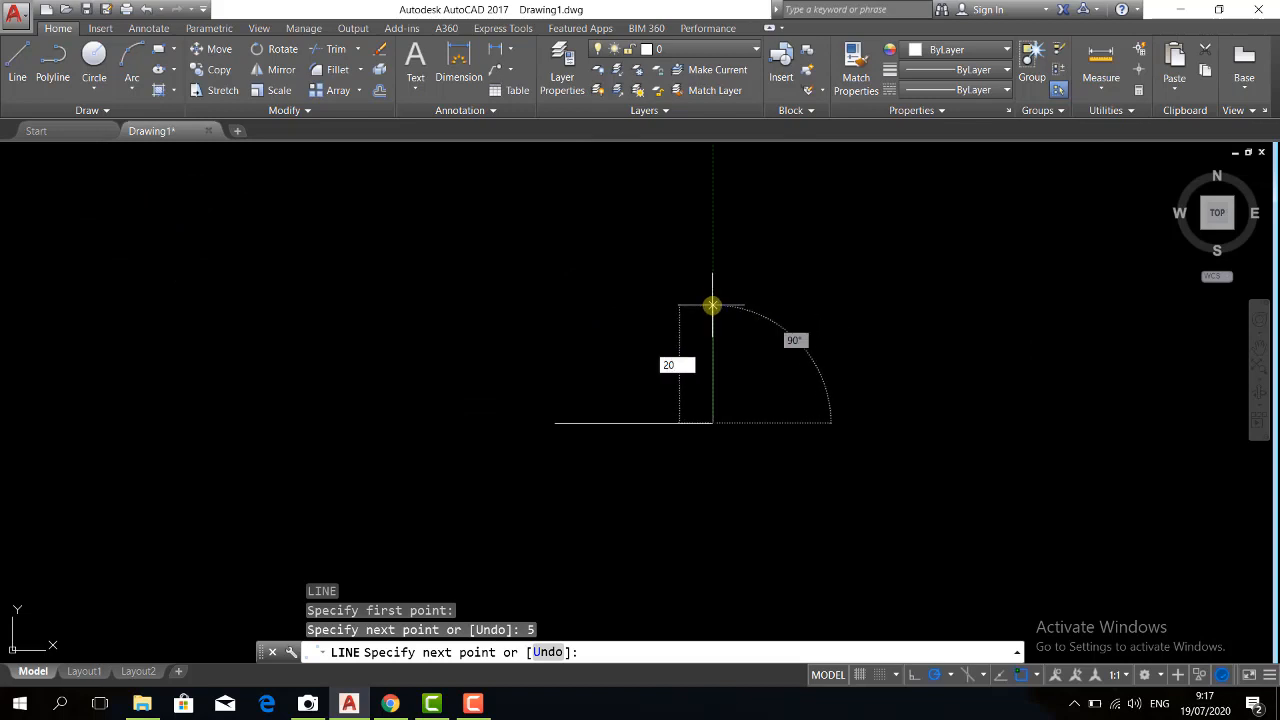
key("Return")
Continue the outline 5 units to the left and close the rectangle at its starting corner, ending the Line command
scroll(700, 400, "down", 4)
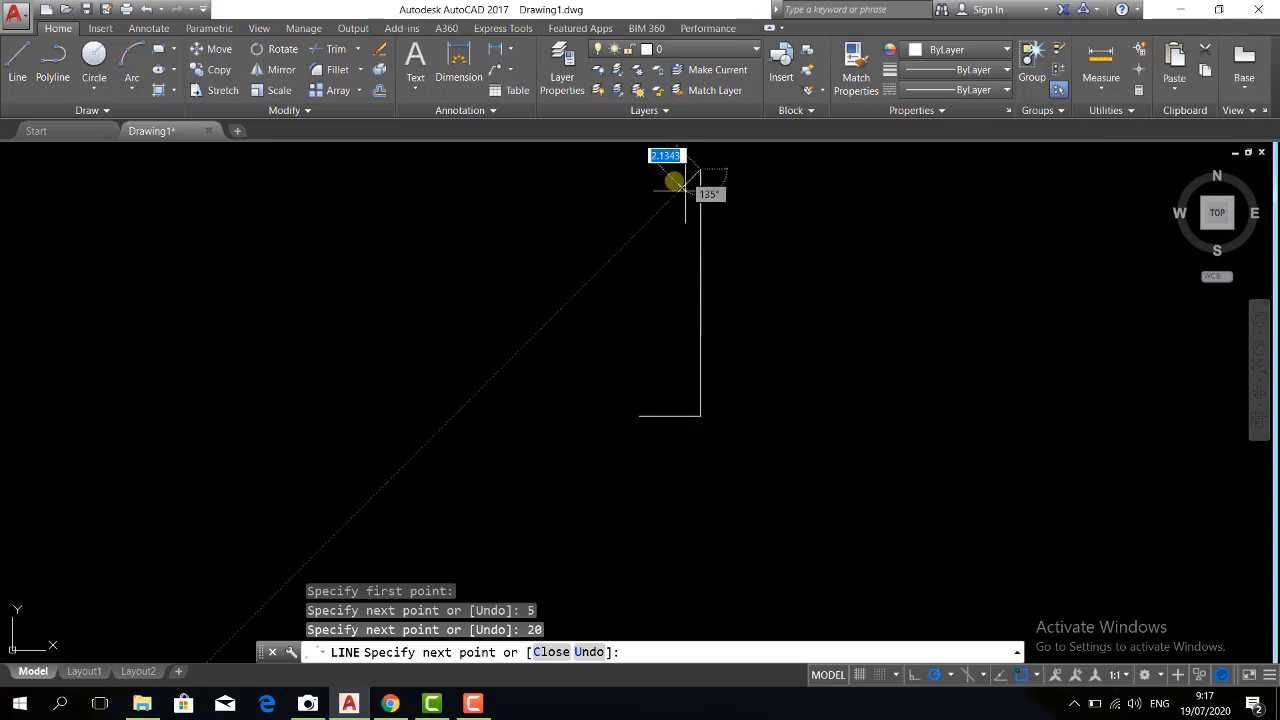
type("5")
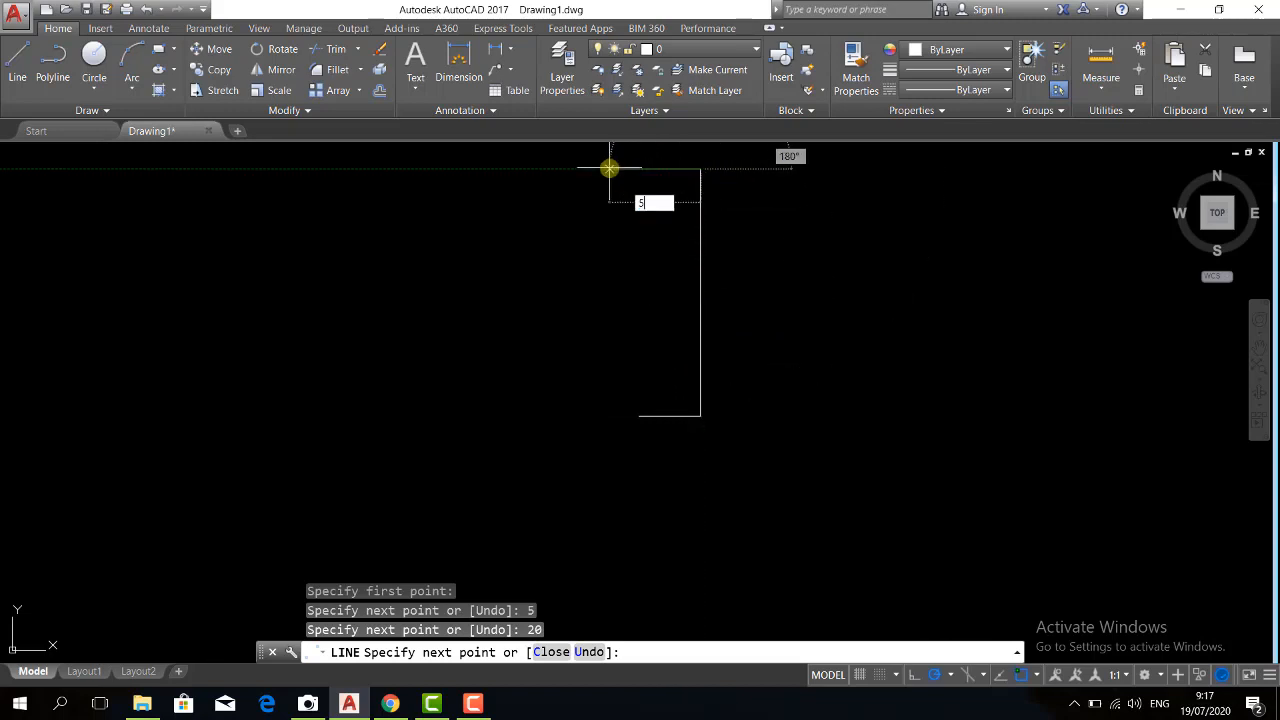
key("Return")
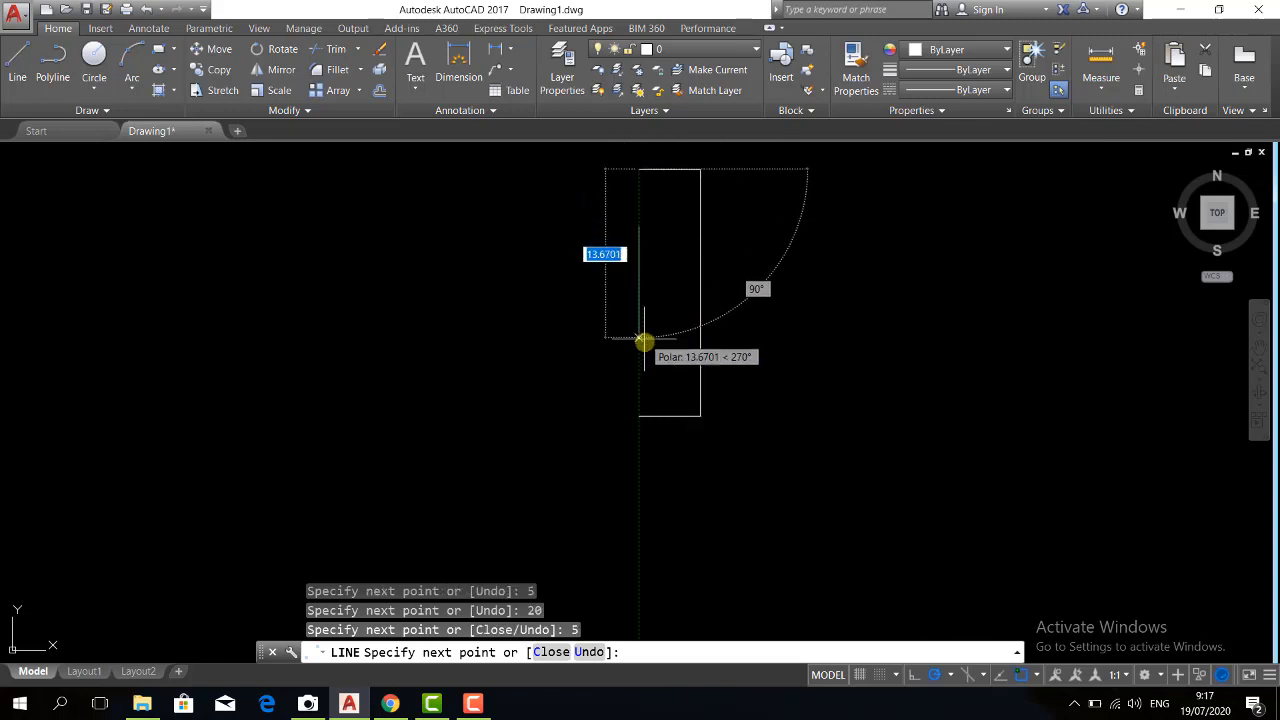
scroll(644, 408, "up", 4)
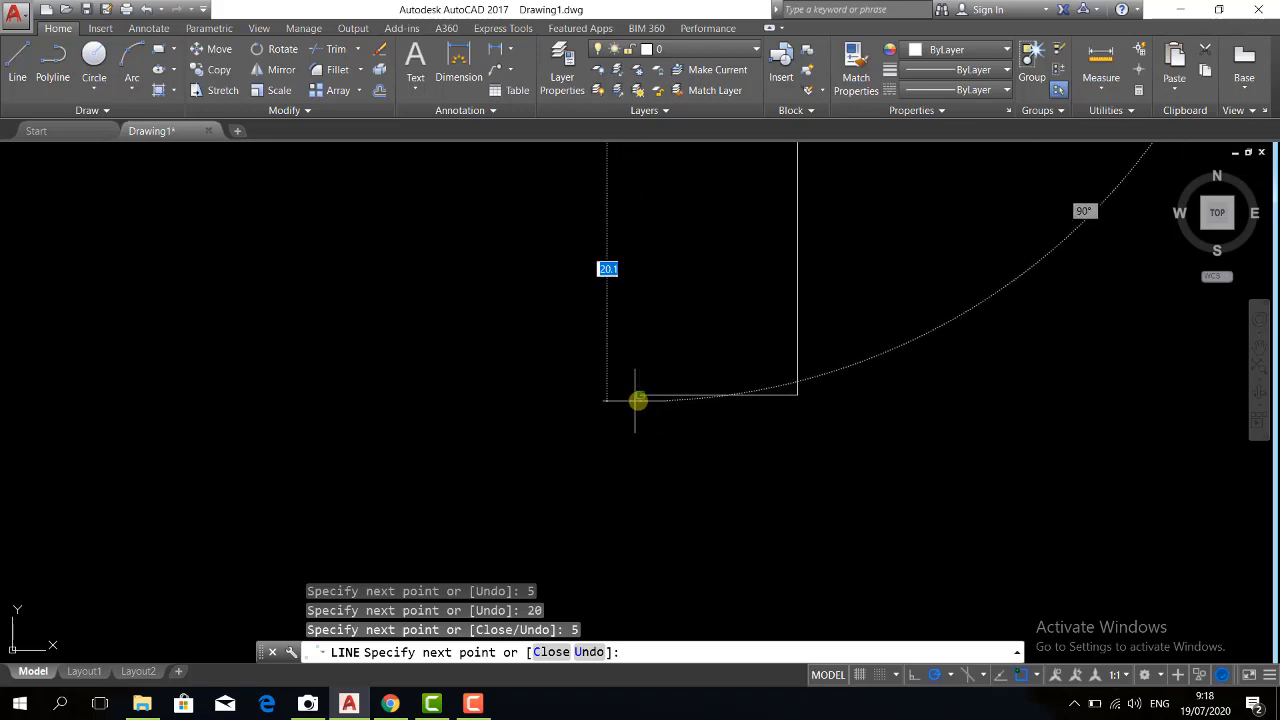
left_click(643, 396)
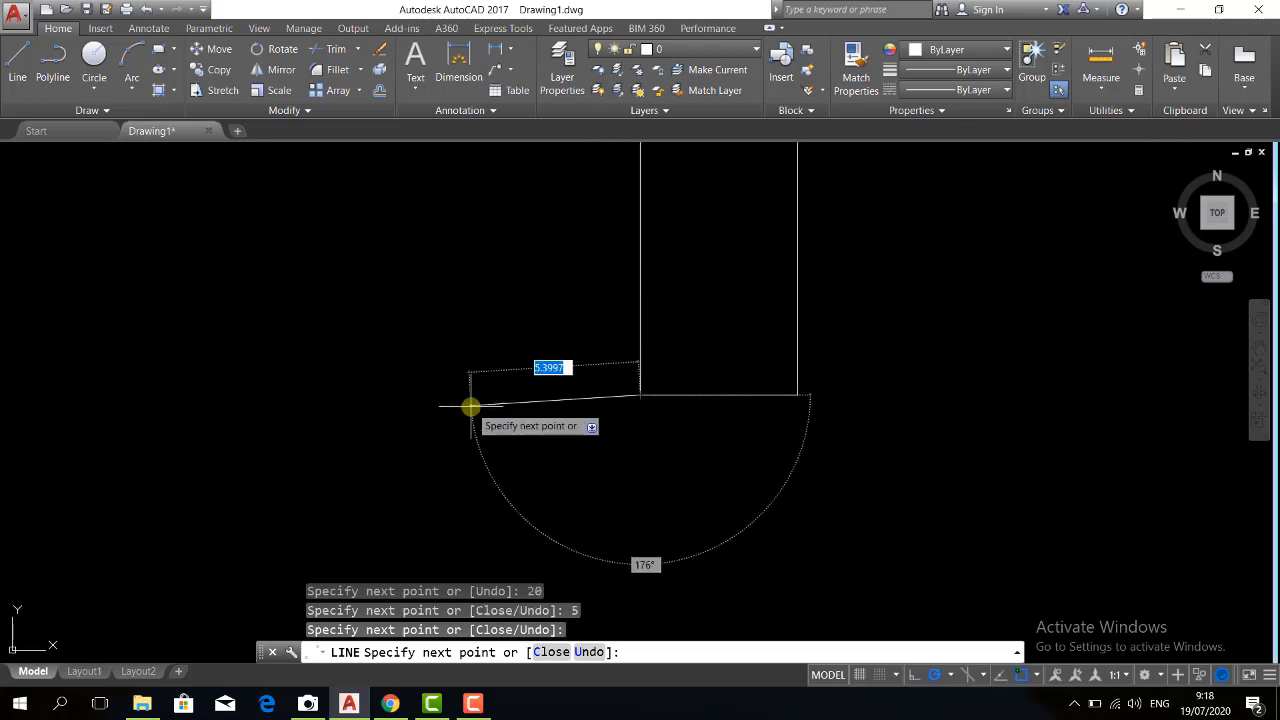
key("Return")
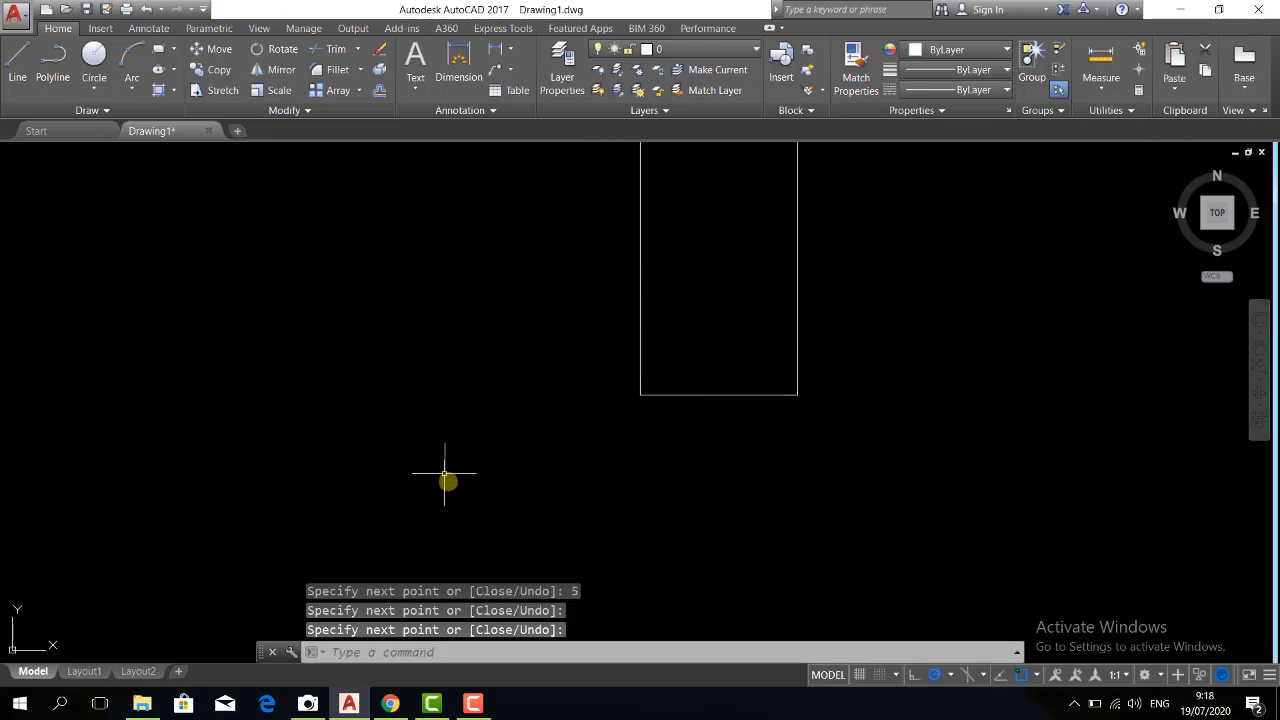
Draw a new line to the right of the rectangle, 20 units long and rising to the right at 45°
scroll(449, 480, "down", 4)
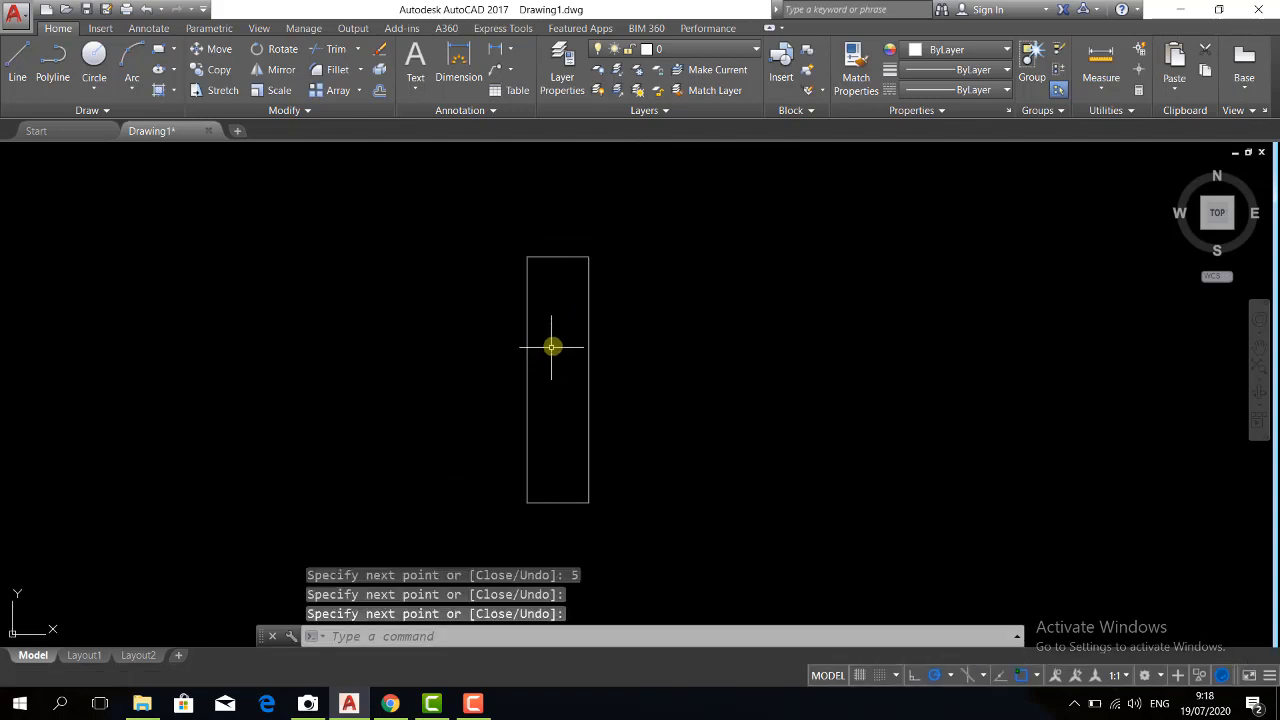
middle_click_drag(555, 379, 552, 355)
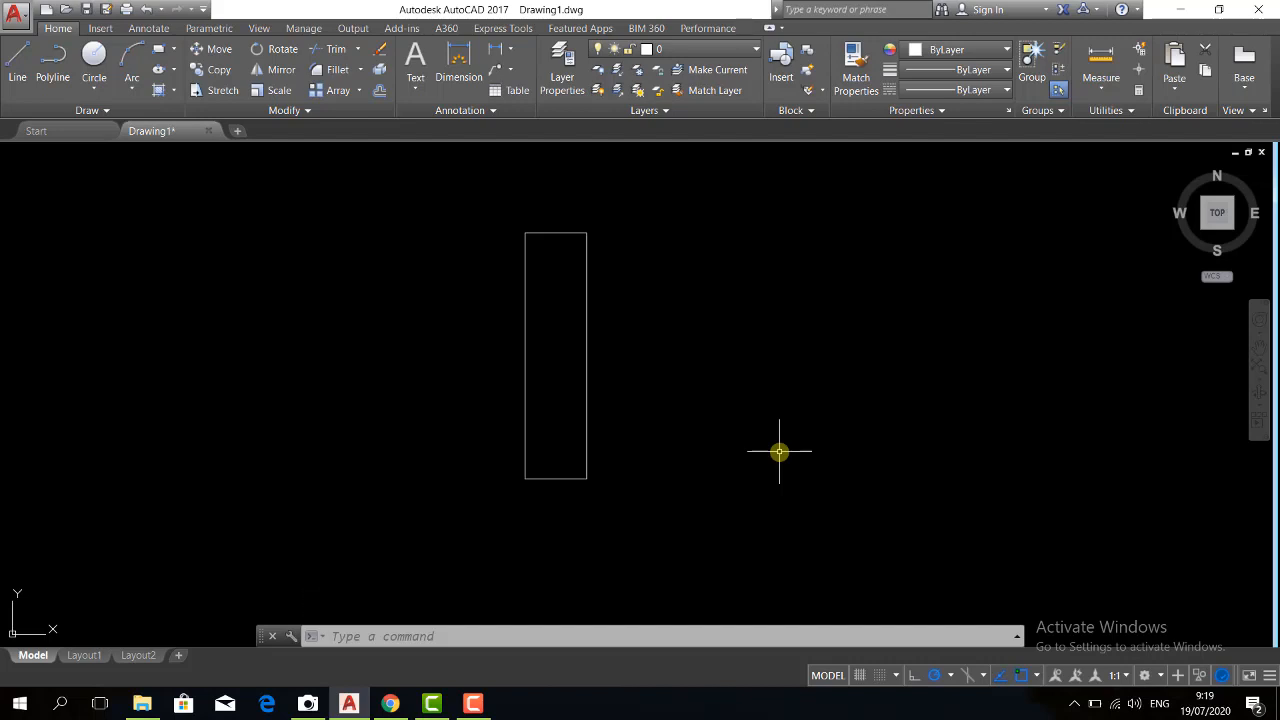
type("l")
key("Return")
left_click(653, 466)
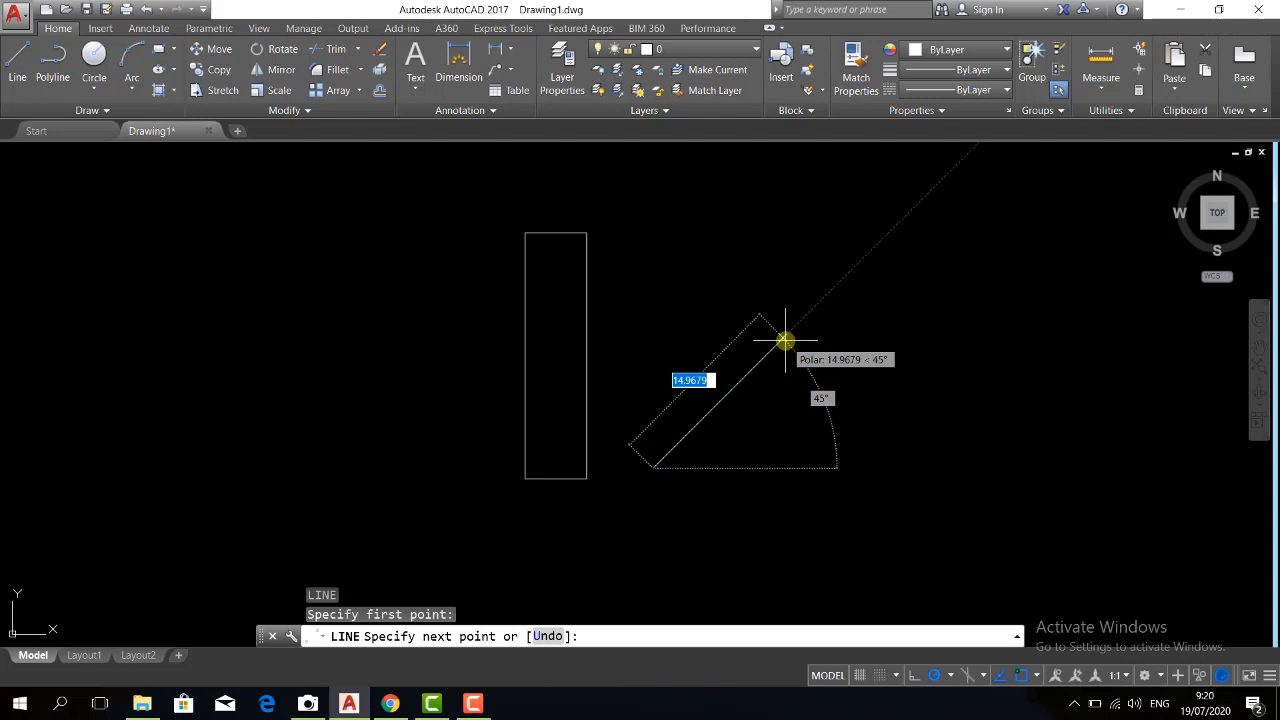
type("20")
key("Return")
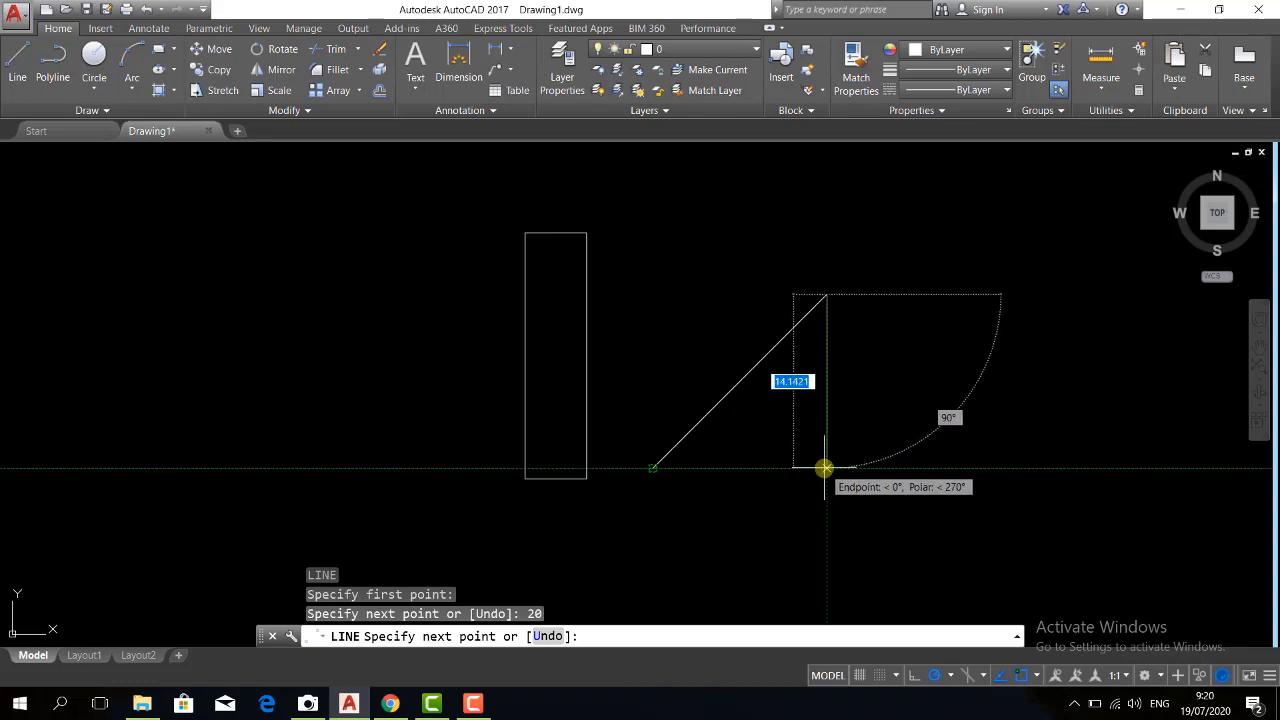
Complete the right triangle with a vertical side down to the start point's level and a horizontal base back to it
left_click(826, 468)
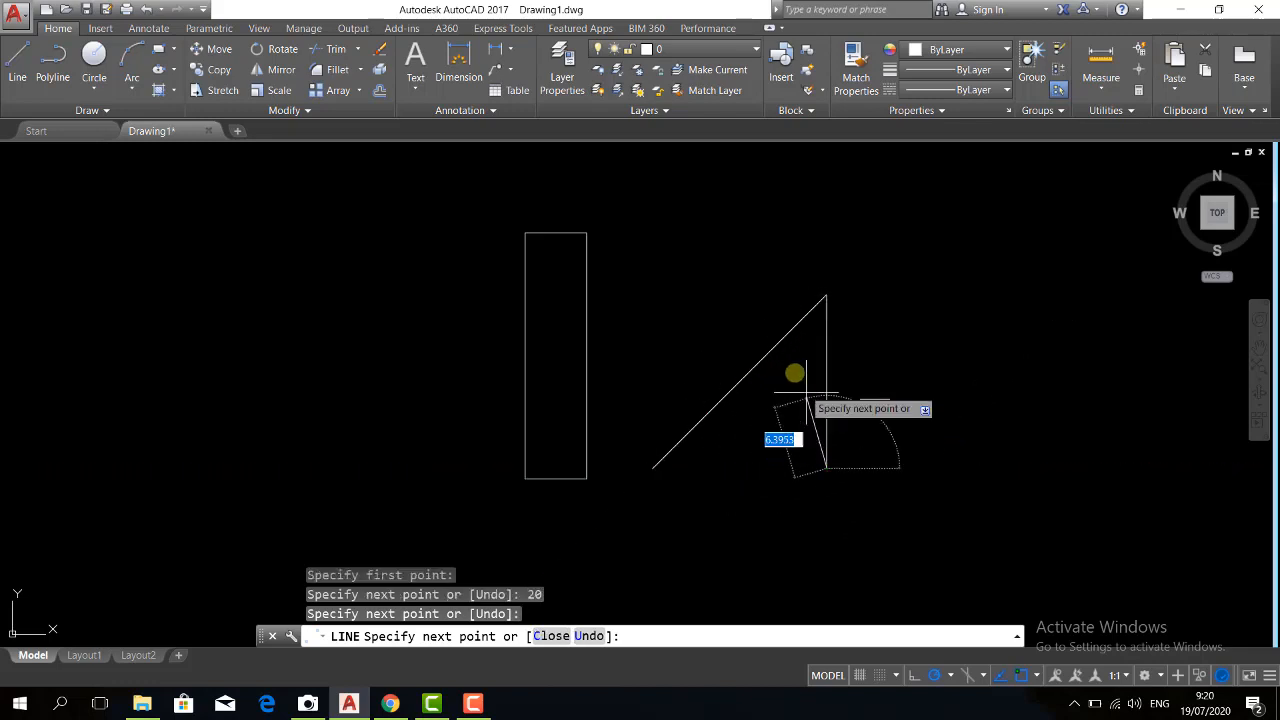
left_click(651, 468)
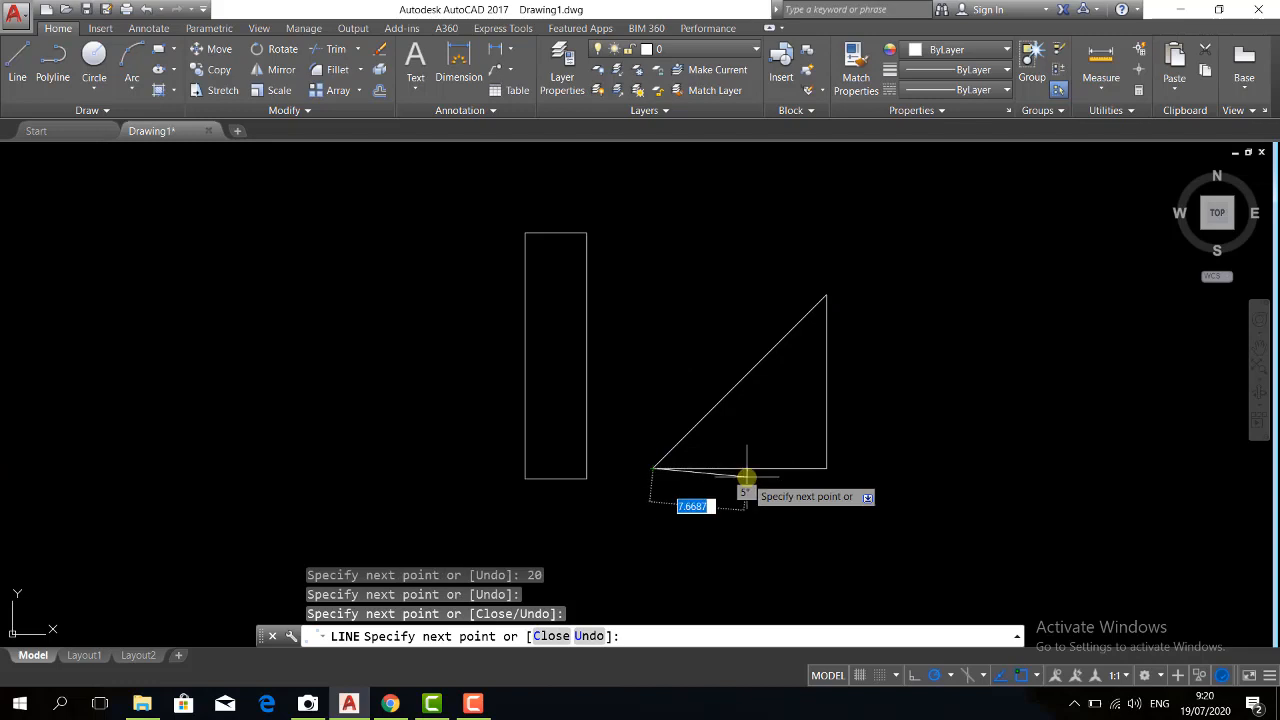
key("Return")
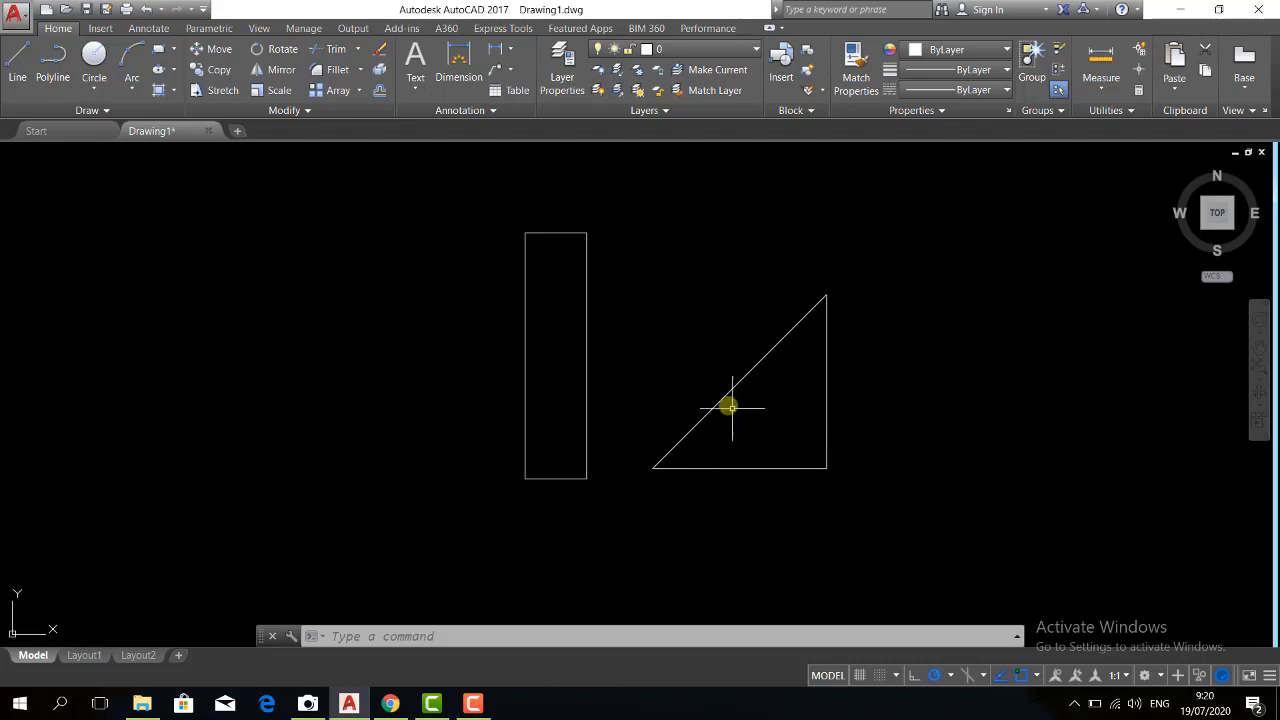
Erase the rectangle and the triangle together using a window selection, and undo the erasure
left_click(460, 191)
left_click(521, 228)
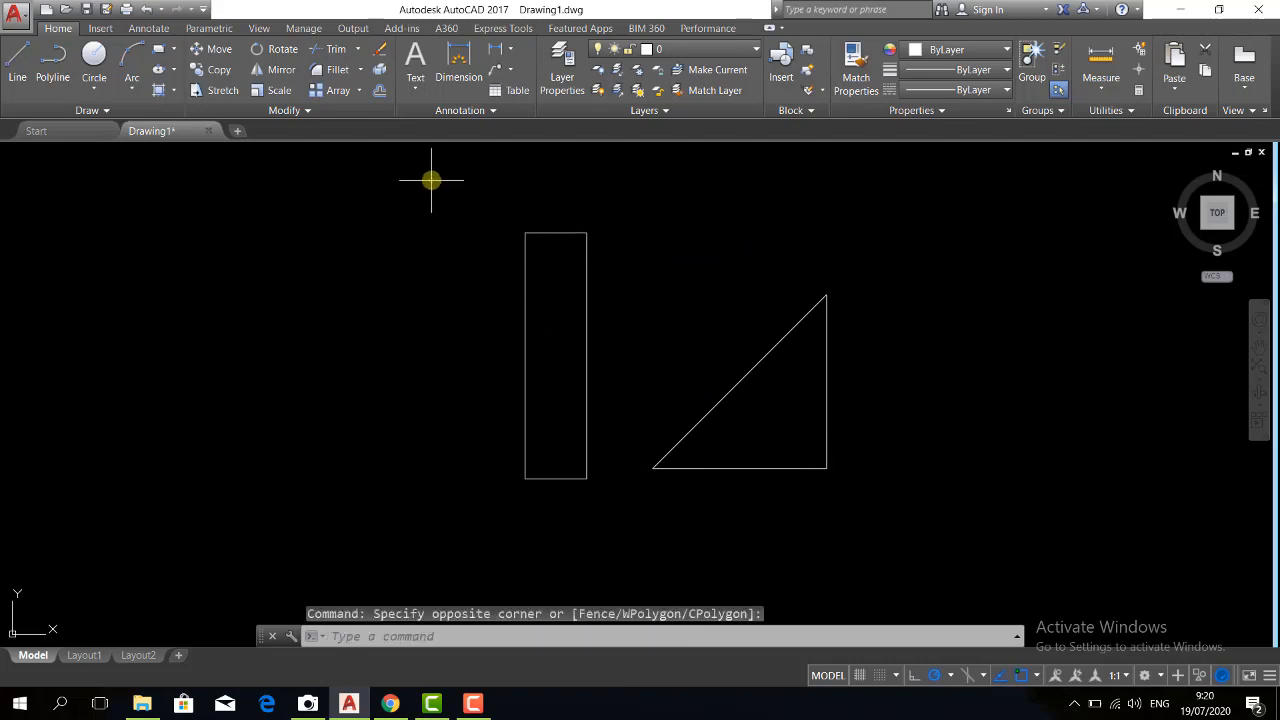
left_click(431, 180)
left_click(952, 547)
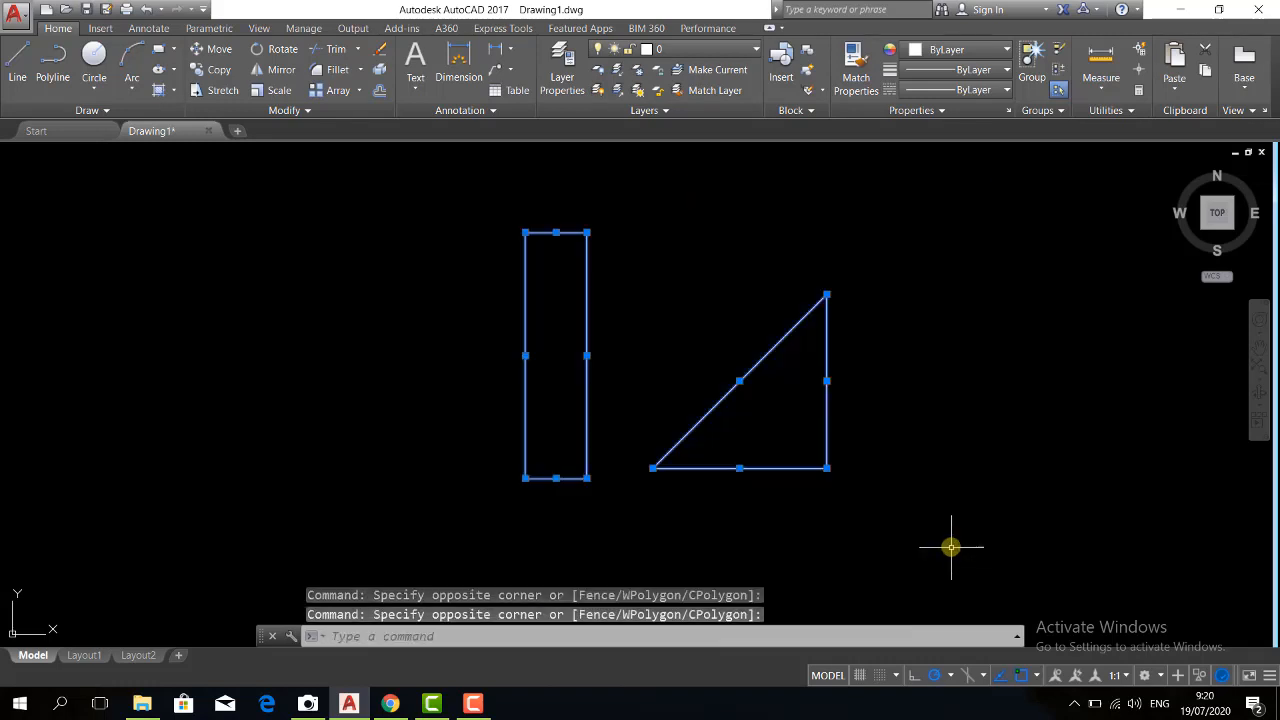
key("Delete")
key("ctrl+z")
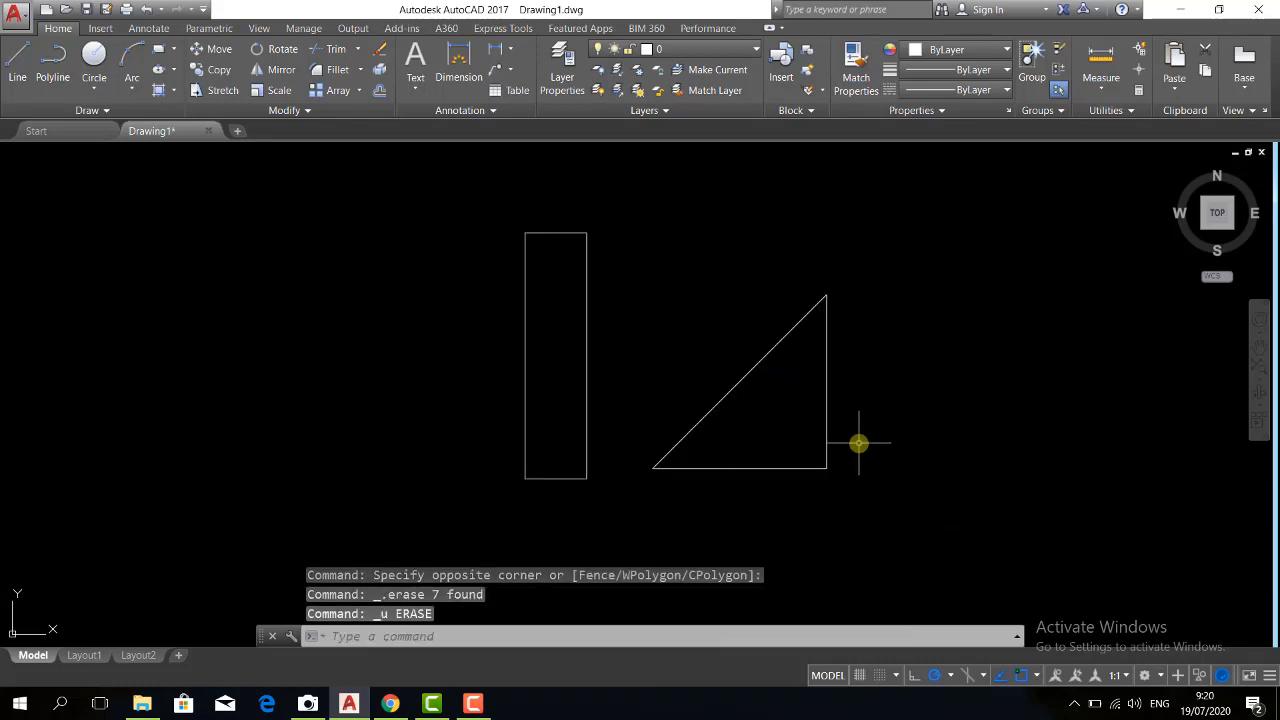
Enclose both shapes in a selection window running from upper left to lower right, erase them again and undo it
left_click(494, 190)
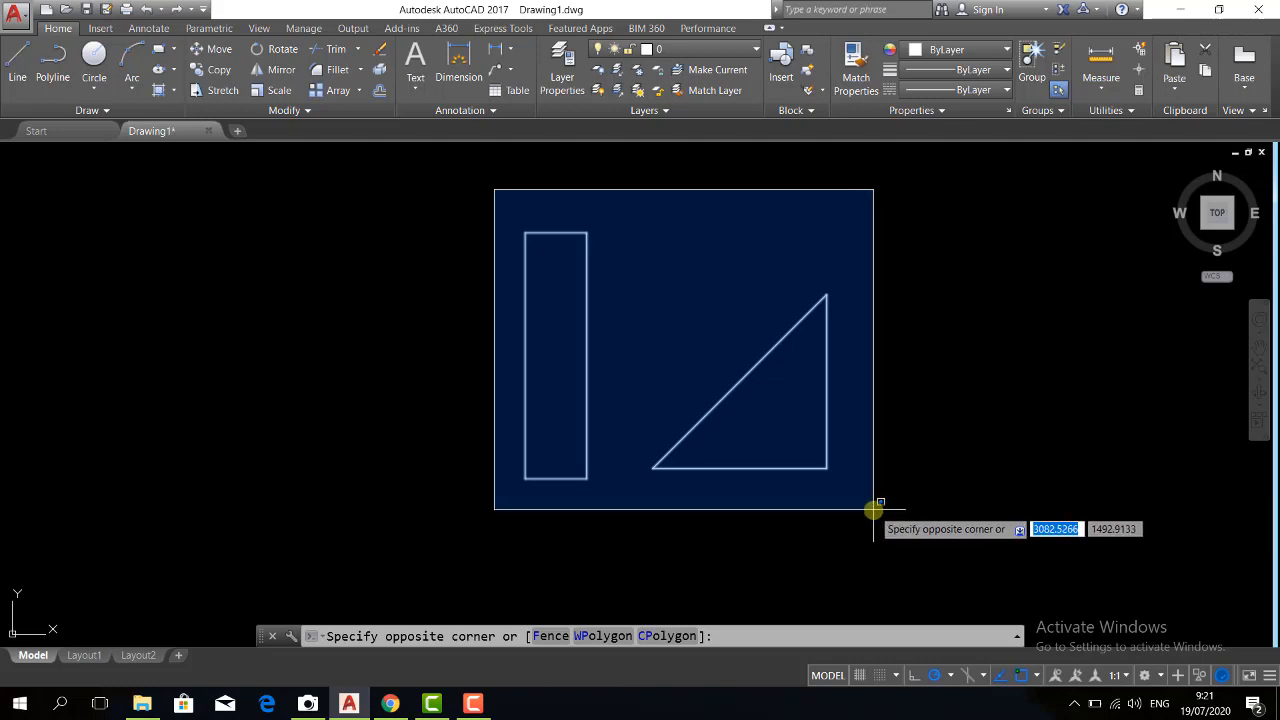
left_click(874, 510)
key("Delete")
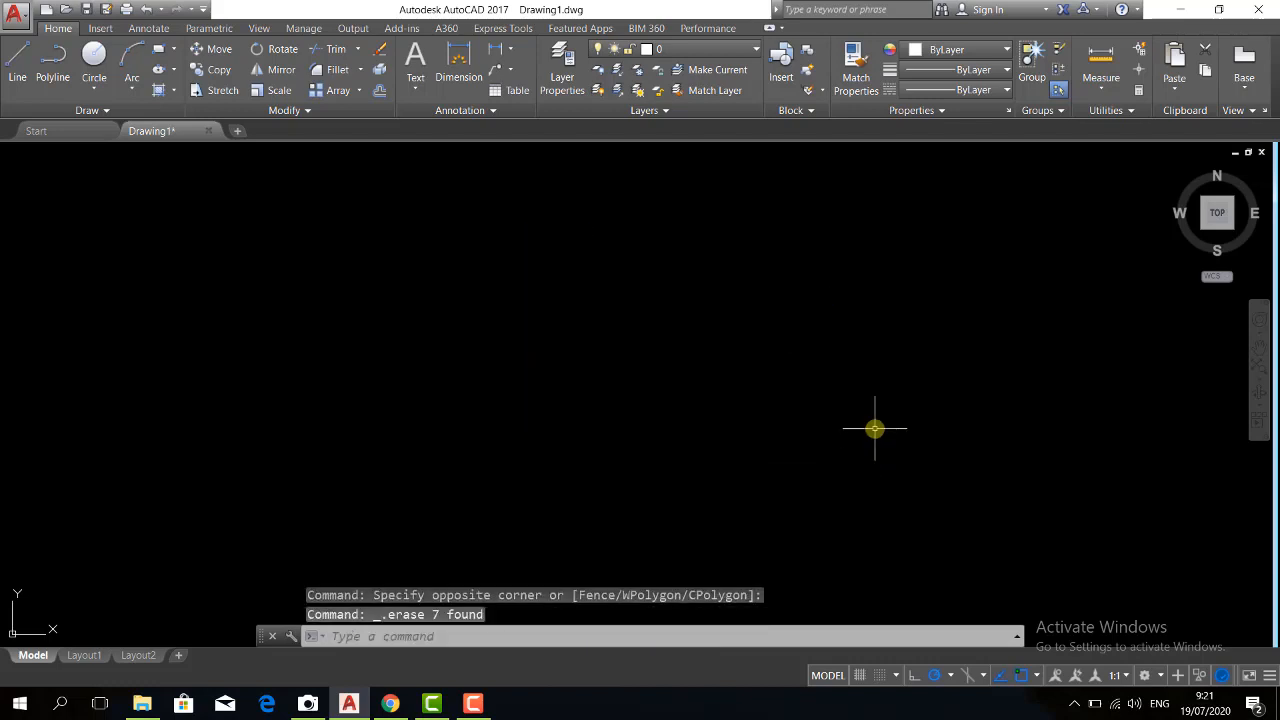
key("ctrl+z")
Enclose both shapes in a crossing selection running from lower right to upper left, erase them and undo the erasure
left_click(887, 543)
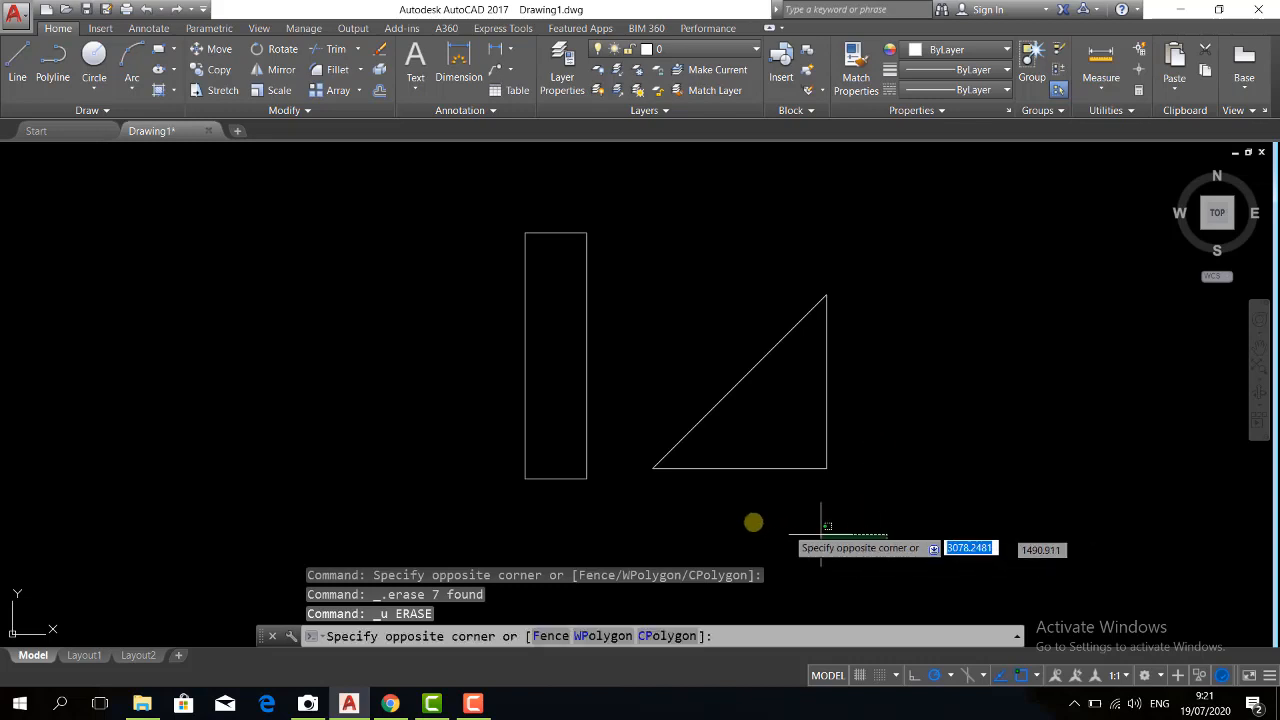
left_click(890, 543)
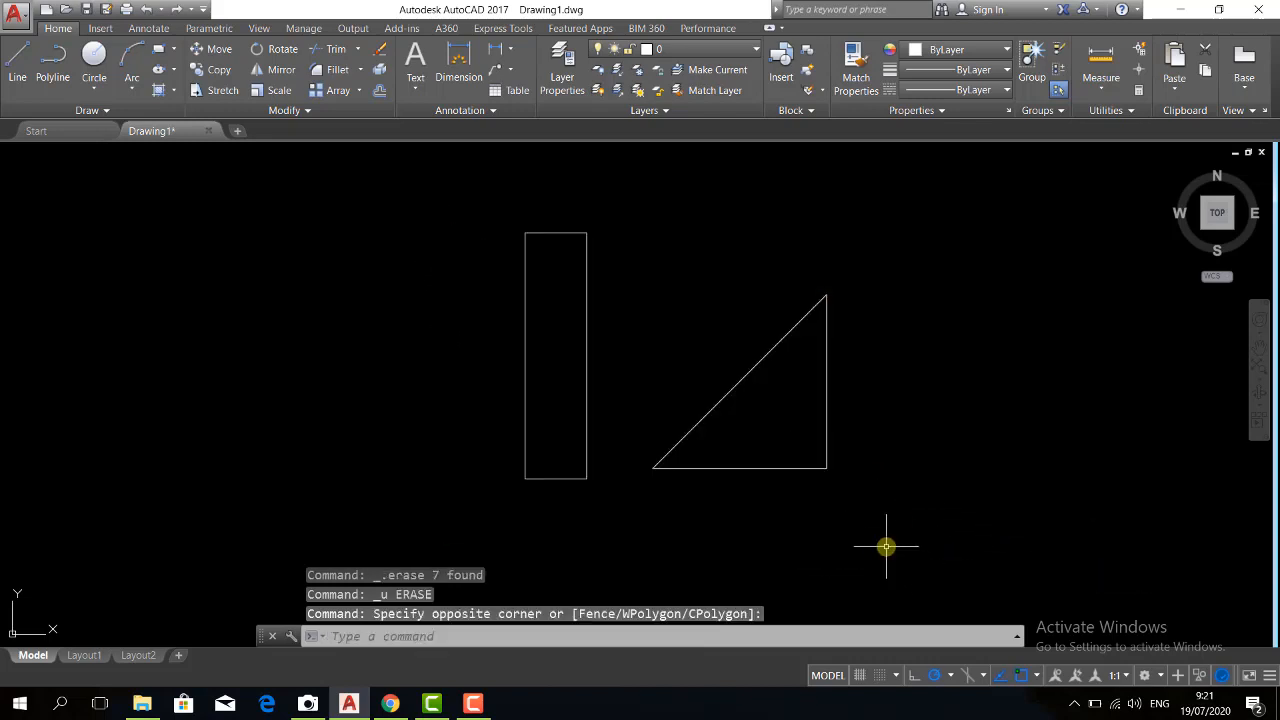
left_click(886, 545)
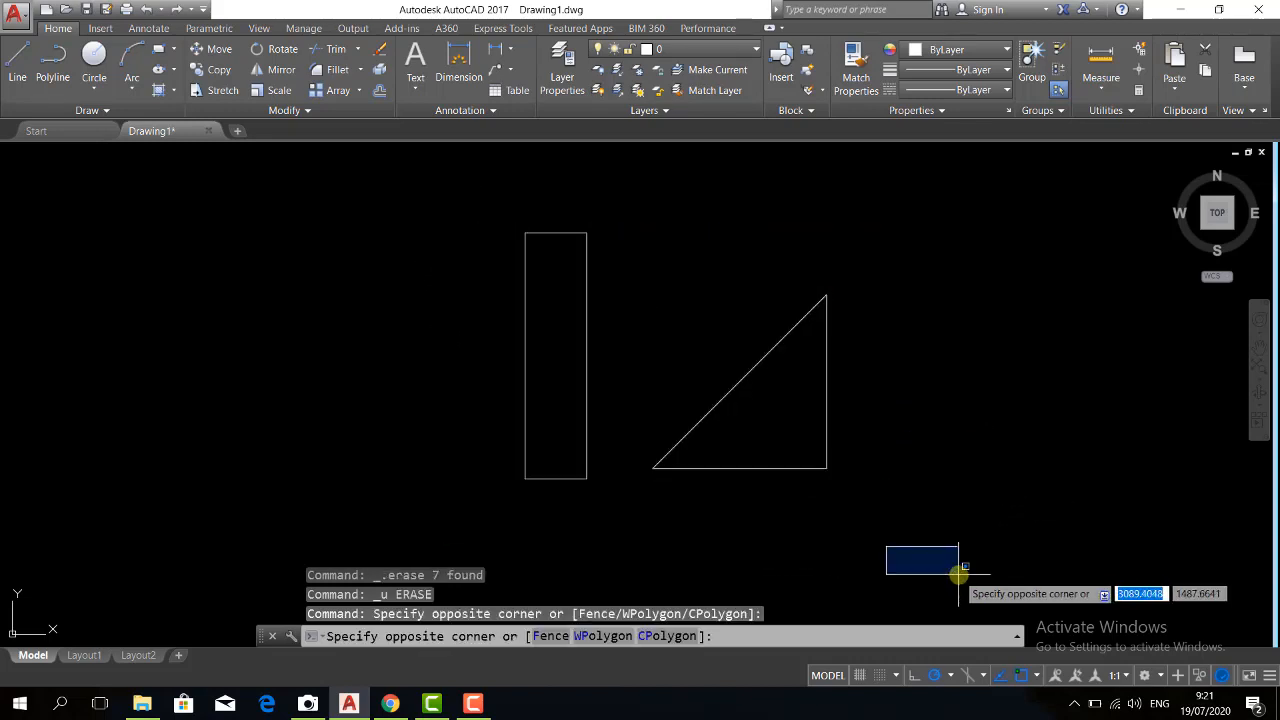
left_click(950, 566)
left_click(866, 518)
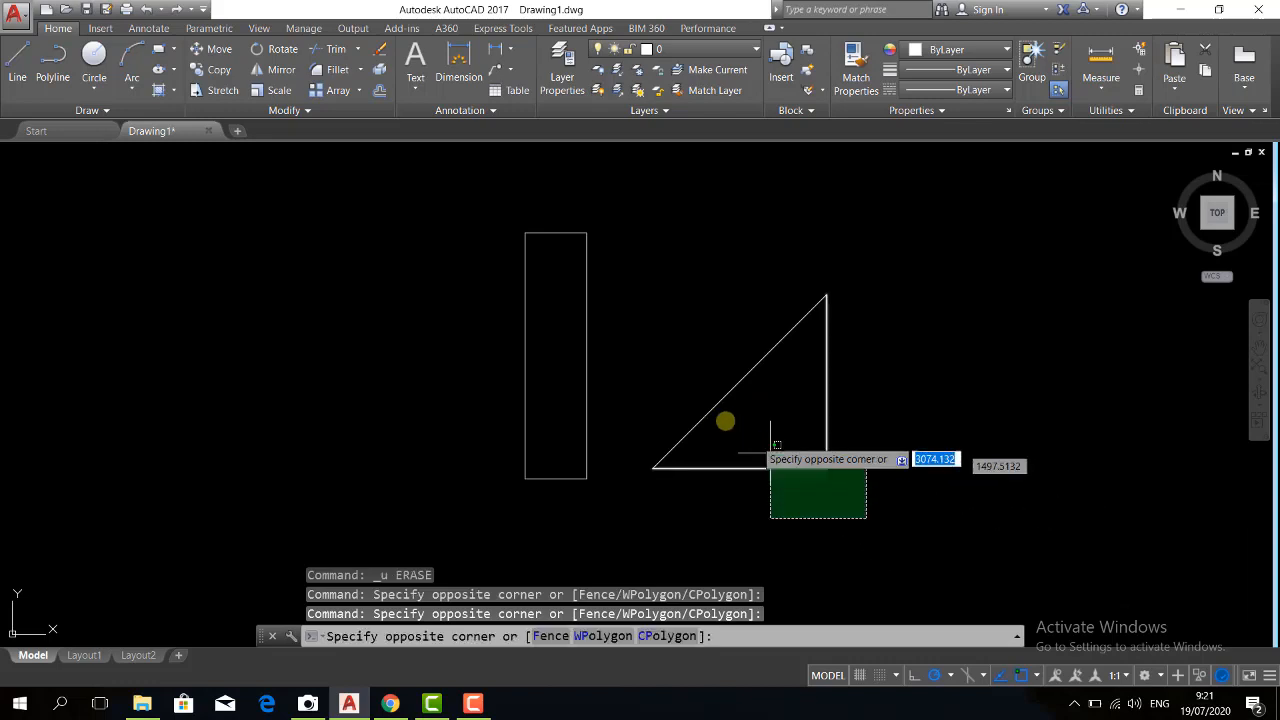
left_click(486, 212)
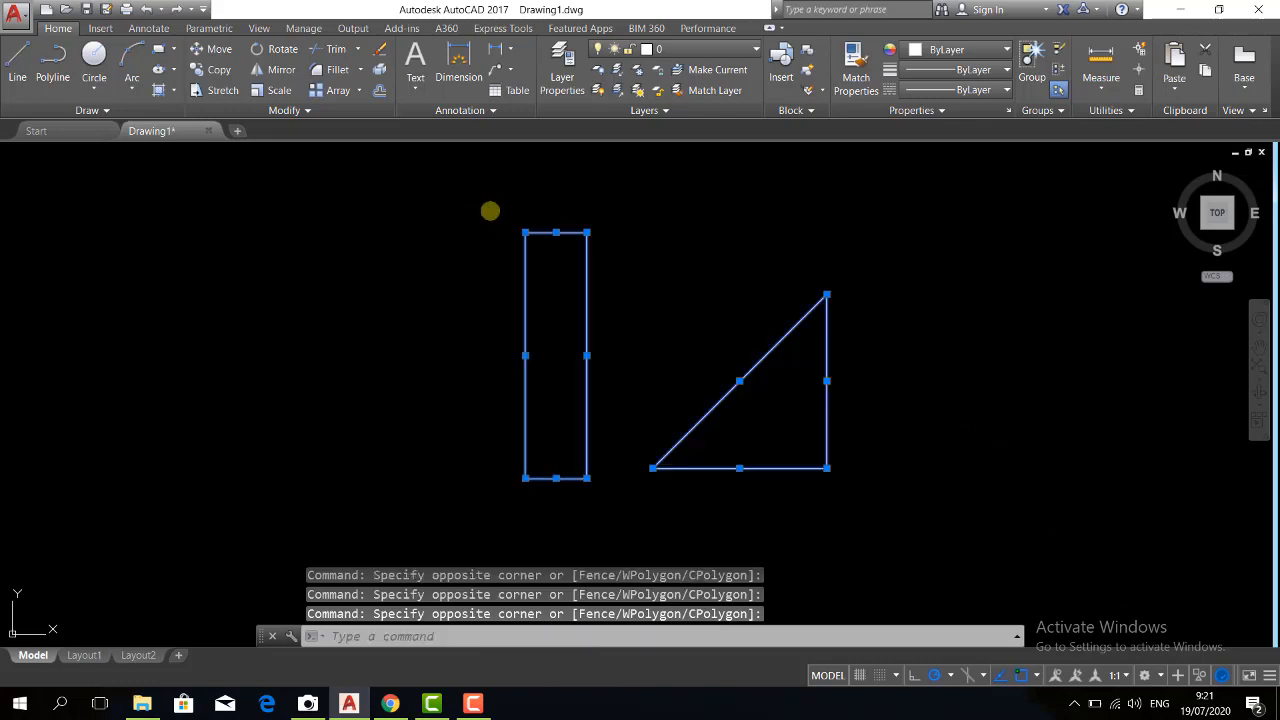
key("Delete")
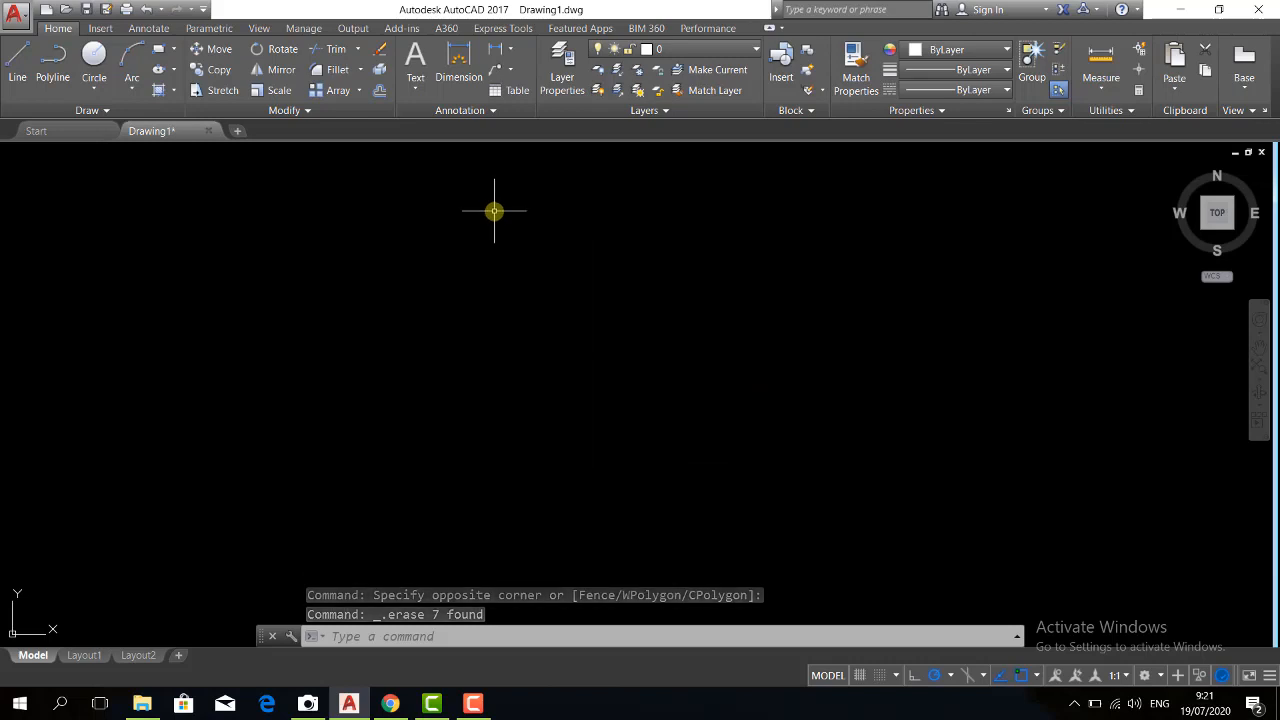
key("ctrl+z")
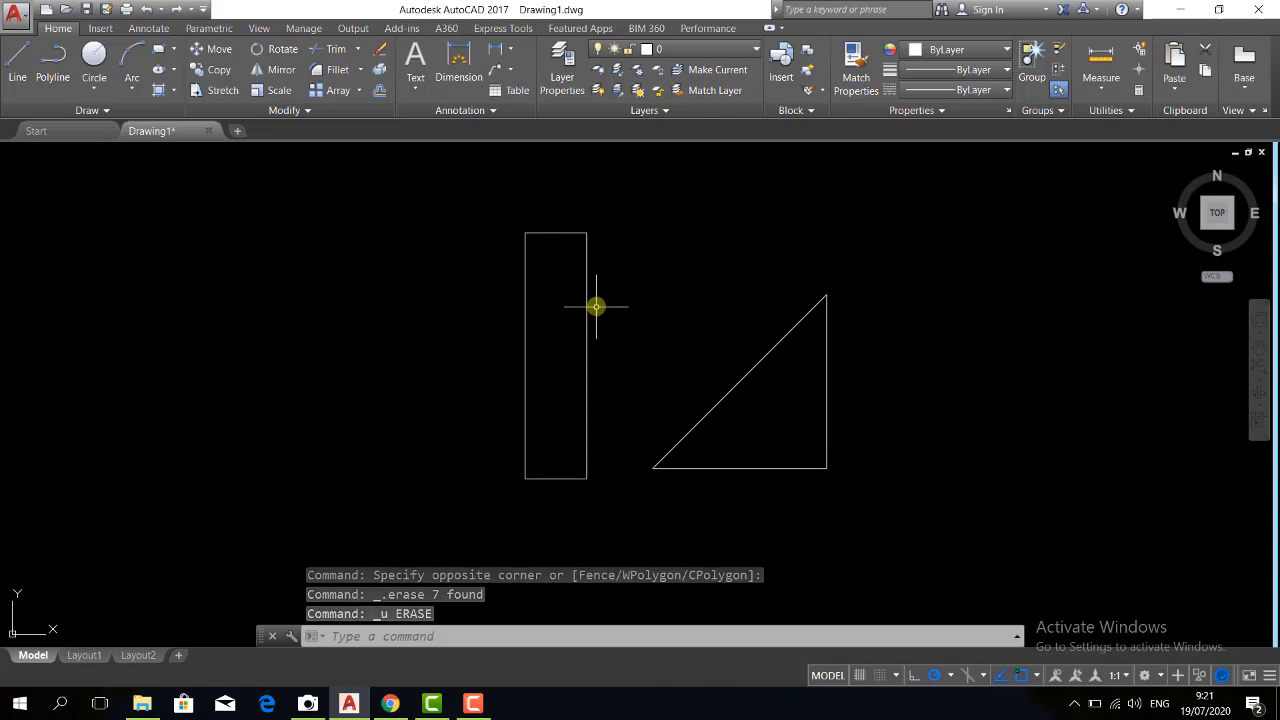
Erase the rectangle's top, right and left sides one at a time, selecting each line individually
left_click(555, 234)
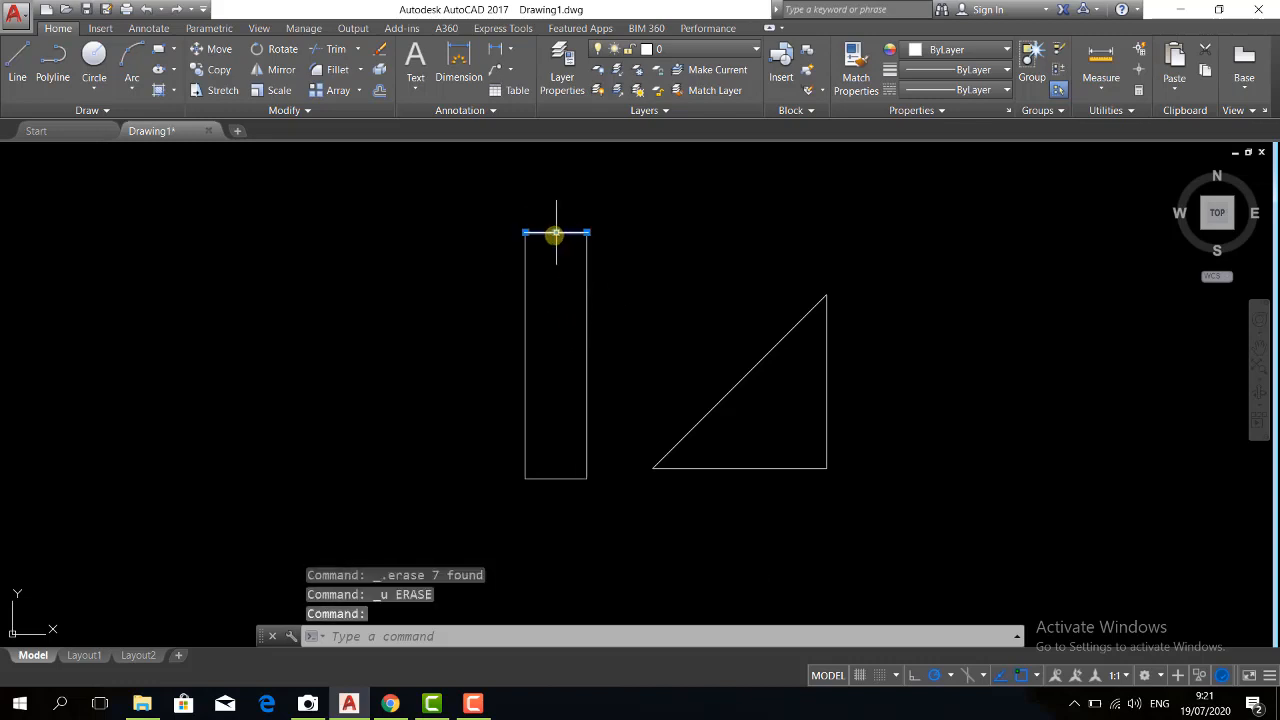
key("Delete")
left_click(586, 288)
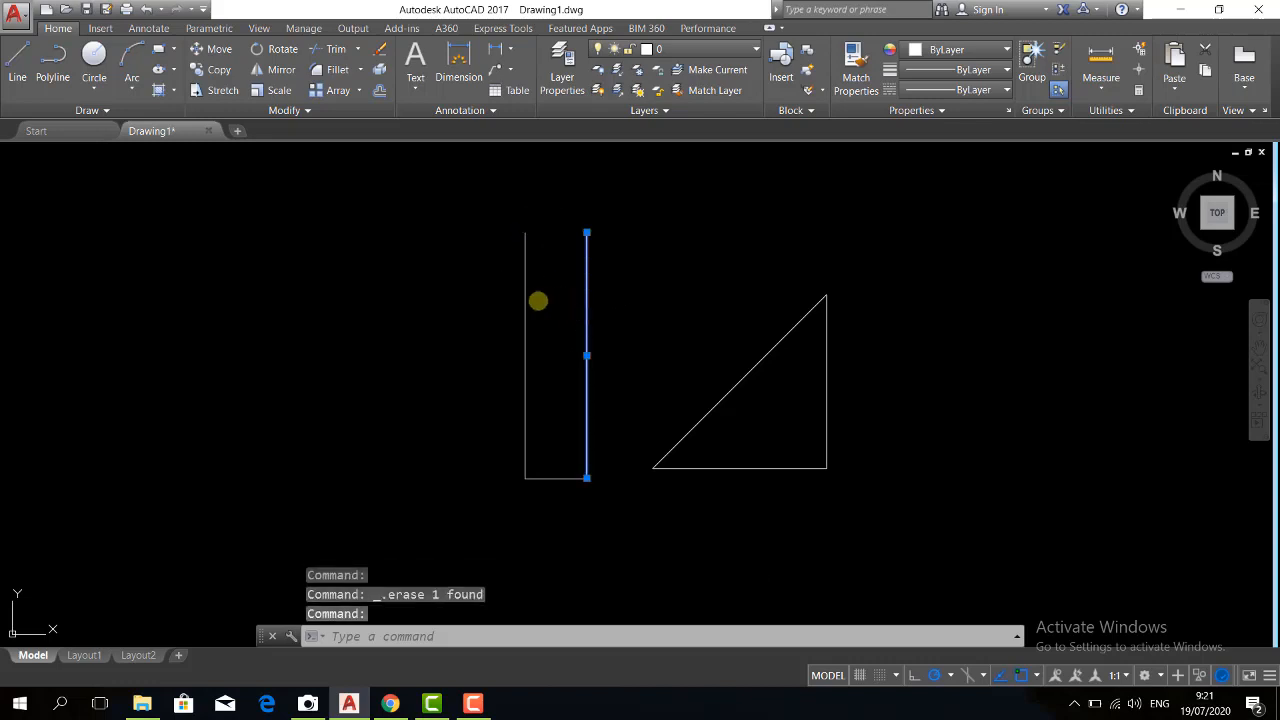
key("Delete")
left_click(524, 285)
key("Delete")
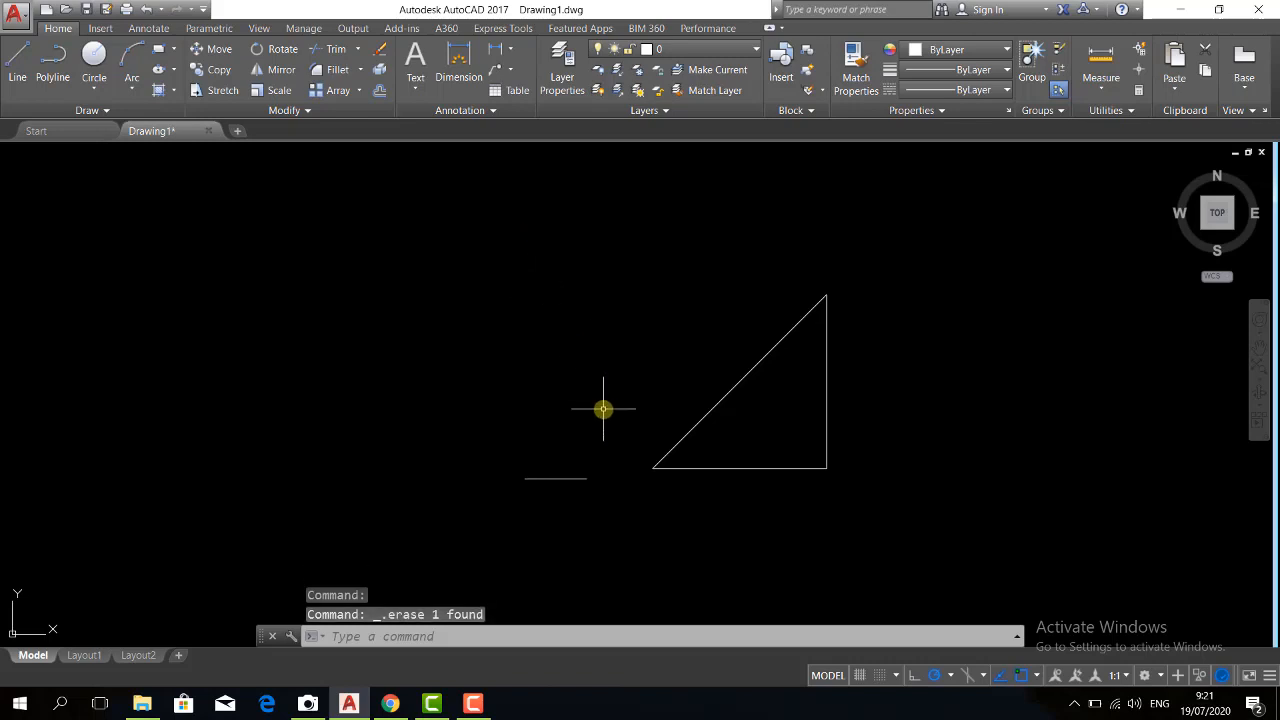
Erase the triangle's sloped side, and clear all remaining lines together with one crossing selection
left_click(770, 350)
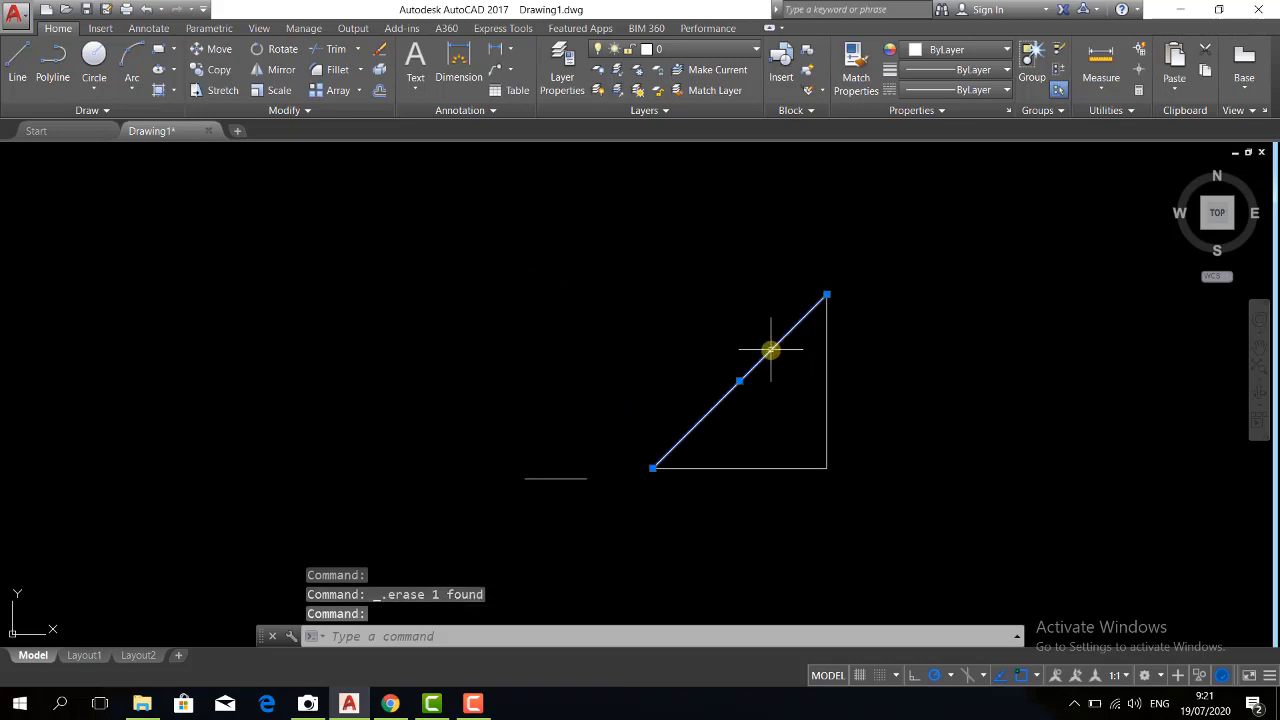
key("Delete")
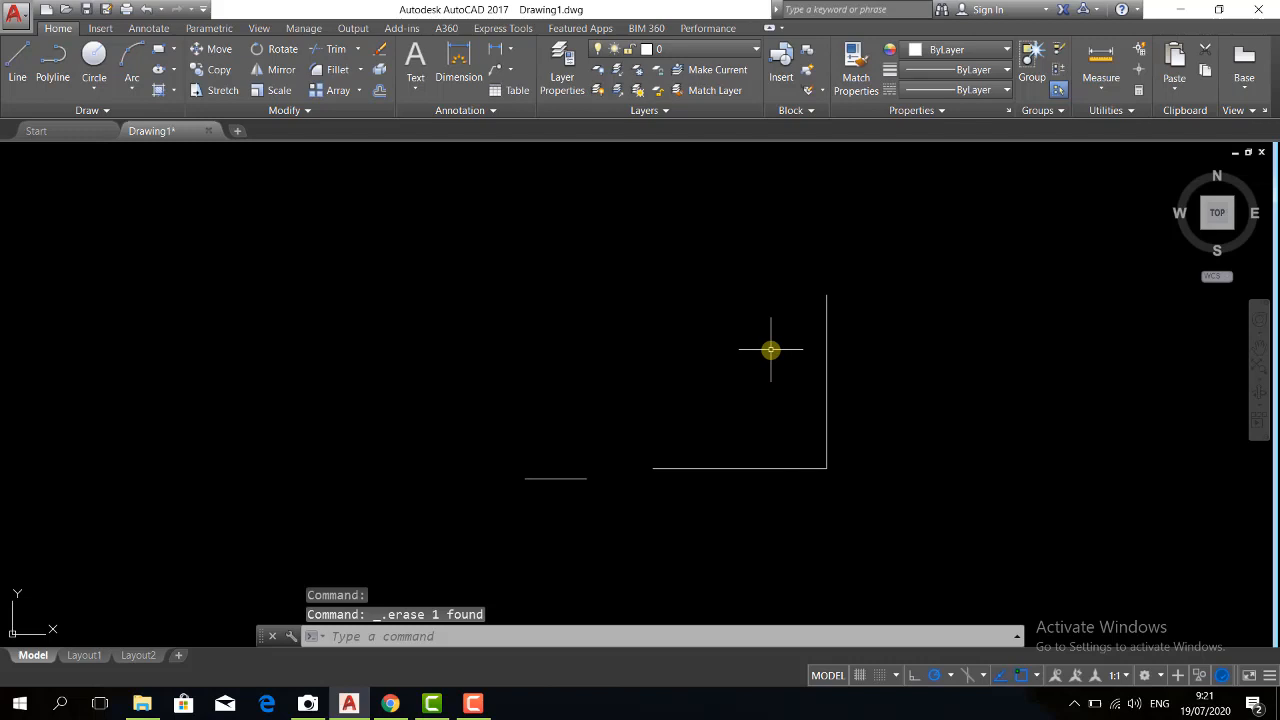
left_click(928, 532)
left_click(387, 257)
key("Delete")
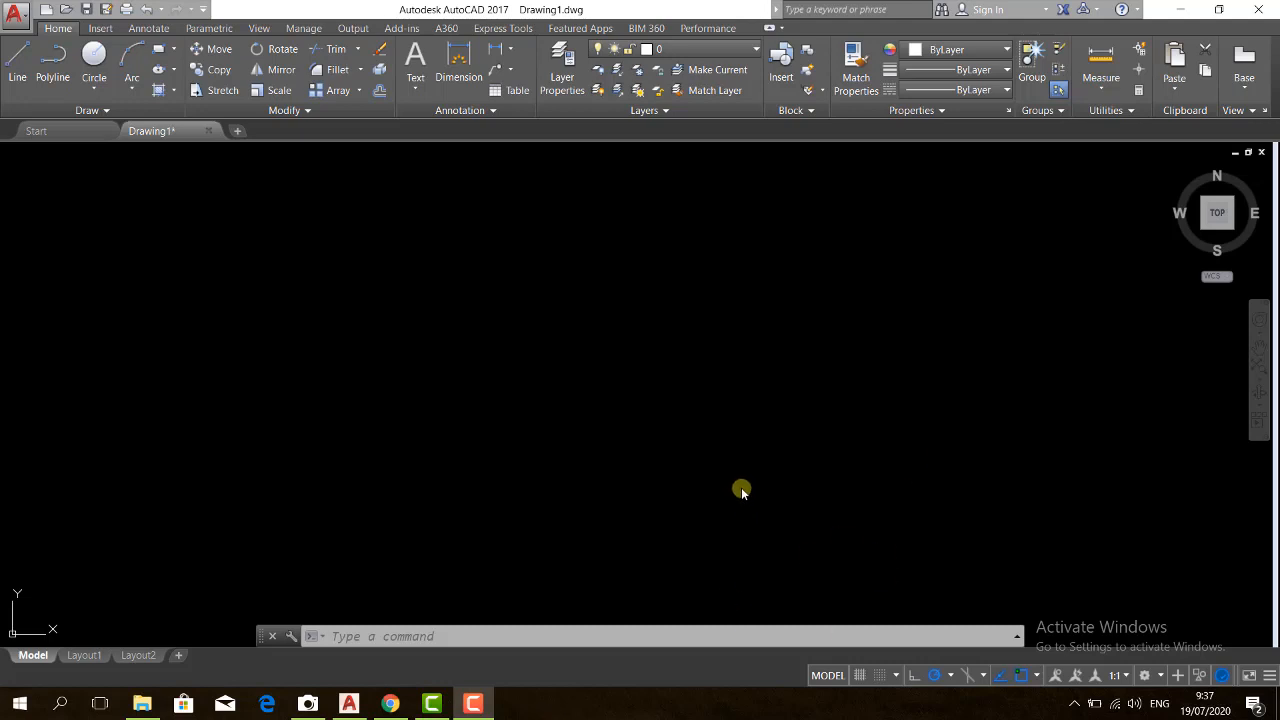
left_click(661, 441)
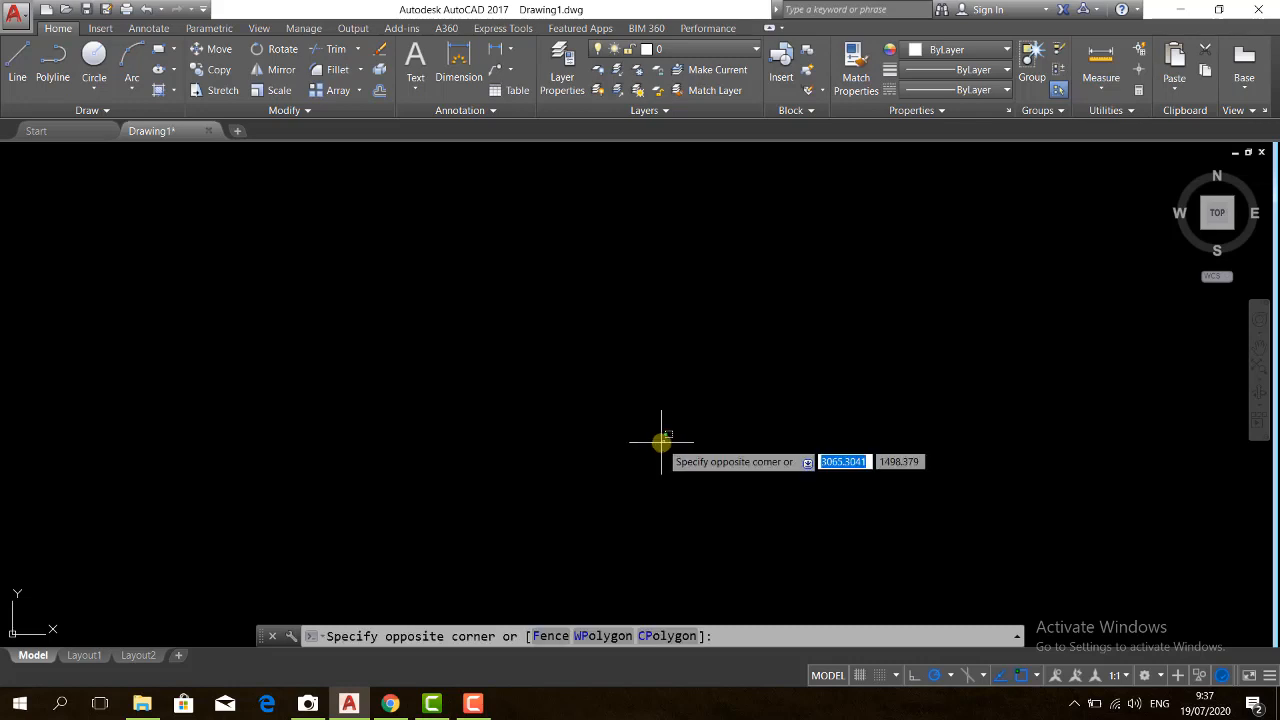
type("l")
key("Return")
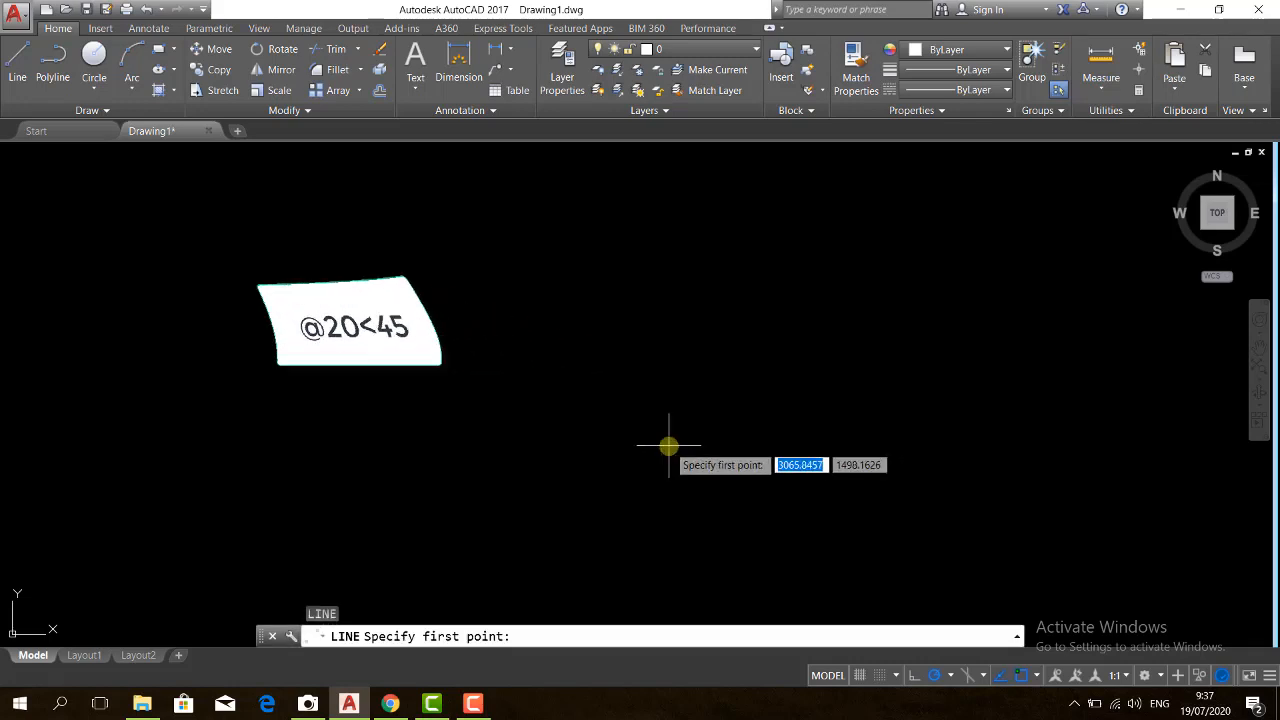
left_click(600, 453)
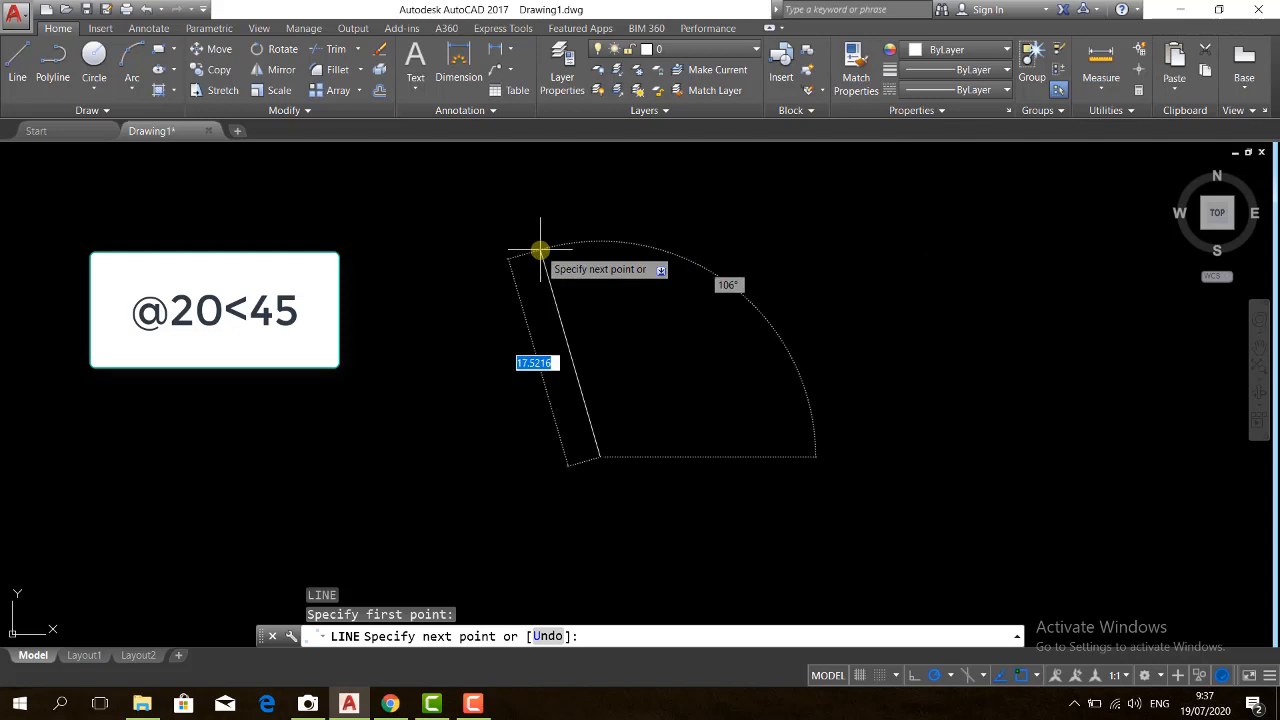
key("F8")
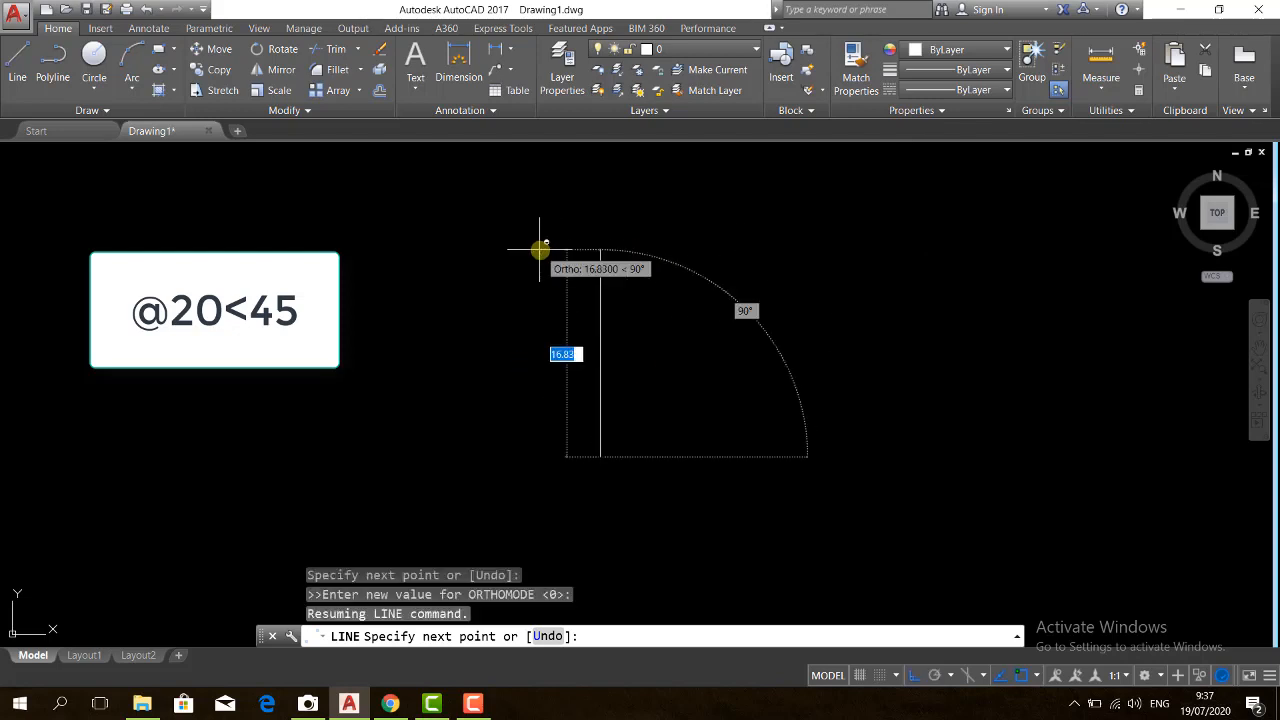
type("@")
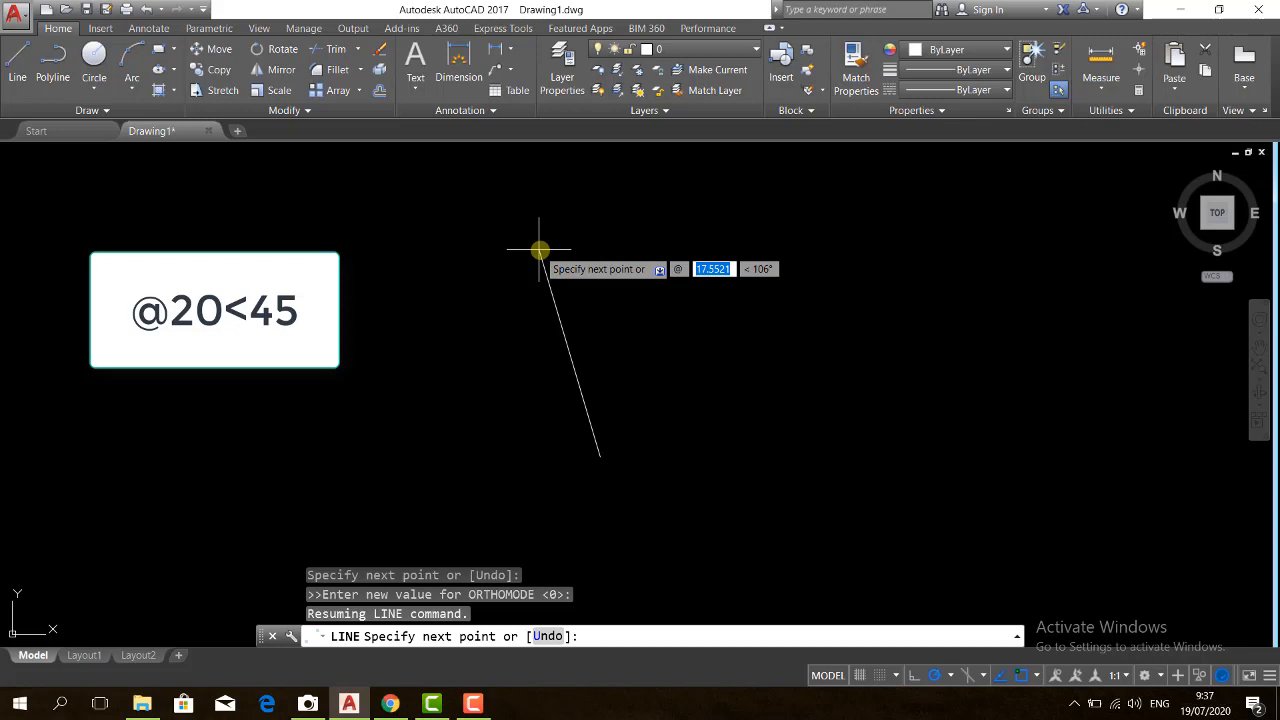
type("20")
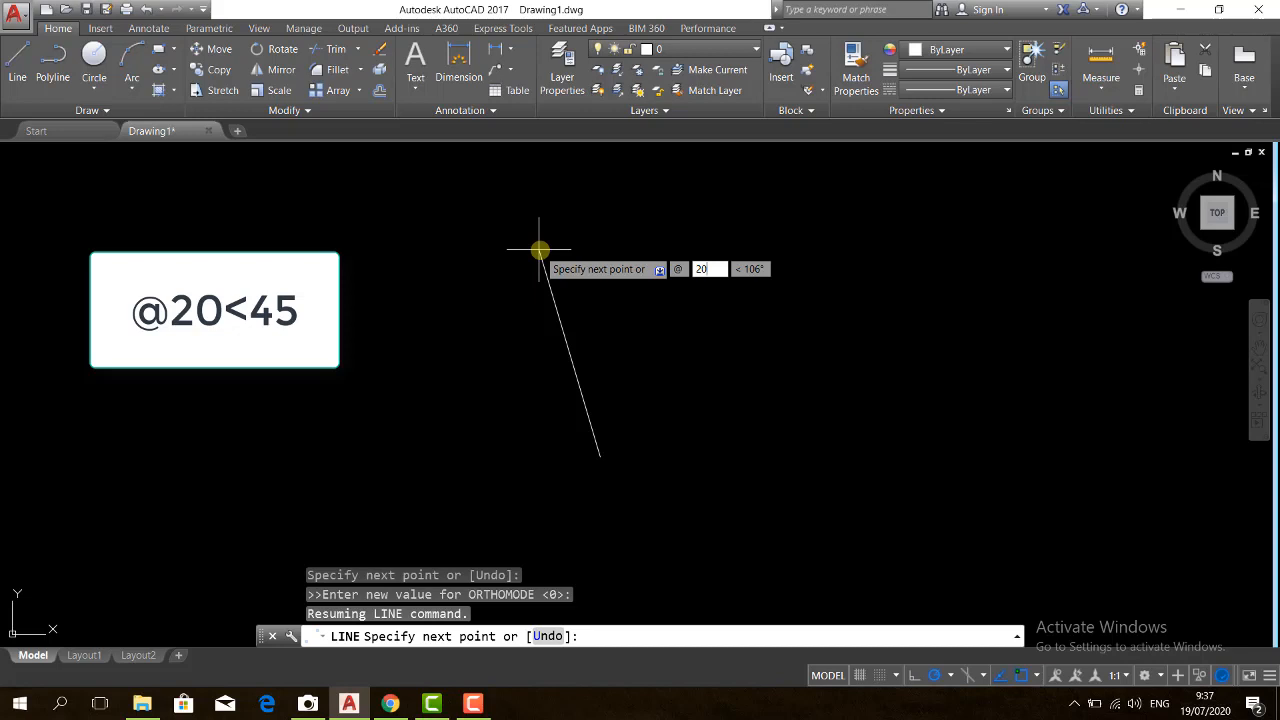
key("Tab")
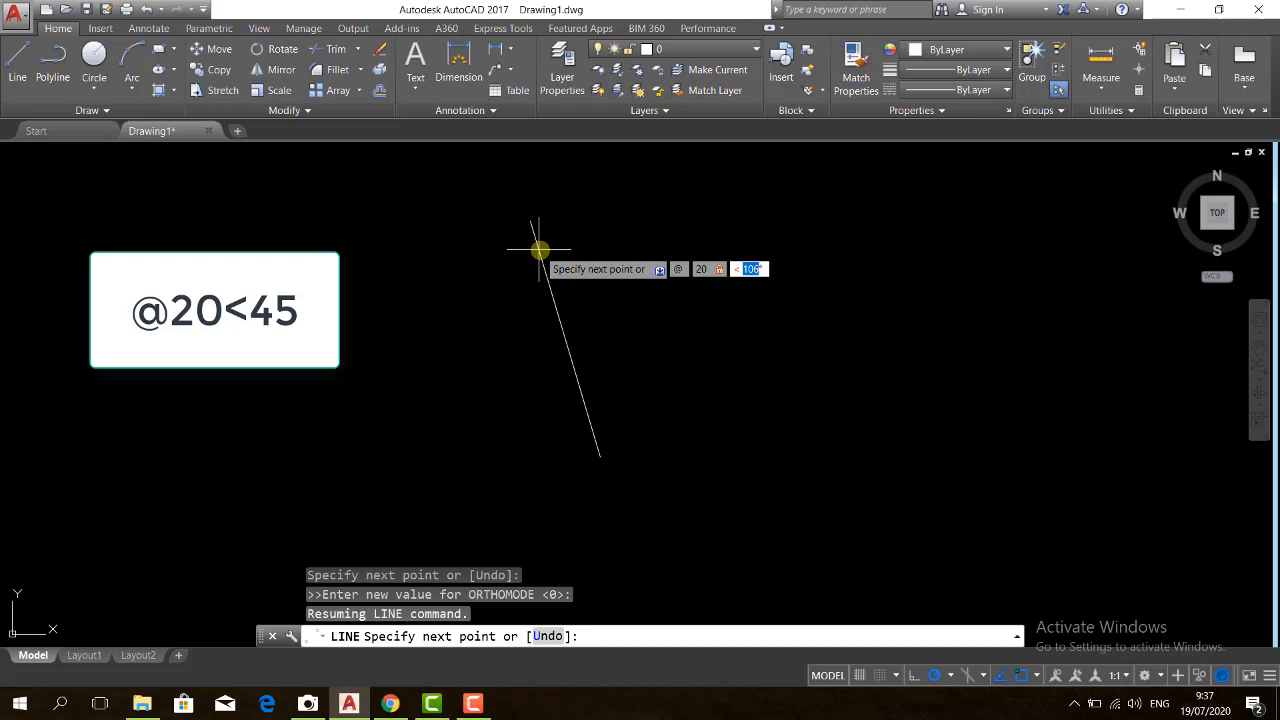
type("45")
key("Return")
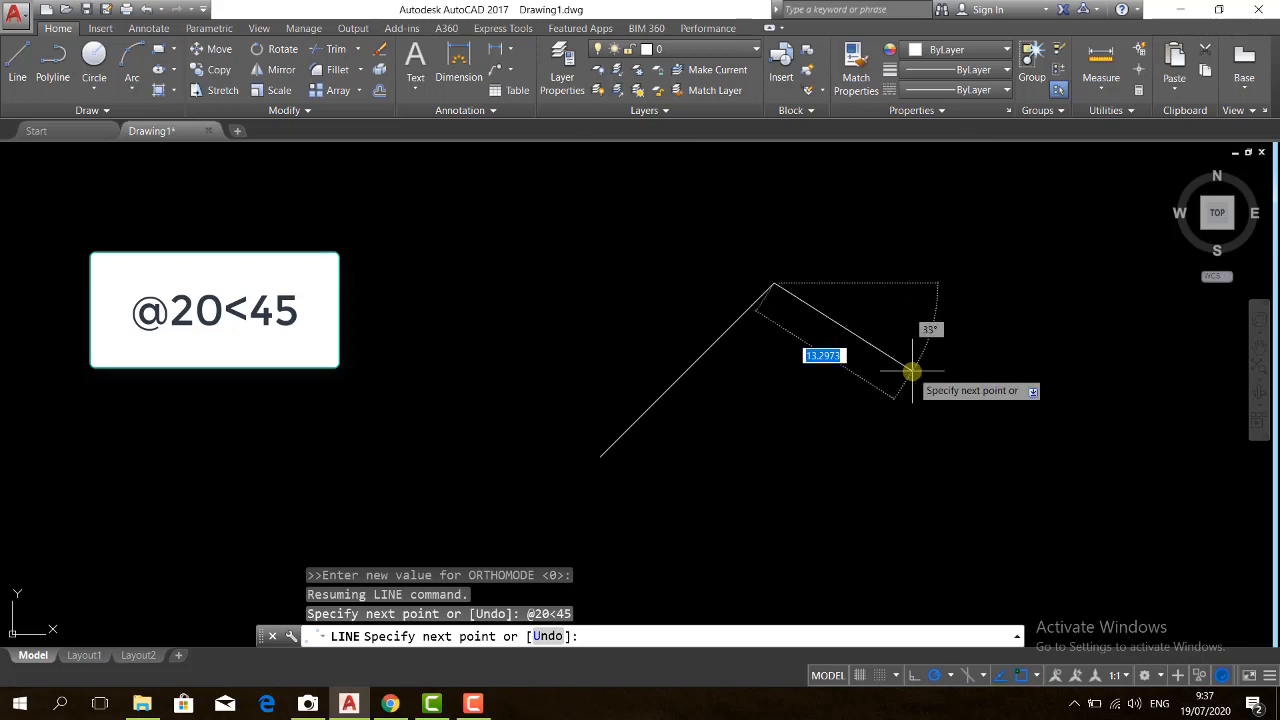
key("Return")
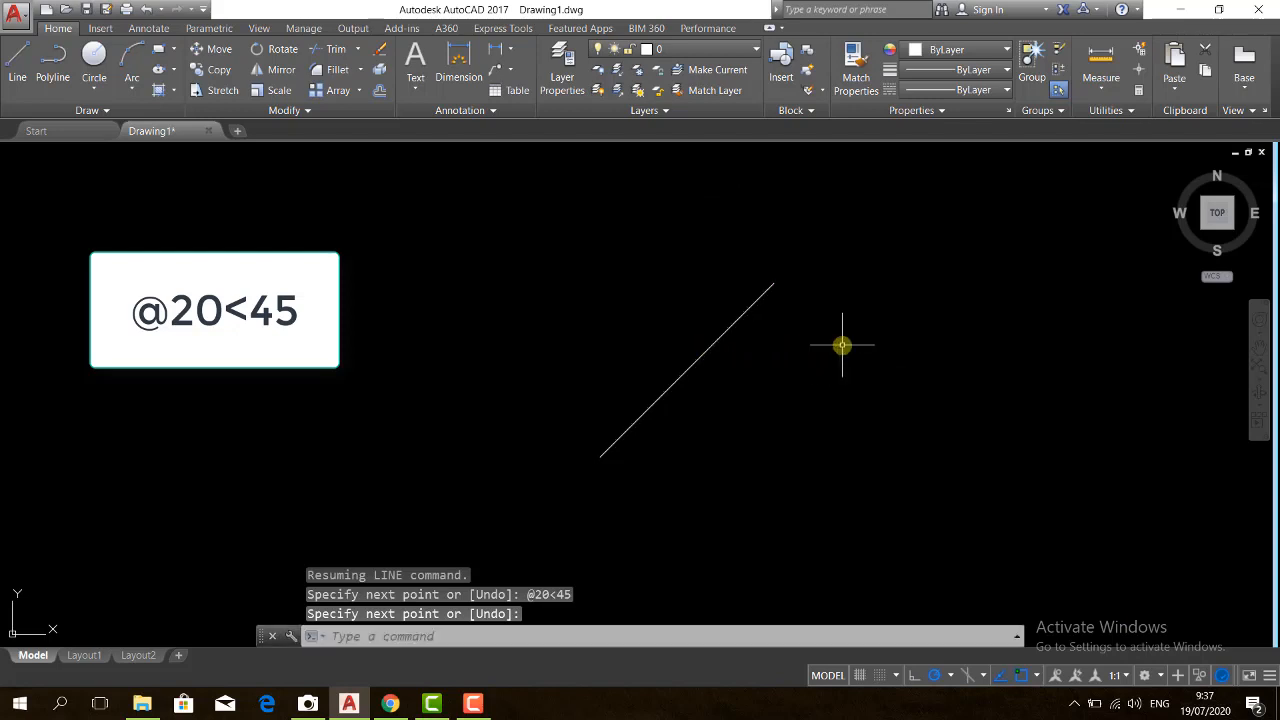
Add an aligned dimension between the sloped line's two endpoints, placed on its upper-left side
type("dal")
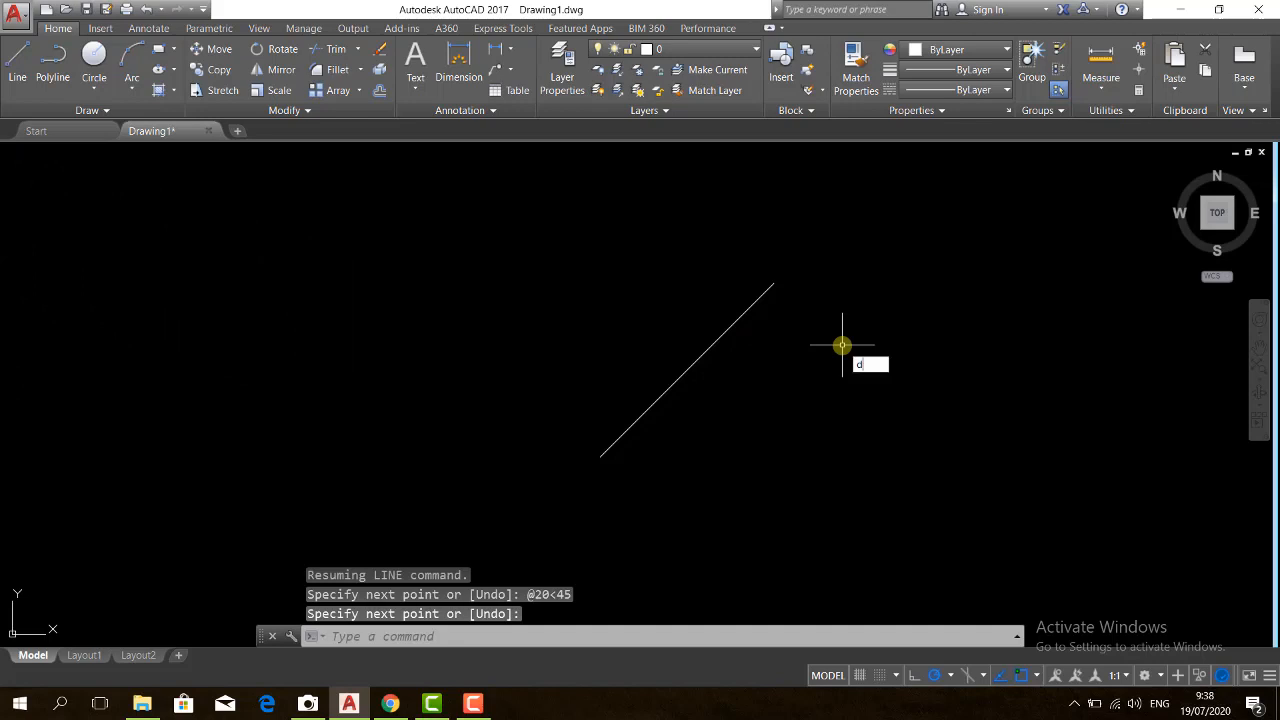
key("Return")
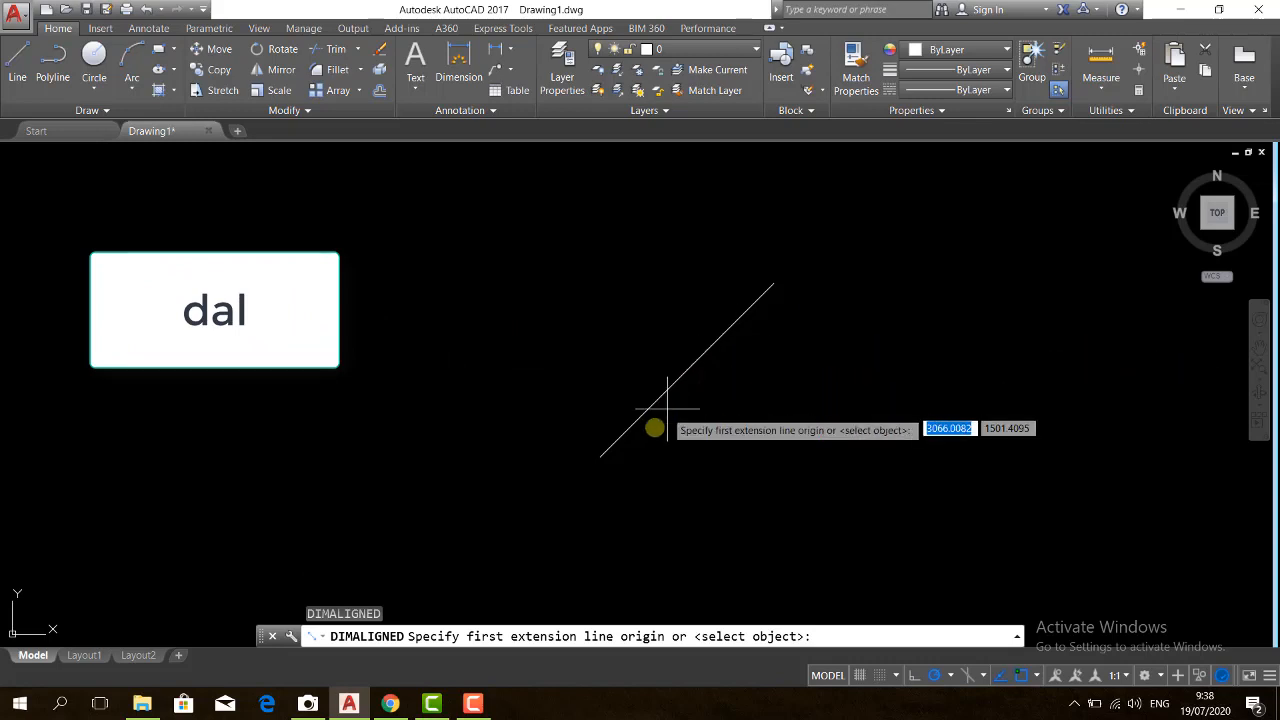
left_click(603, 453)
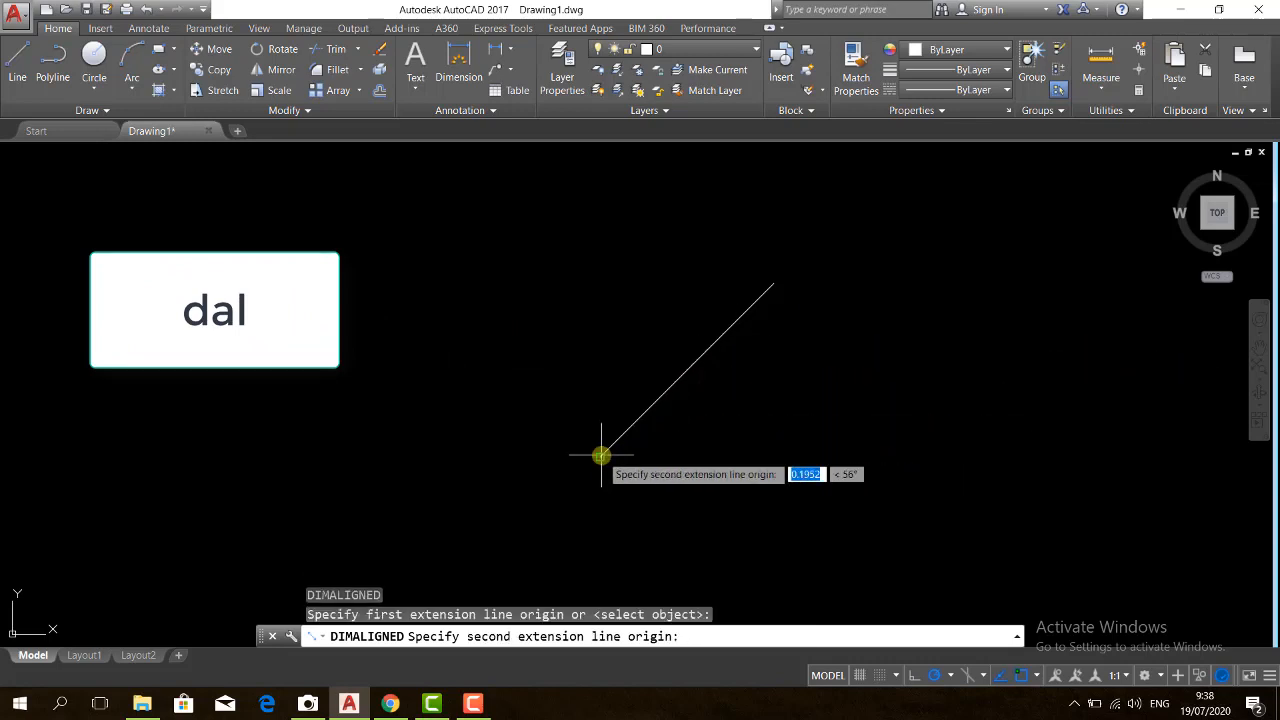
left_click(771, 284)
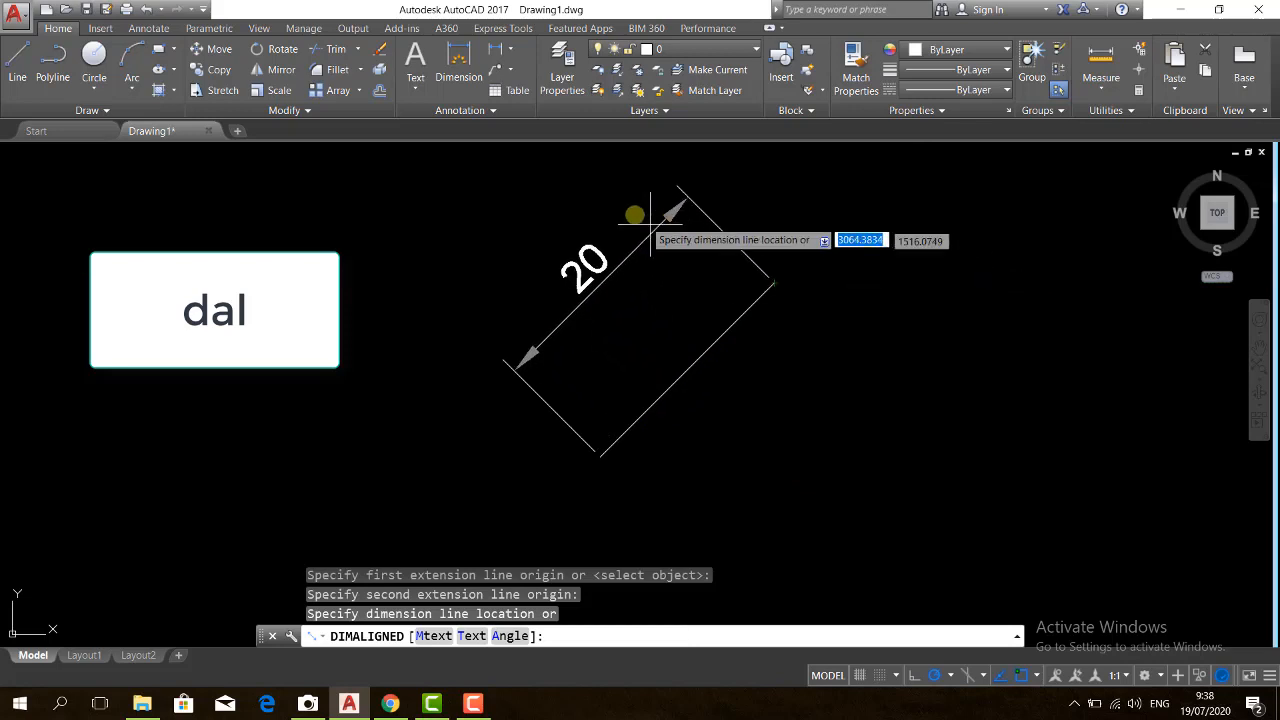
left_click(694, 274)
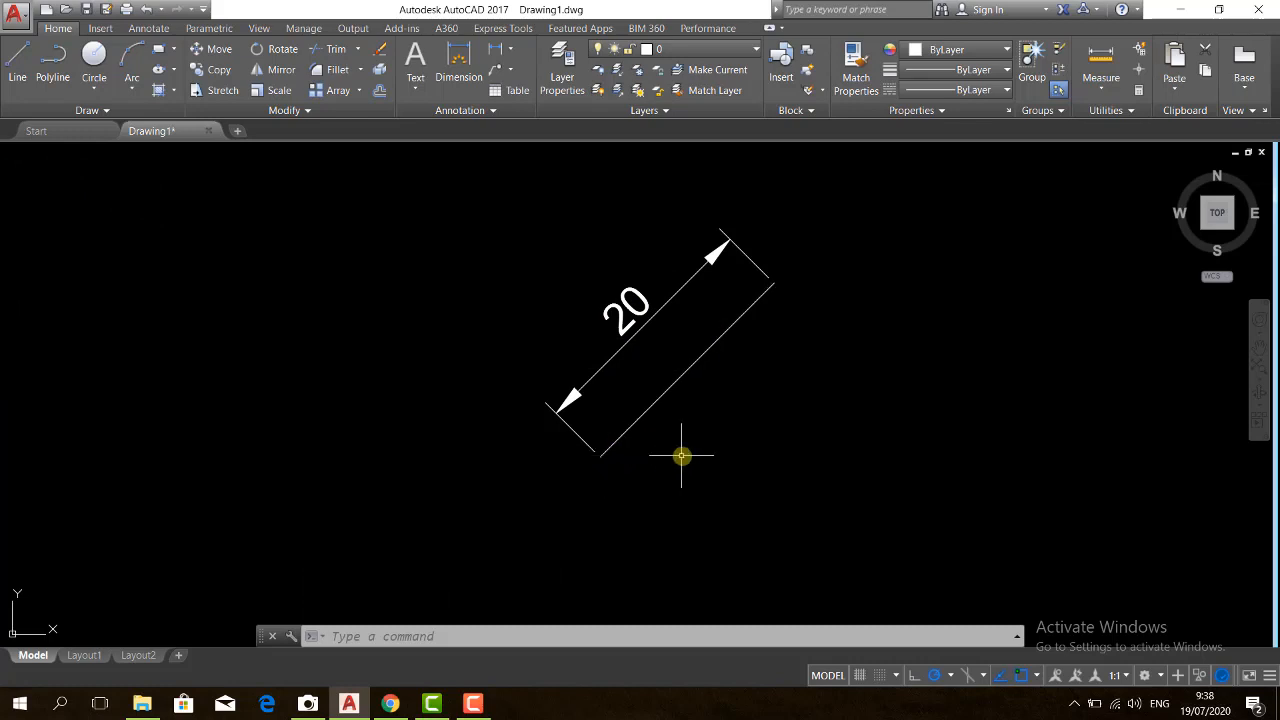
Draw a horizontal line from the sloped line's lower endpoint to the right, ending directly below its upper endpoint
type("l")
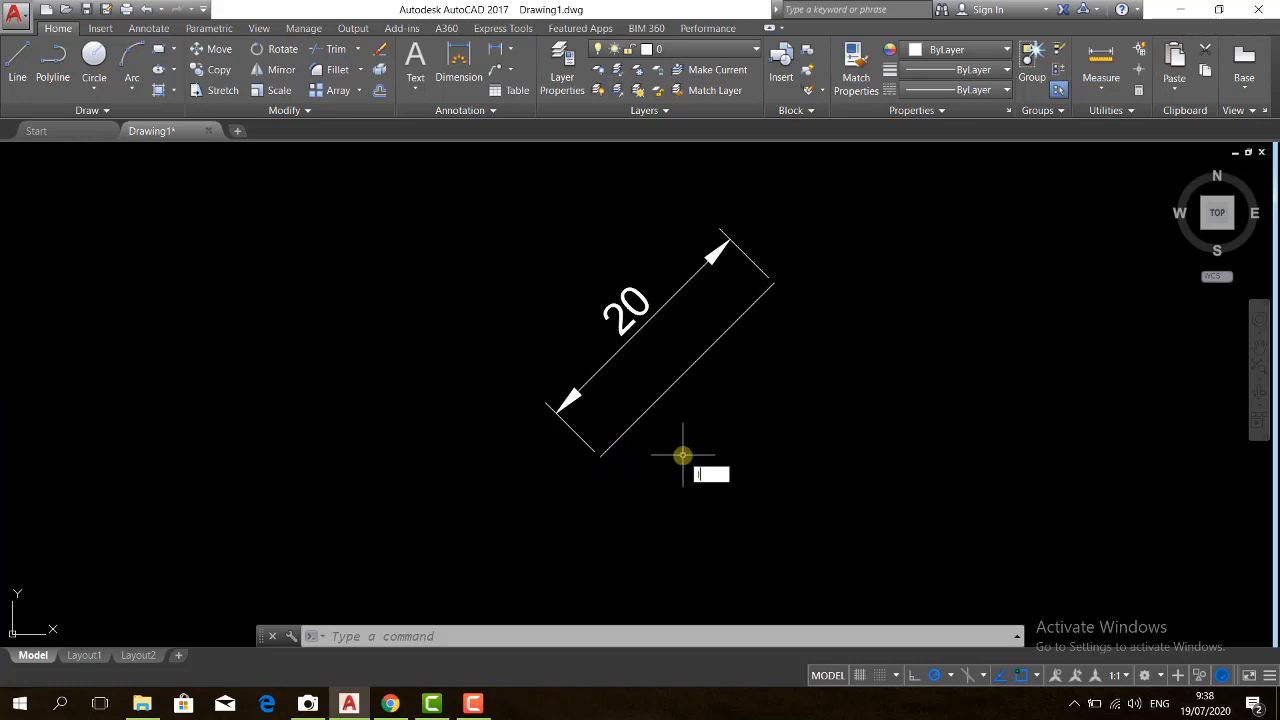
key("Return")
left_click(601, 456)
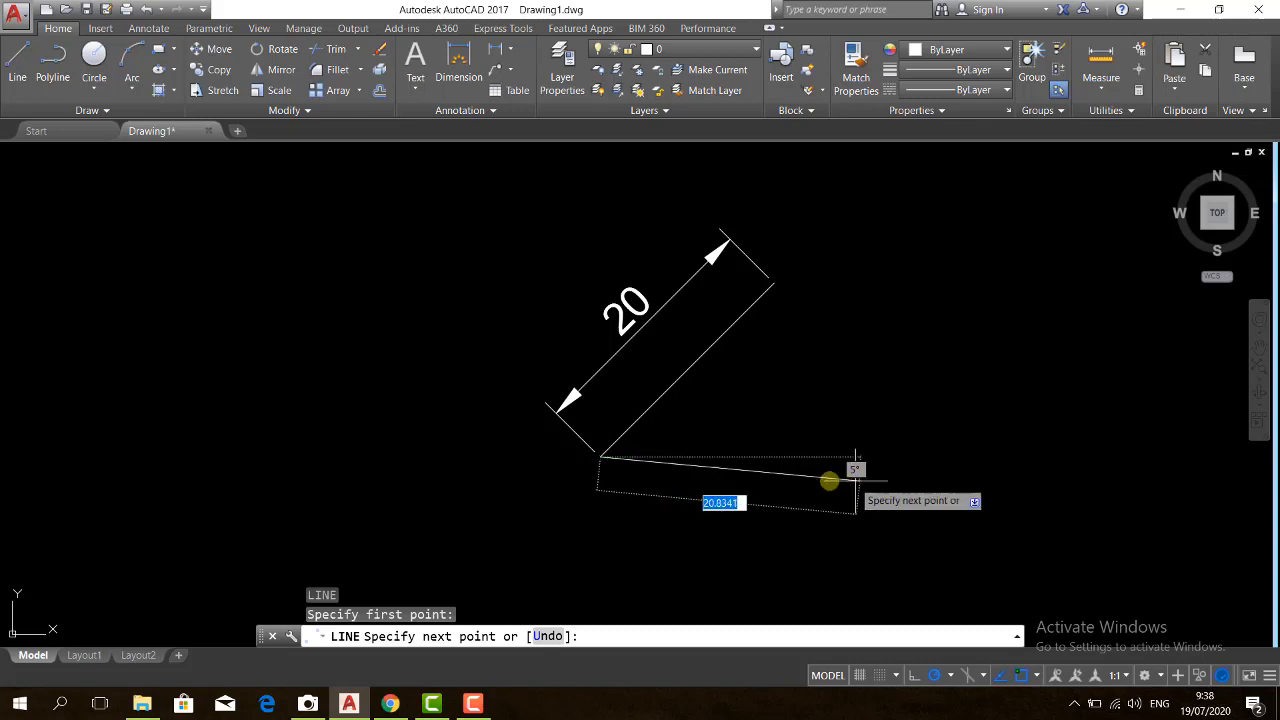
left_click(774, 456)
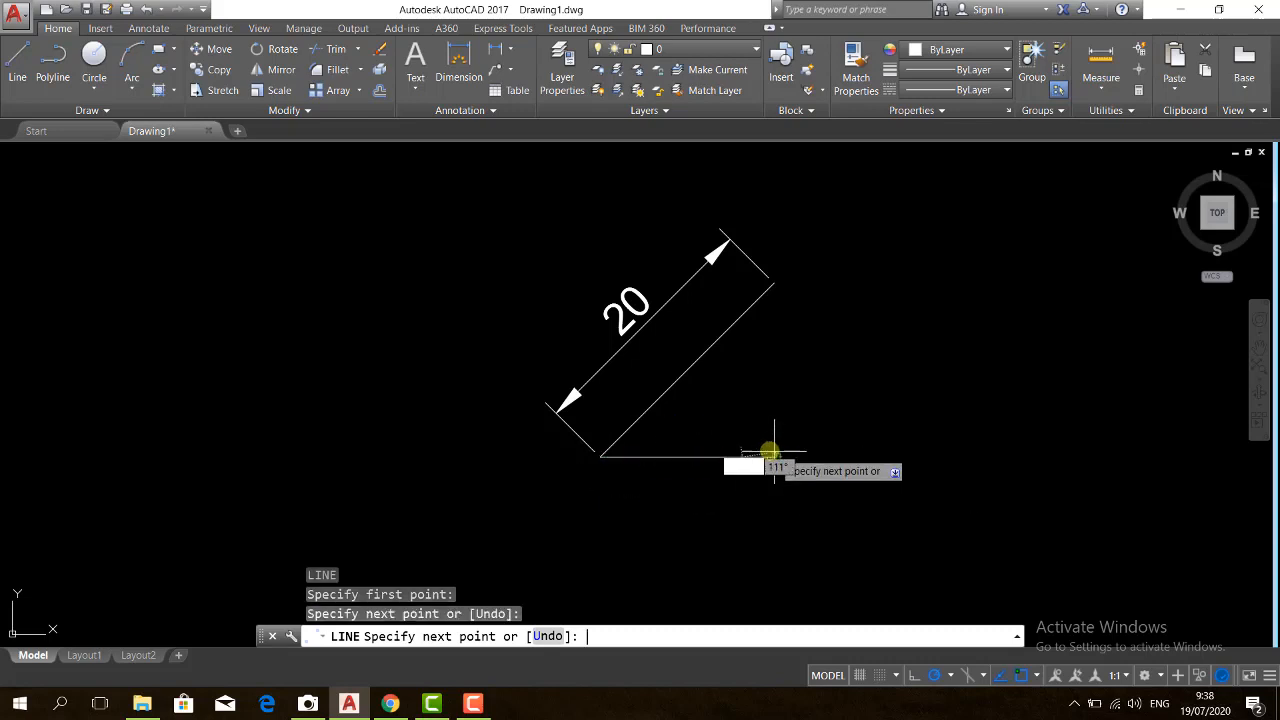
key("Return")
Add an angular dimension between the horizontal and sloped lines, with its arc placed between them
type("DAN")
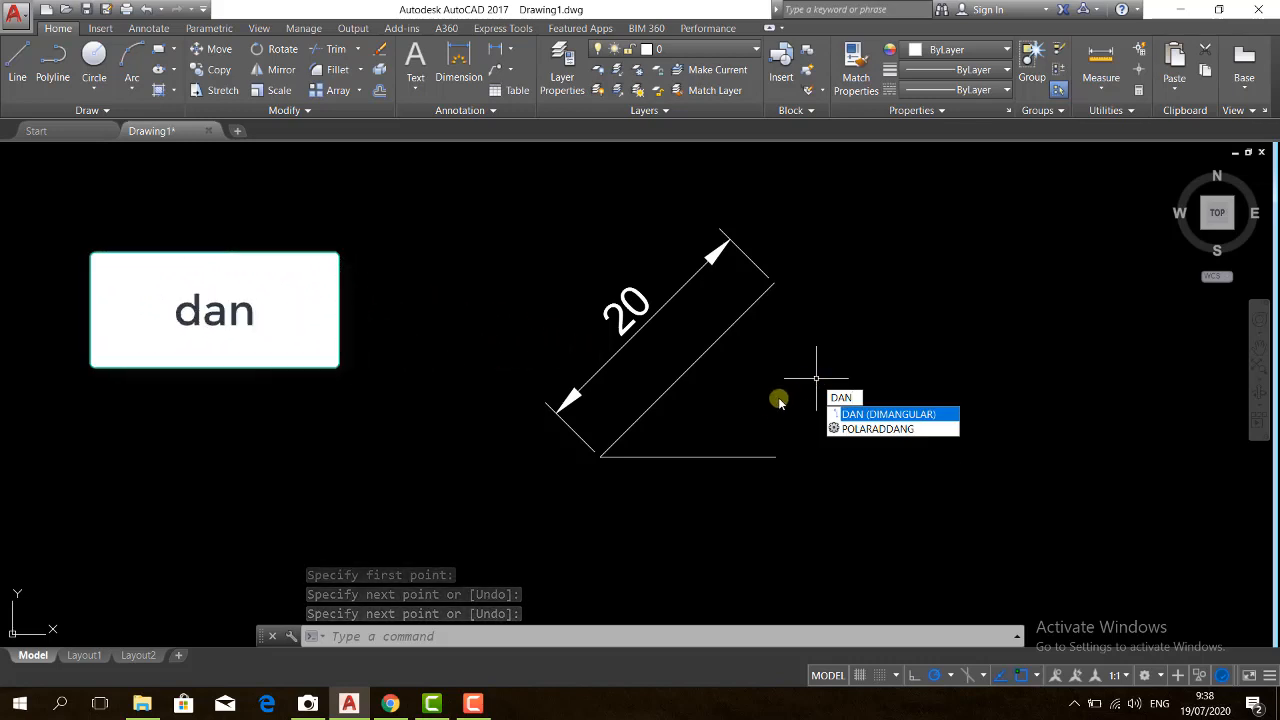
key("Return")
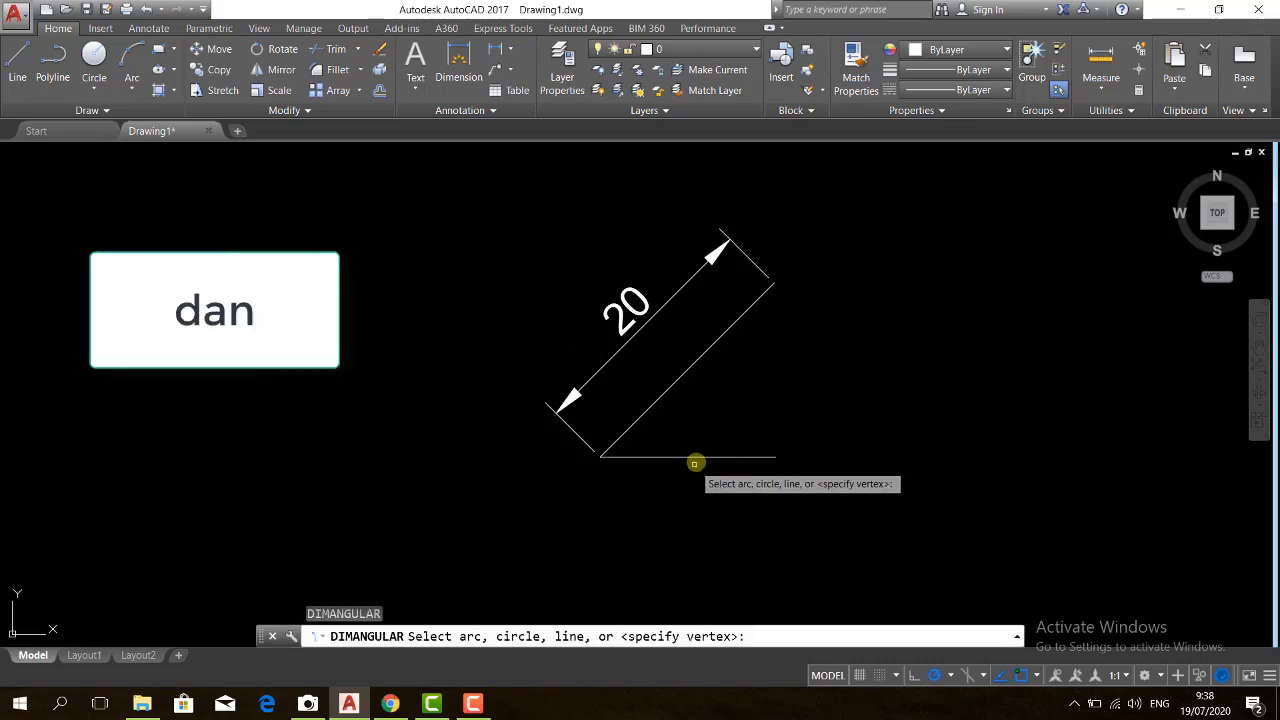
left_click(696, 456)
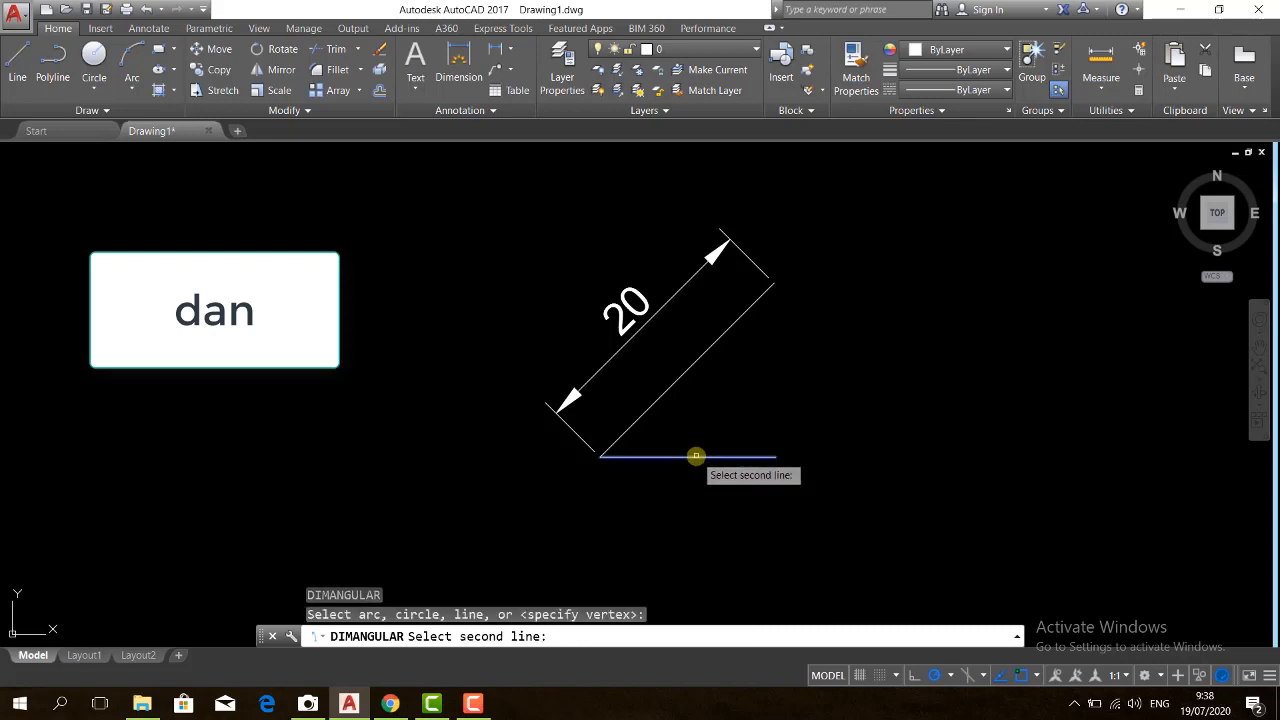
left_click(682, 376)
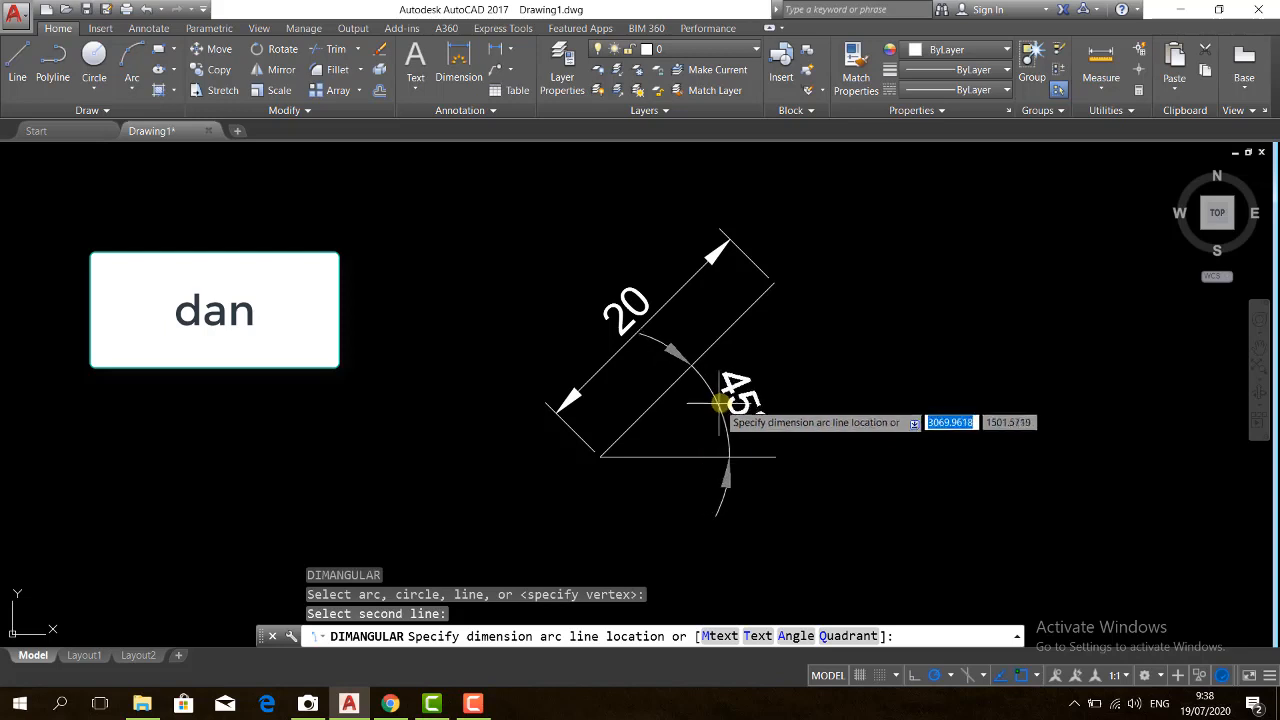
left_click(724, 402)
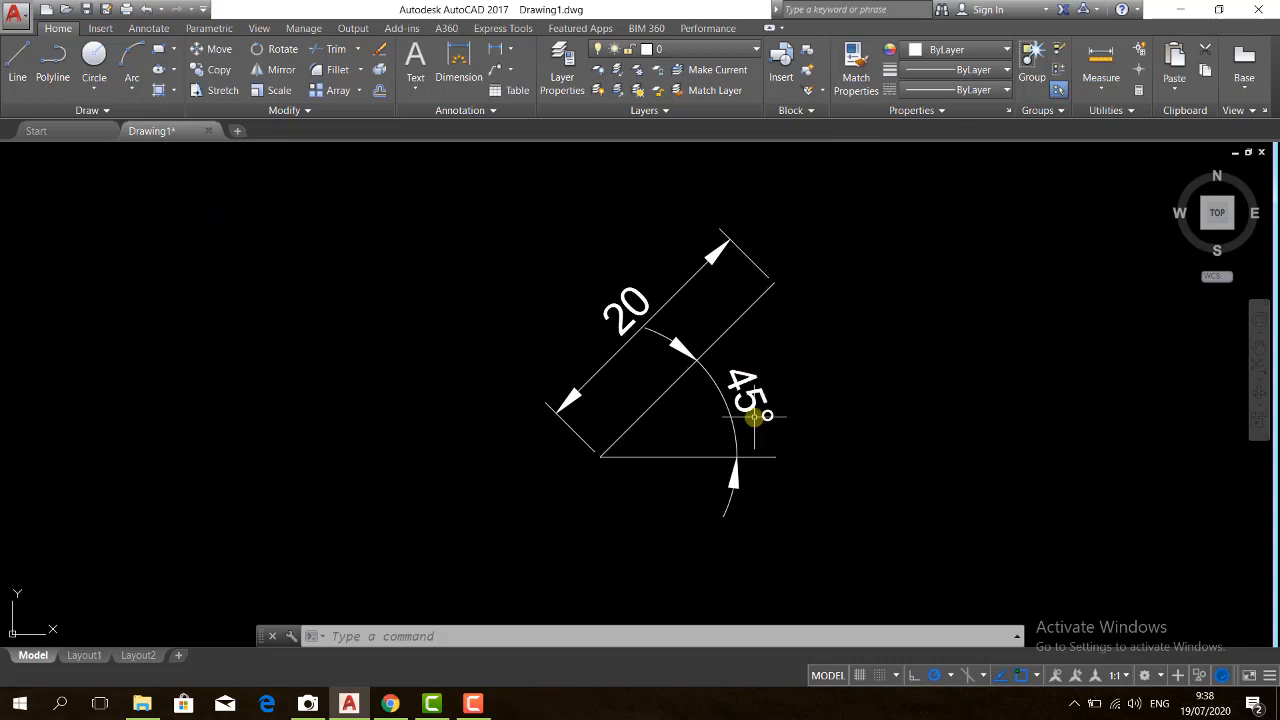
Erase the sloped line with its aligned and angular dimensions, leaving only the horizontal line
left_click(823, 413)
left_click(560, 312)
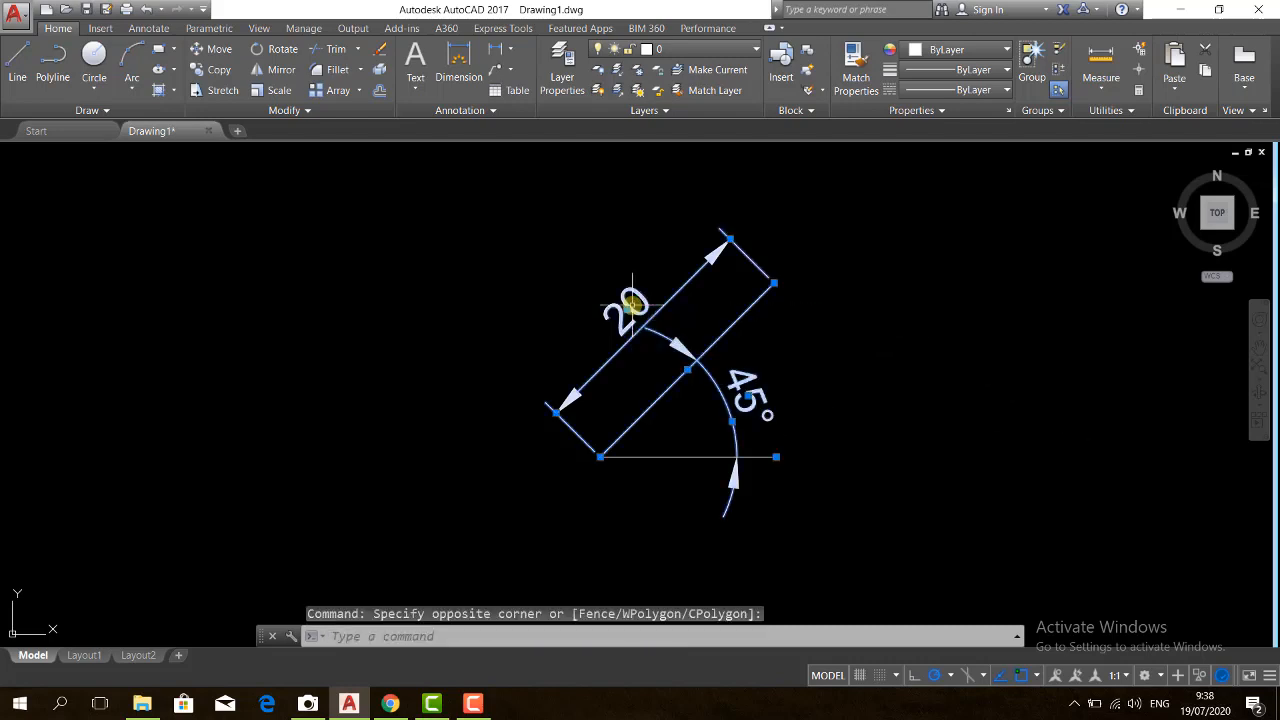
key("Delete")
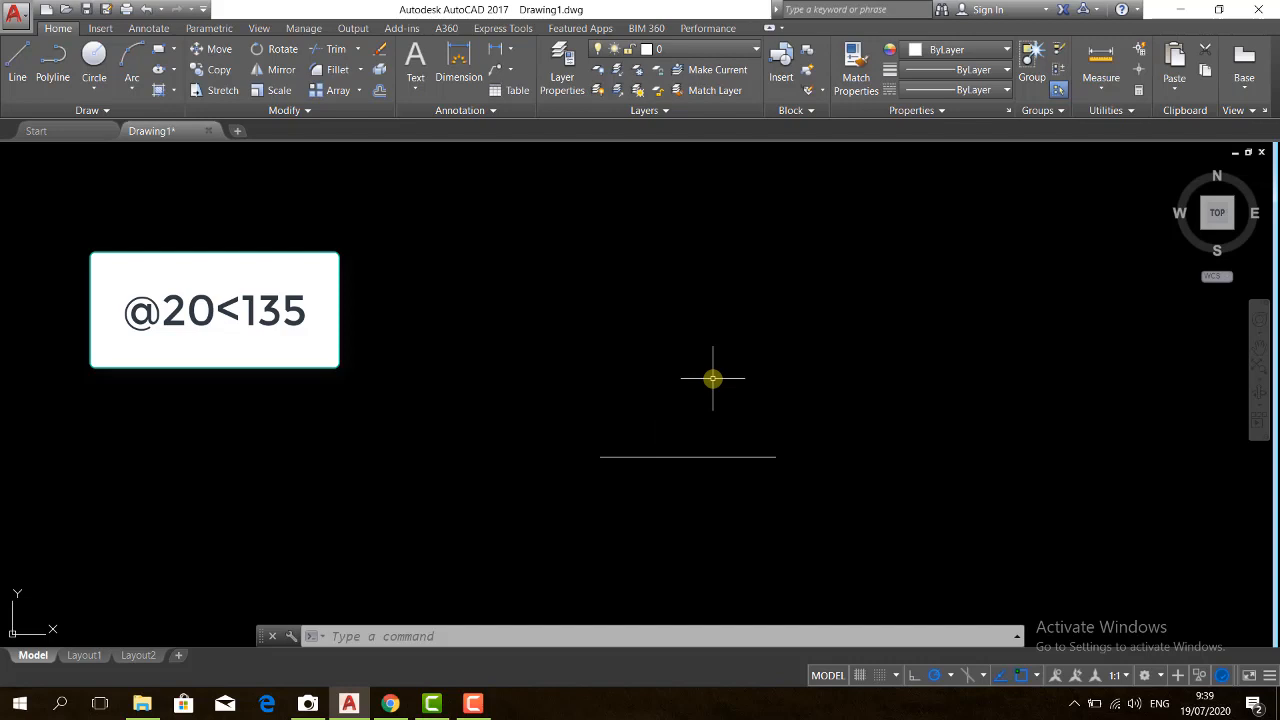
type("l")
key("Return")
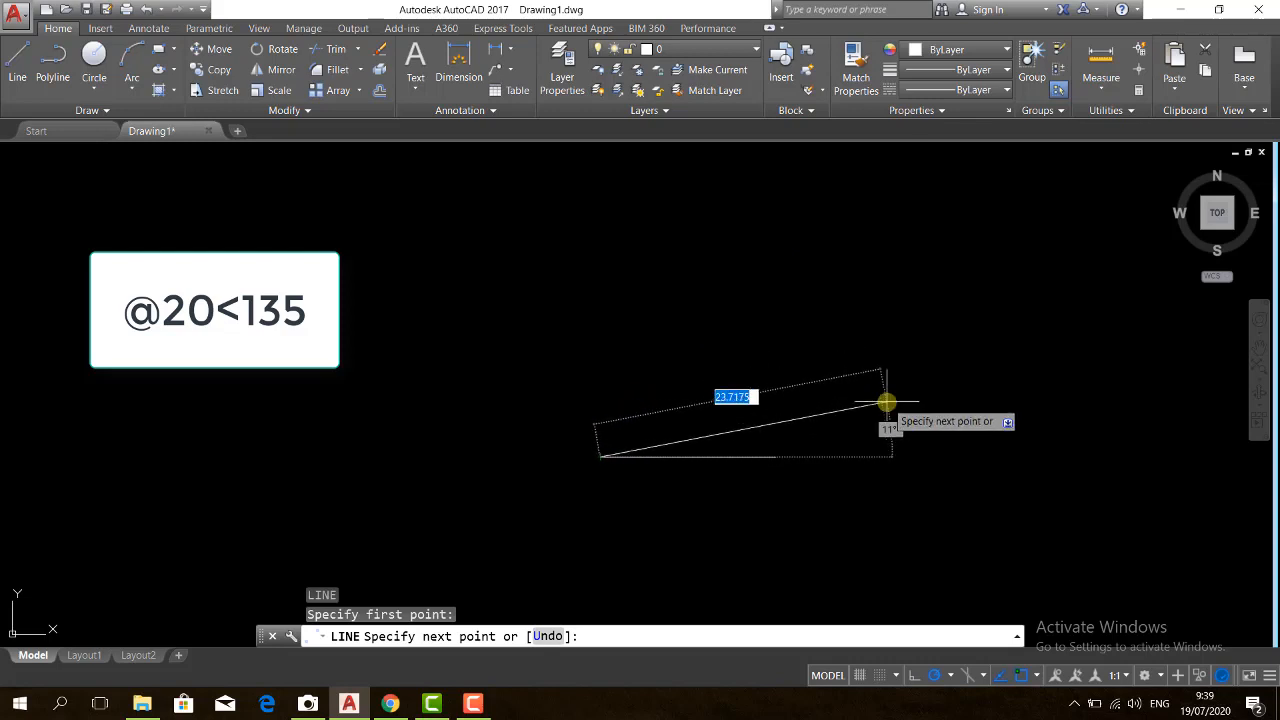
type("@")
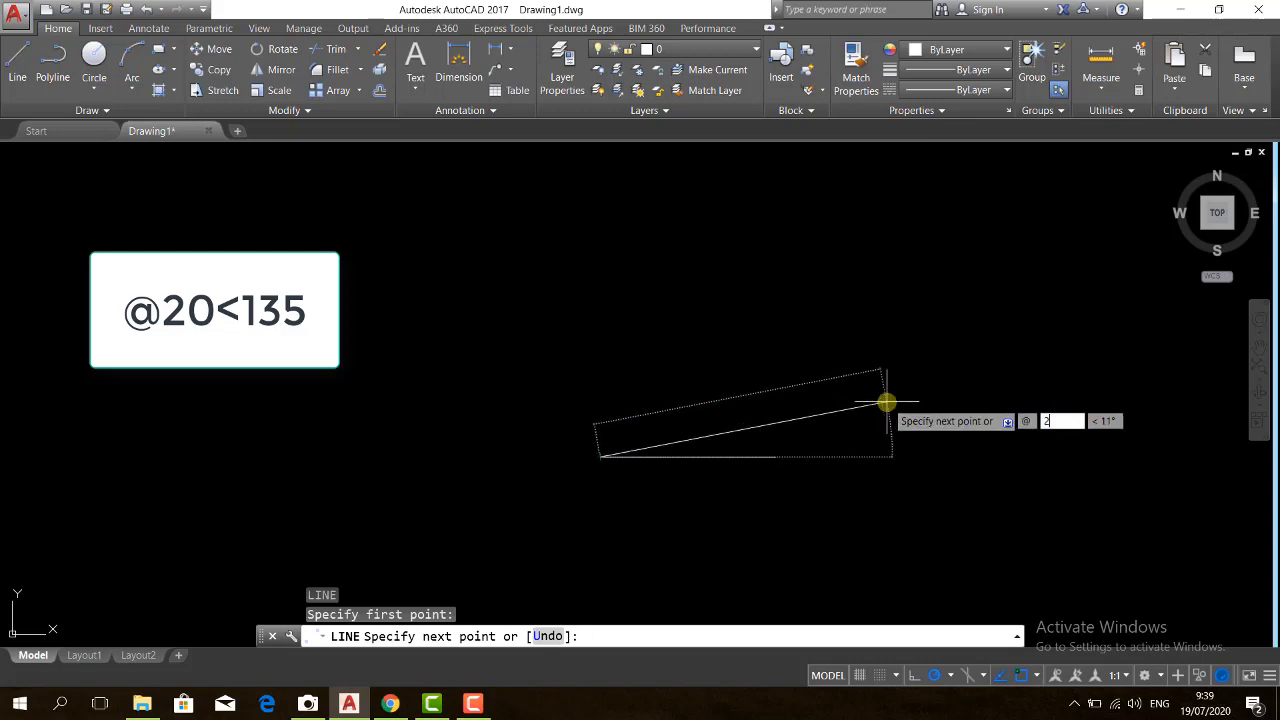
type("20")
key("Tab")
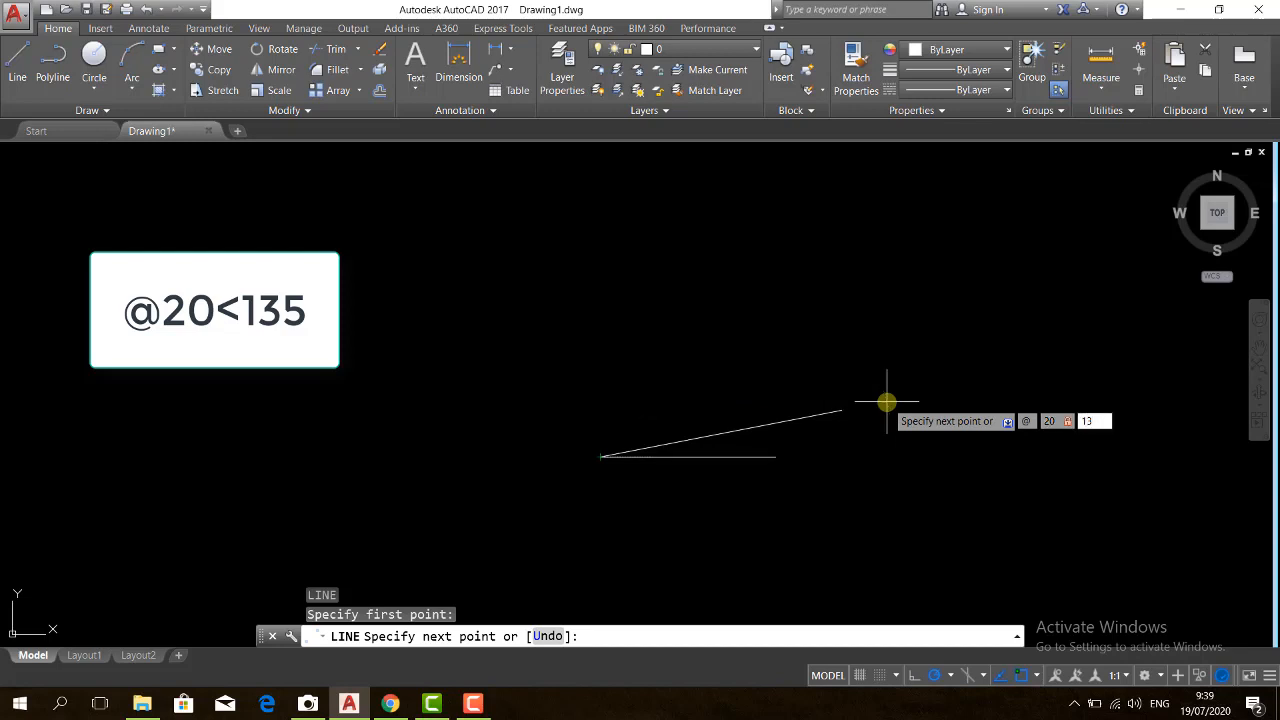
key("Return")
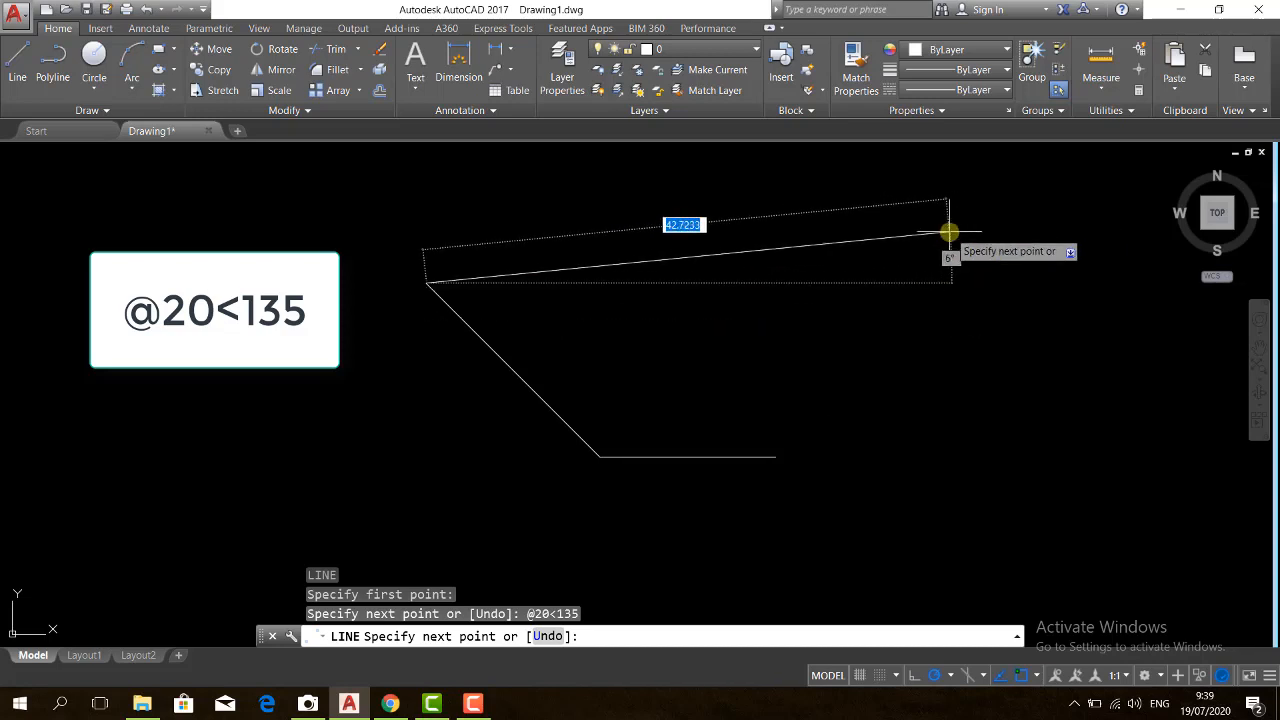
key("Return")
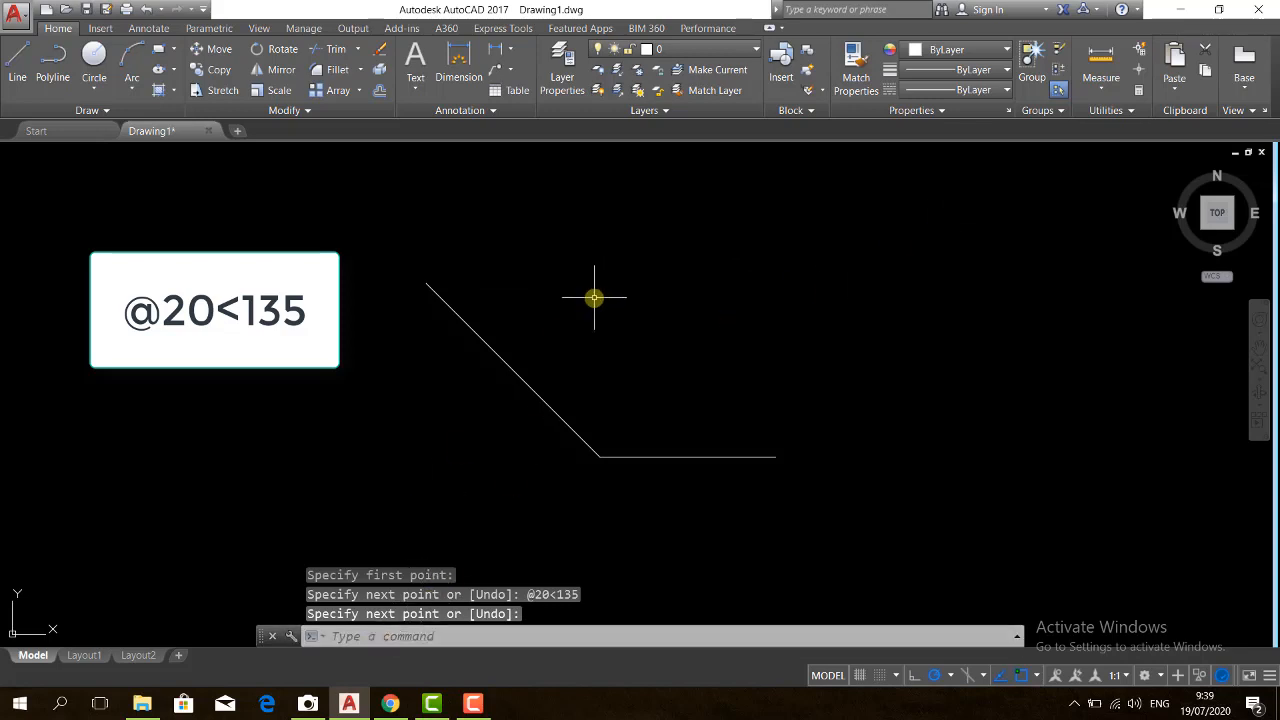
Add an aligned dimension between the sloped line's two endpoints, placed on its lower-left side
type("dal")
key("Return")
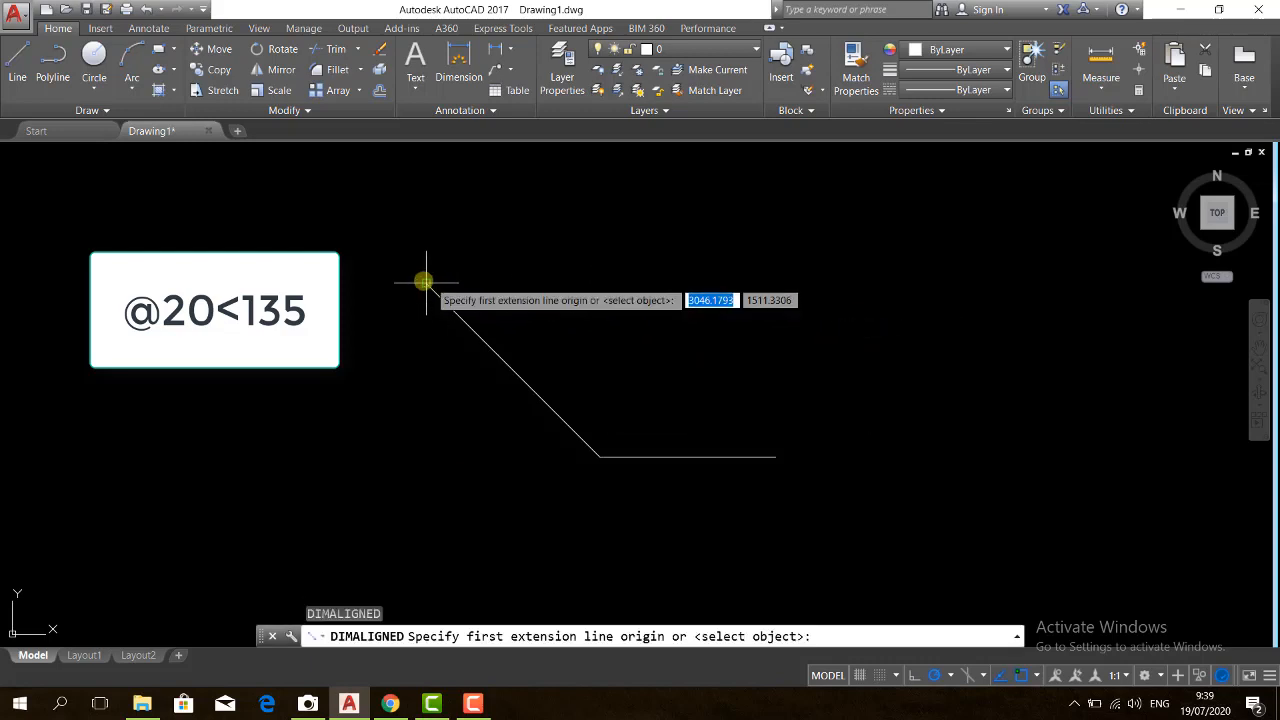
left_click(424, 282)
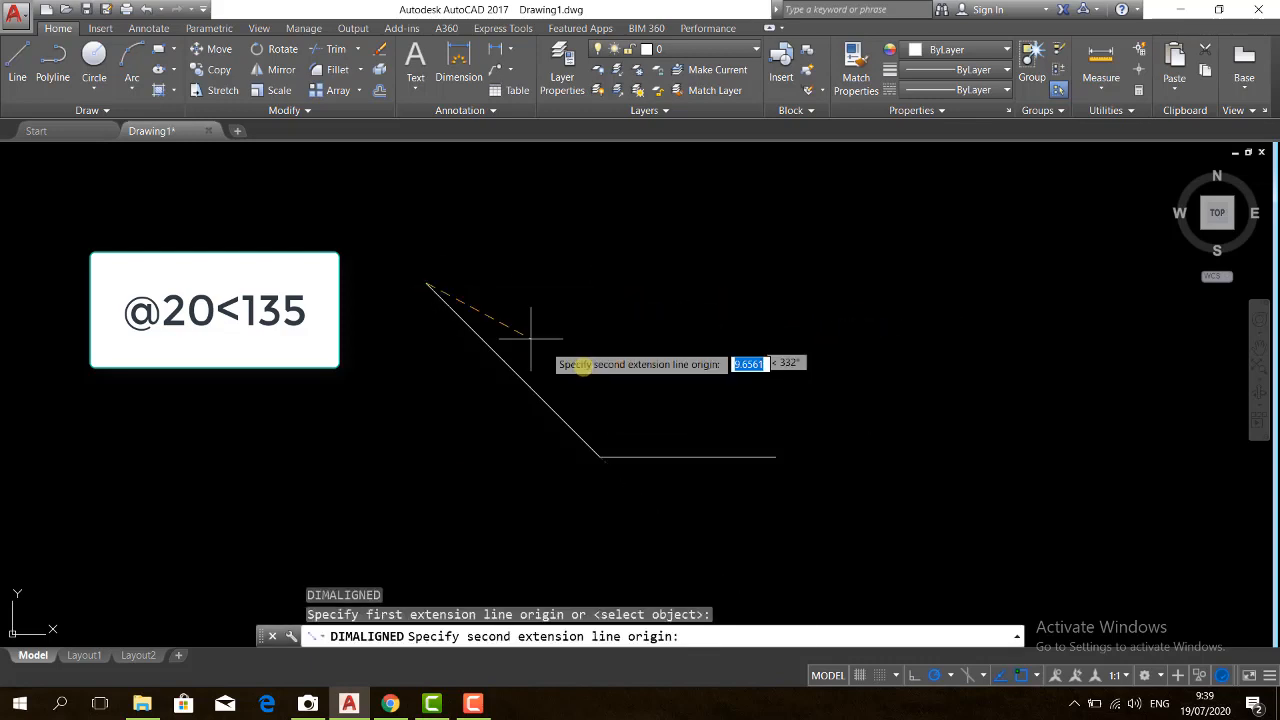
left_click(596, 456)
left_click(527, 491)
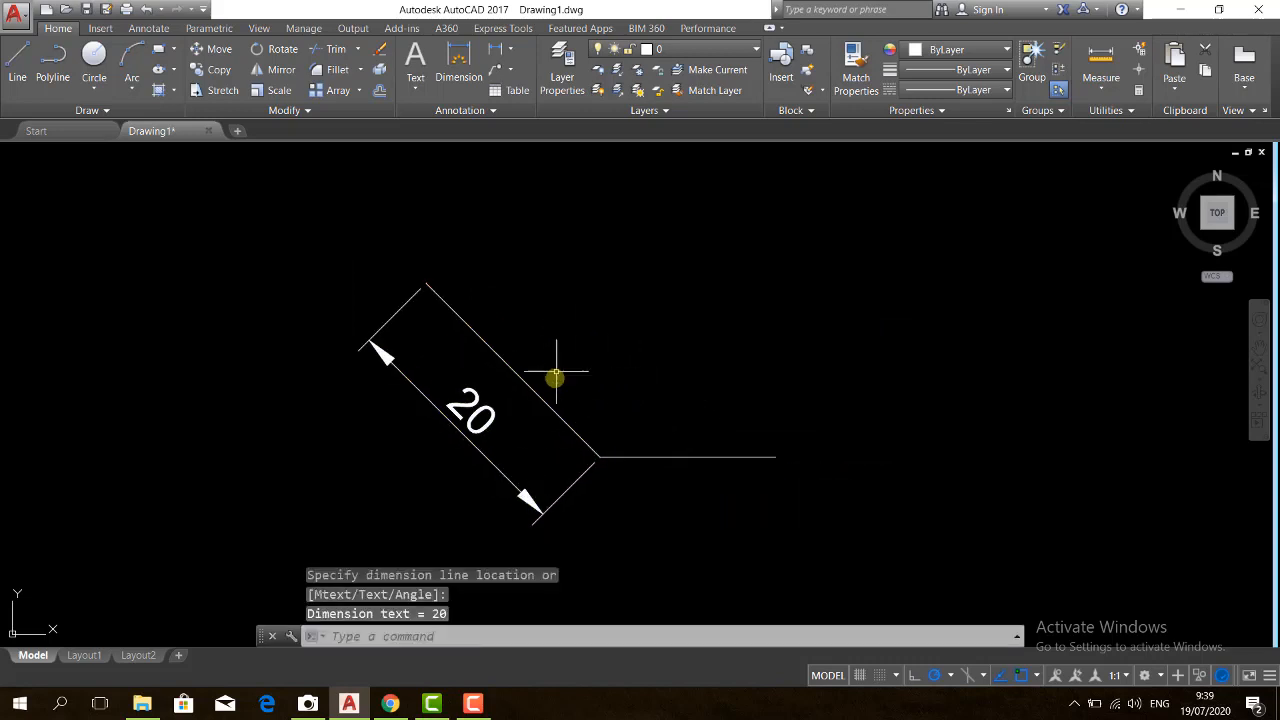
Add an angular dimension between the horizontal line and the sloped line, with its arc above their shared vertex
type("dima")
key("Return")
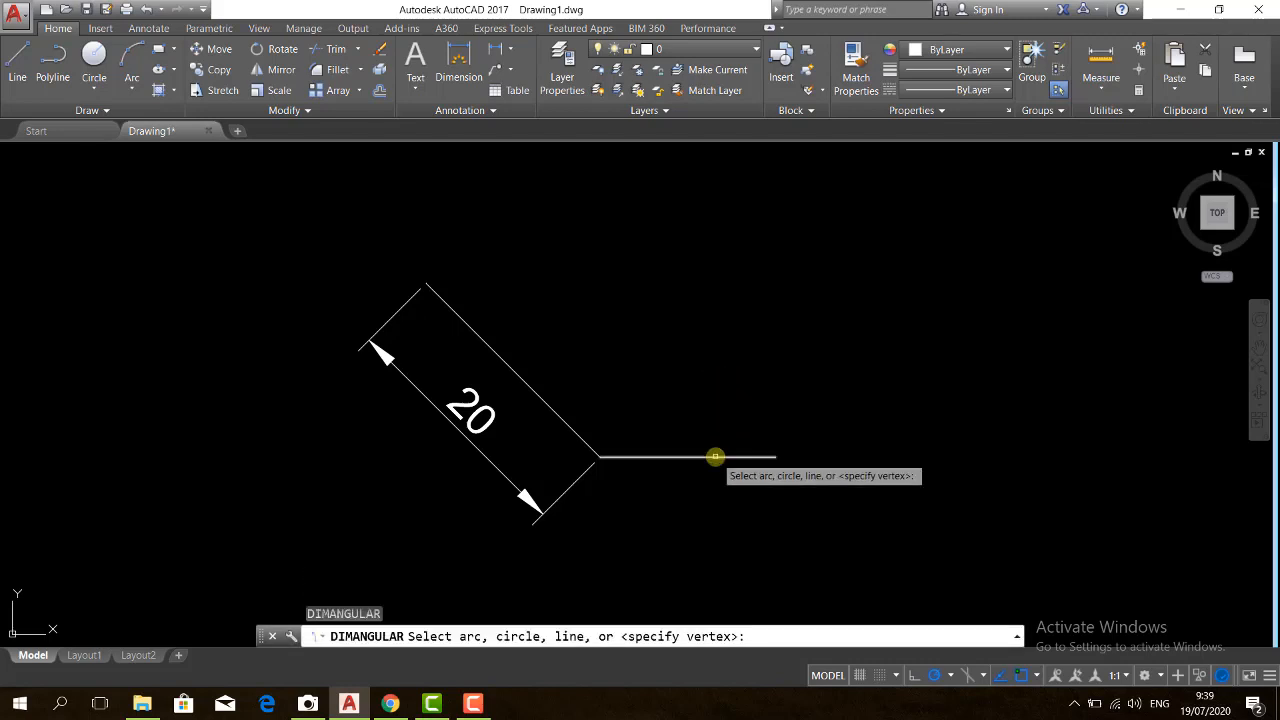
left_click(715, 457)
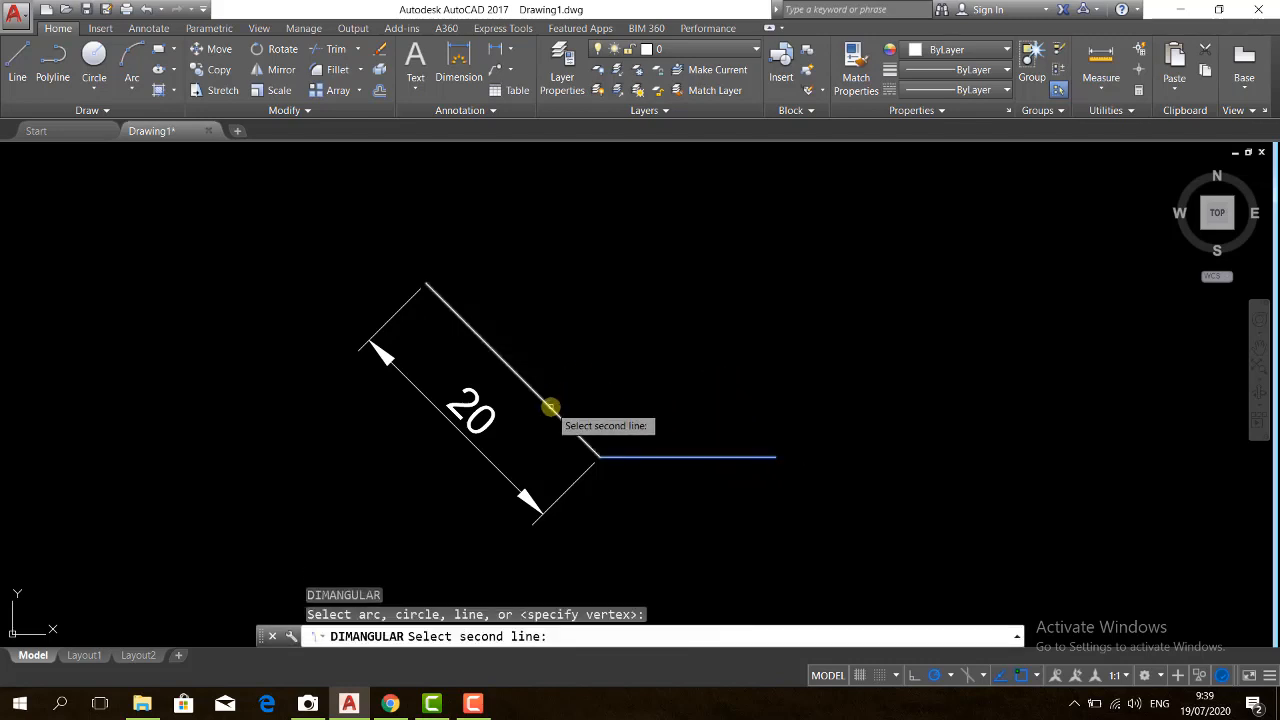
left_click(550, 407)
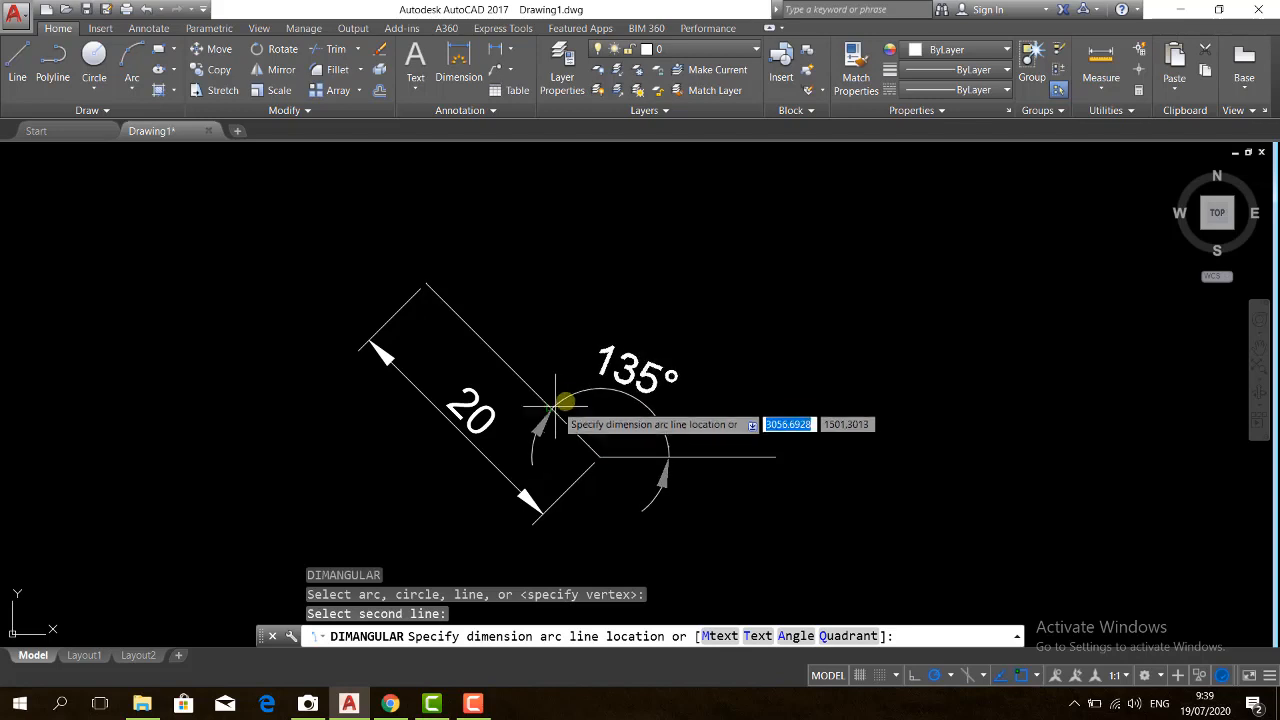
left_click(626, 342)
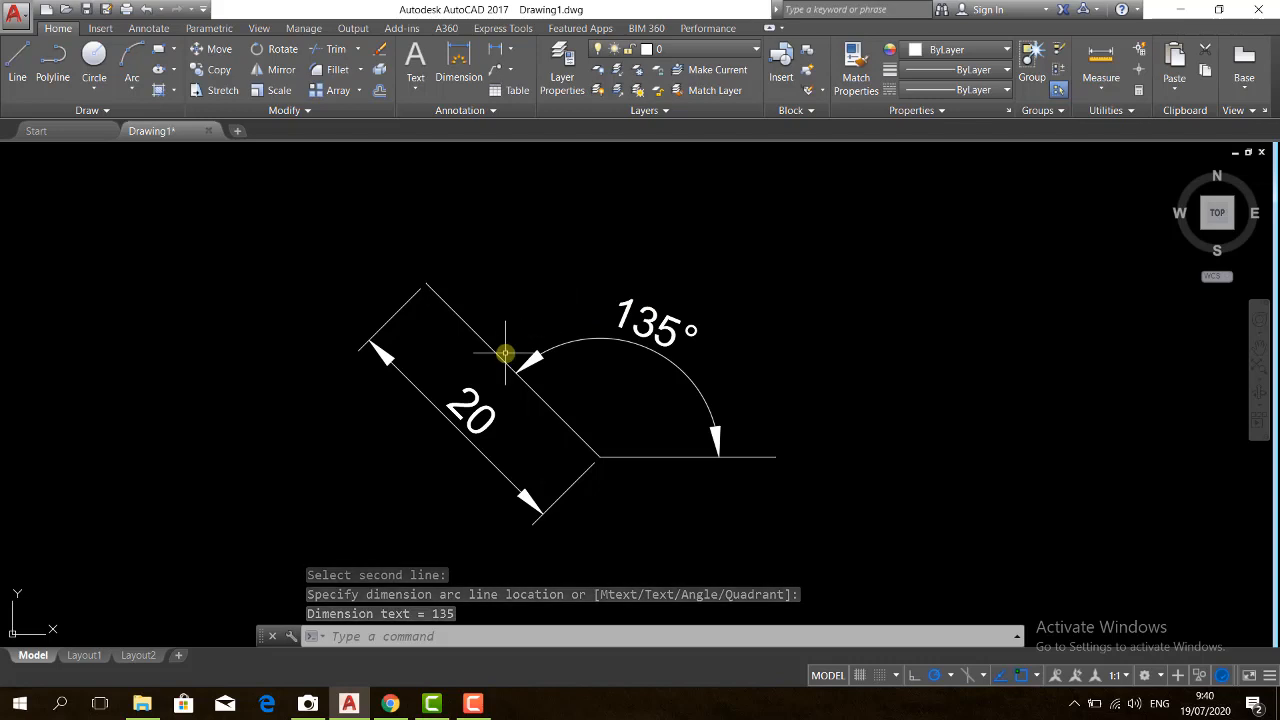
scroll(600, 348, "down", 3)
scroll(606, 355, "up", 5)
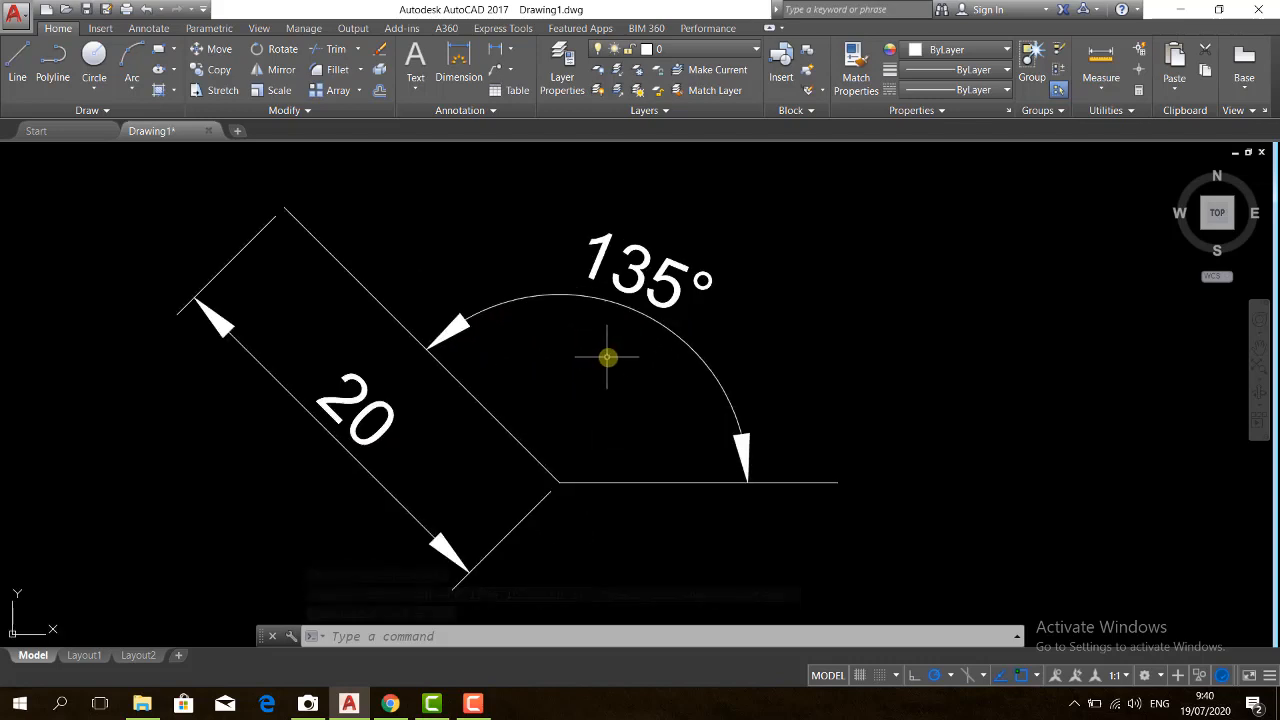
scroll(615, 362, "down", 2)
scroll(625, 365, "up", 2)
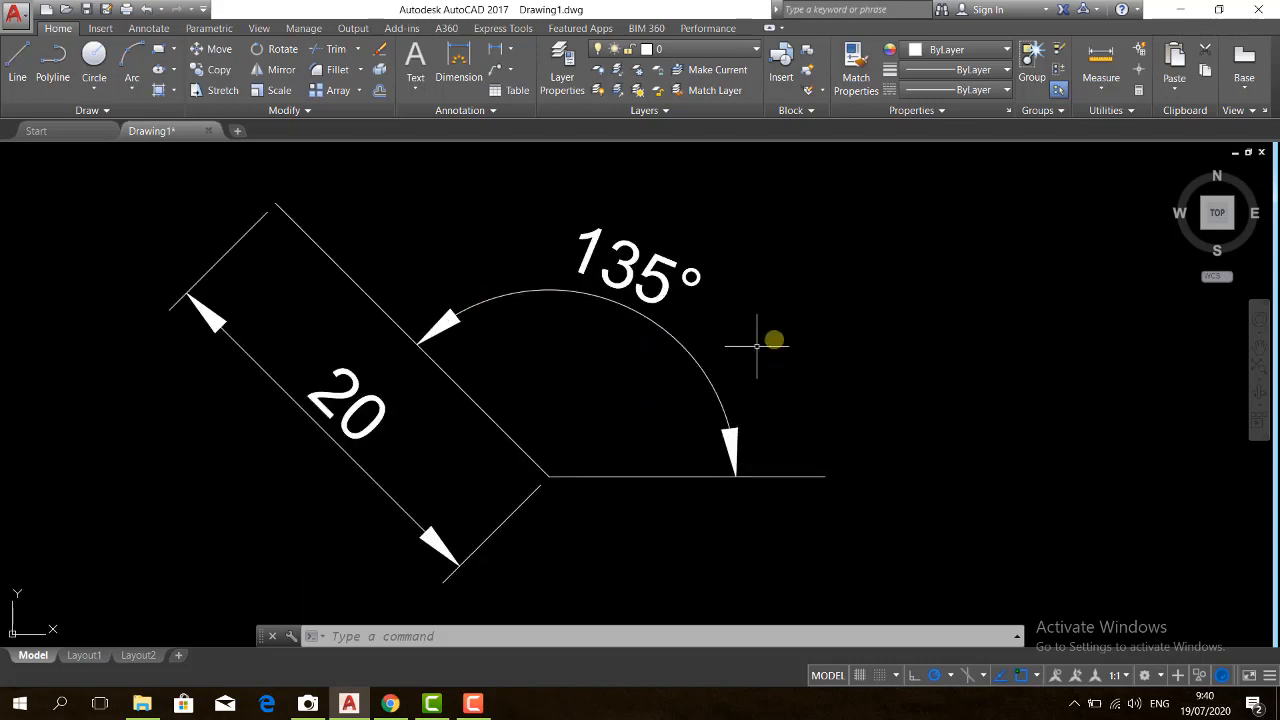
mouse_move(768, 334)
middle_mouse_down()
mouse_move(523, 320)
mouse_move(1118, 334)
mouse_move(625, 324)
mouse_move(968, 334)
mouse_move(791, 324)
mouse_move(734, 340)
mouse_move(1100, 343)
mouse_move(708, 336)
middle_mouse_up()
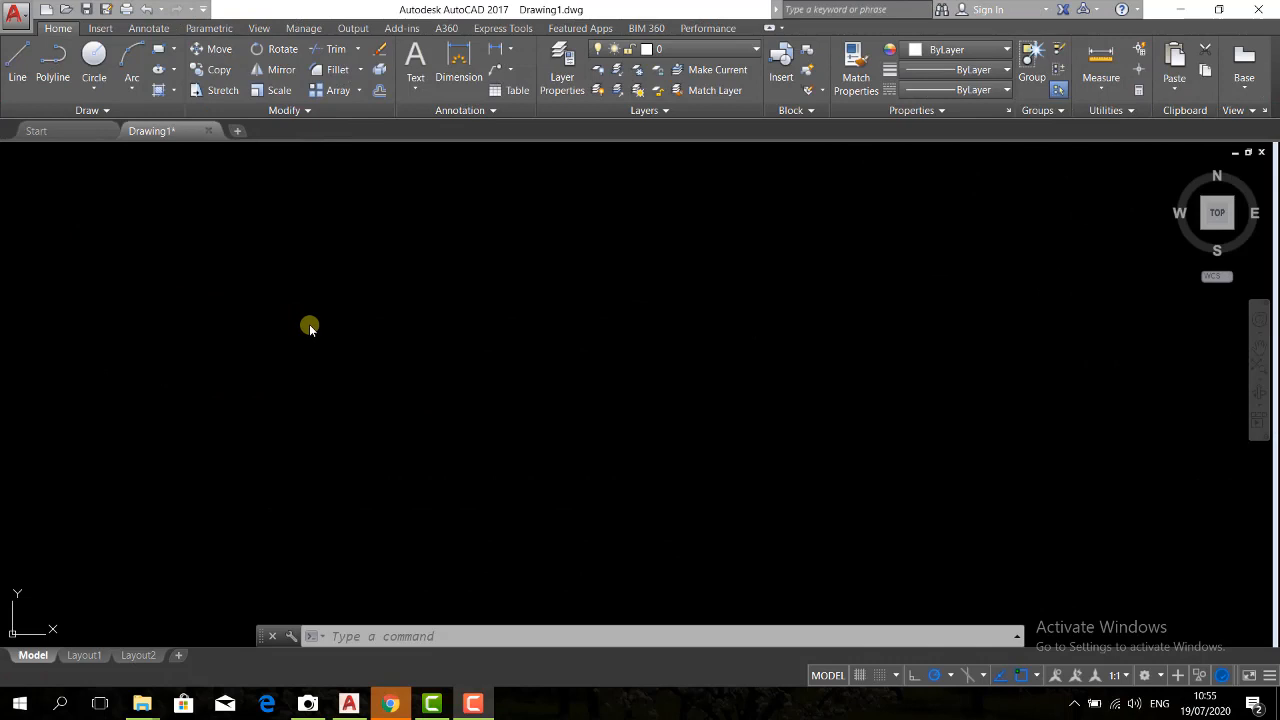
left_click(240, 303)
left_click(287, 341)
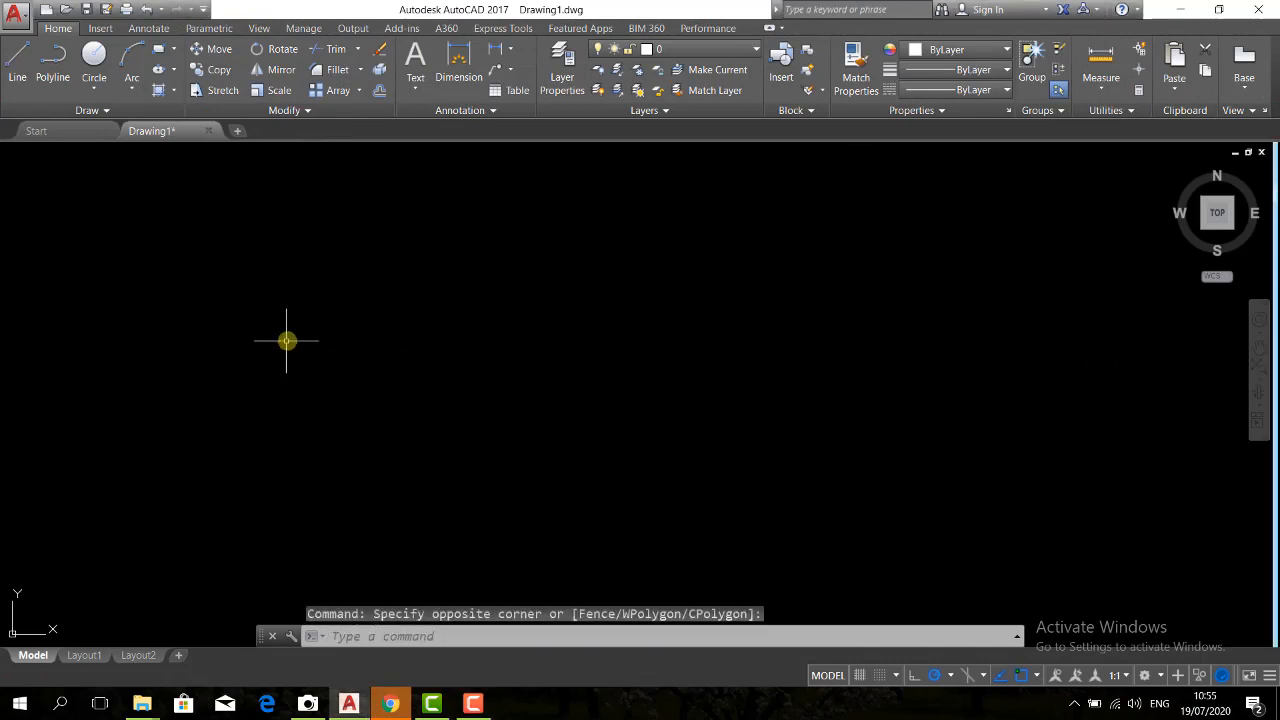
Draw a 20-unit square as one closed polyline, going right, up and left 20 units each and closing it
type("pl")
key("Return")
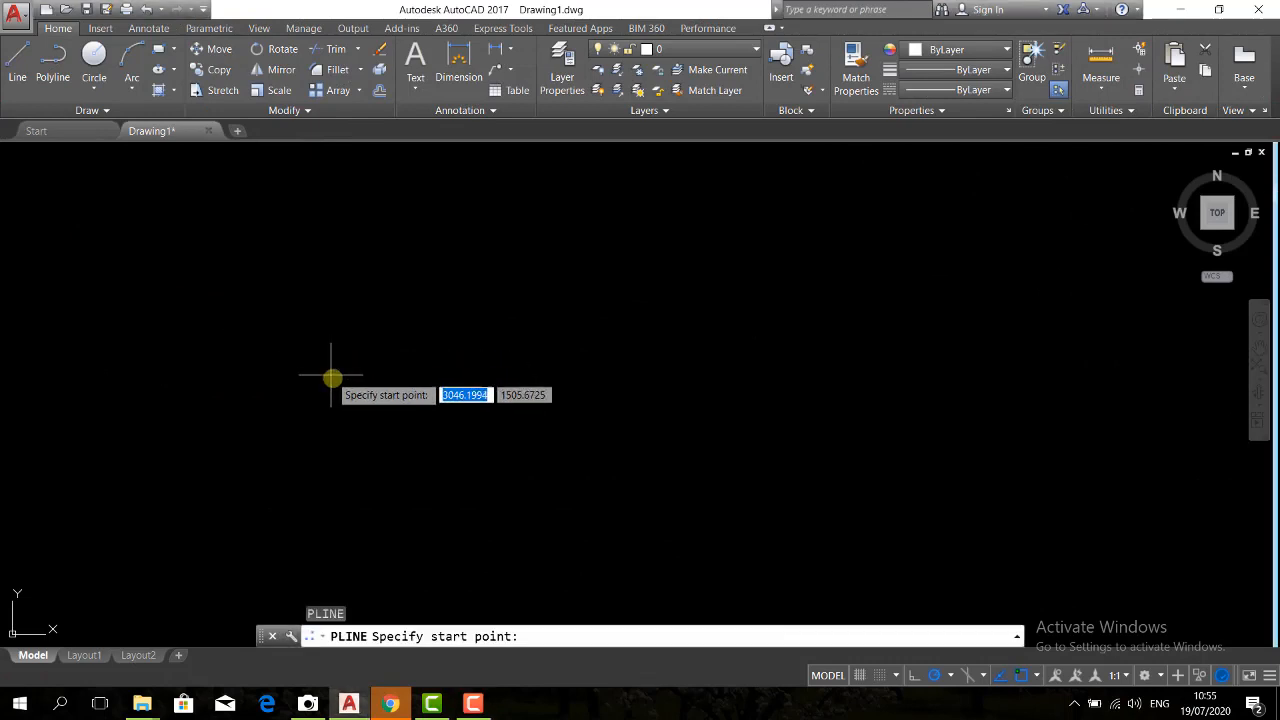
left_click(358, 462)
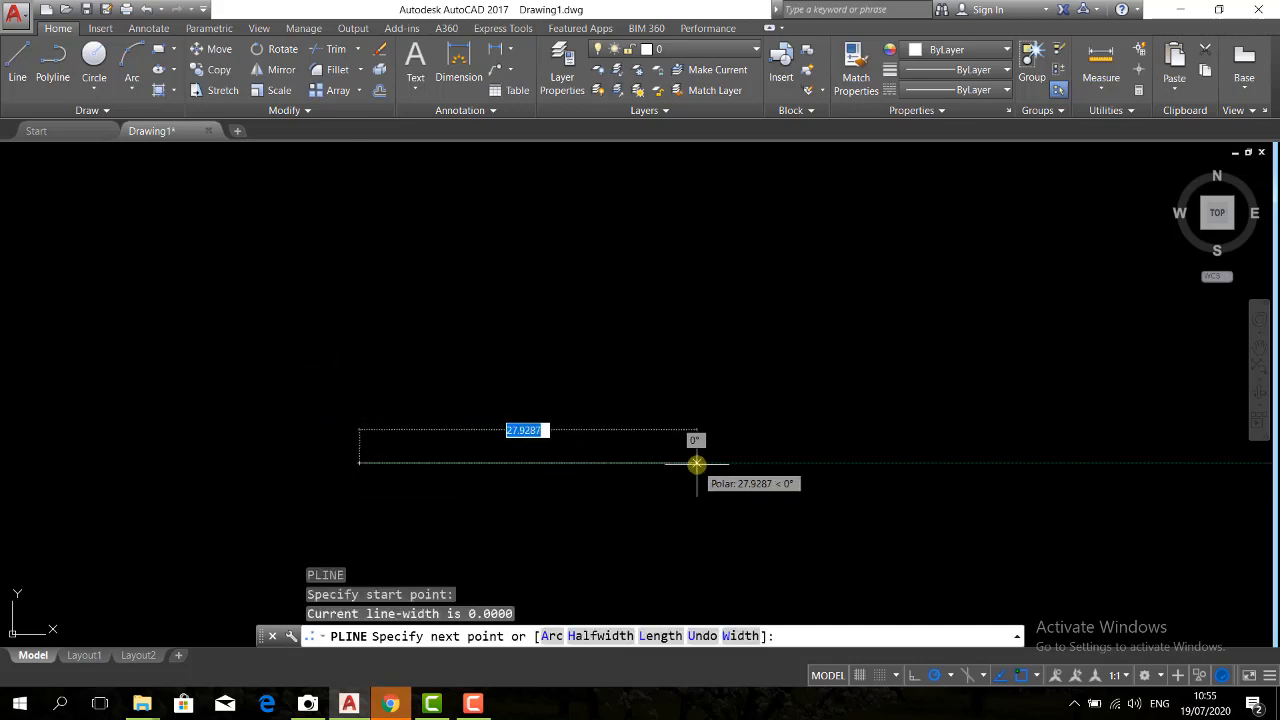
type("2")
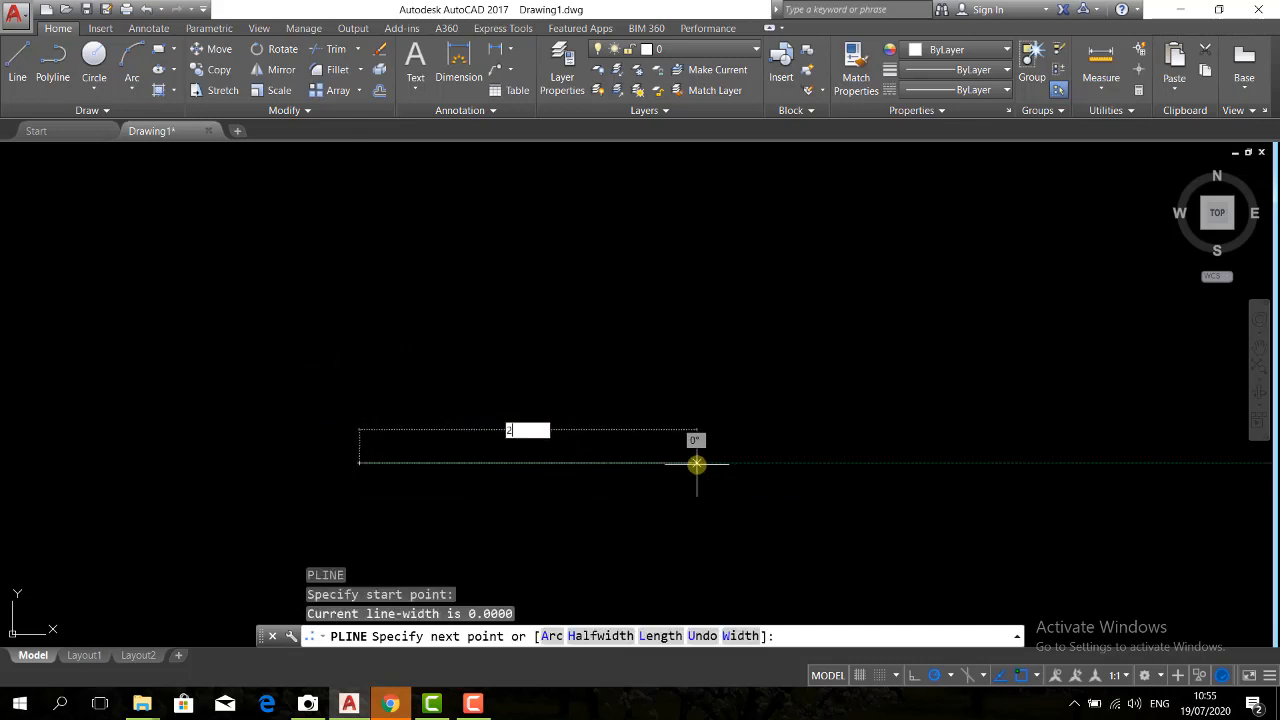
type("0")
key("Return")
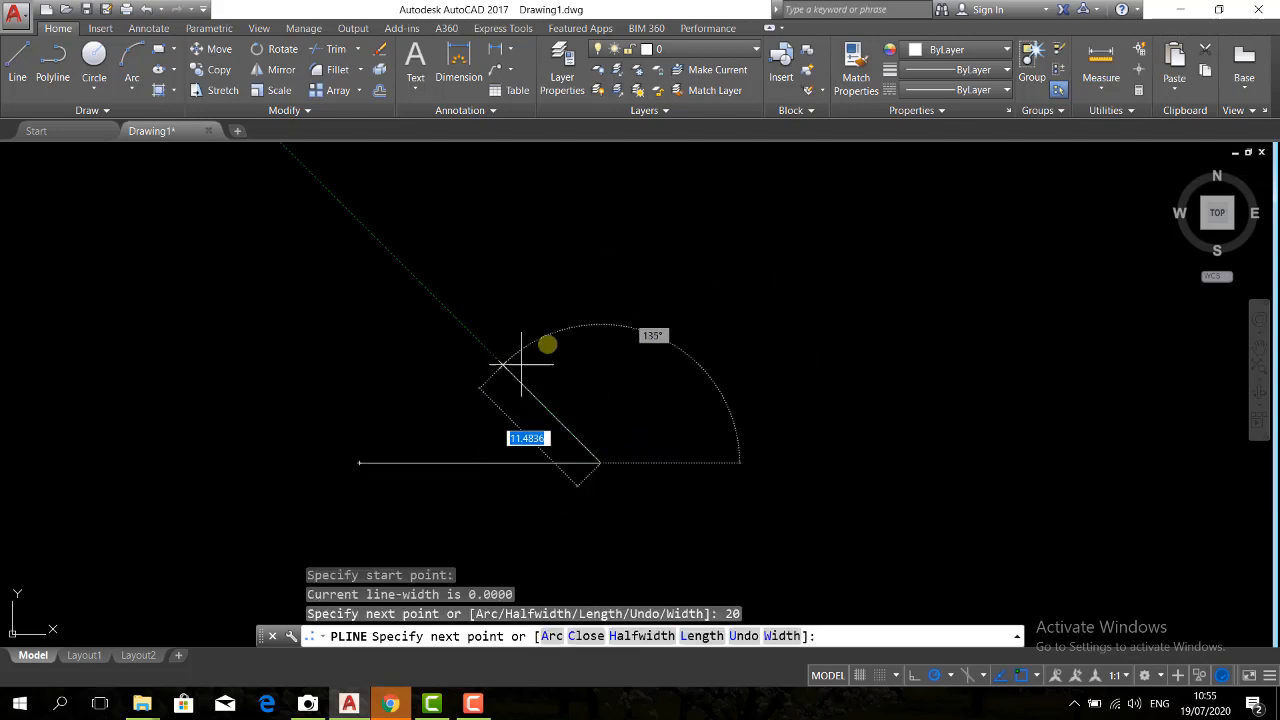
type("20")
key("Return")
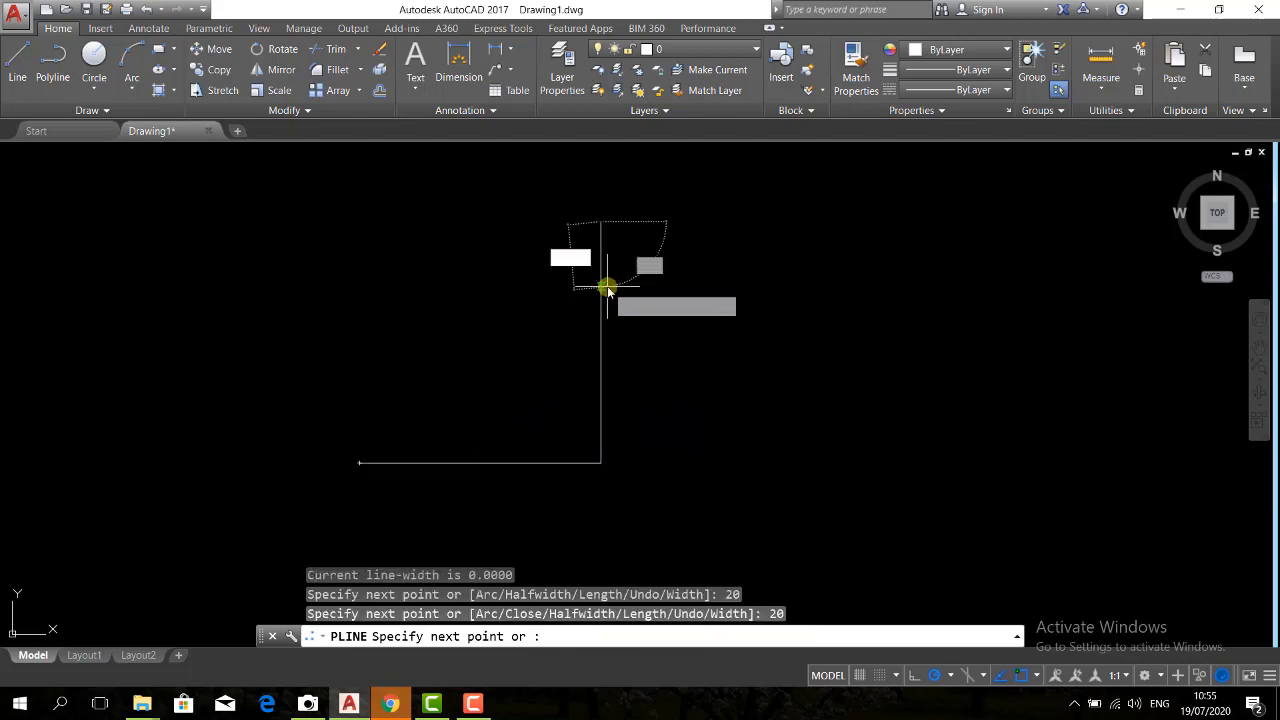
type("2")
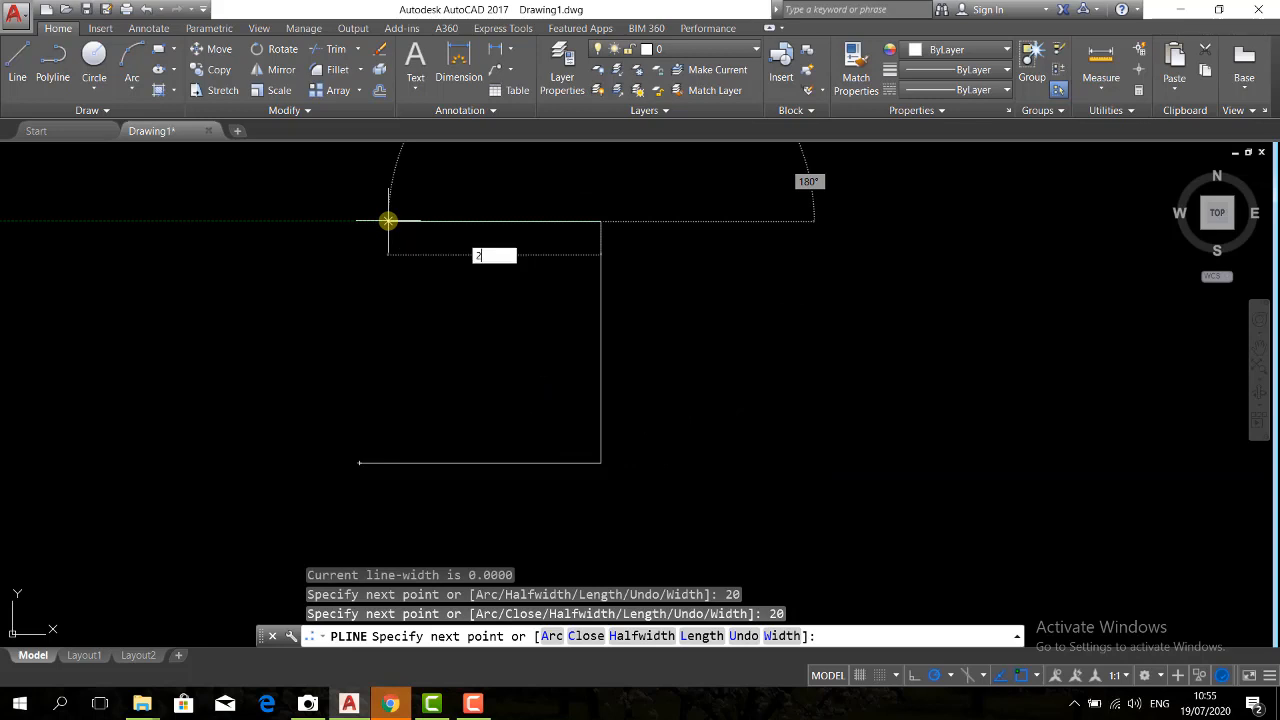
type("0")
key("Return")
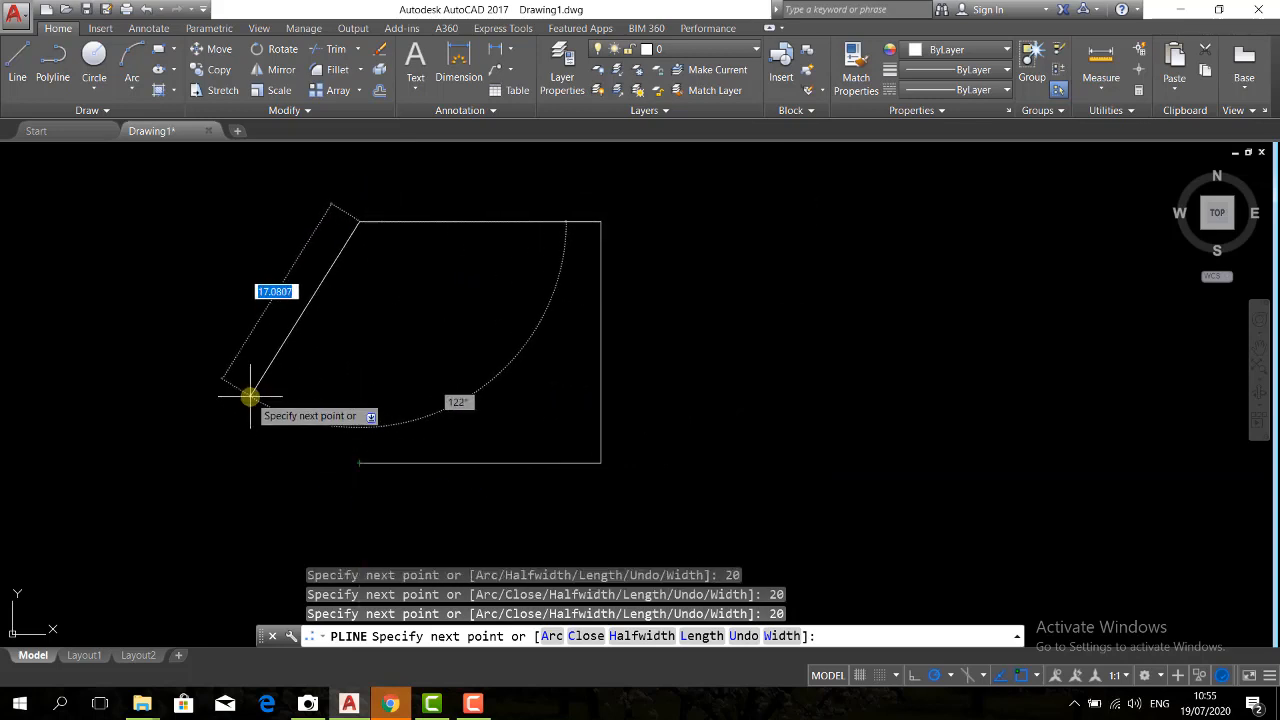
type("c")
key("Return")
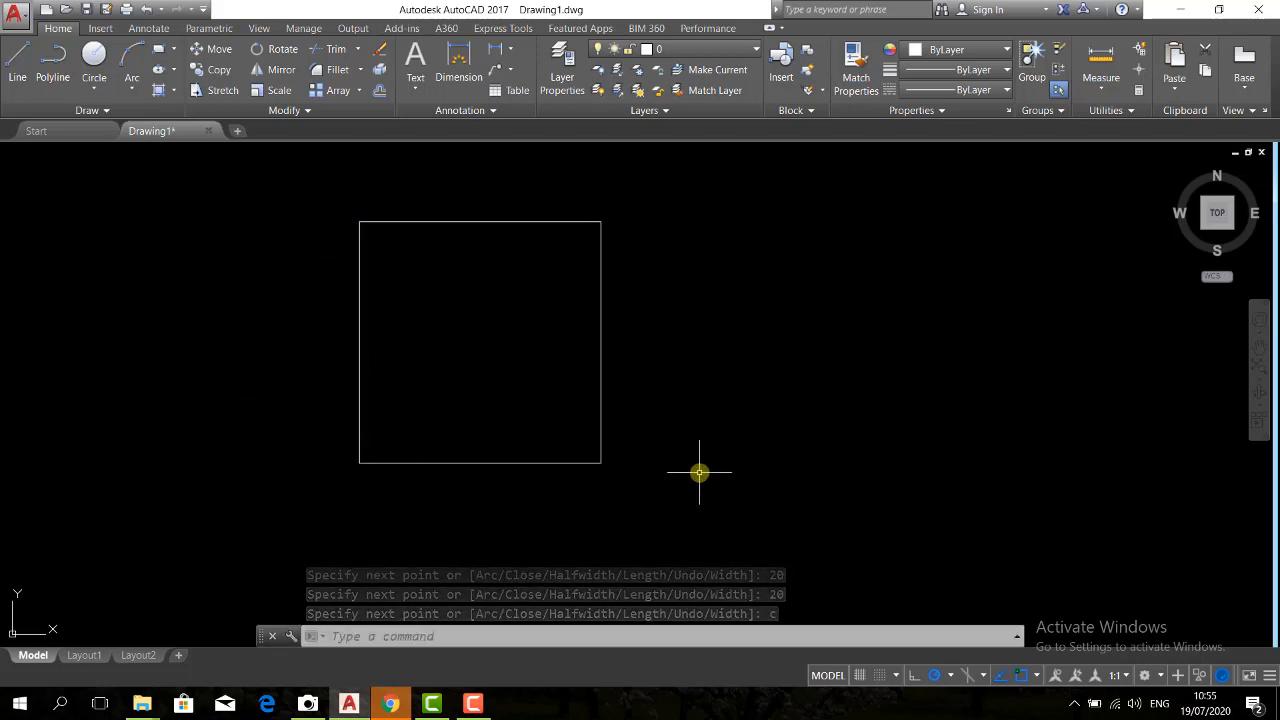
Draw a closed polyline trapezoid to the right of the square, going 20 right, 10 up and 10 left before closing it
type("pl")
key("Return")
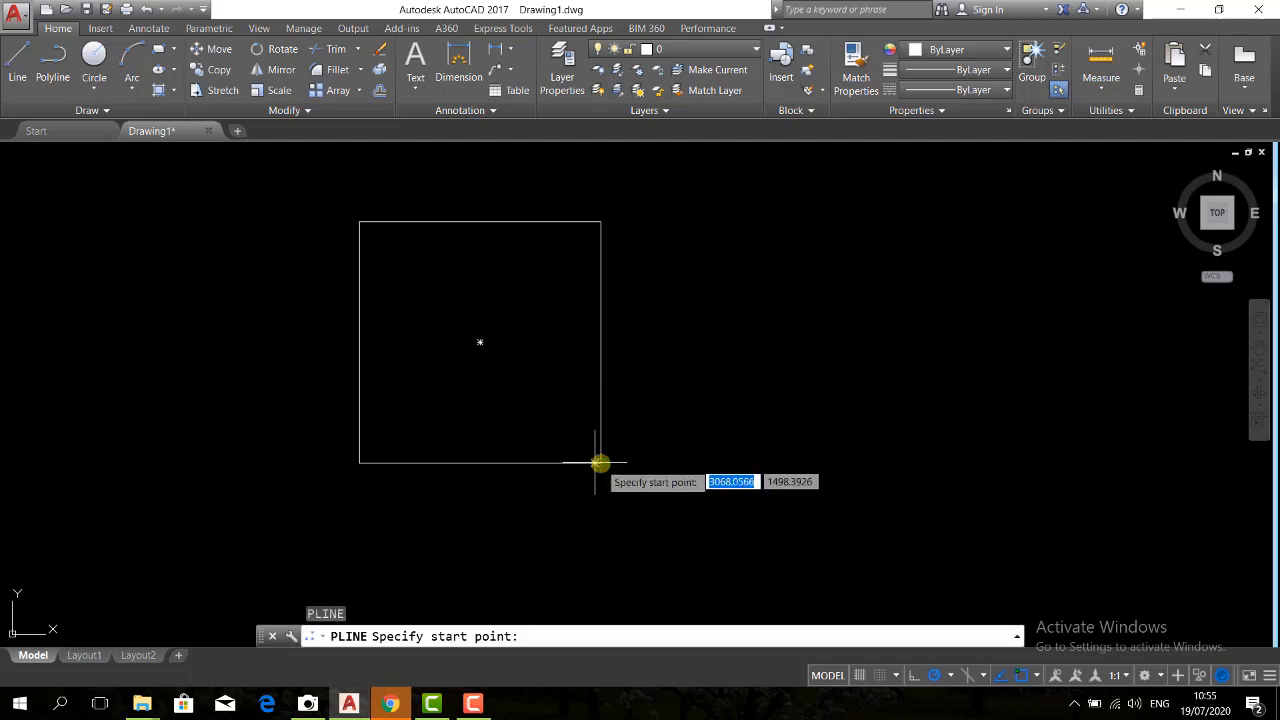
left_click(694, 464)
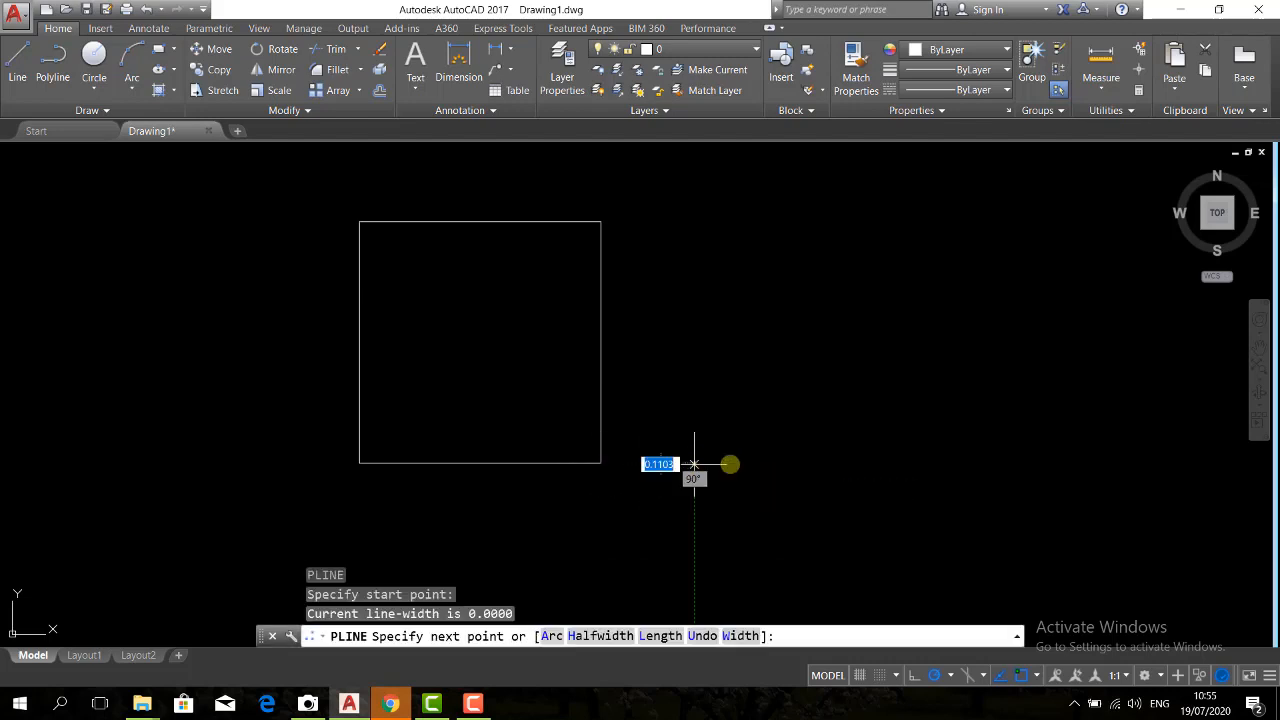
type("20")
key("Return")
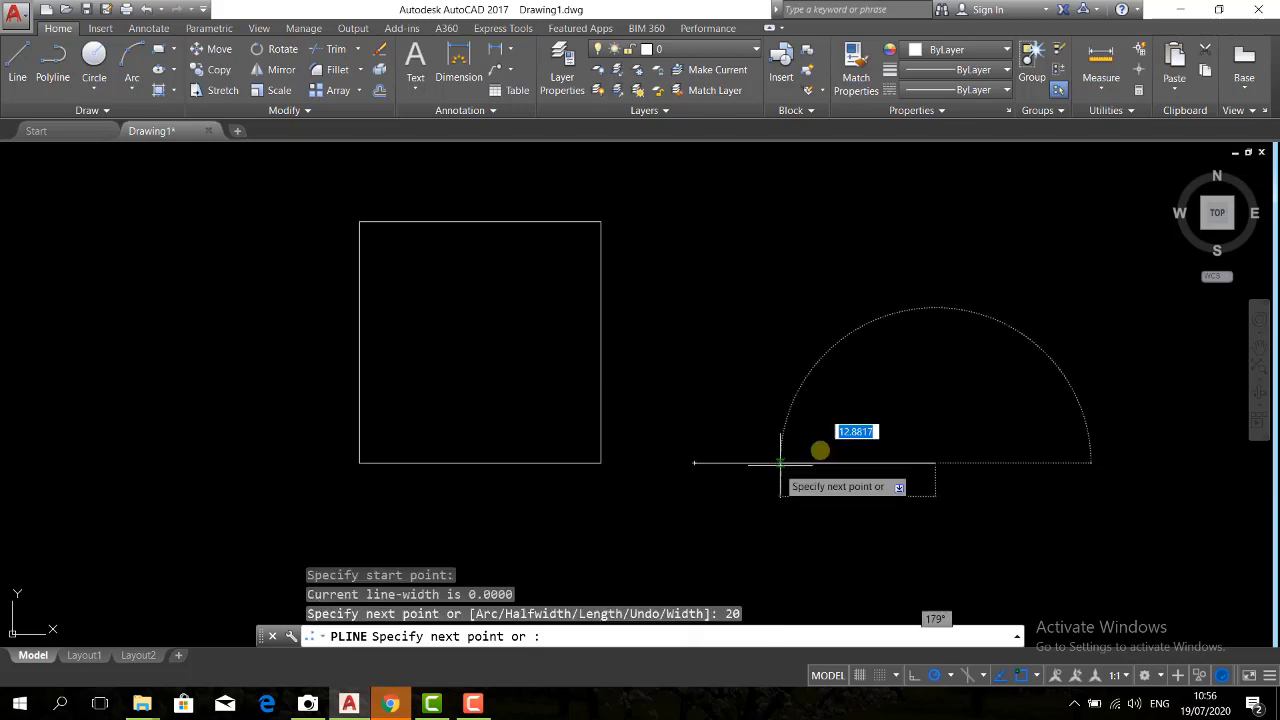
type("1")
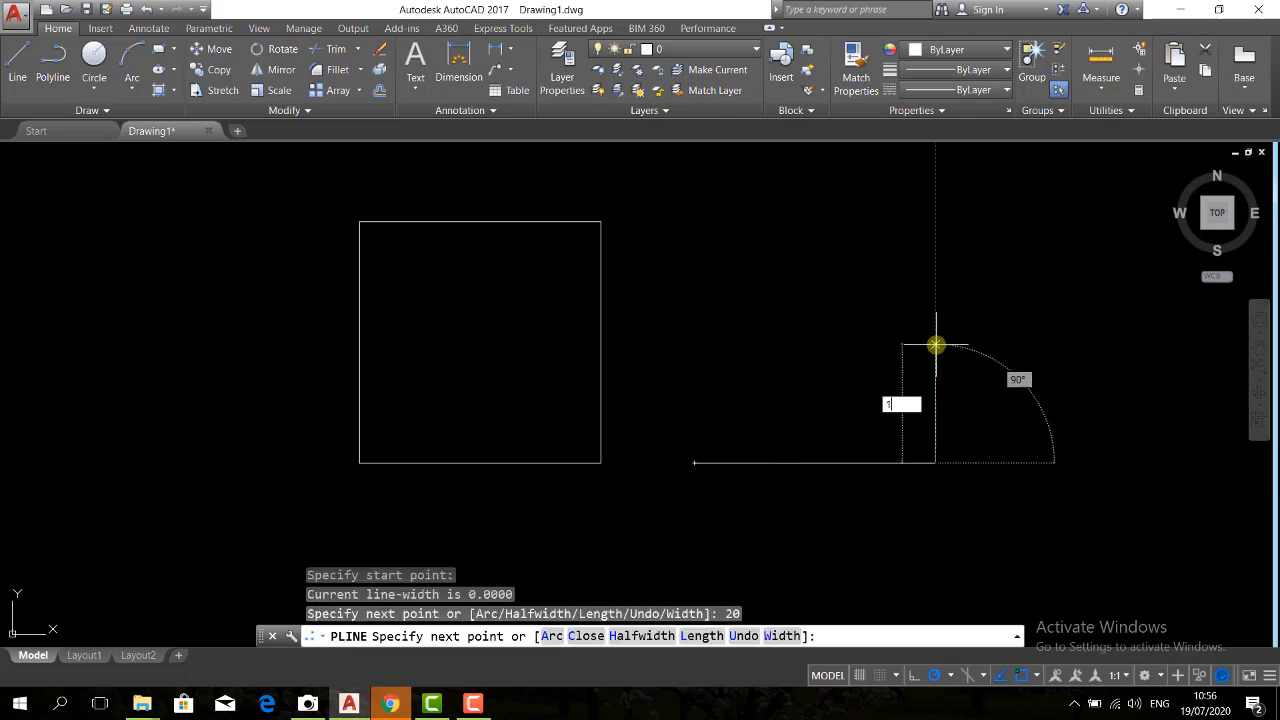
type("0")
key("Return")
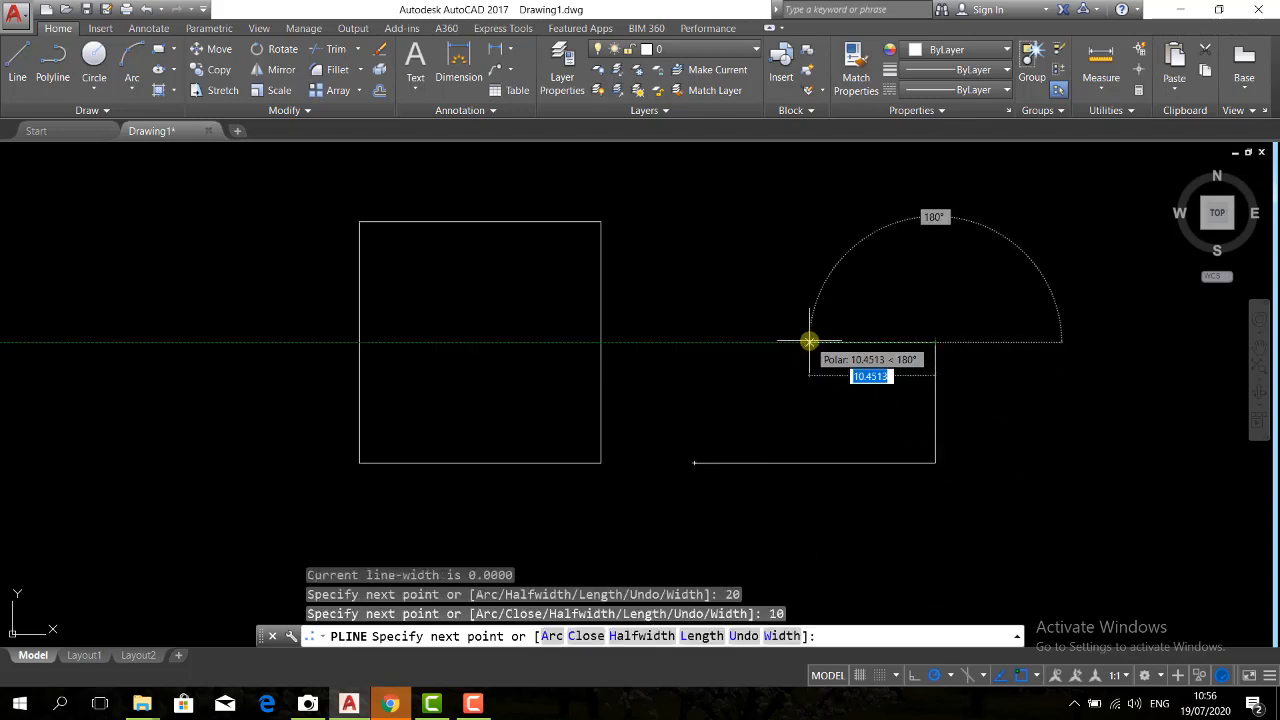
type("10")
key("Return")
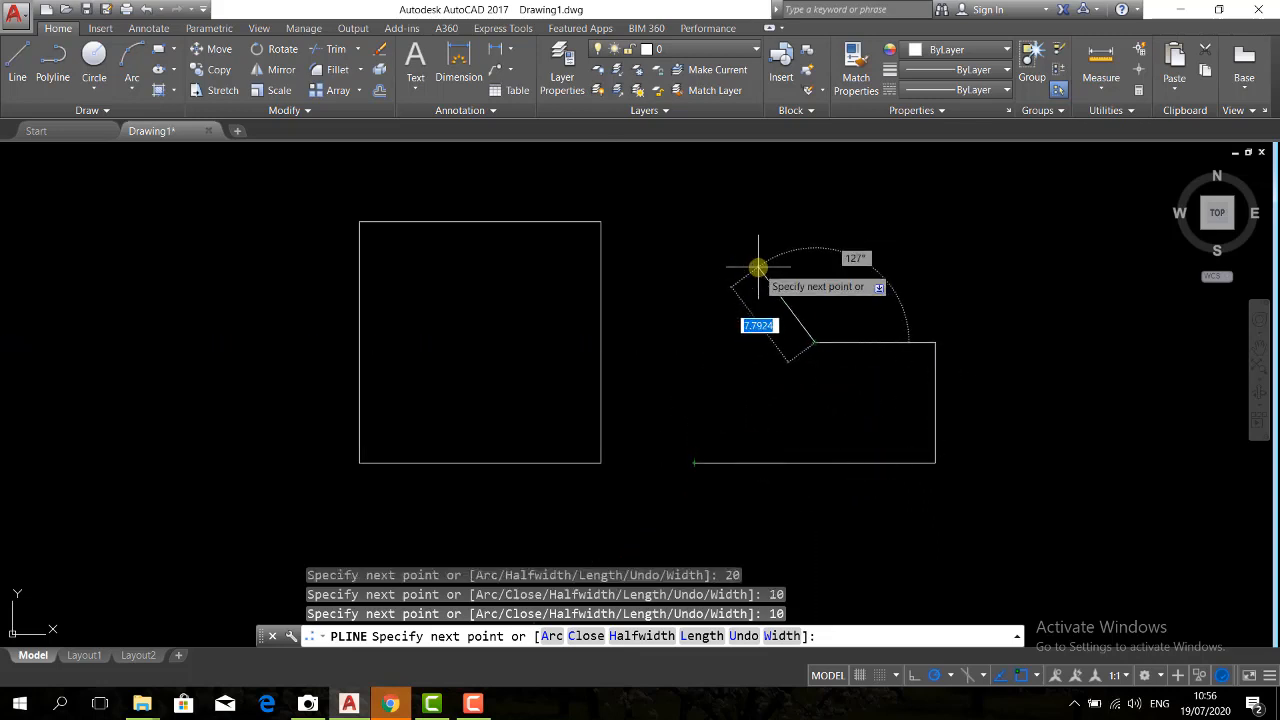
type("c")
key("Return")
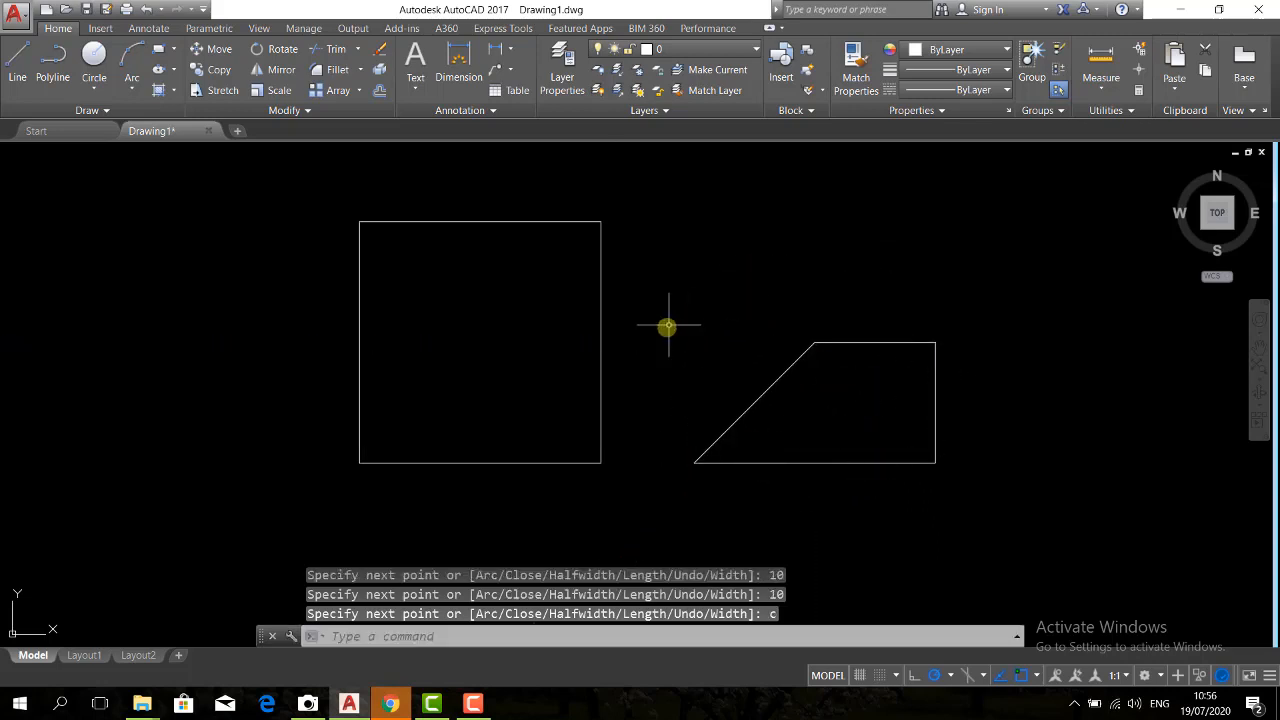
Select the square and the trapezoid to check that each is a single object, and clear the selection
left_click(518, 222)
left_click(854, 340)
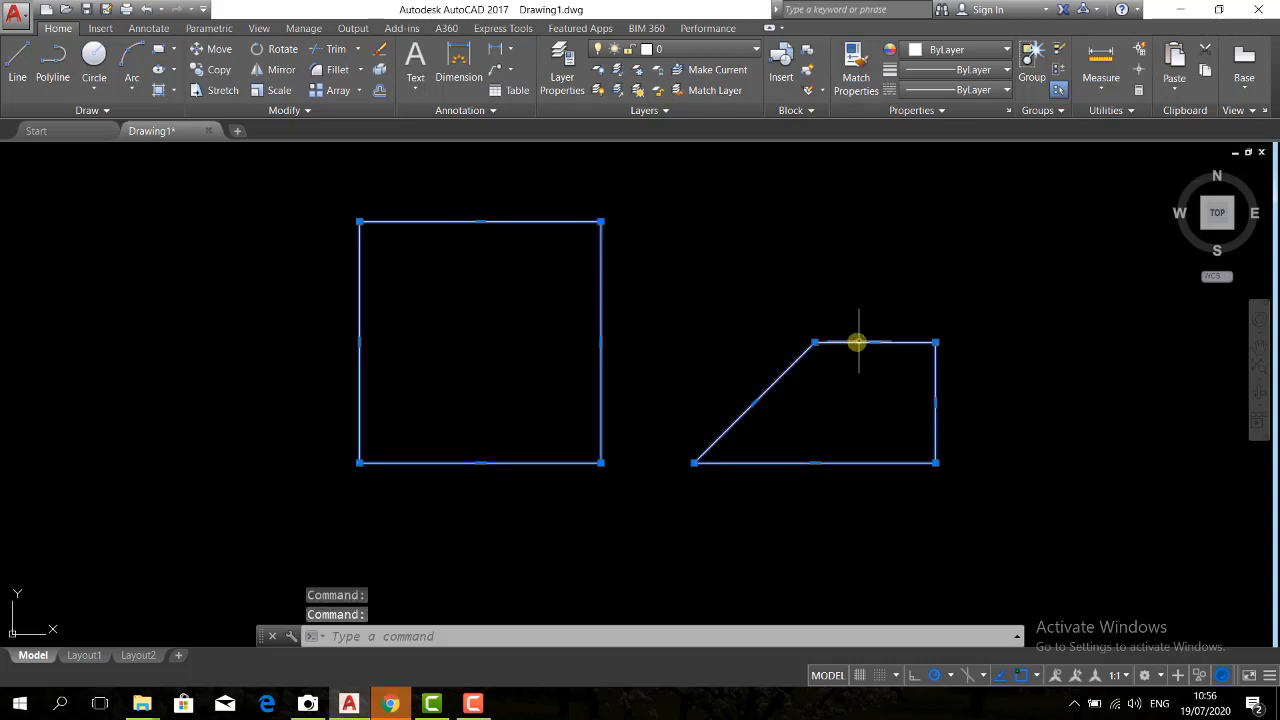
key("Escape")
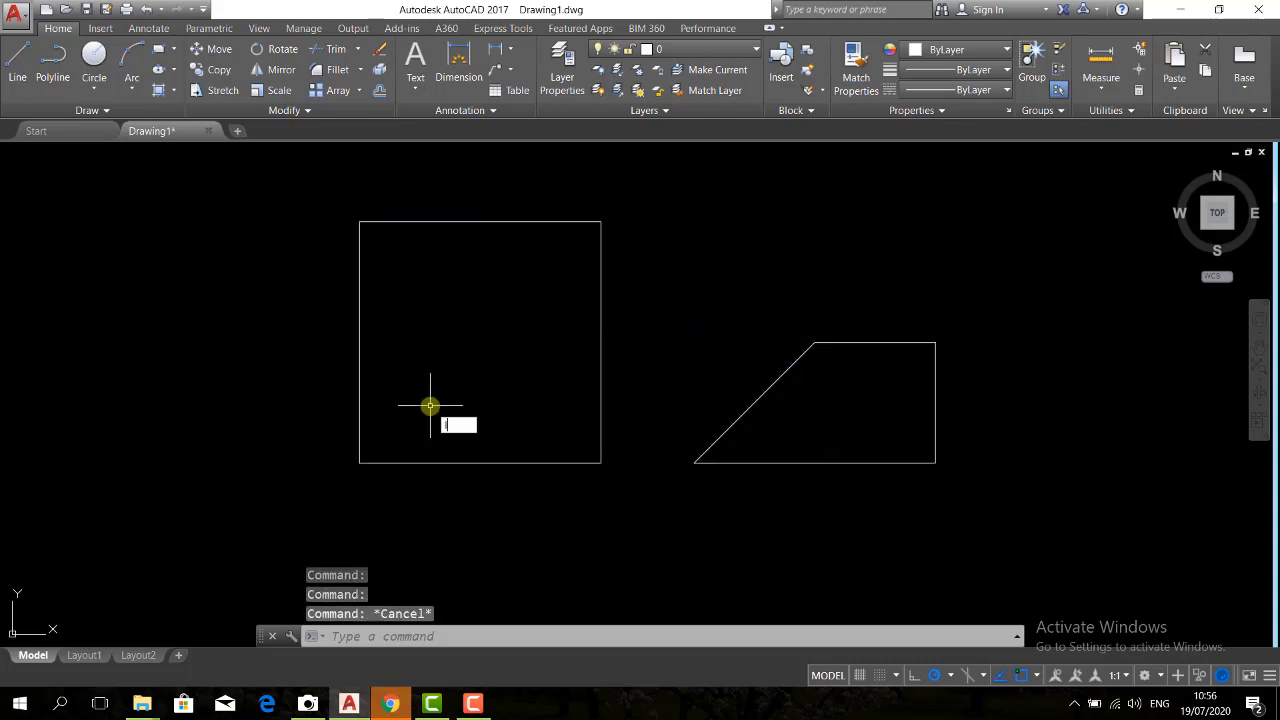
Draw a 15-unit square from separate lines beside the 20-unit square, going right, up and left 15 units each and closing it
type("l")
key("Return")
left_click(122, 432)
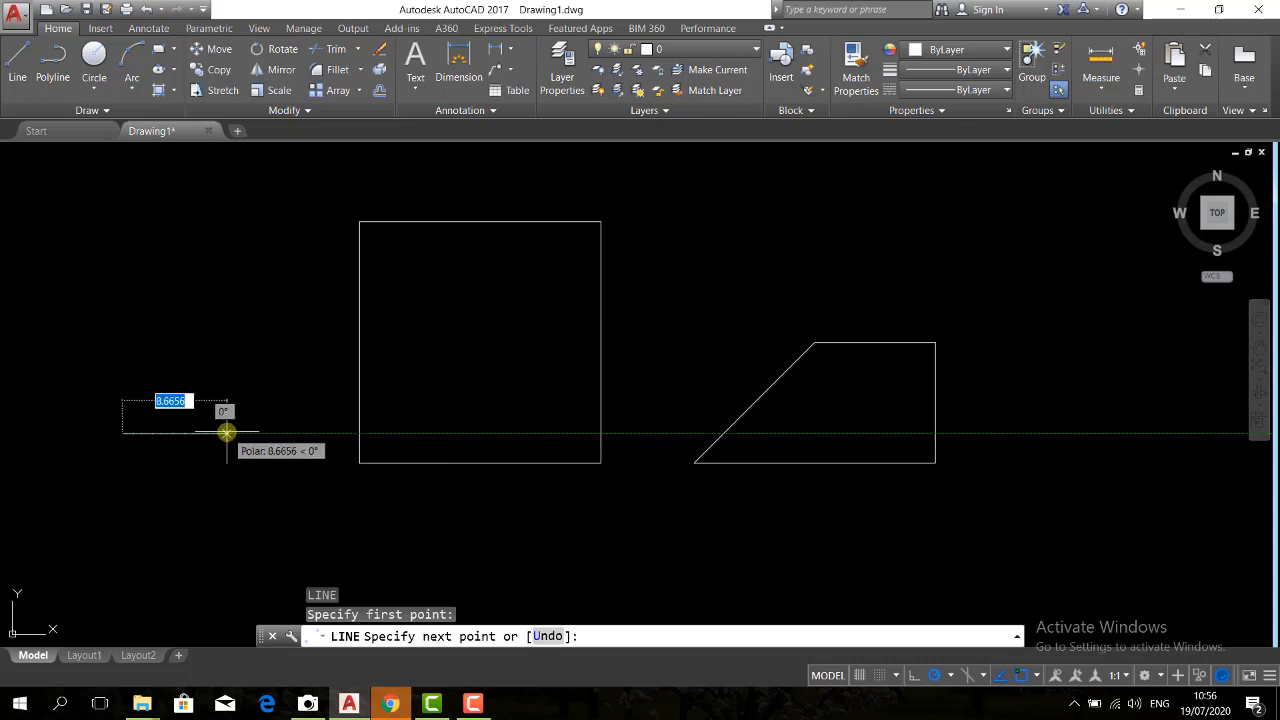
type("15")
key("Return")
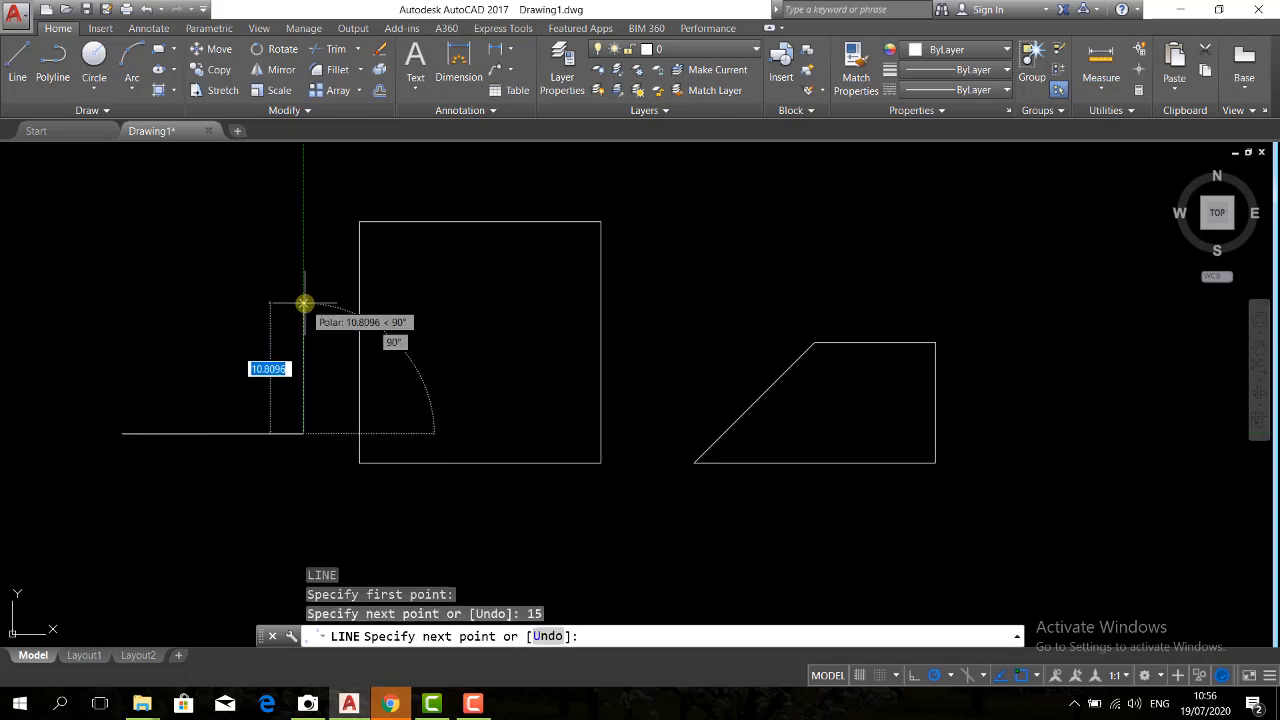
type("15")
key("Return")
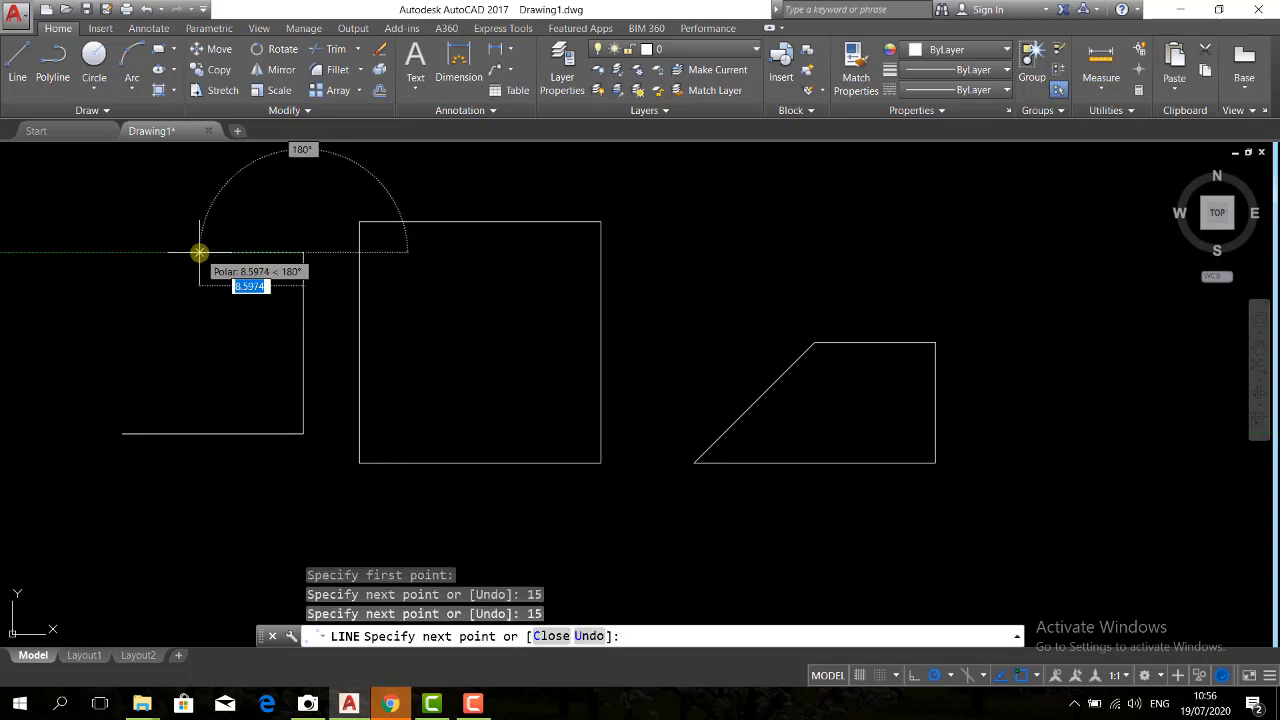
type("15")
key("Return")
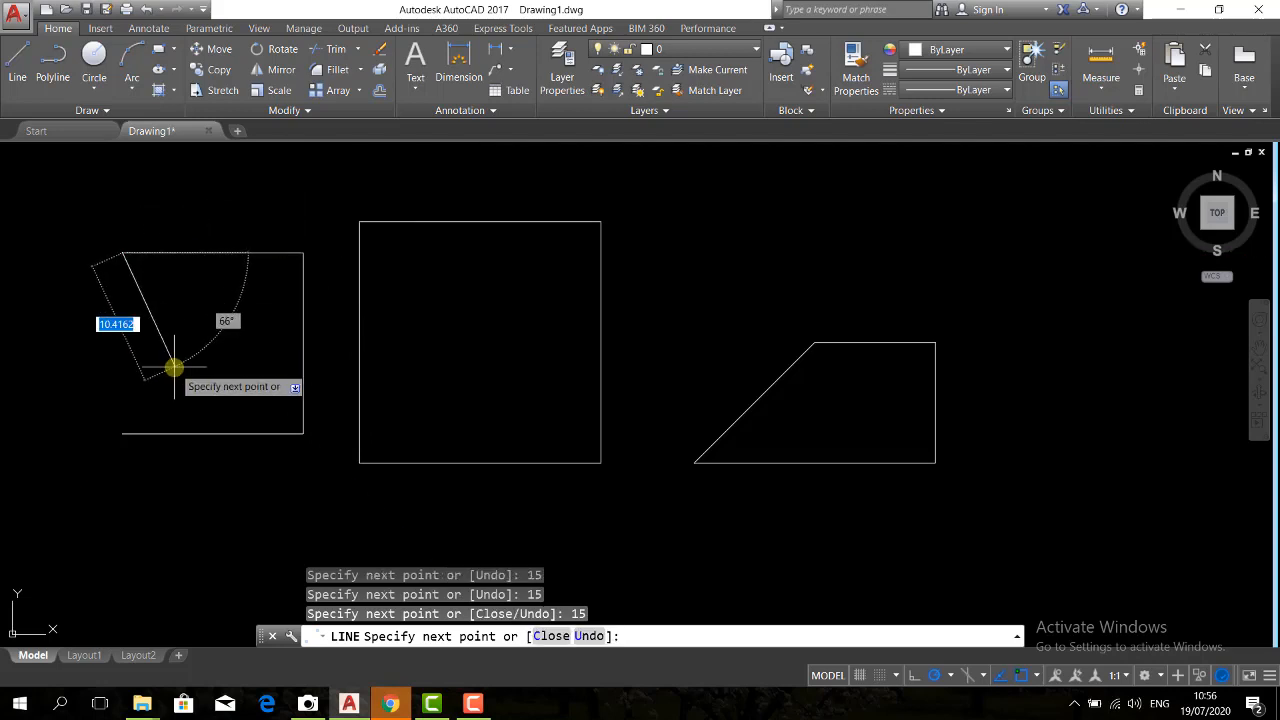
type("c")
key("Return")
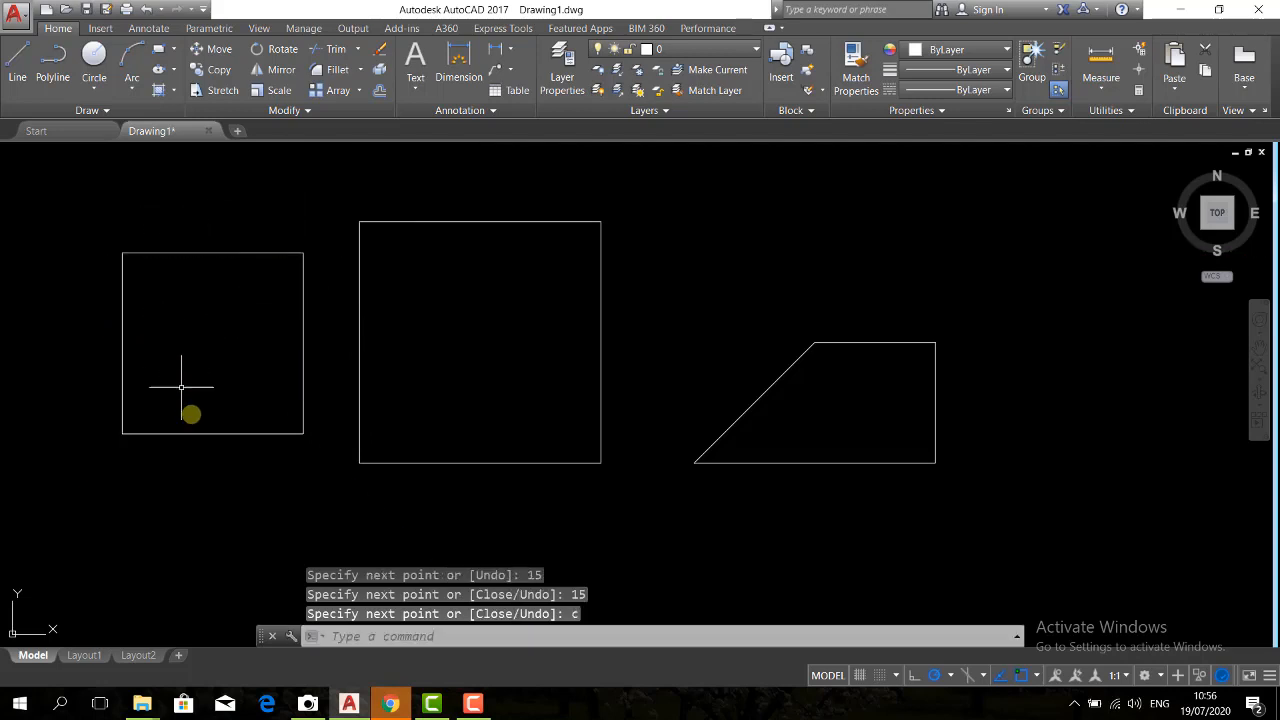
Compare line and polyline objects by selecting two sides of the 15-unit square, then the 20-unit square and the trapezoid, and clear the selection
left_click(221, 435)
left_click(214, 423)
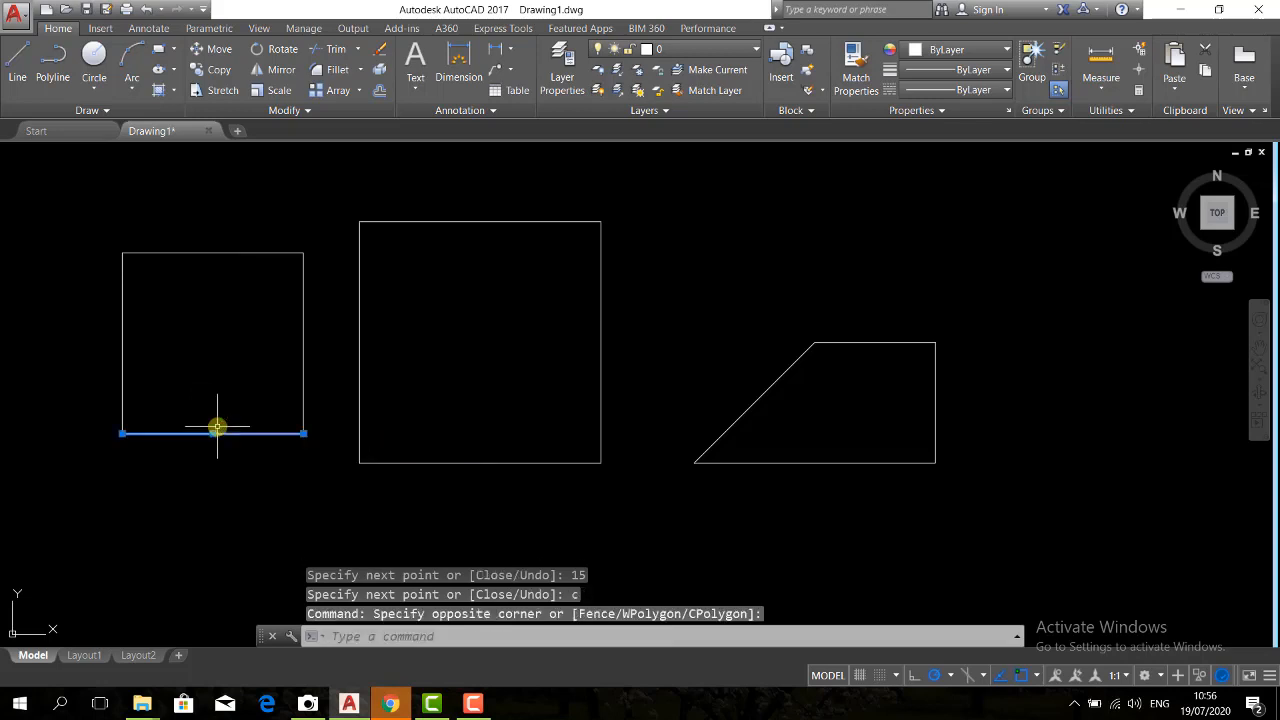
left_click(313, 357)
left_click(257, 334)
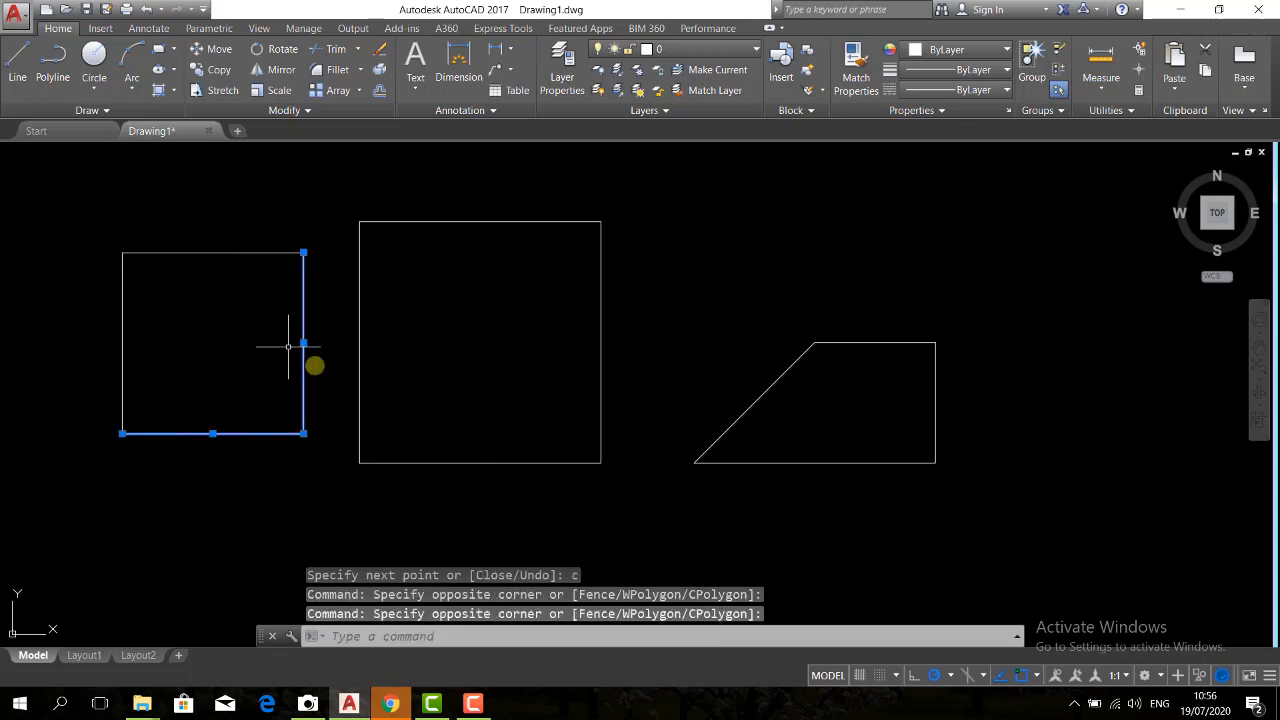
key("Escape")
left_click(642, 350)
left_click(585, 296)
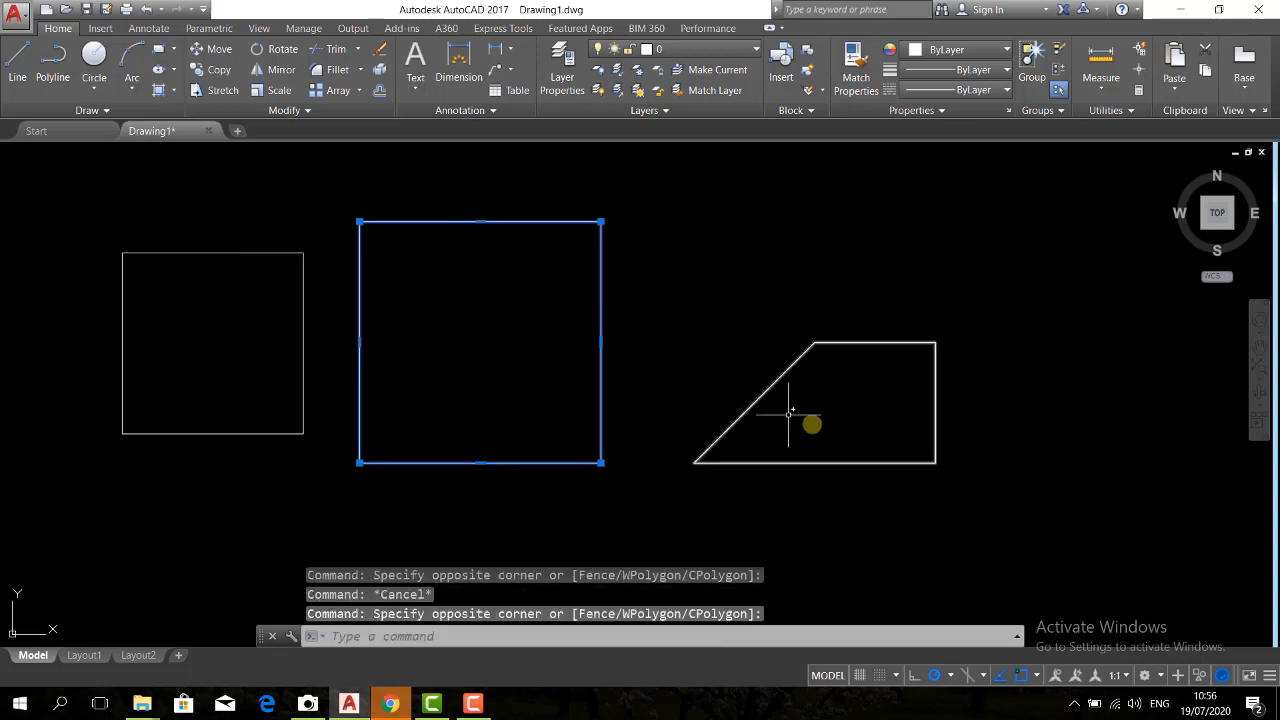
left_click(811, 424)
left_click(729, 372)
key("Escape")
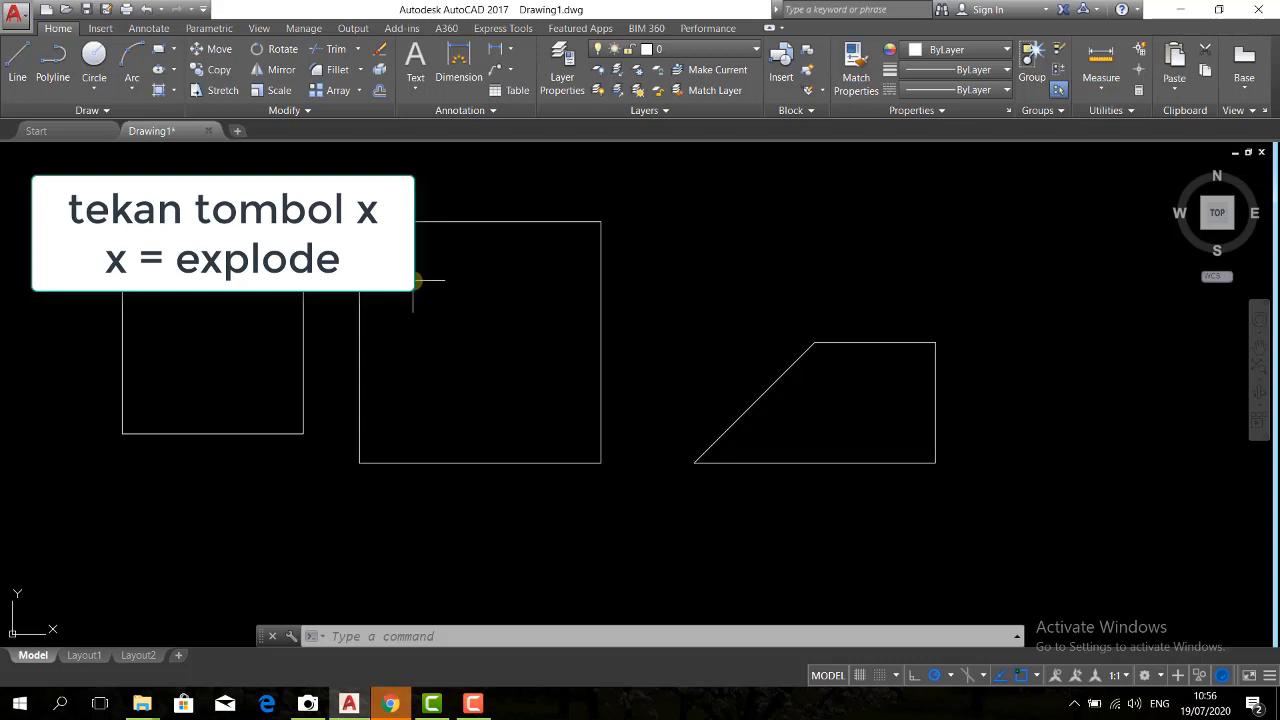
Explode the 20-unit polyline square into separate lines
type("x")
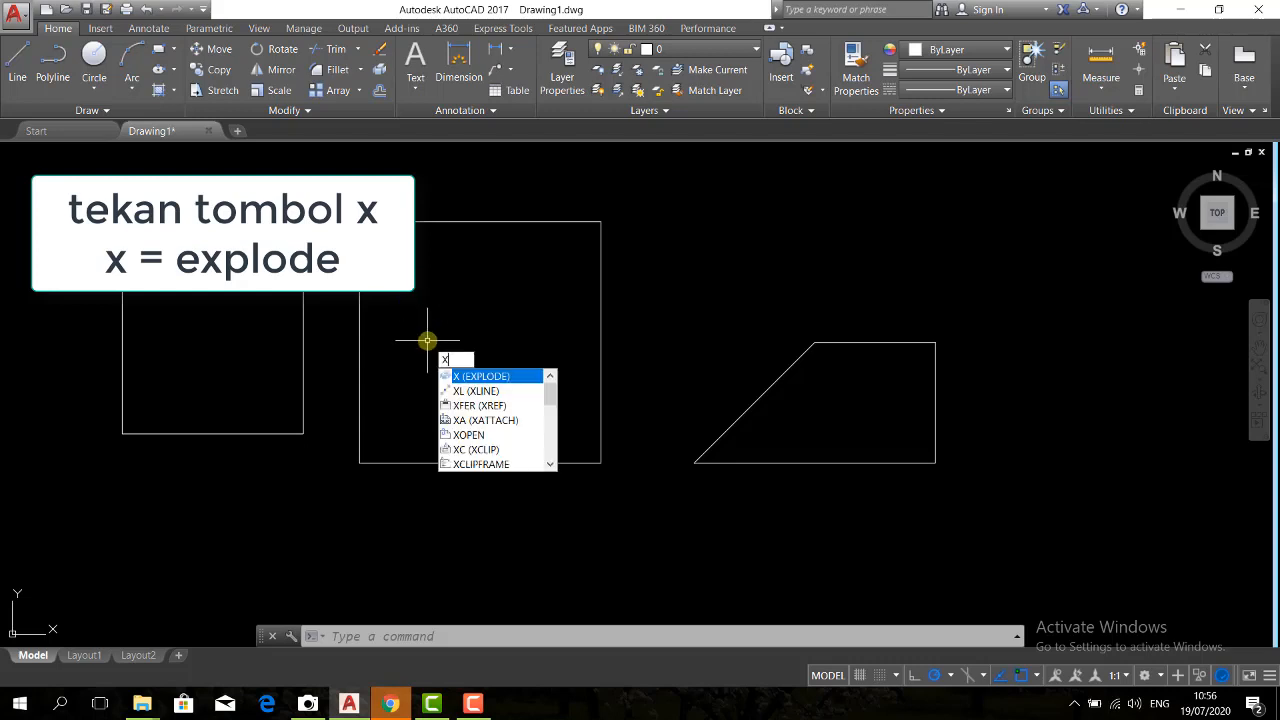
key("Return")
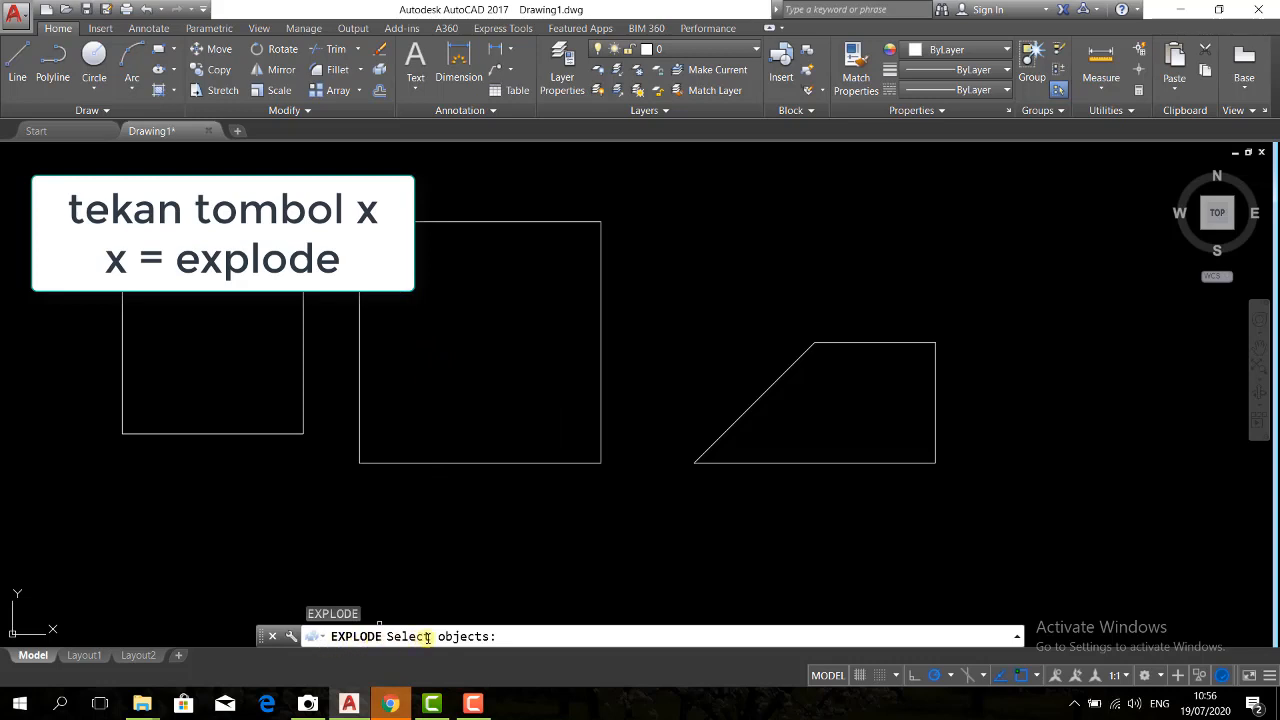
left_click(586, 497)
left_click(568, 453)
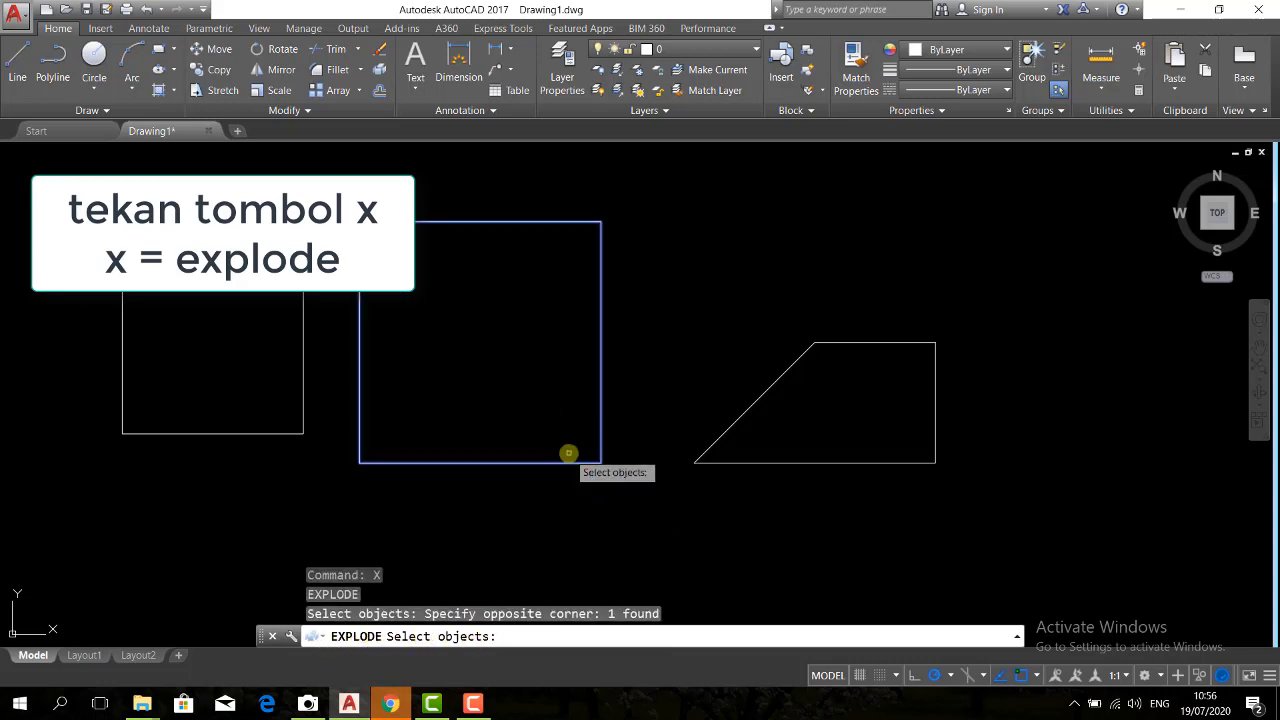
key("Return")
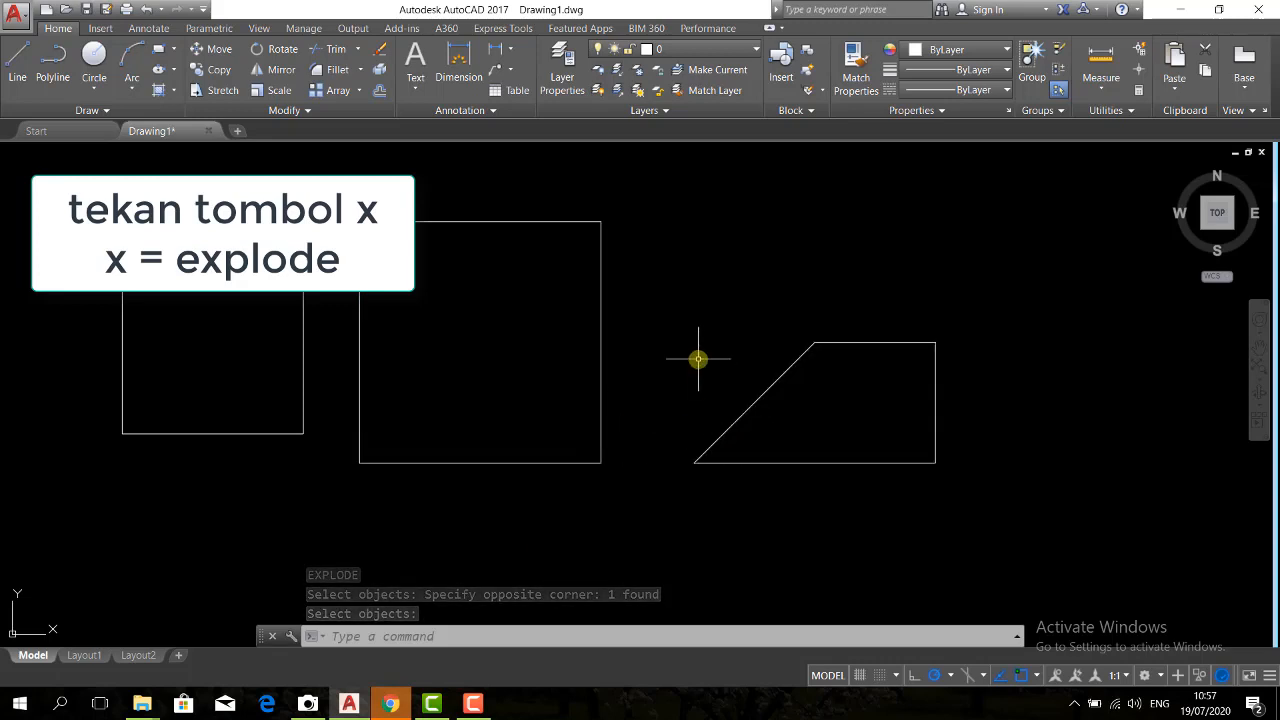
Explode the polyline trapezoid into separate lines
type("x")
key("Return")
left_click(766, 491)
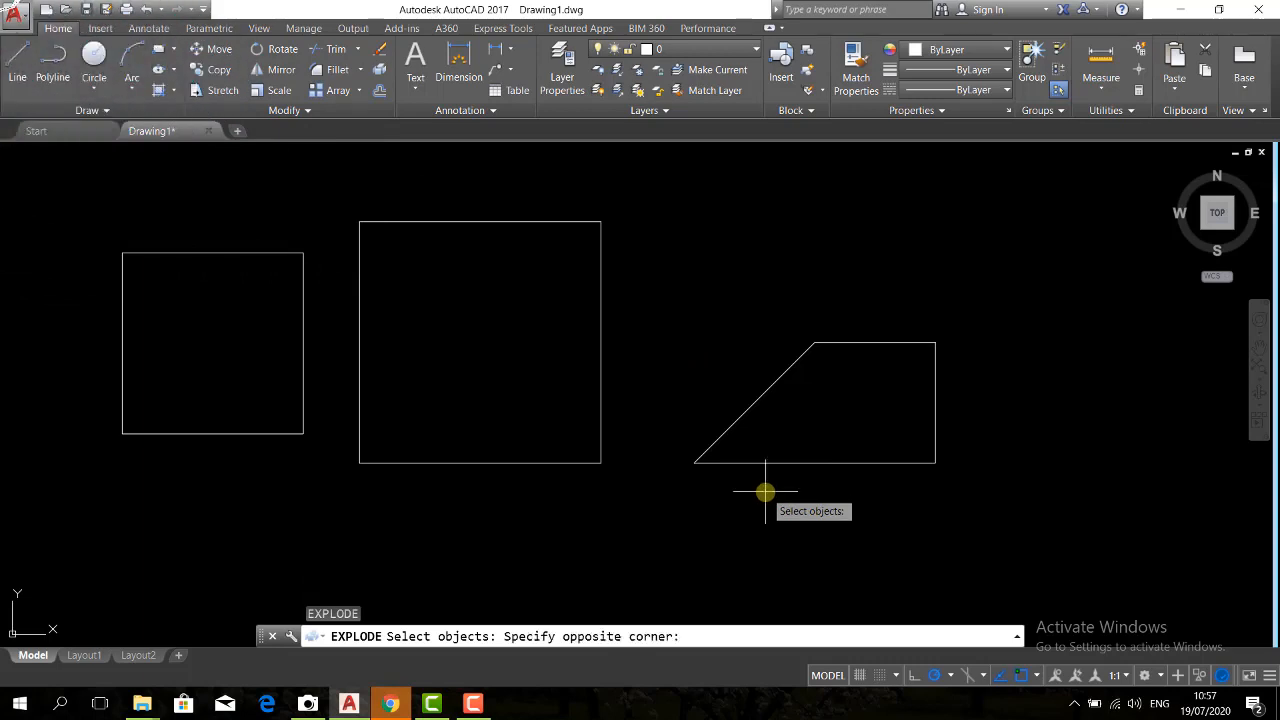
left_click(715, 429)
key("Return")
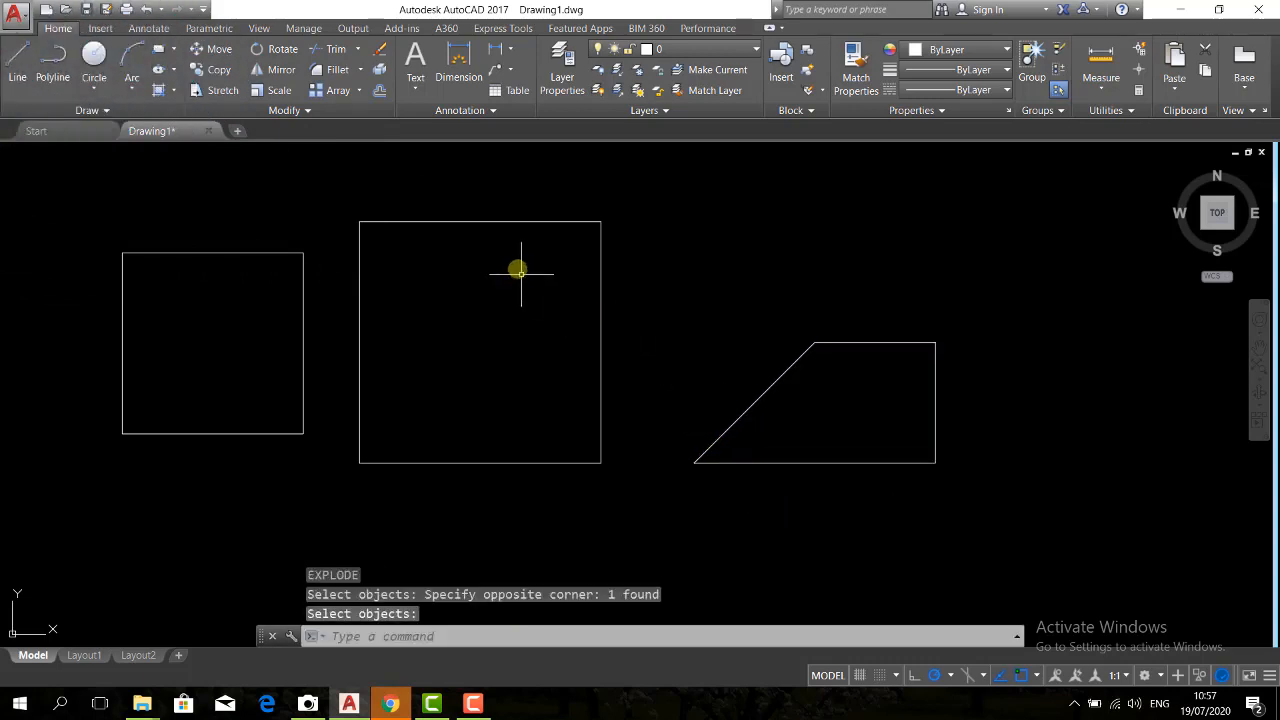
Delete the top edge of the exploded 20-unit square and the top edge of the exploded trapezoid
left_click(498, 222)
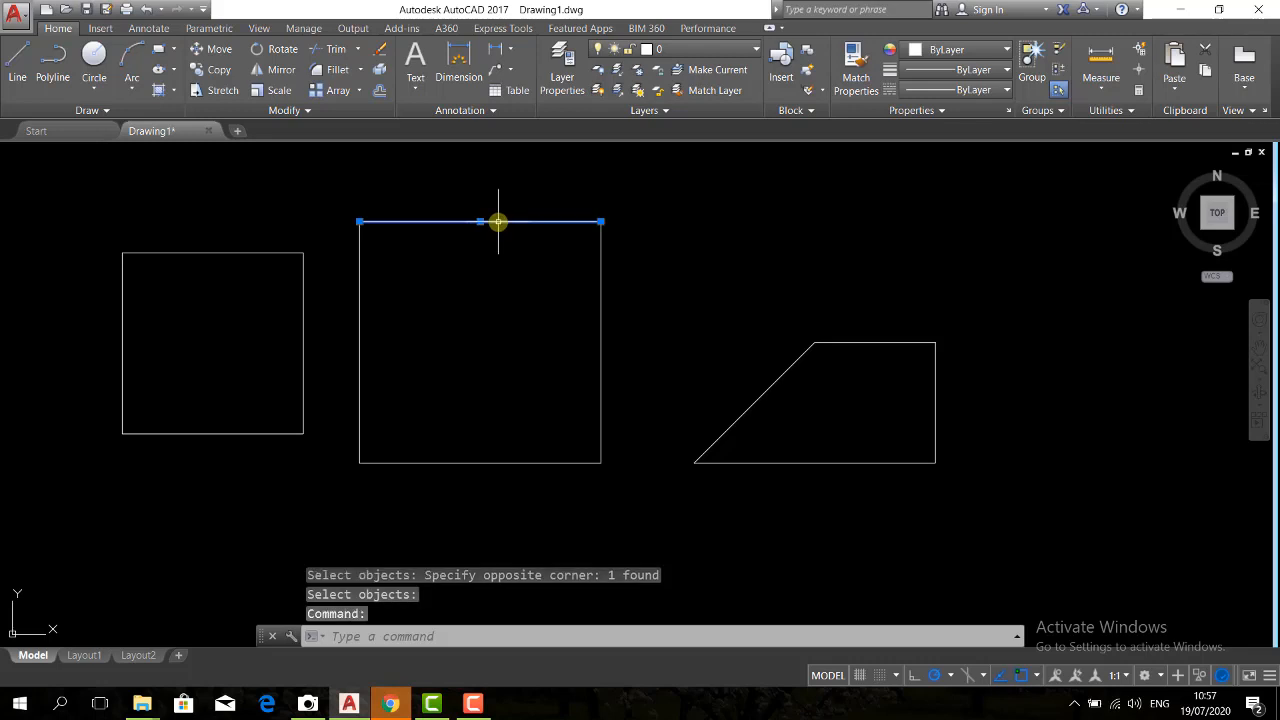
key("Delete")
key("Delete")
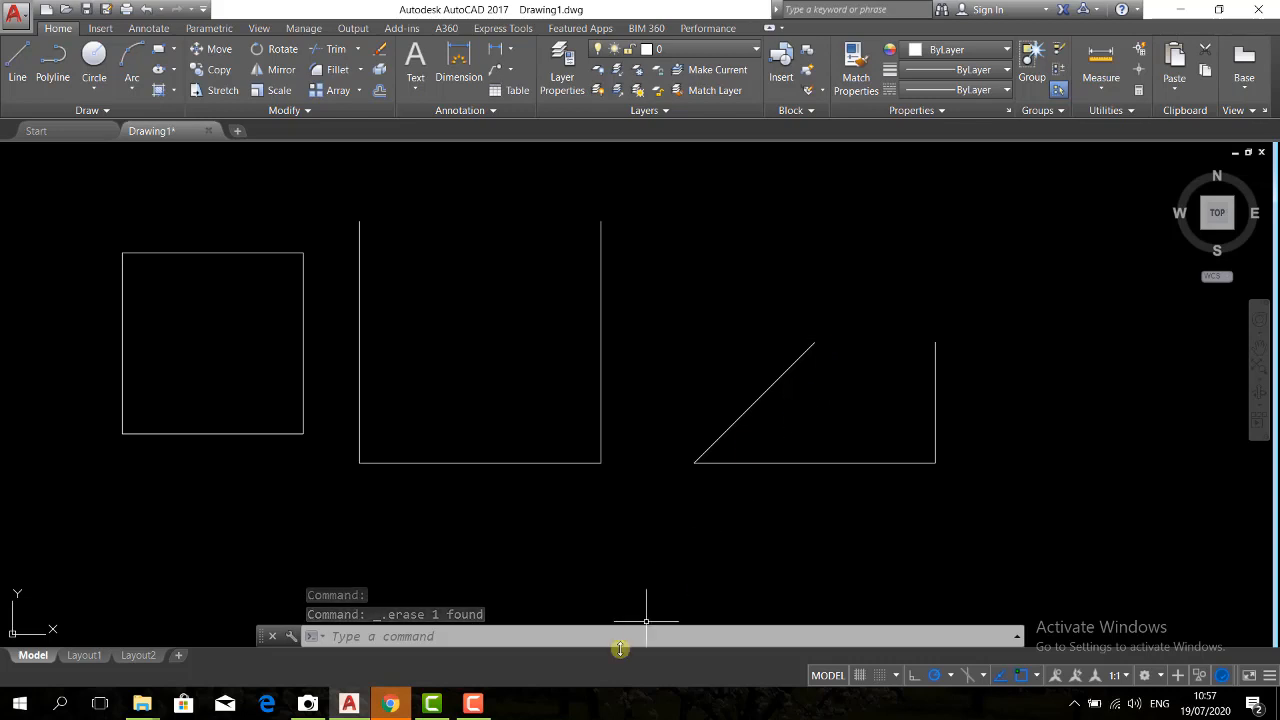
left_click(472, 705)
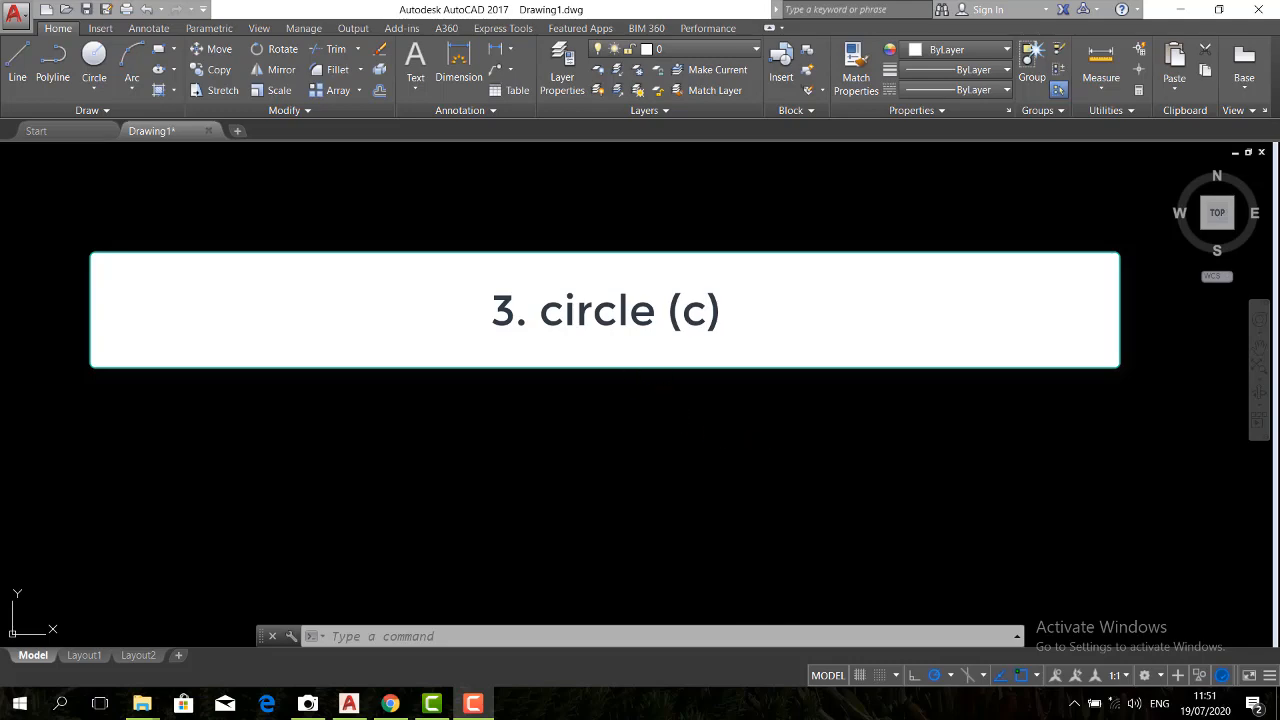
left_click(466, 349)
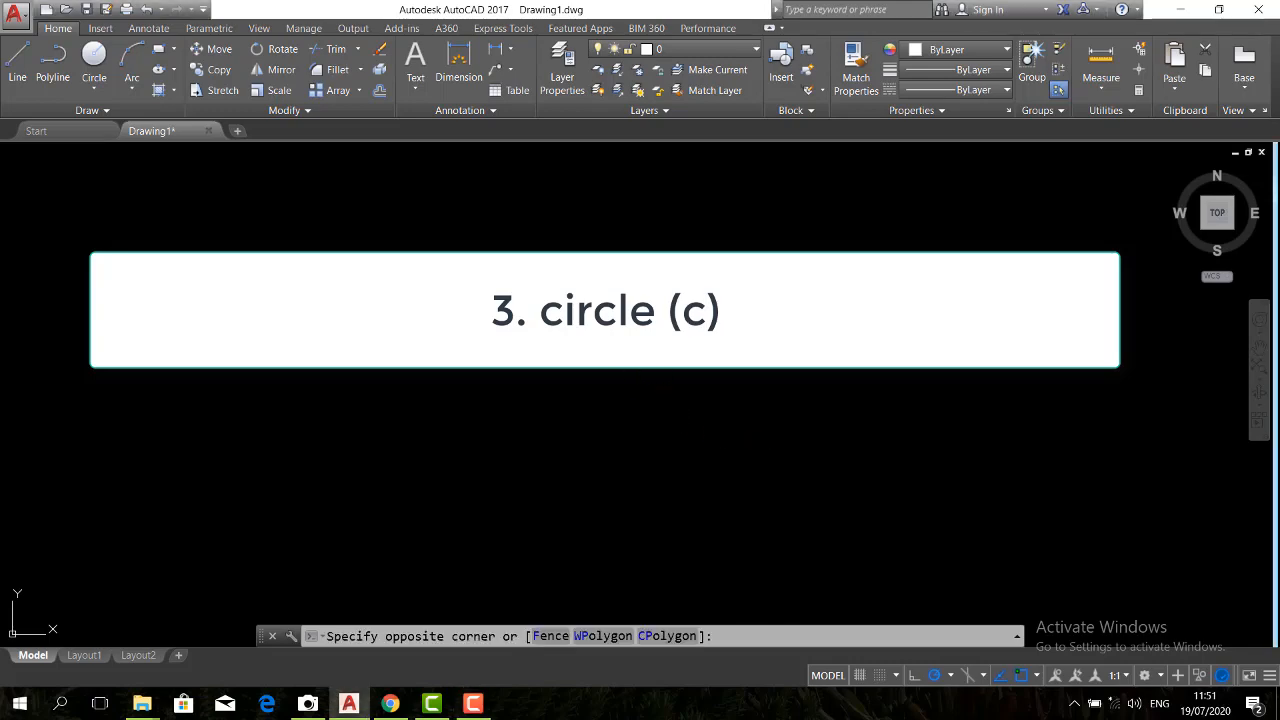
left_click(466, 349)
Draw a circle with a radius of 10 in the left half of the empty drawing area
type("c")
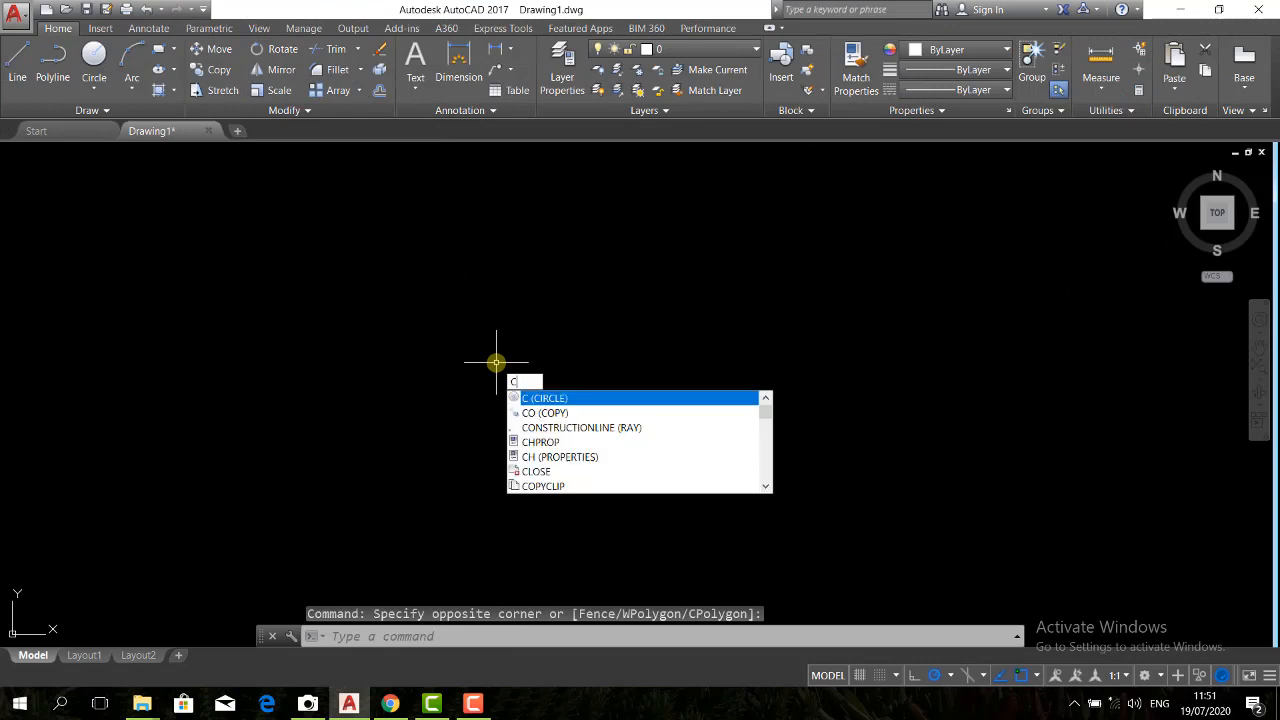
key("Return")
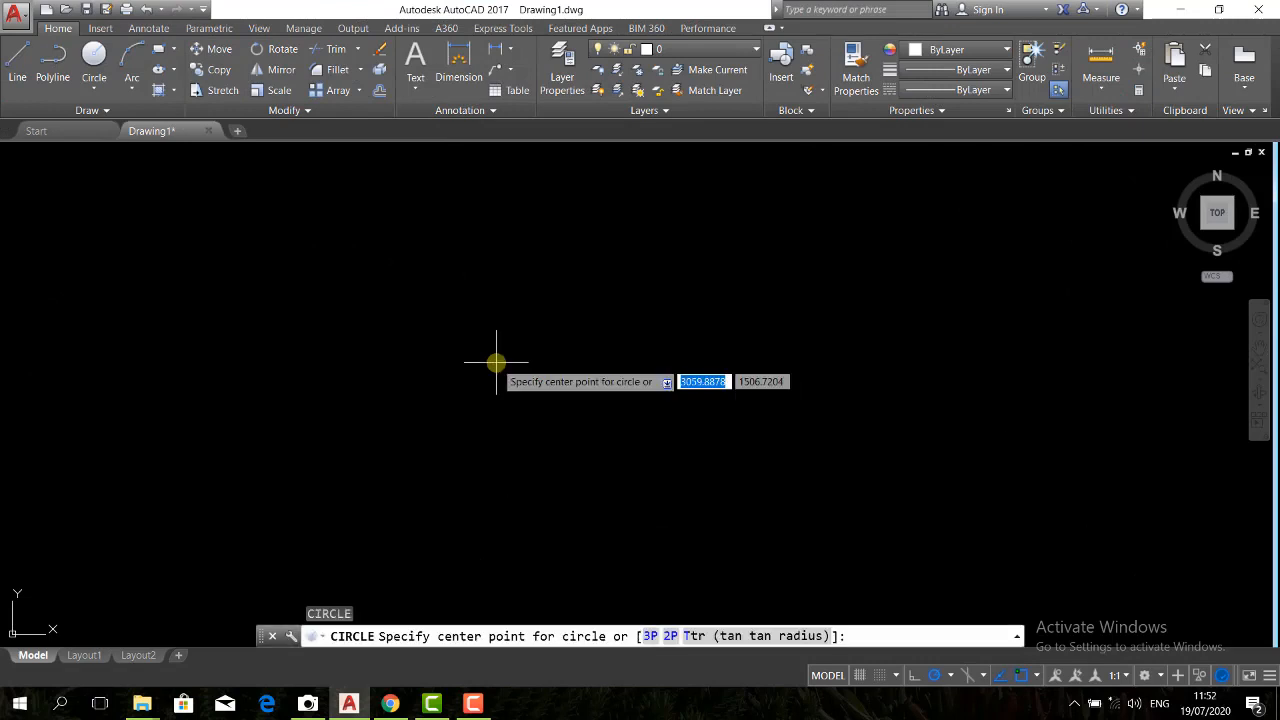
left_click(435, 378)
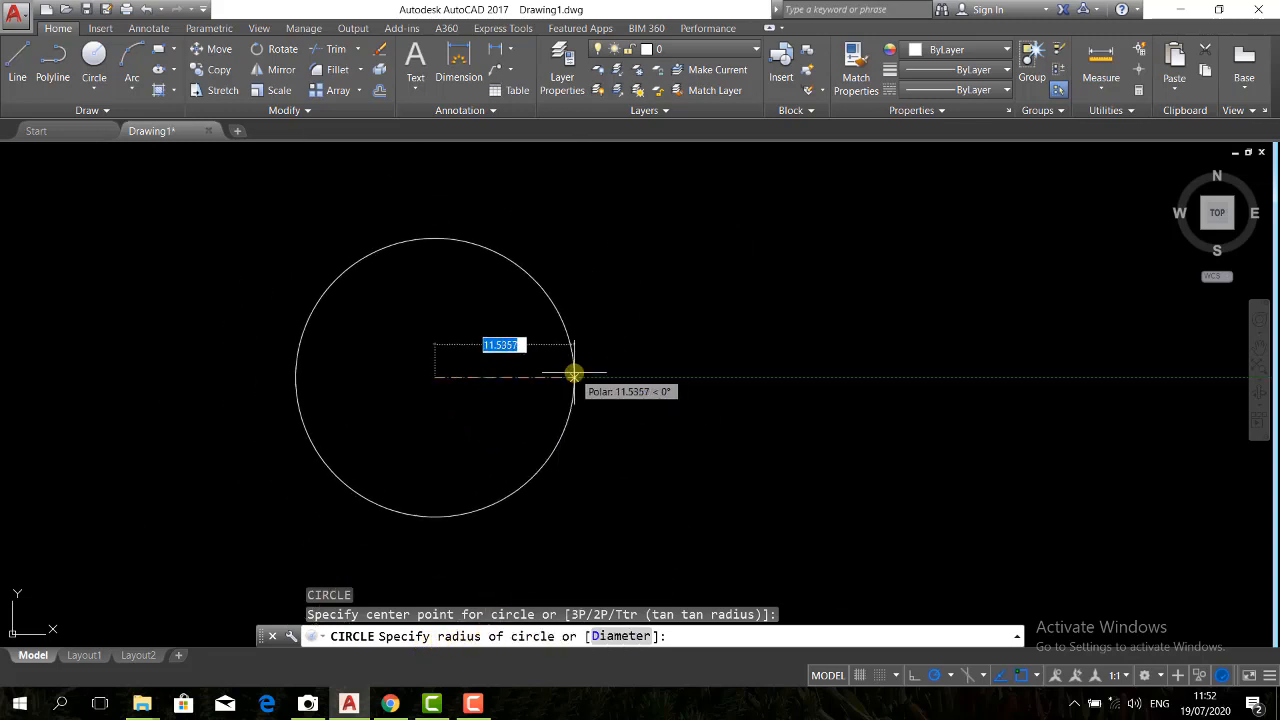
type("10")
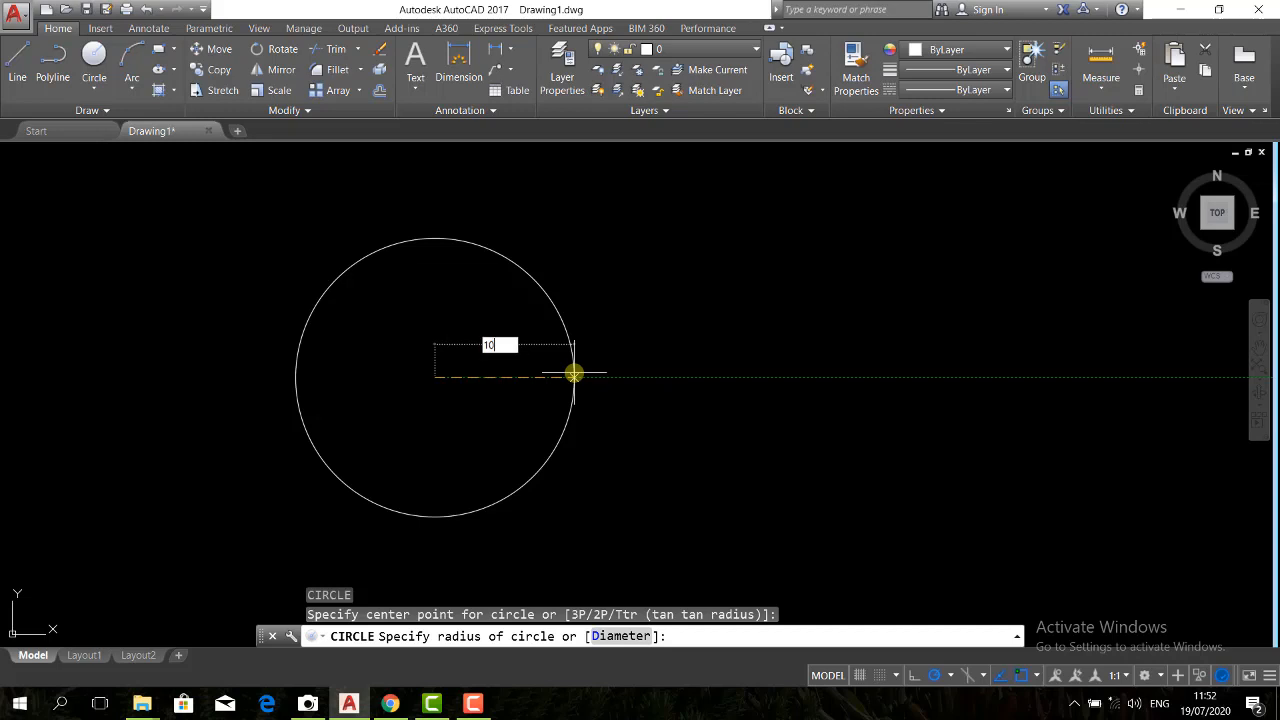
key("Return")
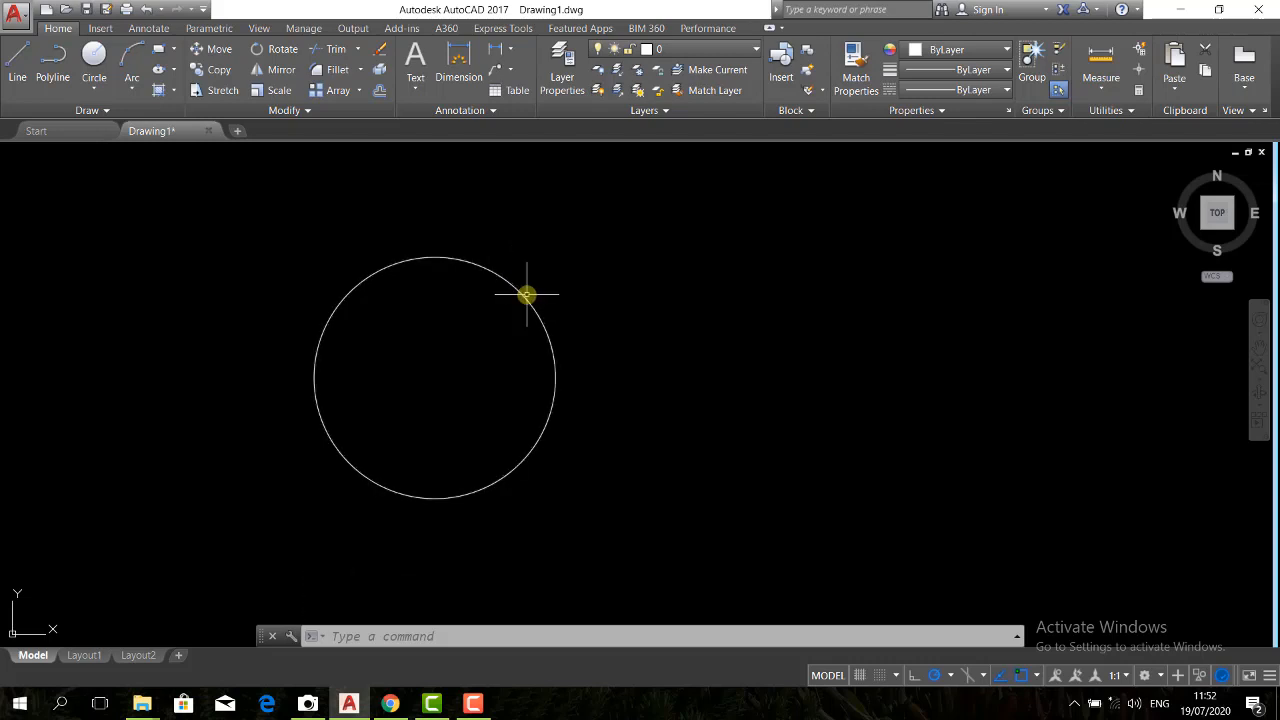
Draw a second circle of radius 10, its center level with the first circle's center and about 29.4 units to its right
key("Return")
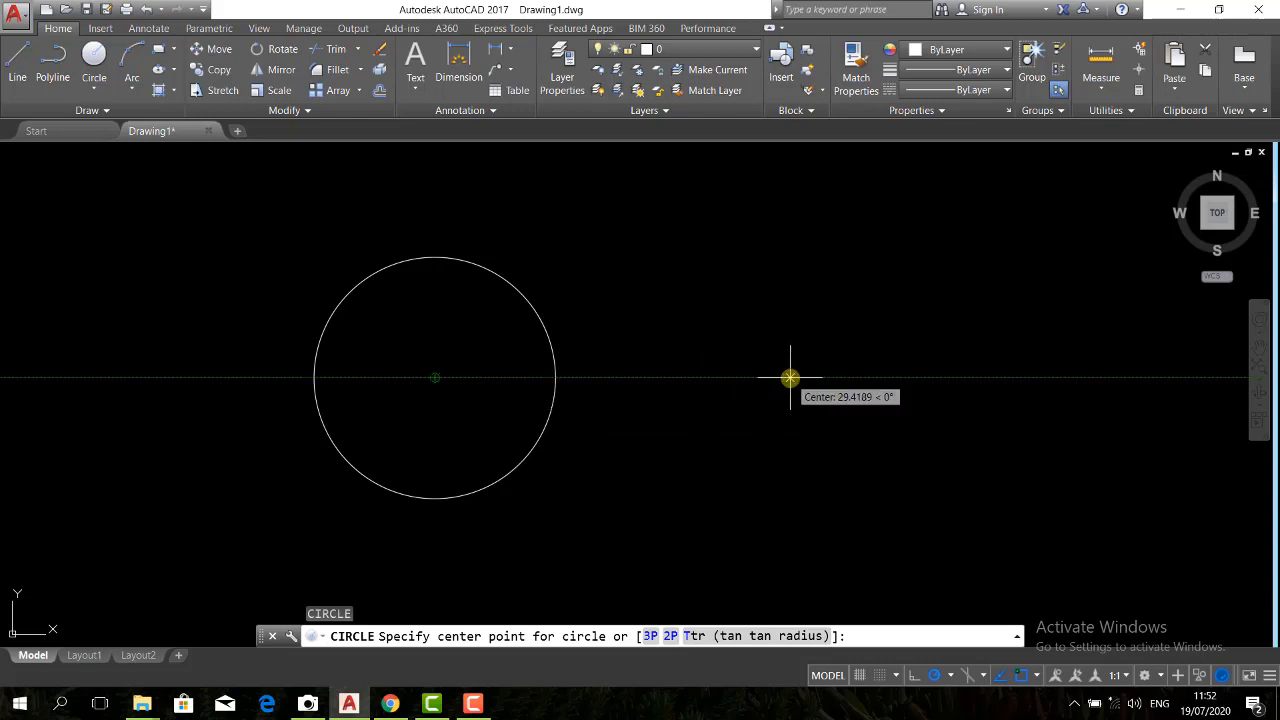
left_click(790, 378)
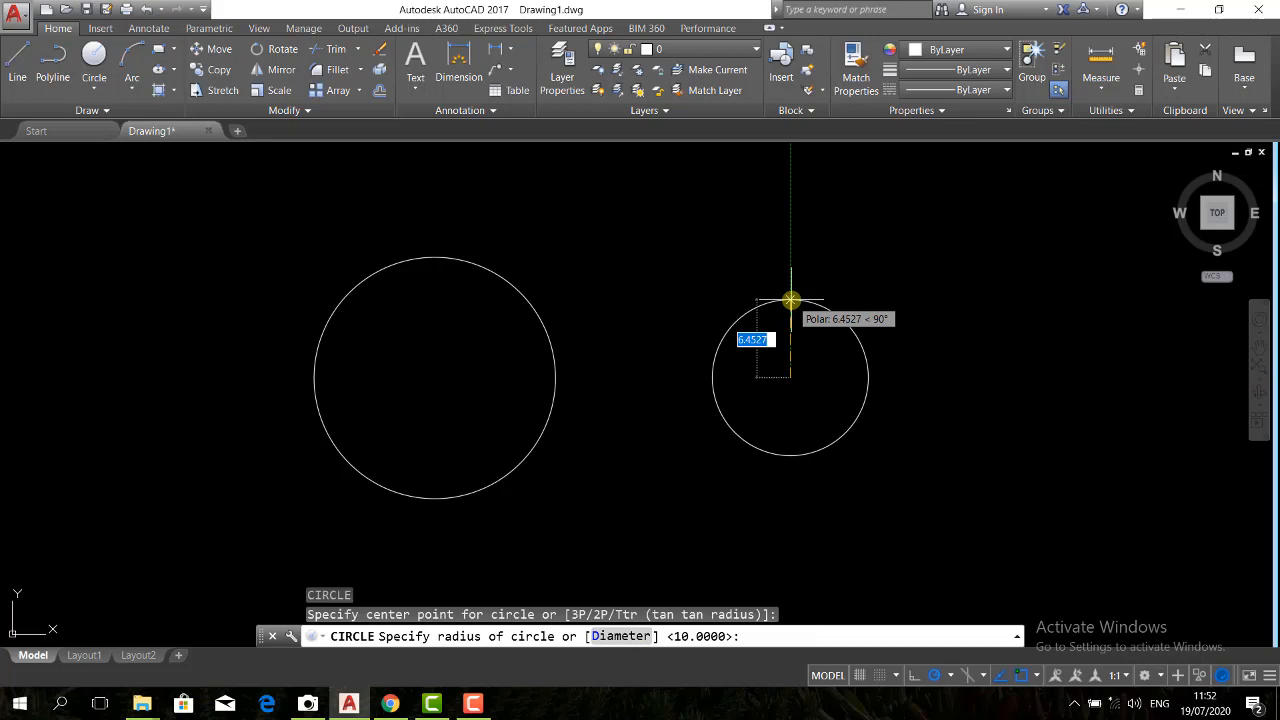
type("10")
key("Return")
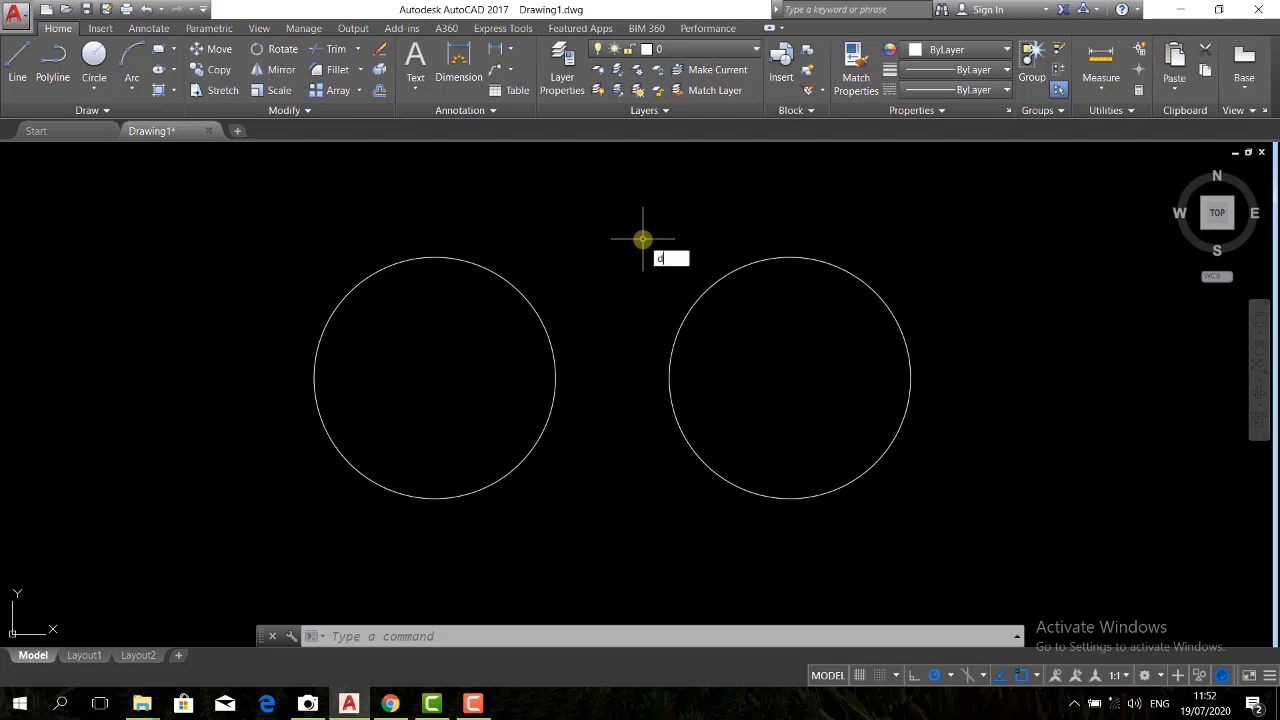
Add a radius dimension to the left circle, with its text outside the circle at the upper right
type("ra")
key("Return")
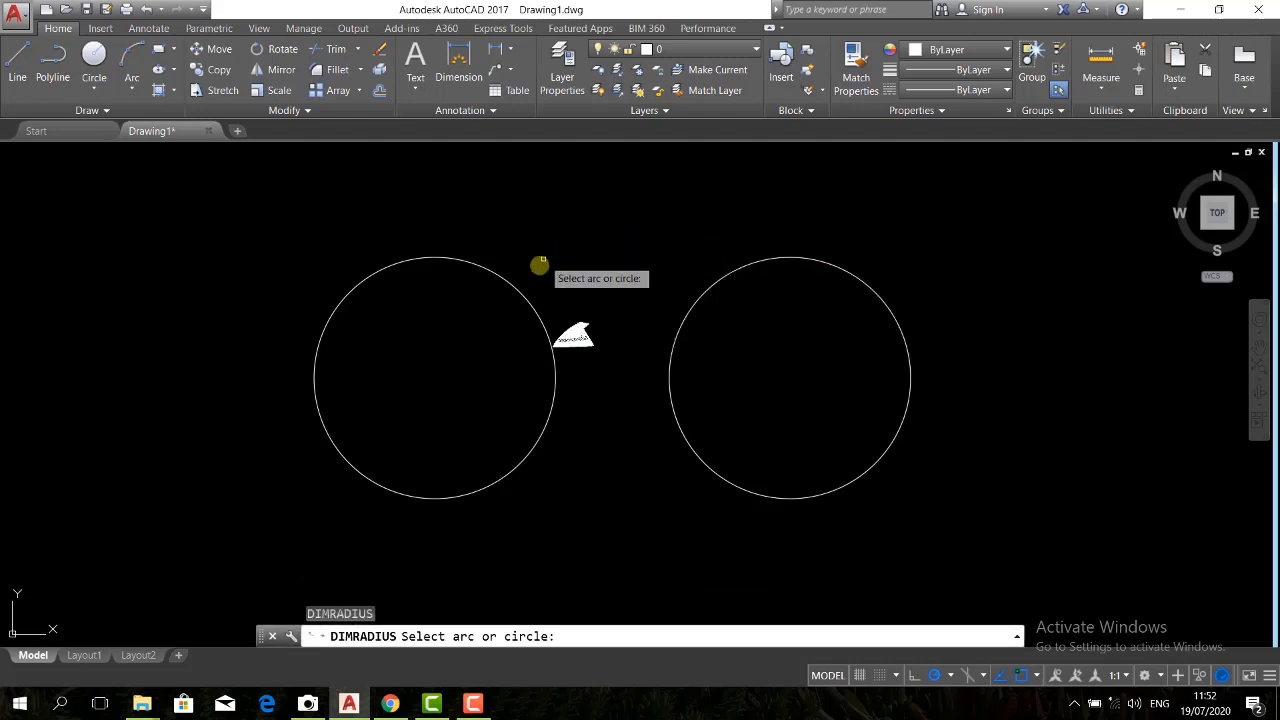
left_click(521, 292)
left_click(530, 280)
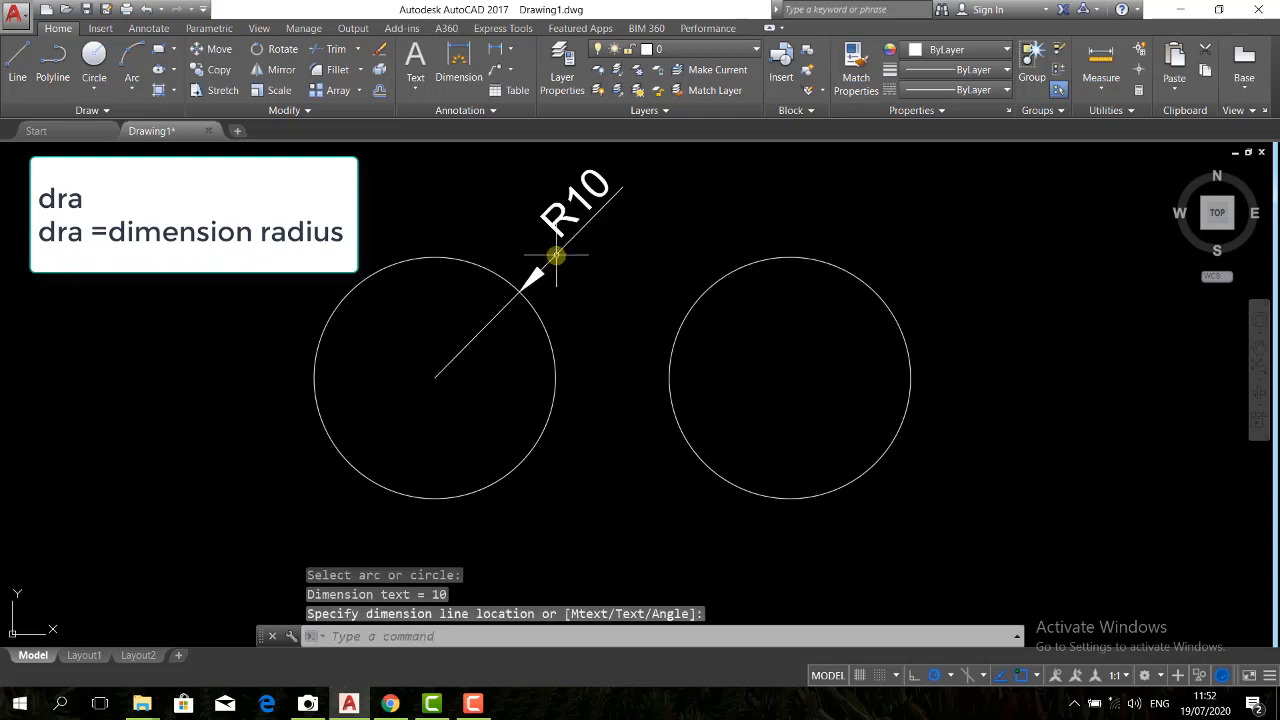
Add a radius dimension to the right circle, with its text outside the circle at the upper right
key("Return")
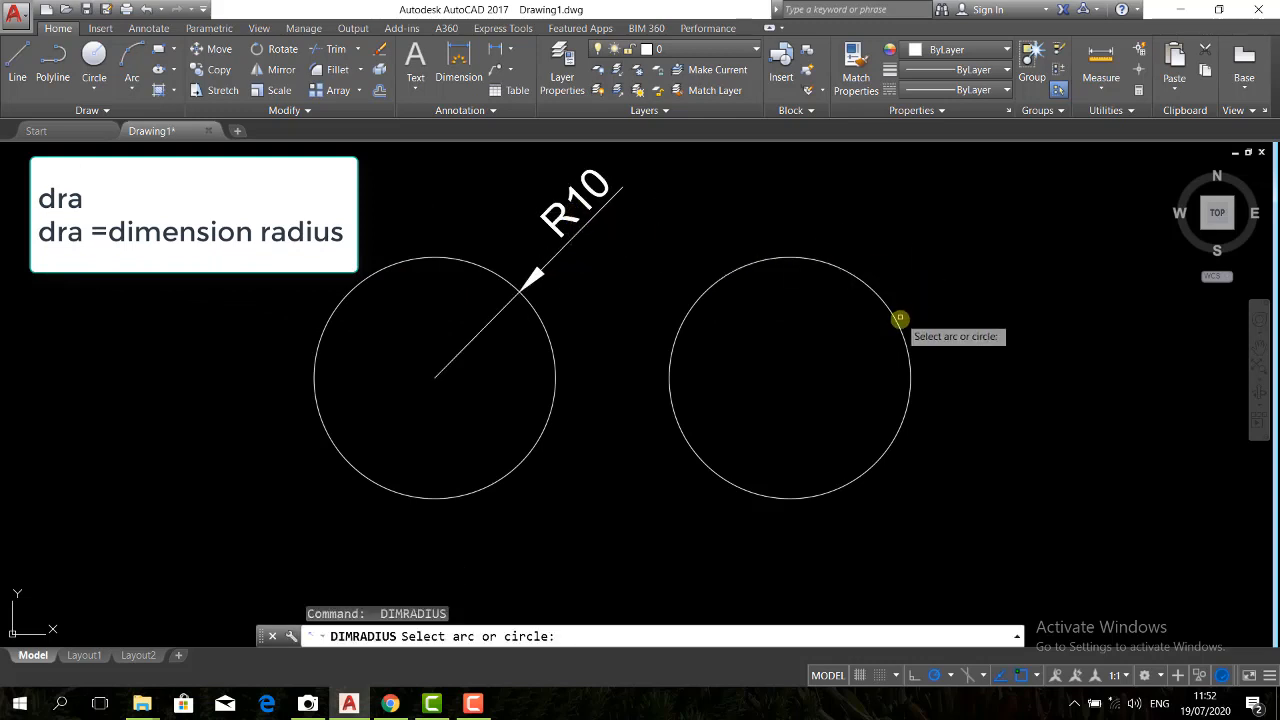
left_click(904, 330)
left_click(916, 283)
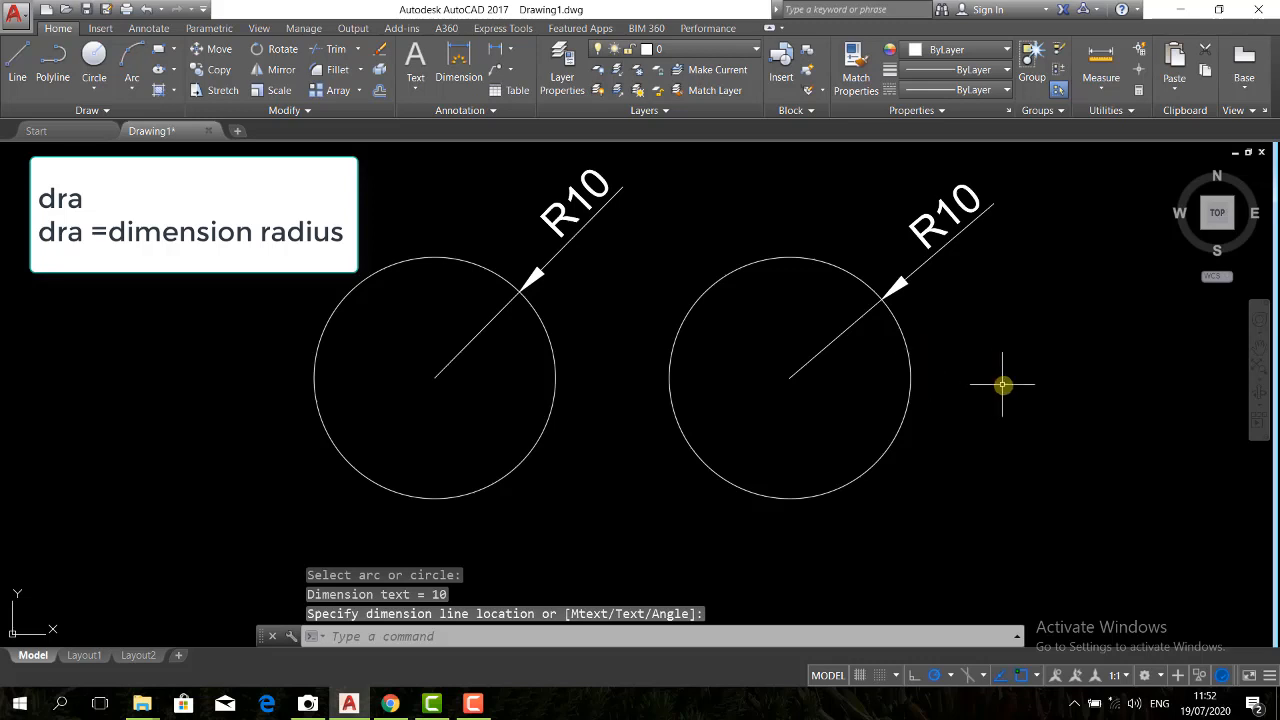
Draw a concentric circle with a radius of 5 inside the left circle, sharing its center
type("c")
key("Return")
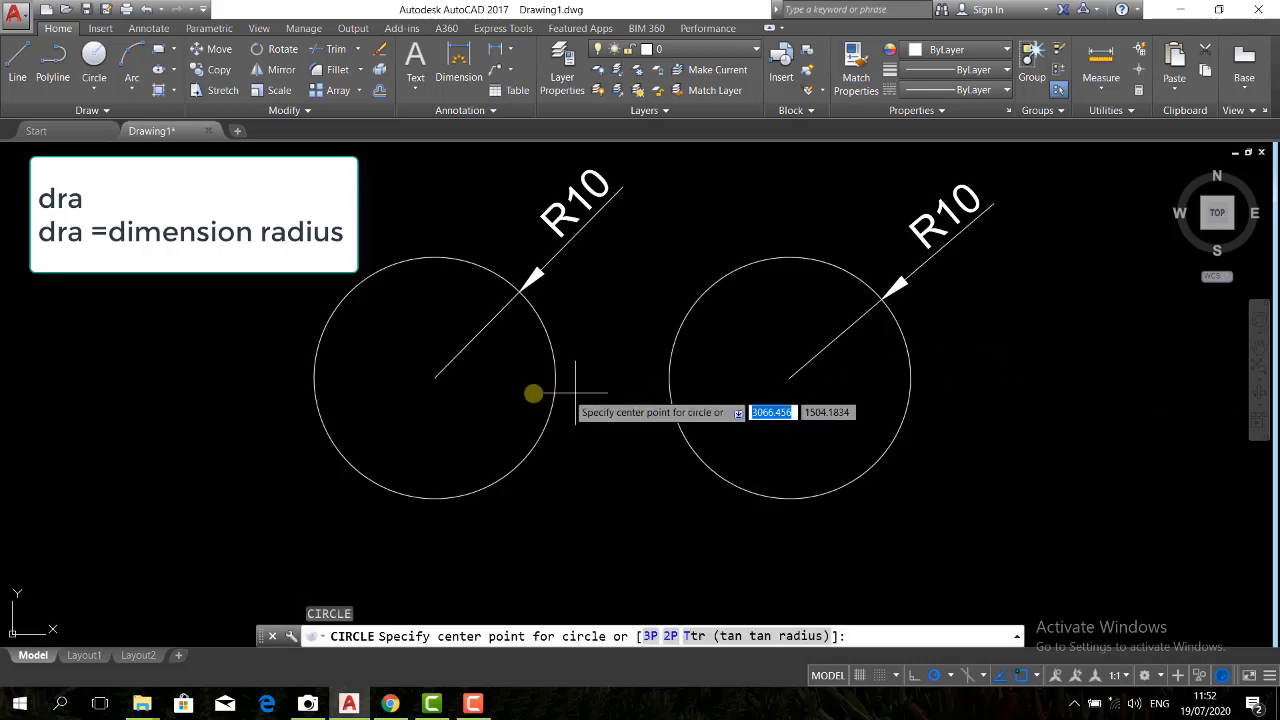
left_click(436, 377)
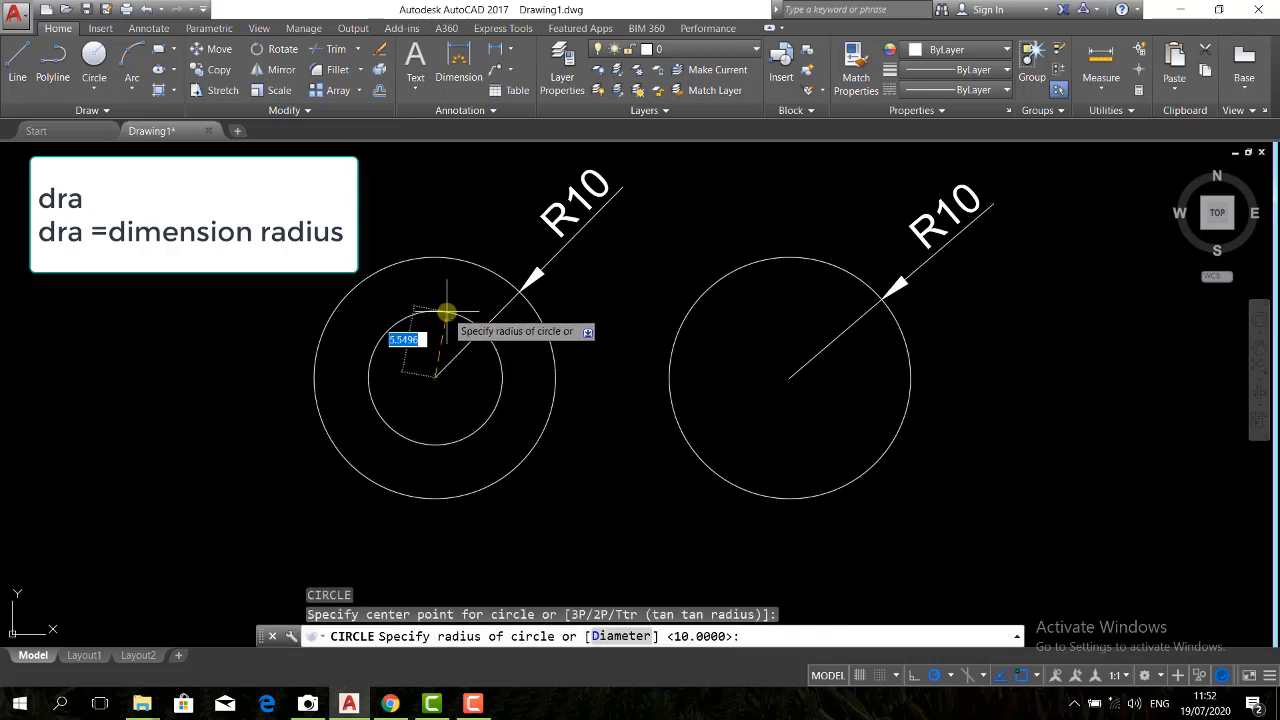
key("Return")
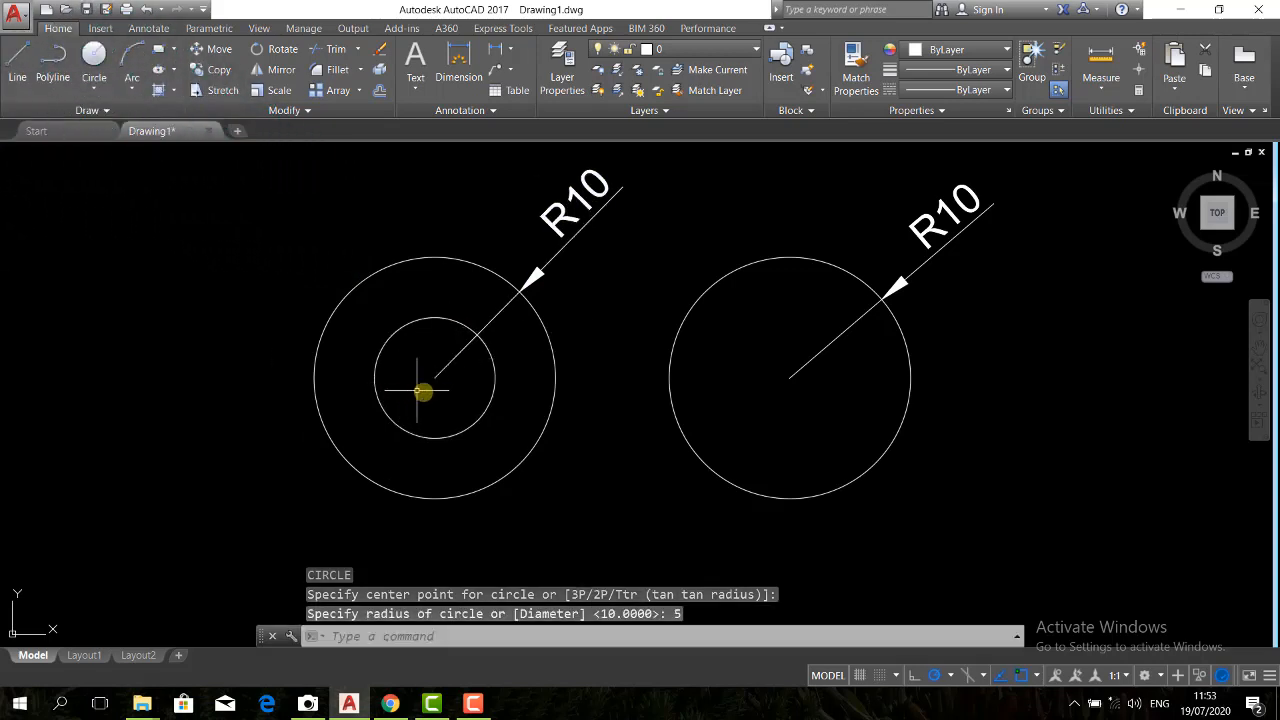
Add a radius dimension to the inner concentric circle, with its text outside both circles at the lower right
type("dra")
key("Return")
left_click(491, 405)
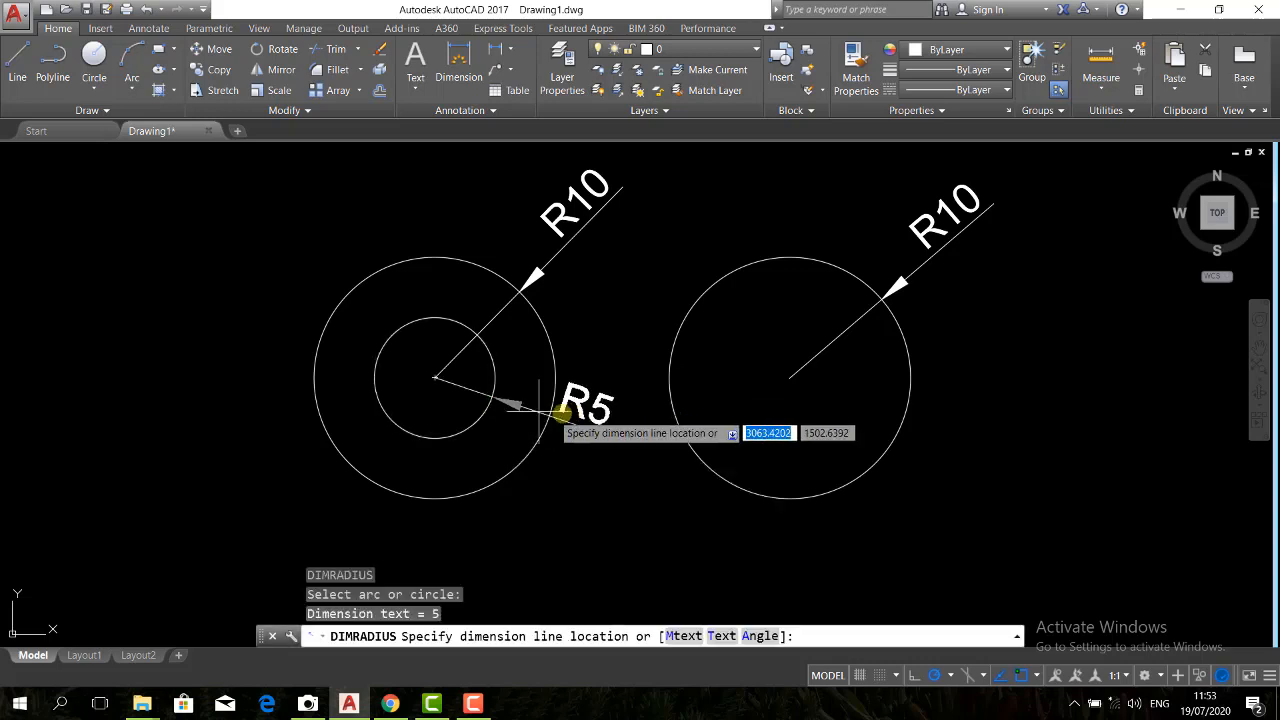
left_click(608, 423)
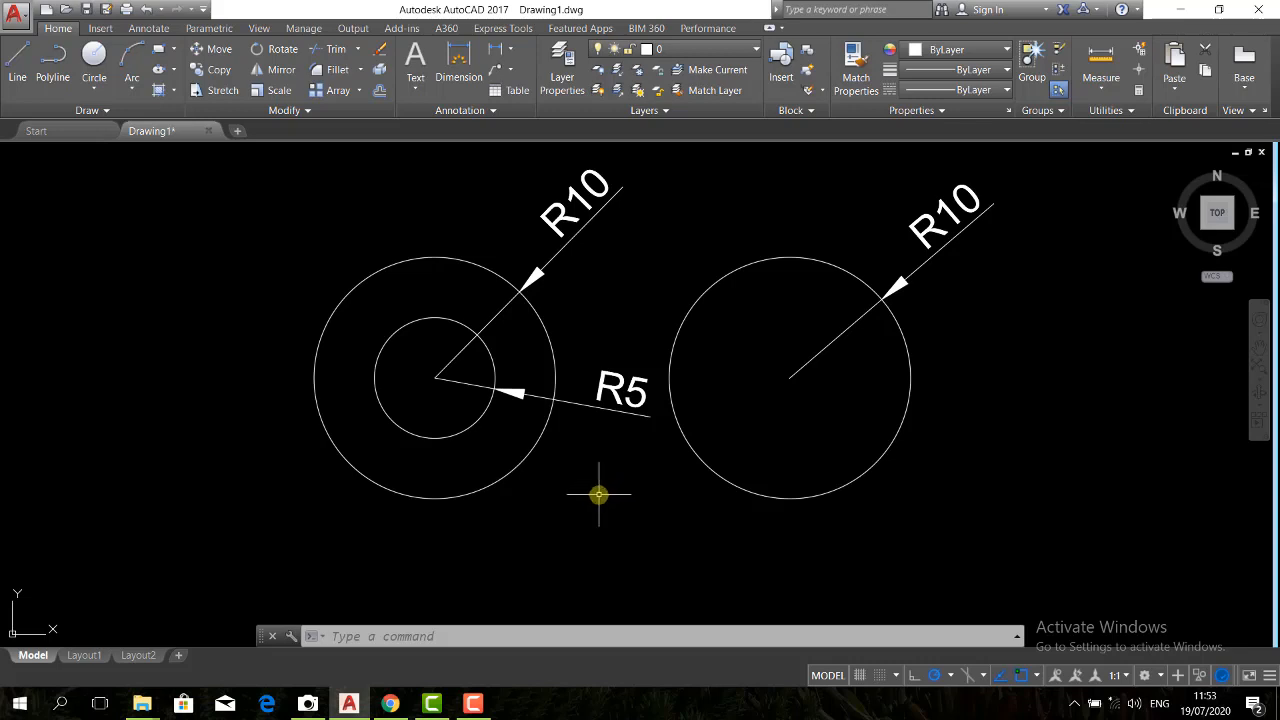
Draw a circle with a diameter of 20 to the left of the concentric circles, using the Diameter option
key("Return")
left_click(58, 367)
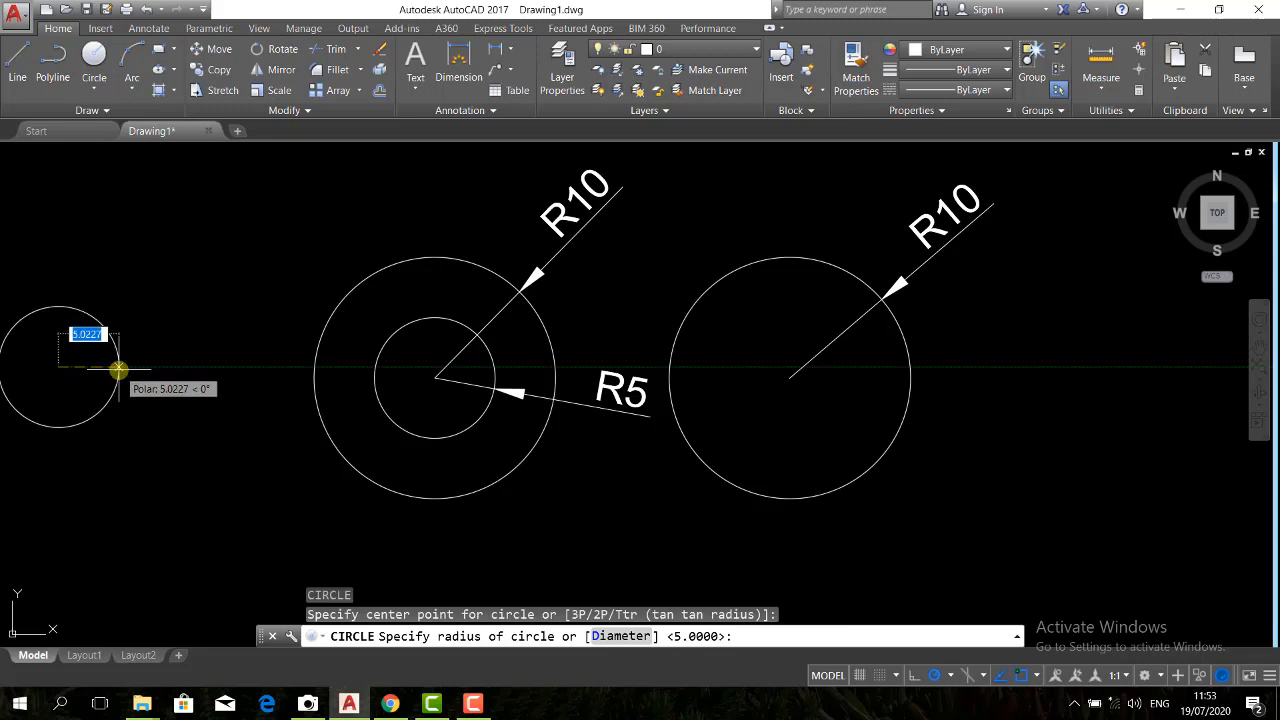
type("d")
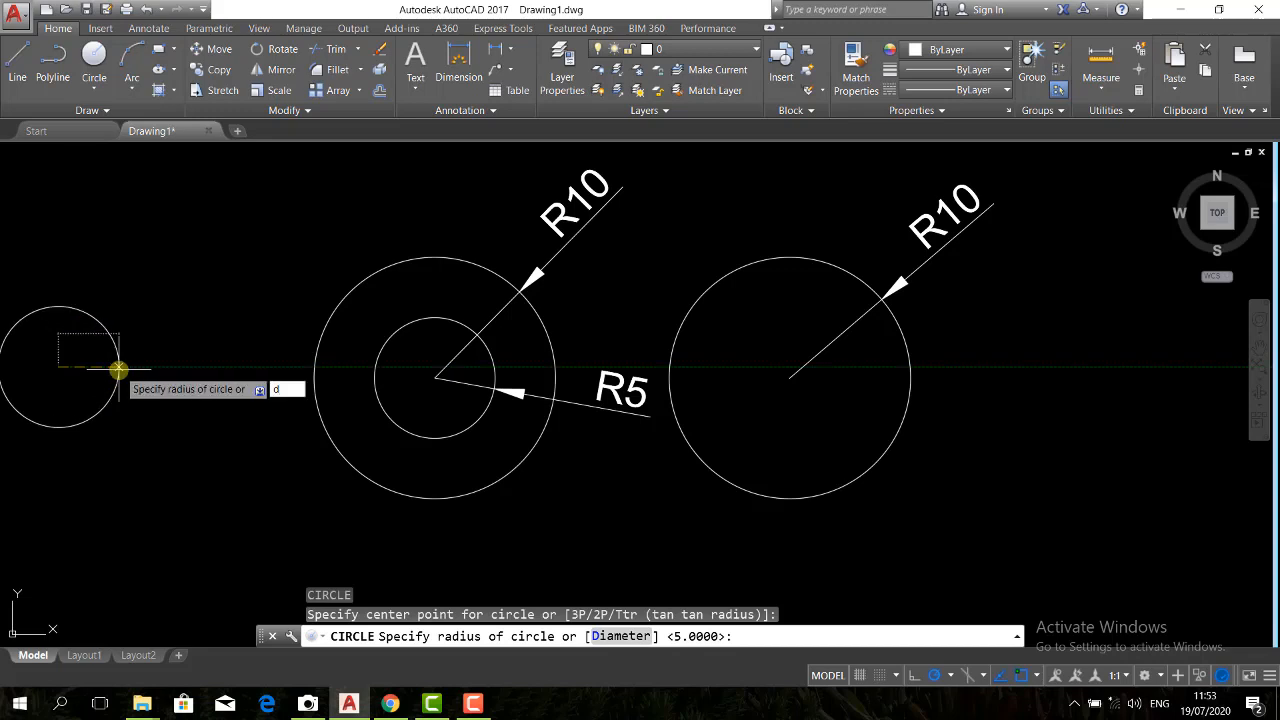
key("Return")
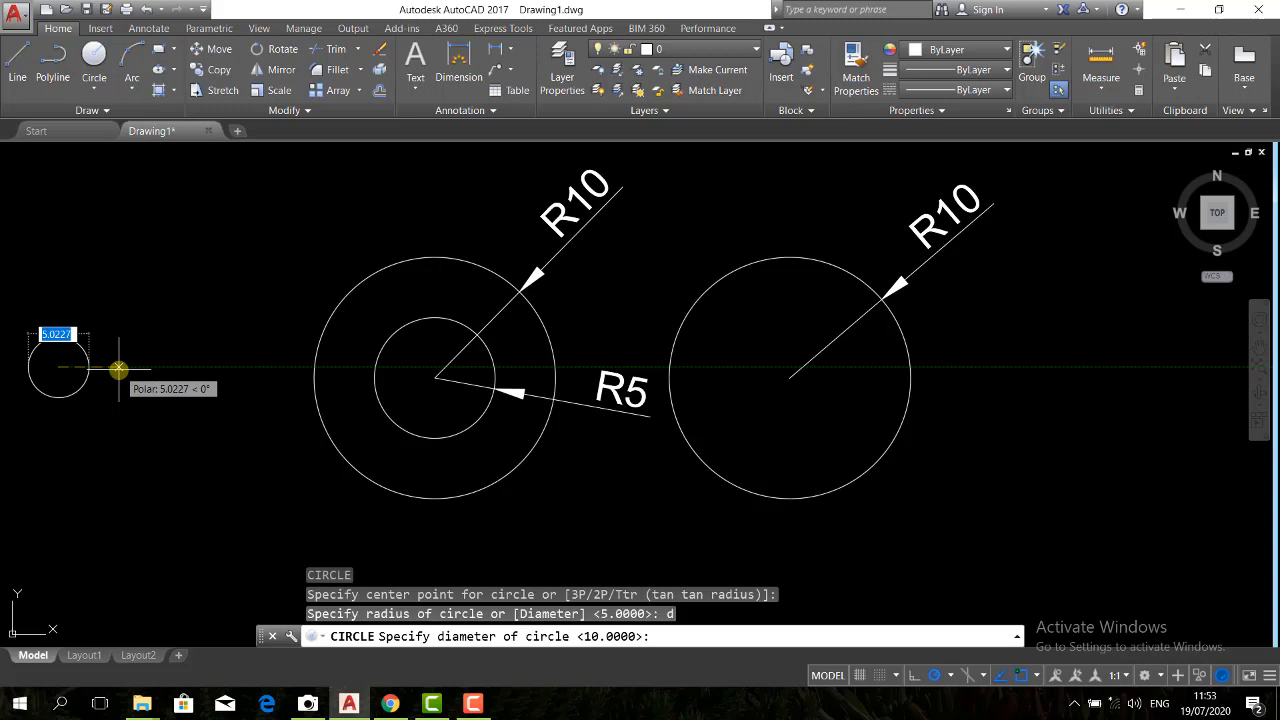
type("20")
key("Return")
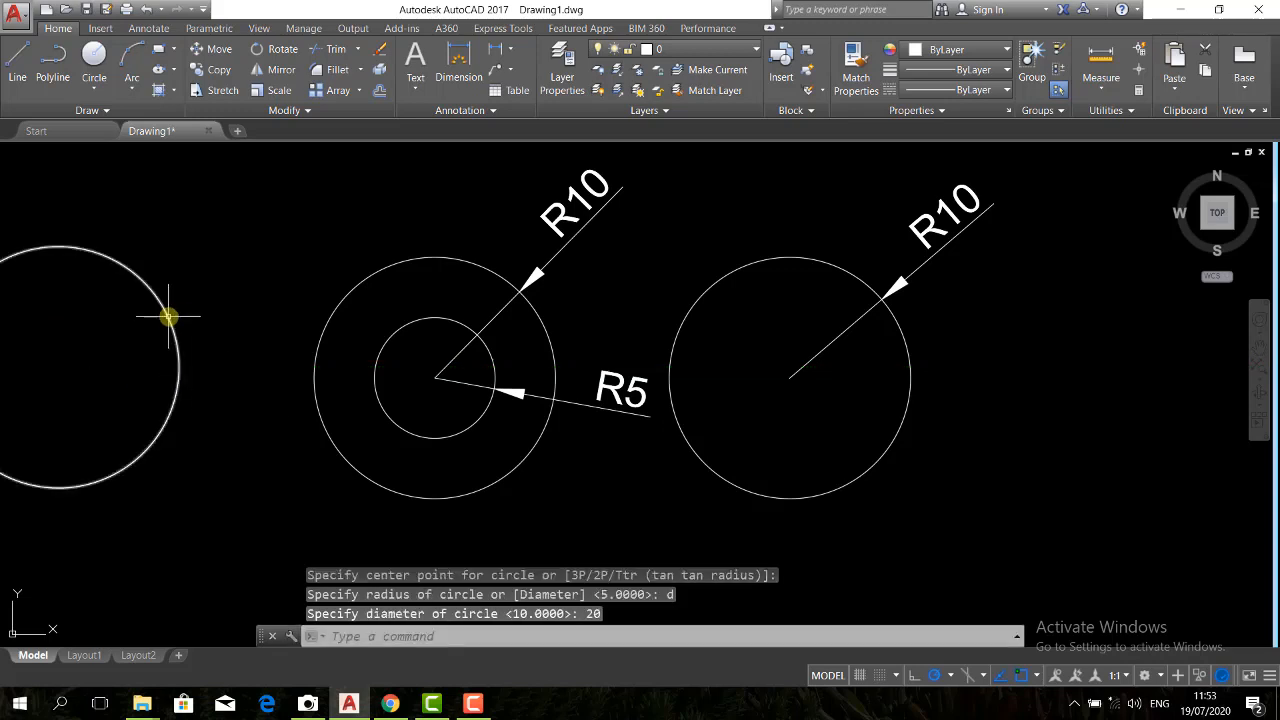
Place a trial diameter dimension on the leftmost circle and erase it
scroll(374, 366, "down", 1)
scroll(120, 334, "up", 1)
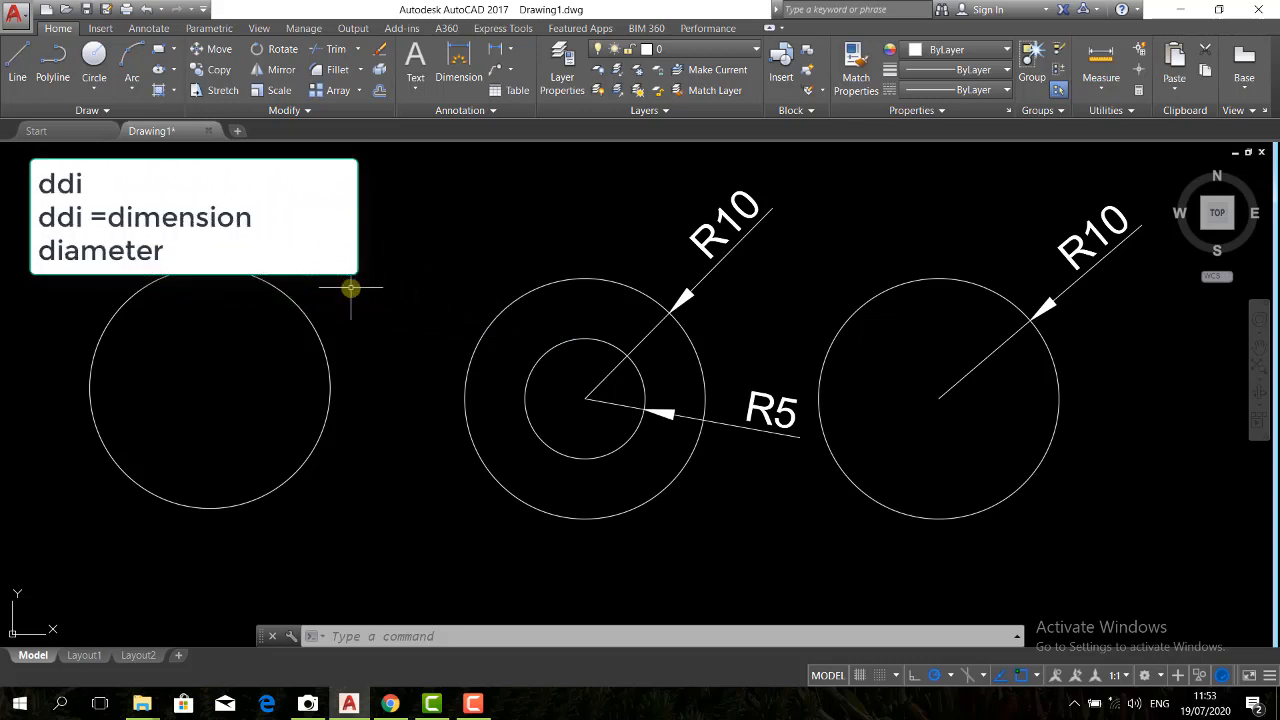
key("Return")
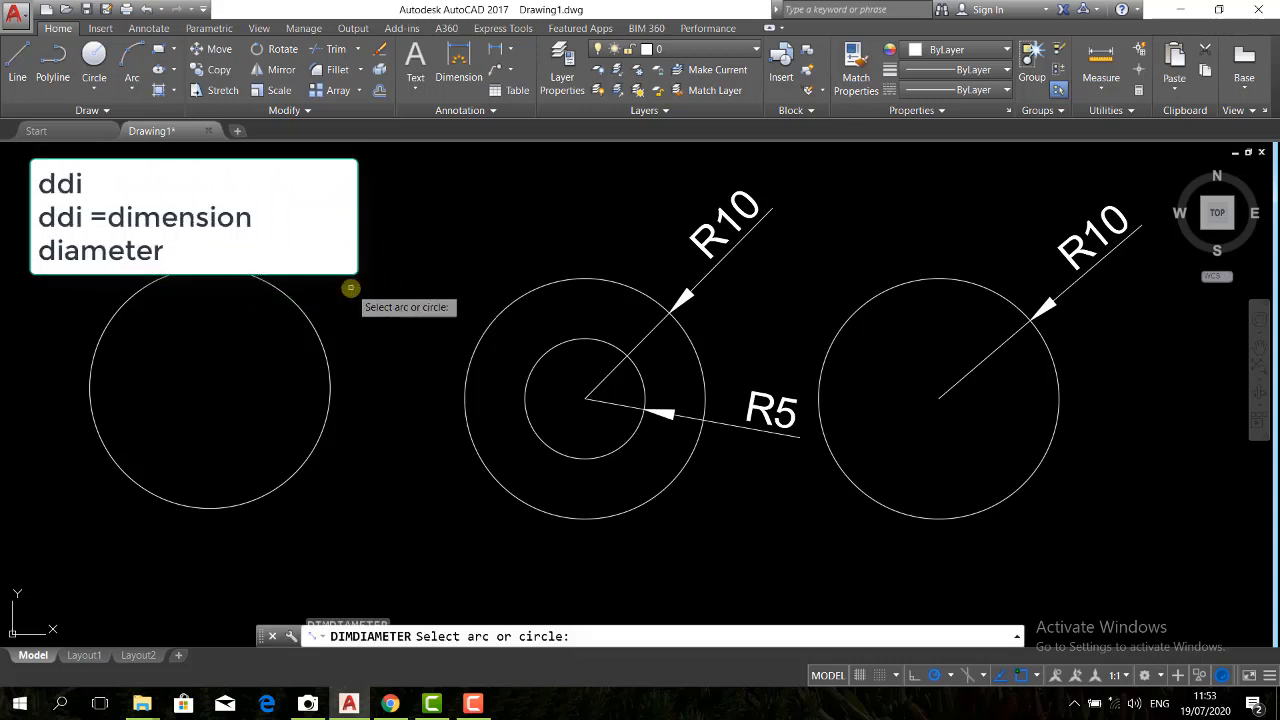
left_click(316, 326)
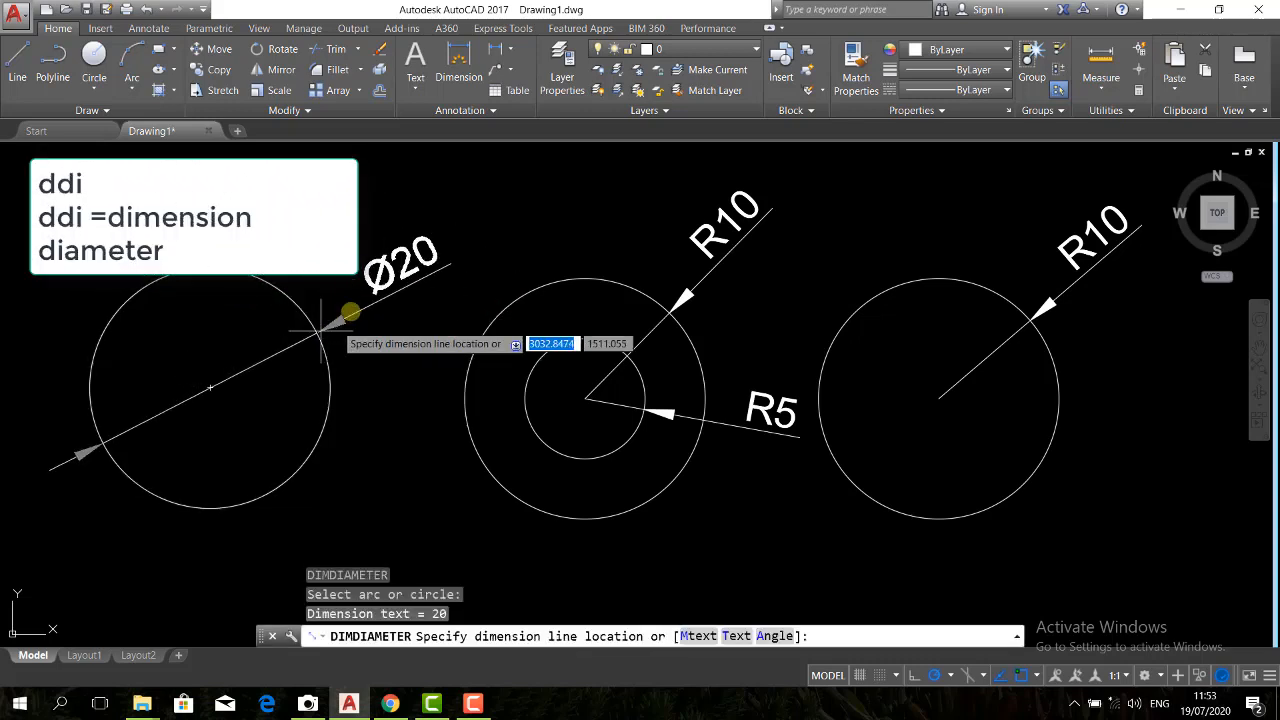
left_click(345, 285)
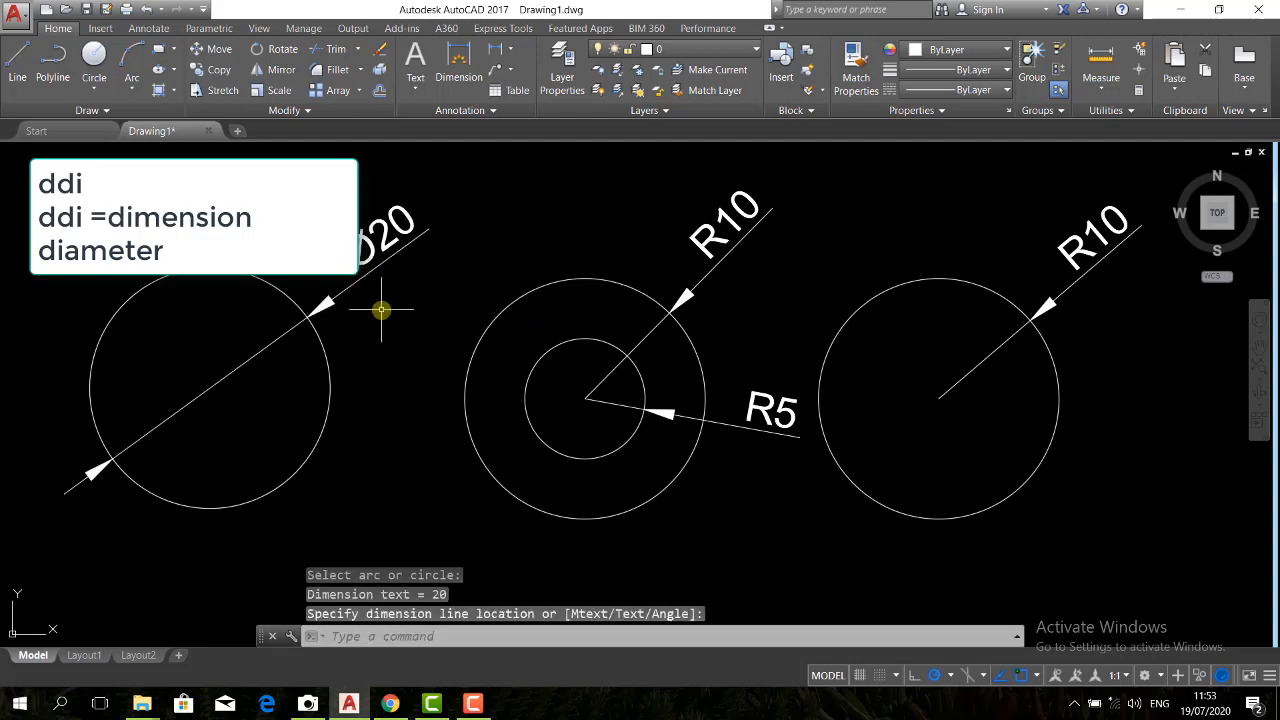
left_click_drag(381, 310, 345, 265)
key("Delete")
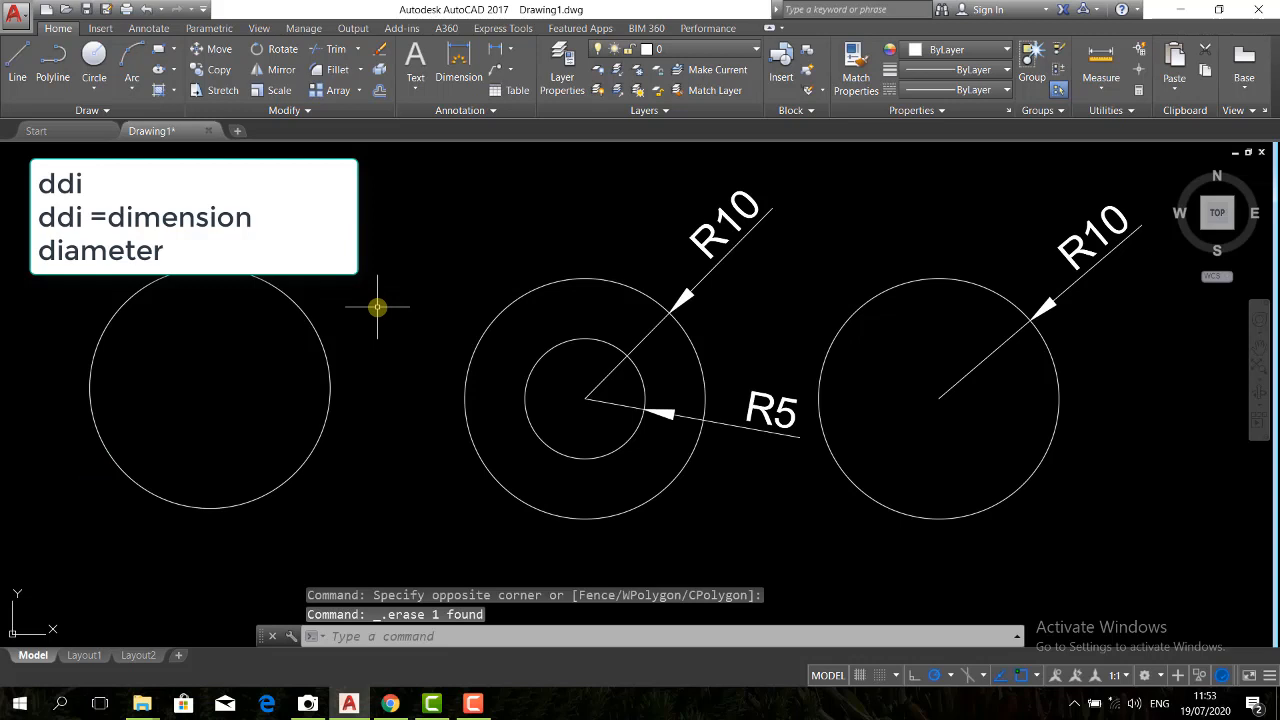
Add a diameter dimension (DDI) to the leftmost circle, with its text outside the circle at the upper right
type("d")
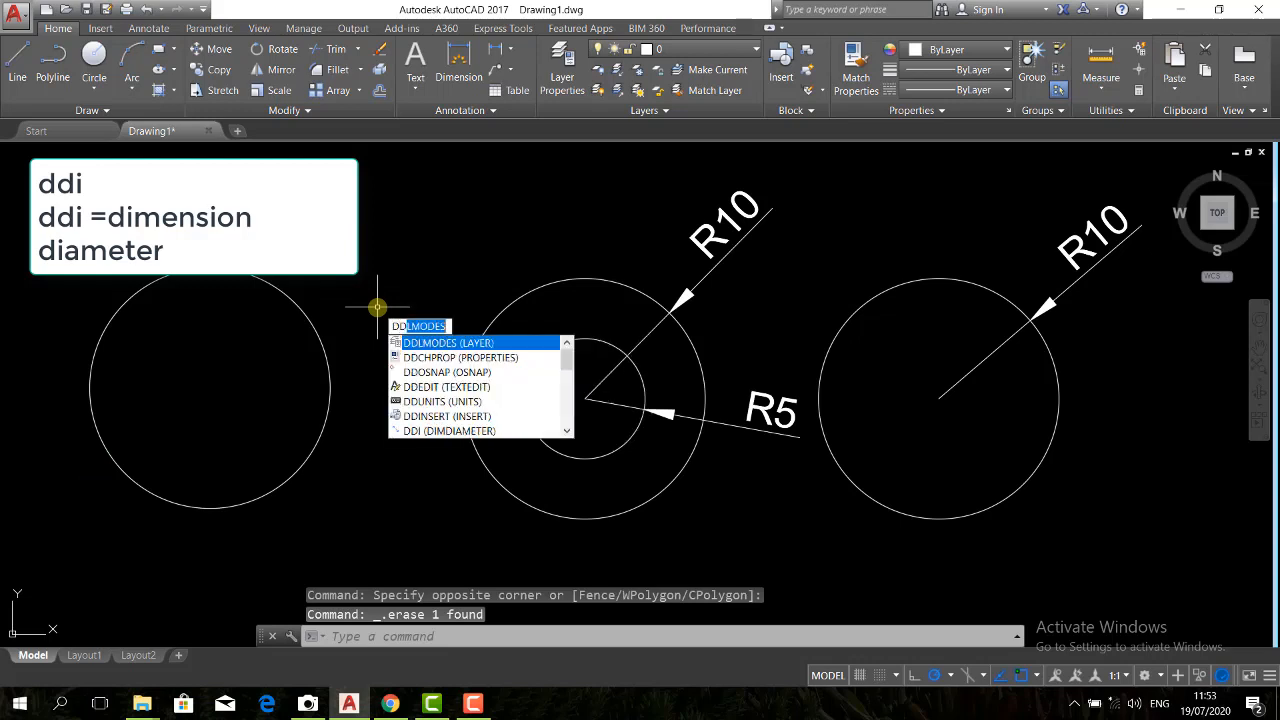
type("i")
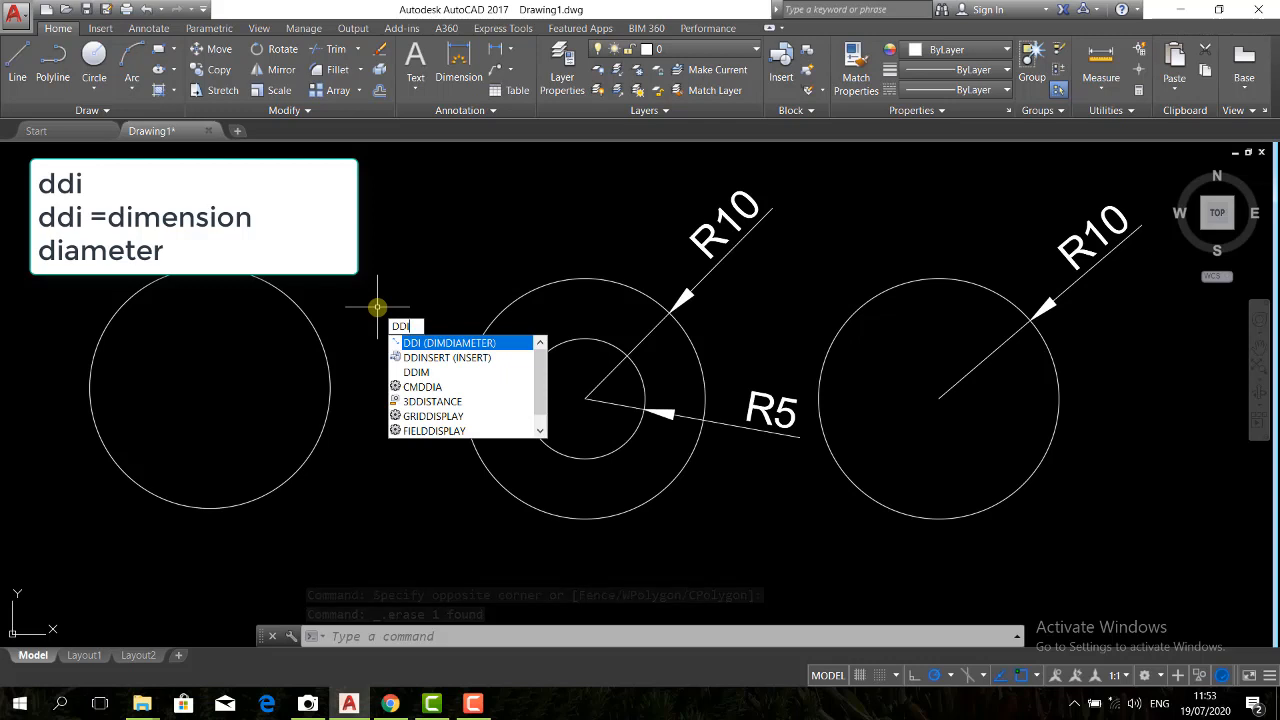
key("Return")
left_click(303, 312)
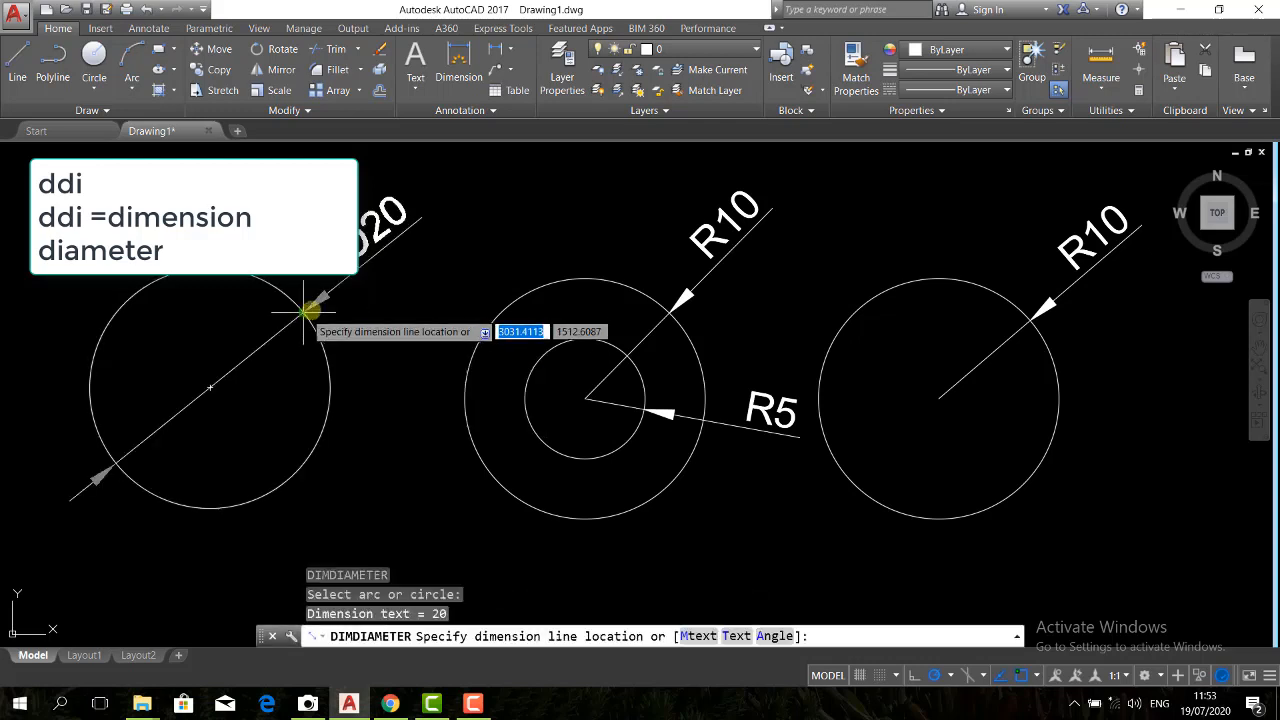
left_click(390, 230)
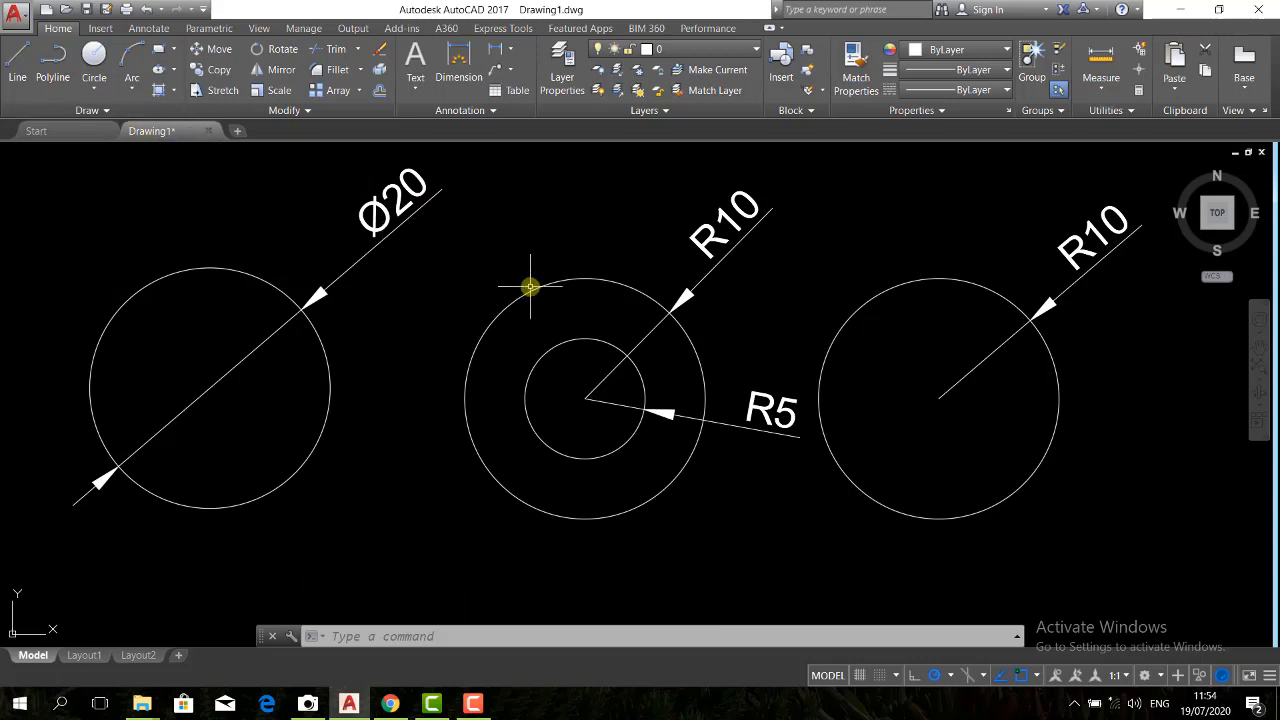
Erase all the circles and their dimensions from the drawing
left_click(98, 87)
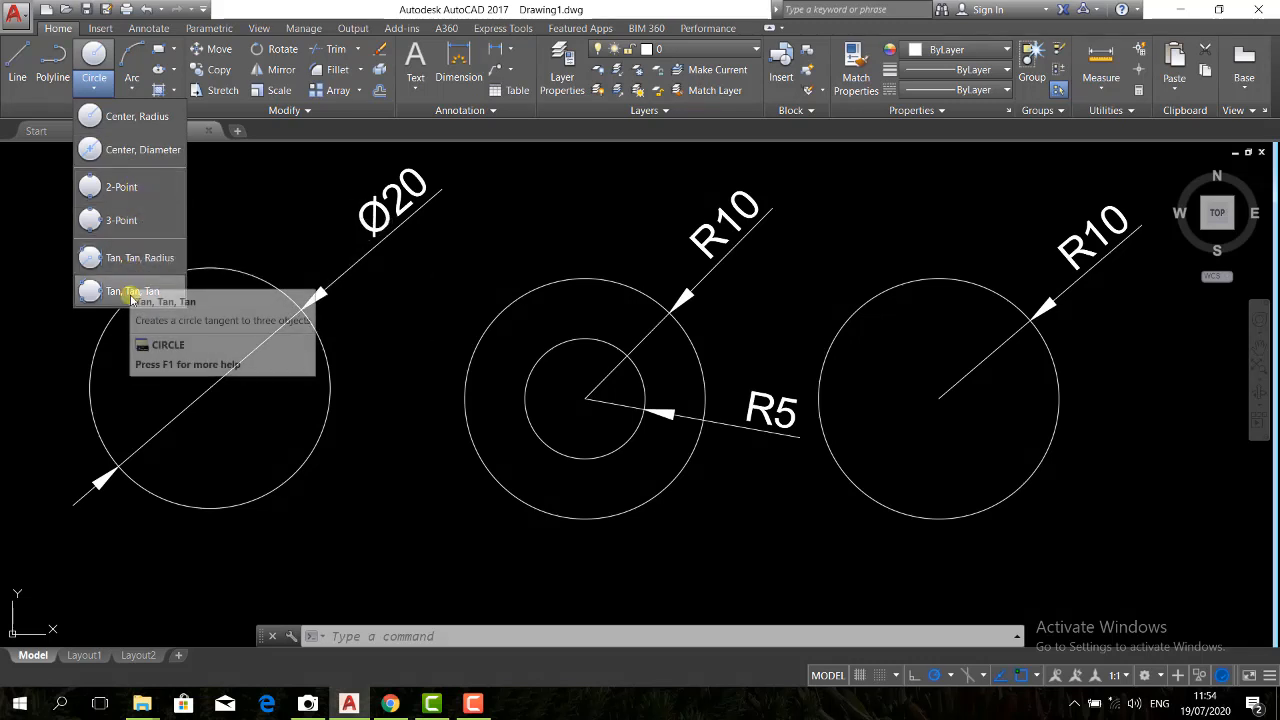
left_click(346, 309)
left_click(1114, 545)
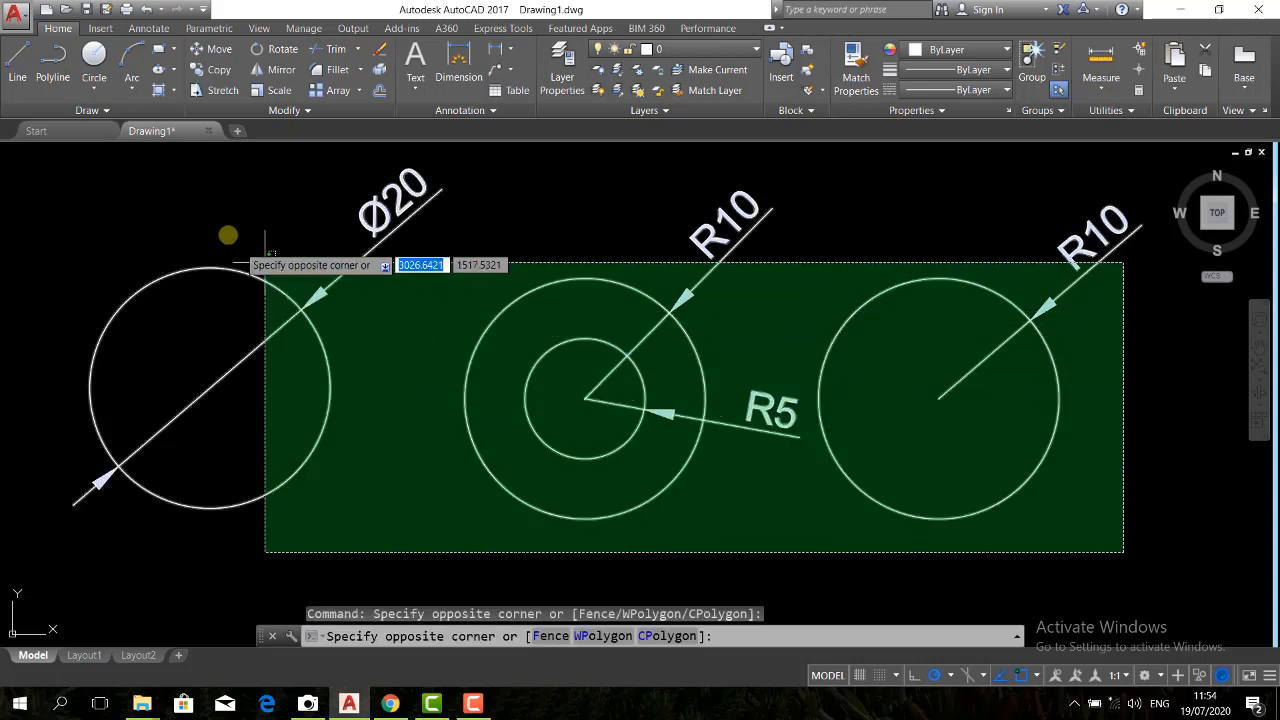
left_click(209, 203)
key("Delete")
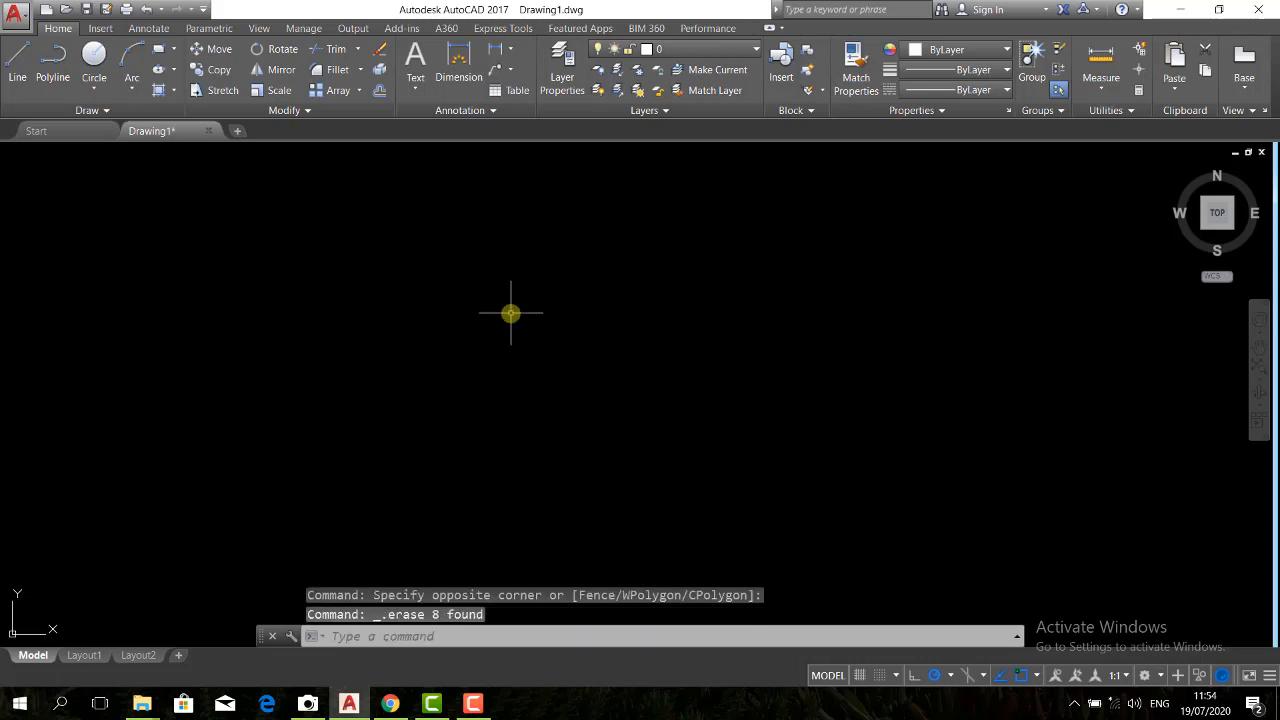
Draw a horizontal line about 16.3 units long in the middle of the empty drawing area
type("l")
key("Return")
left_click(482, 353)
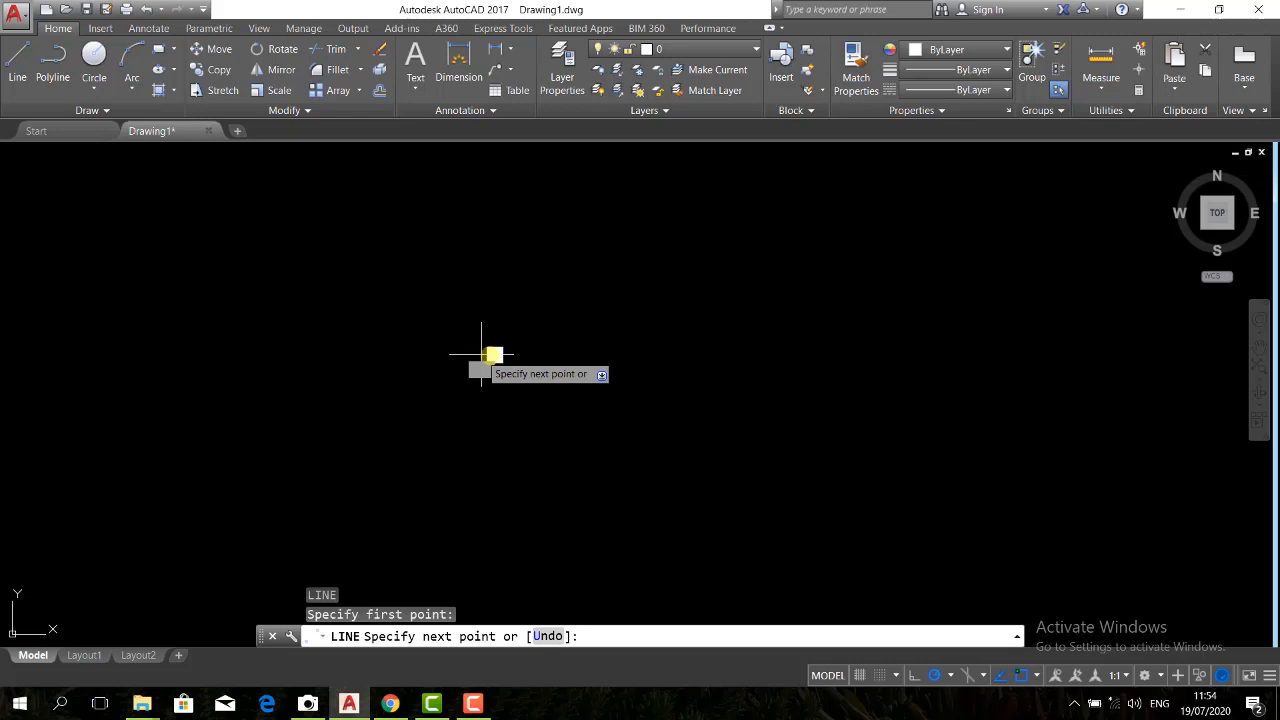
left_click(677, 353)
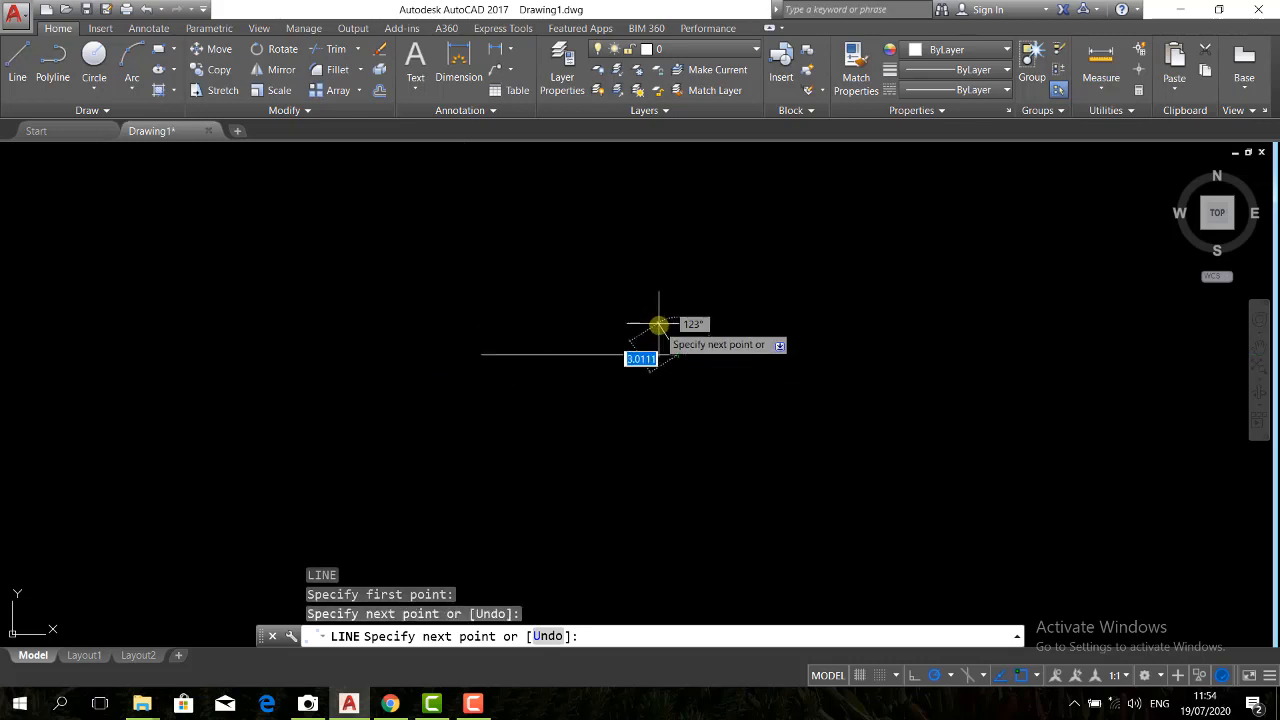
key("Return")
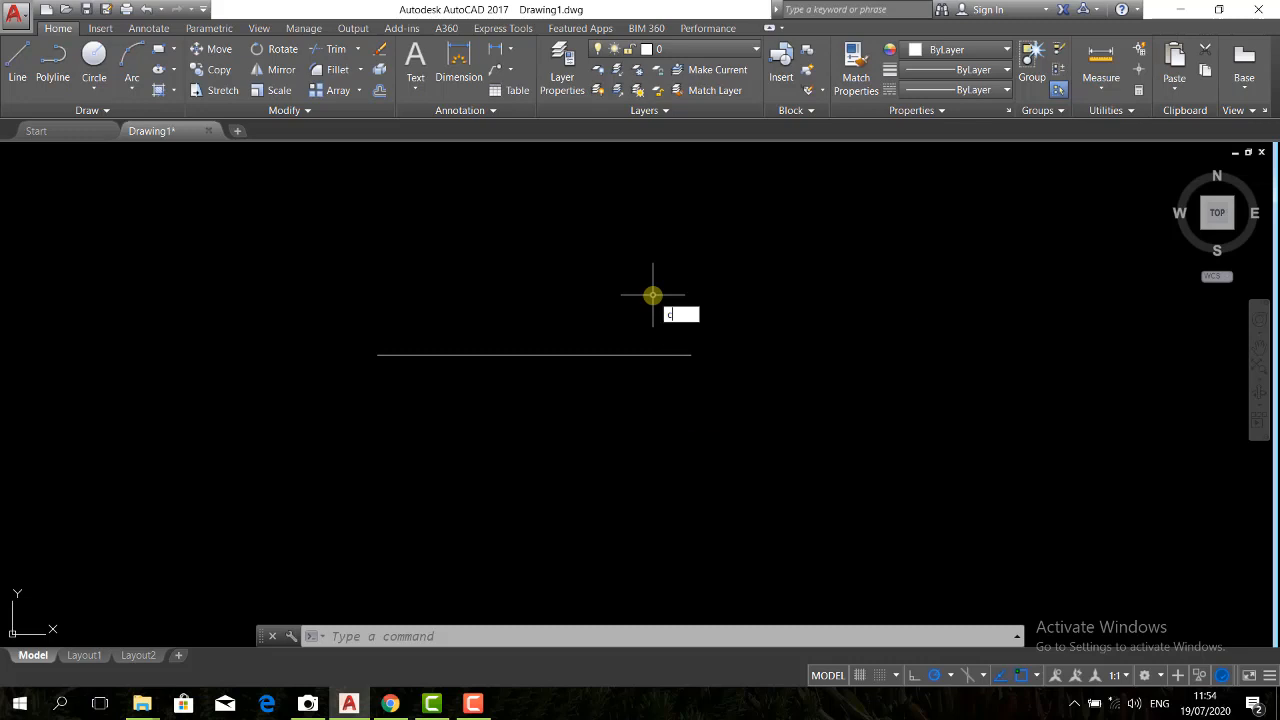
Draw a circle centered on the line's midpoint, with its radius reaching the line's right endpoint
key("Return")
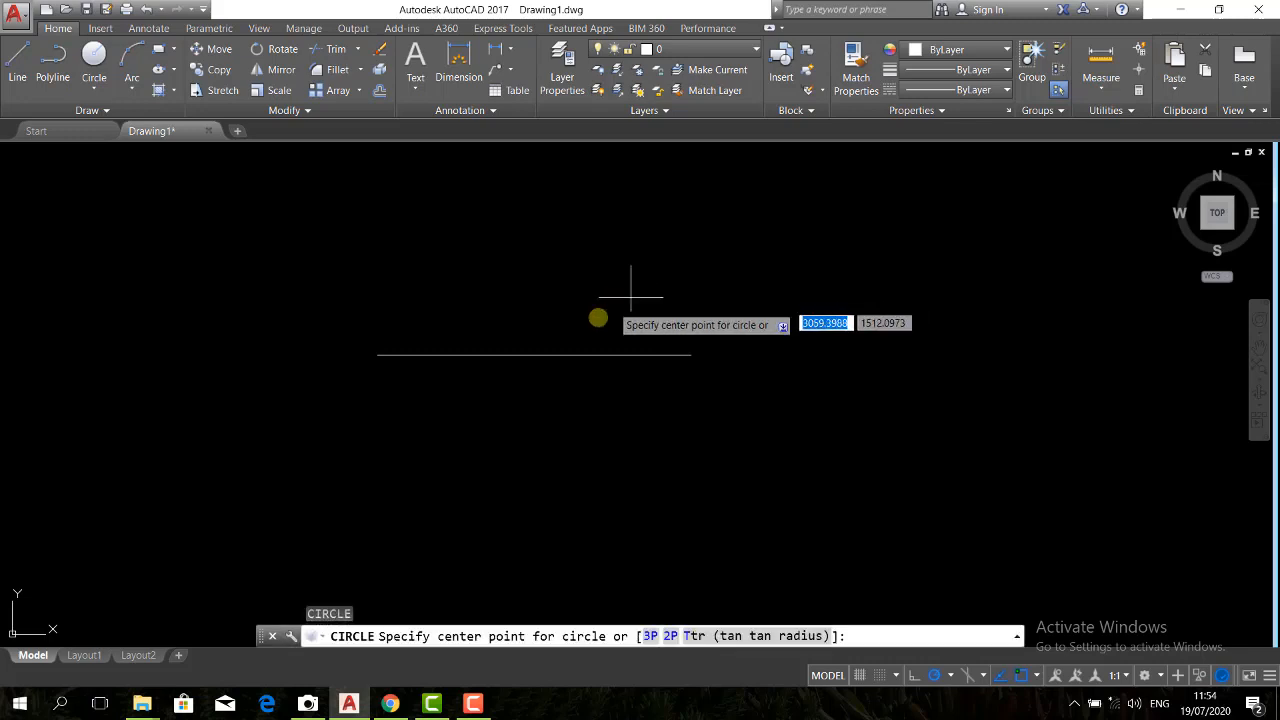
left_click(534, 355)
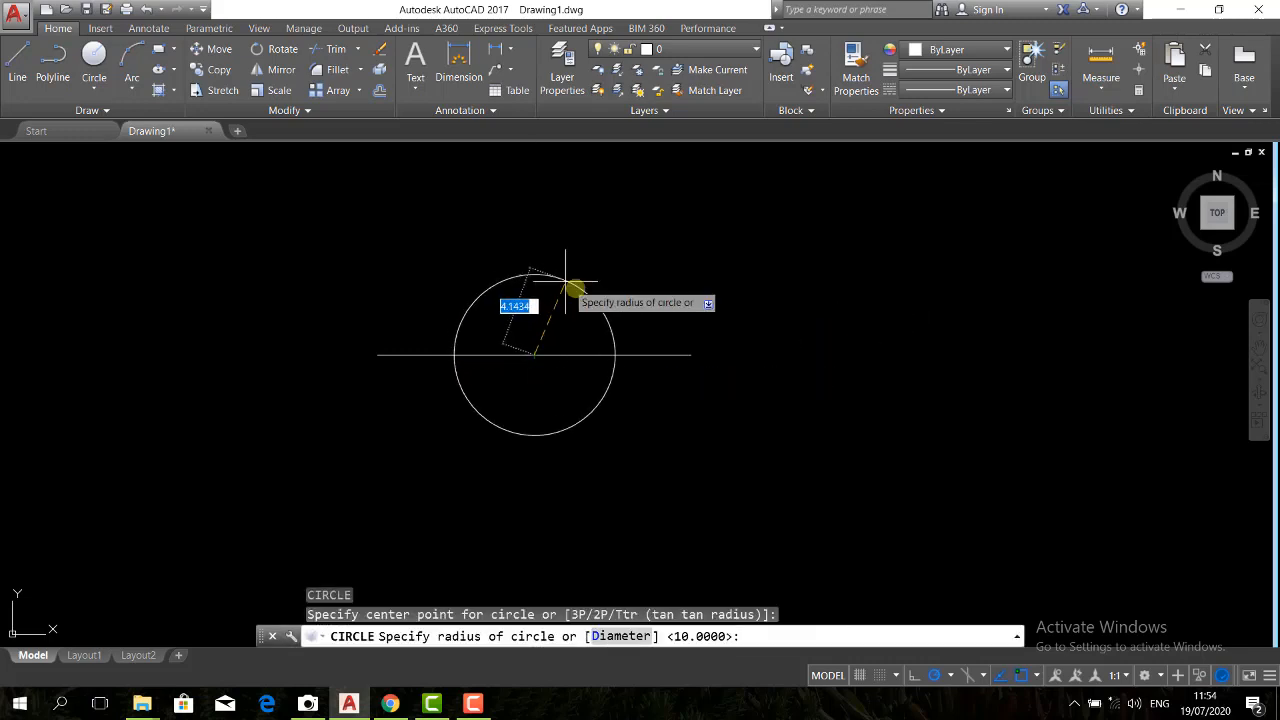
left_click(690, 356)
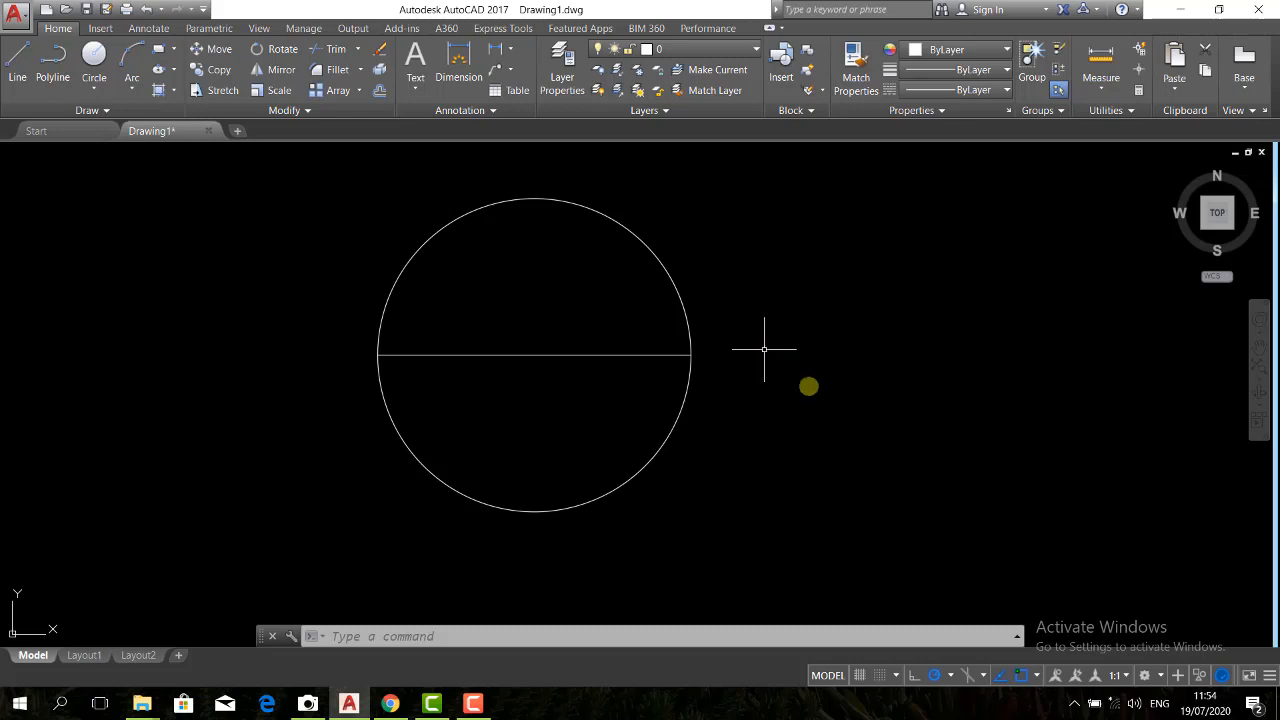
Draw a second horizontal line about 15.2 units long to the right of the circle
type("l")
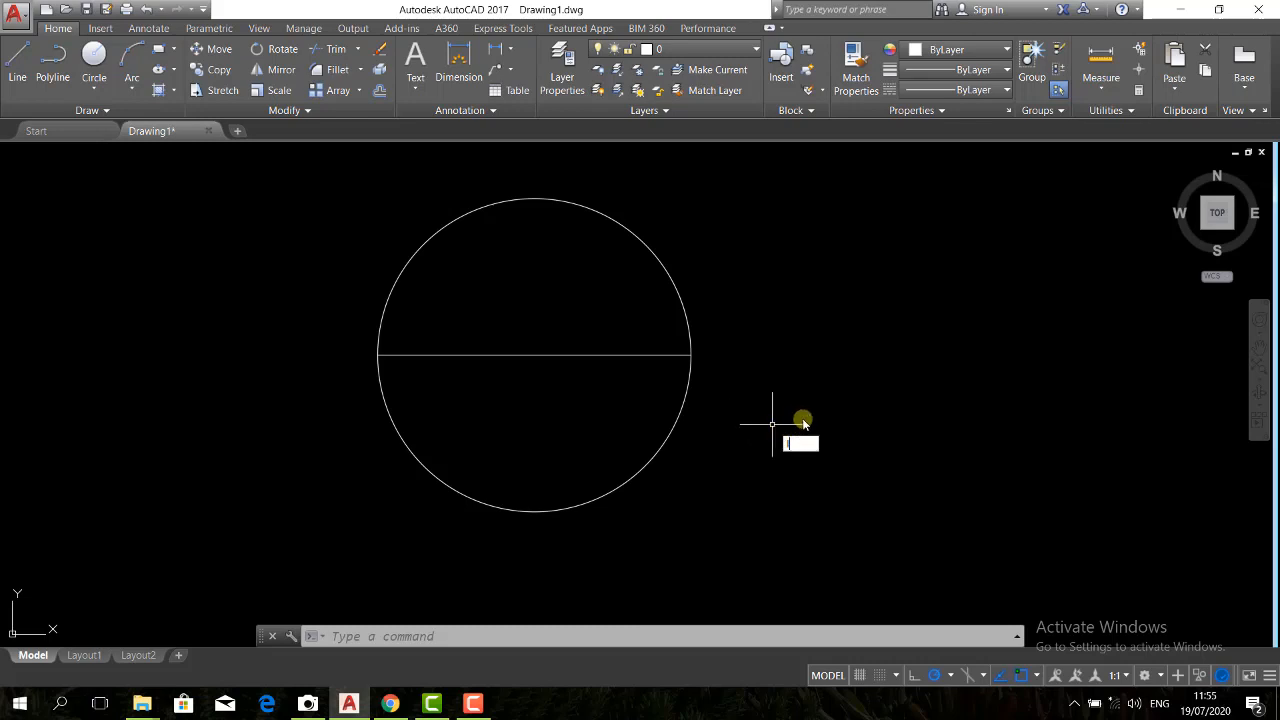
key("Return")
left_click(796, 367)
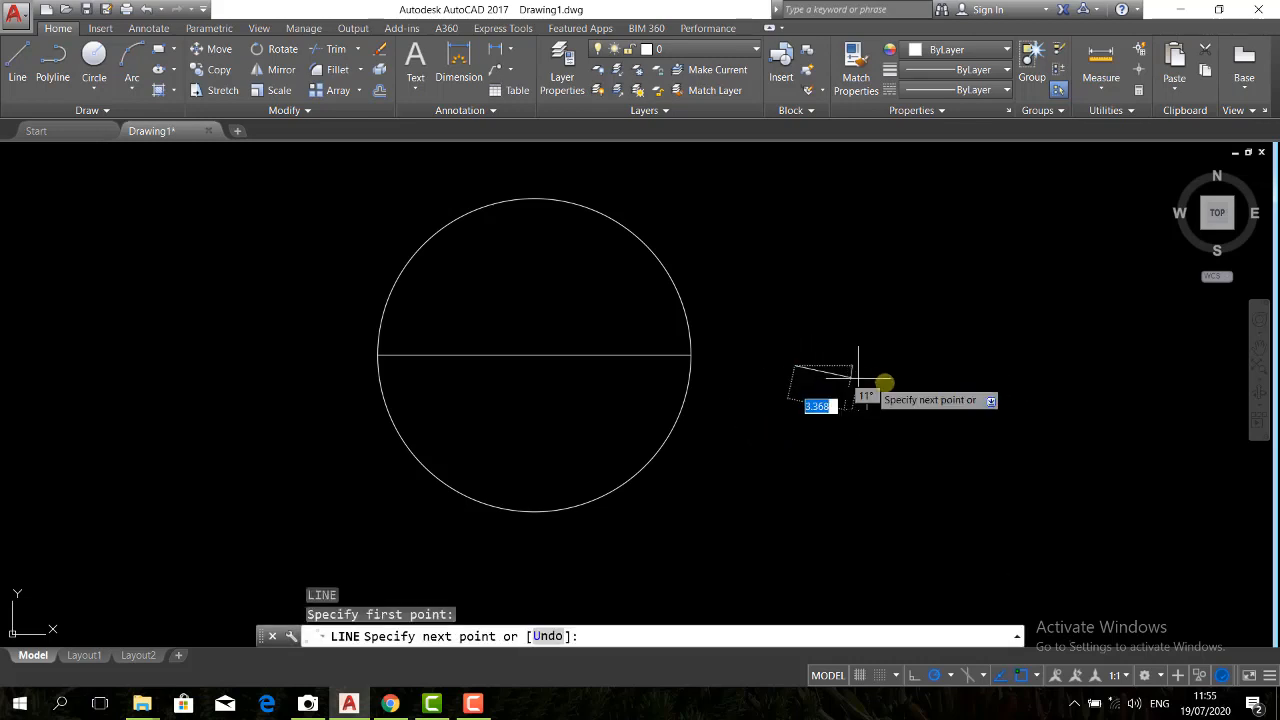
left_click(1088, 365)
key("Return")
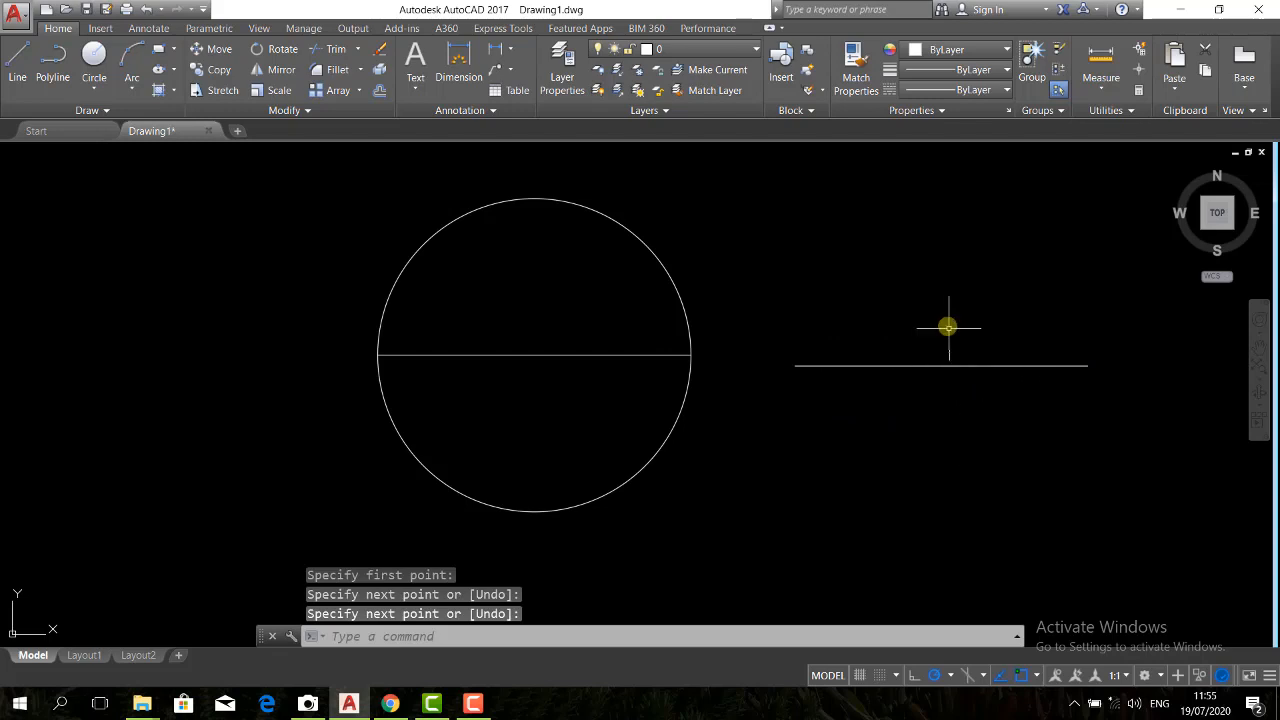
left_click(98, 88)
left_click(862, 300)
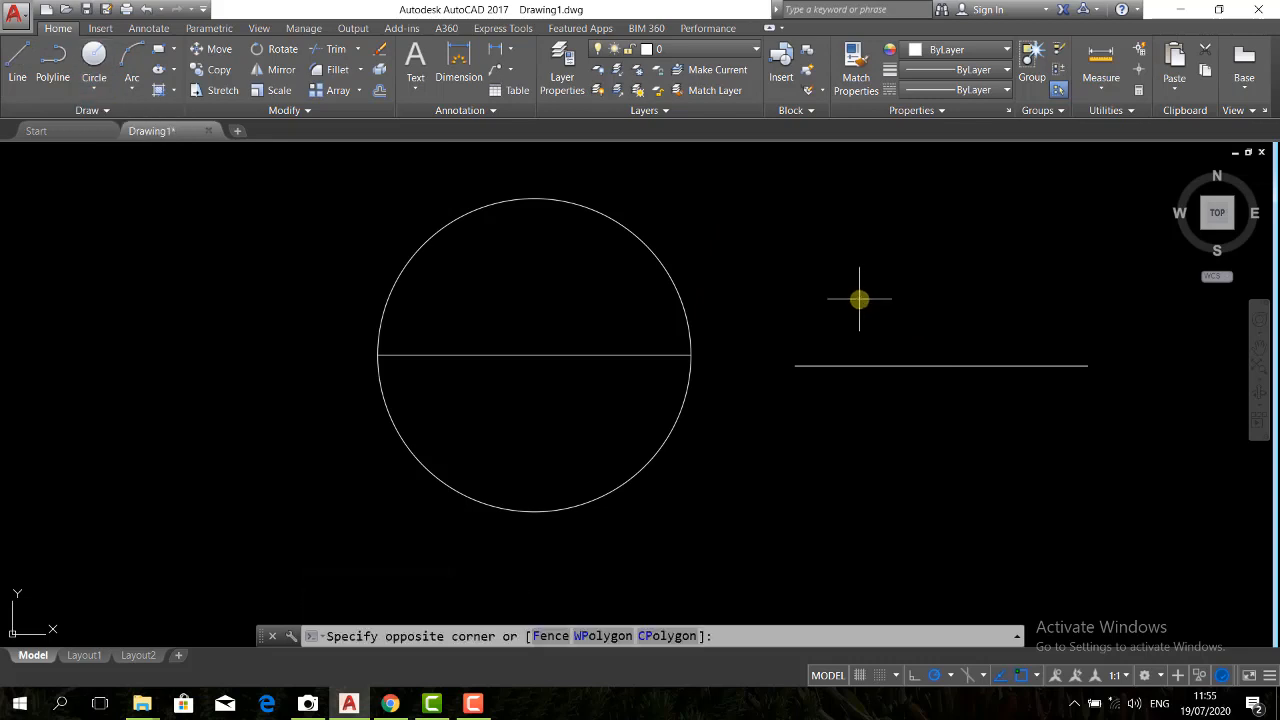
key("Return")
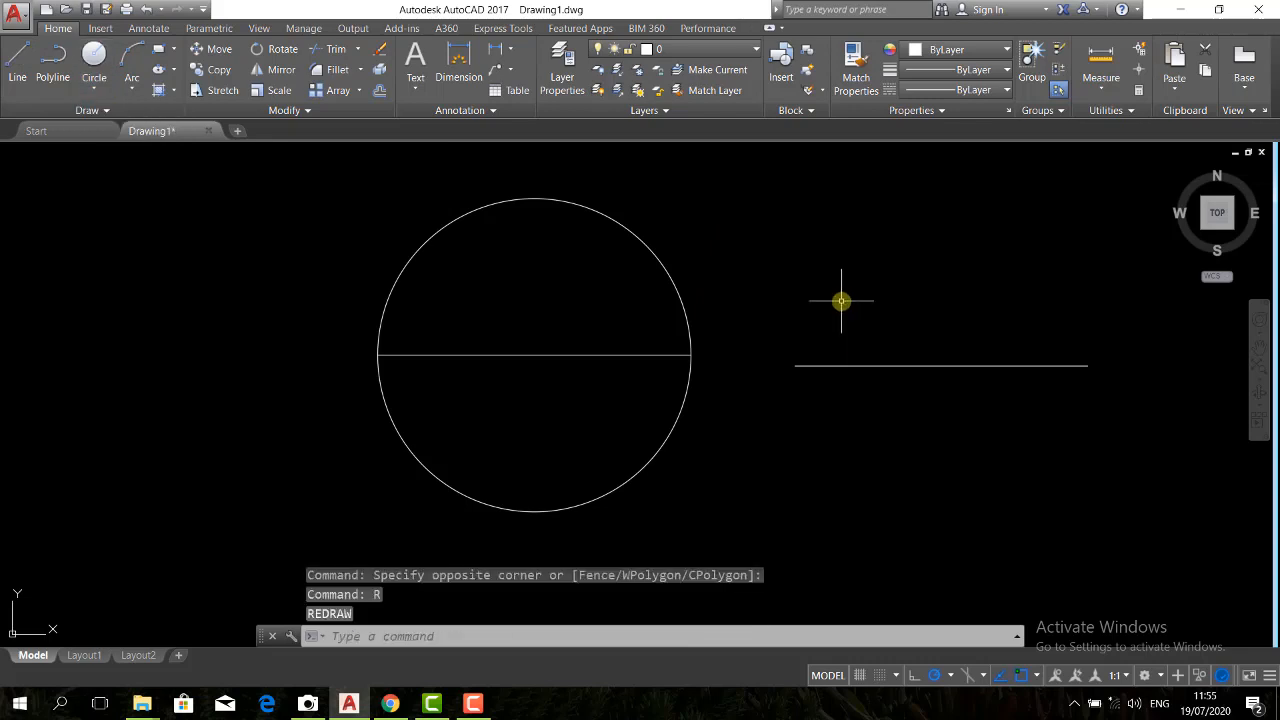
key("Escape")
key("Escape")
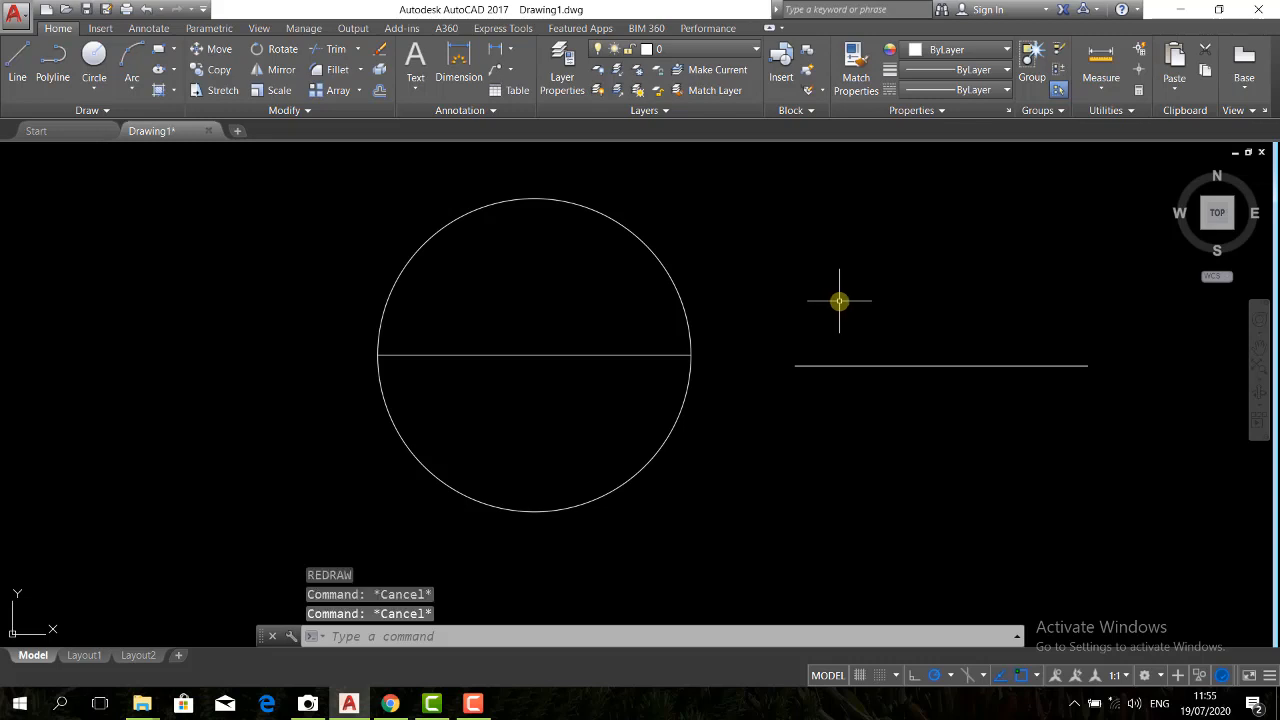
Draw a two-point (2P) circle whose diameter runs between the two endpoints of the right-hand line
key("Return")
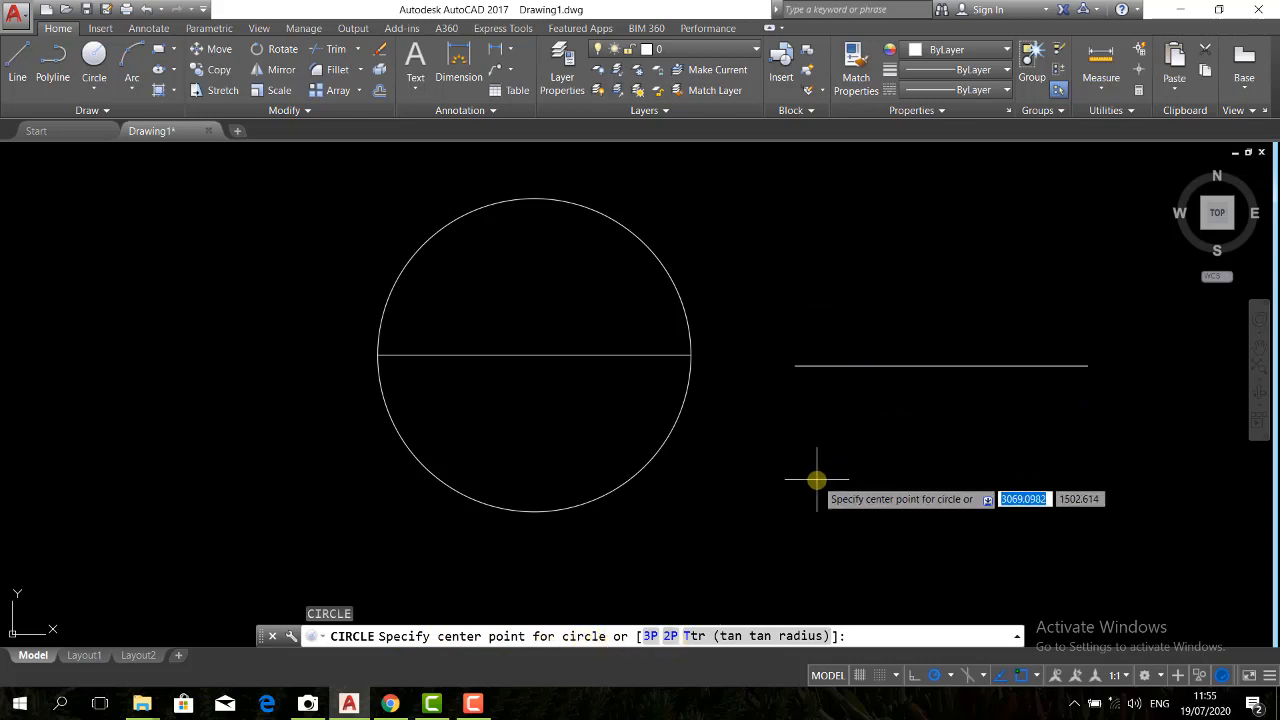
type("2p")
key("Return")
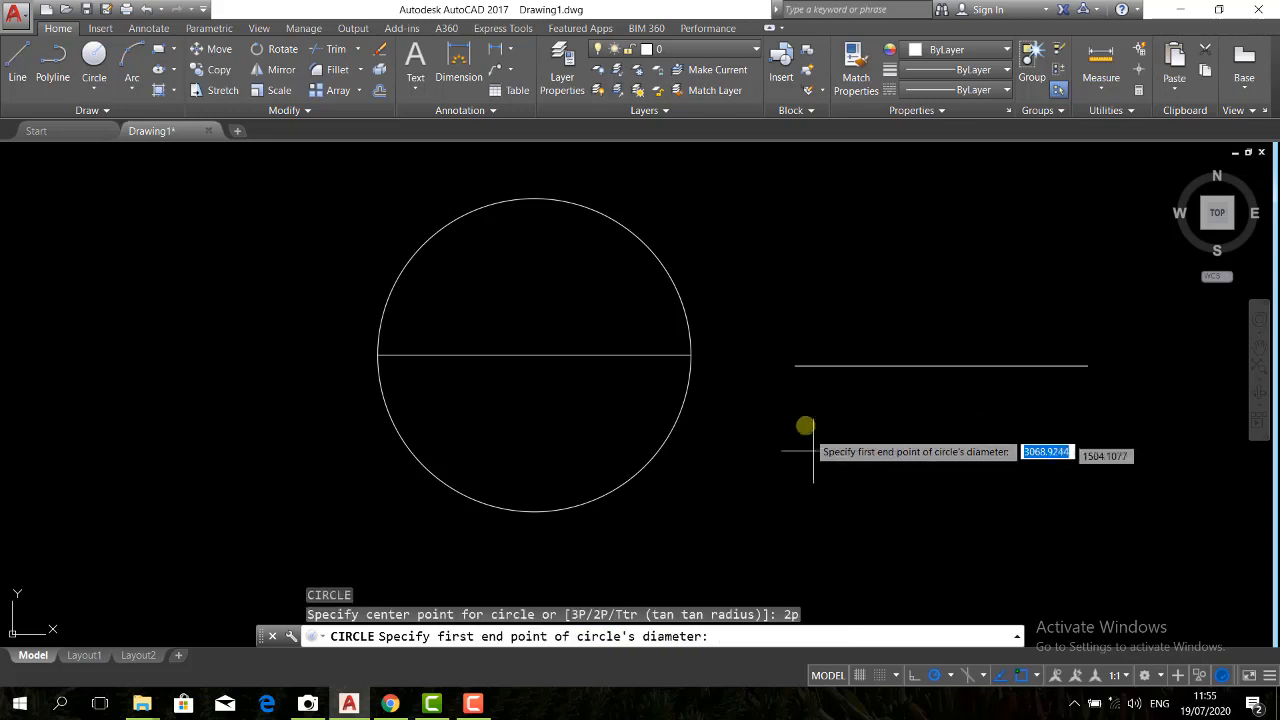
left_click(795, 366)
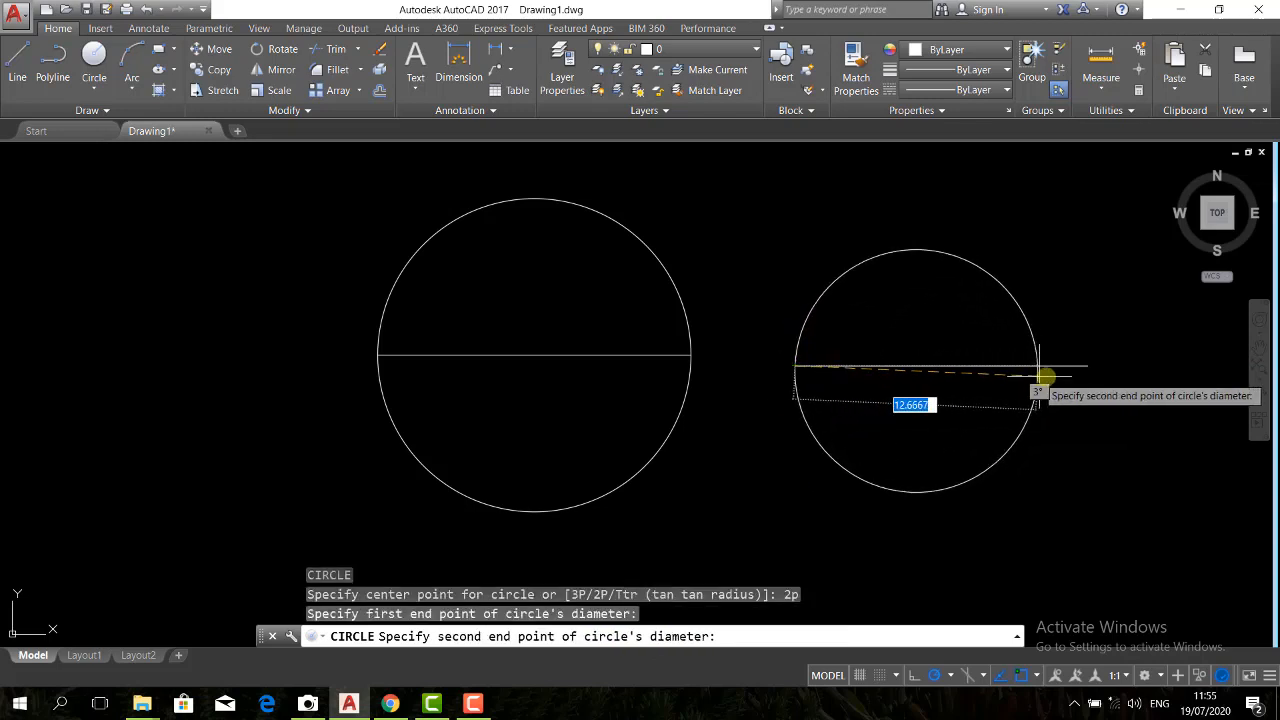
left_click(1086, 366)
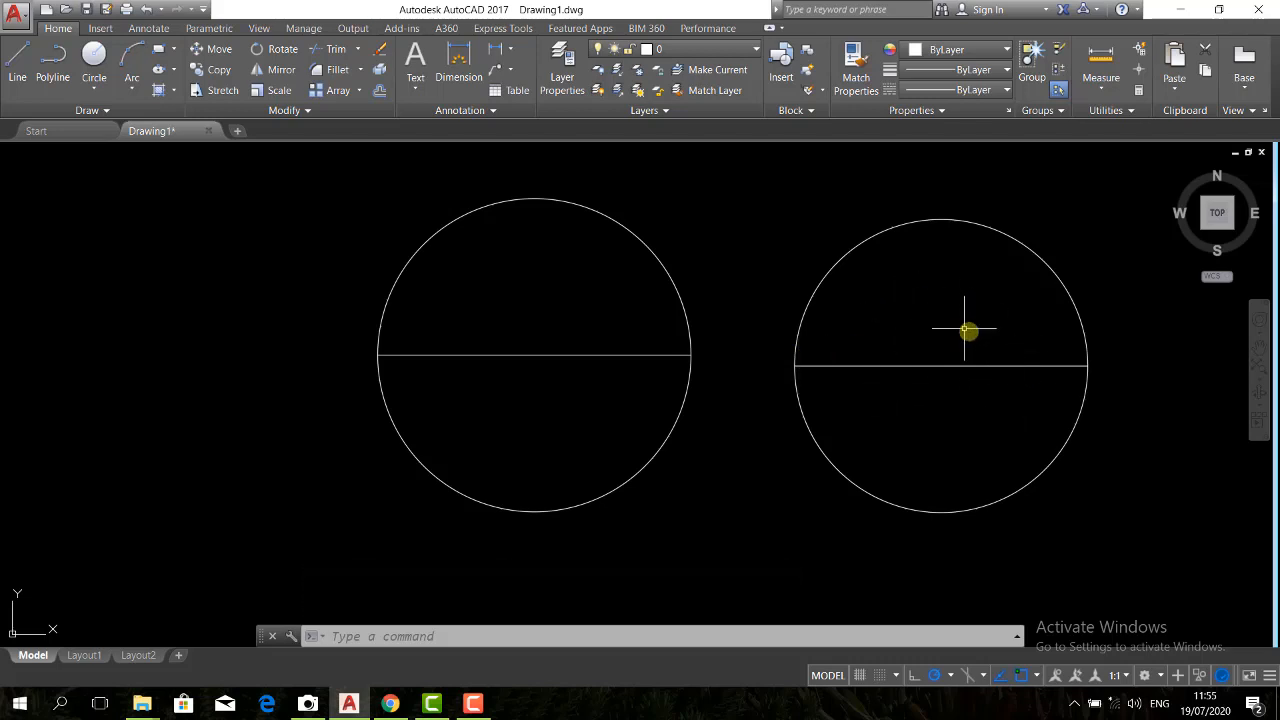
Draw a horizontal line in the empty area to the left of the two circles
scroll(966, 330, "down", 4)
type("l")
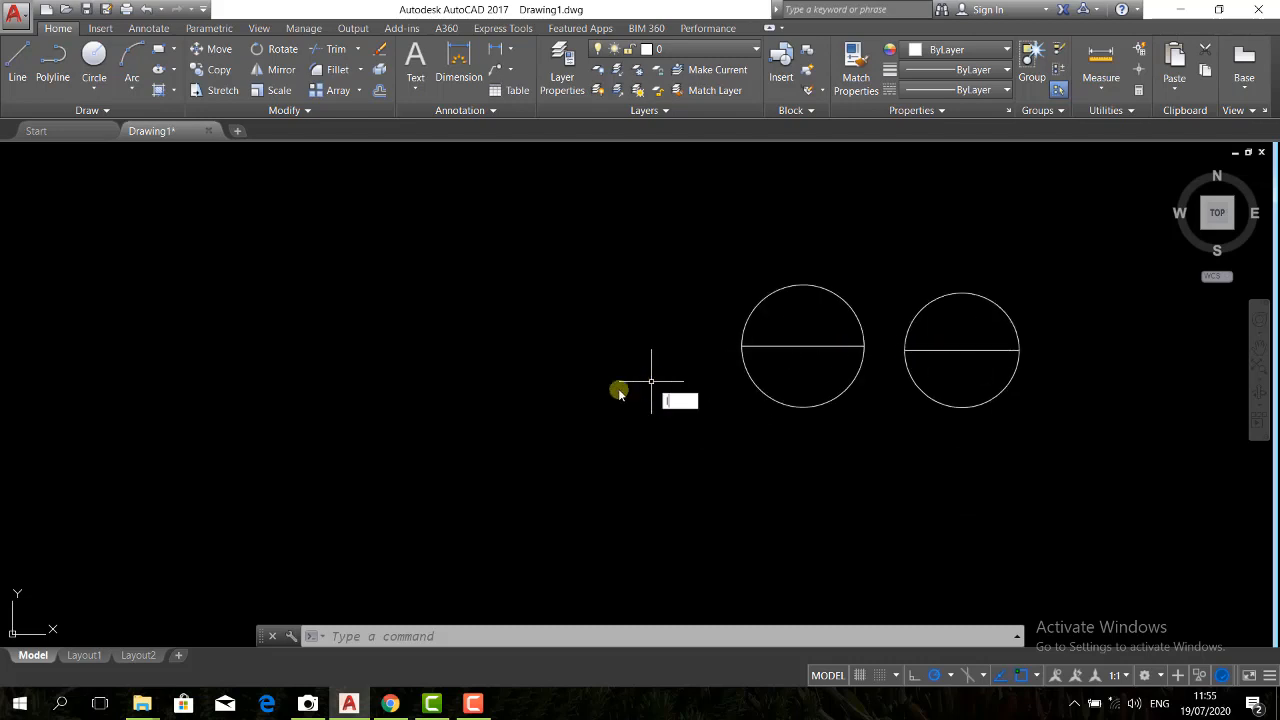
key("Return")
left_click(321, 378)
left_click(526, 378)
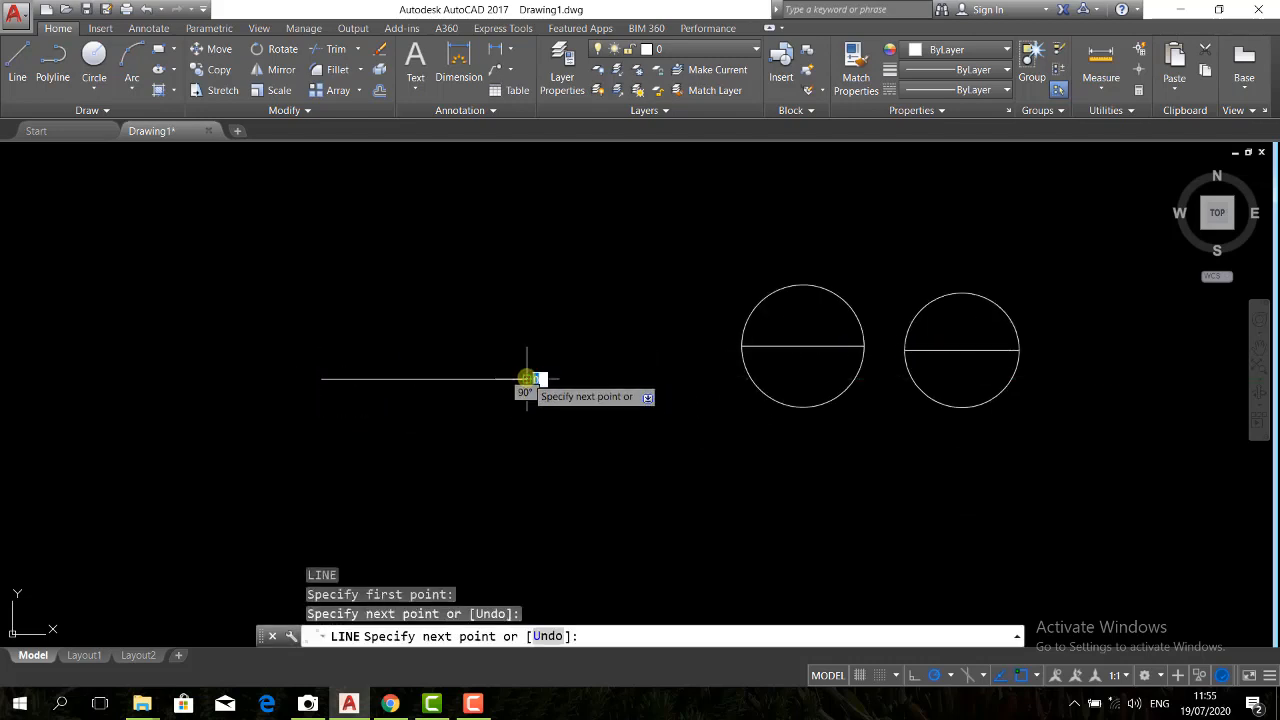
key("Return")
key("Return")
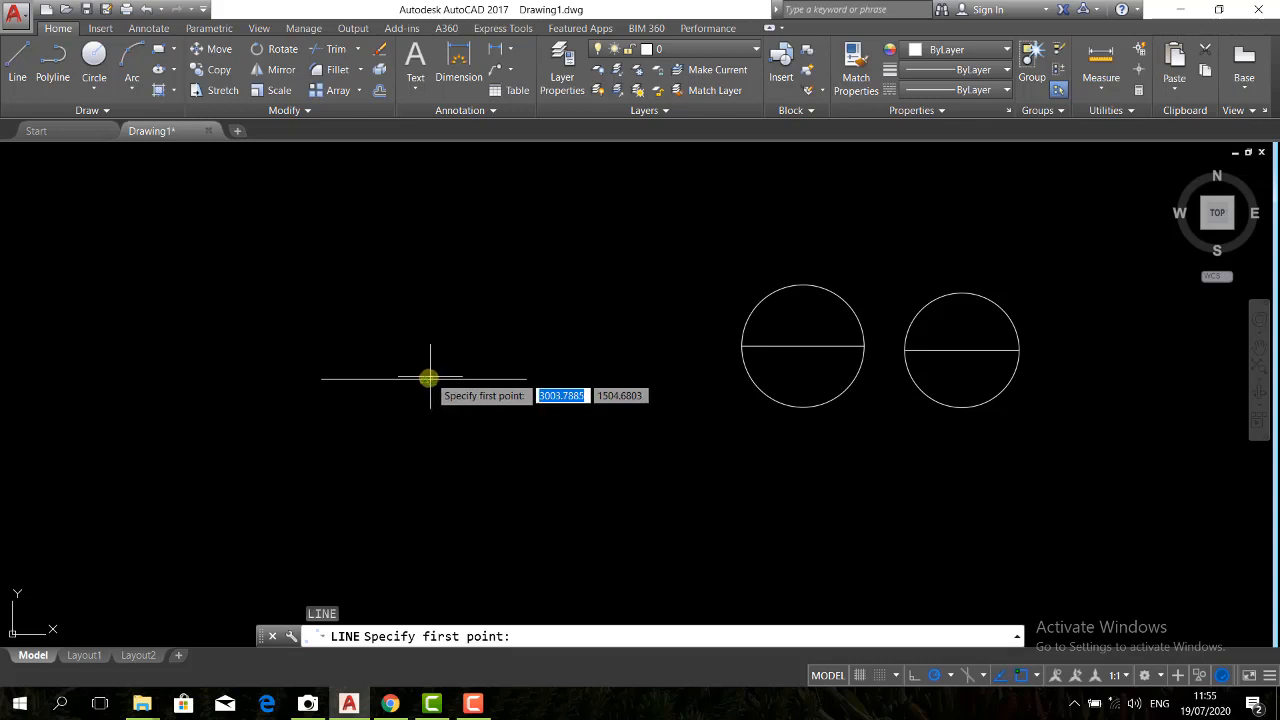
Draw a short vertical line upward from the midpoint of the new horizontal line
left_click(426, 378)
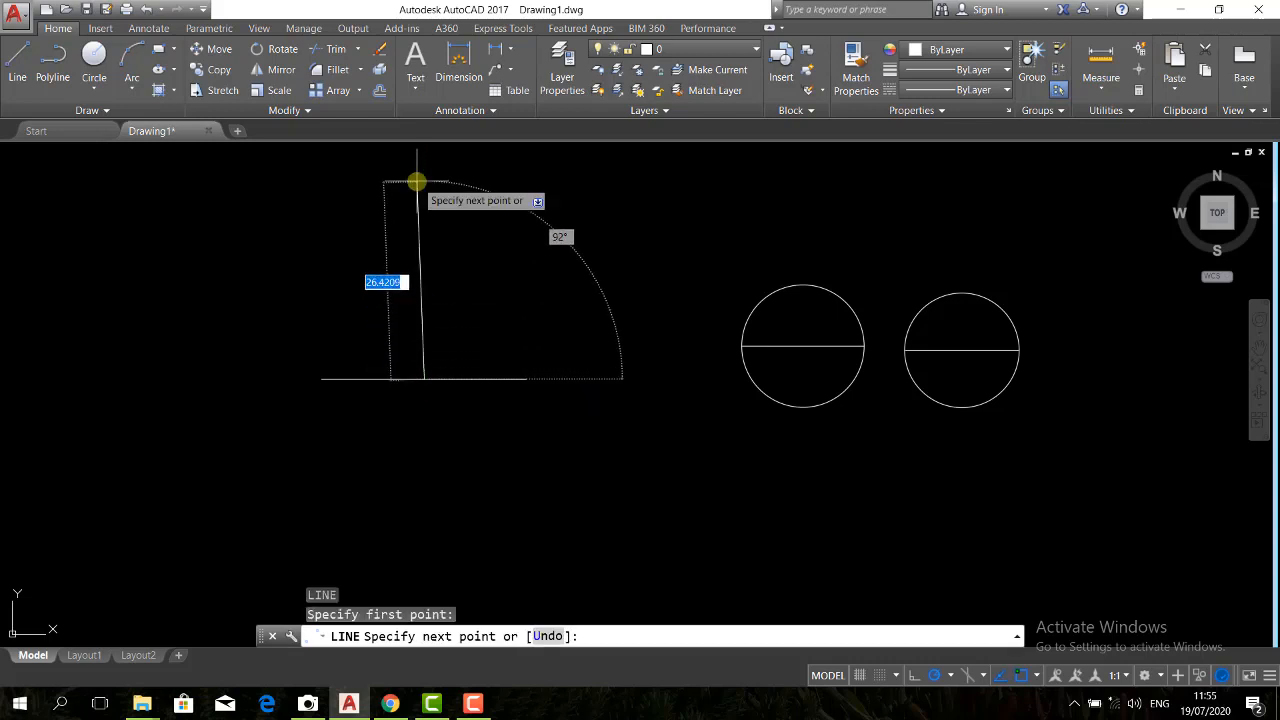
left_click(424, 308)
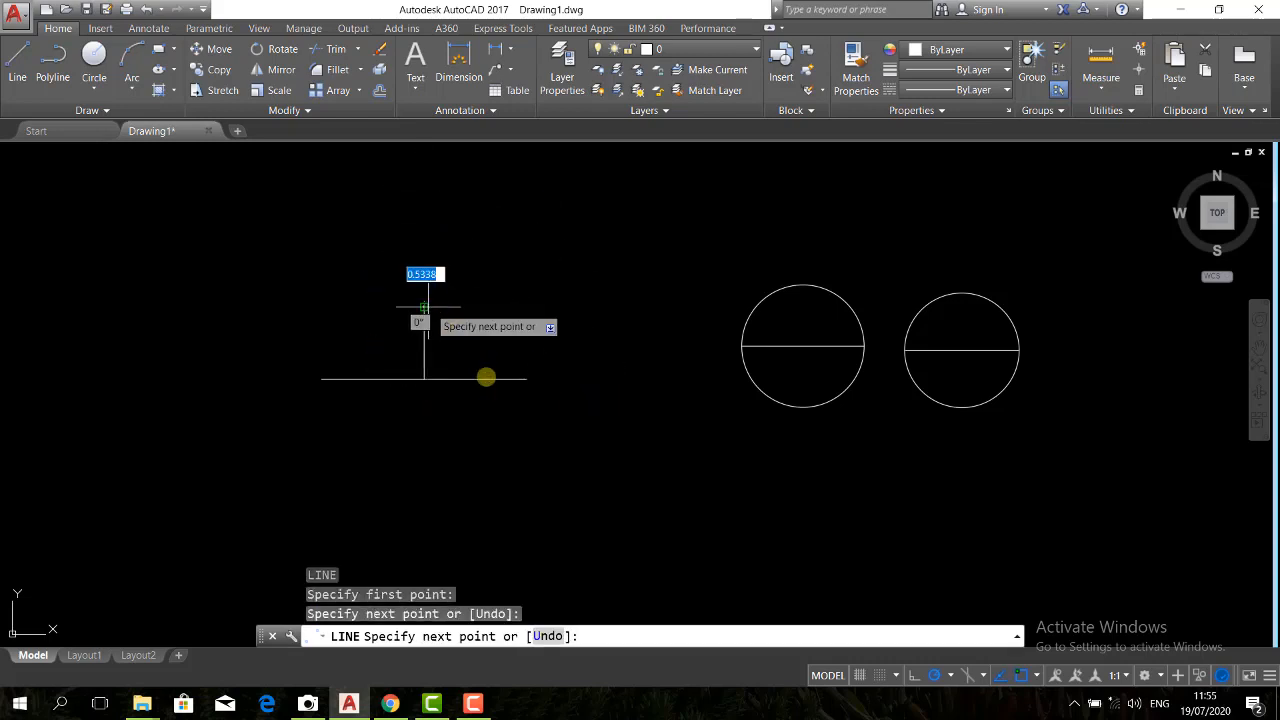
key("Return")
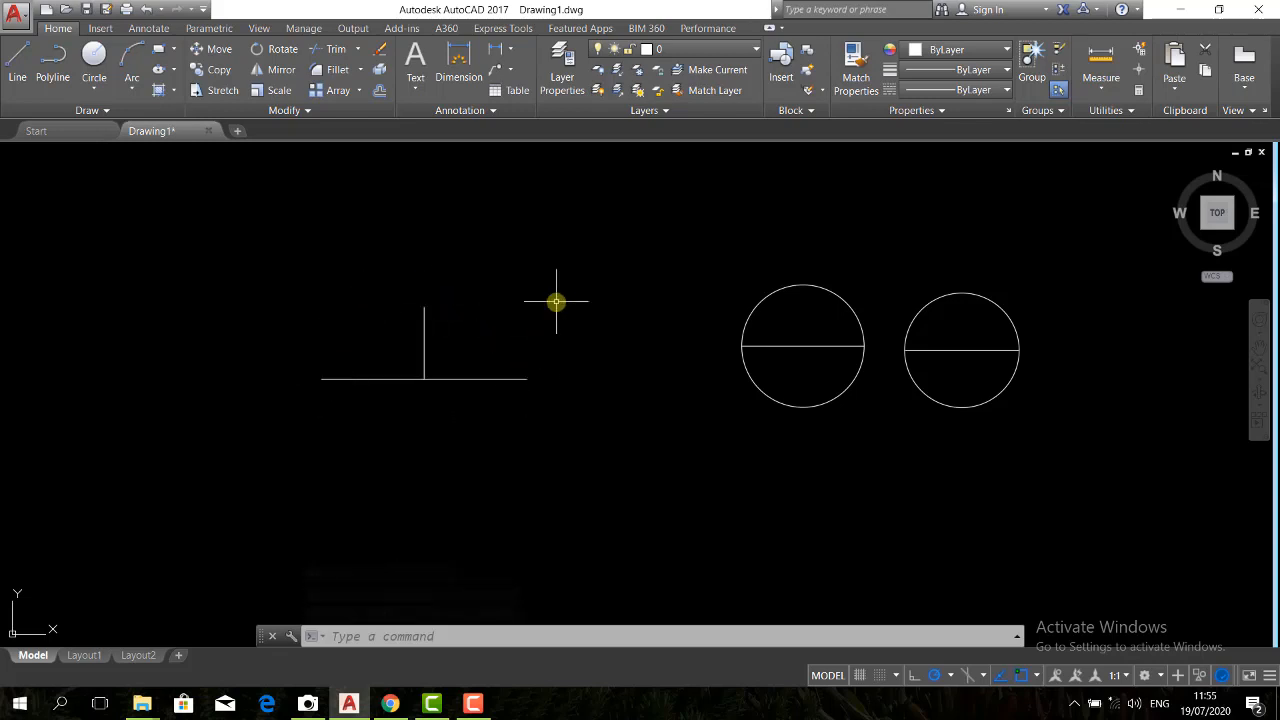
Draw a three-point (3P) circle through the horizontal line's left endpoint, the vertical line's top end and the horizontal line's right endpoint
key("Return")
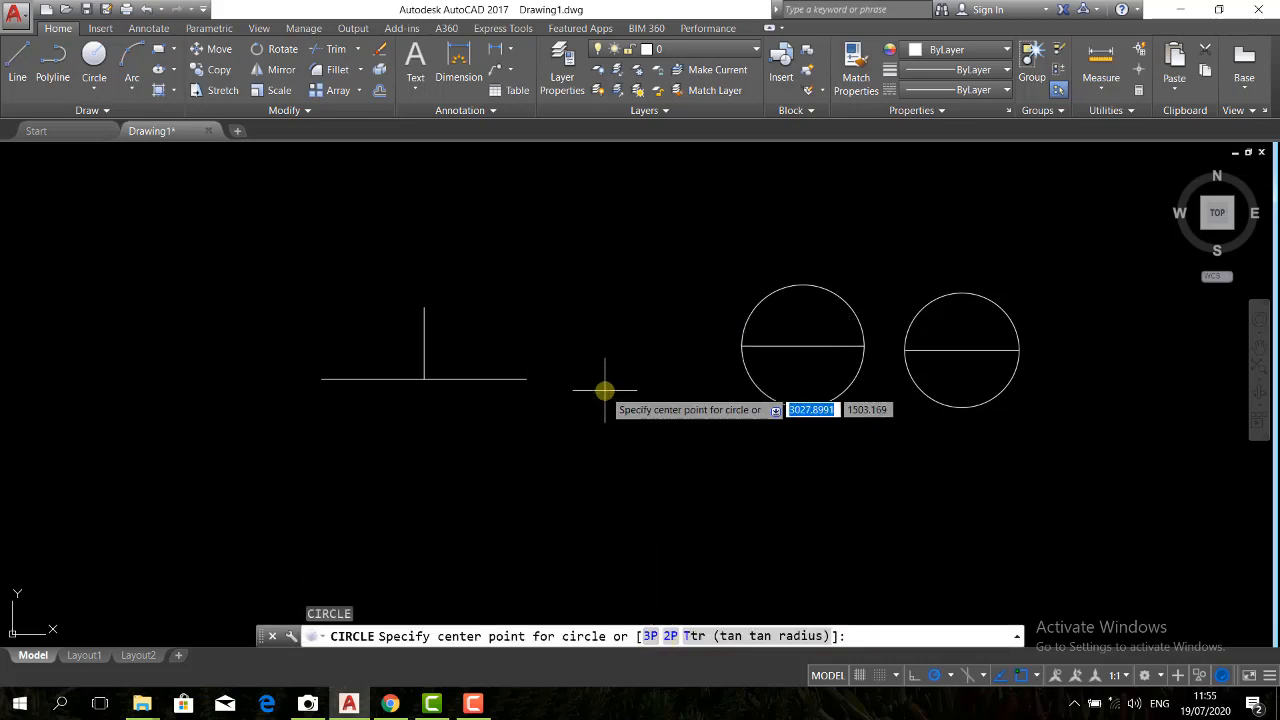
type("3p")
key("Return")
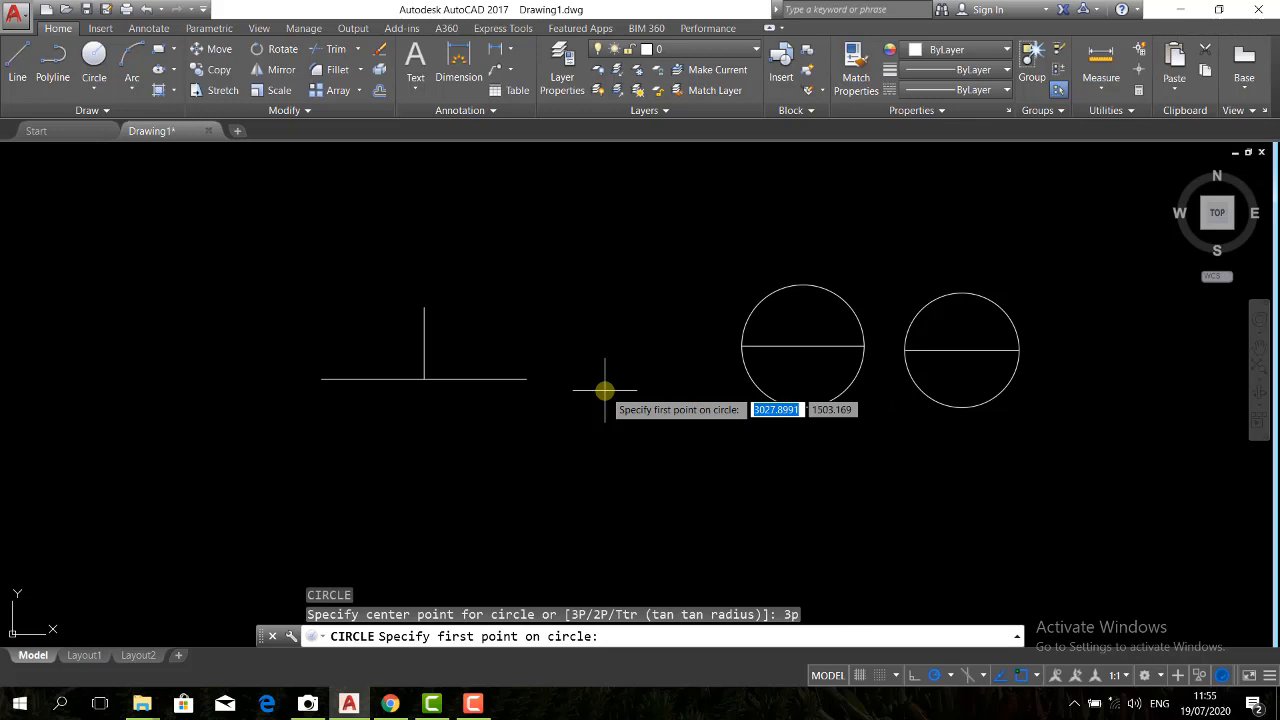
left_click(320, 381)
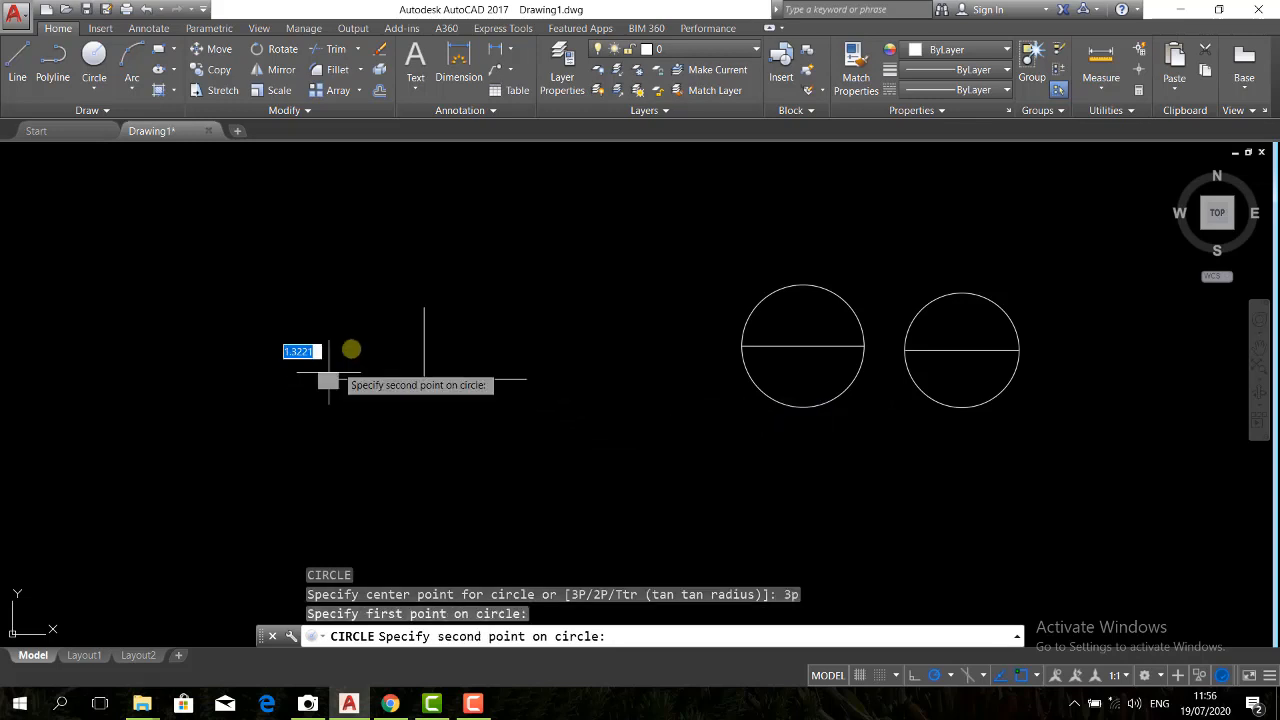
left_click(424, 307)
left_click(527, 379)
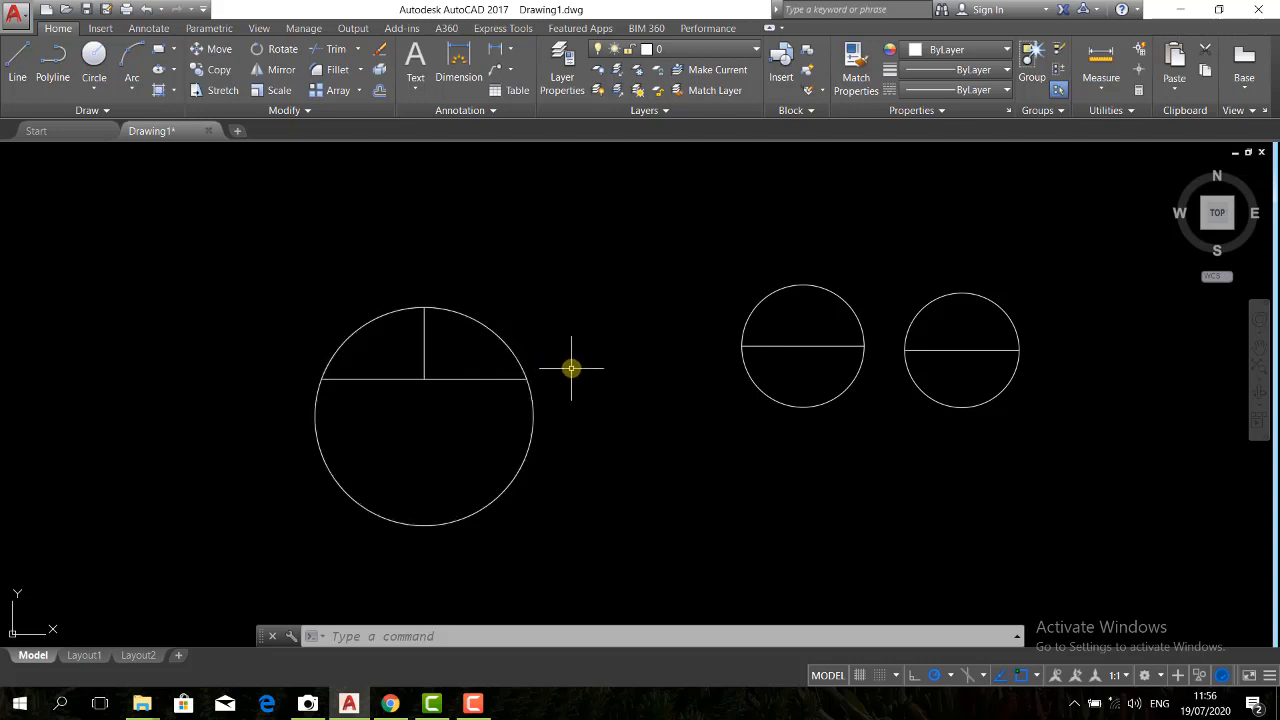
left_click(94, 88)
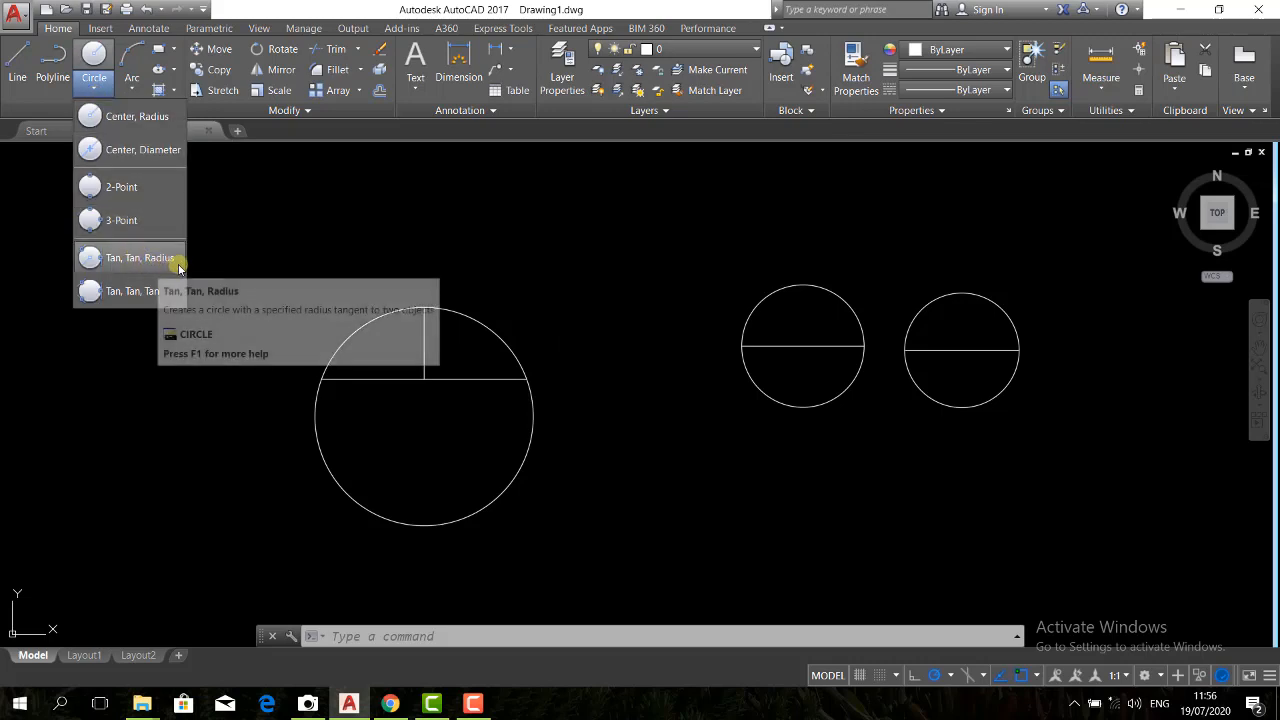
left_click(339, 272)
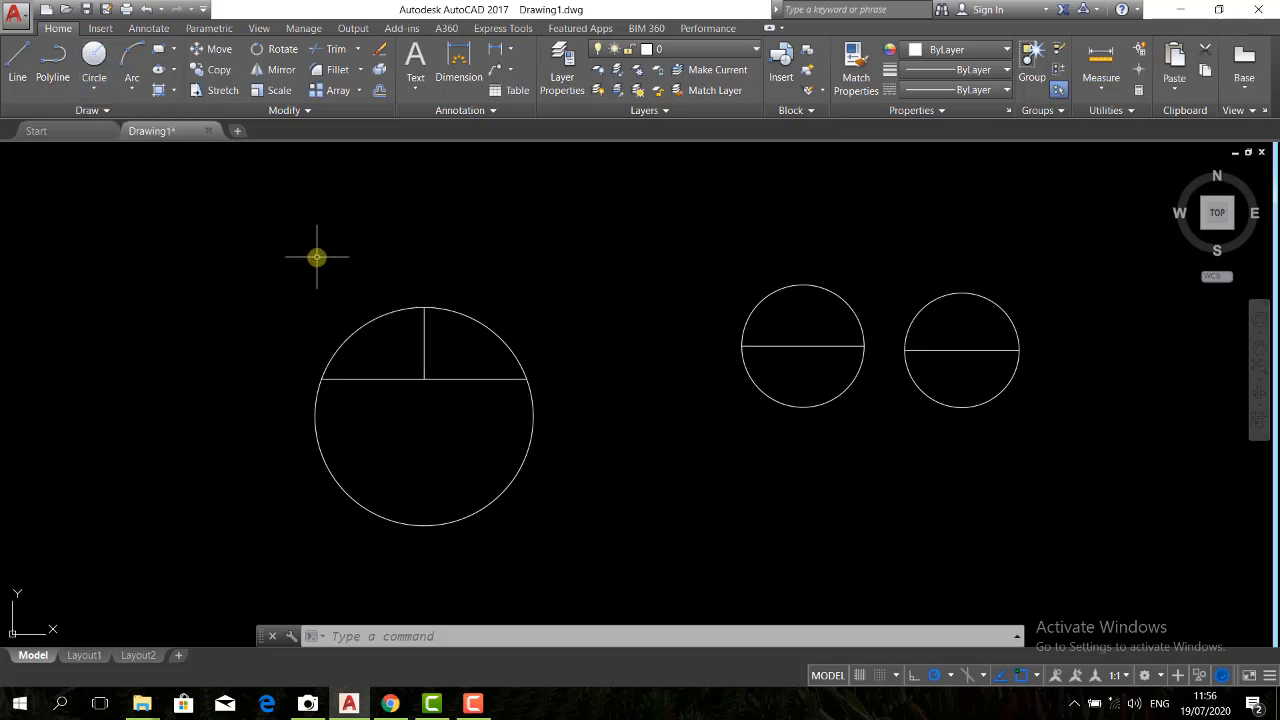
left_click(297, 252)
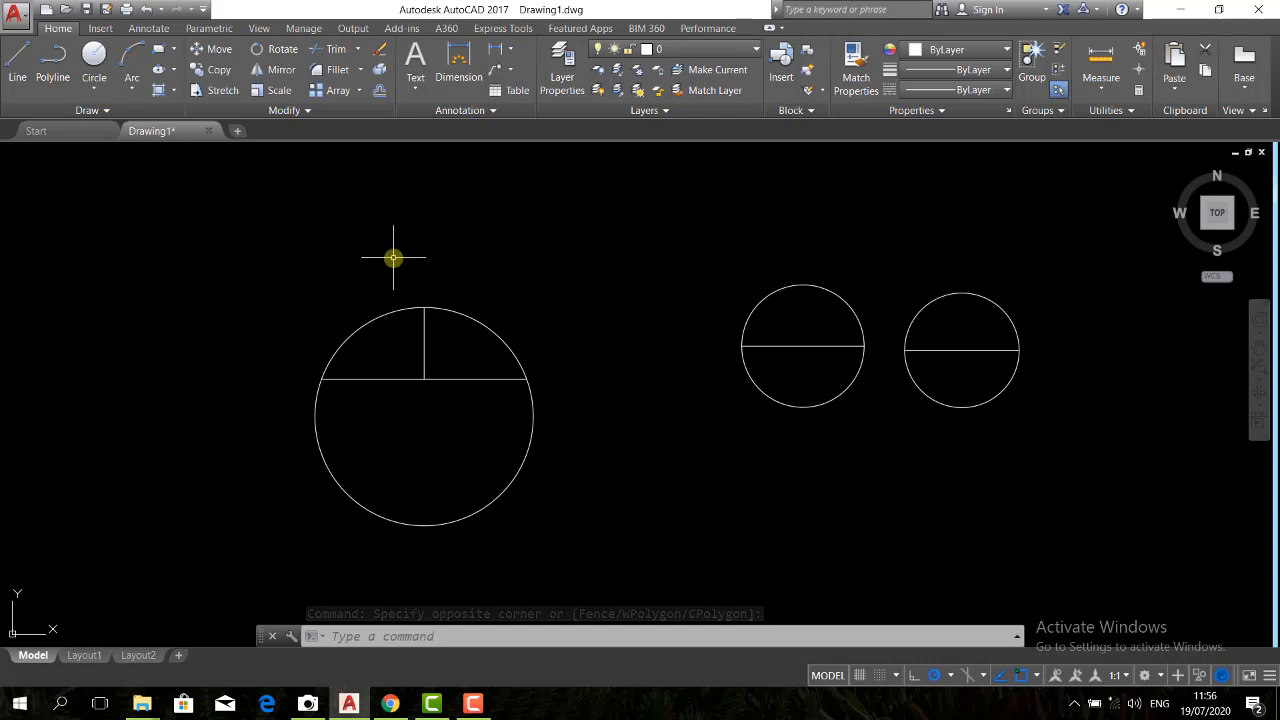
left_click(487, 703)
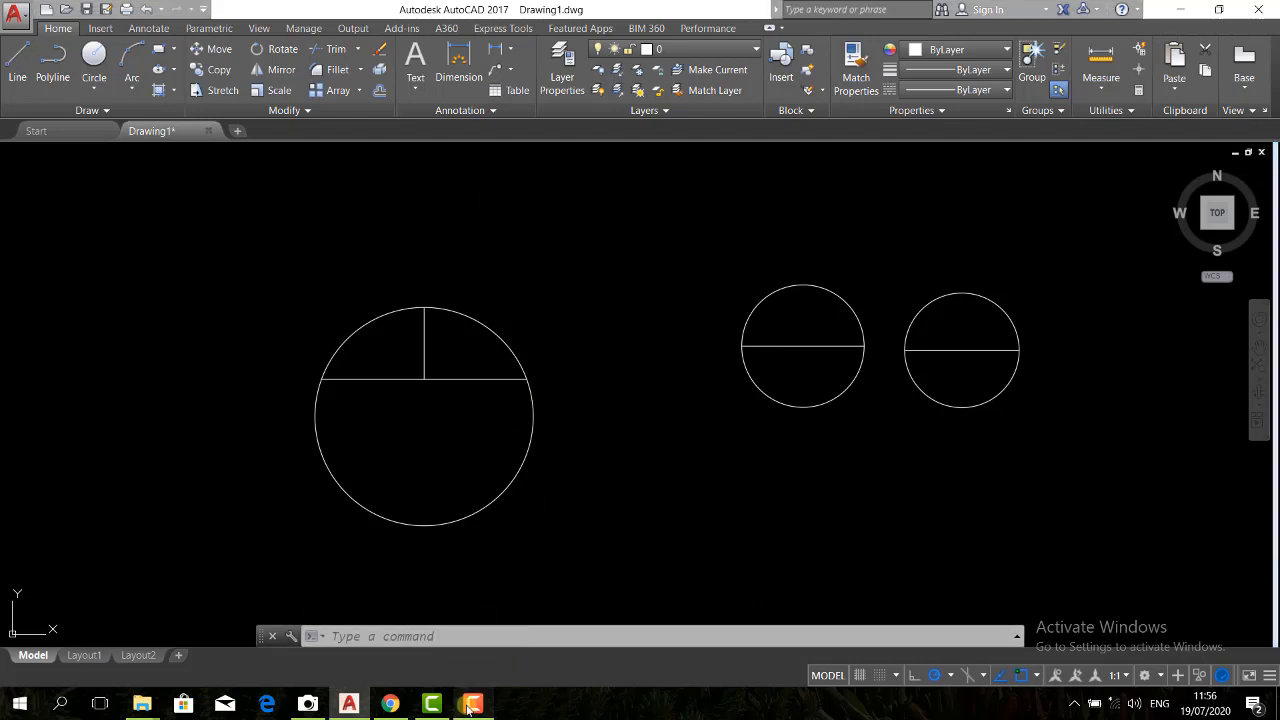
left_click(1252, 638)
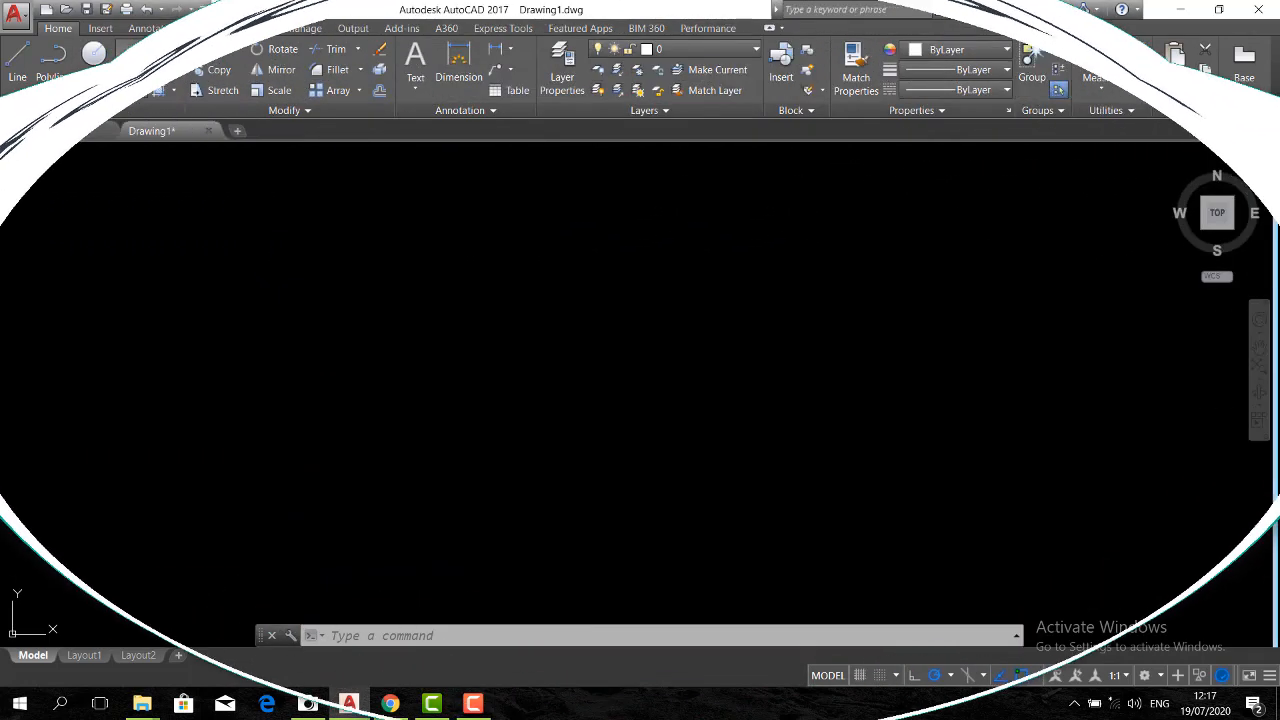
left_click(131, 90)
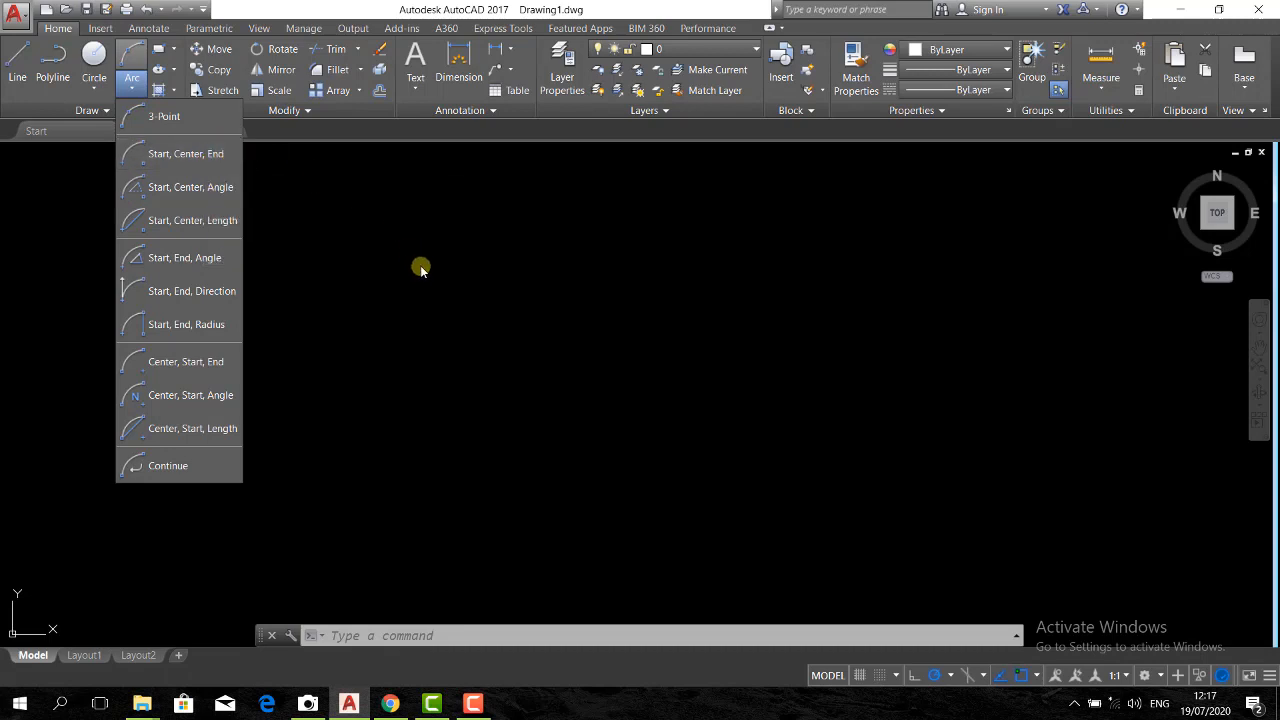
left_click(361, 250)
left_click(383, 313)
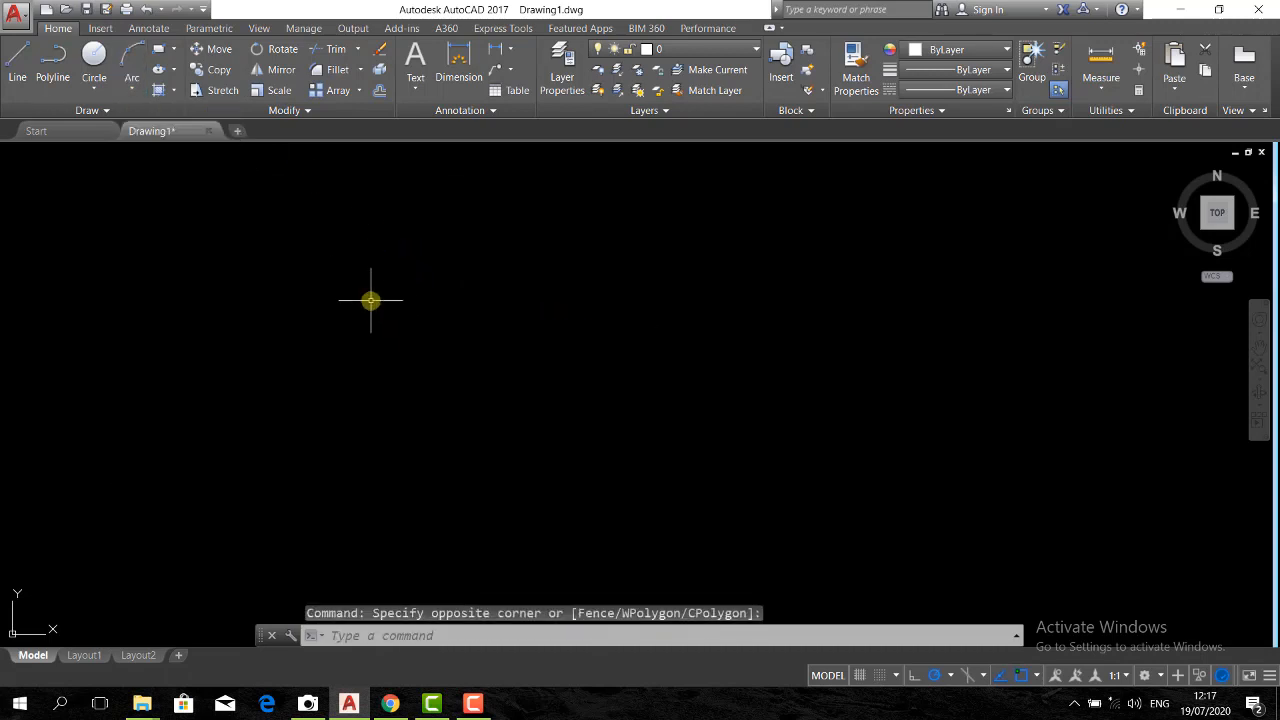
Draw a horizontal line across the middle of the empty drawing area
type("l")
key("Return")
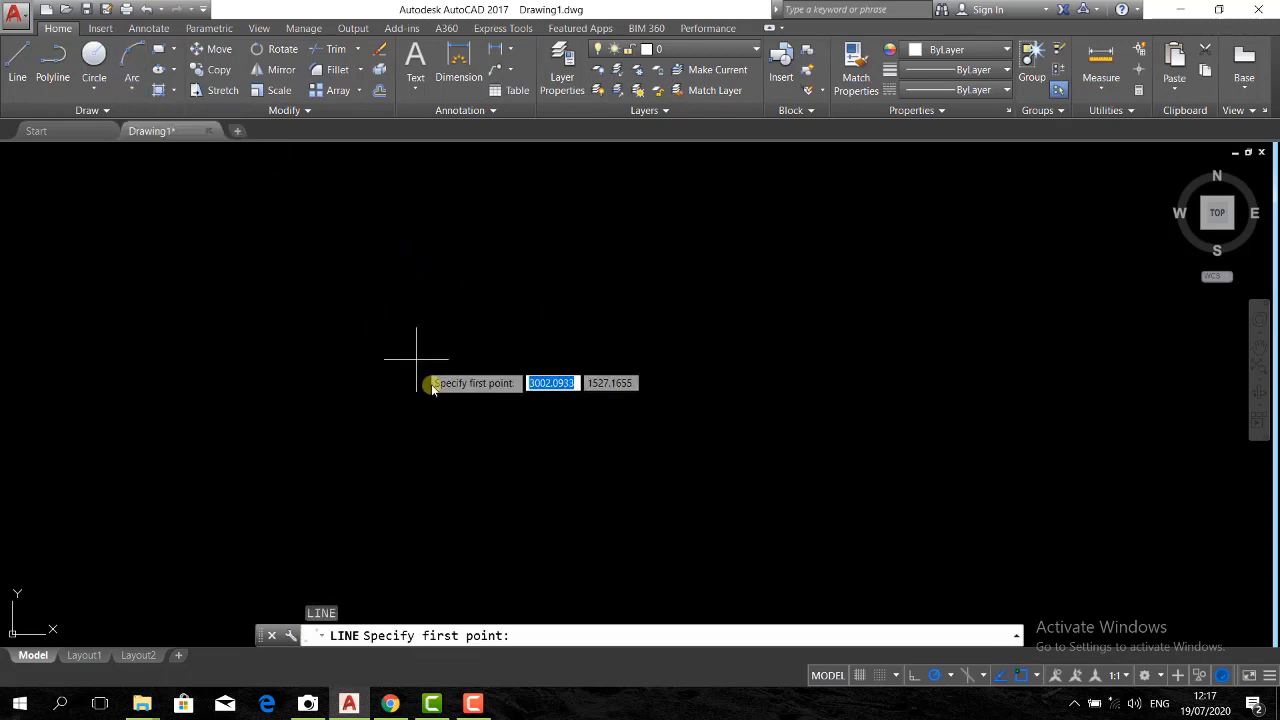
left_click(349, 408)
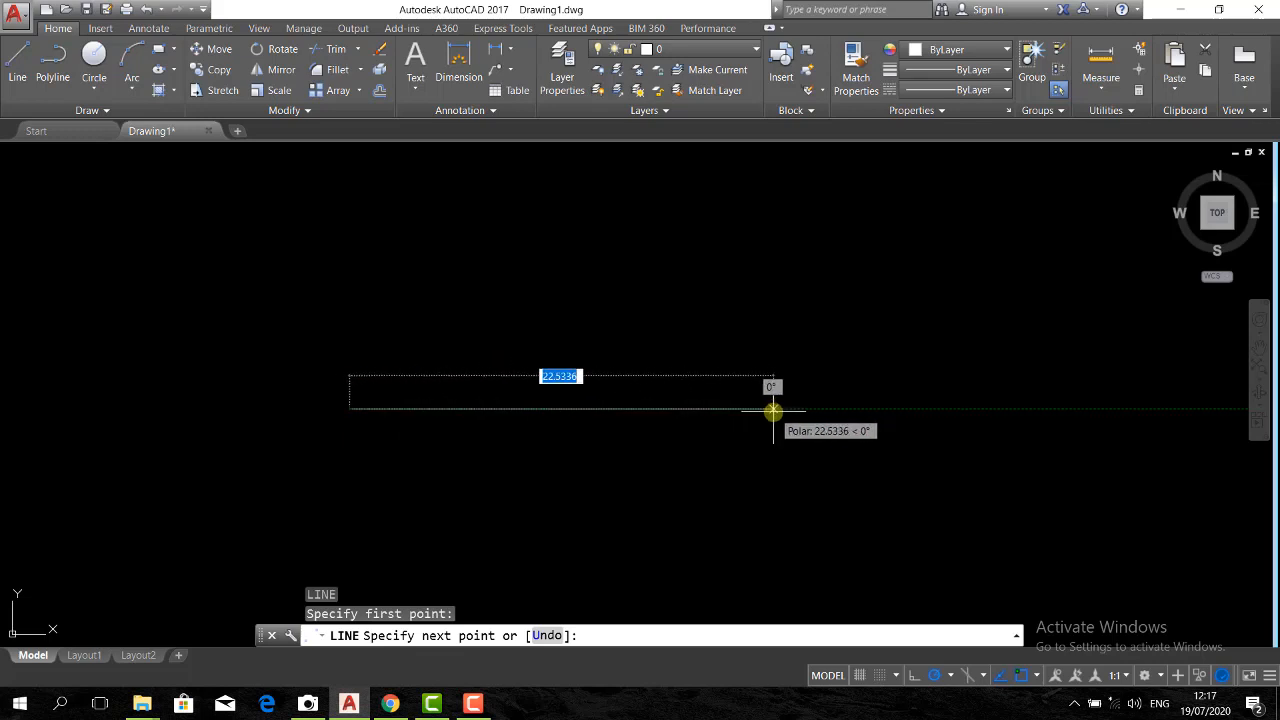
left_click(696, 408)
key("Return")
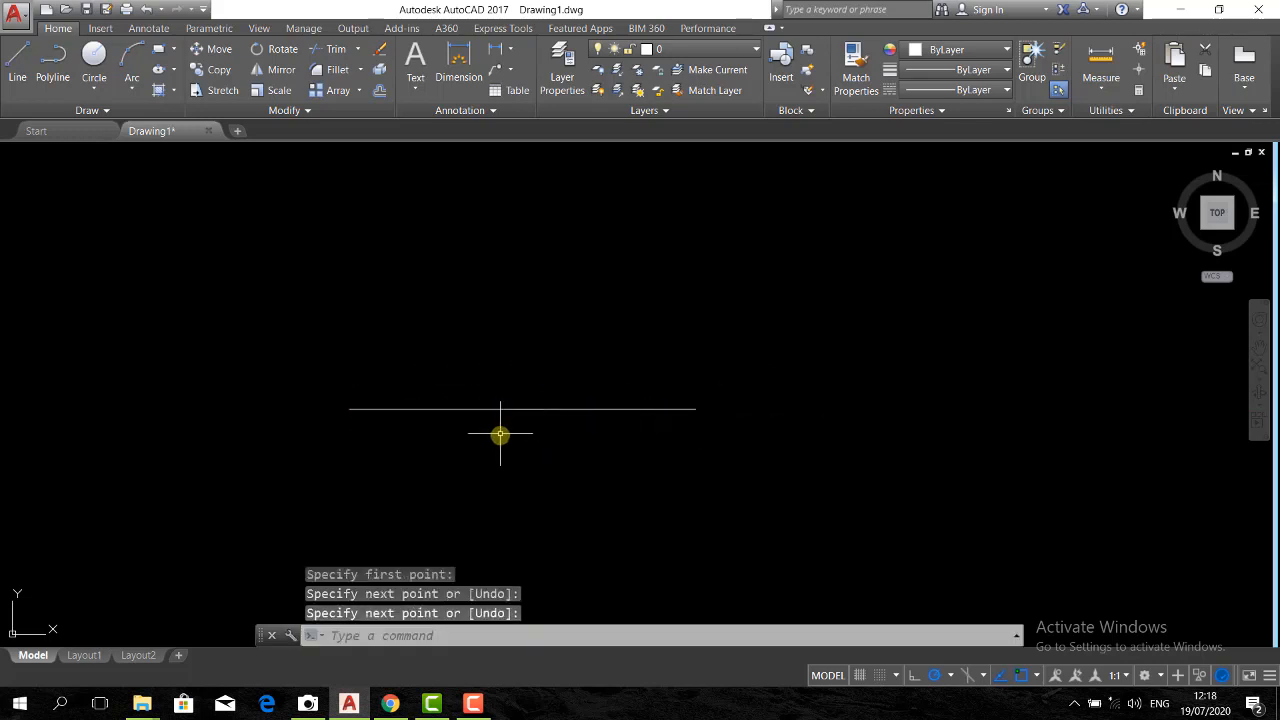
Draw a short vertical line straight up from the horizontal line's midpoint
type("l")
key("Return")
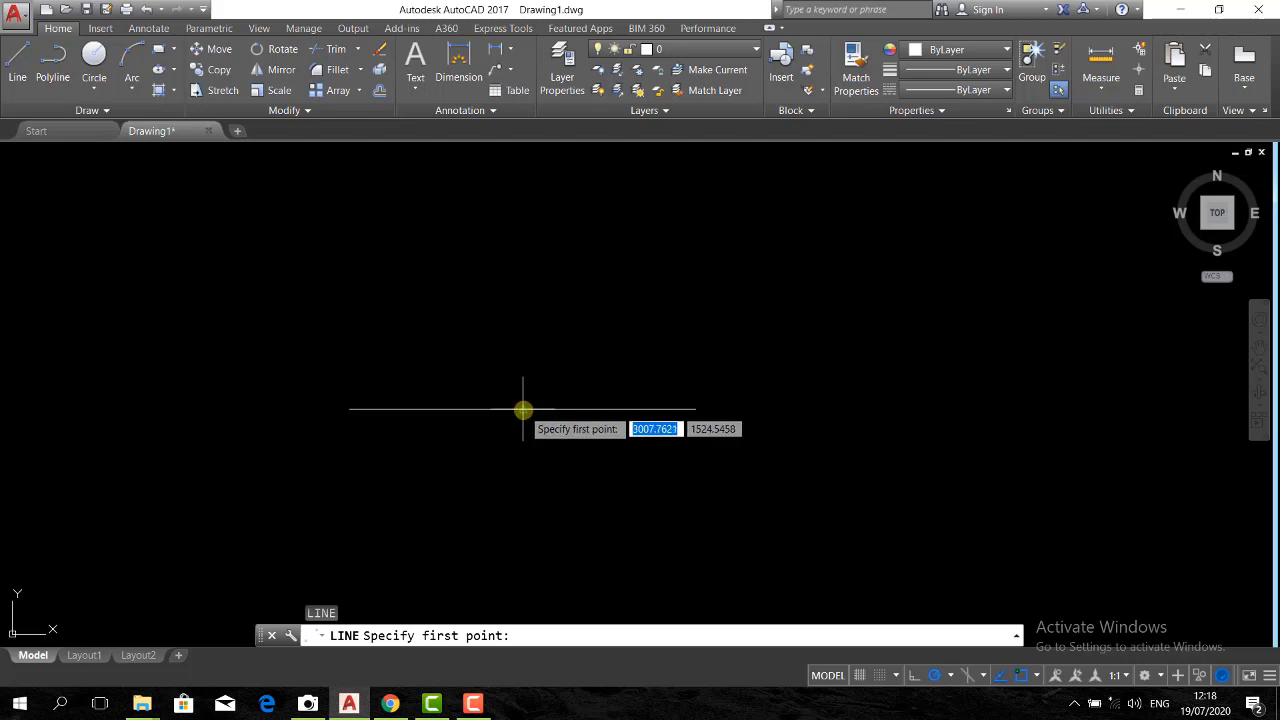
left_click(523, 409)
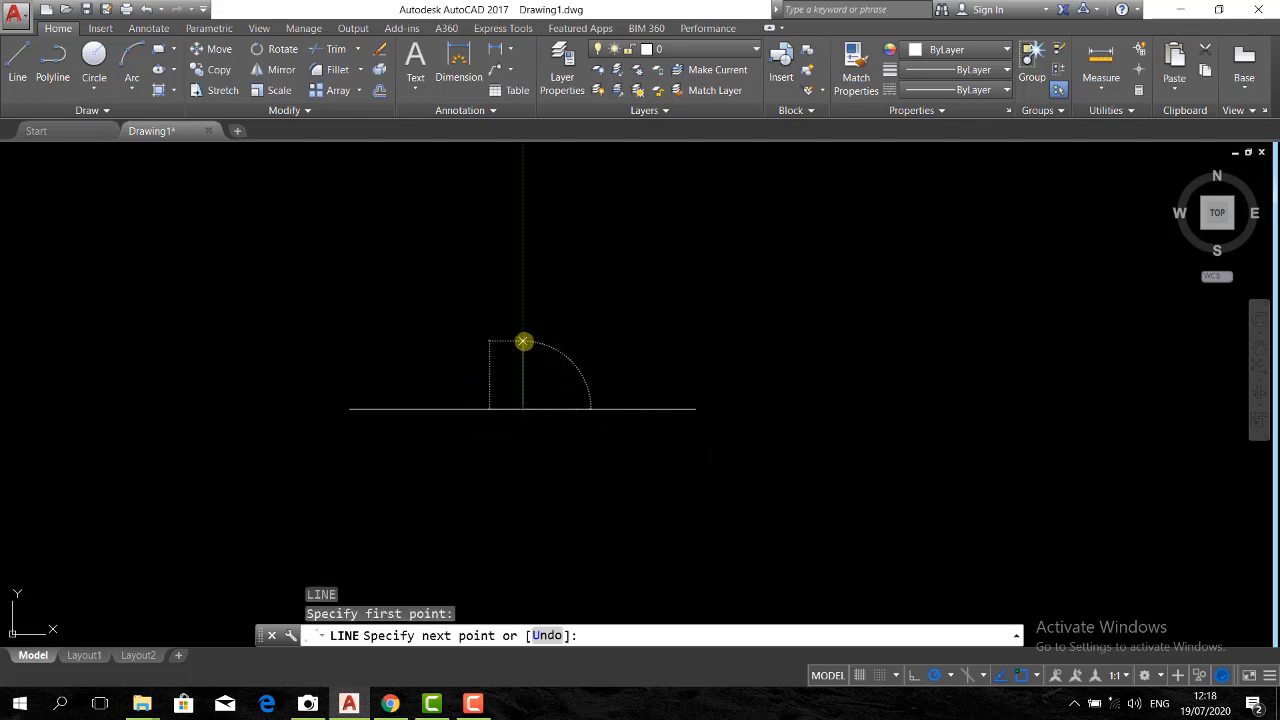
left_click(523, 342)
key("Return")
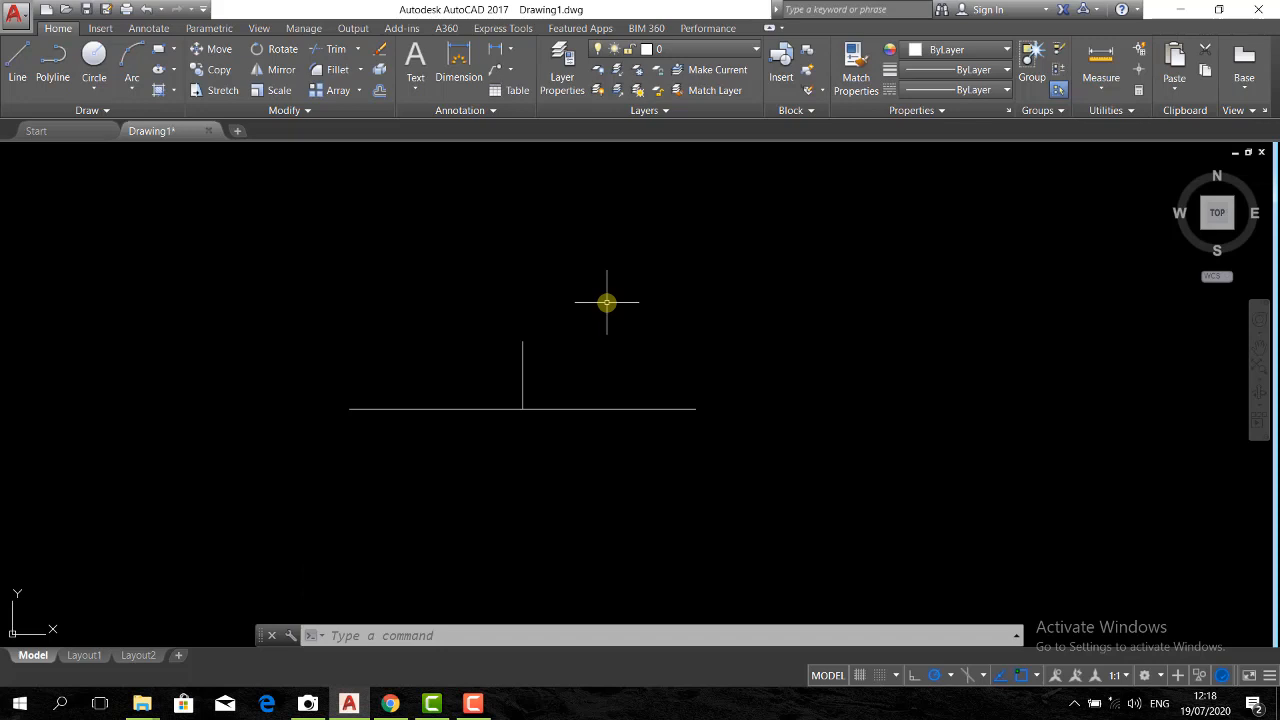
Draw a three-point arc from the horizontal line's left endpoint through the vertical line's top end to the right endpoint
key("Return")
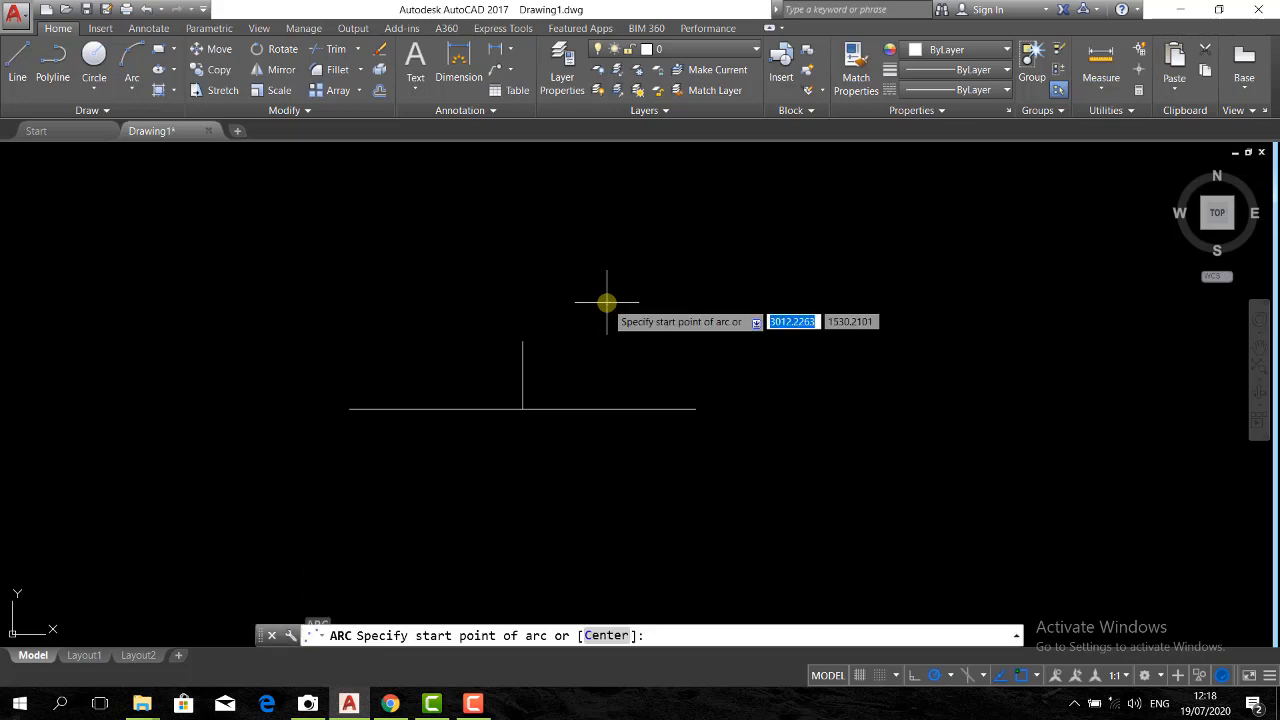
left_click(348, 409)
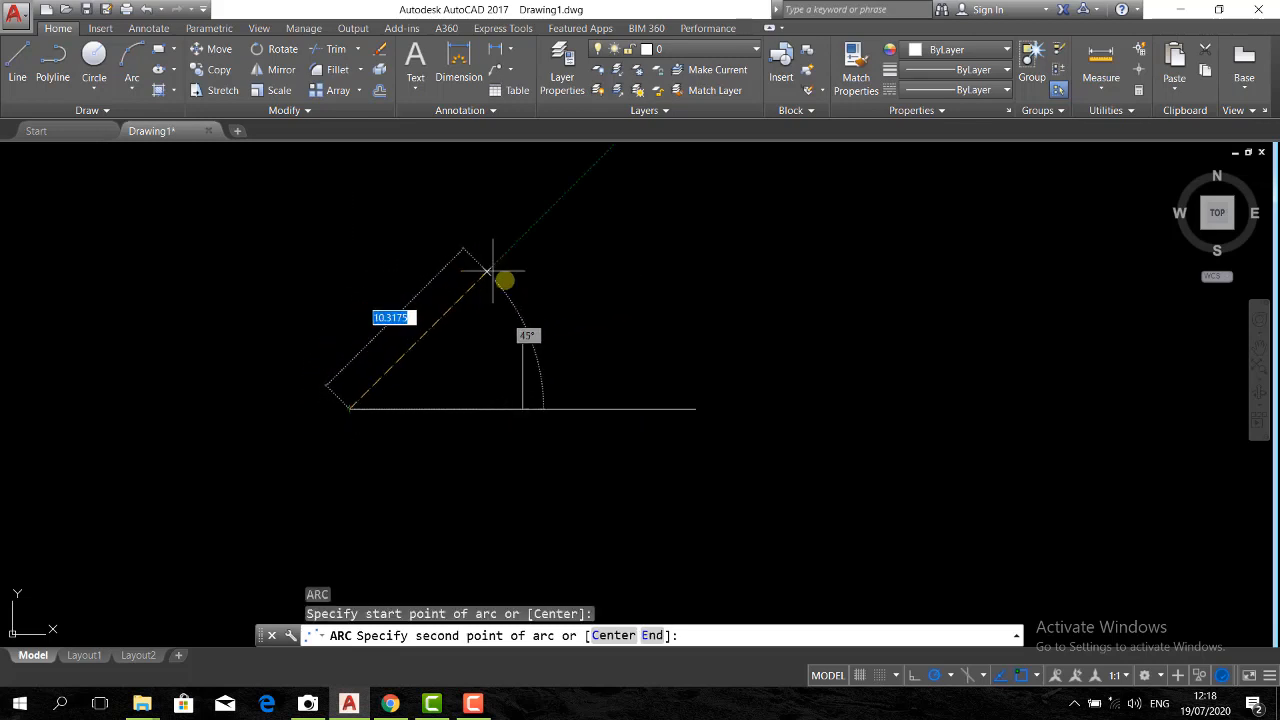
left_click(522, 343)
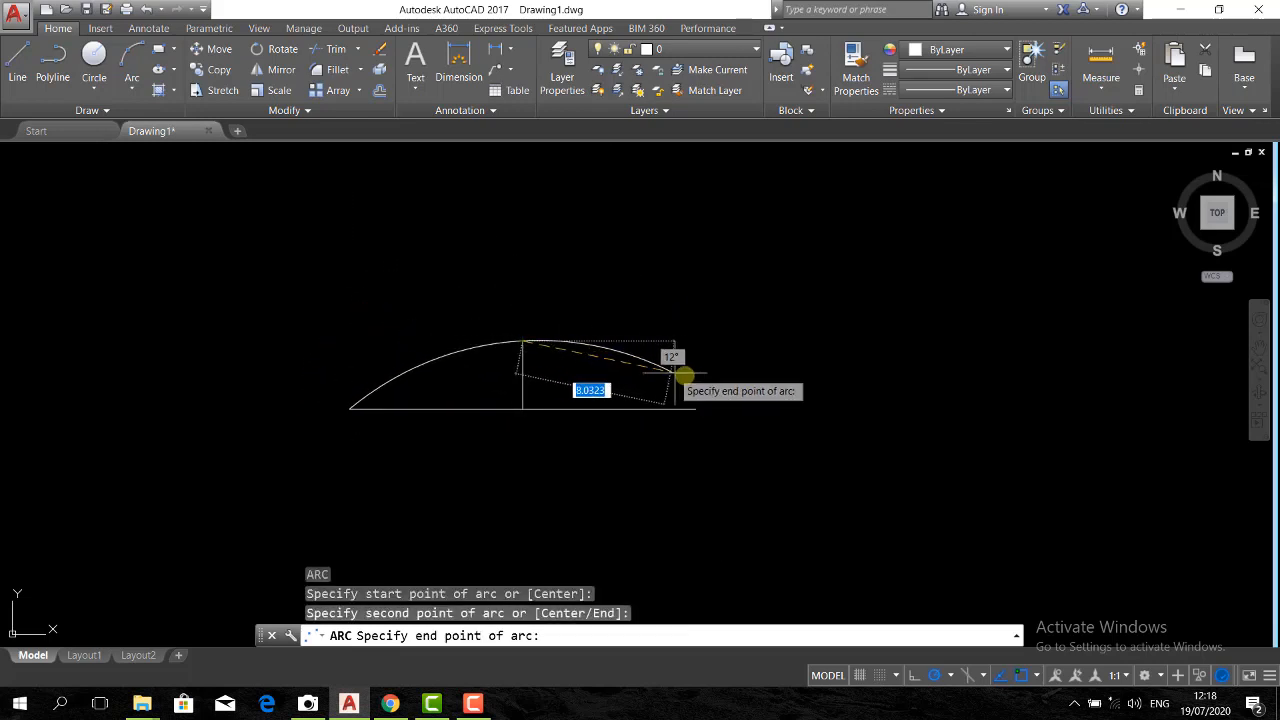
left_click(695, 408)
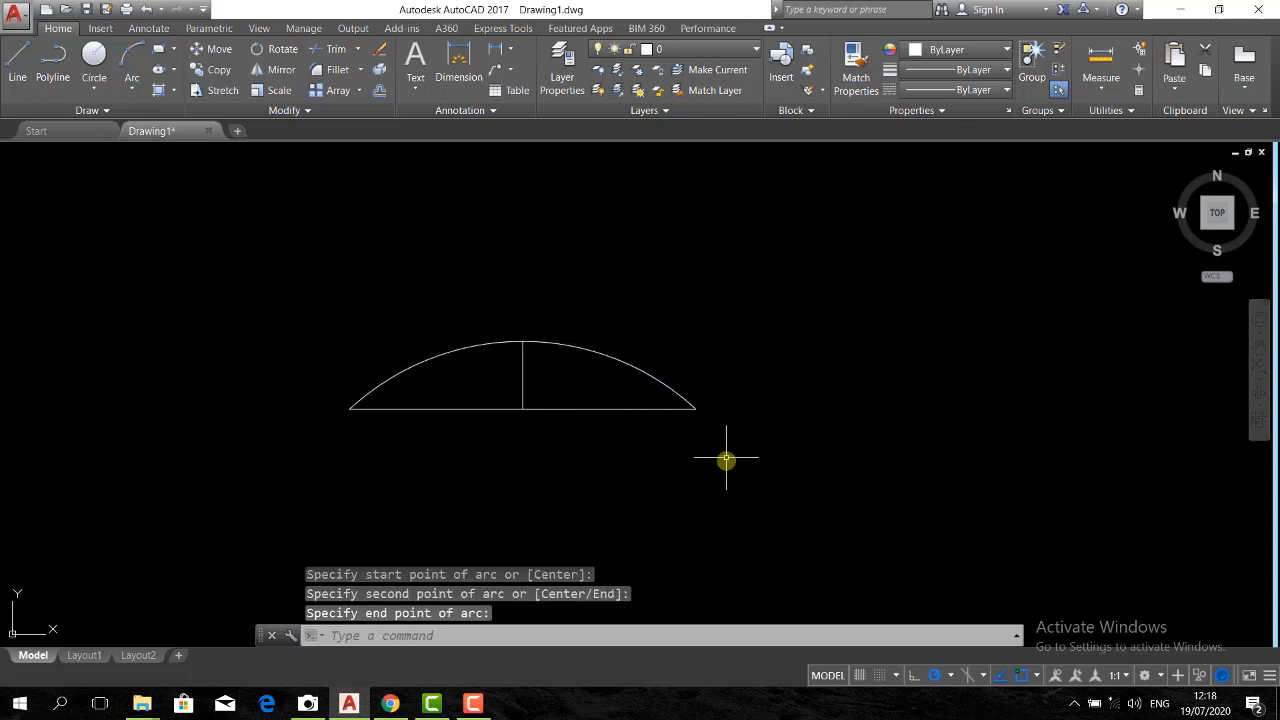
Copy the horizontal and vertical lines, without the arc, to the empty space on their right
left_click(589, 460)
left_click(500, 394)
type("co")
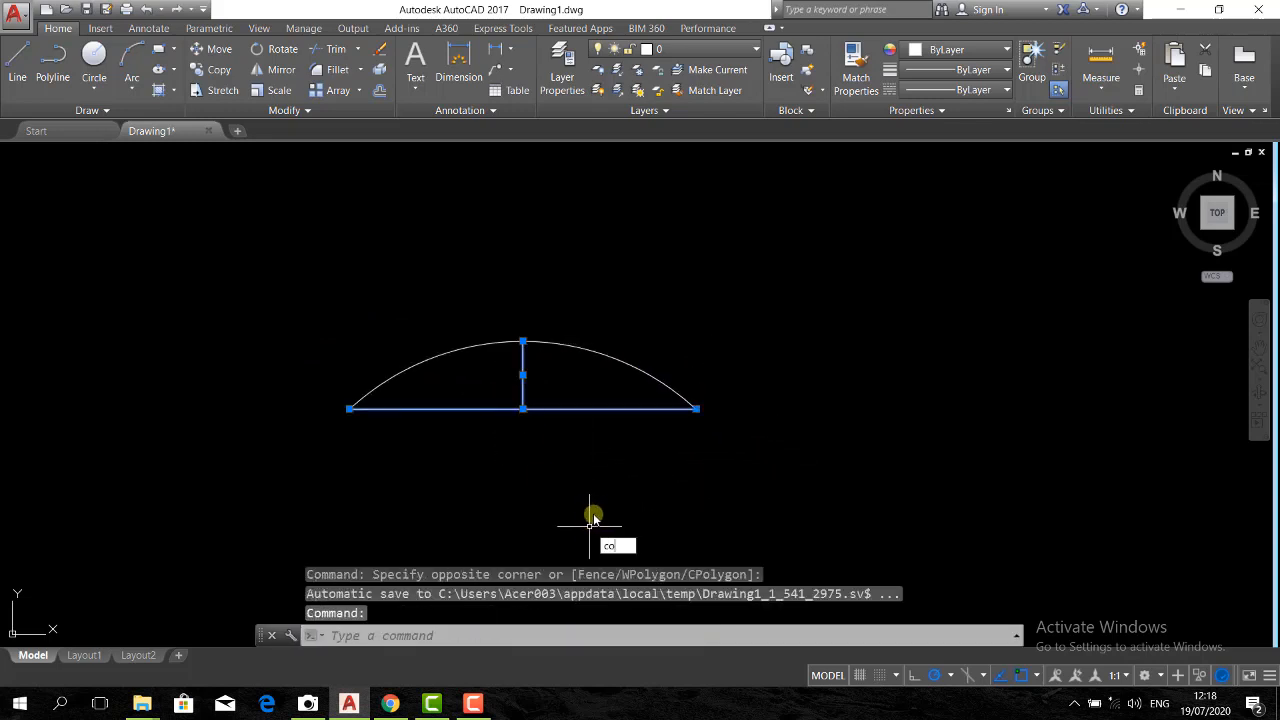
key("Return")
left_click(579, 490)
left_click(1006, 493)
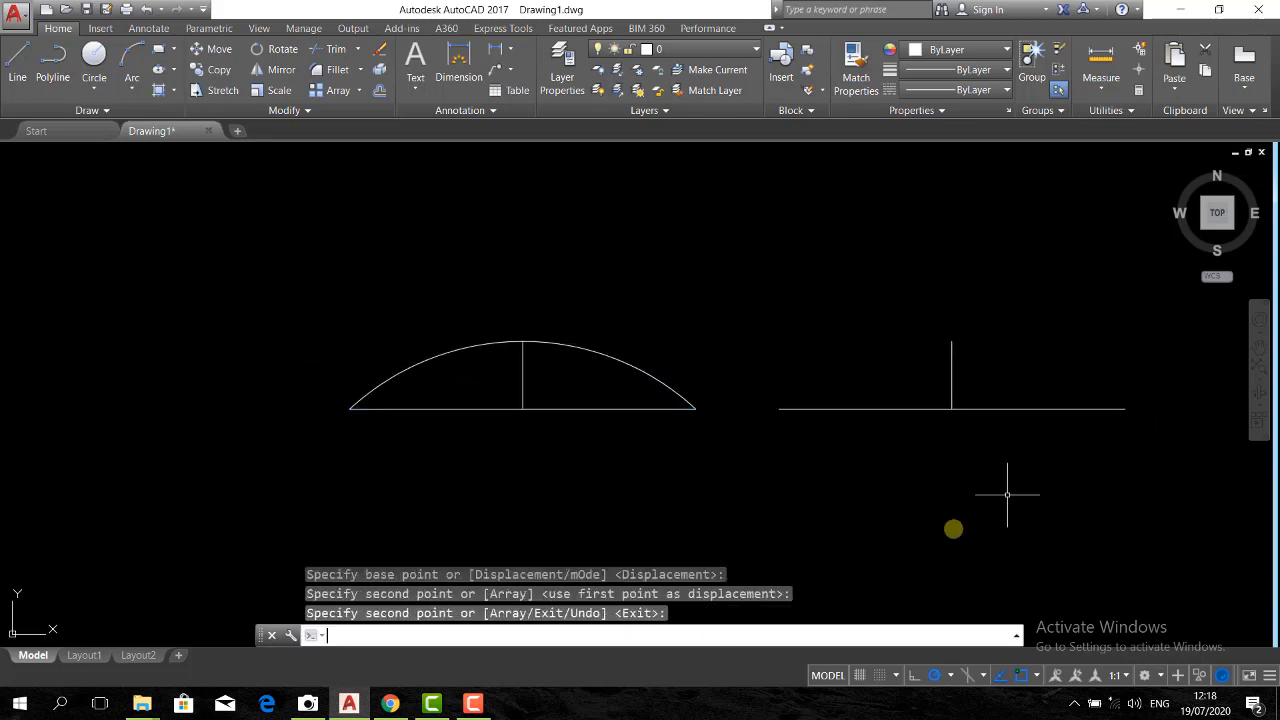
key("Return")
Draw a three-point arc over the copied lines, from the right endpoint through the vertical line's top end to the left endpoint
type("a")
key("Return")
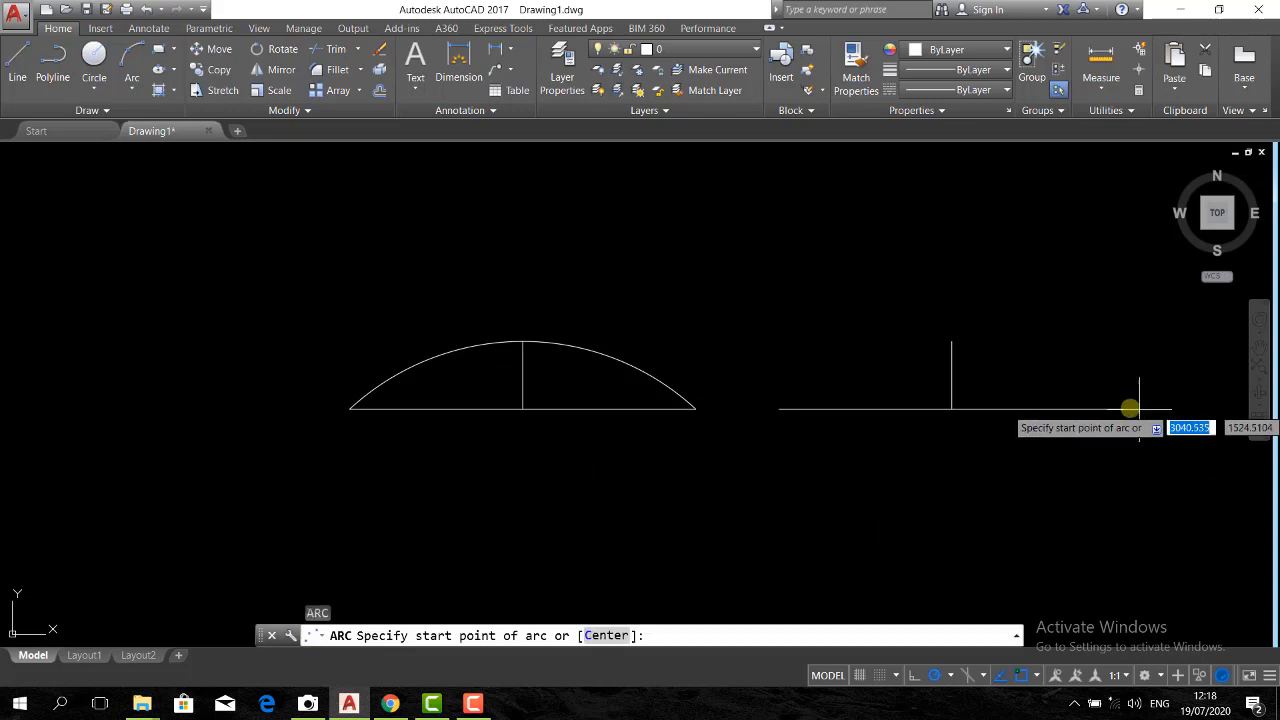
left_click(1125, 408)
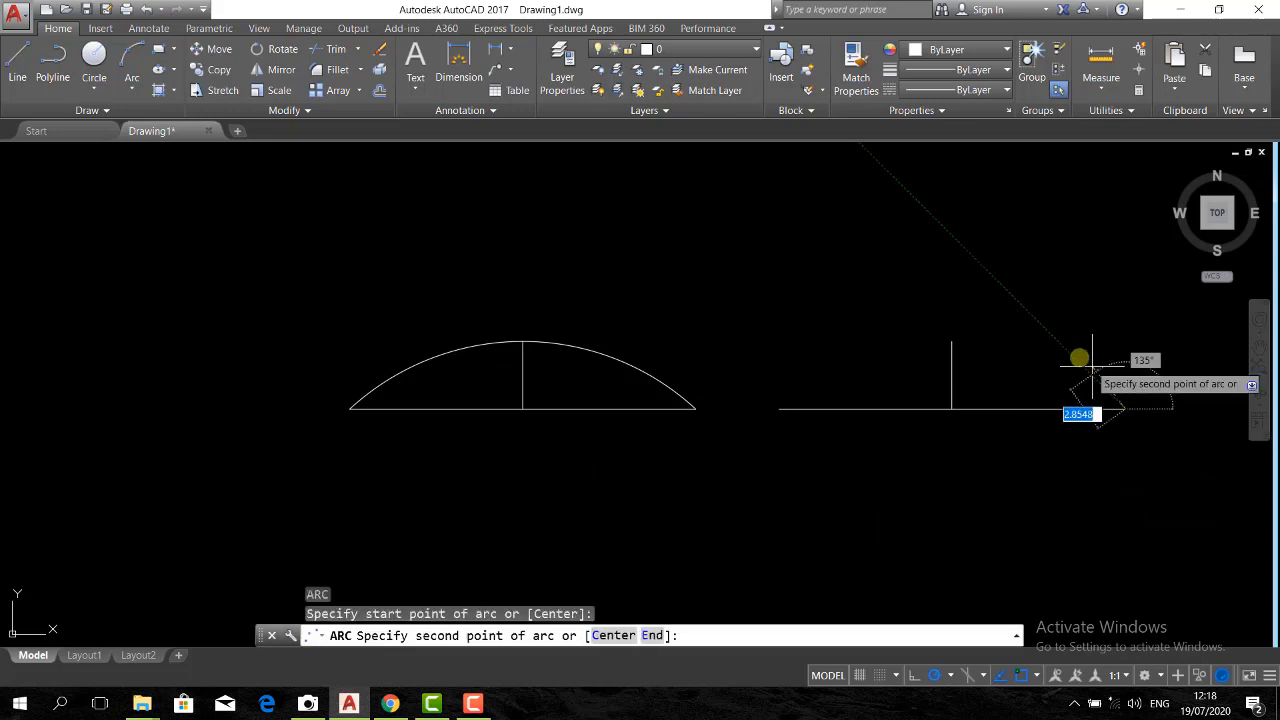
left_click(951, 342)
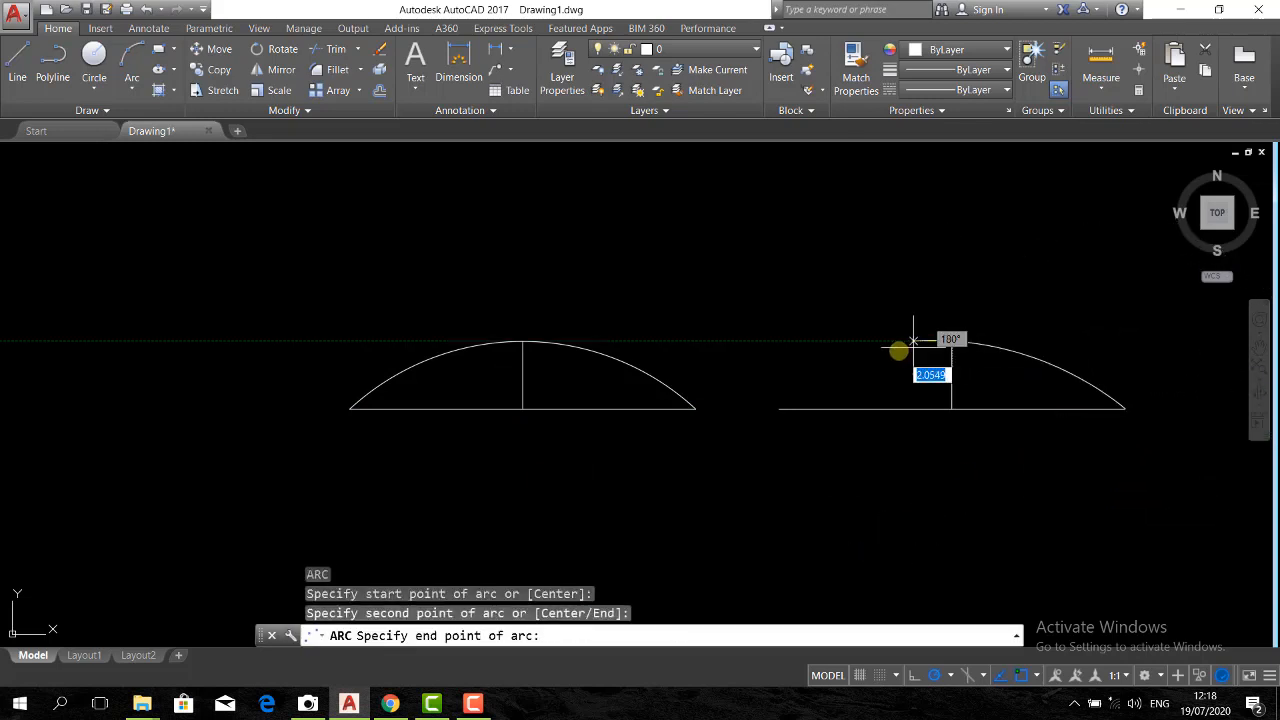
left_click(779, 408)
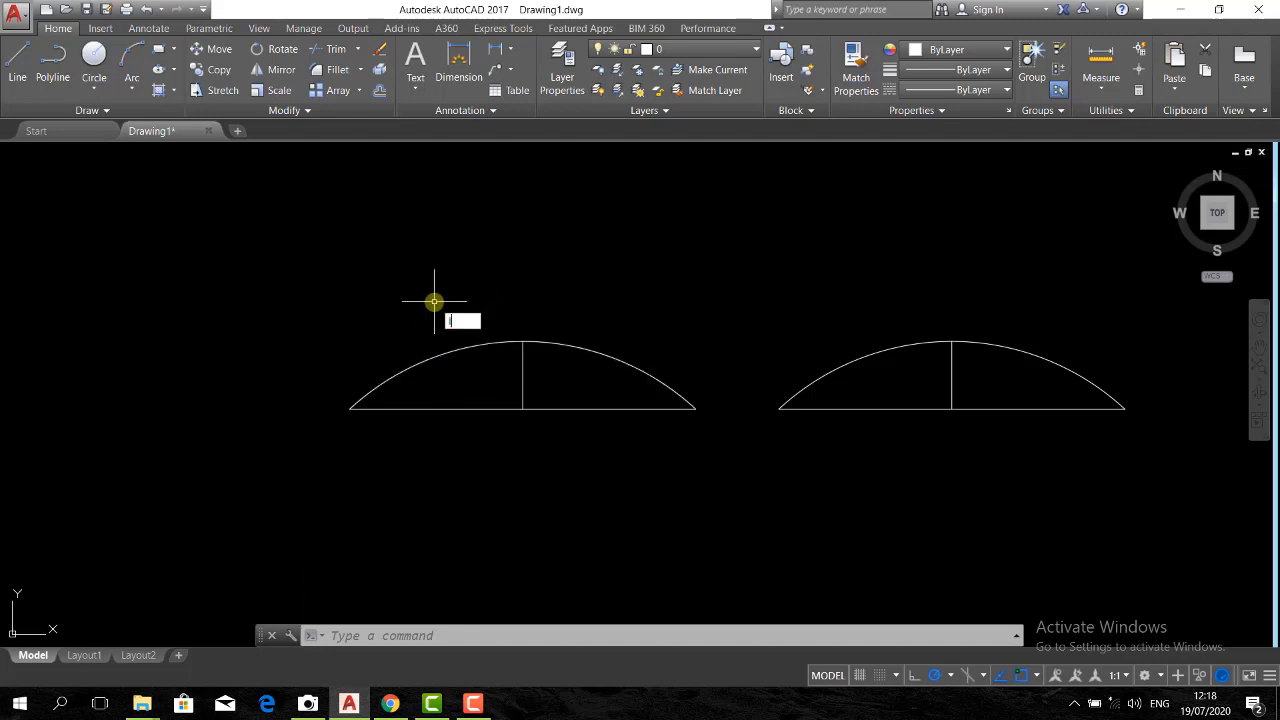
Draw an L-shape at the drawing's upper left: a line 8 units straight down, continued 8 units to the right
key("Return")
left_click(166, 210)
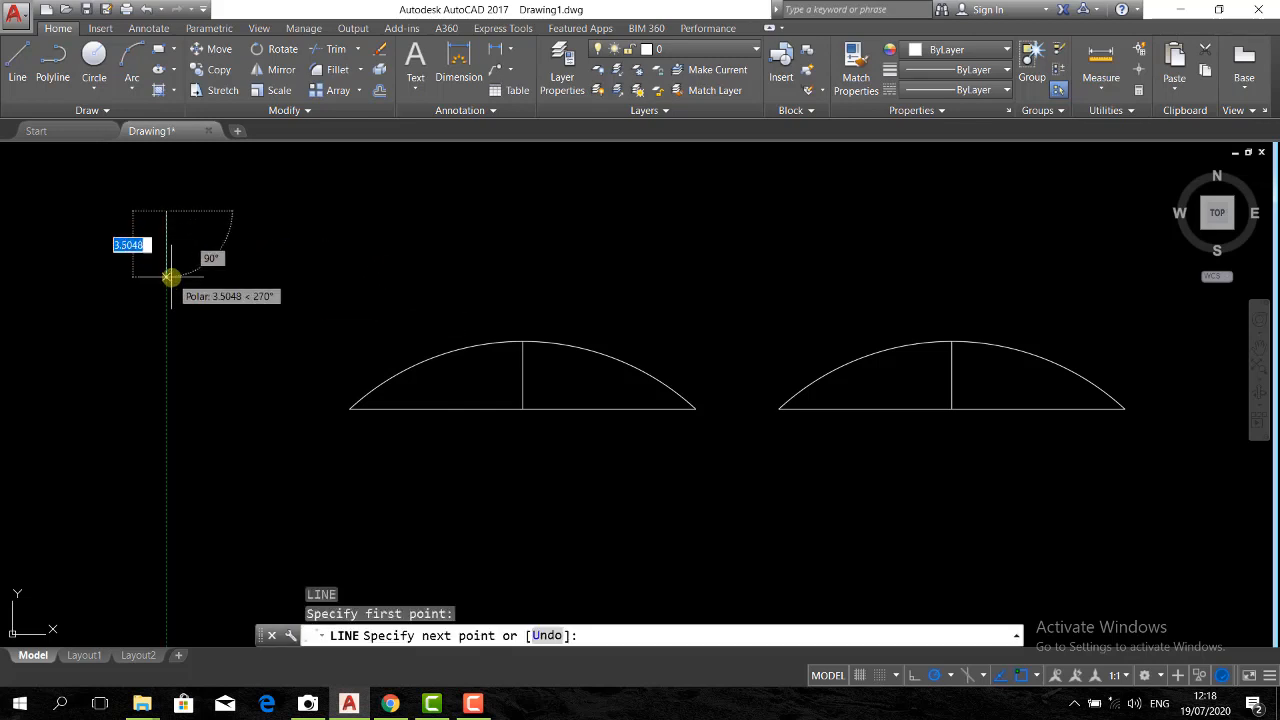
type("8")
key("Return")
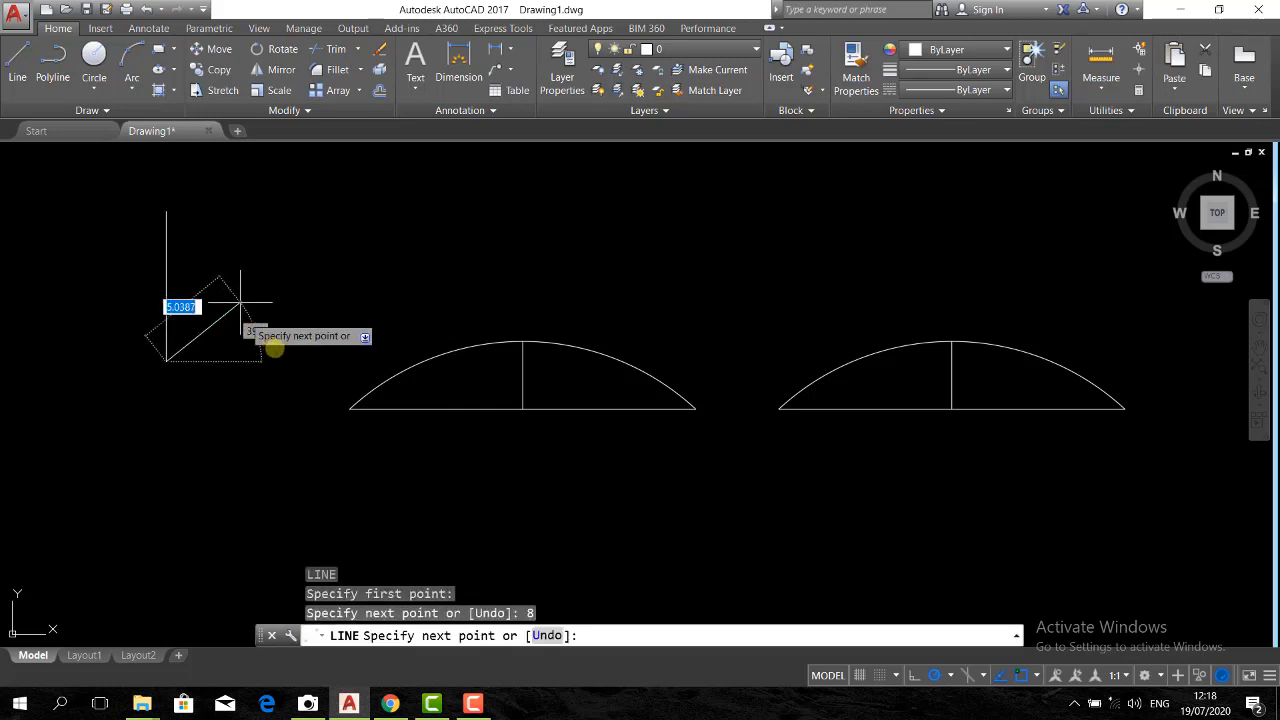
type("8")
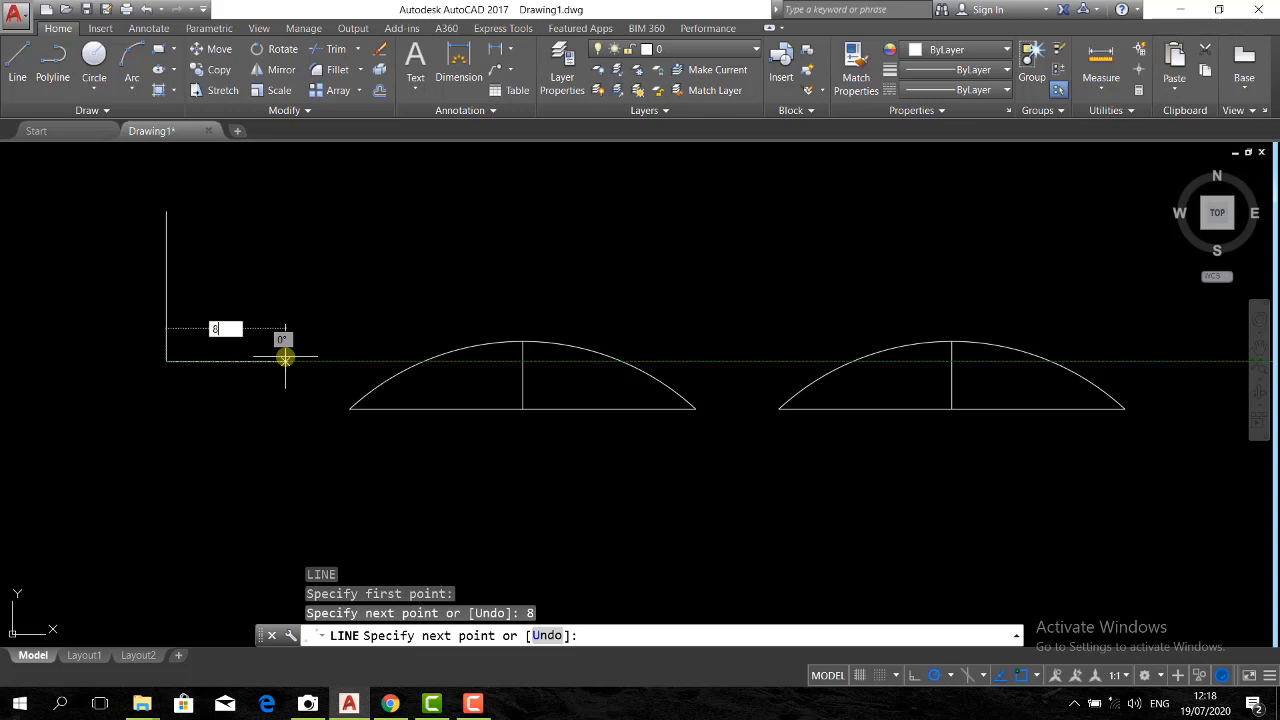
key("Return")
key("Return")
Draw a quarter arc centred on the L-shape's corner between its two free ends, and erase it
middle_click_drag(221, 281, 265, 310)
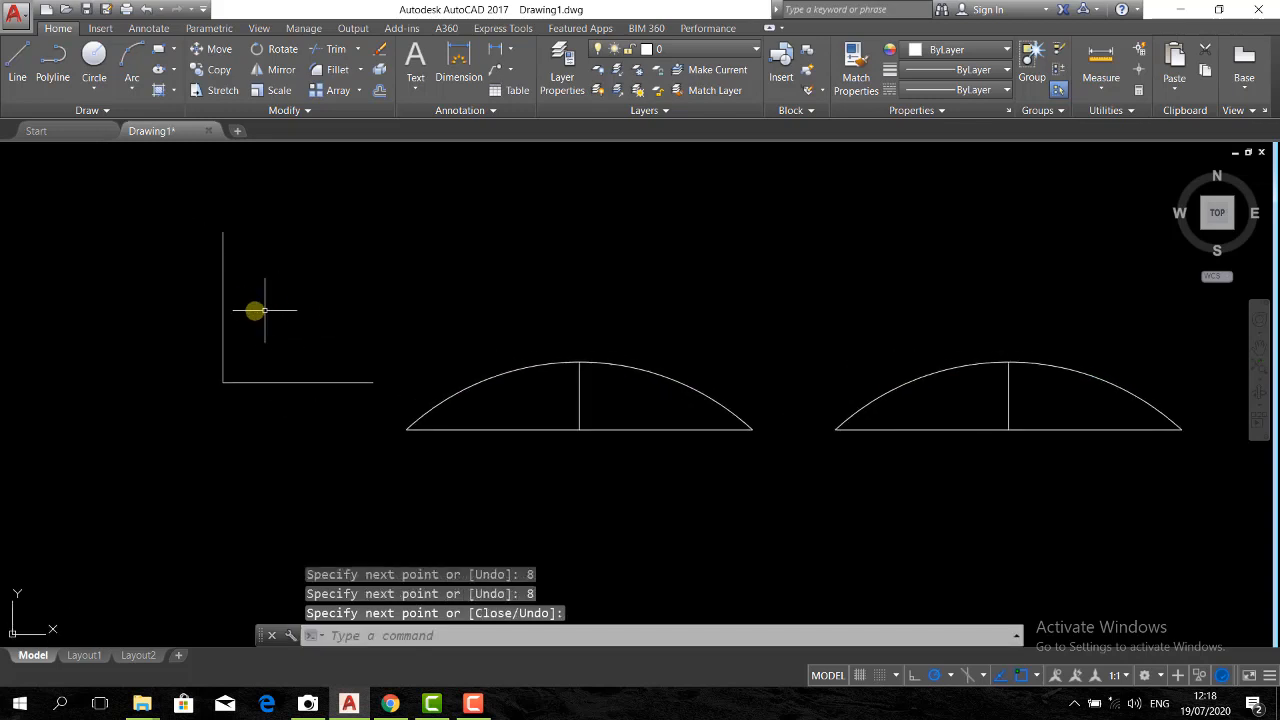
left_click(131, 88)
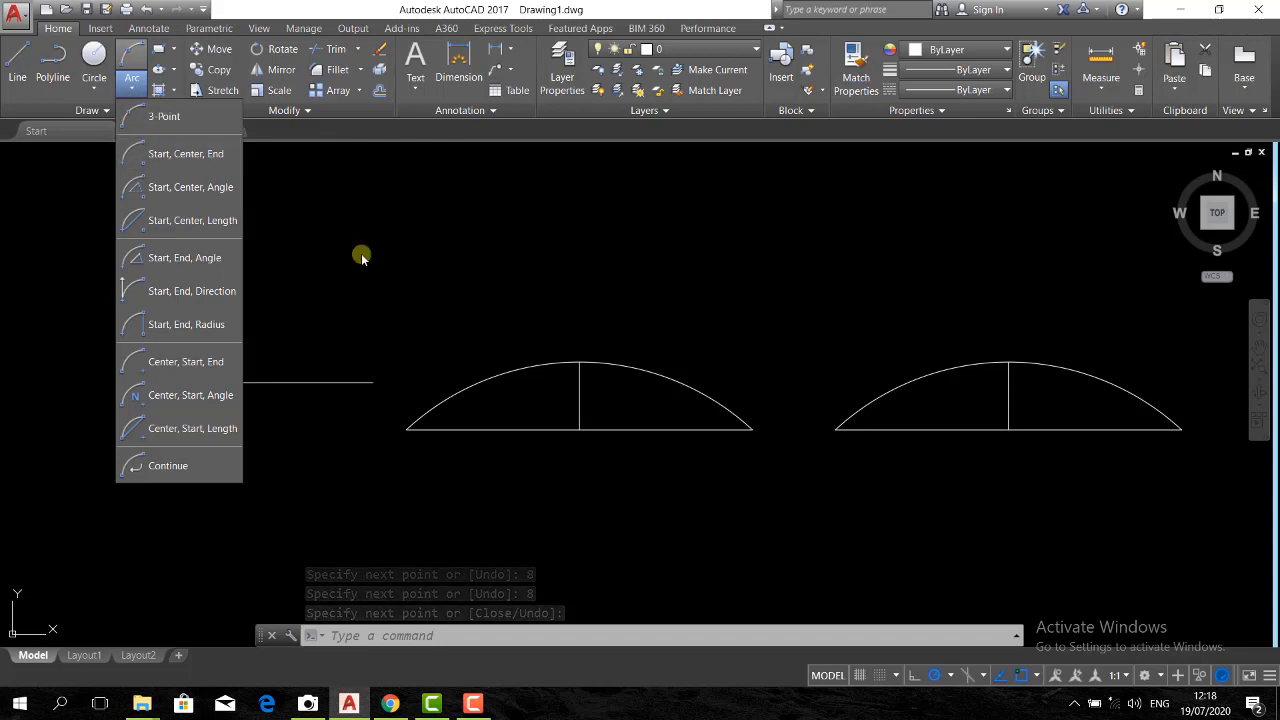
left_click(278, 245)
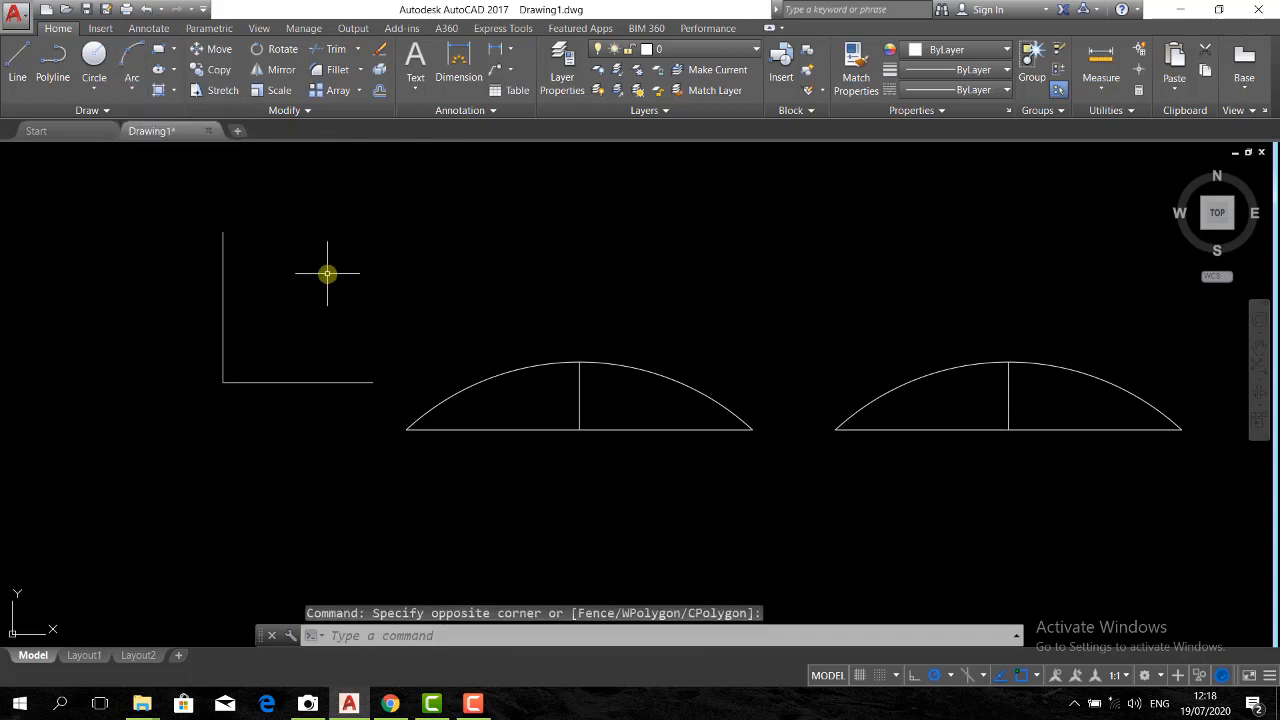
key("Return")
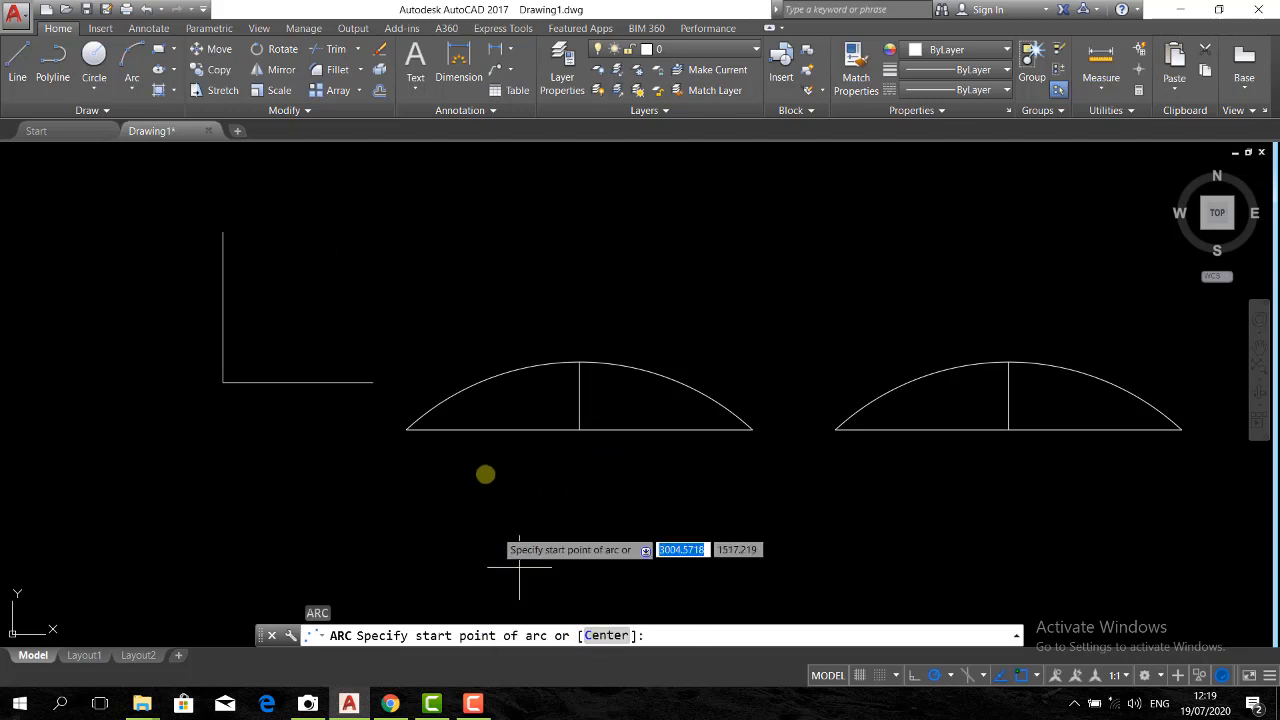
type("c")
key("Return")
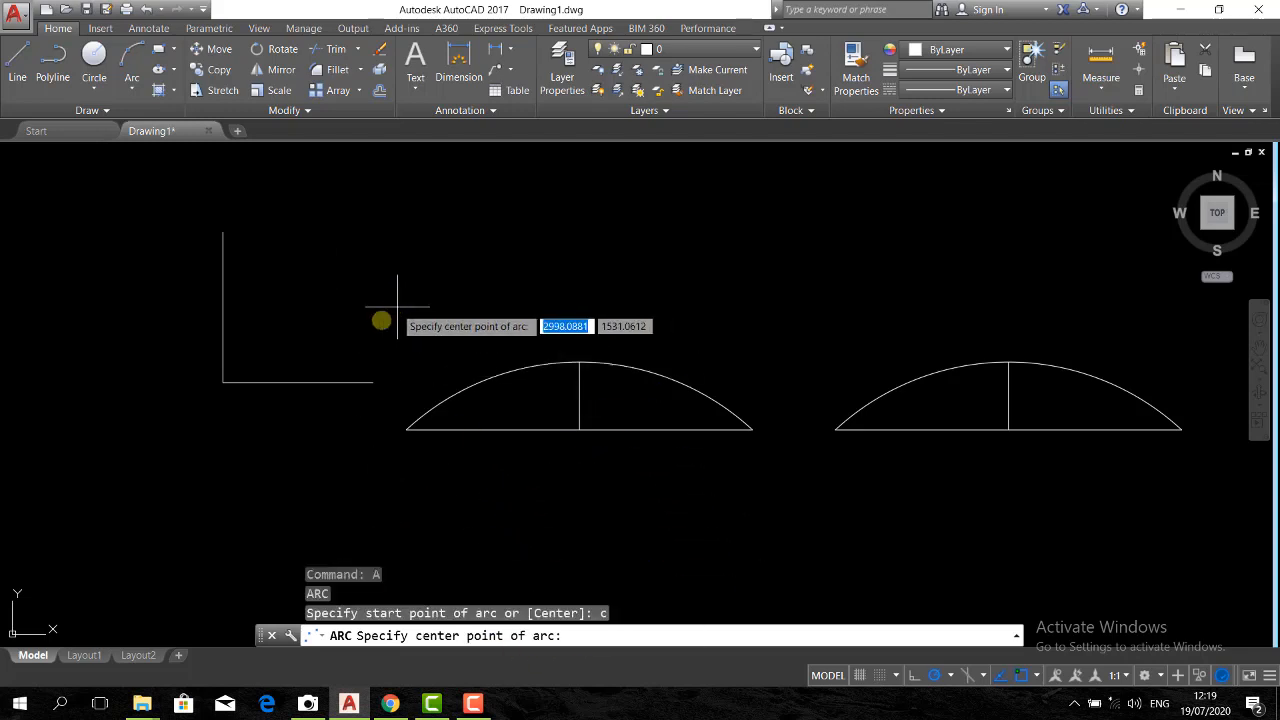
left_click(223, 381)
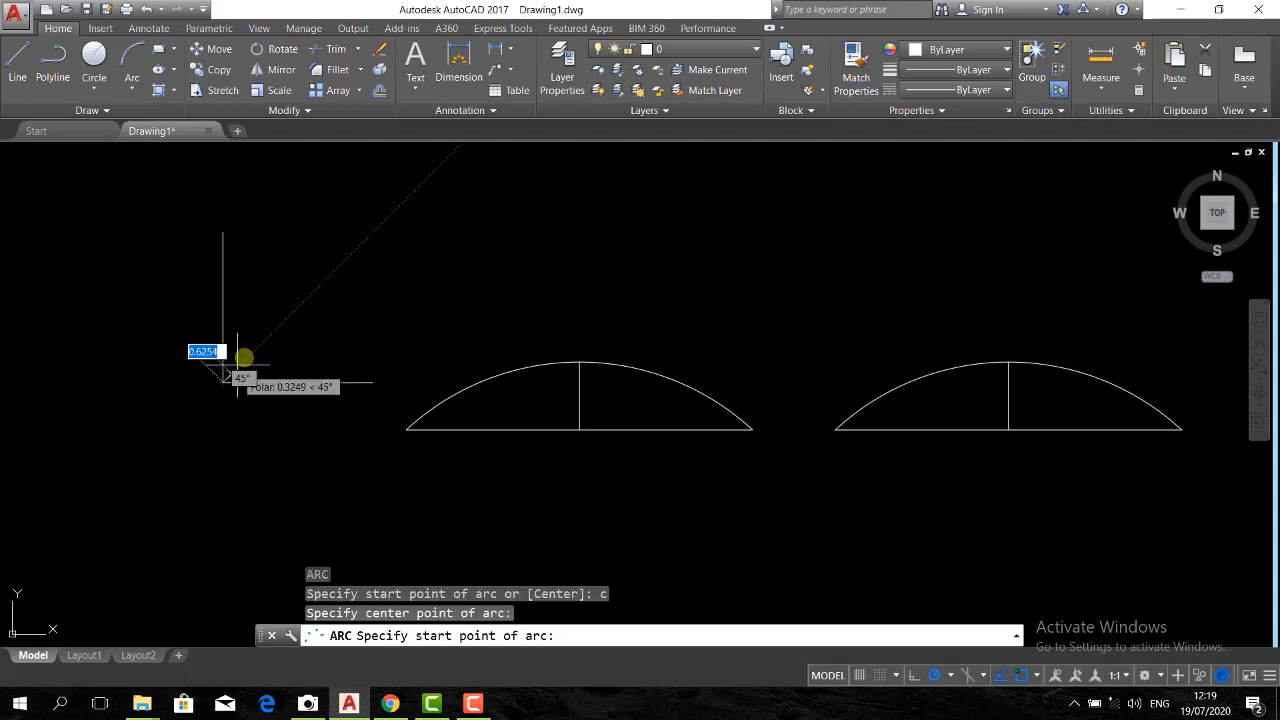
left_click(372, 381)
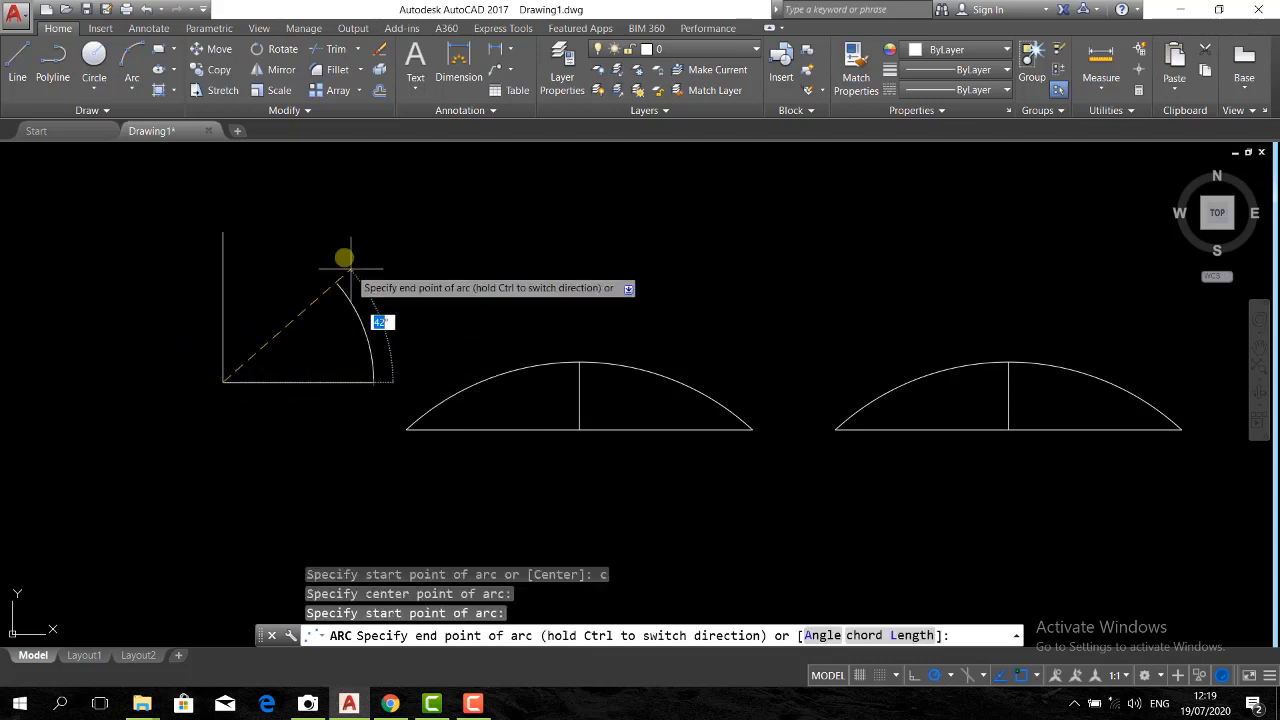
left_click(227, 233)
left_click_drag(341, 236, 314, 277)
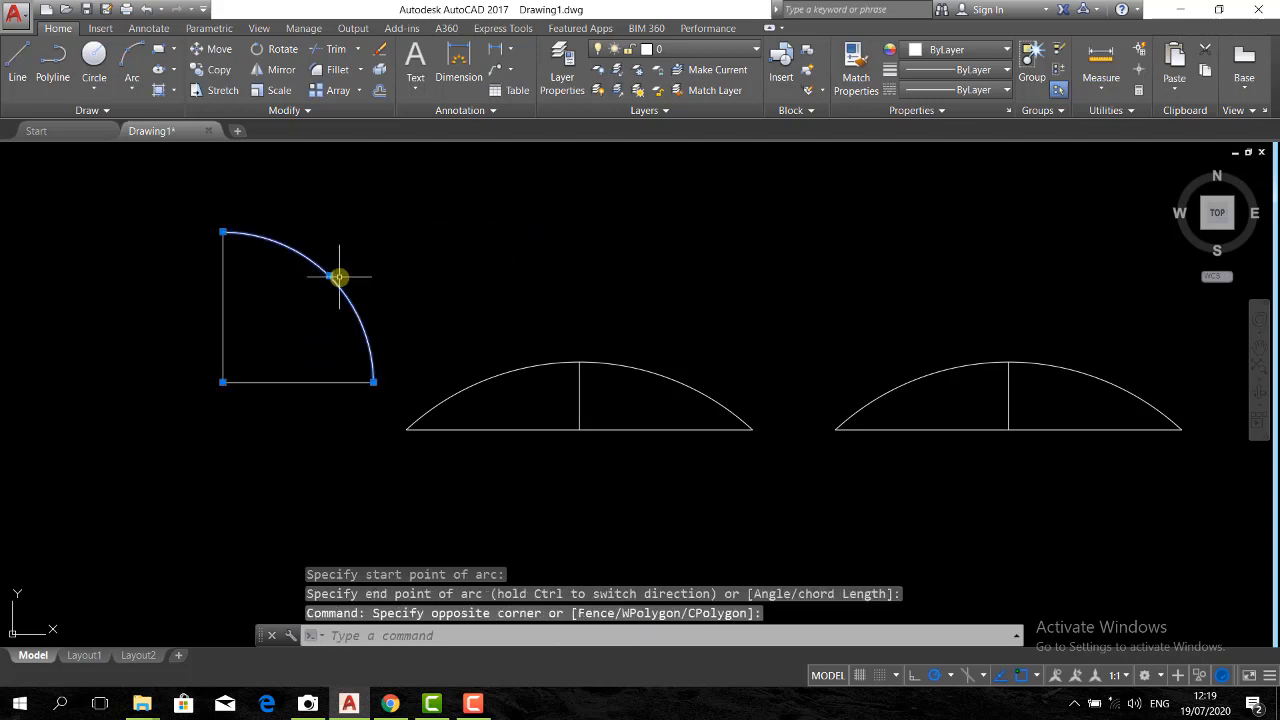
key("Delete")
Draw an arc centred on the L-shape's corner, from the horizontal line's right endpoint to the vertical line's top endpoint
type("a")
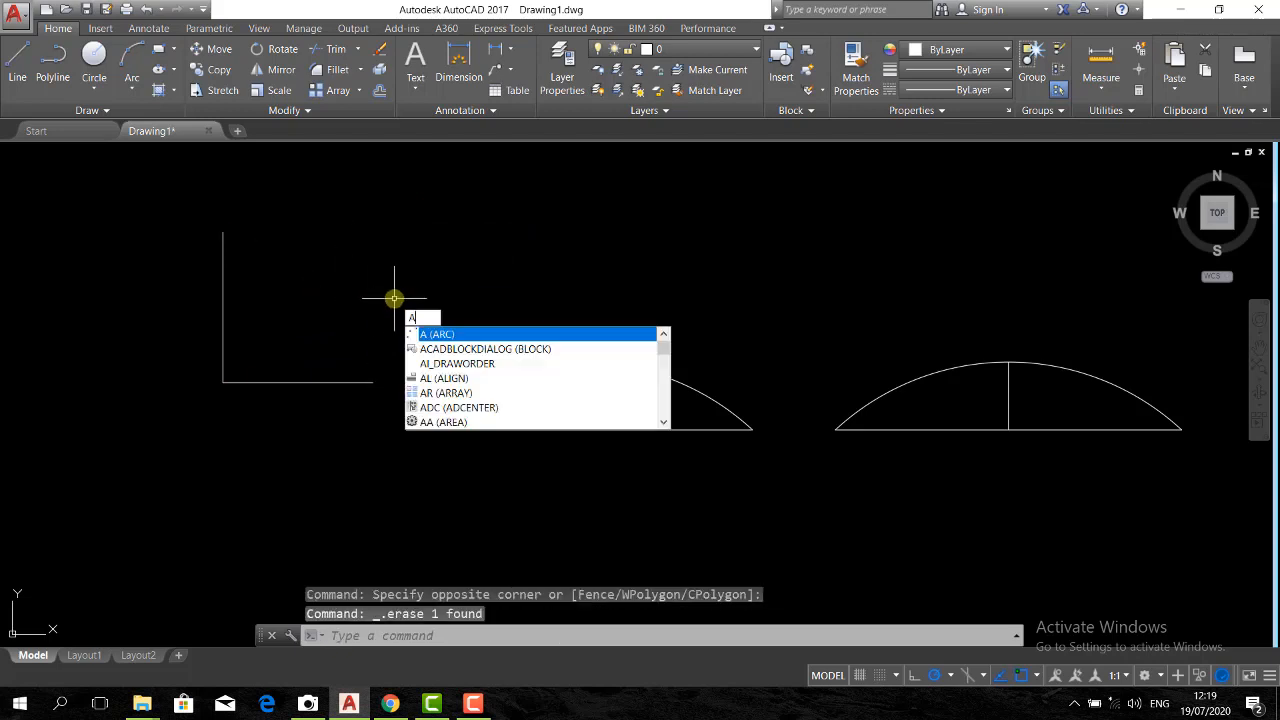
key("Return")
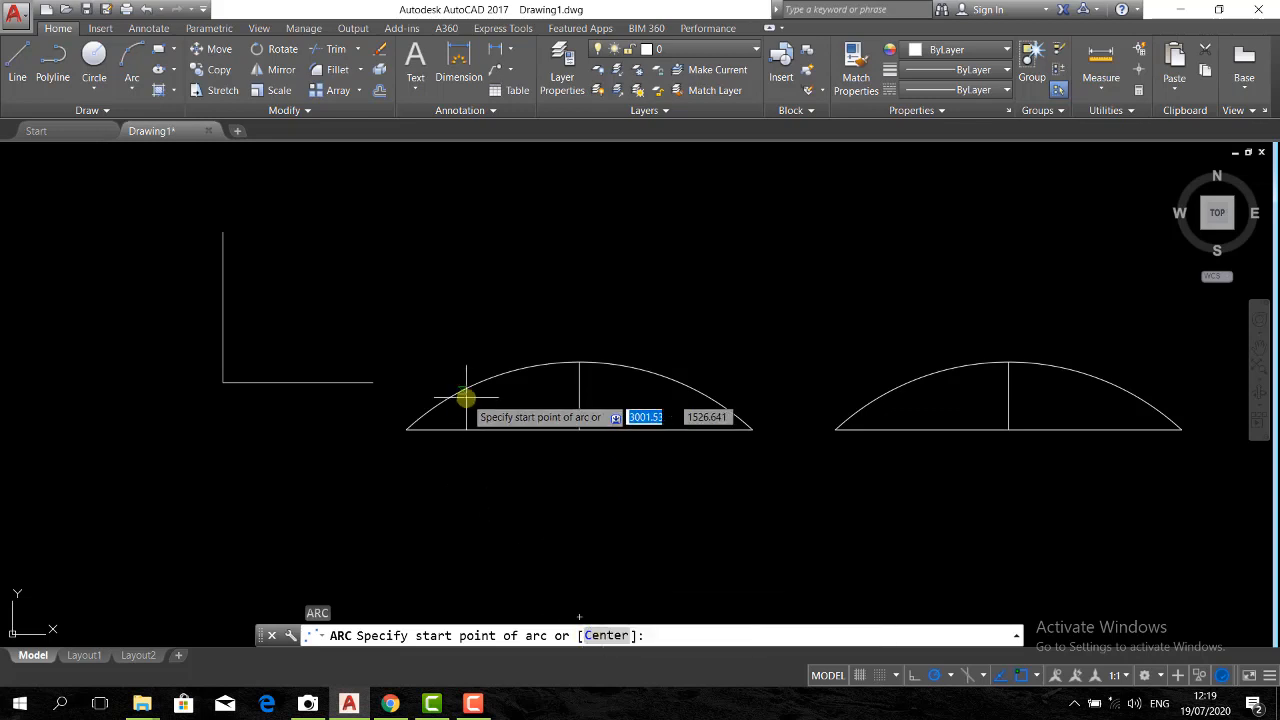
type("c")
key("Return")
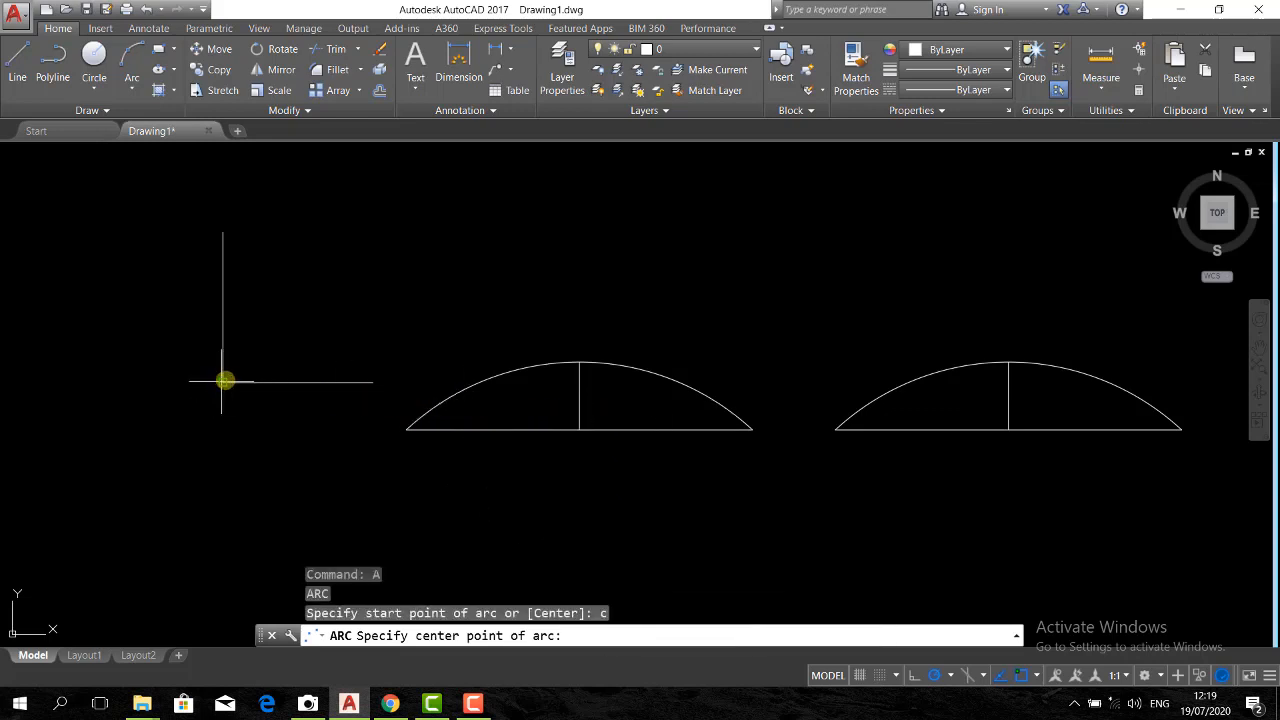
left_click(224, 381)
left_click(375, 381)
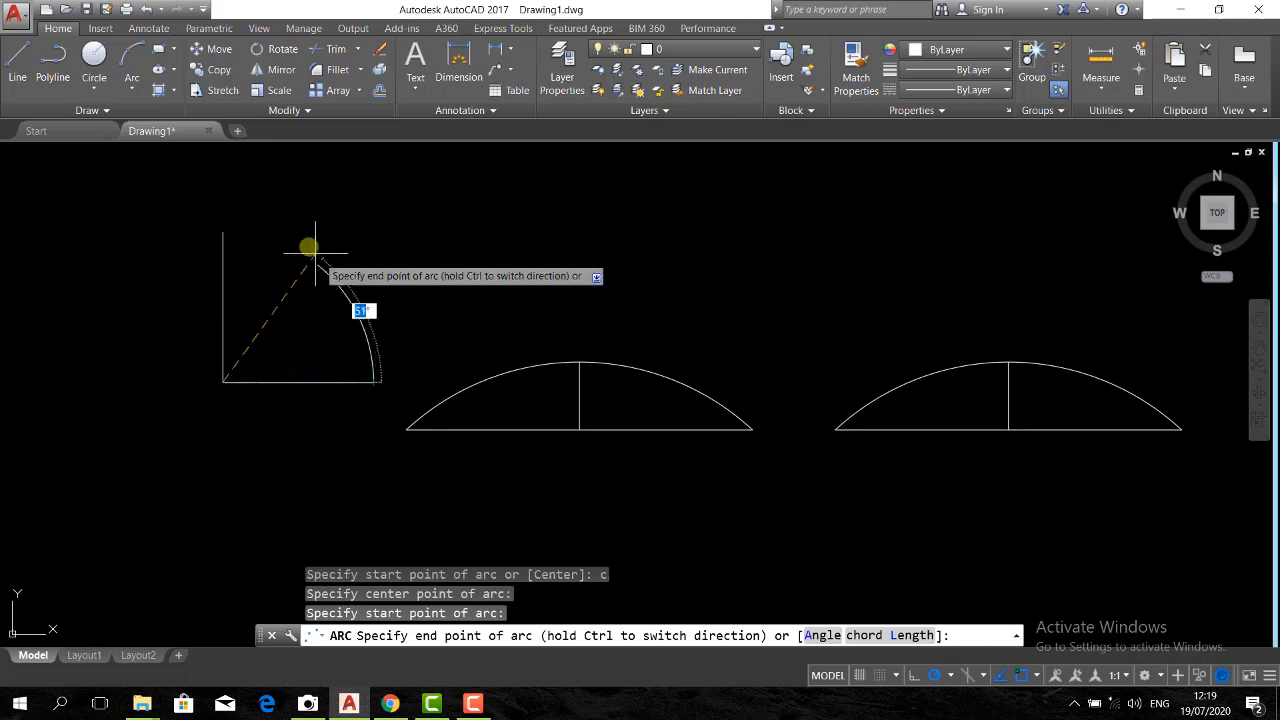
left_click(223, 233)
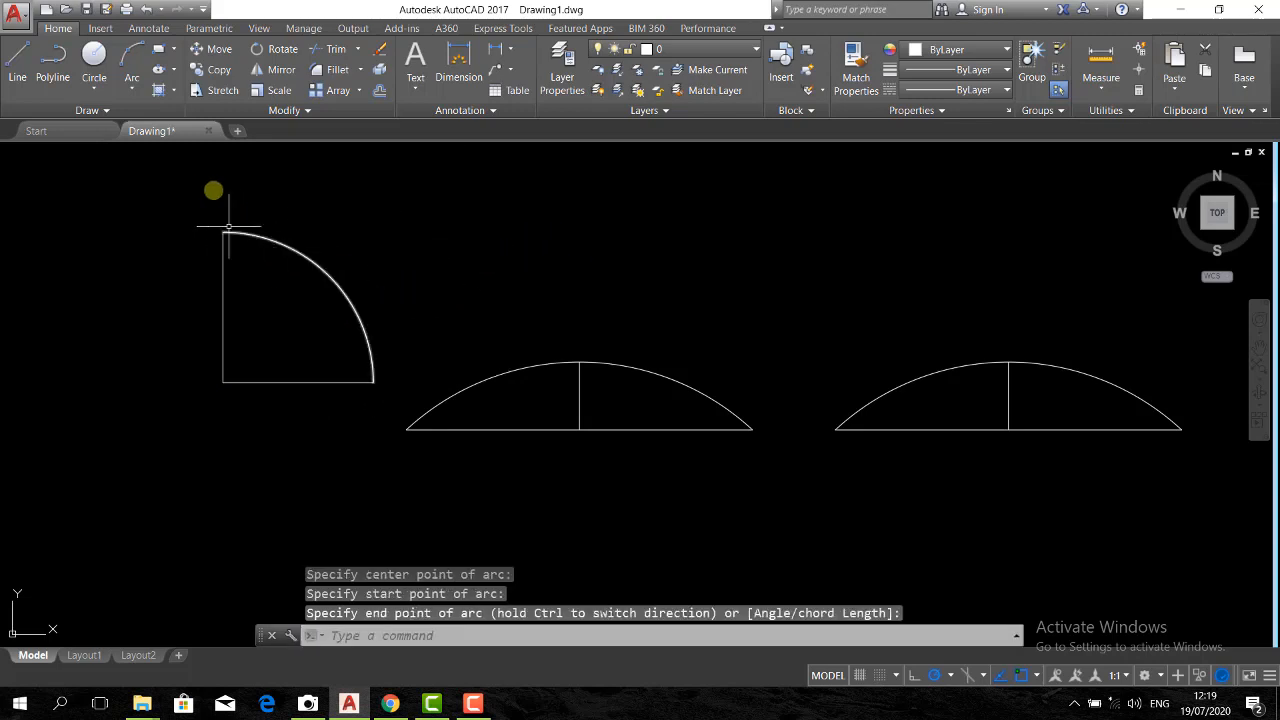
left_click(136, 88)
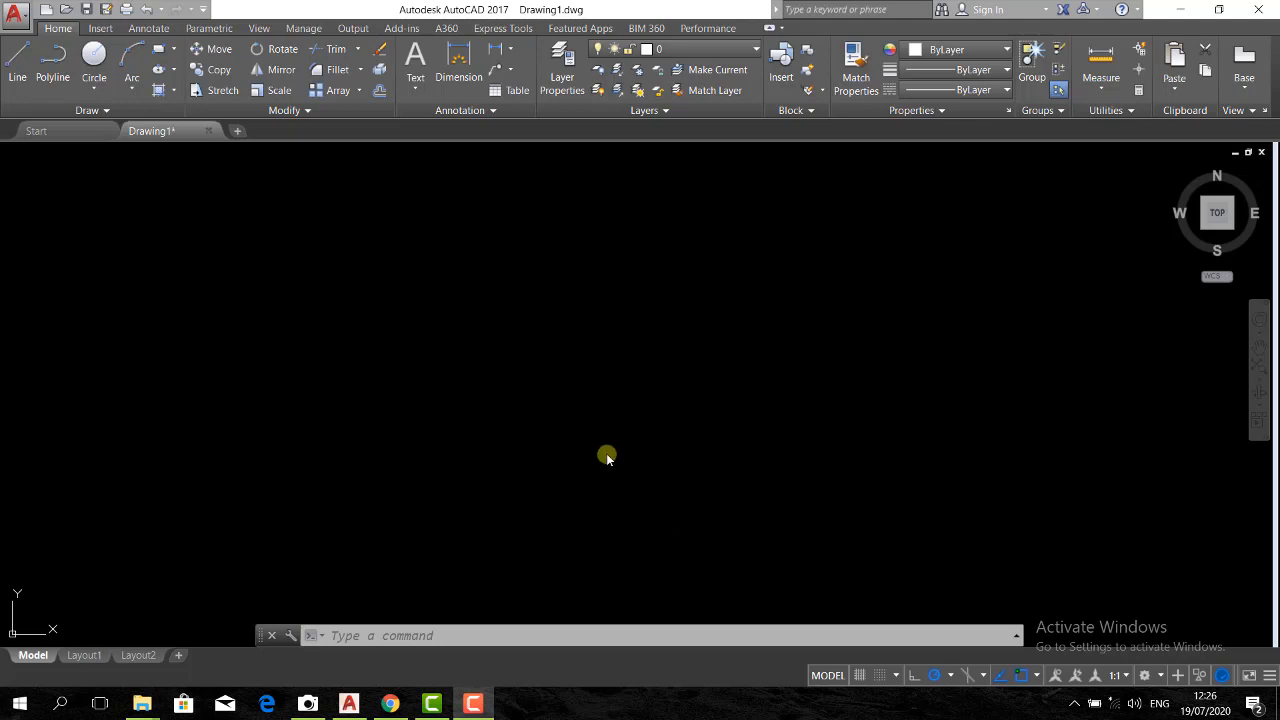
left_click(575, 430)
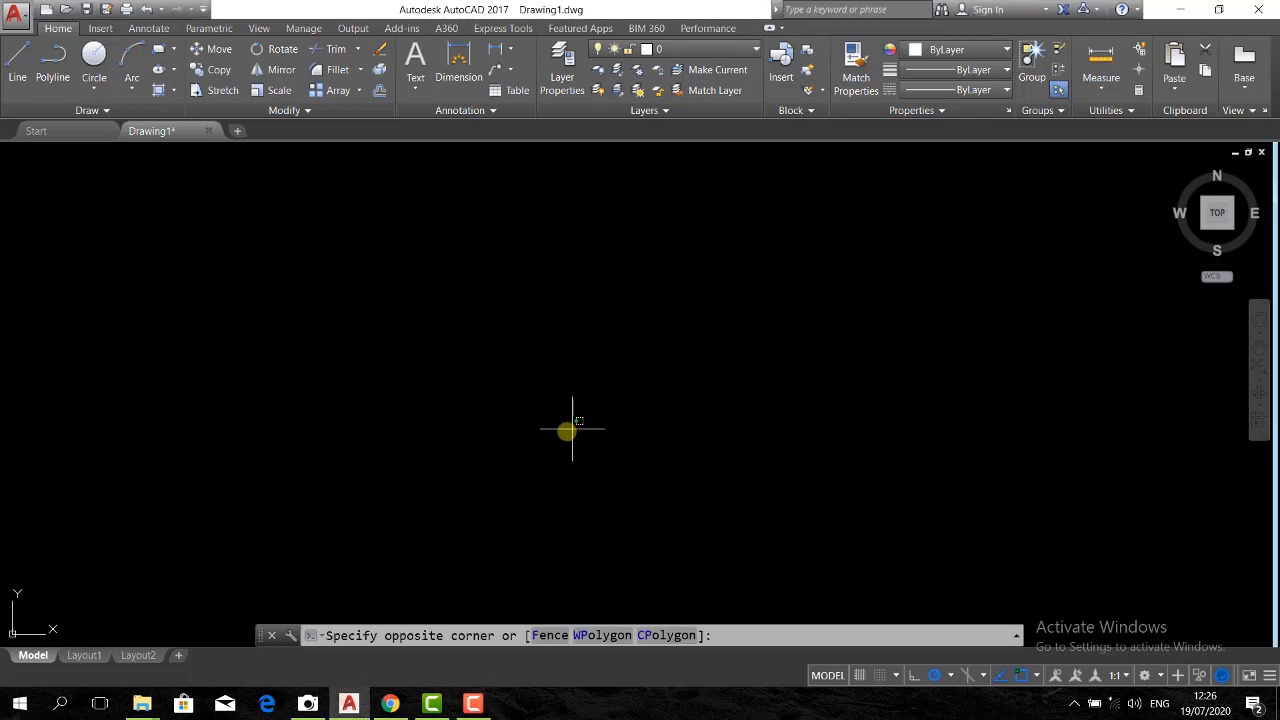
type("rec")
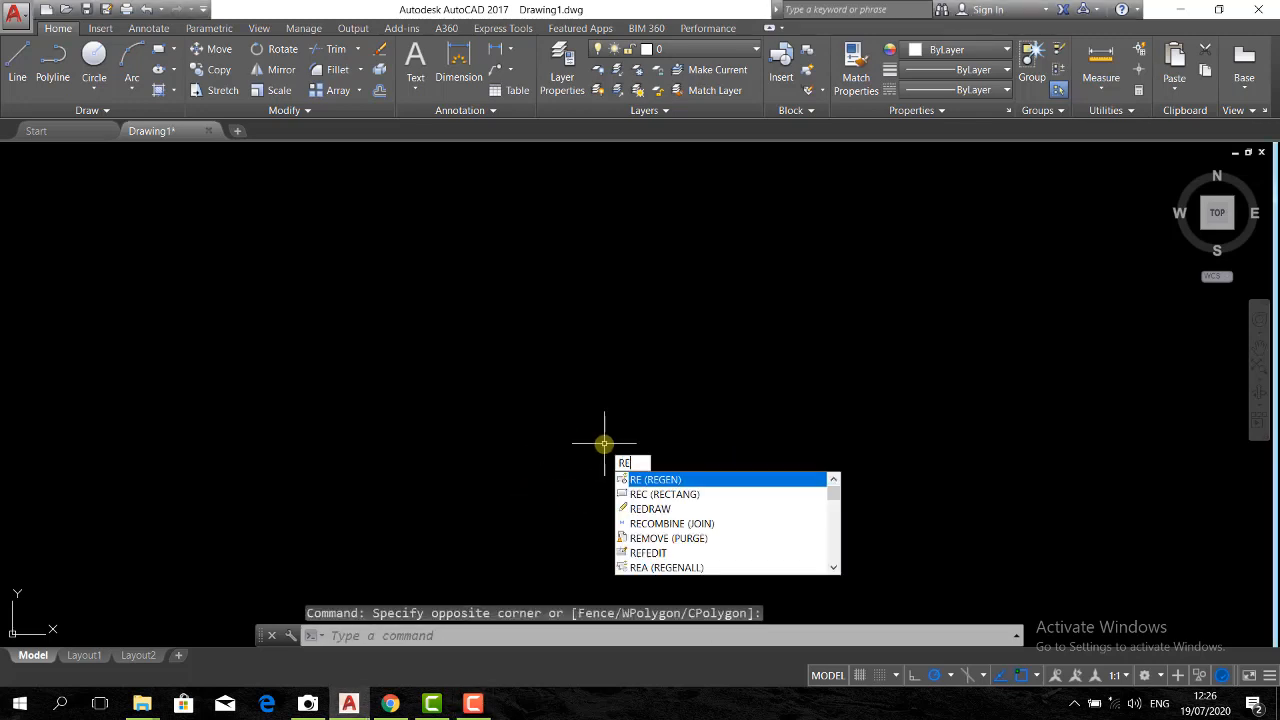
key("Return")
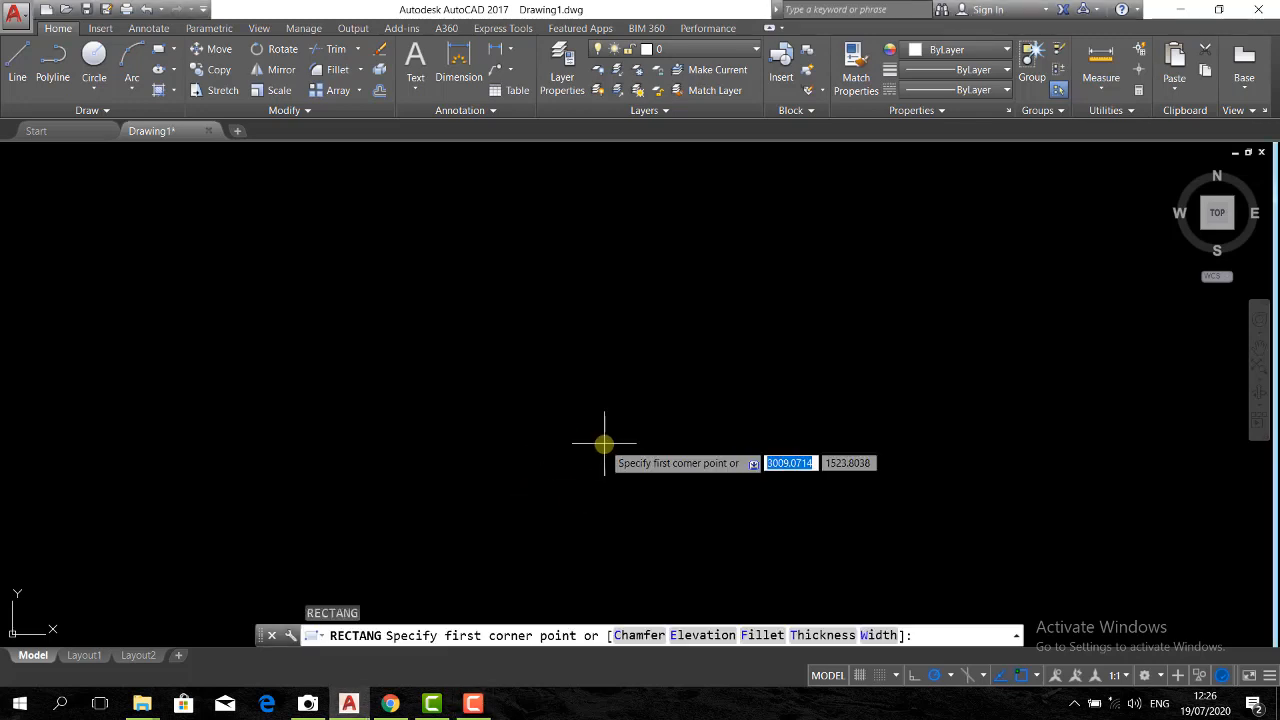
key("Escape")
Draw a 20 by 20 rectangle in the empty drawing area, extending up and to the right from its first corner
type("r")
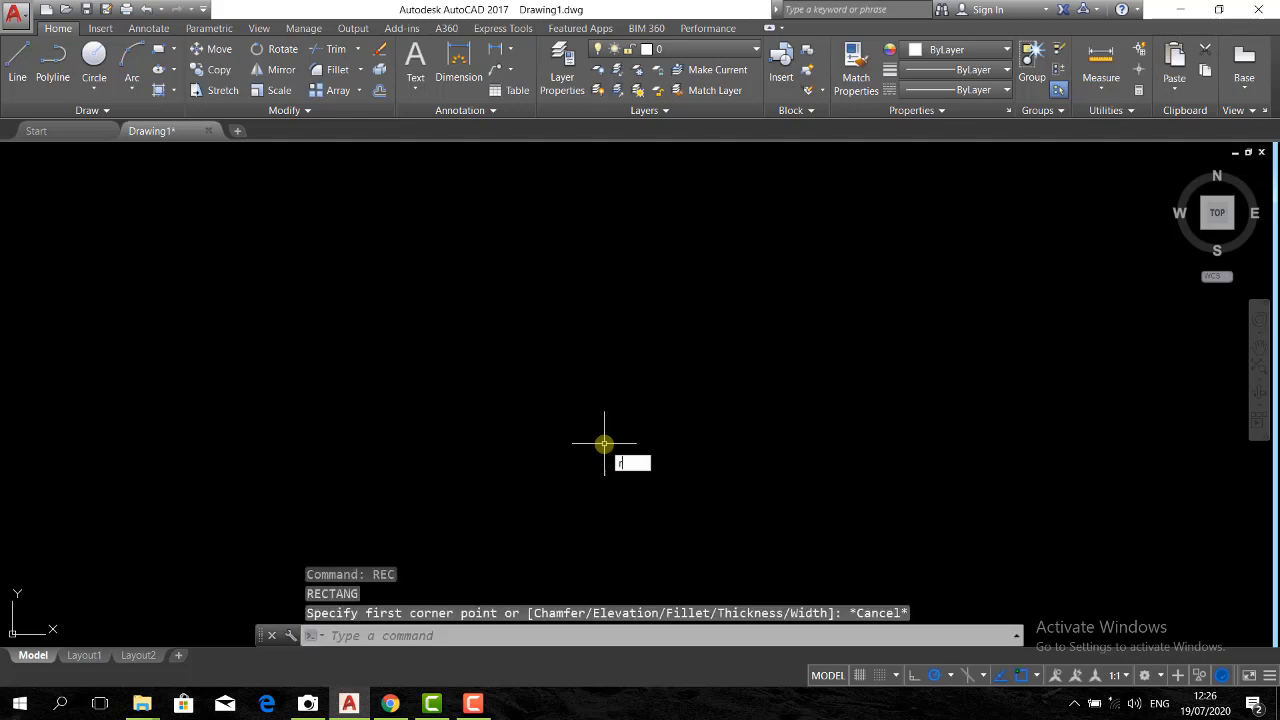
type("ec")
key("Return")
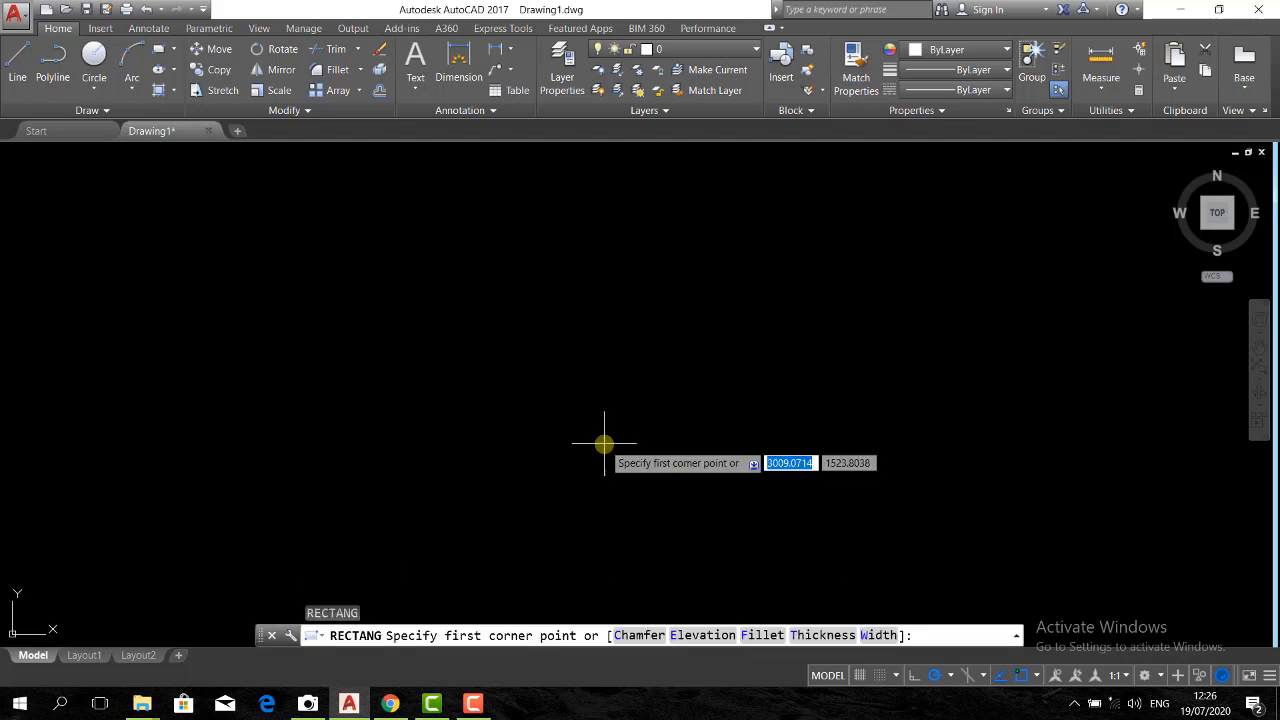
left_click(527, 470)
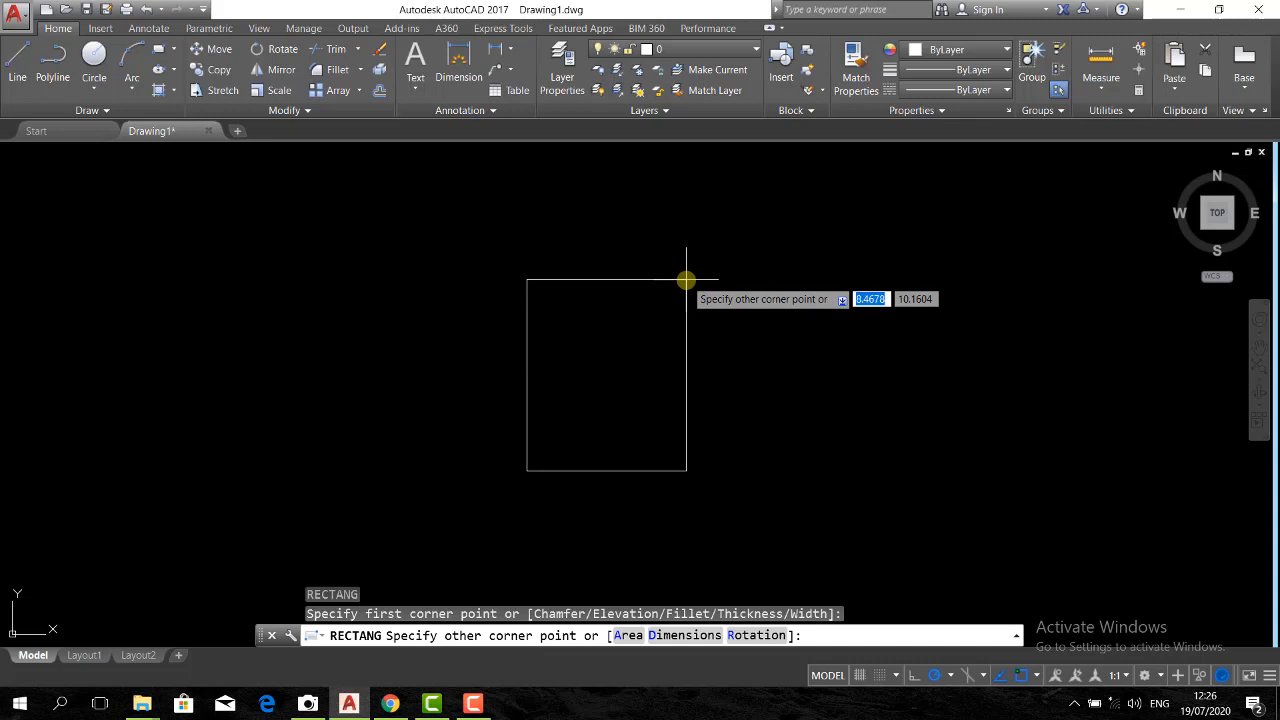
key("F8")
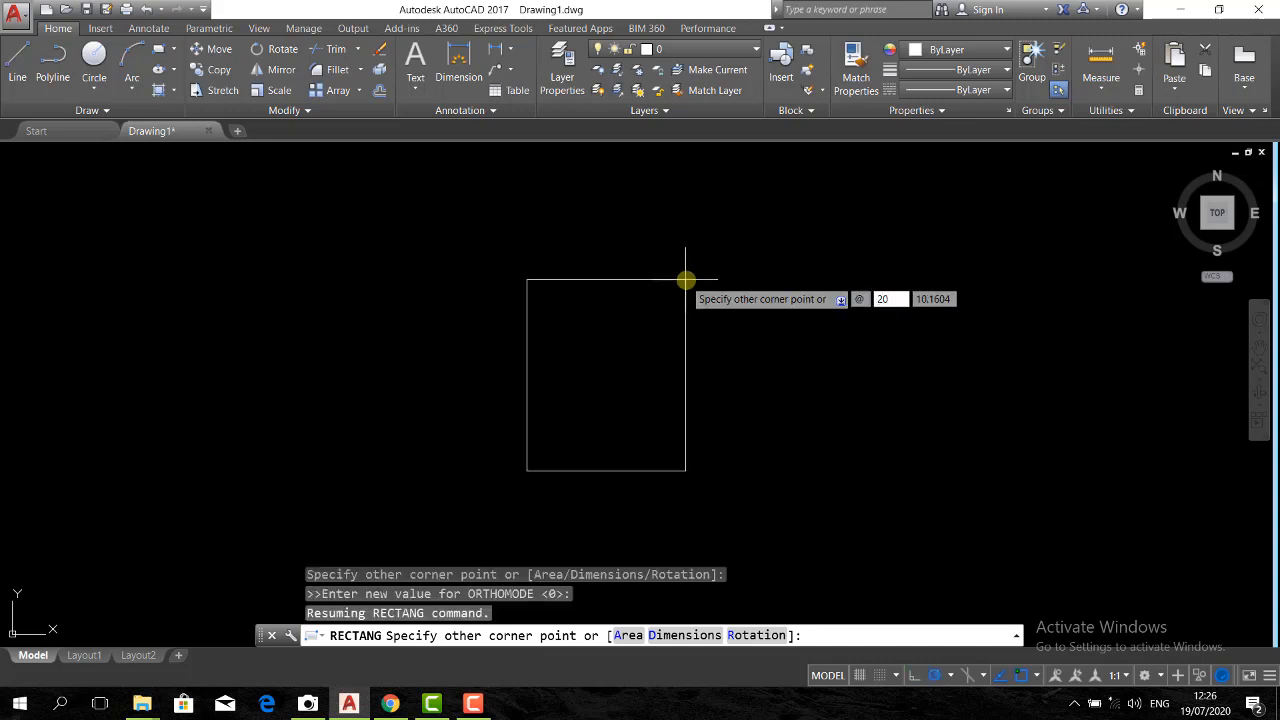
type("20")
key("Tab")
key("Return")
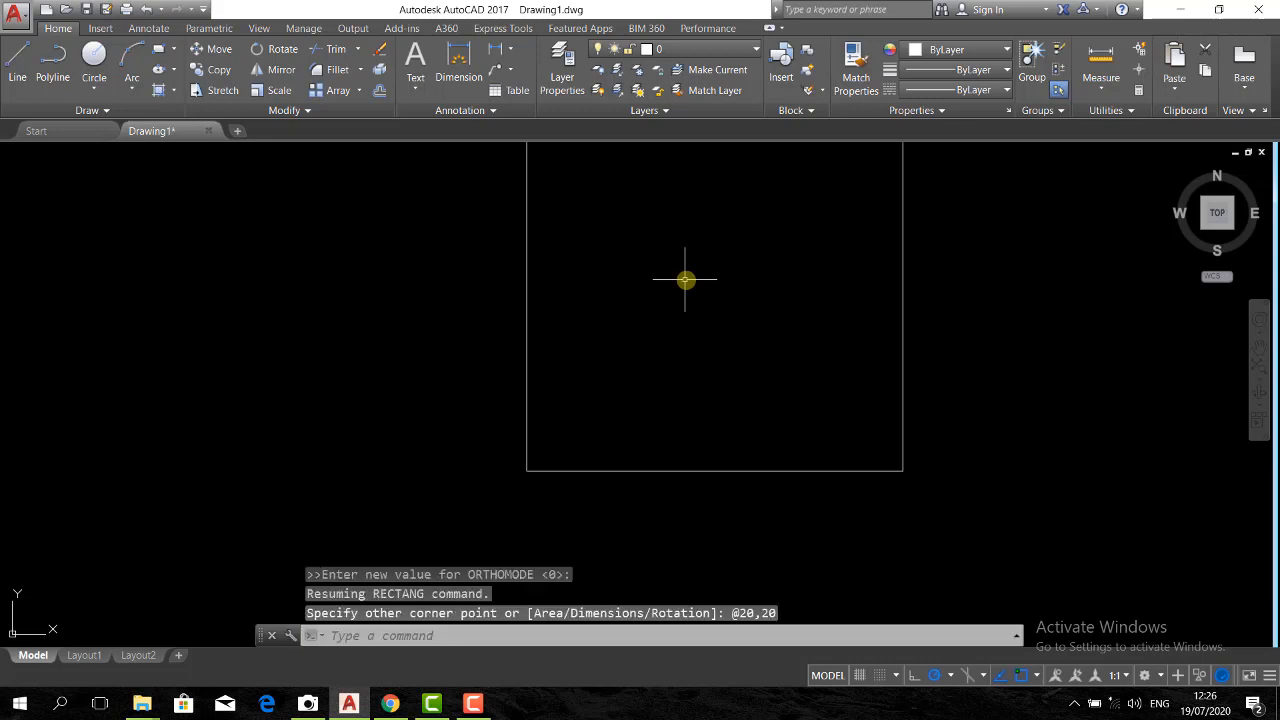
Add an aligned dimension to the square's top edge, placed above it
scroll(657, 406, "down", 2)
mouse_move(672, 308)
middle_mouse_down()
mouse_move(653, 378)
mouse_move(653, 367)
middle_mouse_up()
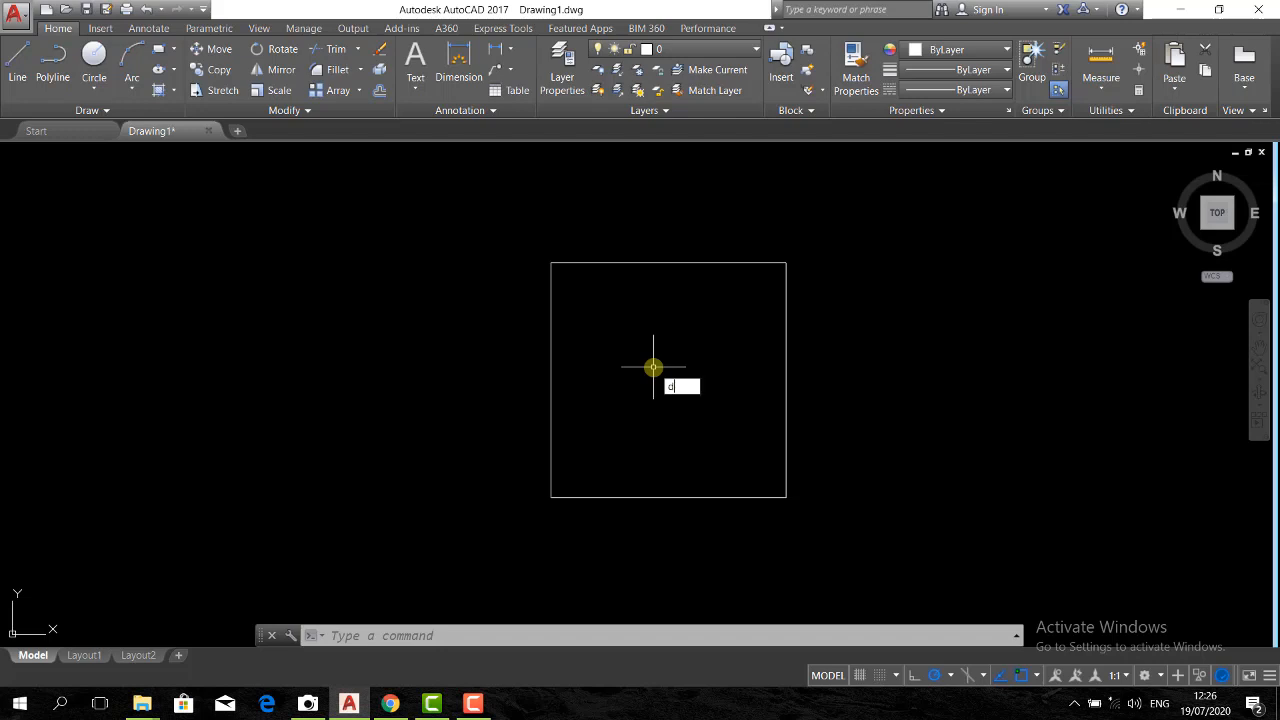
type("al")
key("Return")
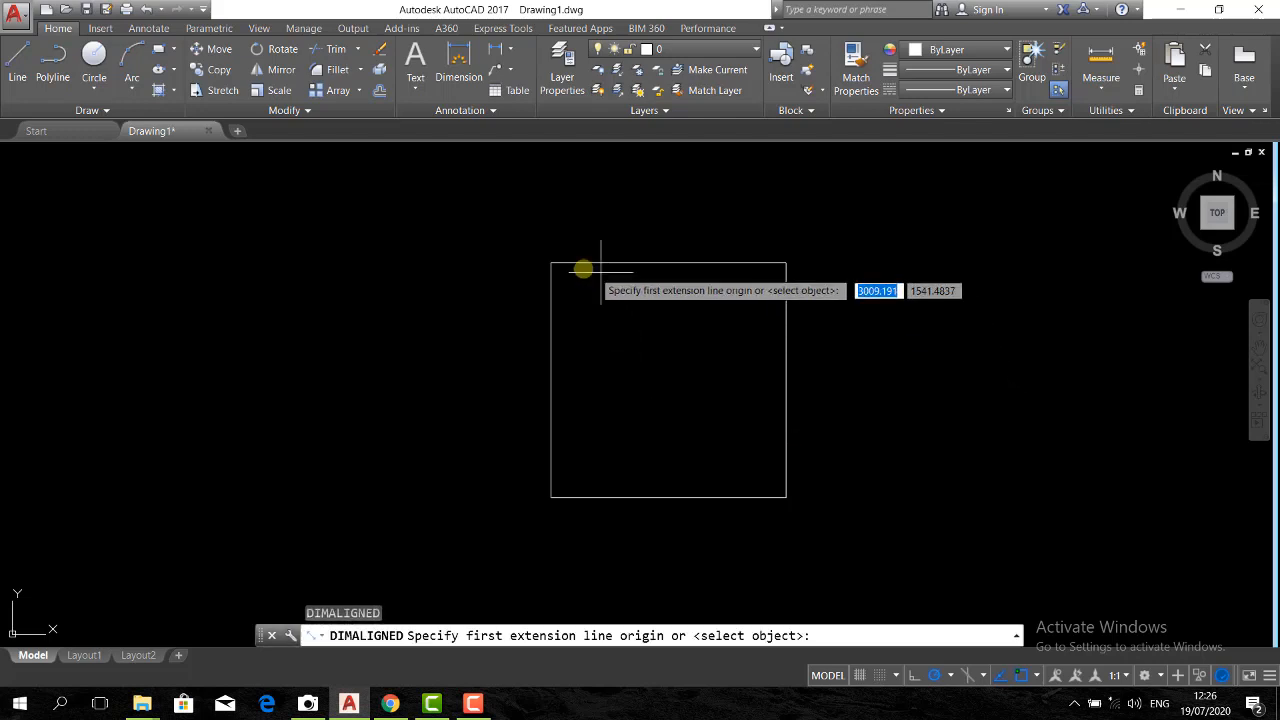
left_click(552, 261)
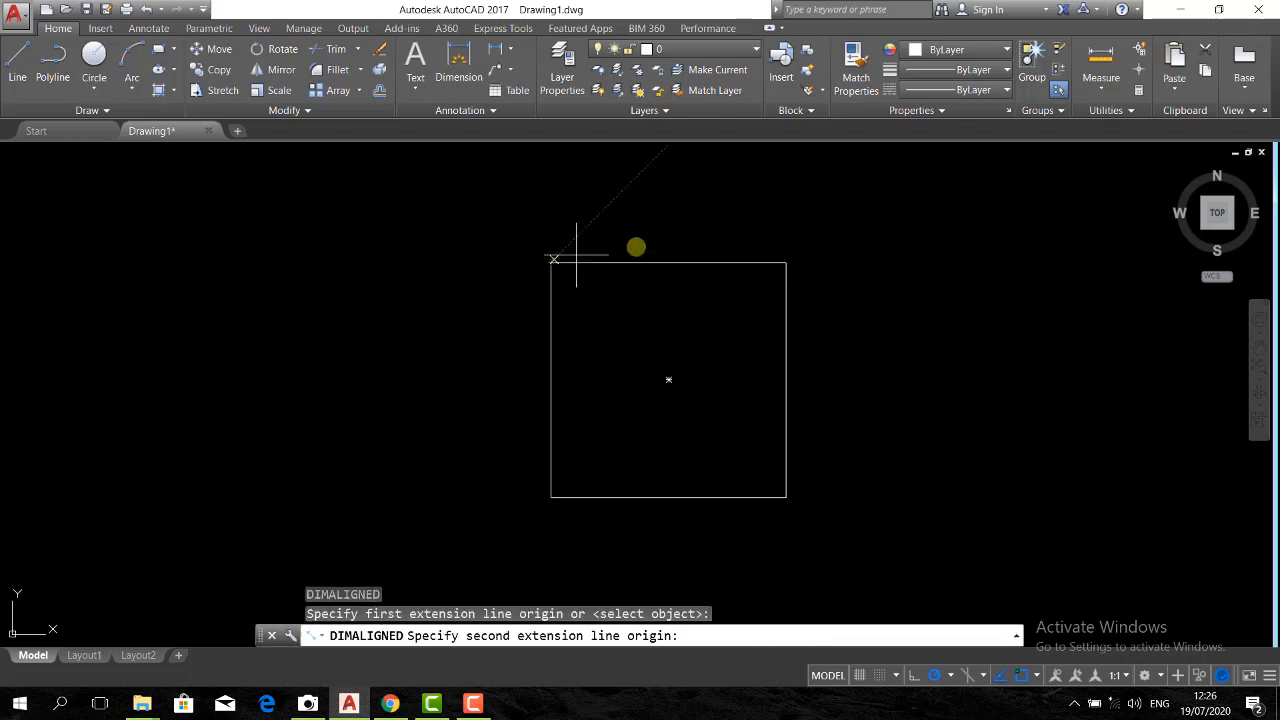
left_click(786, 262)
left_click(796, 213)
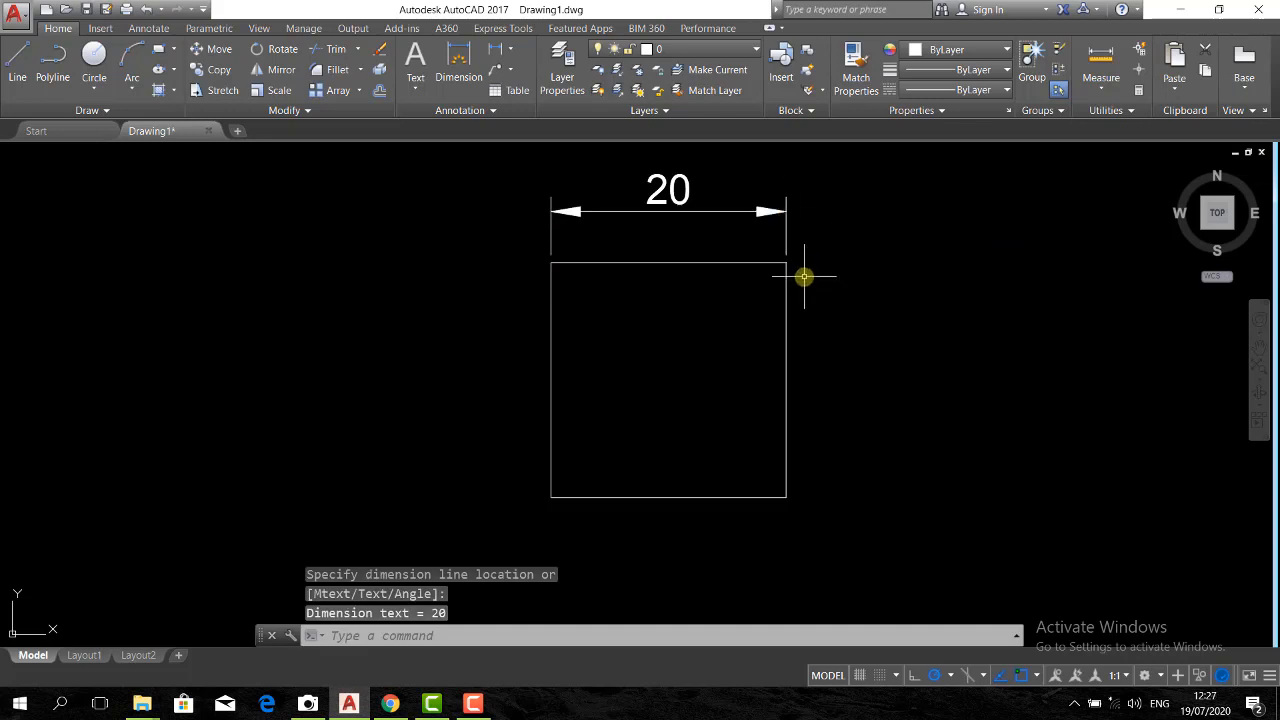
Add an aligned dimension to the square's right edge, placed outside the square
key("Return")
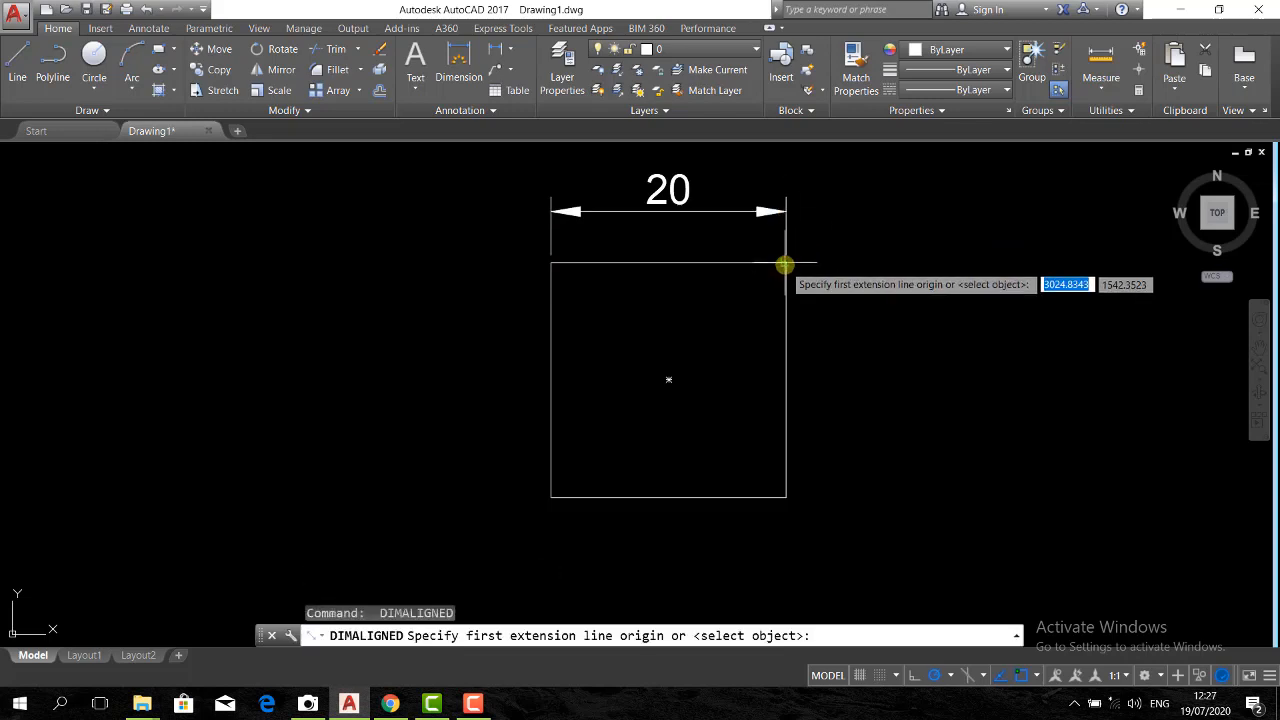
left_click(787, 265)
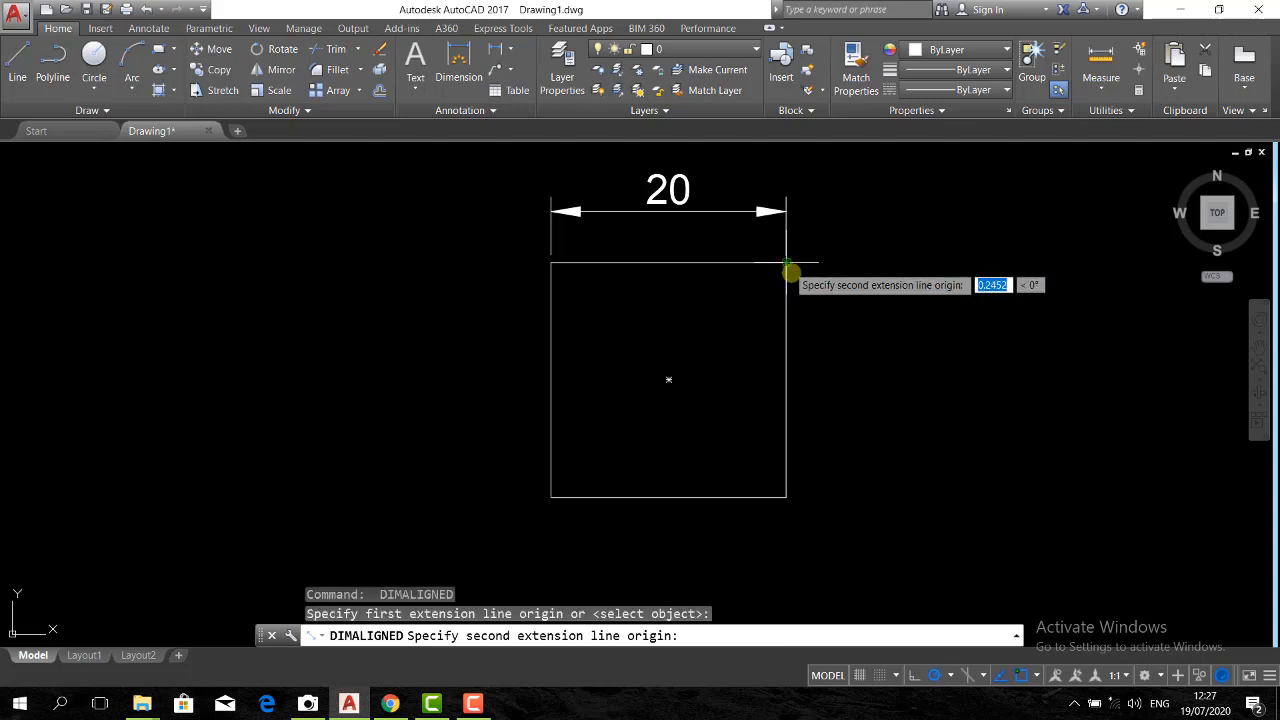
left_click(785, 498)
left_click(873, 482)
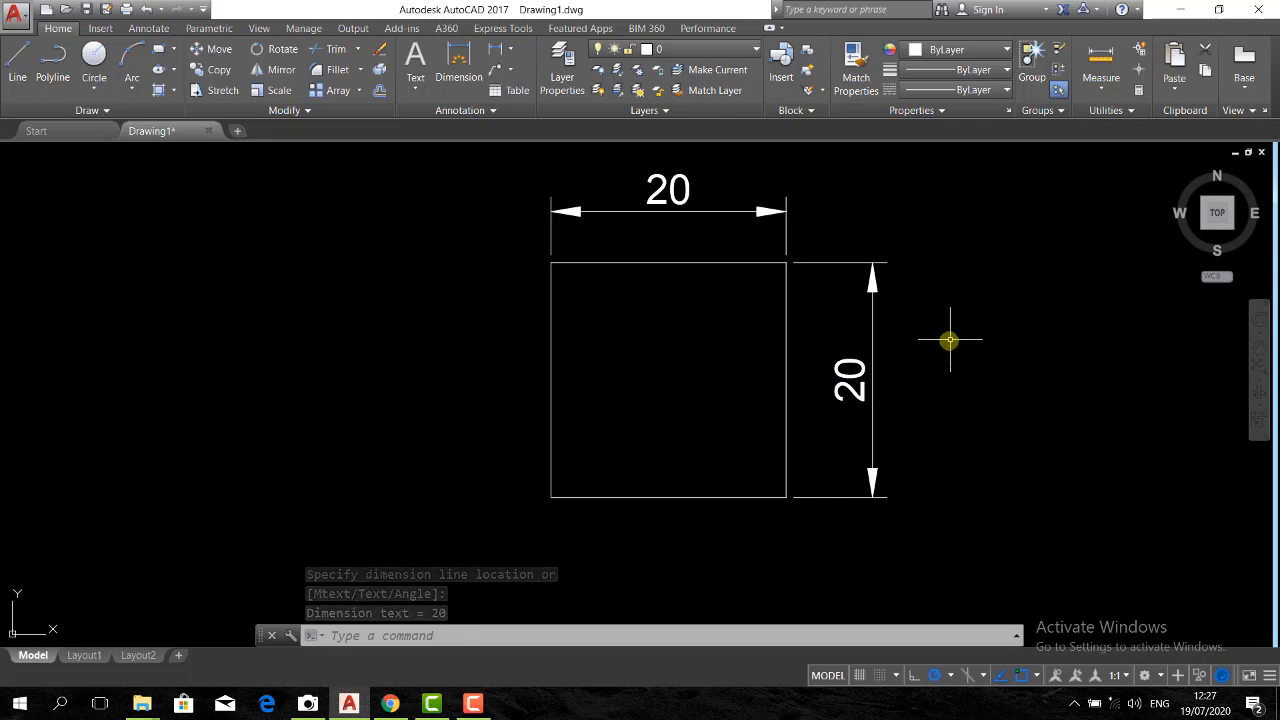
scroll(634, 351, "down", 3)
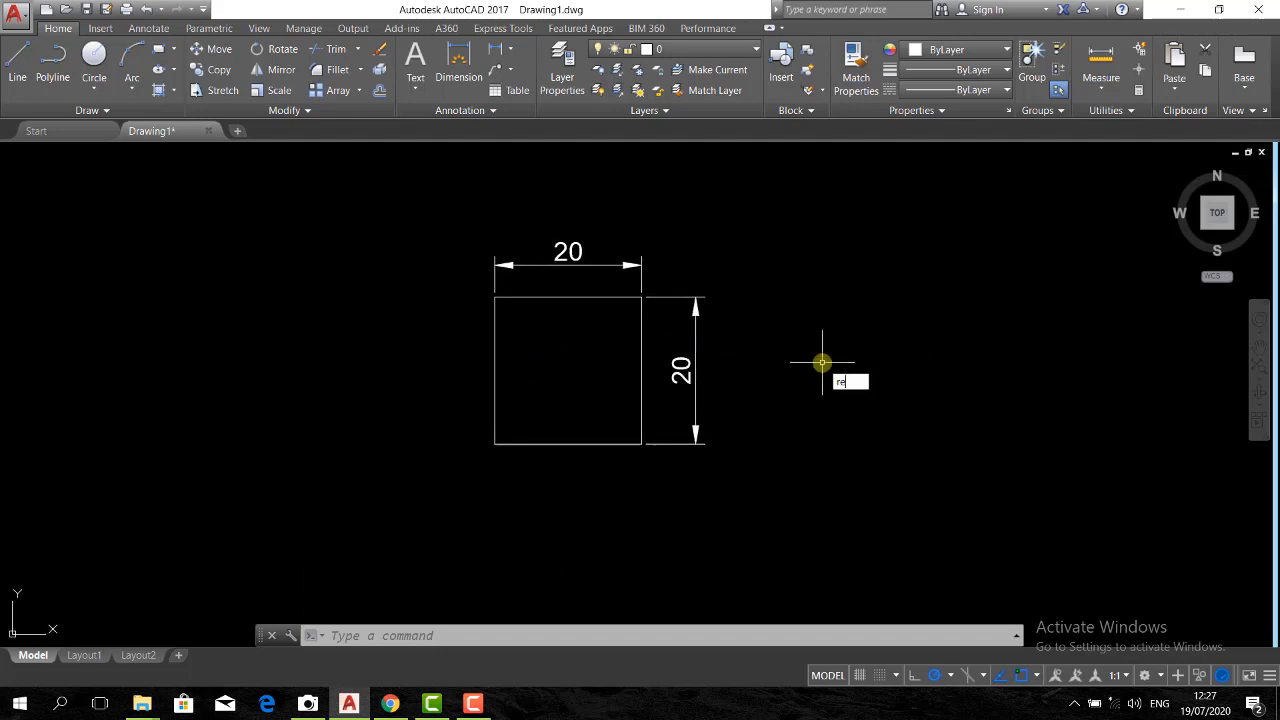
key("Return")
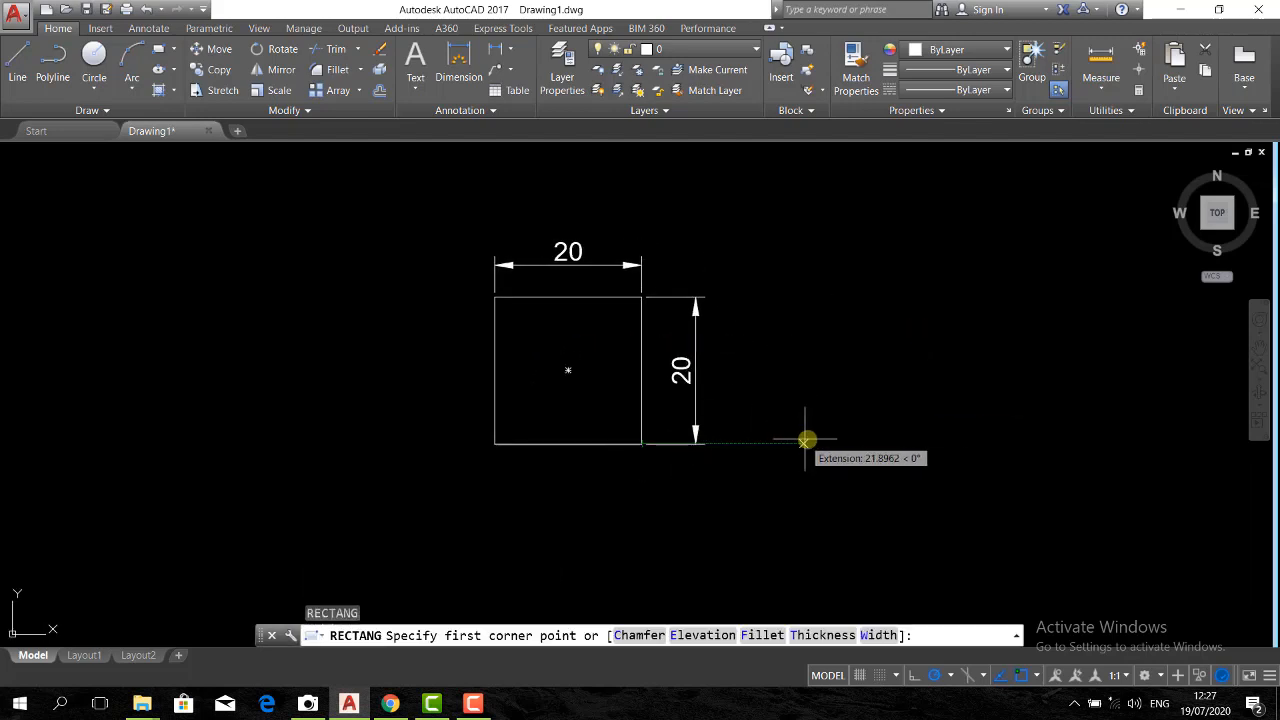
left_click(812, 442)
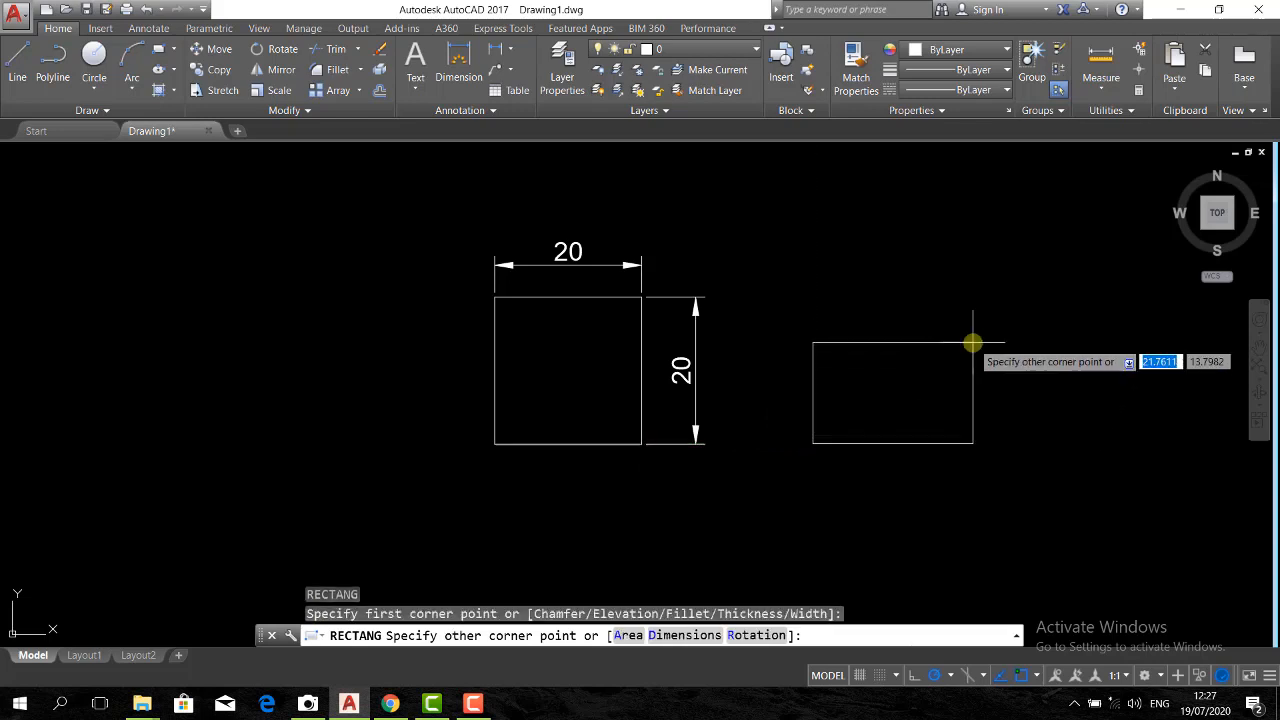
key("F8")
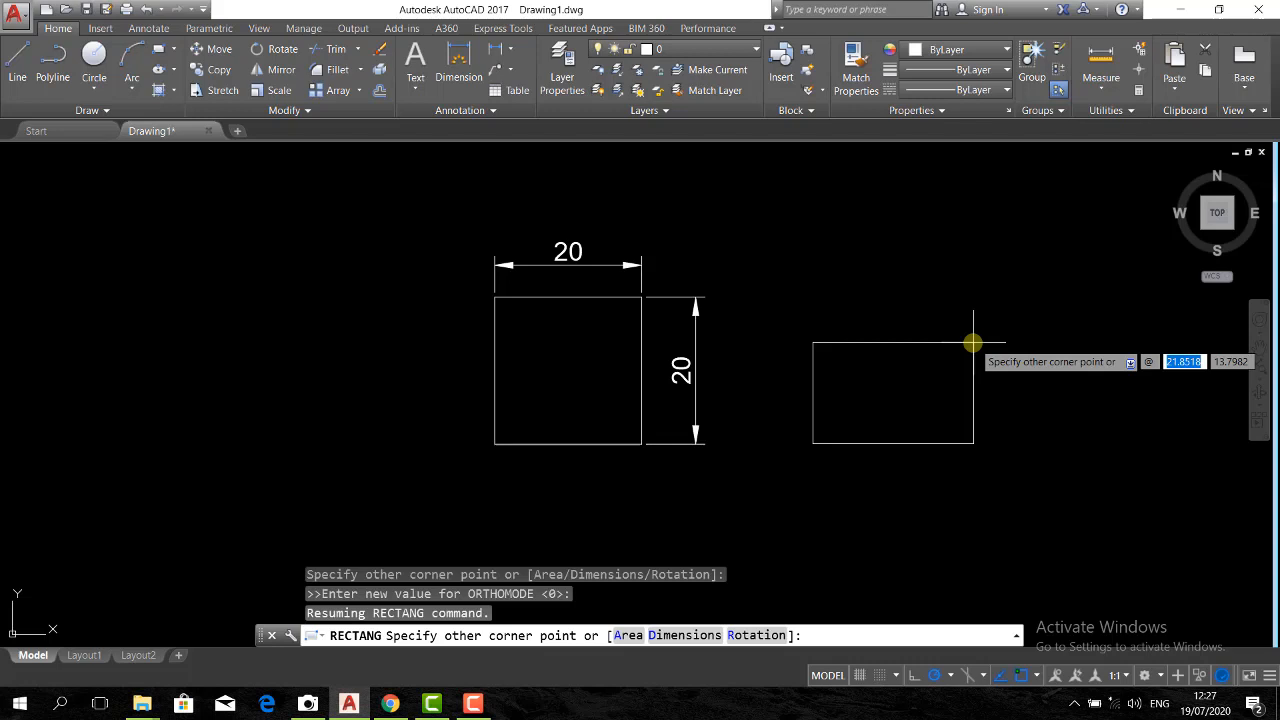
key("Escape")
Draw a rectangle 20 wide and 40 high to the right of the square, with its base level with the square's bottom edge
type("rec")
key("Return")
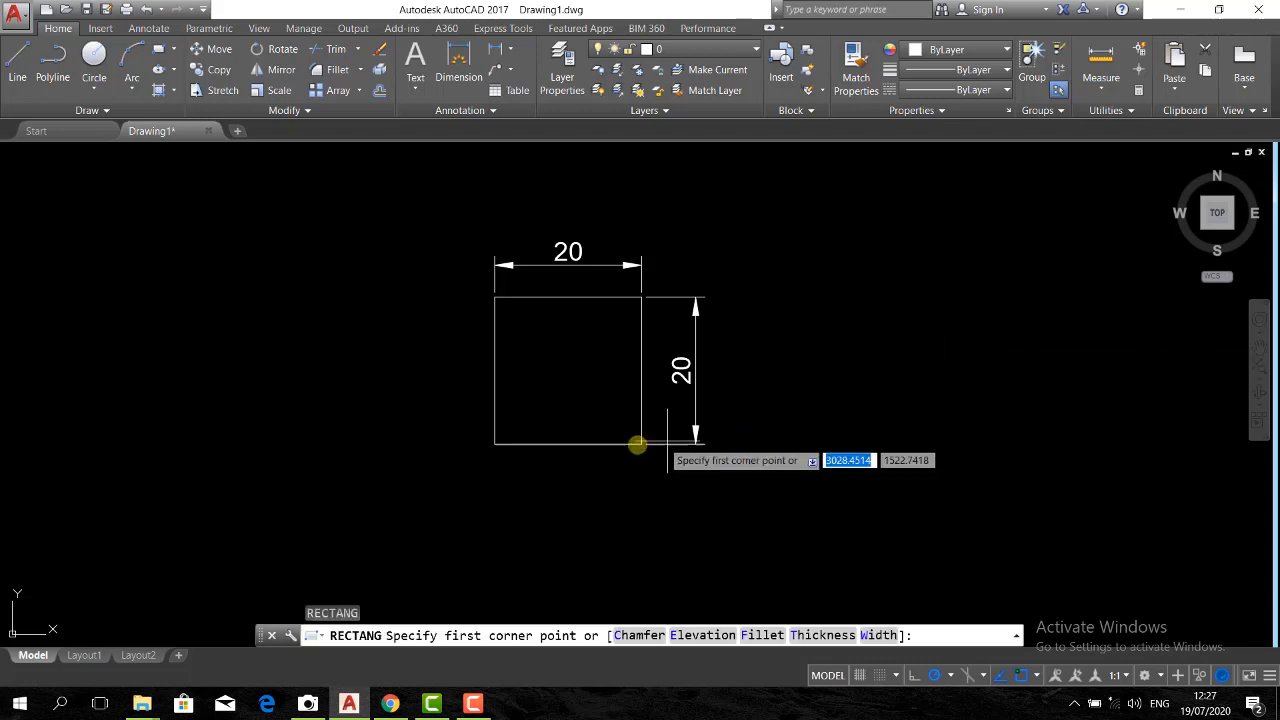
left_click(797, 444)
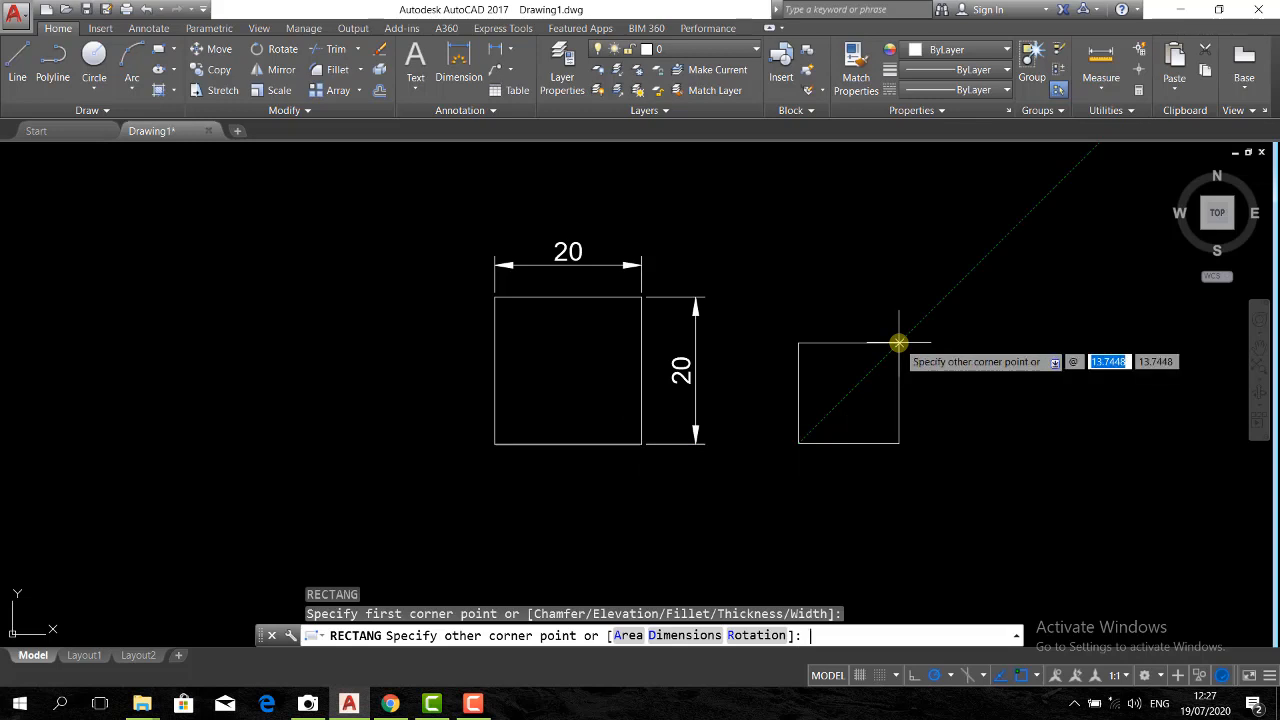
key("Tab")
type("4")
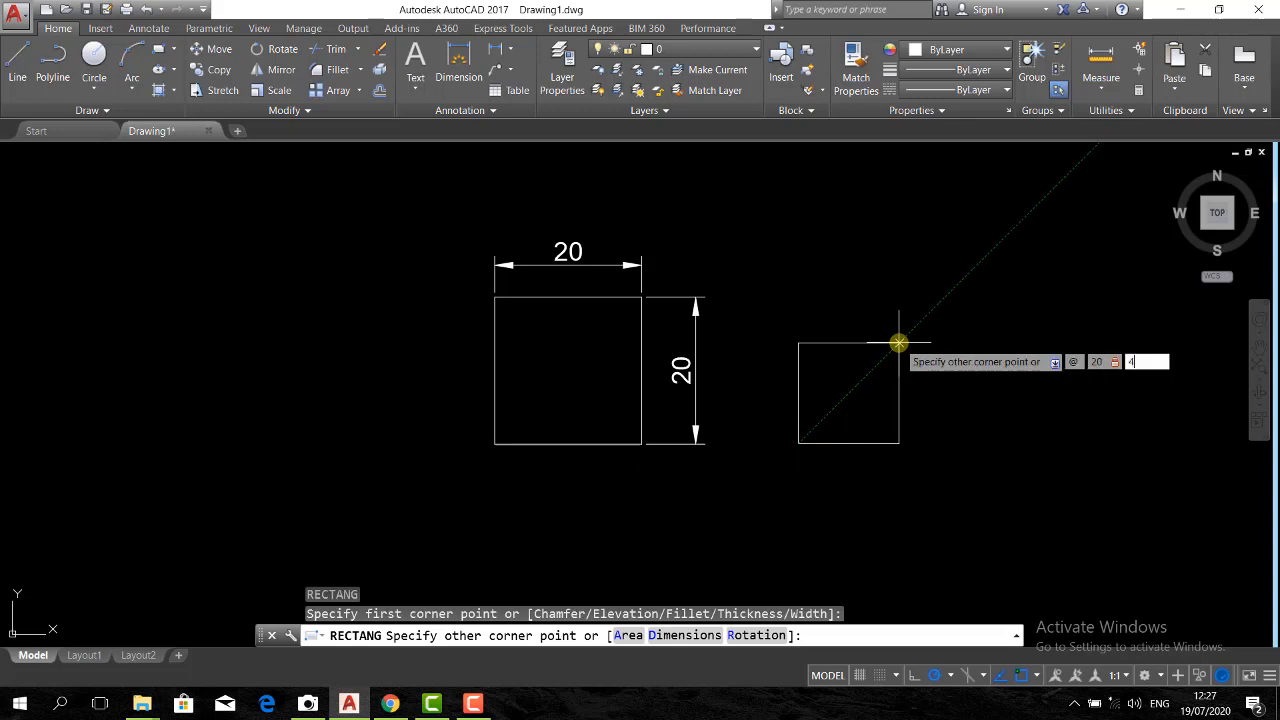
type("0")
key("Return")
Add an aligned dimension to the tall rectangle's top edge, placed above it
scroll(855, 396, "down", 2)
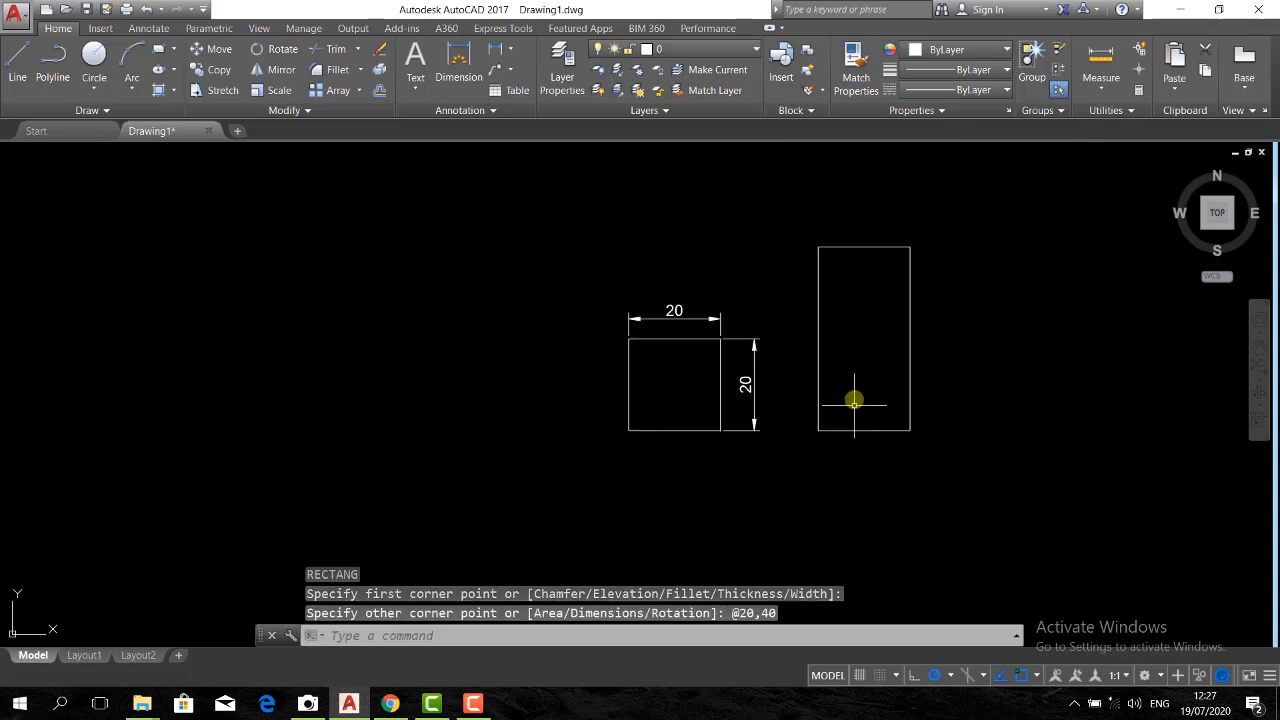
type("da")
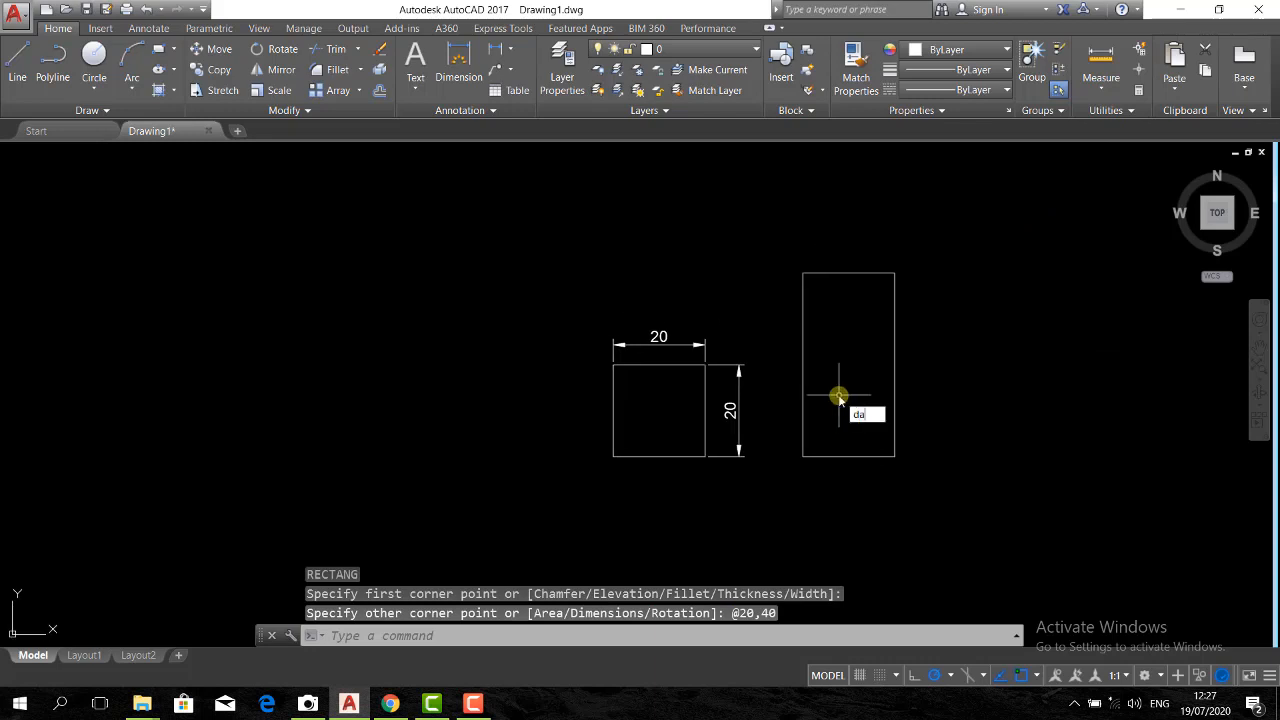
type("l")
key("Return")
left_click(812, 271)
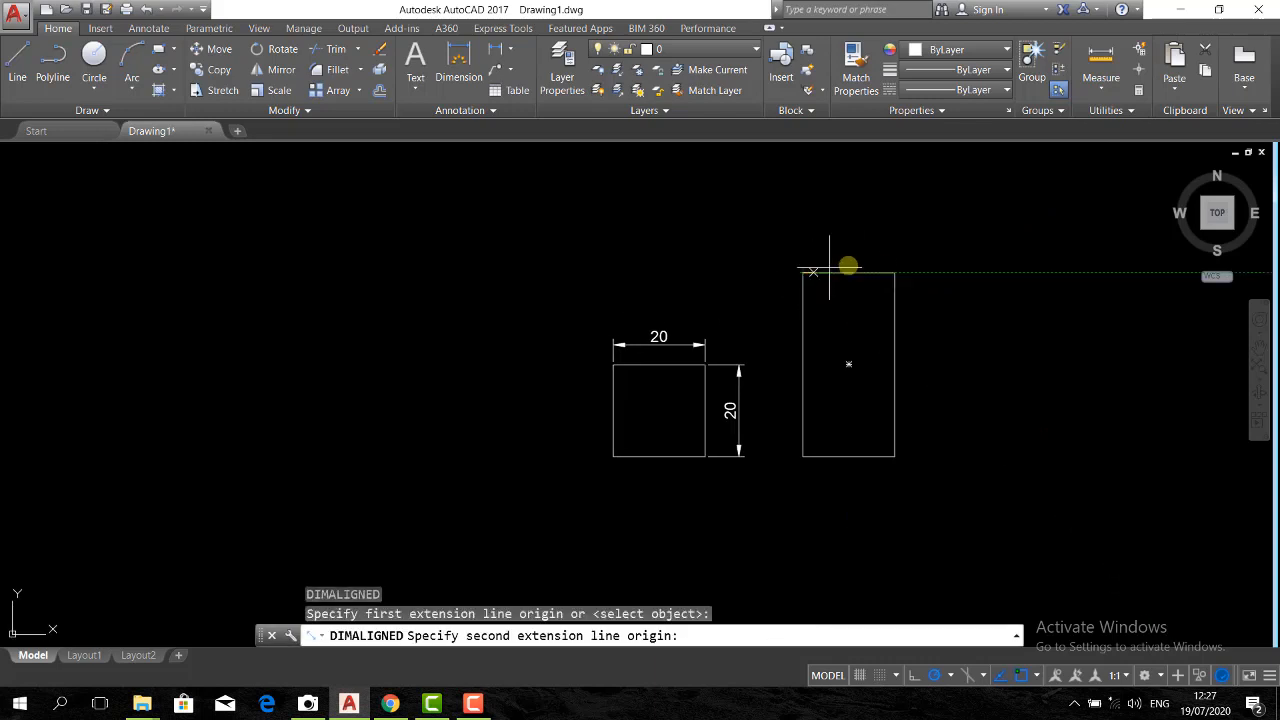
left_click(894, 272)
left_click(894, 238)
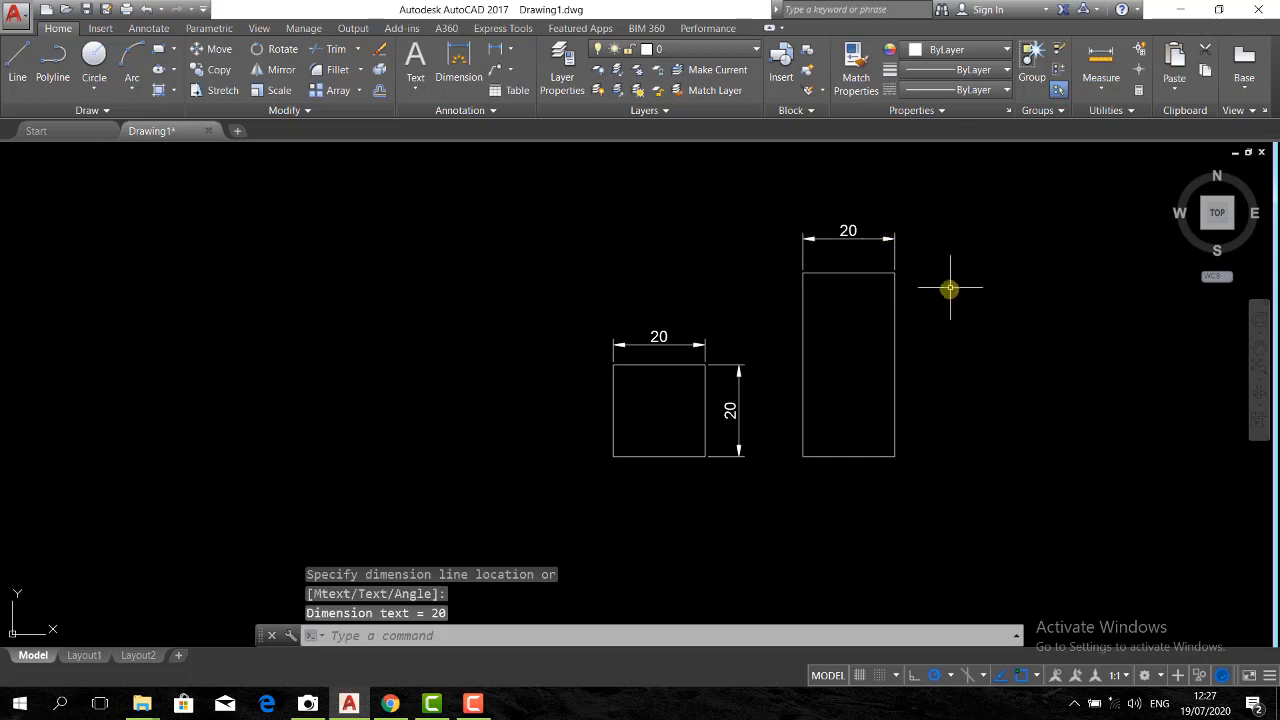
Add an aligned dimension to the tall rectangle's right edge, placed outside the rectangle
key("Return")
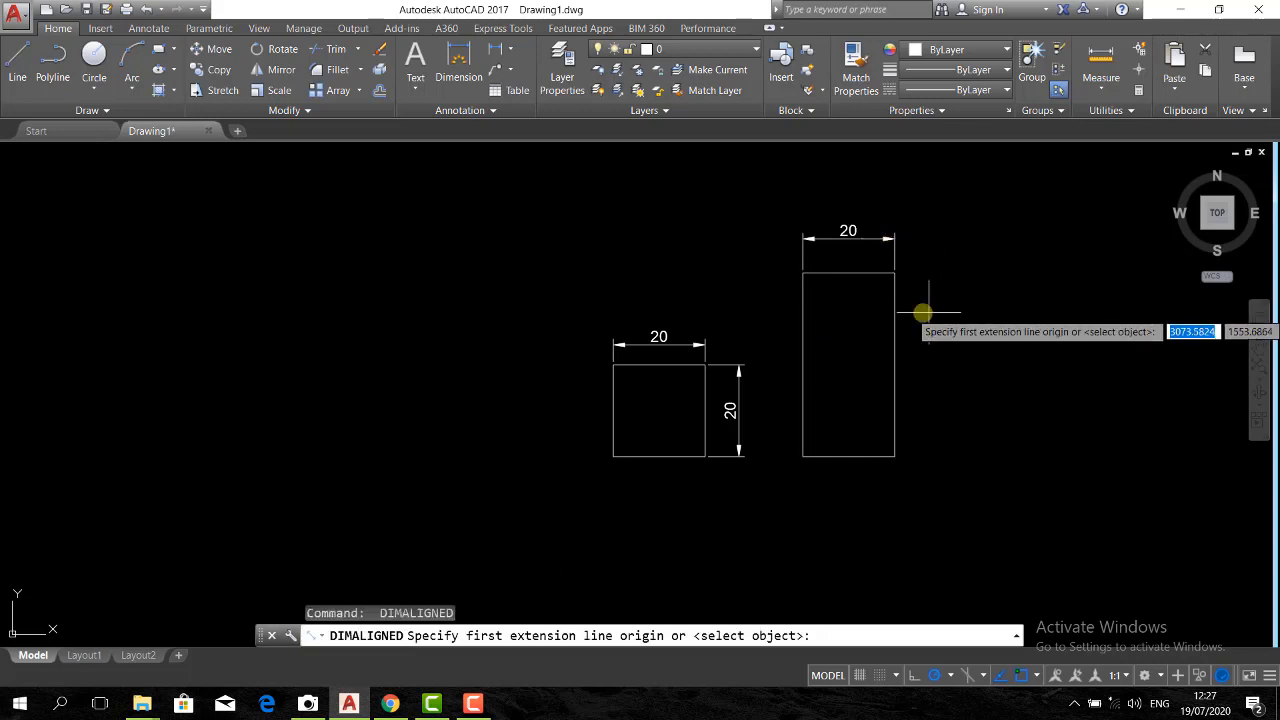
left_click(894, 273)
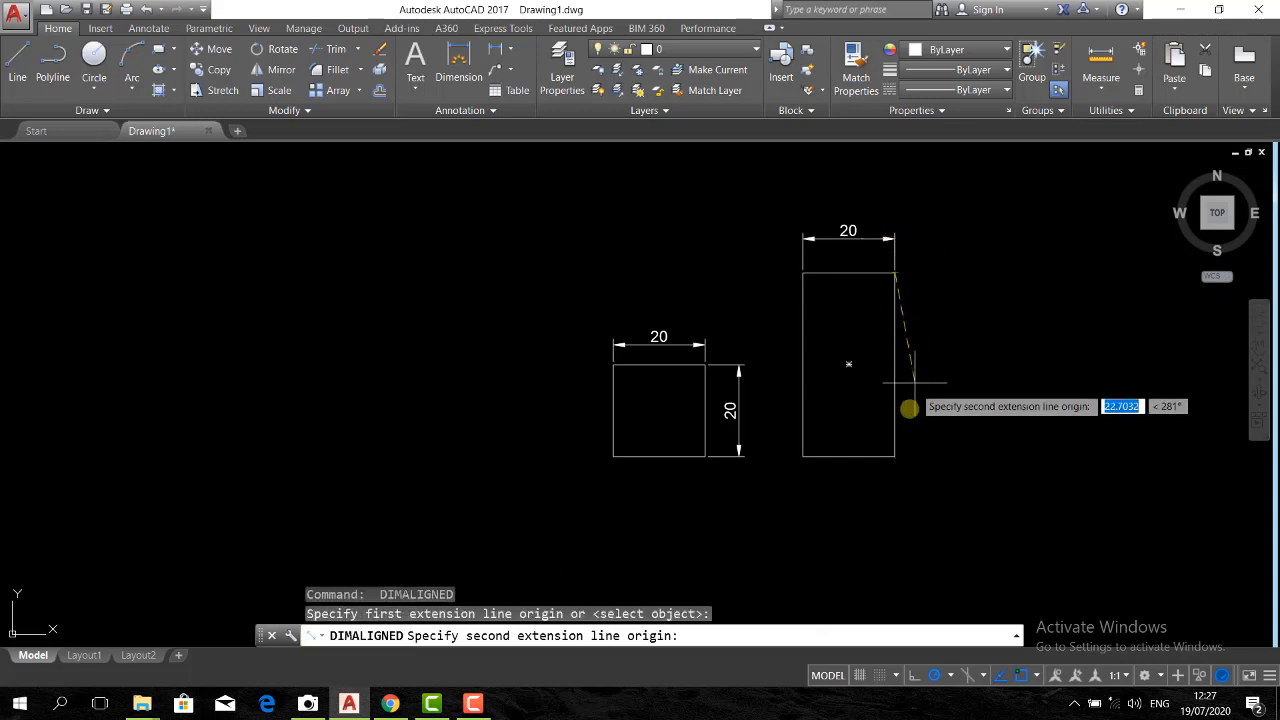
left_click(894, 457)
left_click(955, 449)
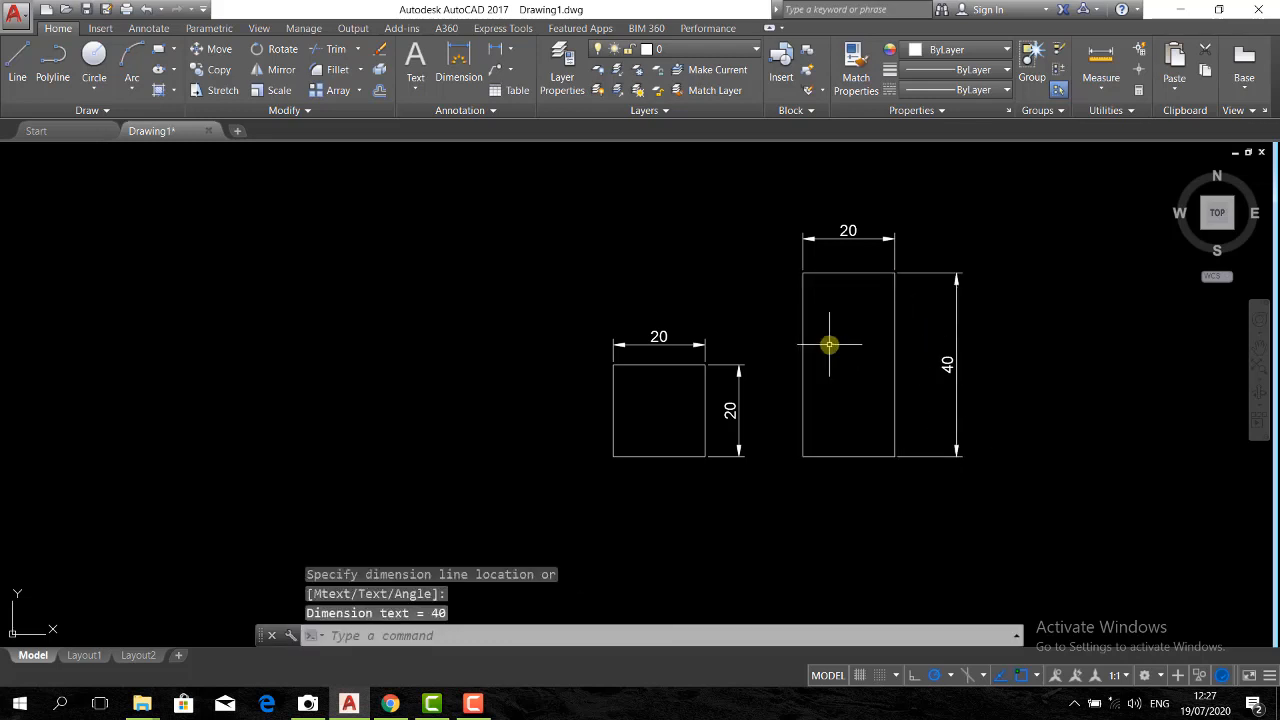
Draw a long vertical line just left of the square, extending well above and below both rectangles
scroll(722, 335, "down", 2)
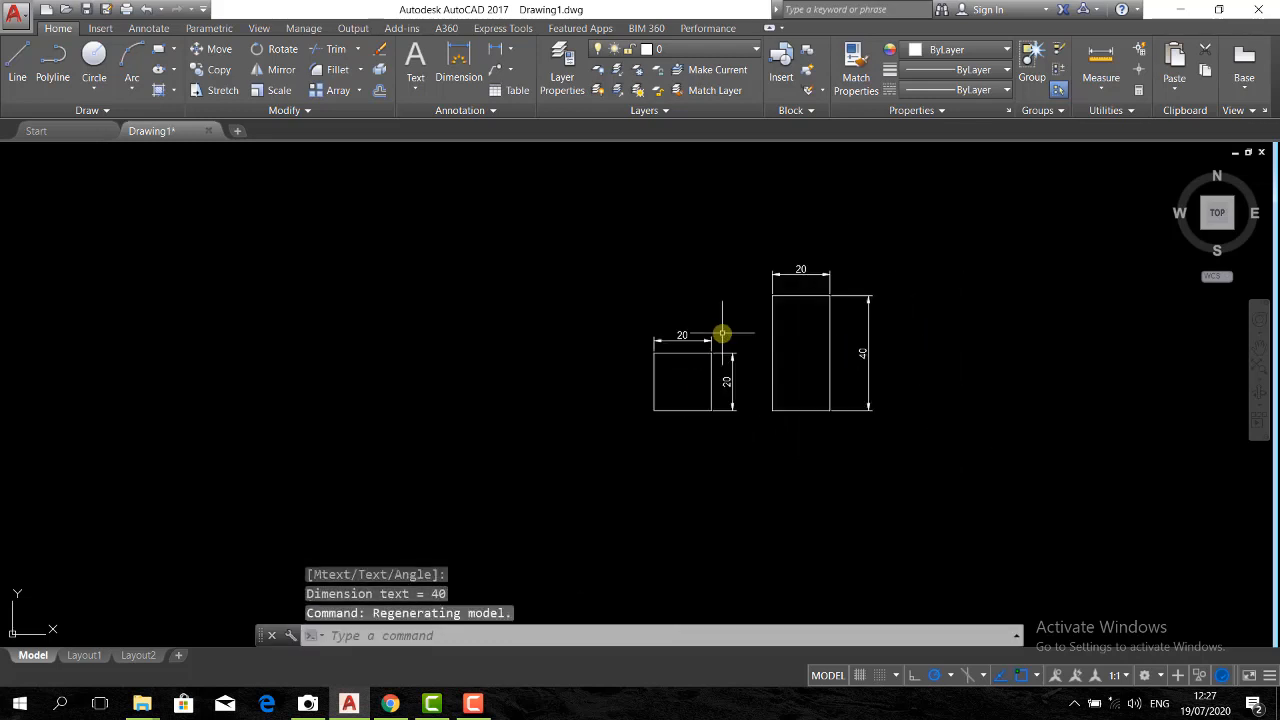
middle_click_drag(721, 338, 721, 333)
type("l")
key("Return")
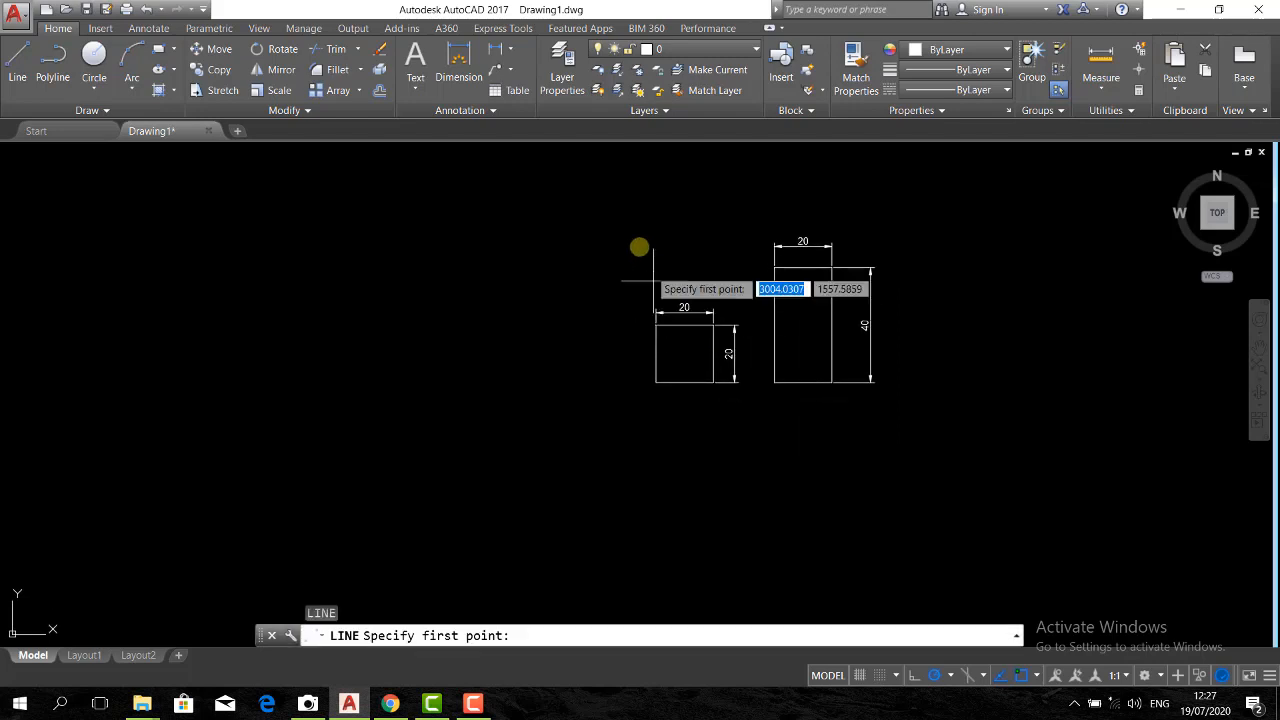
left_click(616, 174)
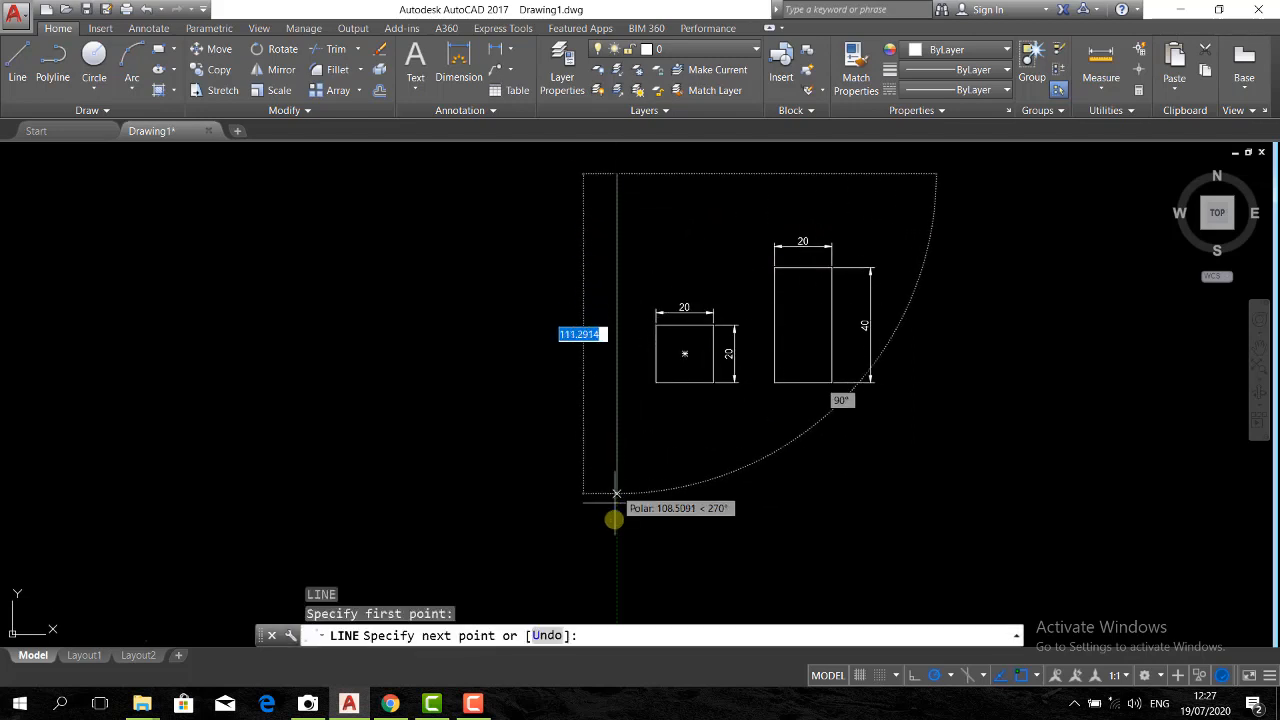
left_click(617, 598)
key("Return")
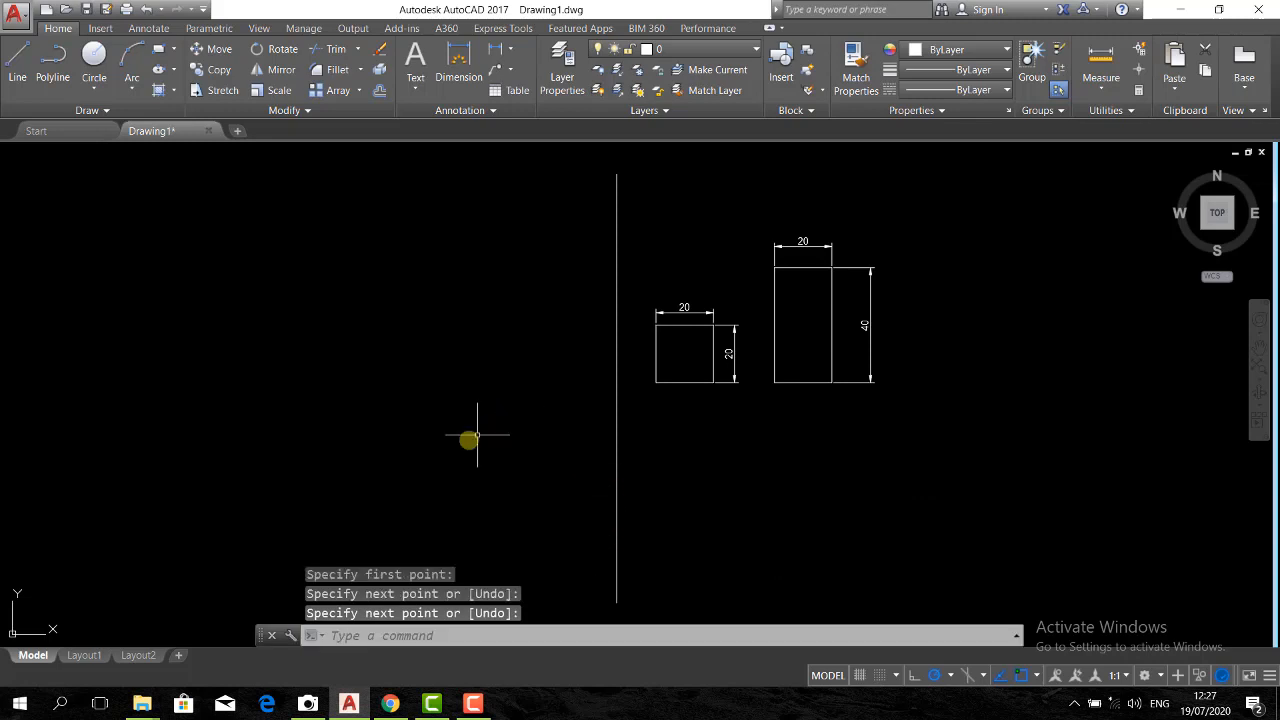
Draw a long horizontal line just below both rectangles, crossing the vertical line and extending past the tall rectangle's dimension
key("Return")
left_click(360, 409)
left_click(967, 408)
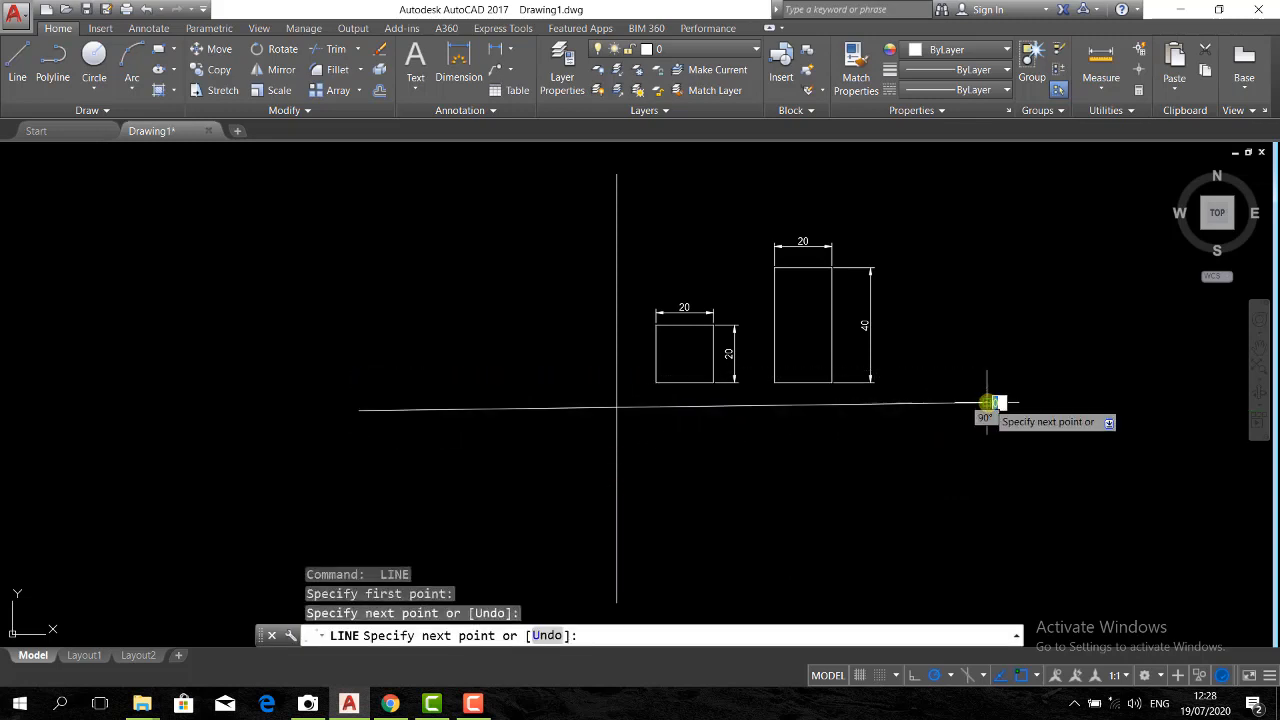
key("ctrl+z")
left_click(970, 413)
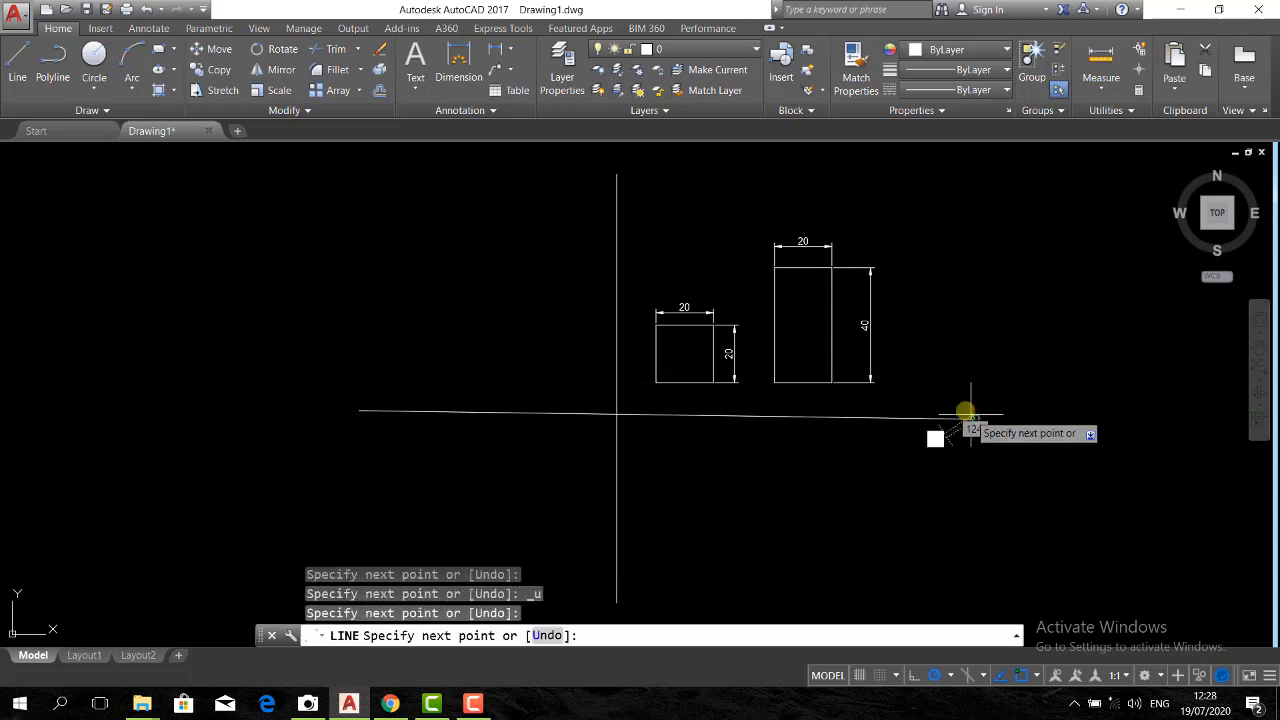
key("Return")
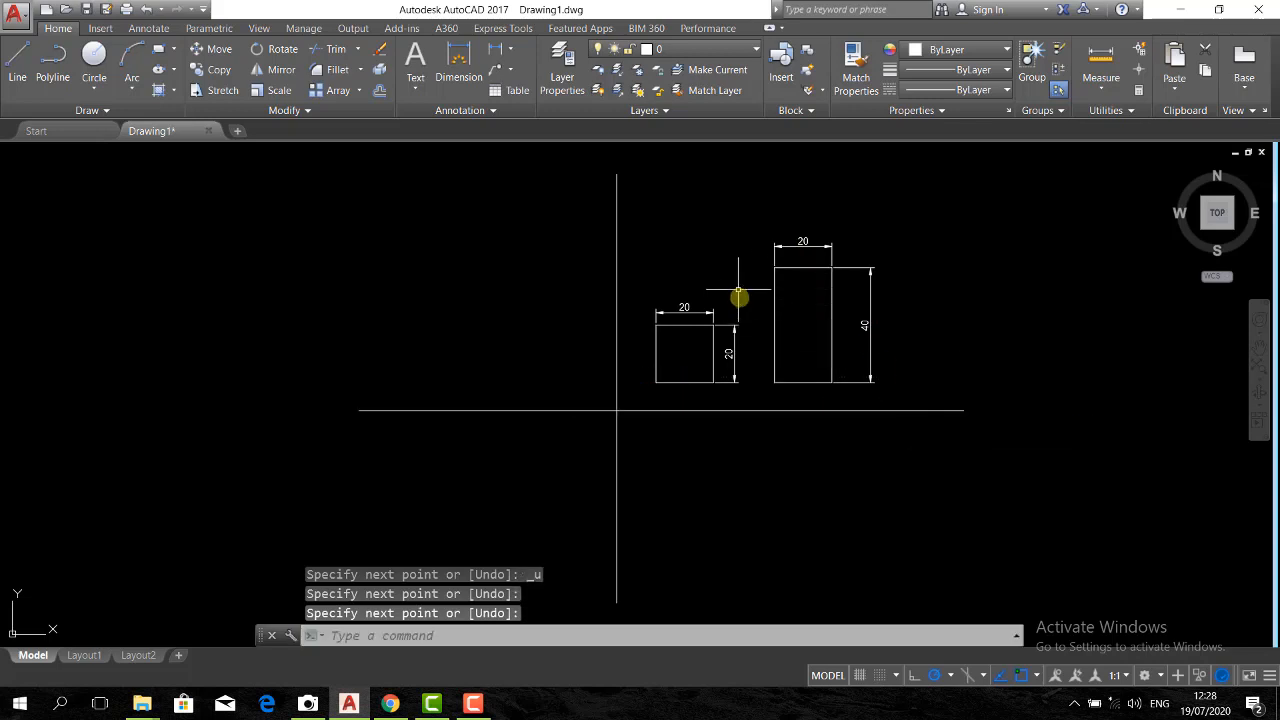
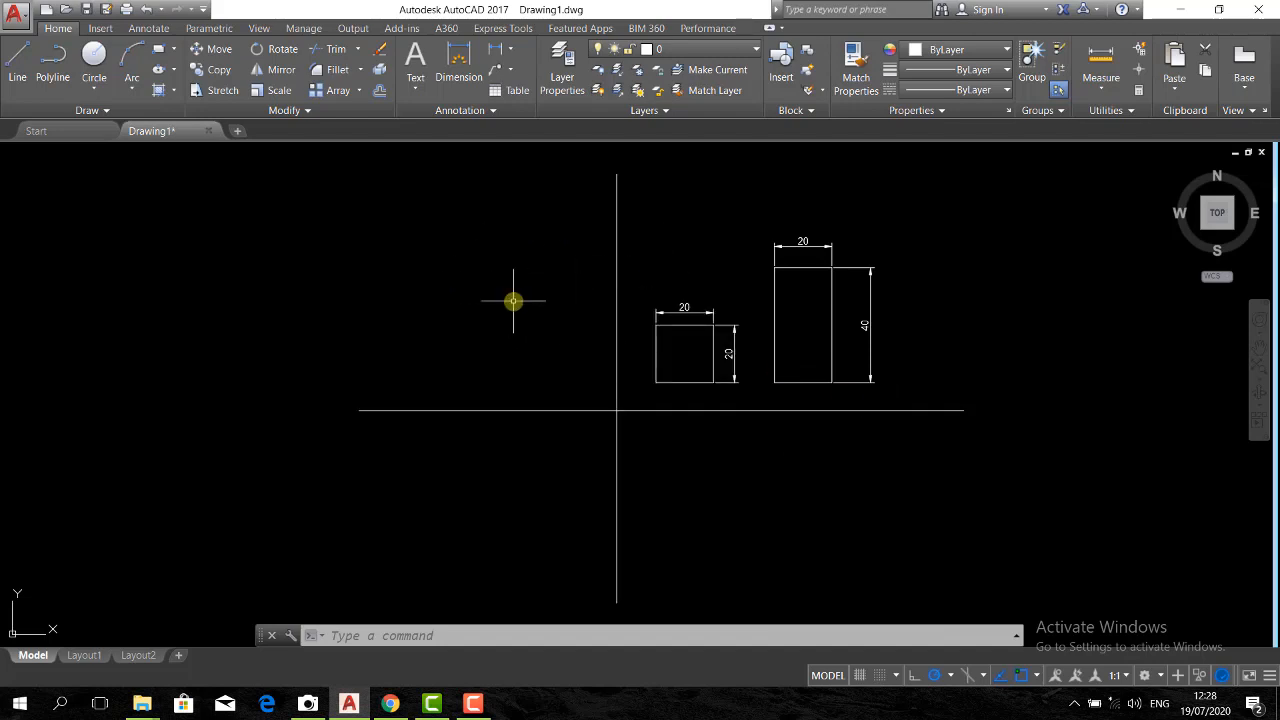
Draw a rectangle left of the vertical axis line and above the horizontal one, with its opposite corner at @-20,20
scroll(607, 338, "up", 2)
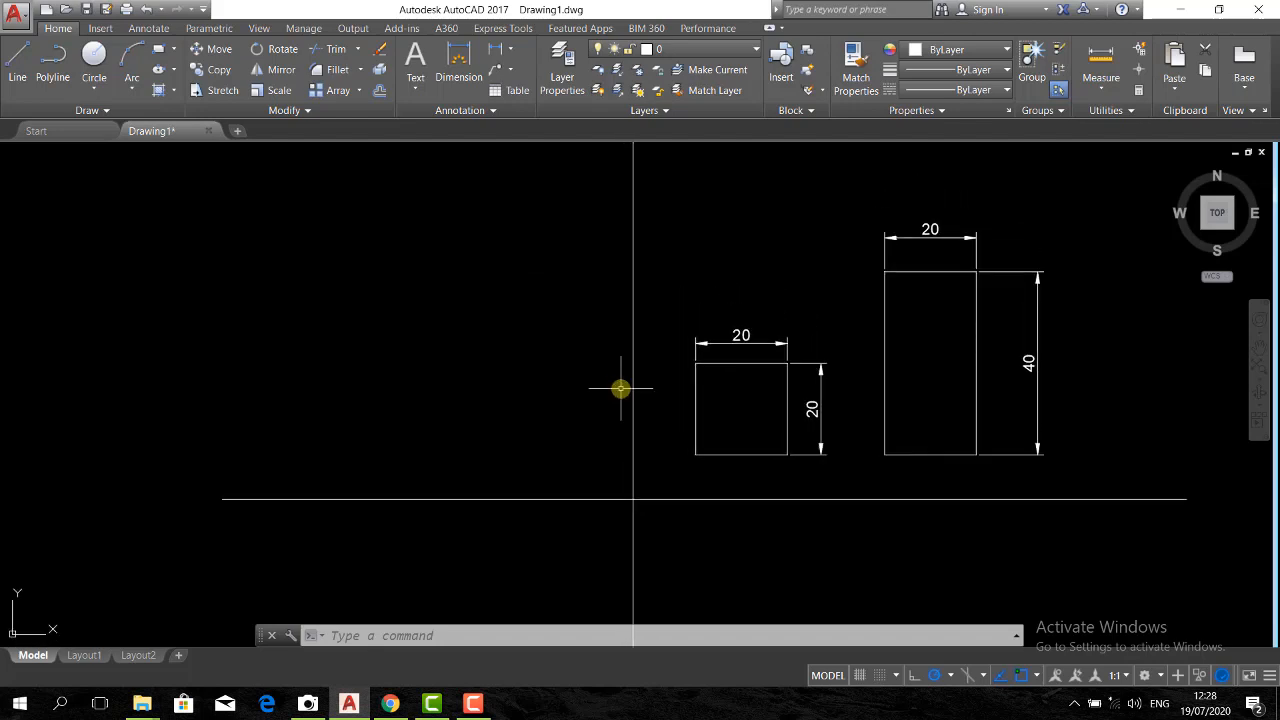
scroll(605, 375, "down", 4)
scroll(592, 362, "up", 4)
scroll(588, 358, "down", 3)
scroll(586, 362, "up", 3)
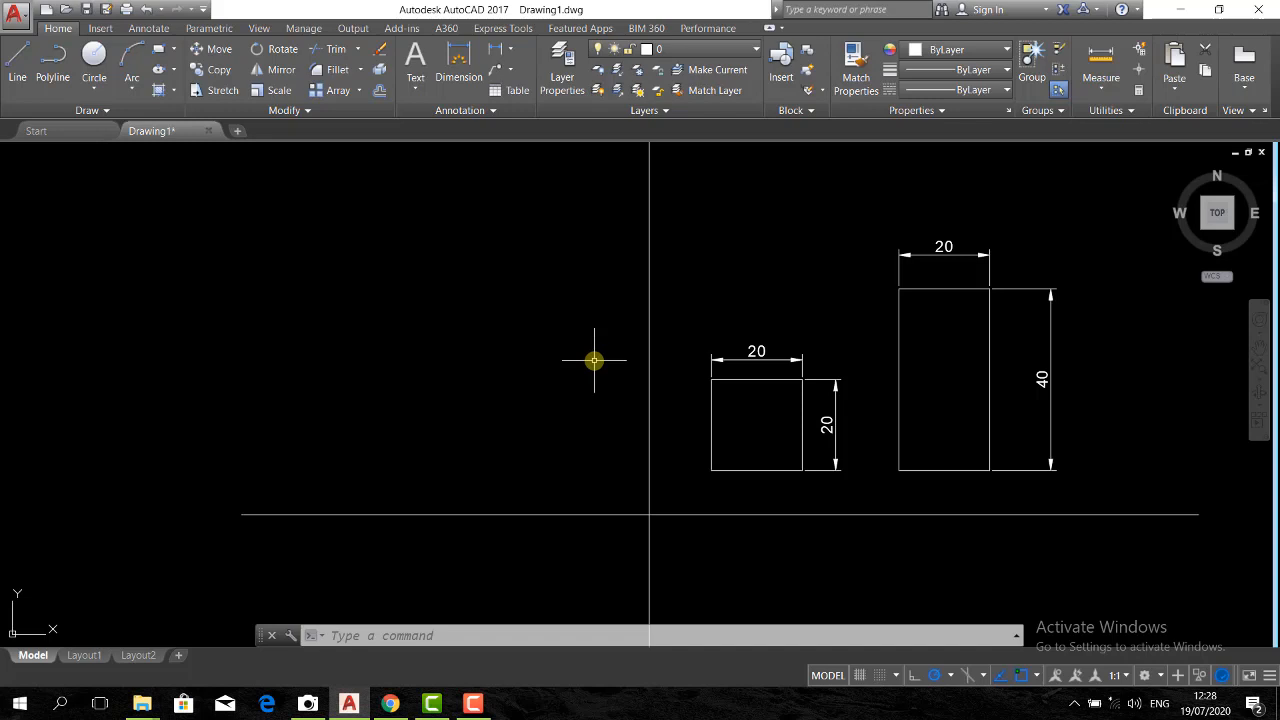
key("Return")
key("Escape")
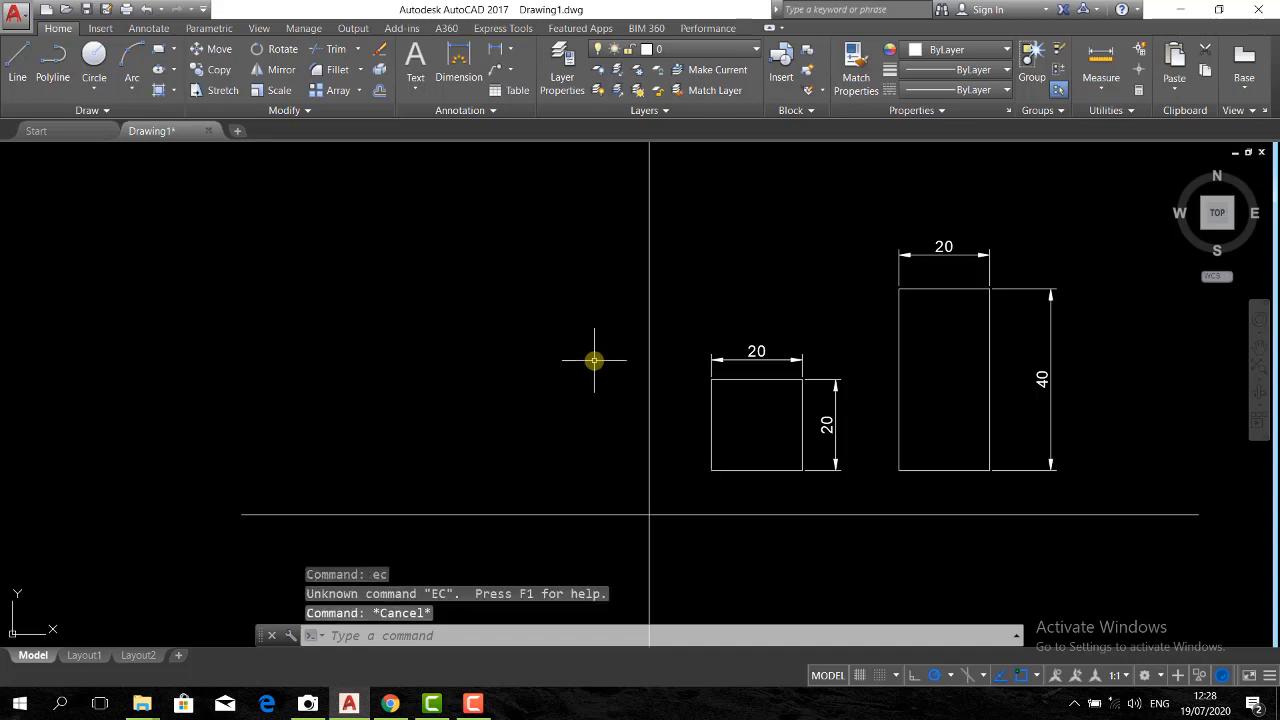
key("Escape")
key("Return")
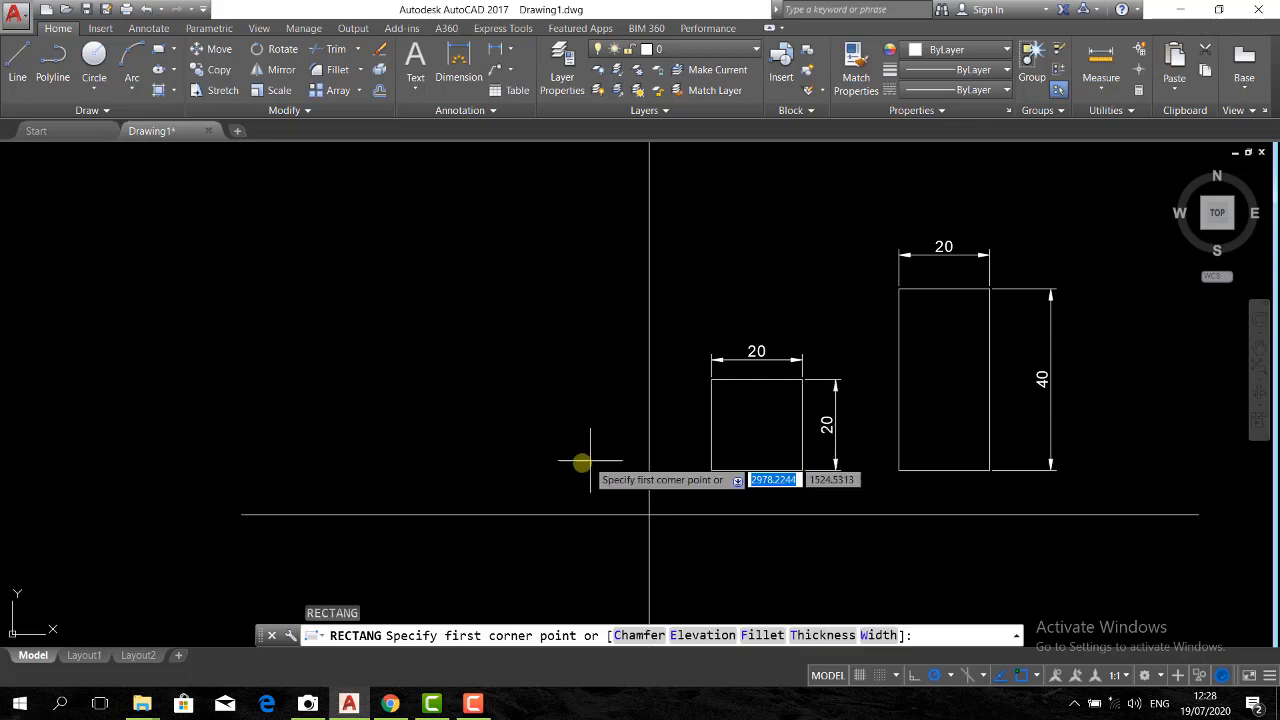
left_click(575, 465)
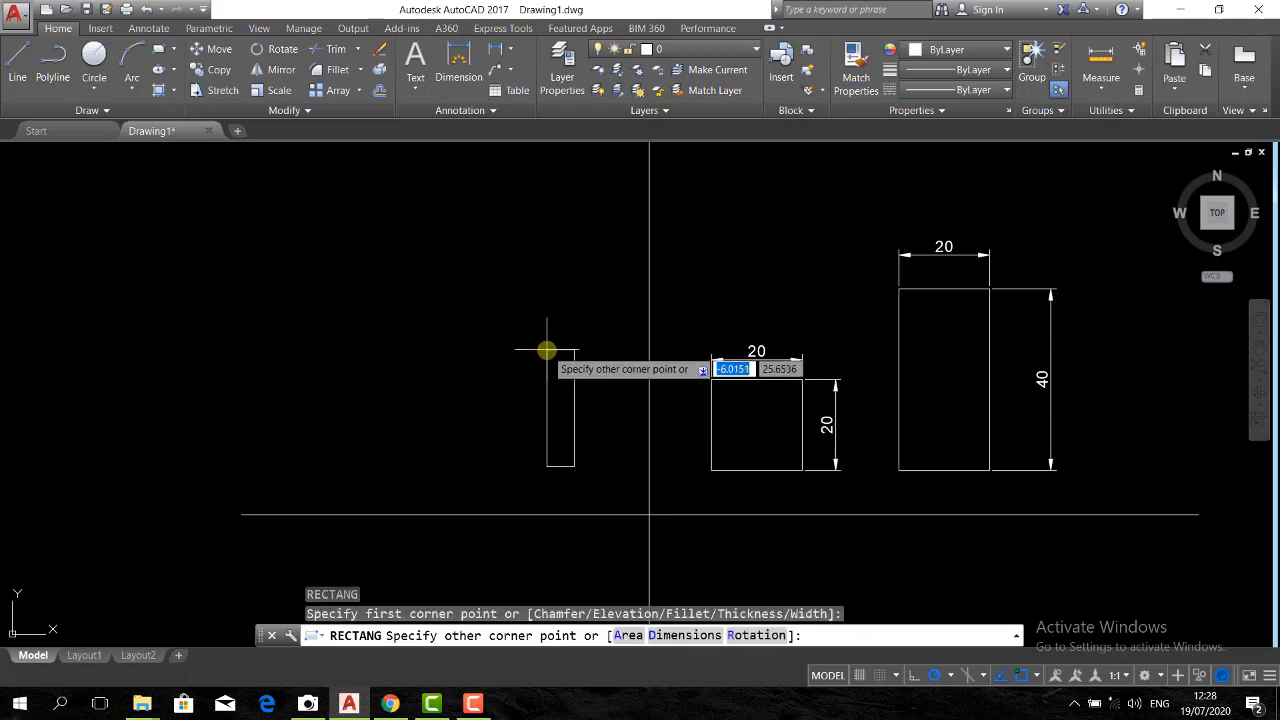
type("@-20")
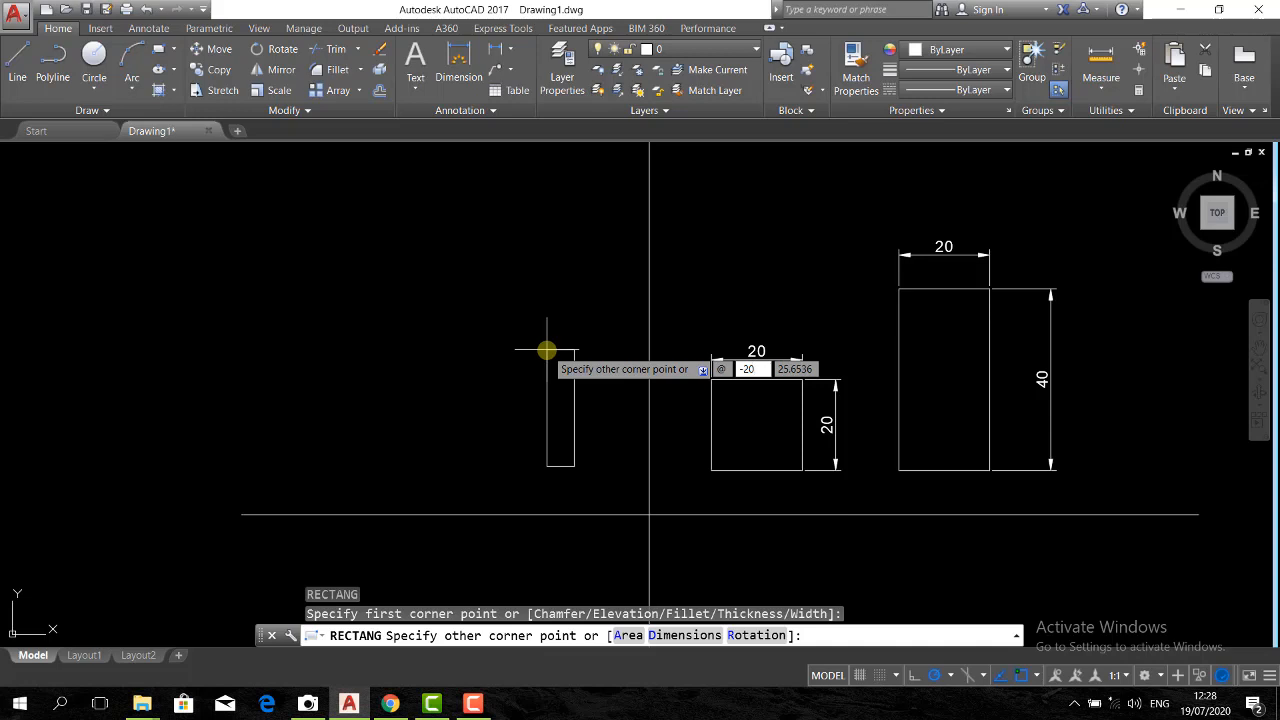
key("Tab")
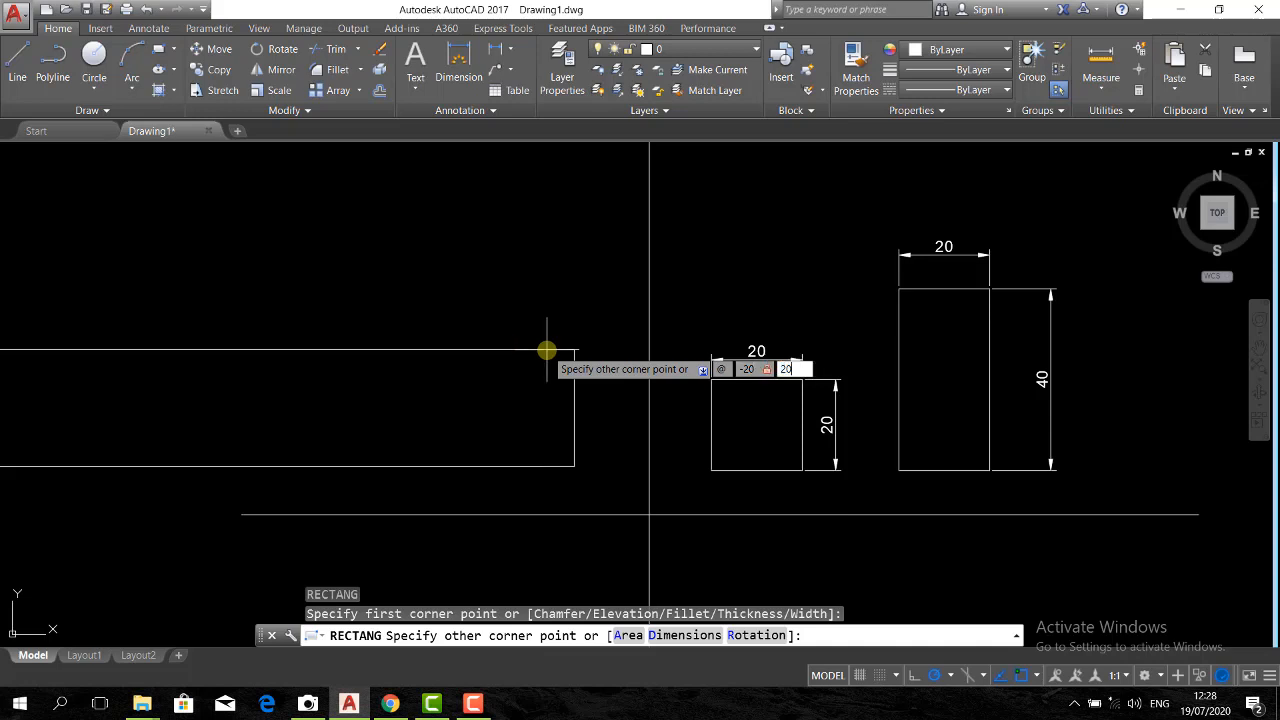
key("Return")
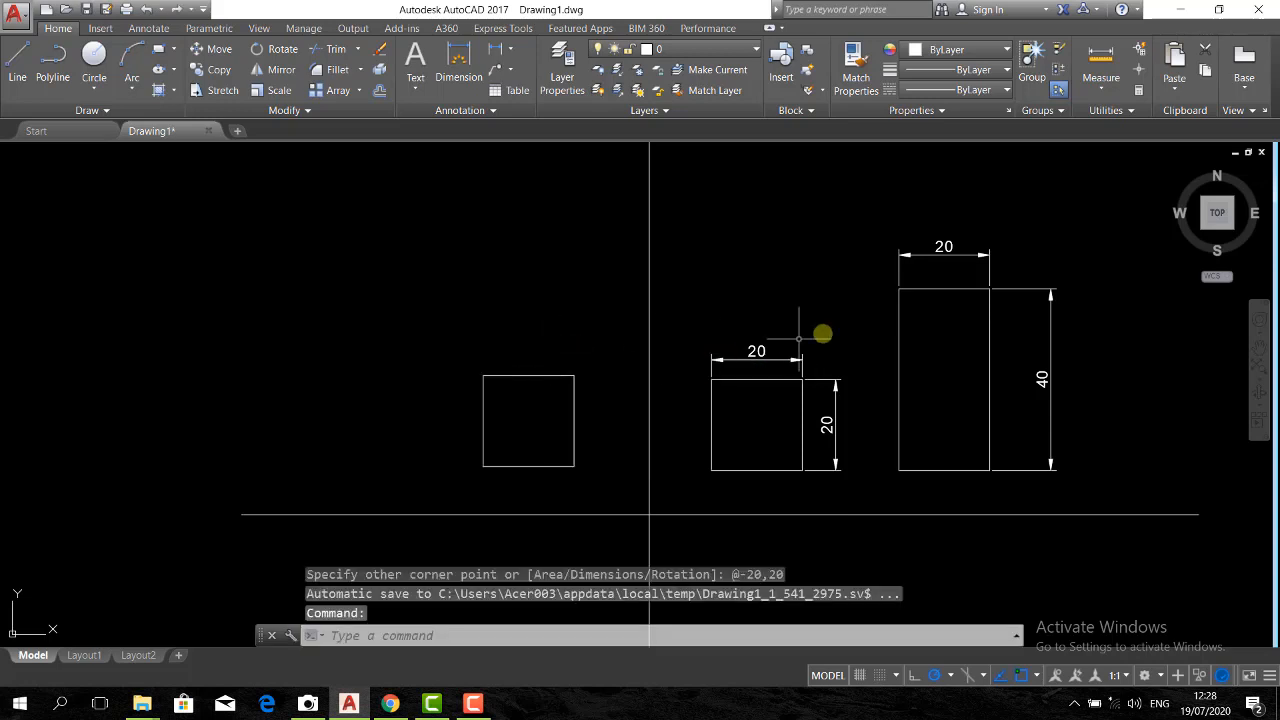
Draw a rectangle just left of the new square, level with its base, with its opposite corner at @-20,40
type("re")
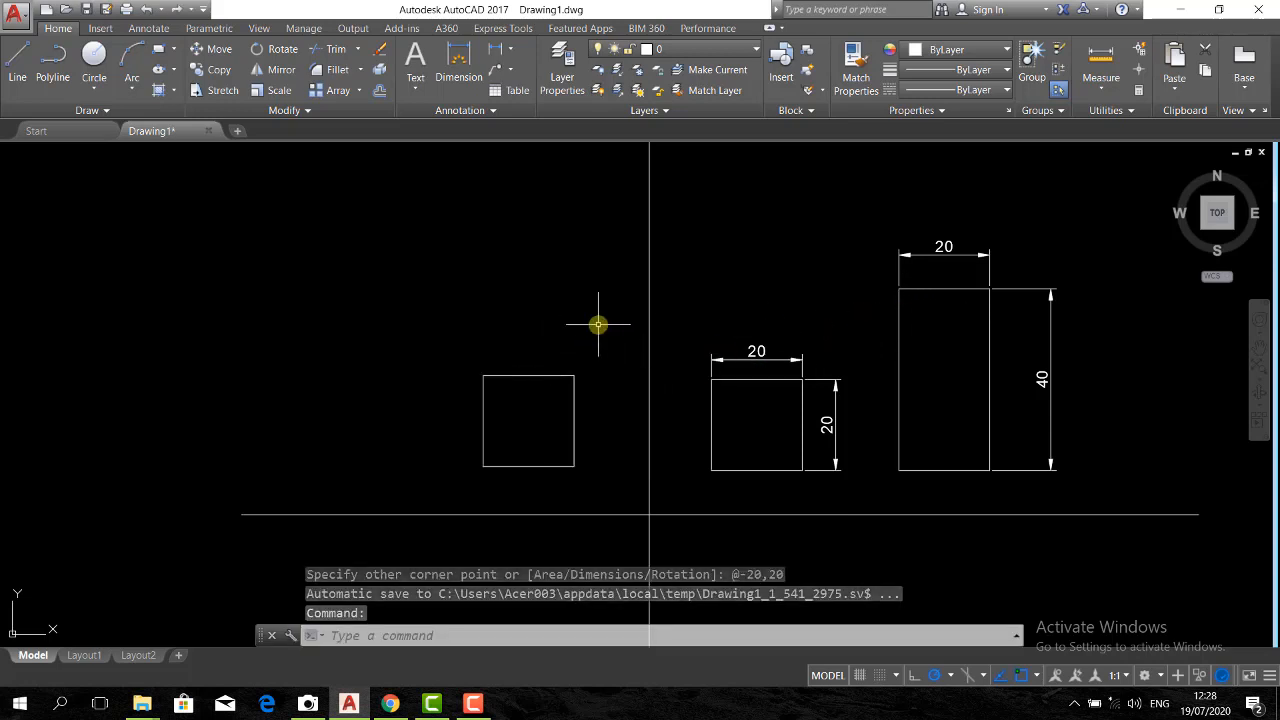
type("c")
key("Return")
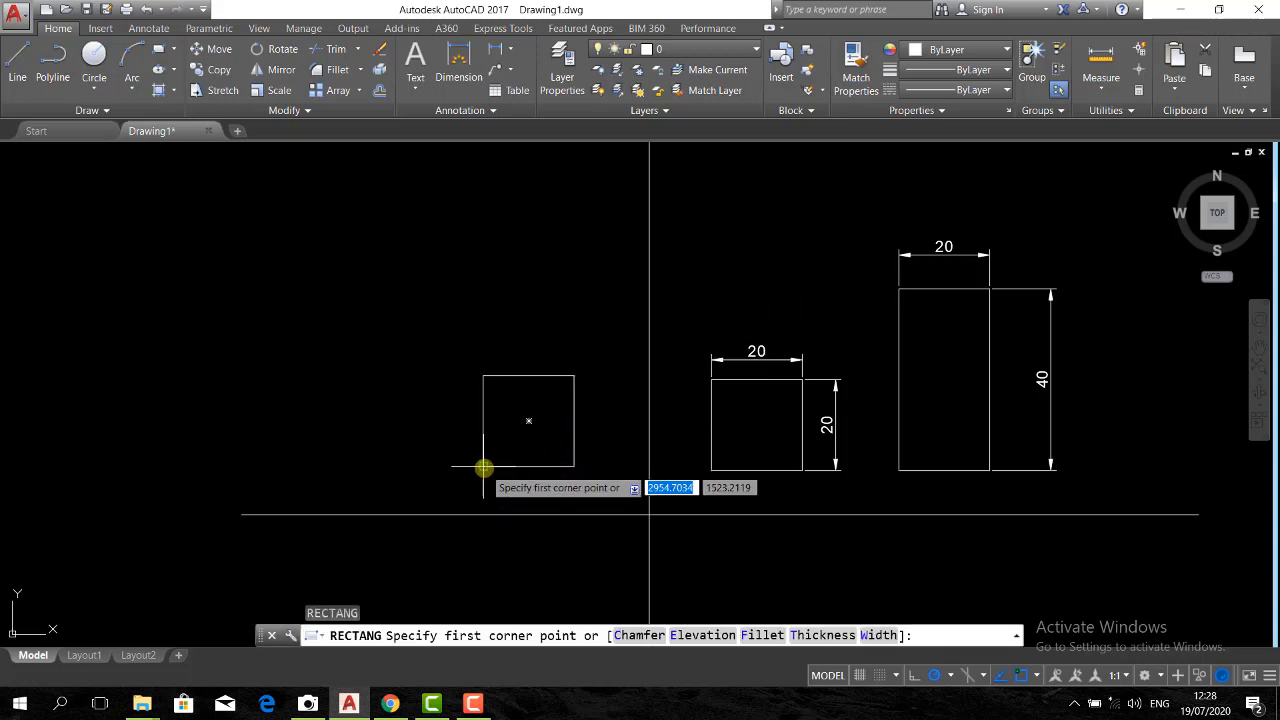
left_click(445, 466)
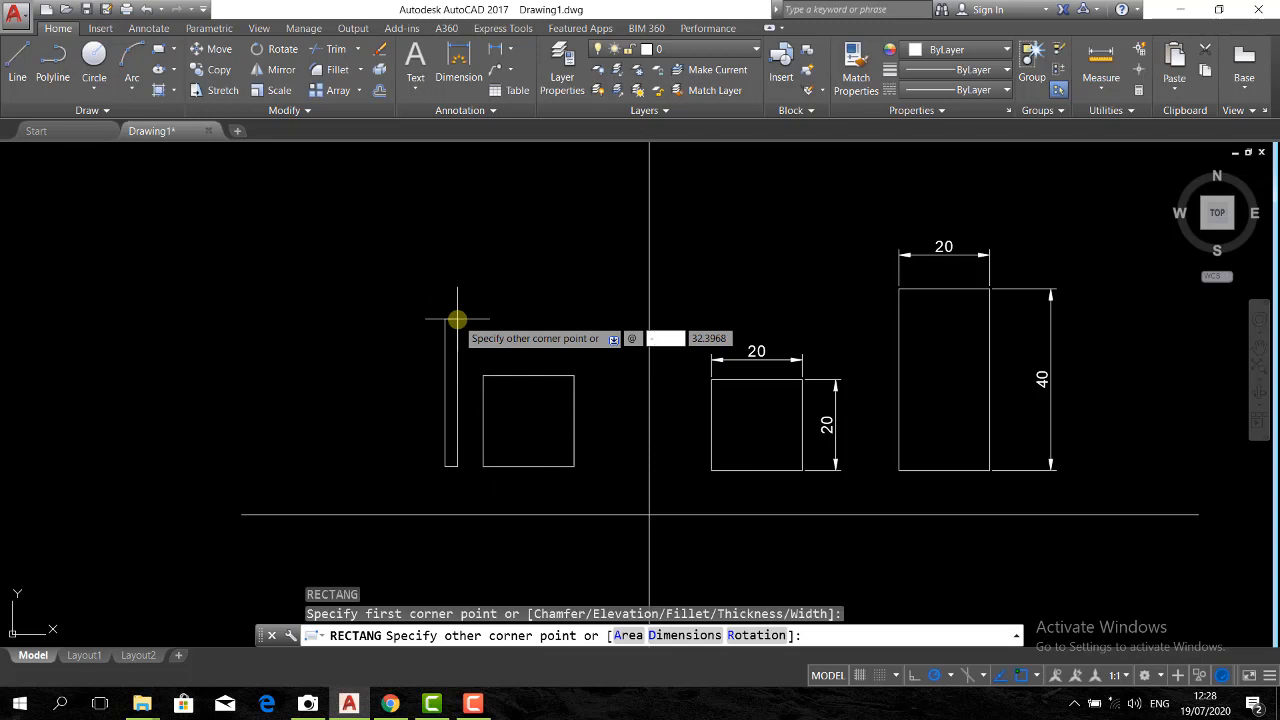
type("-20")
key("Tab")
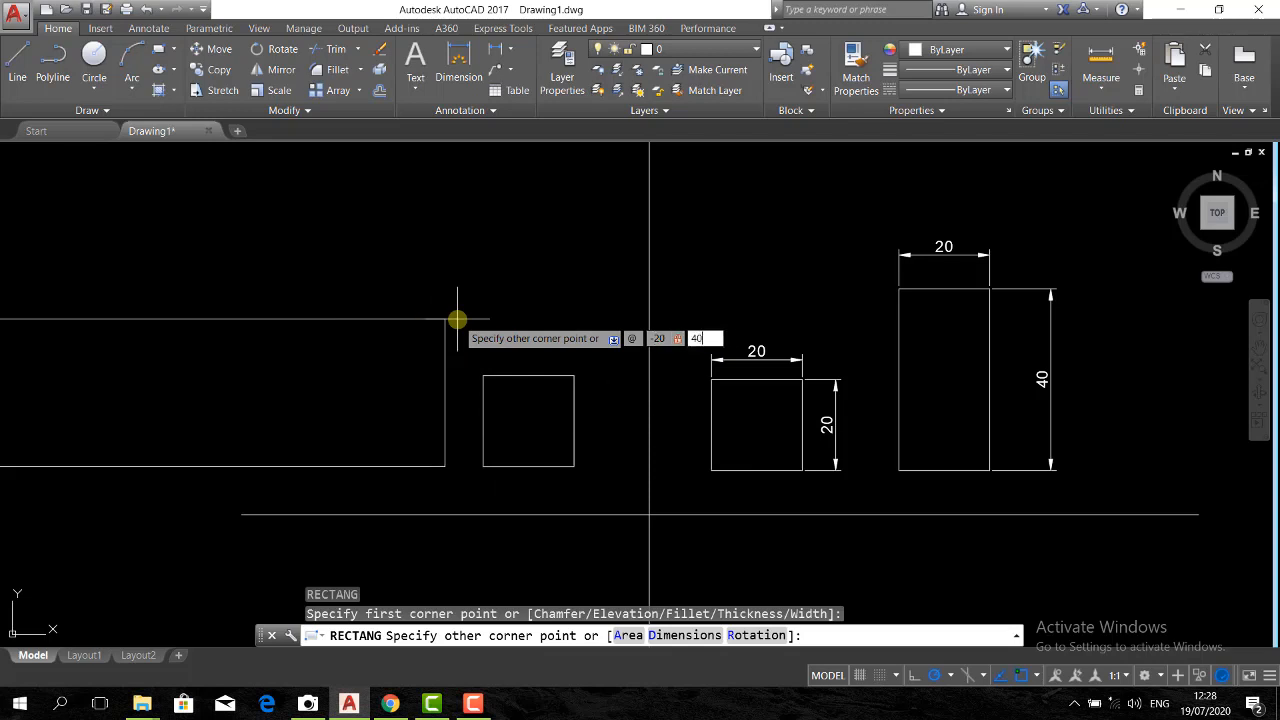
type("40")
key("Return")
Draw a rectangle in the lower-left quadrant, beneath the undimensioned square, with its opposite corner at @-20,-20
scroll(505, 270, "down", 3)
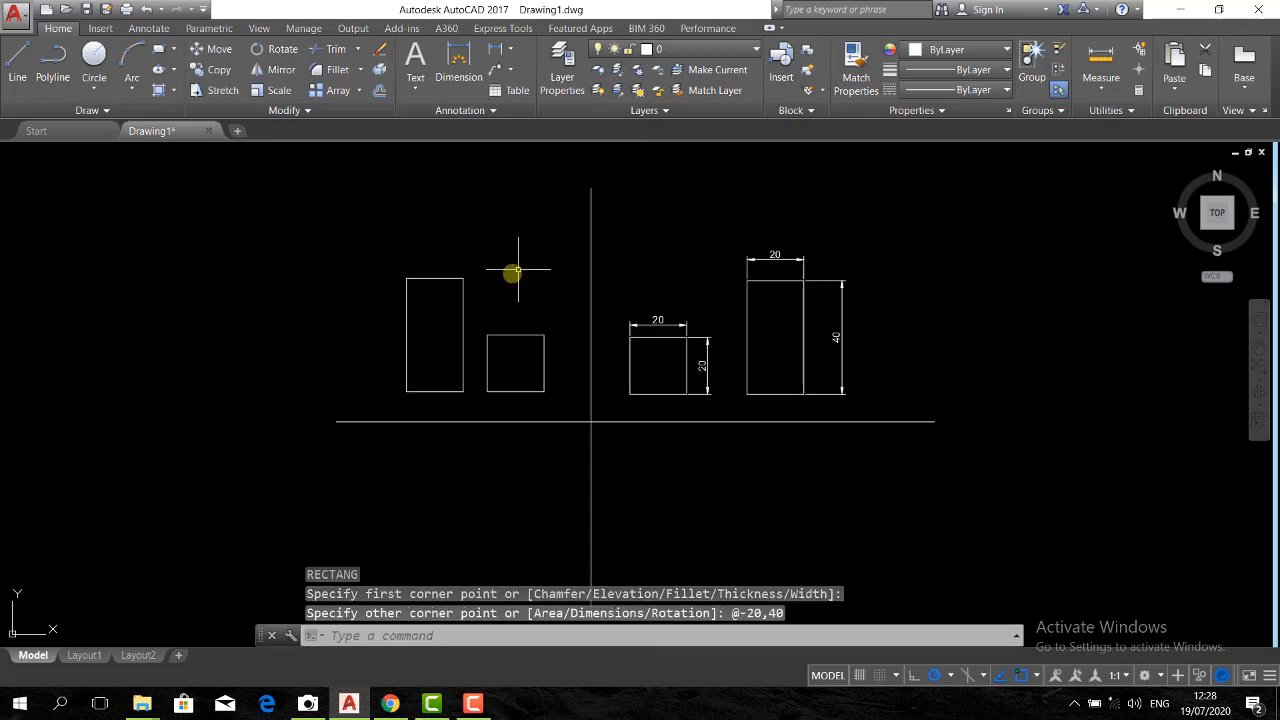
middle_click_drag(505, 265, 474, 343)
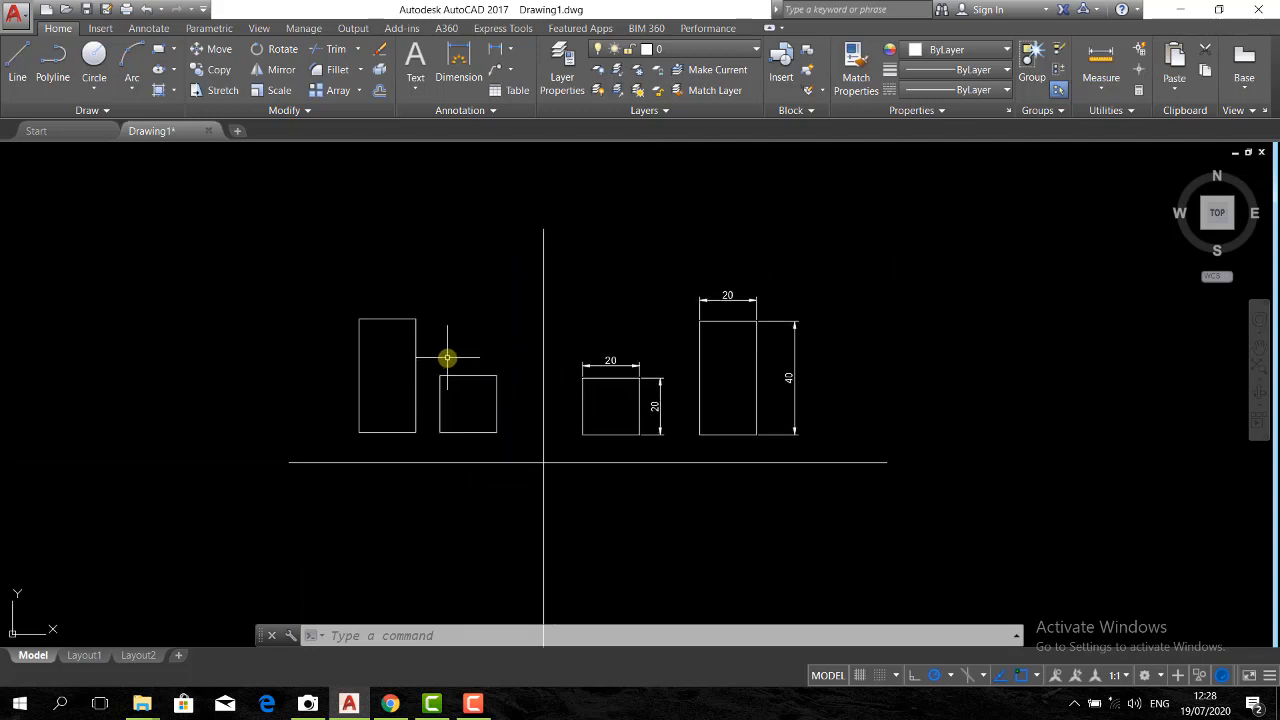
middle_click_drag(477, 409, 491, 374)
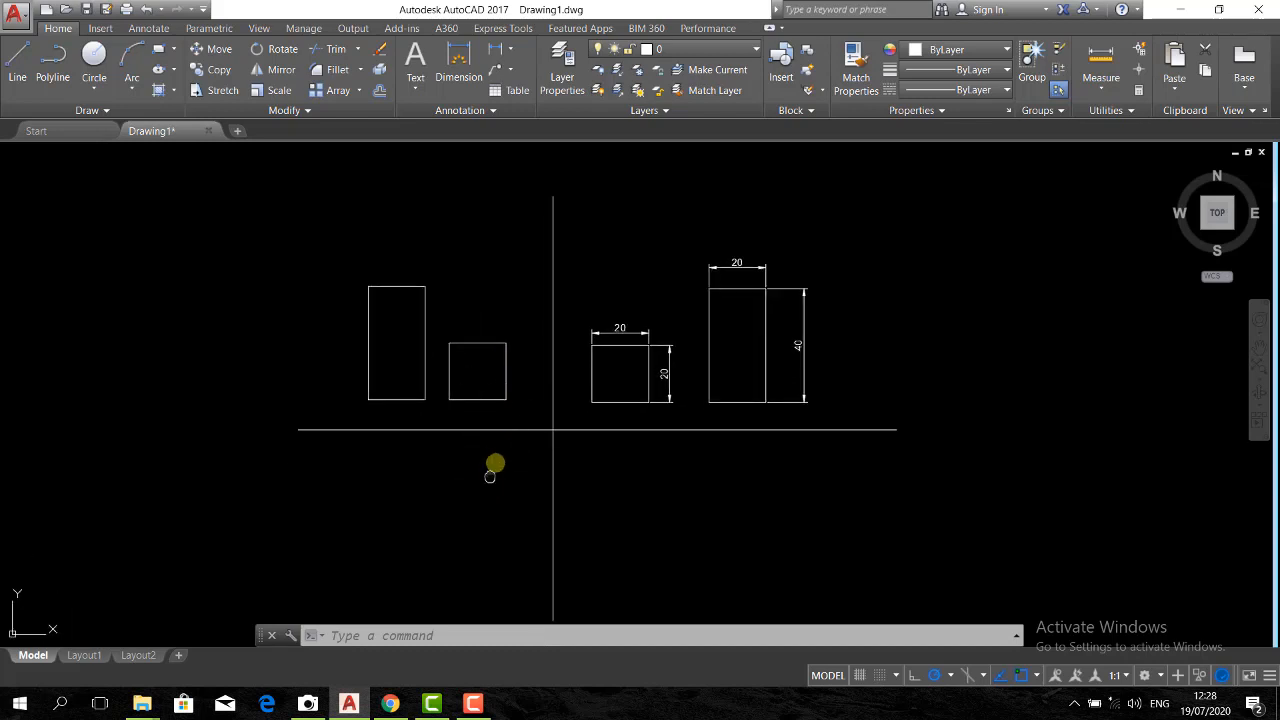
middle_click_drag(490, 476, 501, 451)
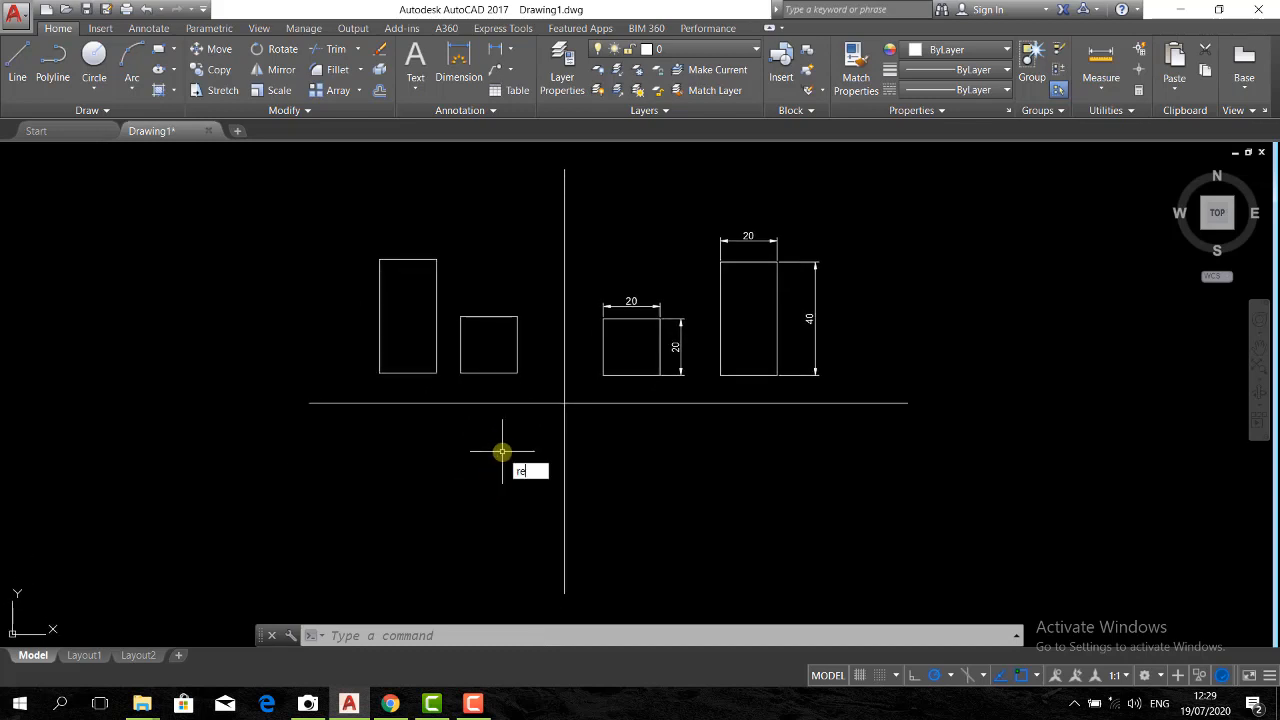
key("Return")
left_click(517, 431)
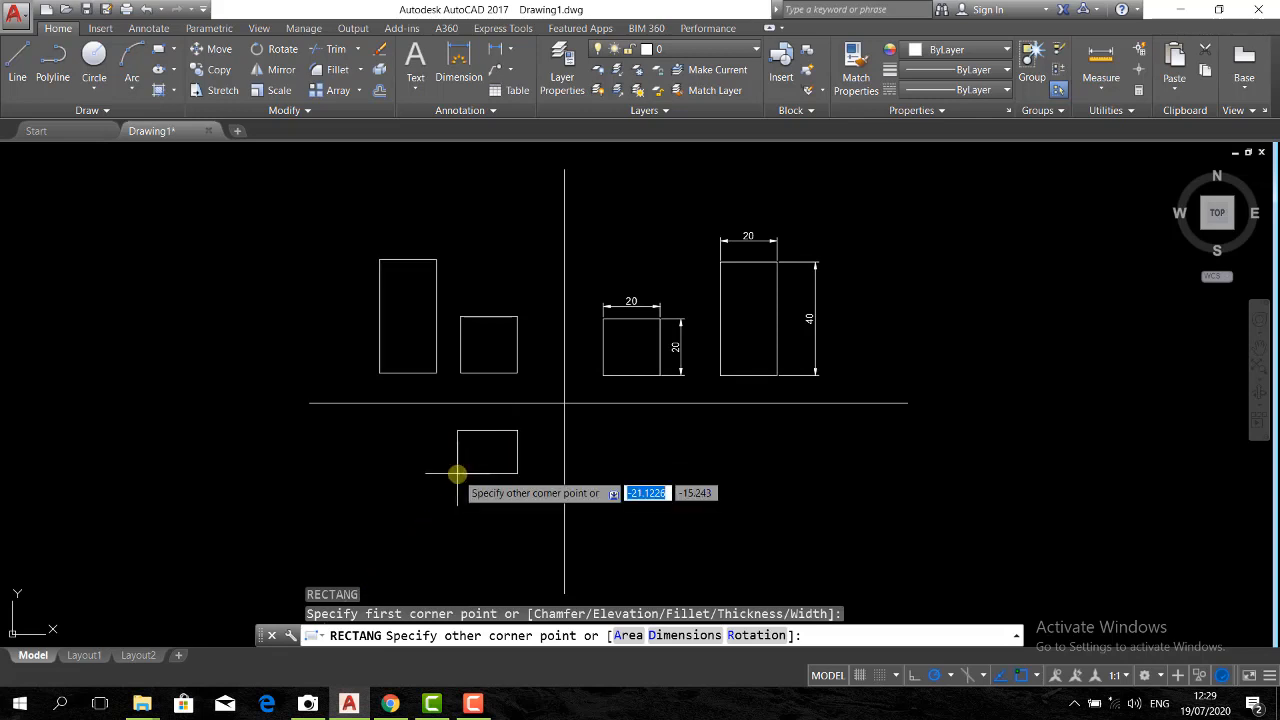
type("@-")
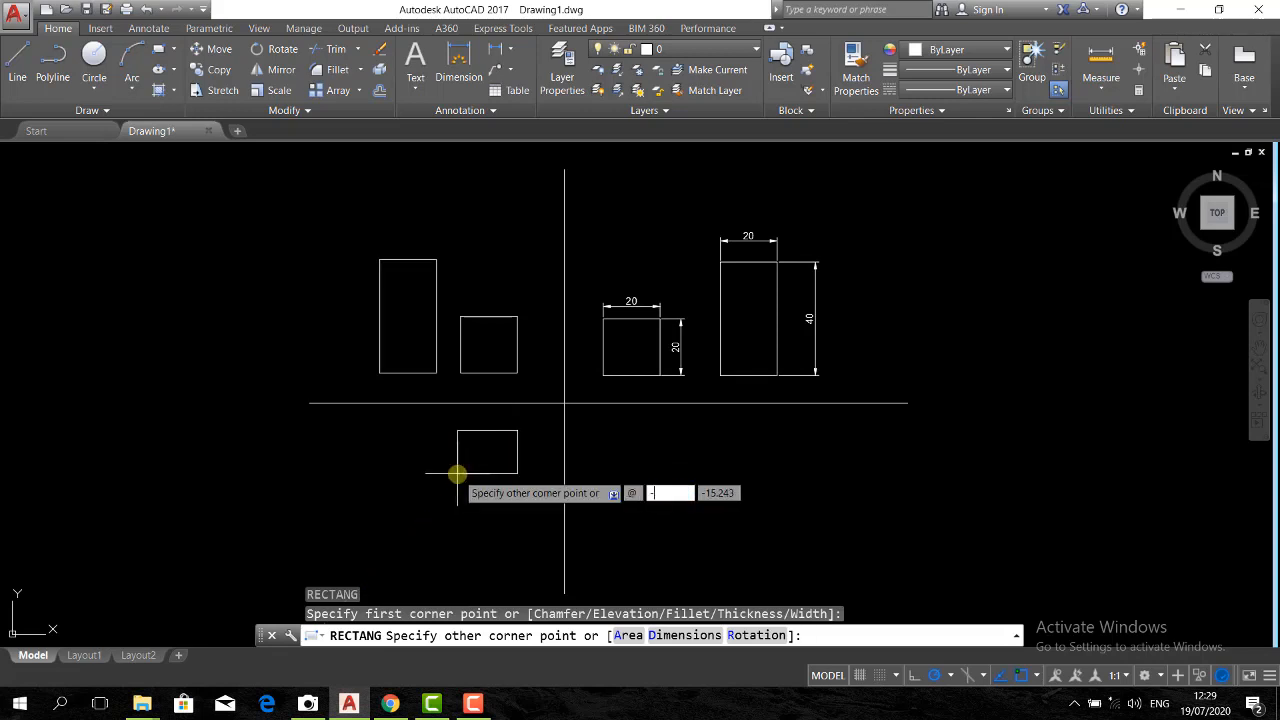
type("20")
key("Tab")
type("-")
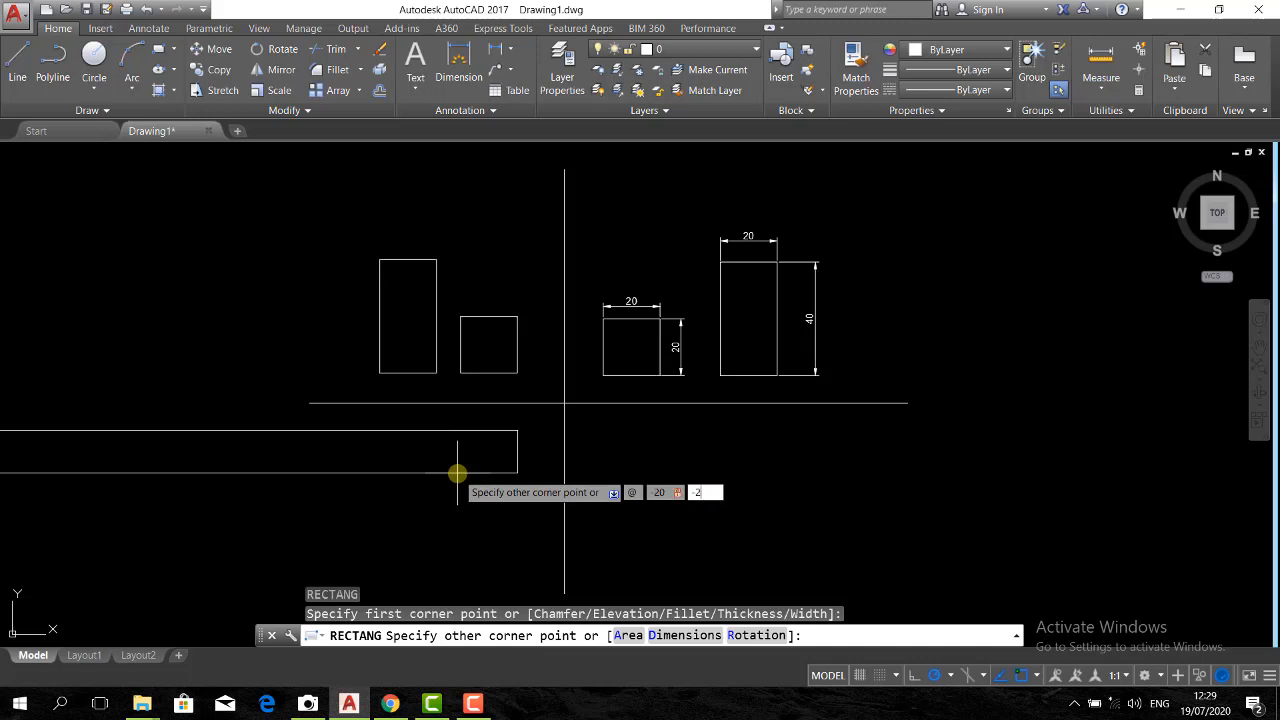
key("Return")
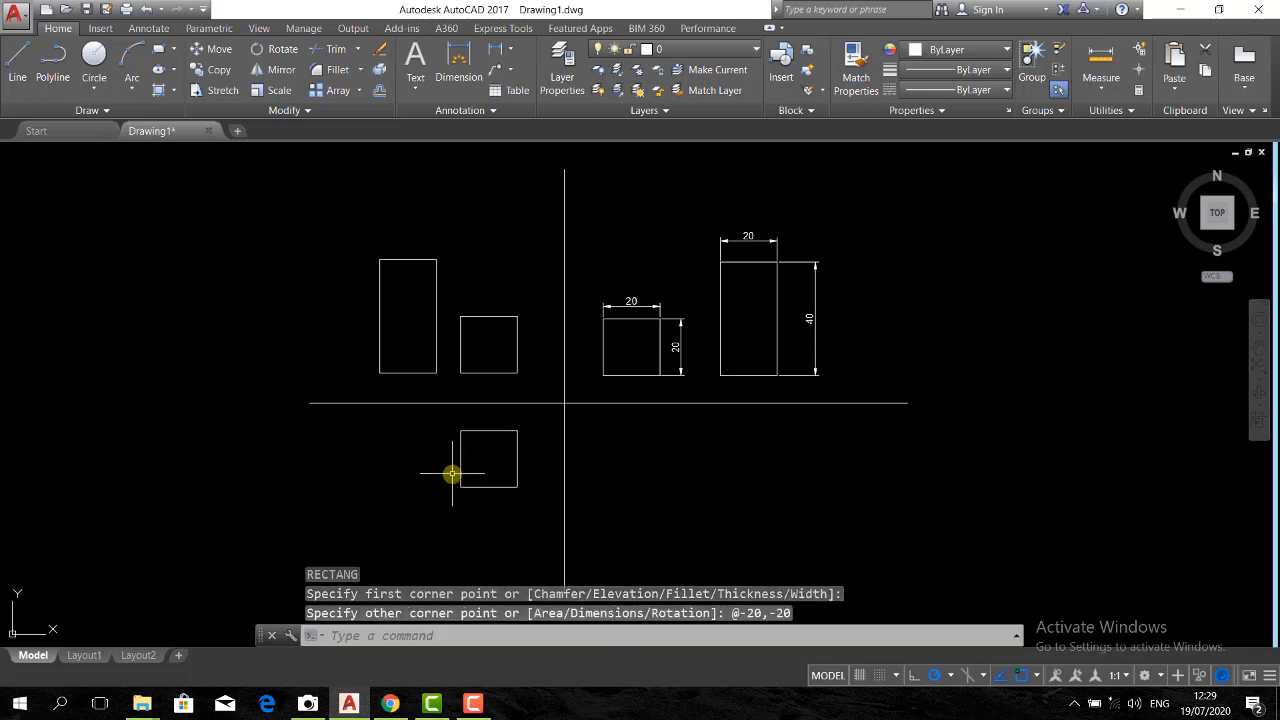
Draw a rectangle left of the lower-left square, aligned with its top edge, with its opposite corner at @-20,-40
type("rec")
key("Return")
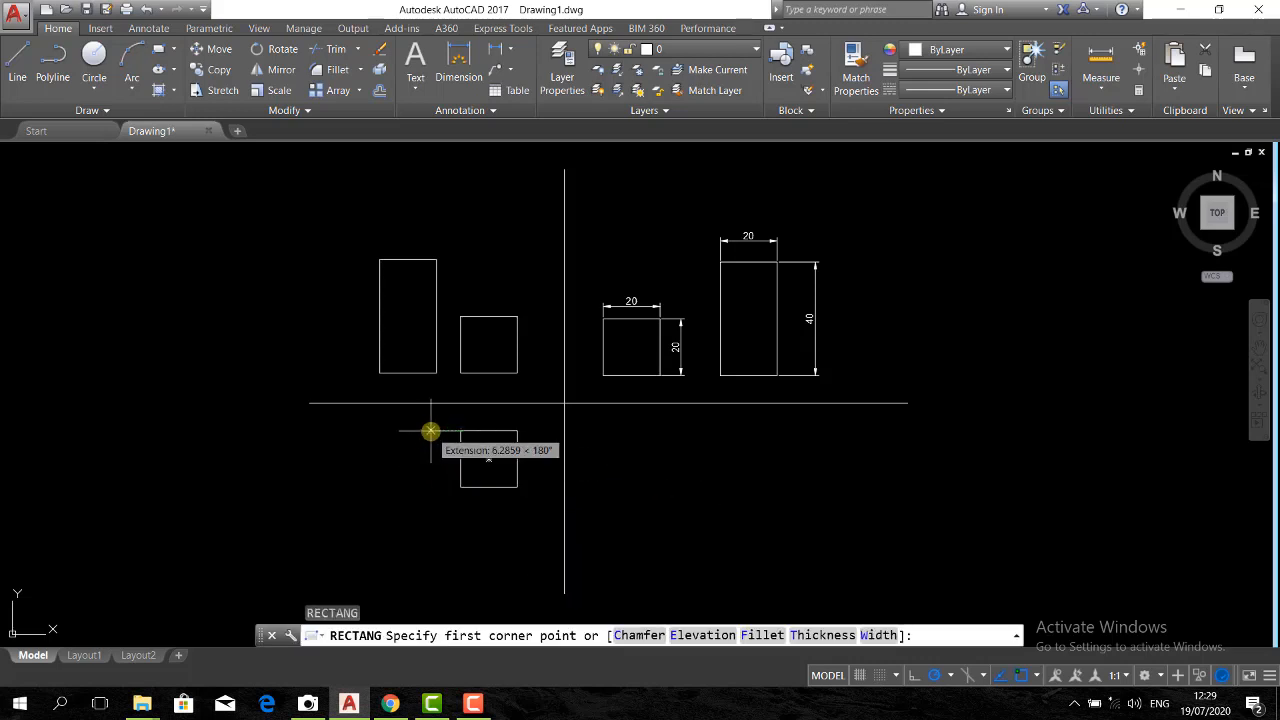
left_click(430, 432)
type("@-20")
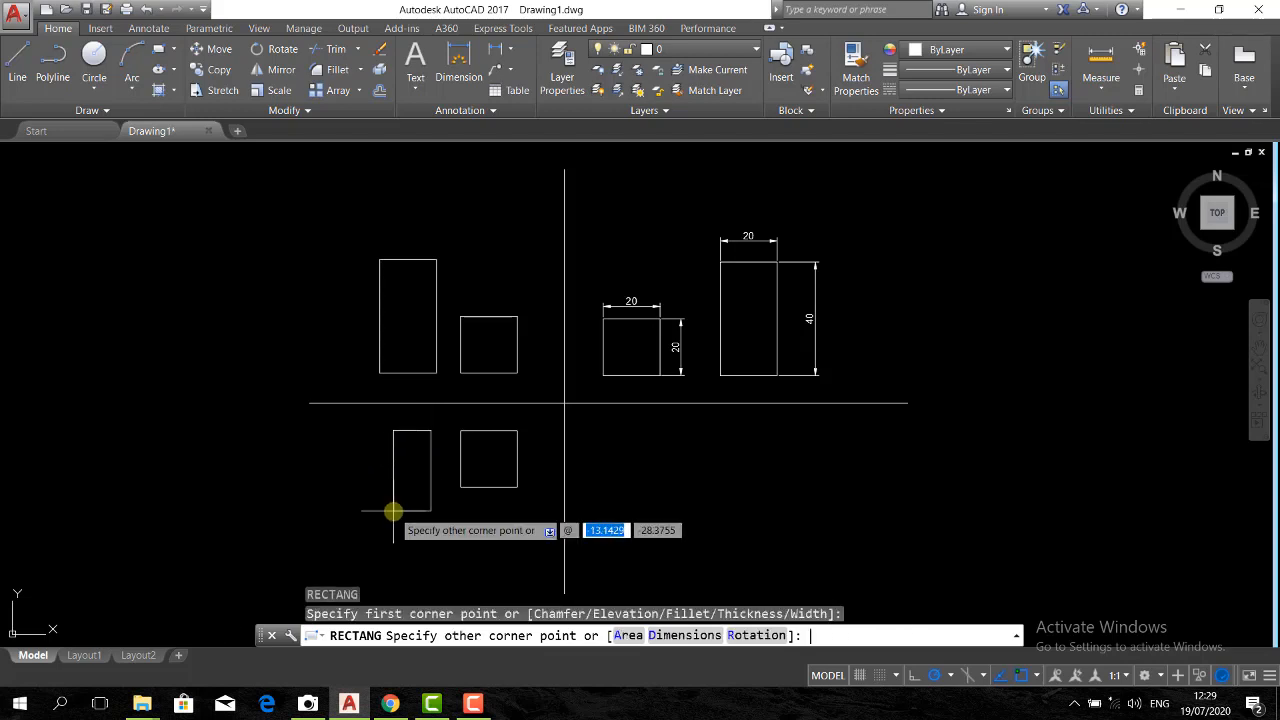
key("Tab")
type("-")
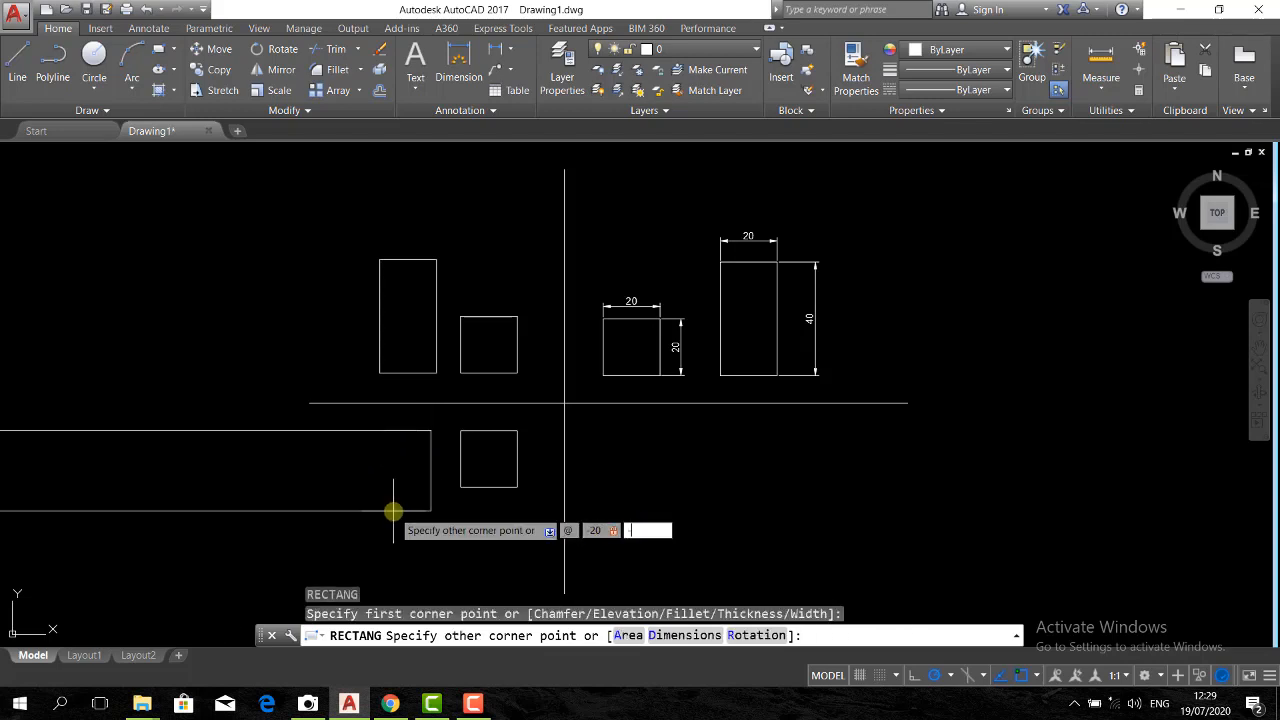
type("40")
key("Return")
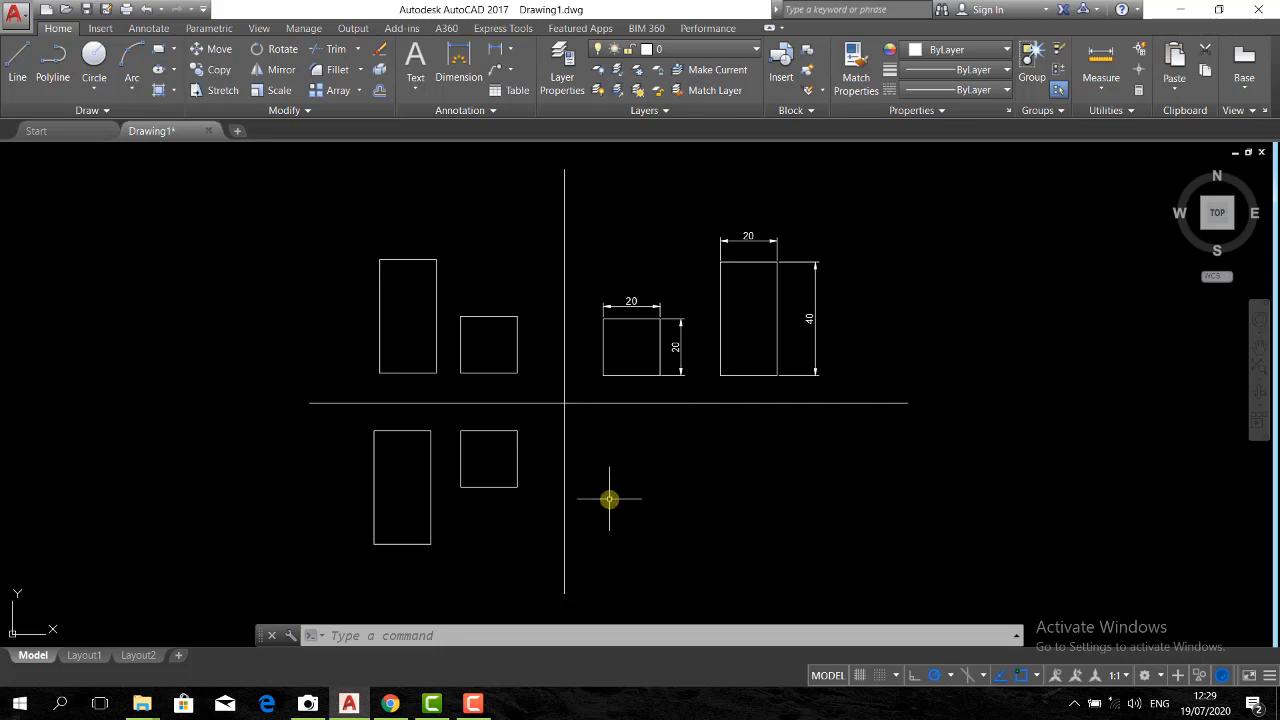
key("Return")
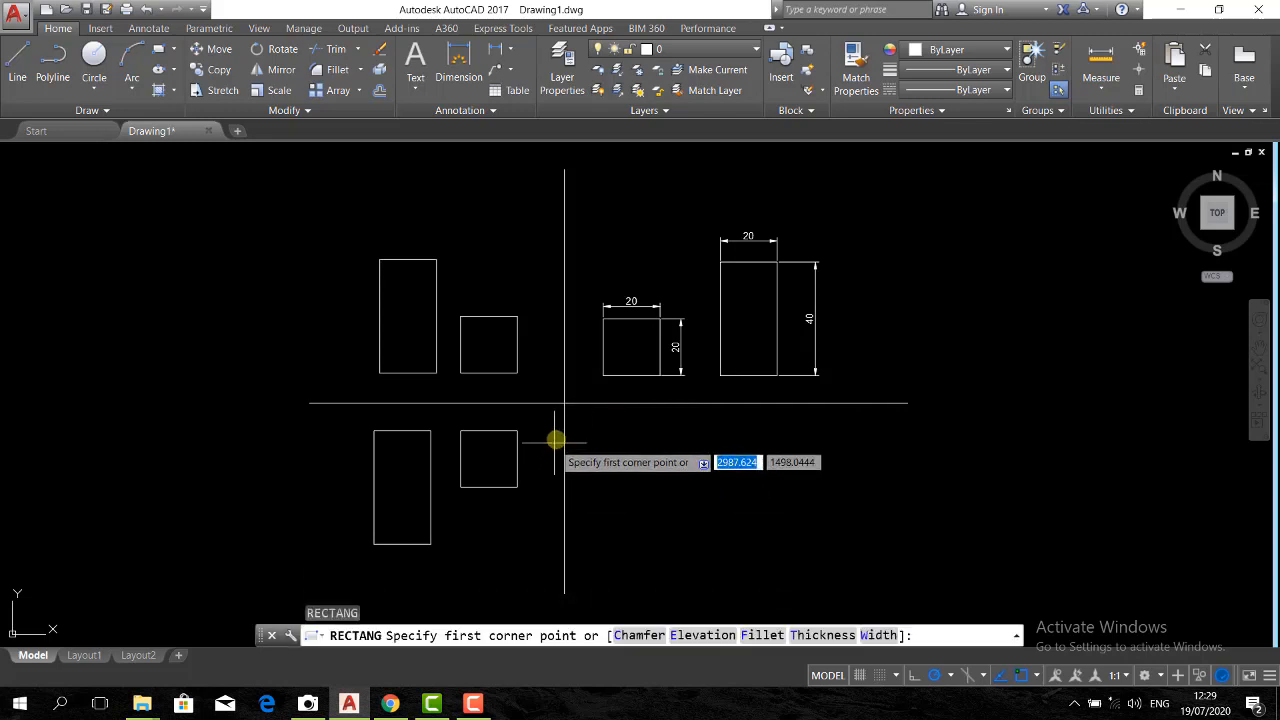
left_click(584, 435)
type("@20")
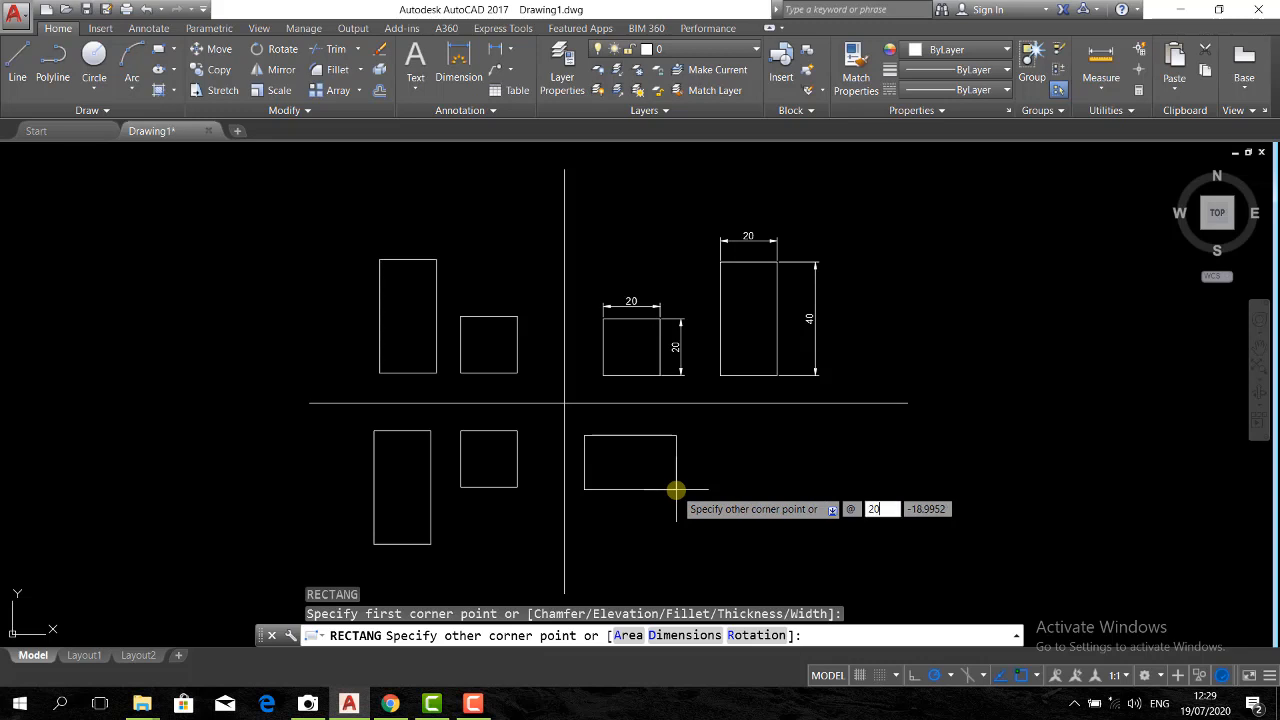
key("Tab")
key("Return")
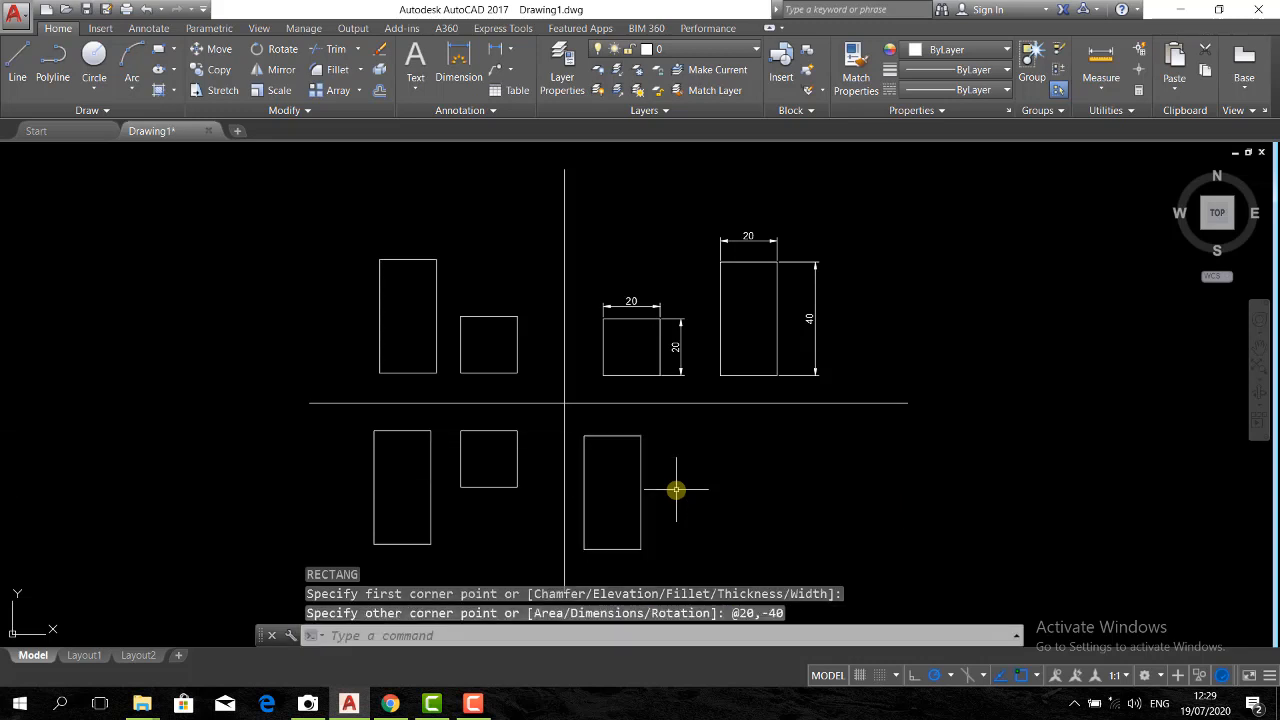
left_click(670, 461)
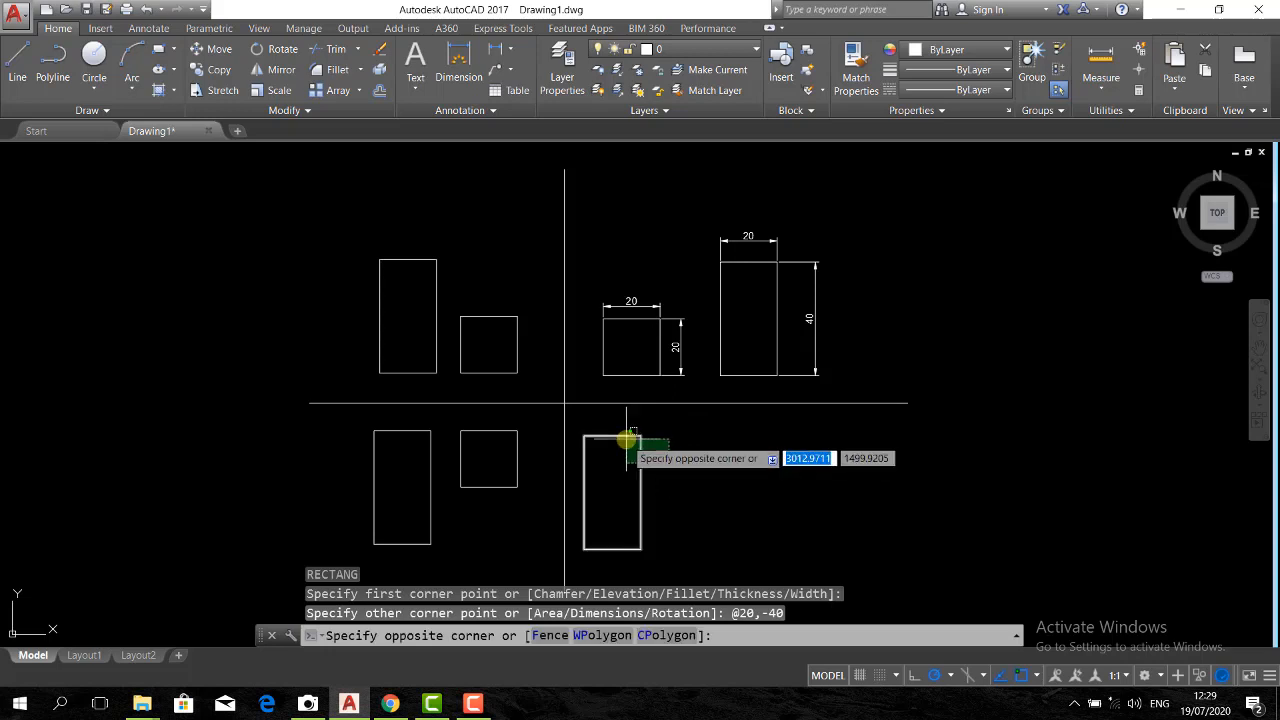
left_click(623, 443)
key("Delete")
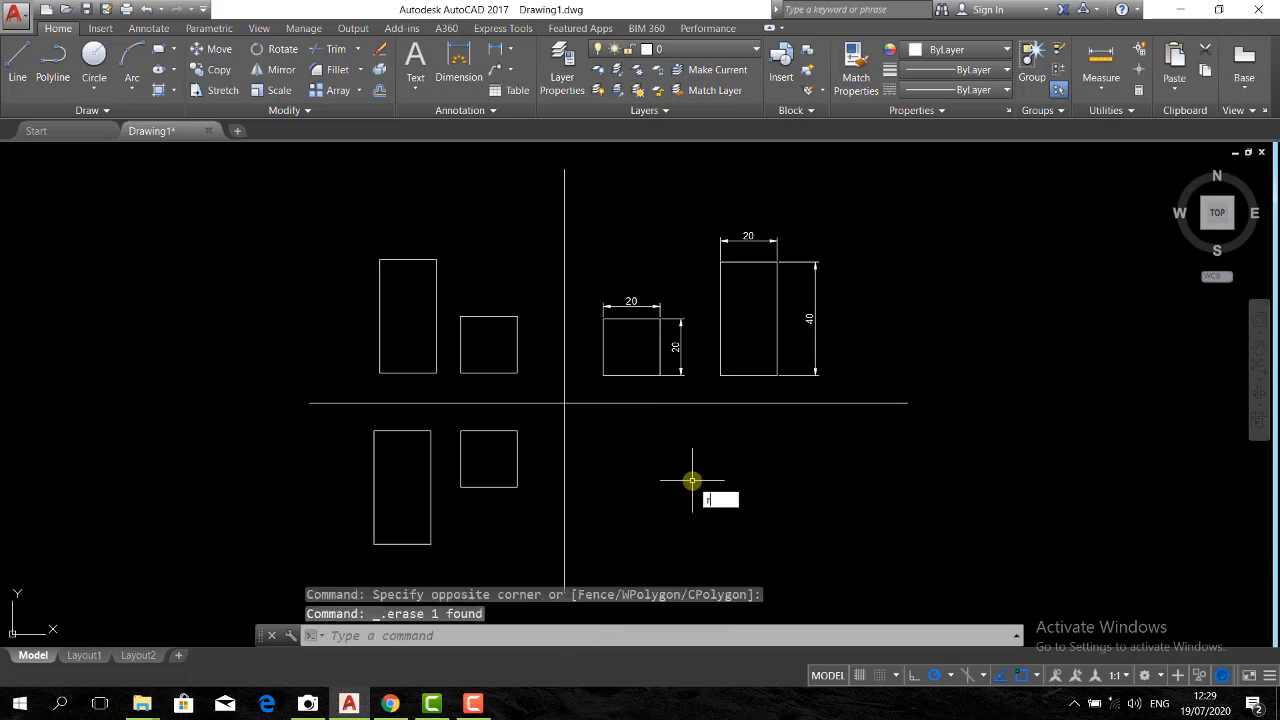
type("c")
key("Return")
left_click(597, 434)
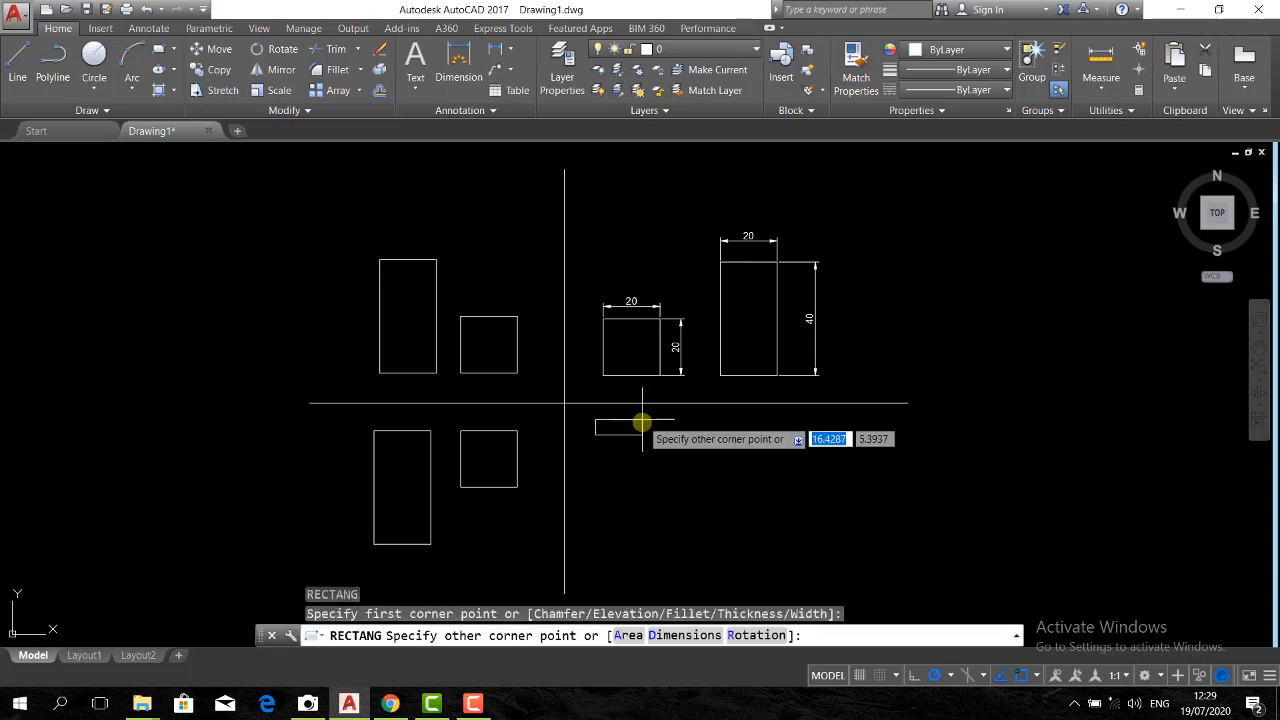
type("@")
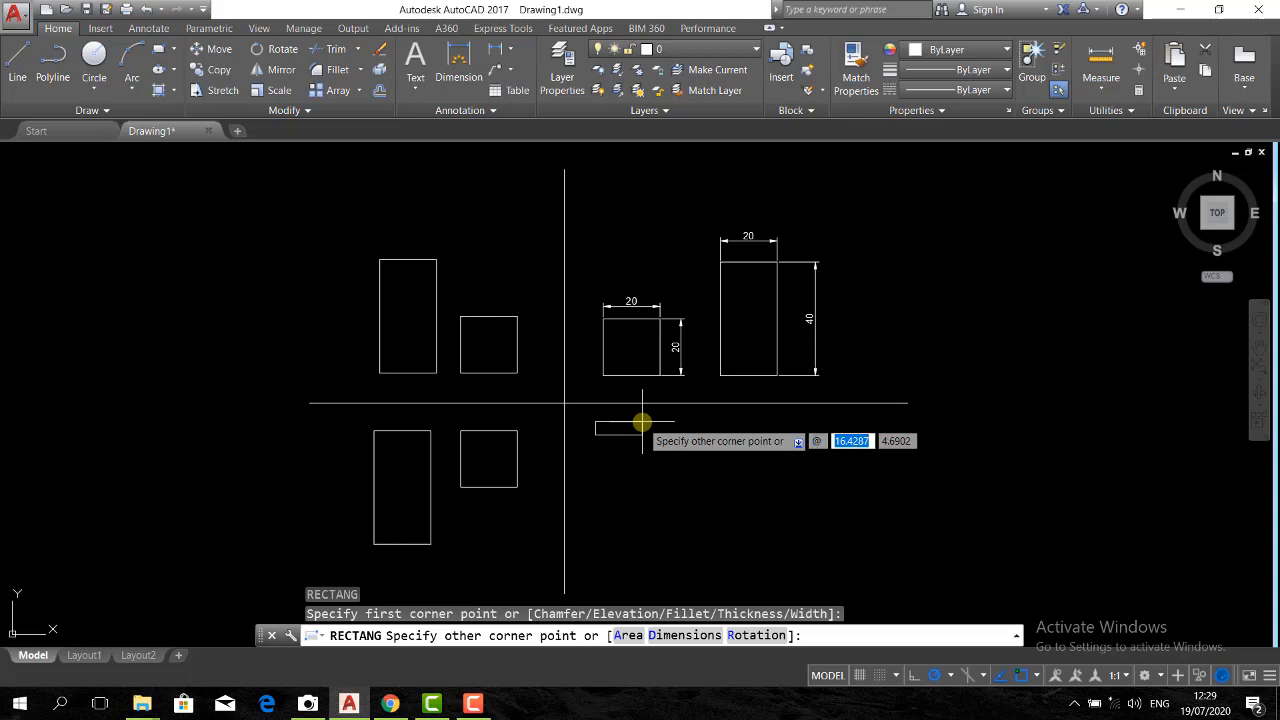
type("20,40")
key("Return")
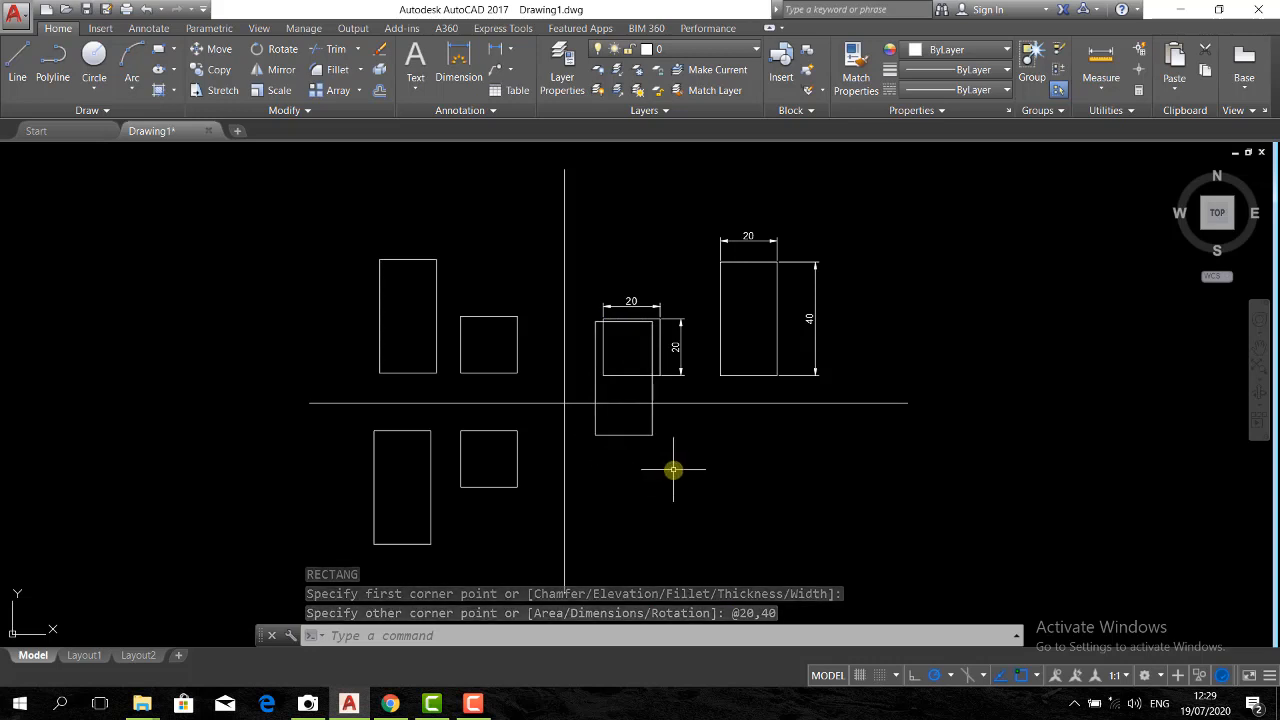
key("ctrl+z")
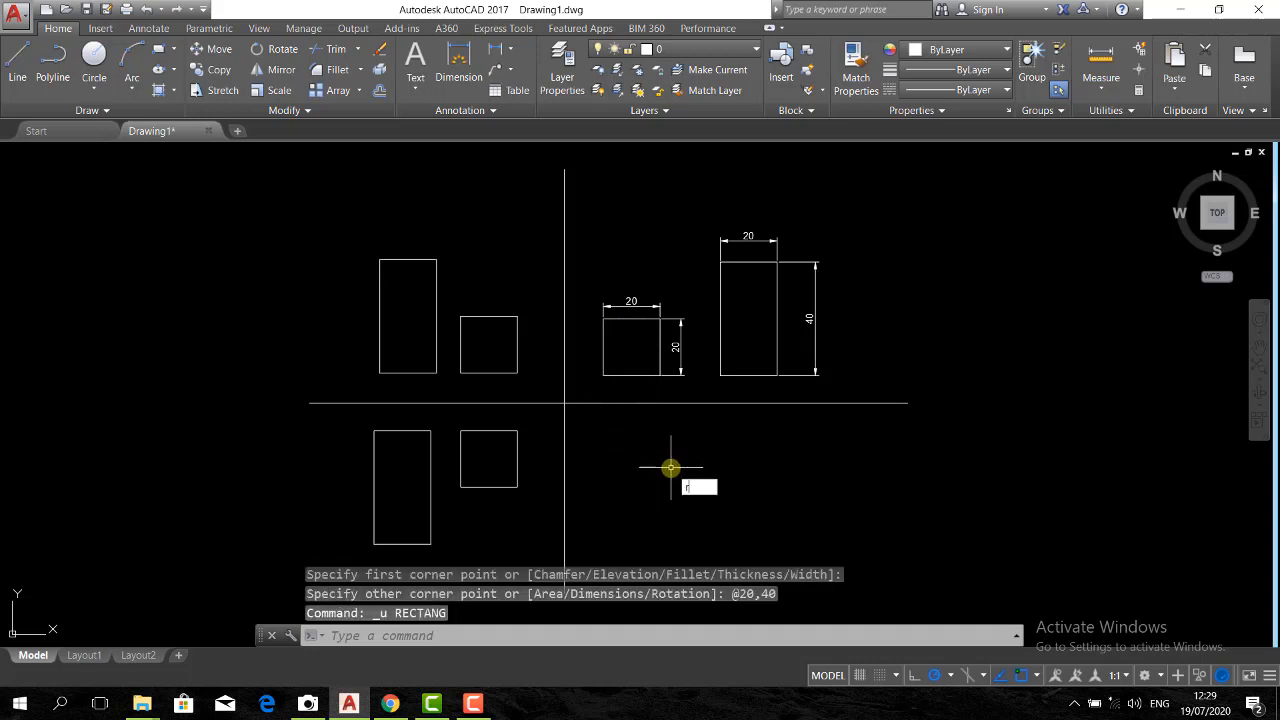
type("c")
key("Return")
left_click(593, 428)
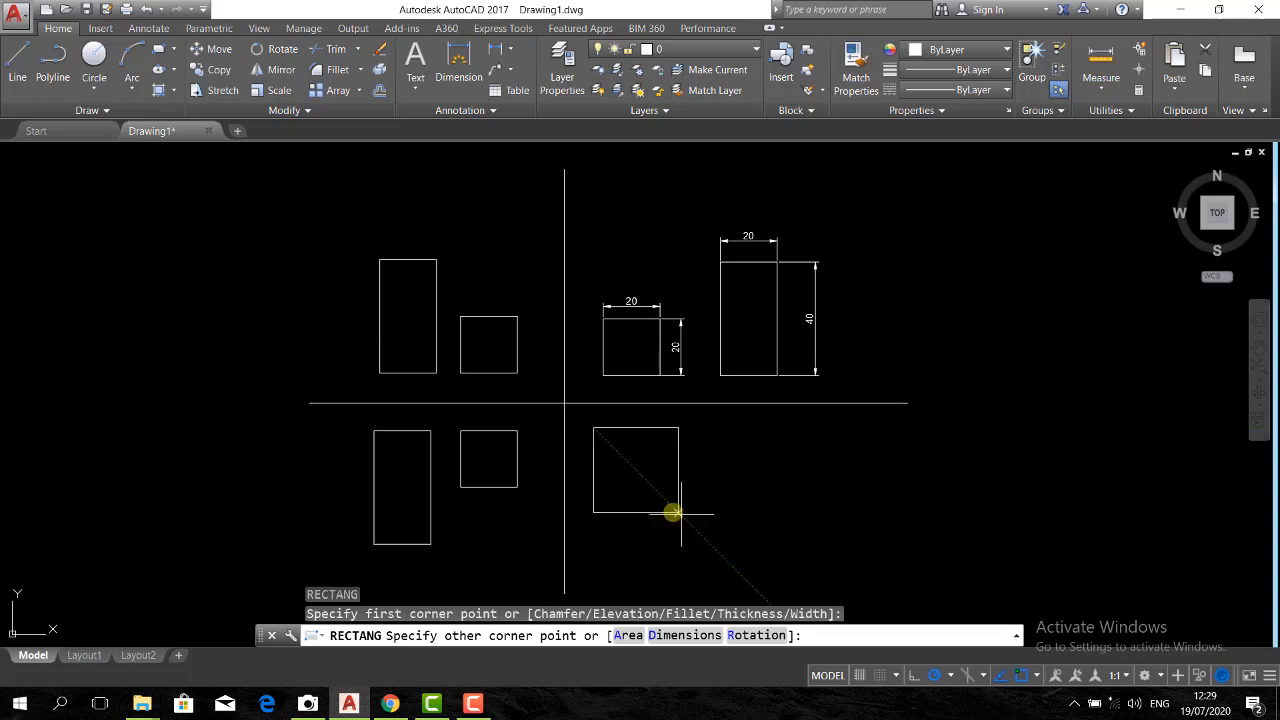
type("@20")
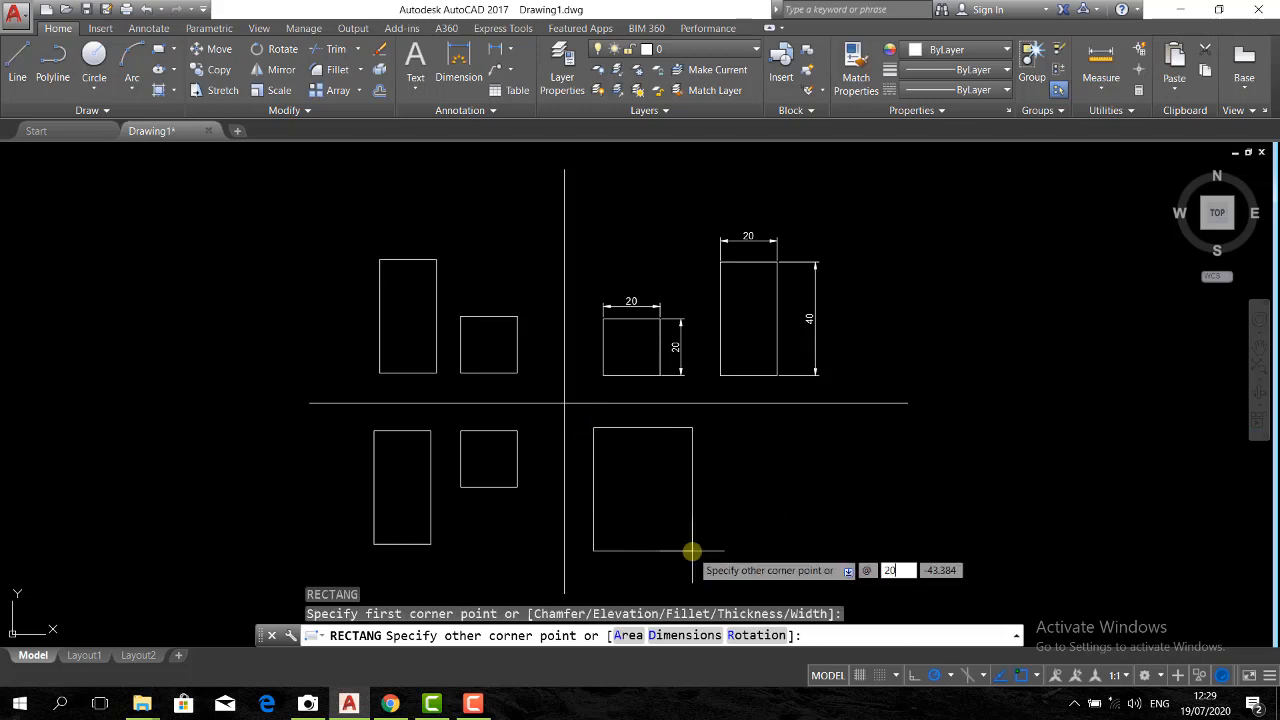
key("Tab")
key("Return")
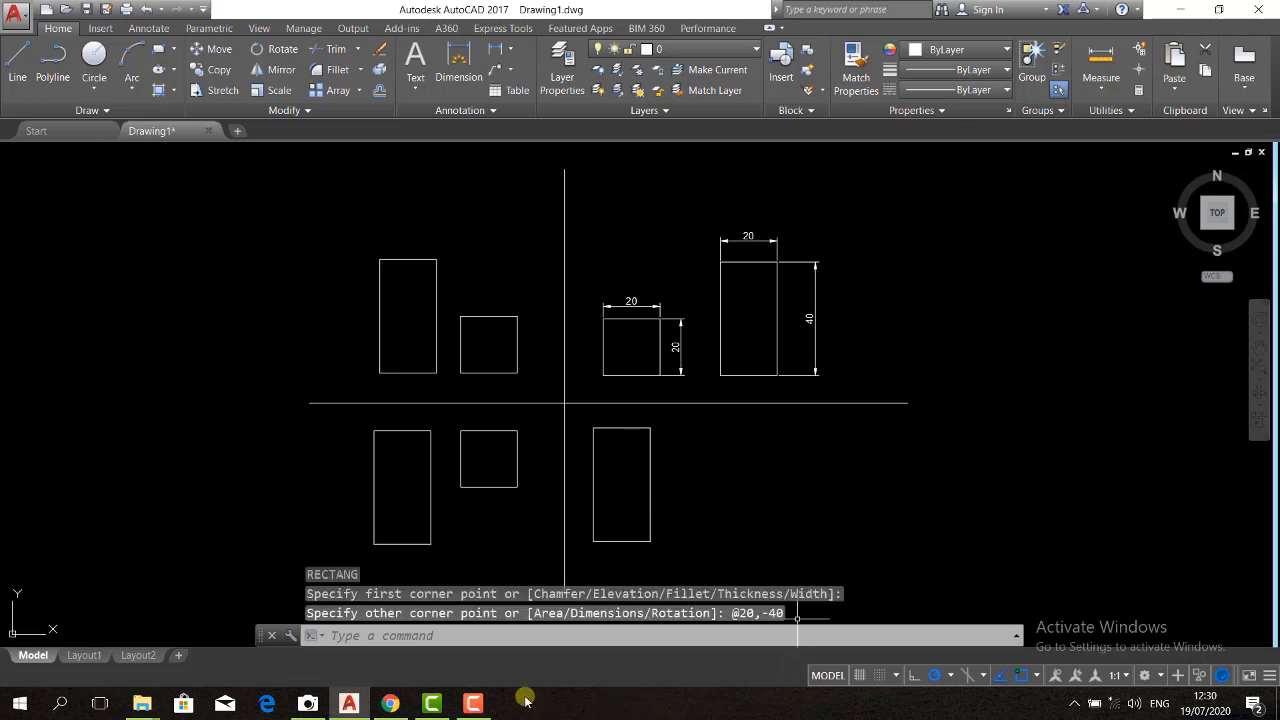
left_click(473, 703)
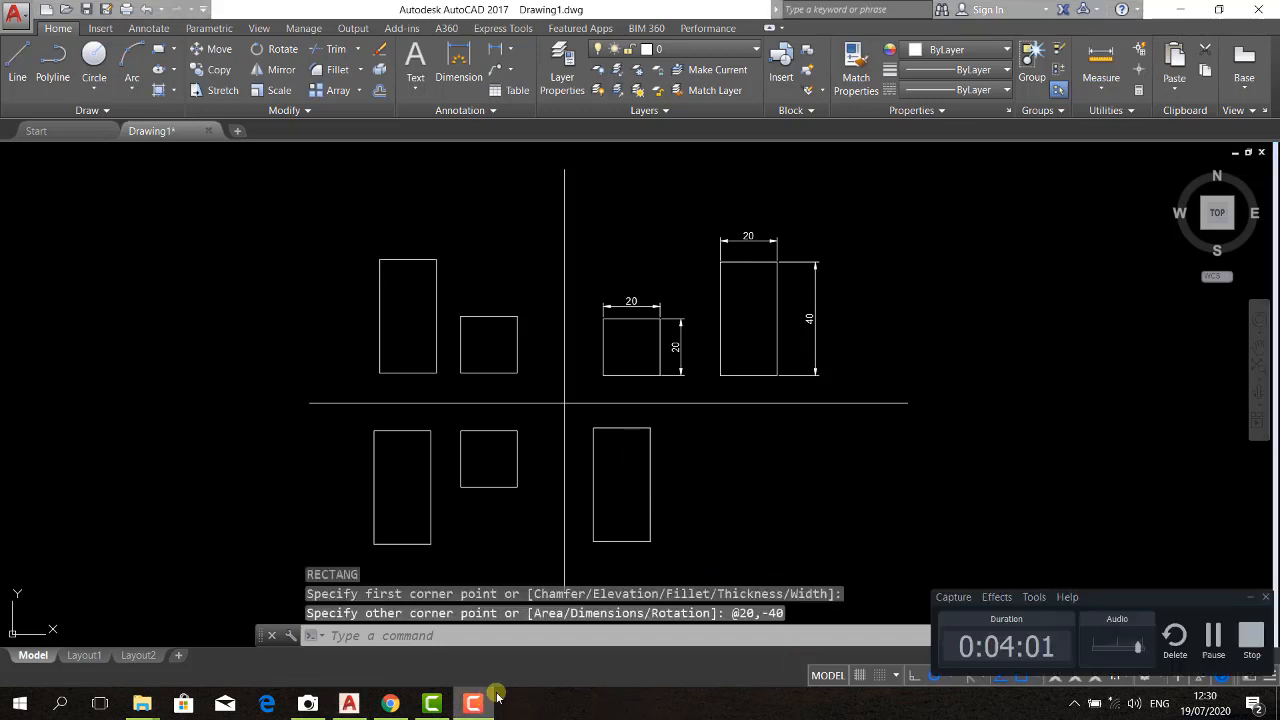
left_click(1251, 640)
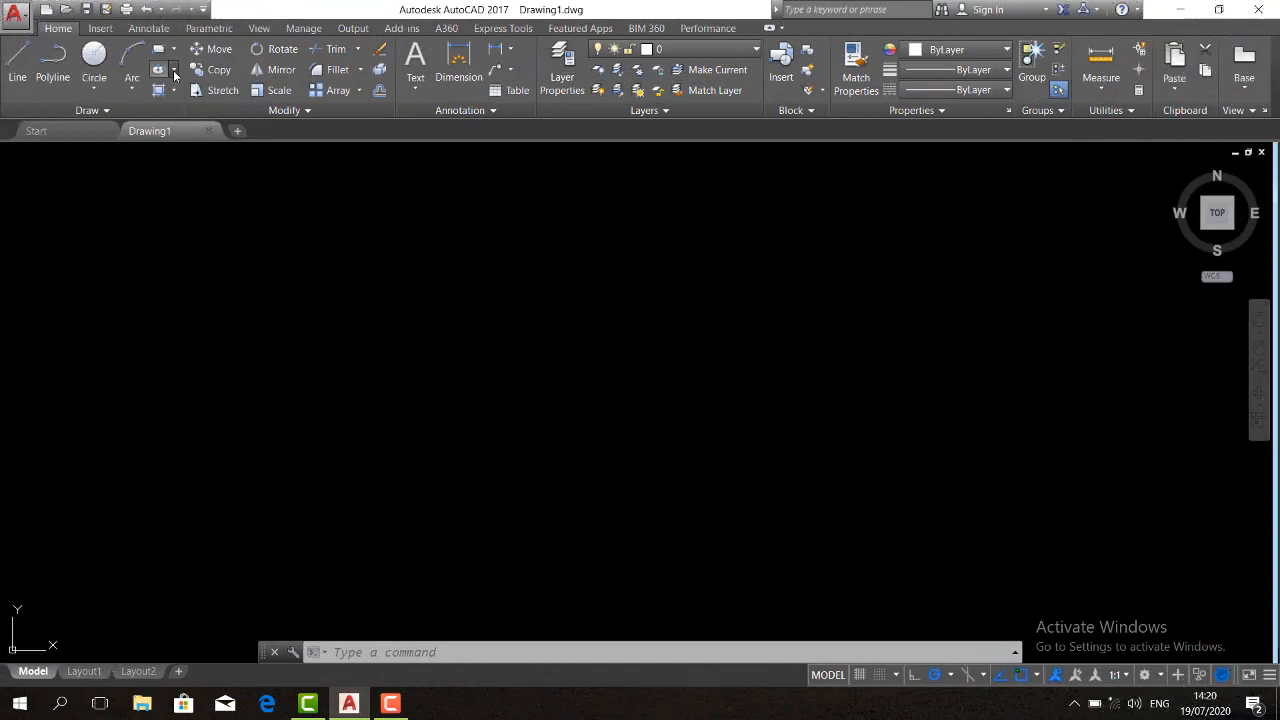
left_click(174, 76)
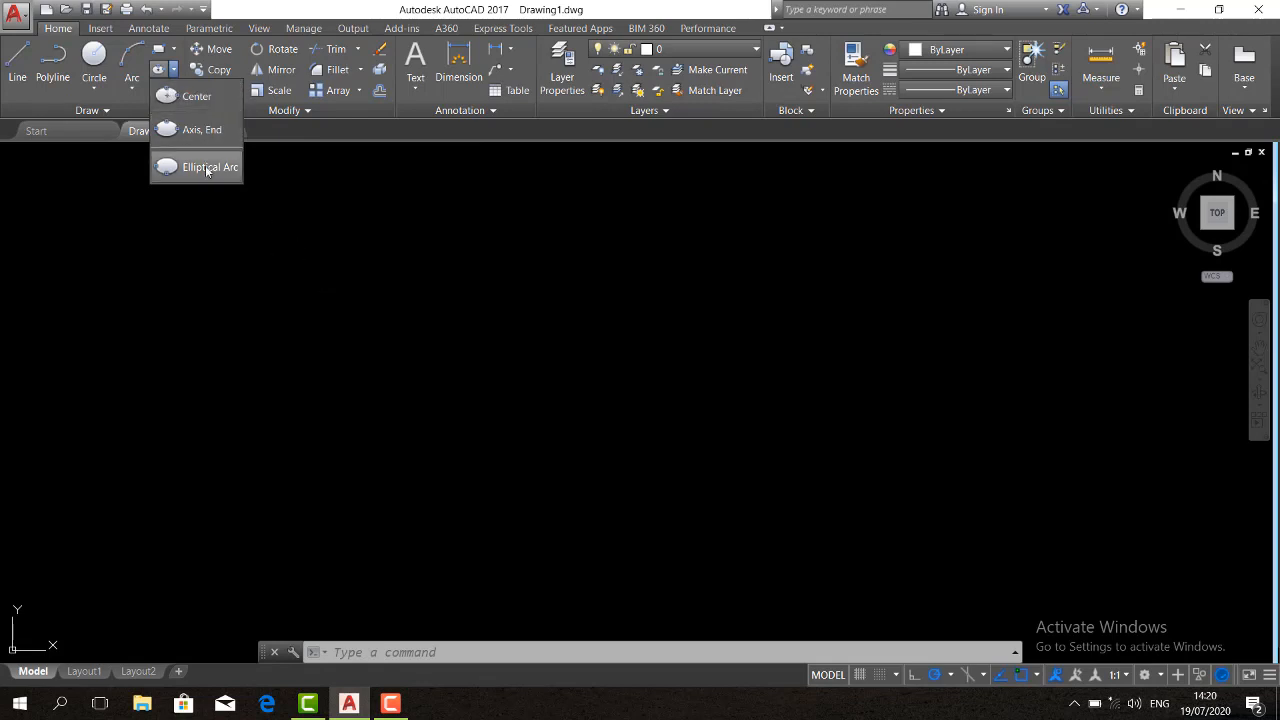
left_click(295, 254)
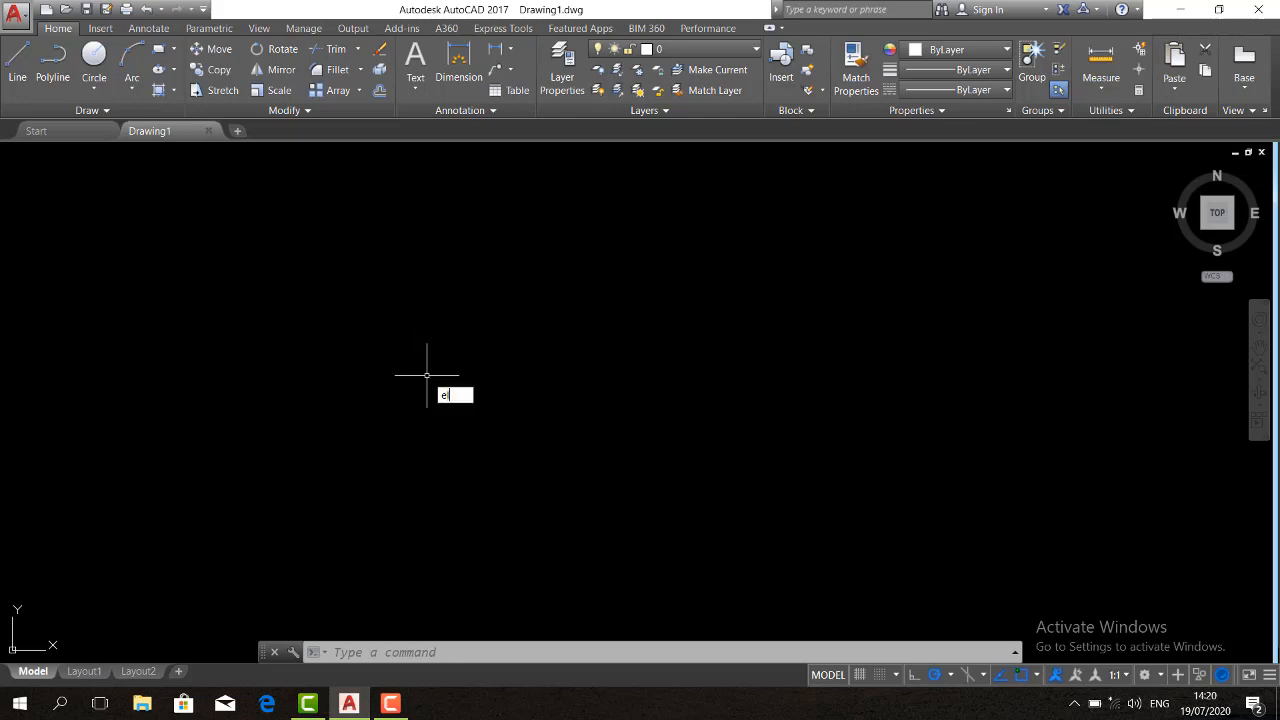
key("Return")
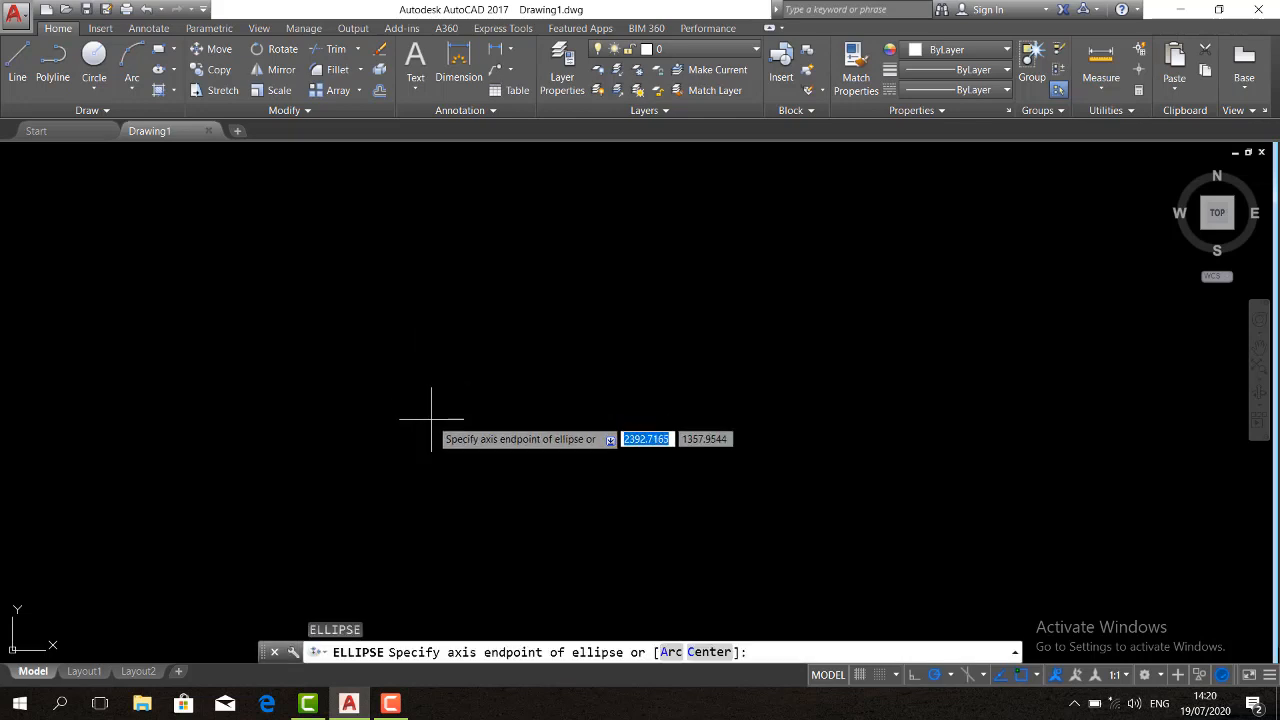
left_click(431, 420)
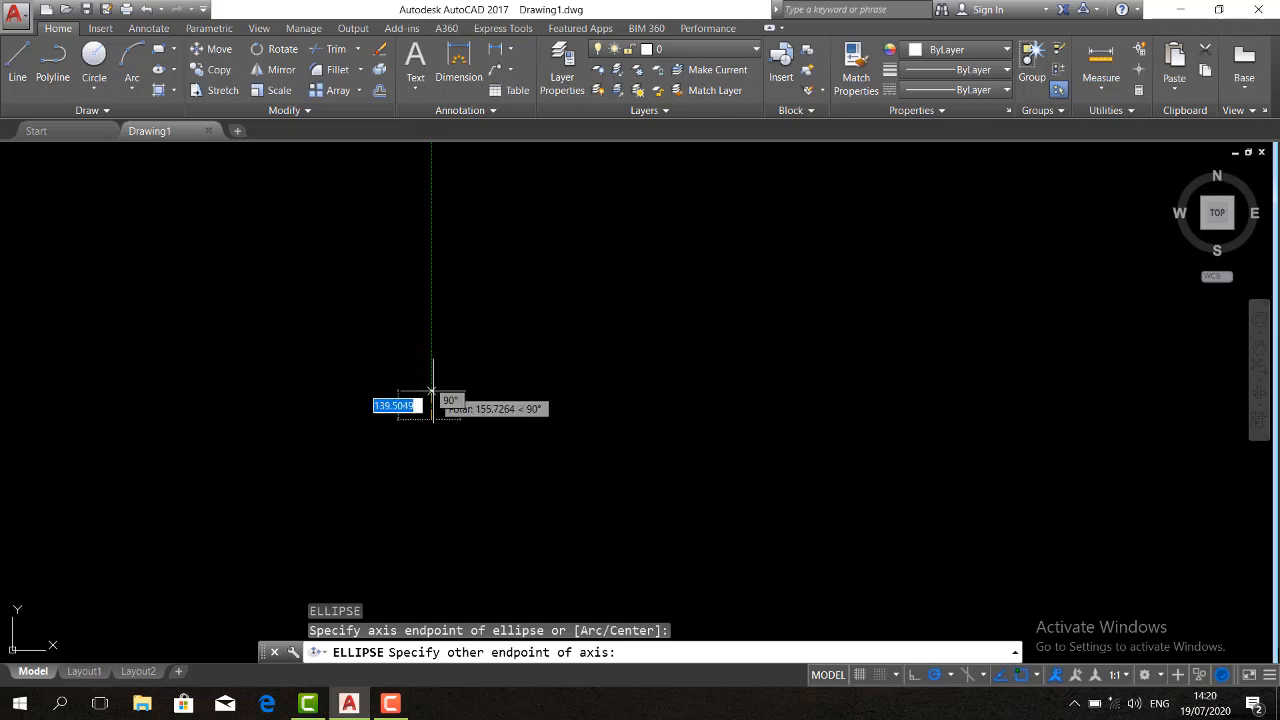
type("30")
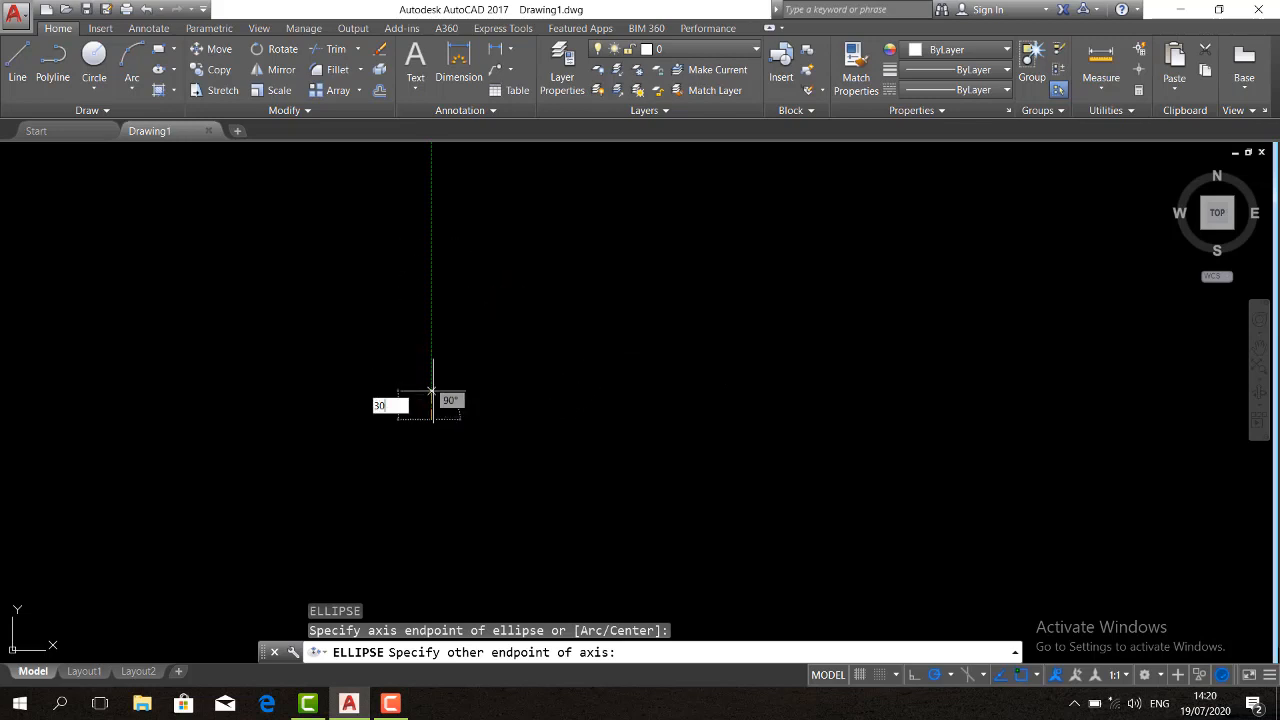
key("Return")
scroll(440, 452, "up", 5)
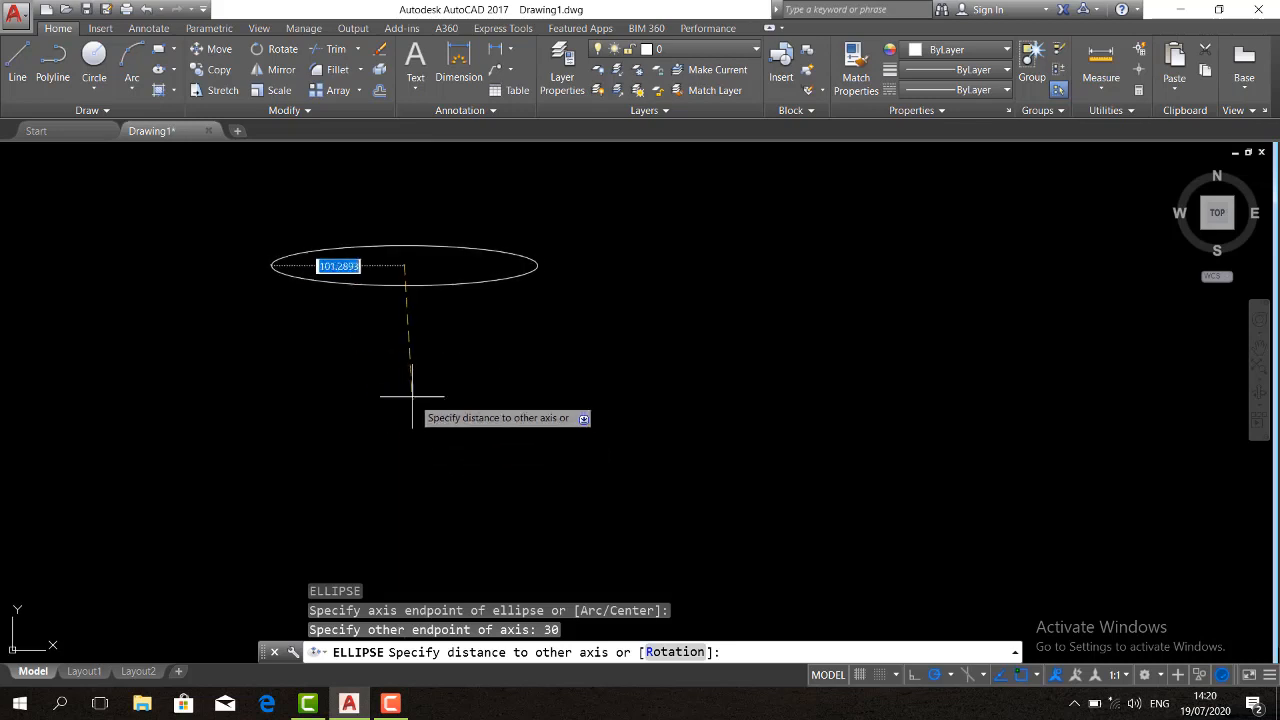
scroll(410, 282, "down", 8)
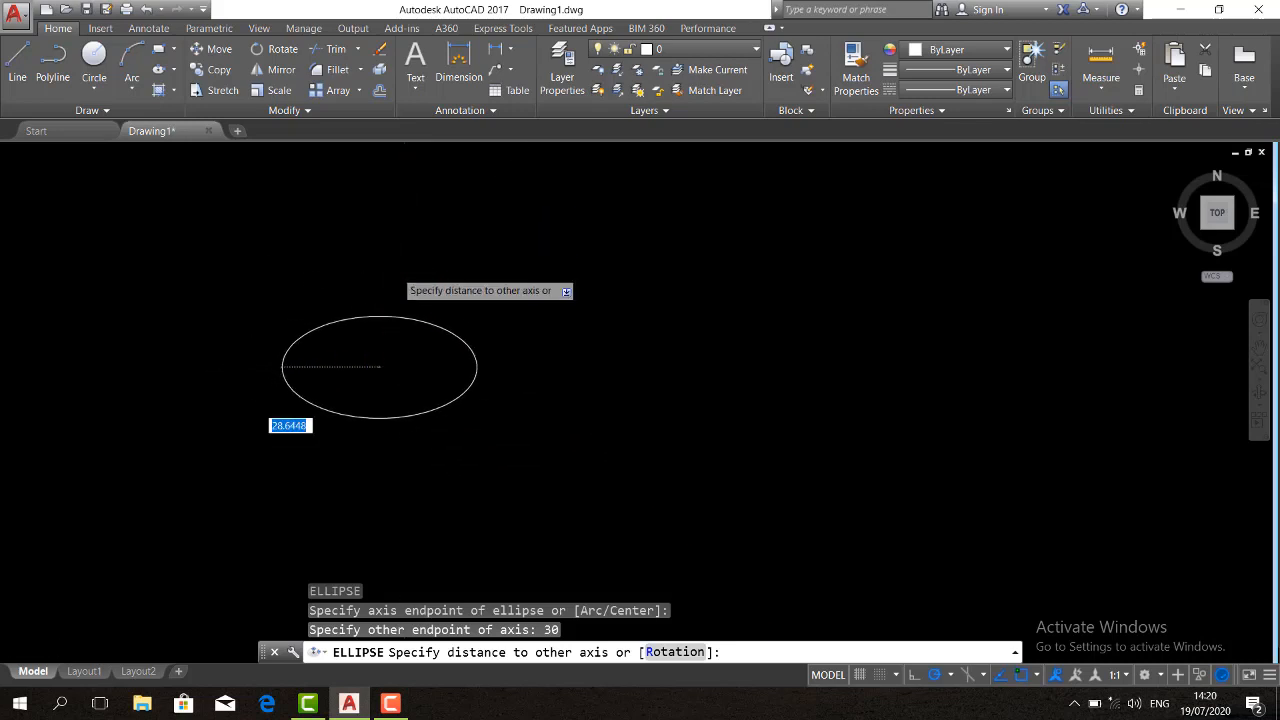
scroll(395, 485, "up", 5)
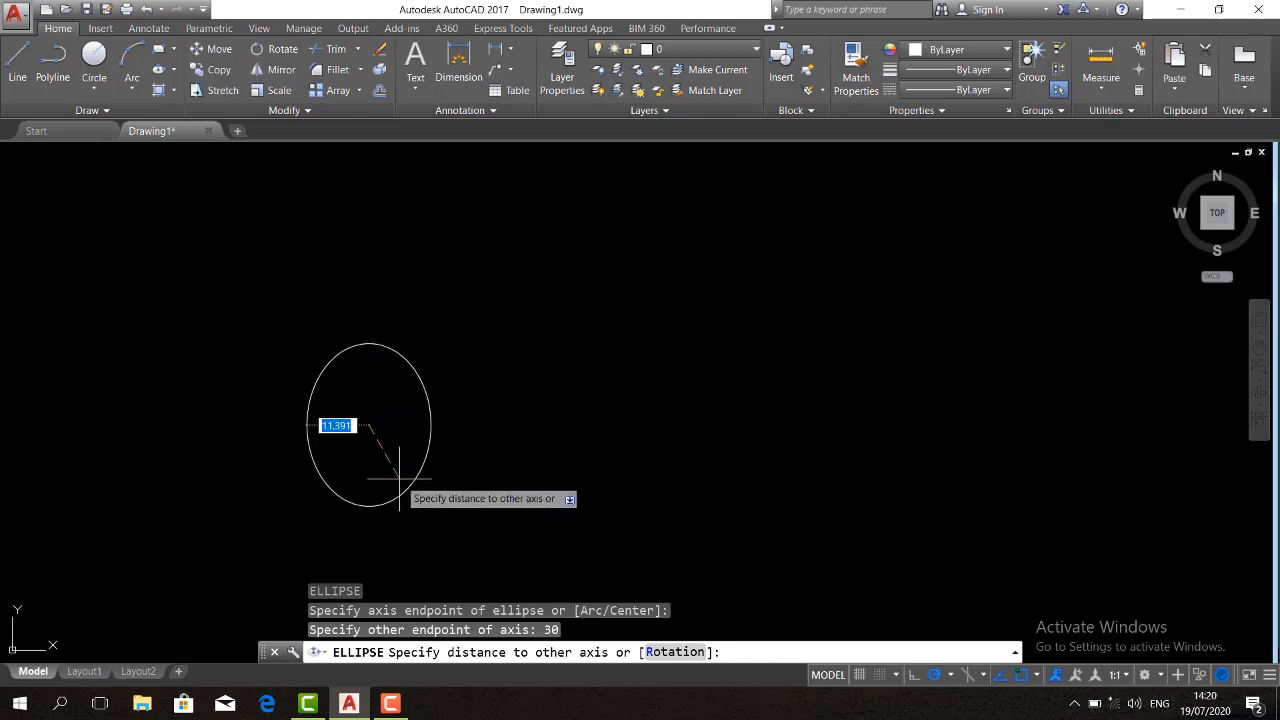
key("Escape")
Draw an upright ellipse with a vertical axis of 30 and a distance of 10 to the other axis
type("e")
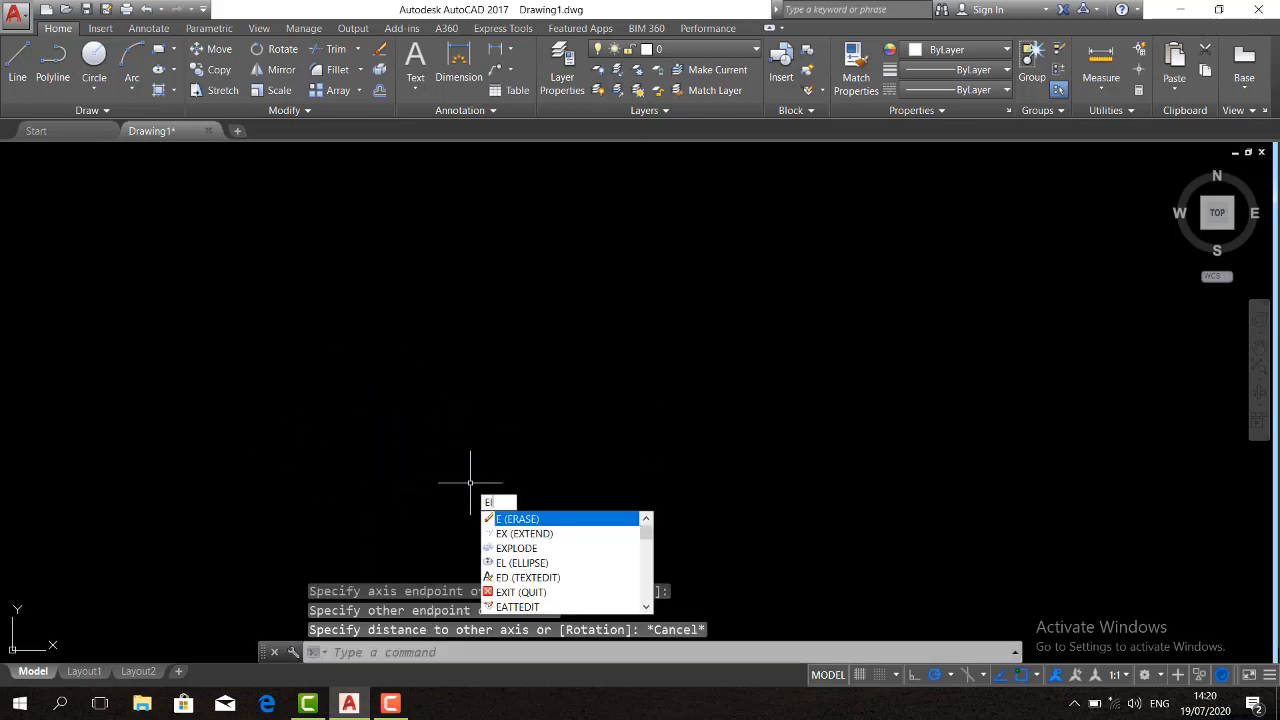
key("Return")
left_click(470, 486)
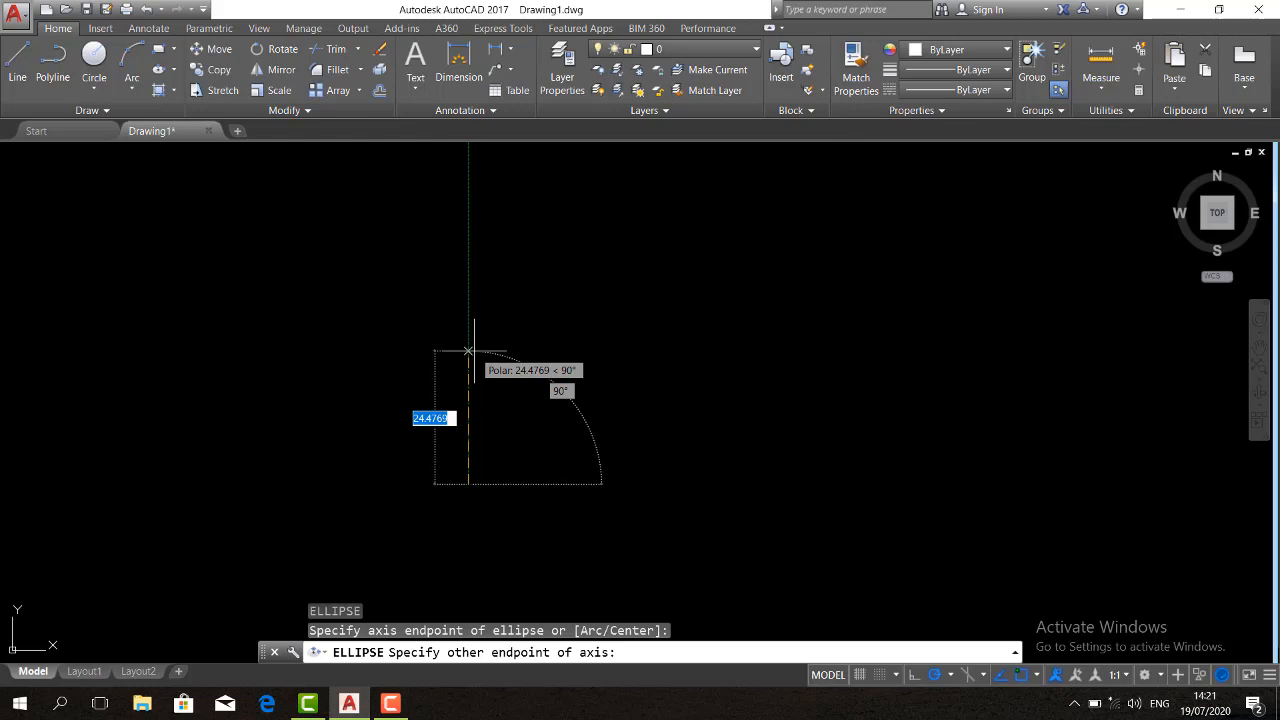
type("30")
key("Return")
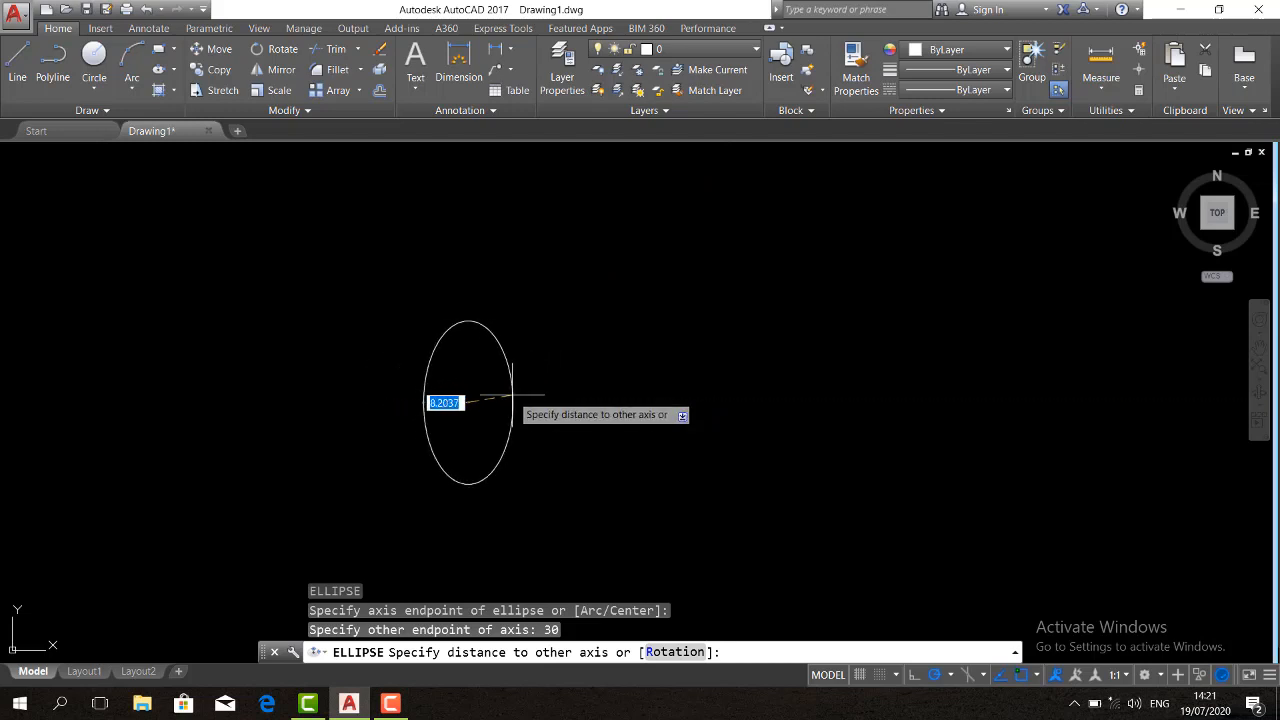
type("10")
key("Return")
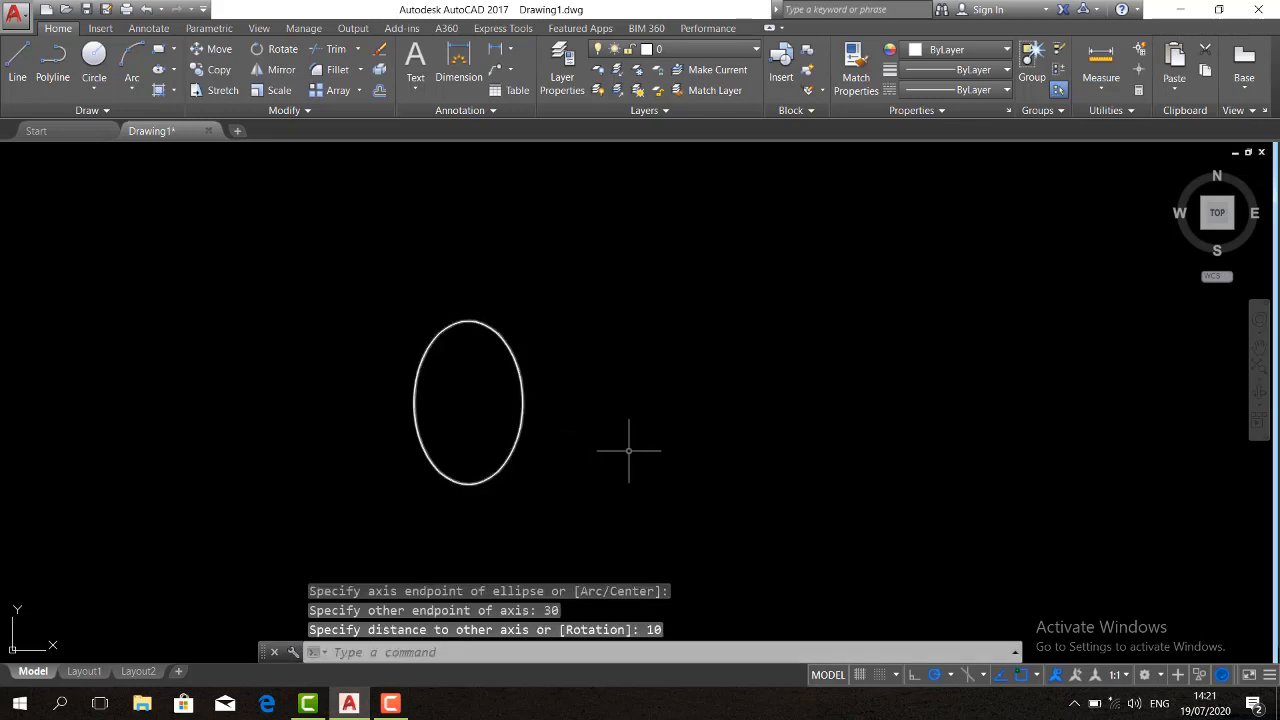
Add an aligned dimension between the ellipse's bottom and top quadrant points, placed to the right of the ellipse
type("dal")
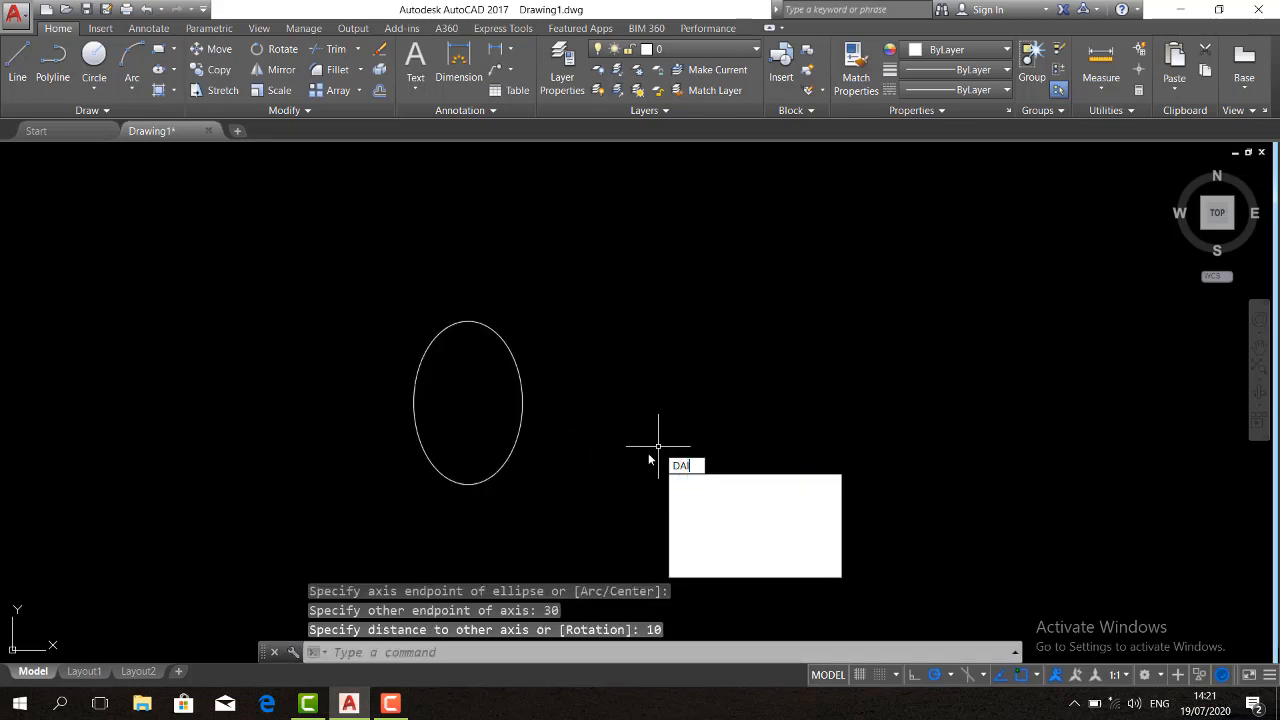
key("Return")
left_click(466, 485)
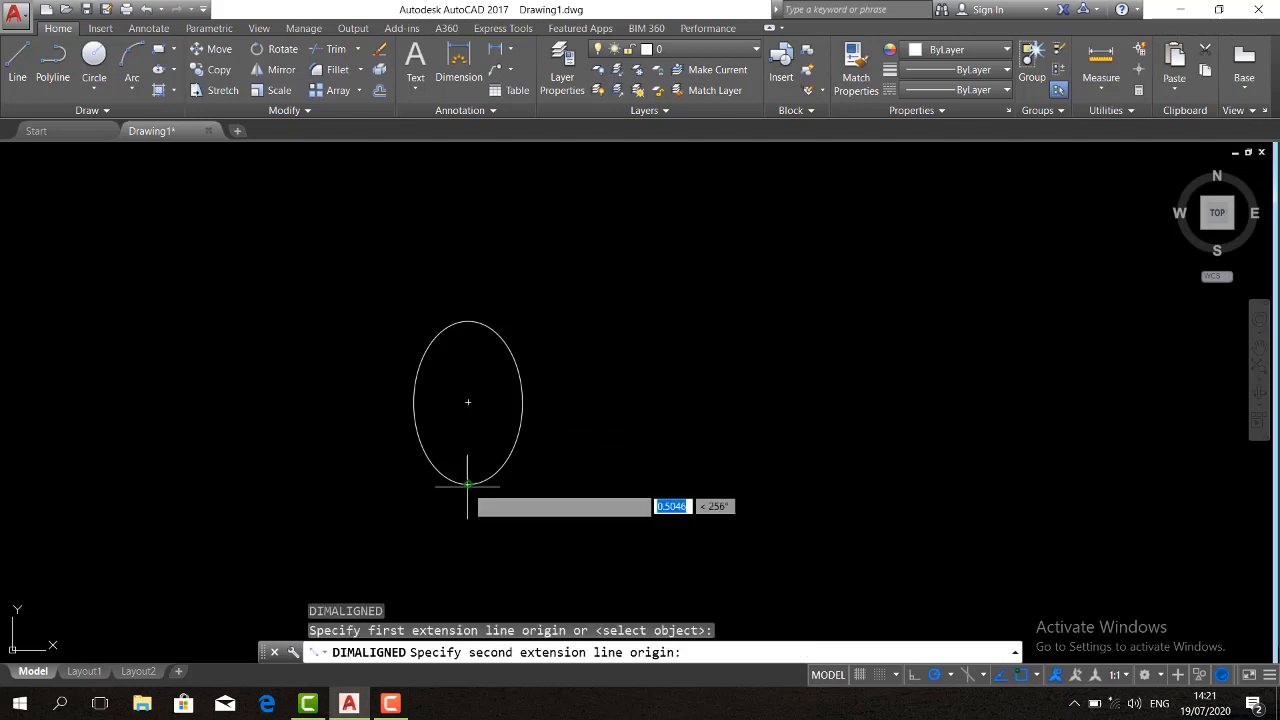
left_click(467, 318)
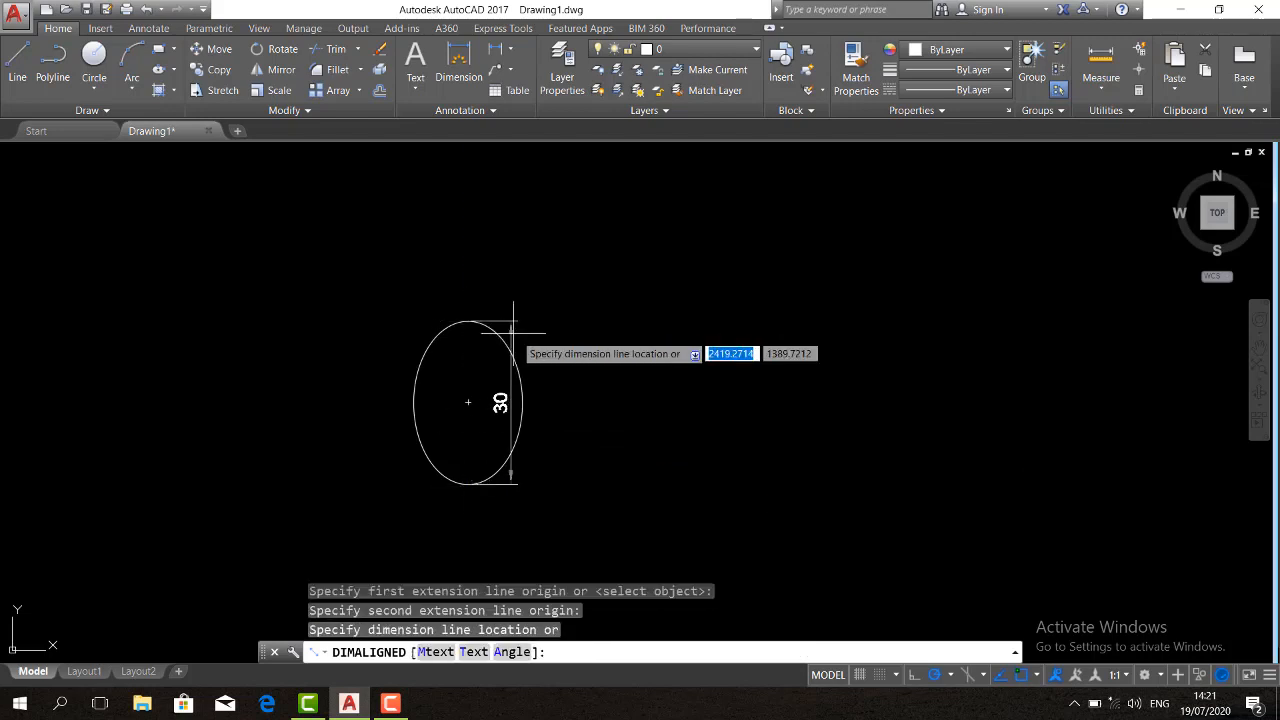
left_click(598, 345)
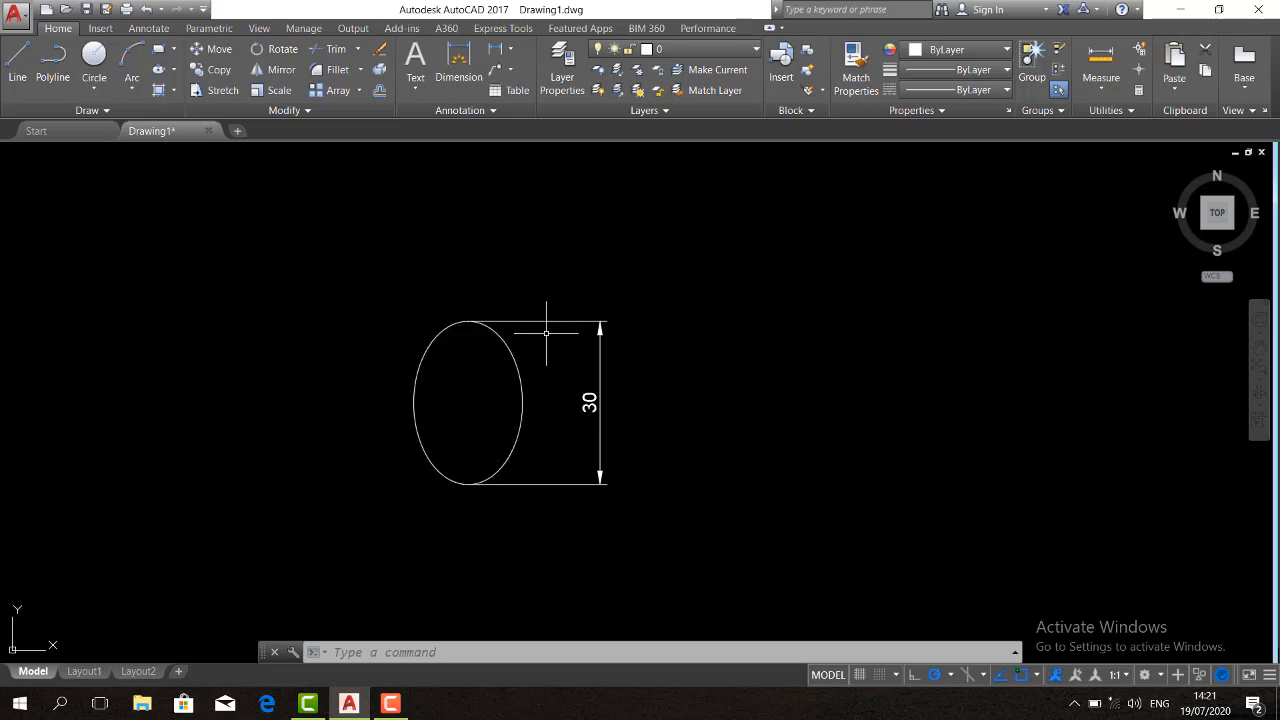
Add an aligned dimension from the ellipse's centre to its right quadrant point, placed above the ellipse
type("l")
key("Return")
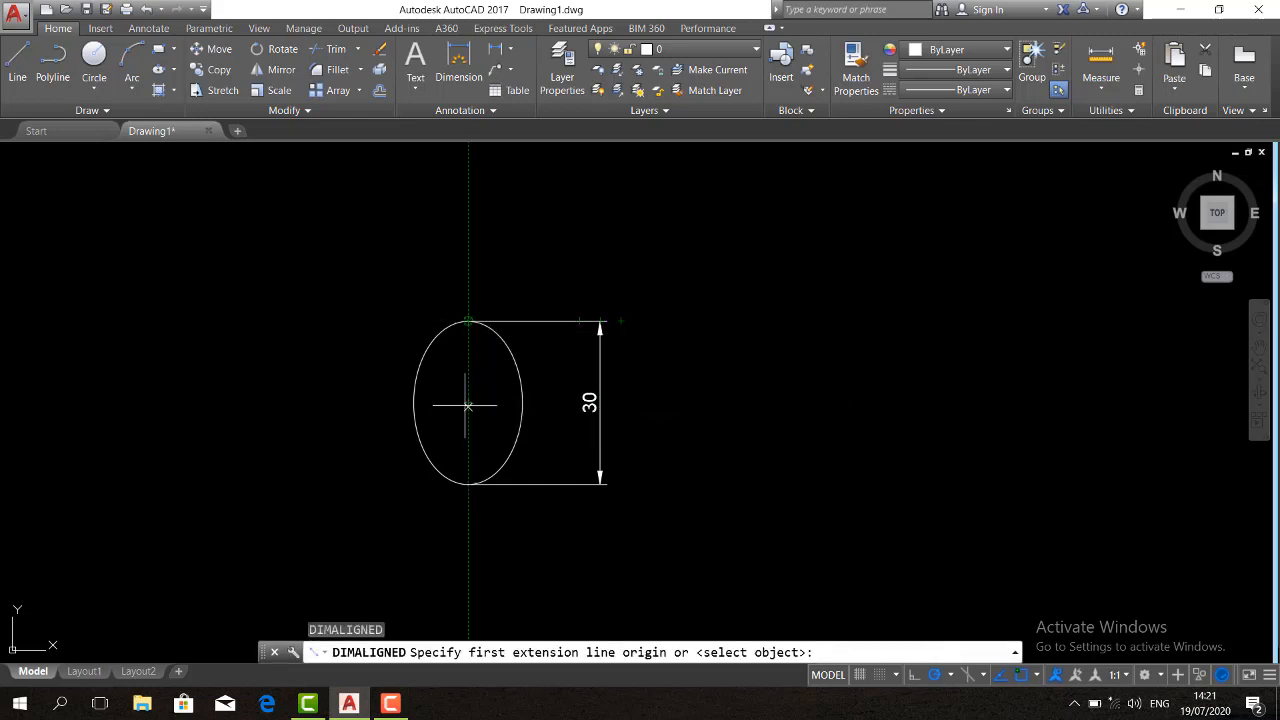
left_click(468, 402)
left_click(520, 402)
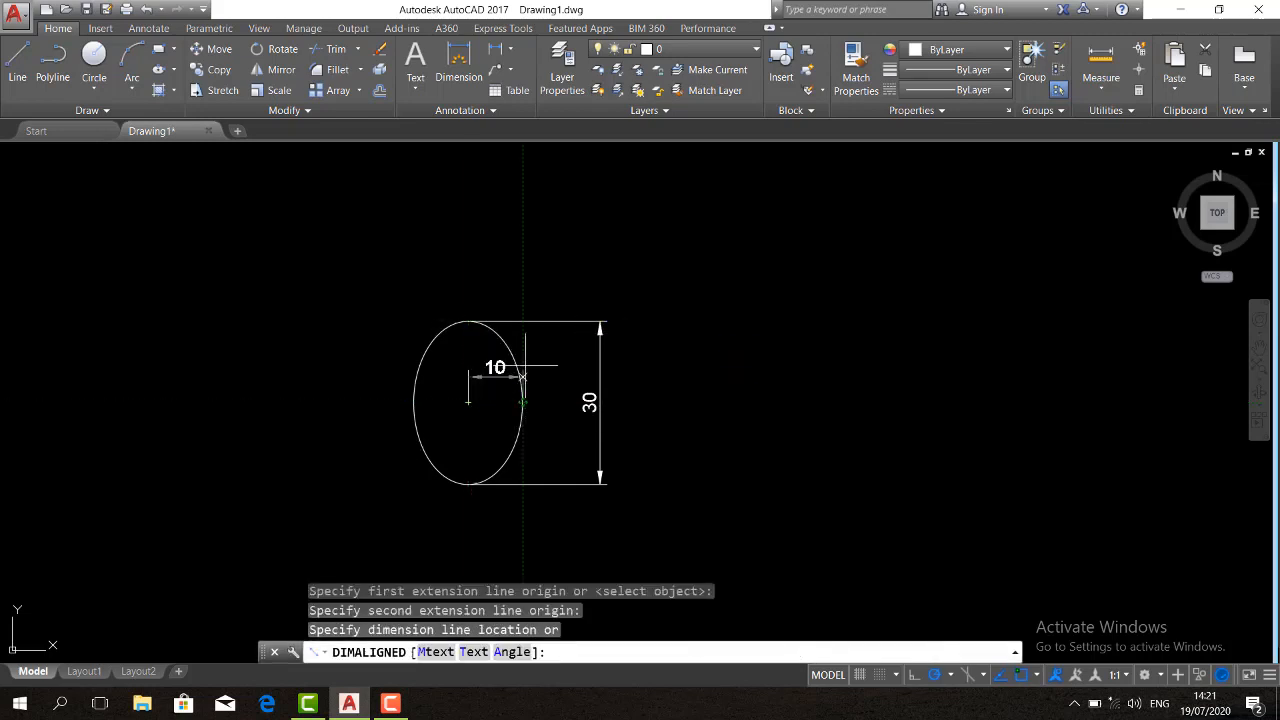
left_click(495, 271)
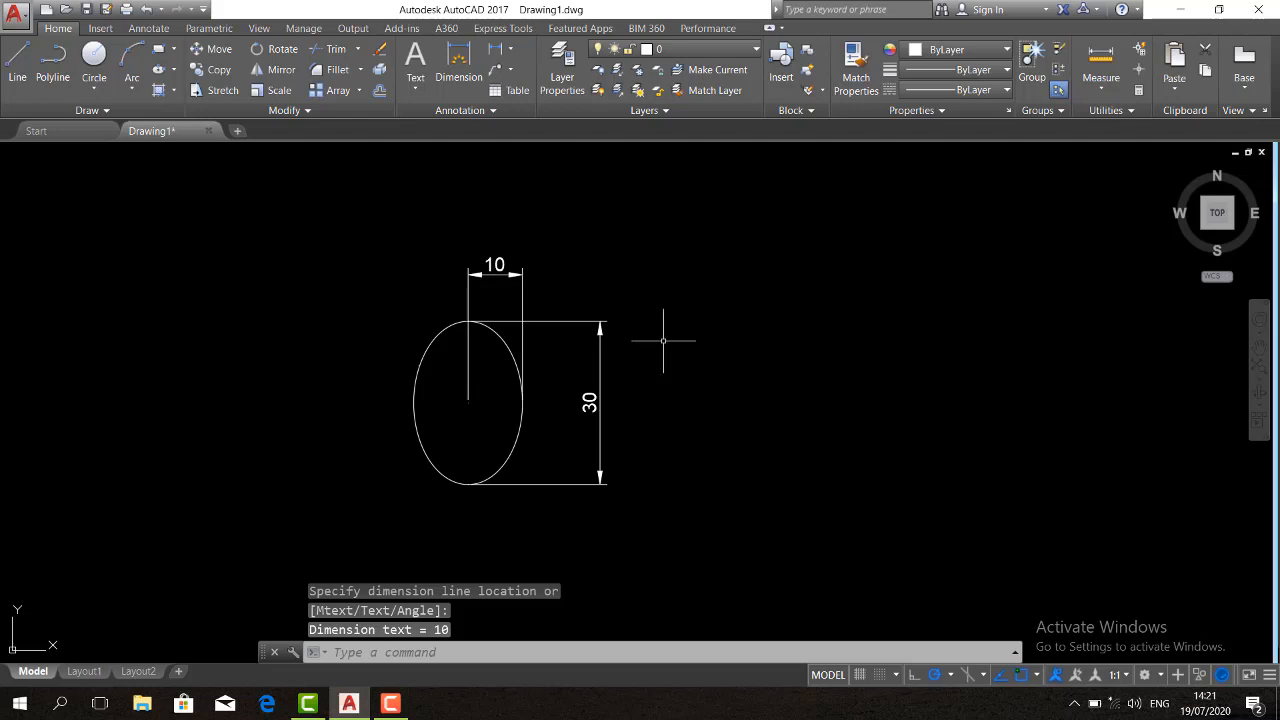
Erase the ellipse together with its two dimensions
left_click(695, 507)
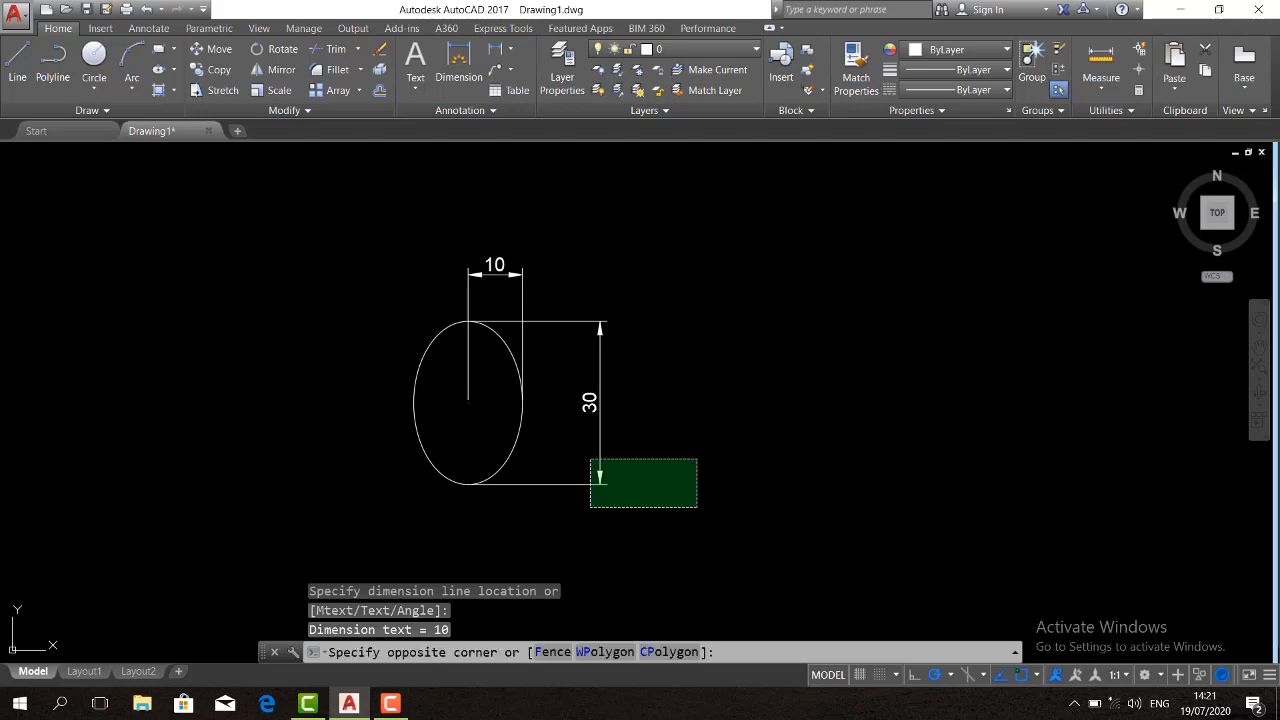
left_click(363, 239)
key("Delete")
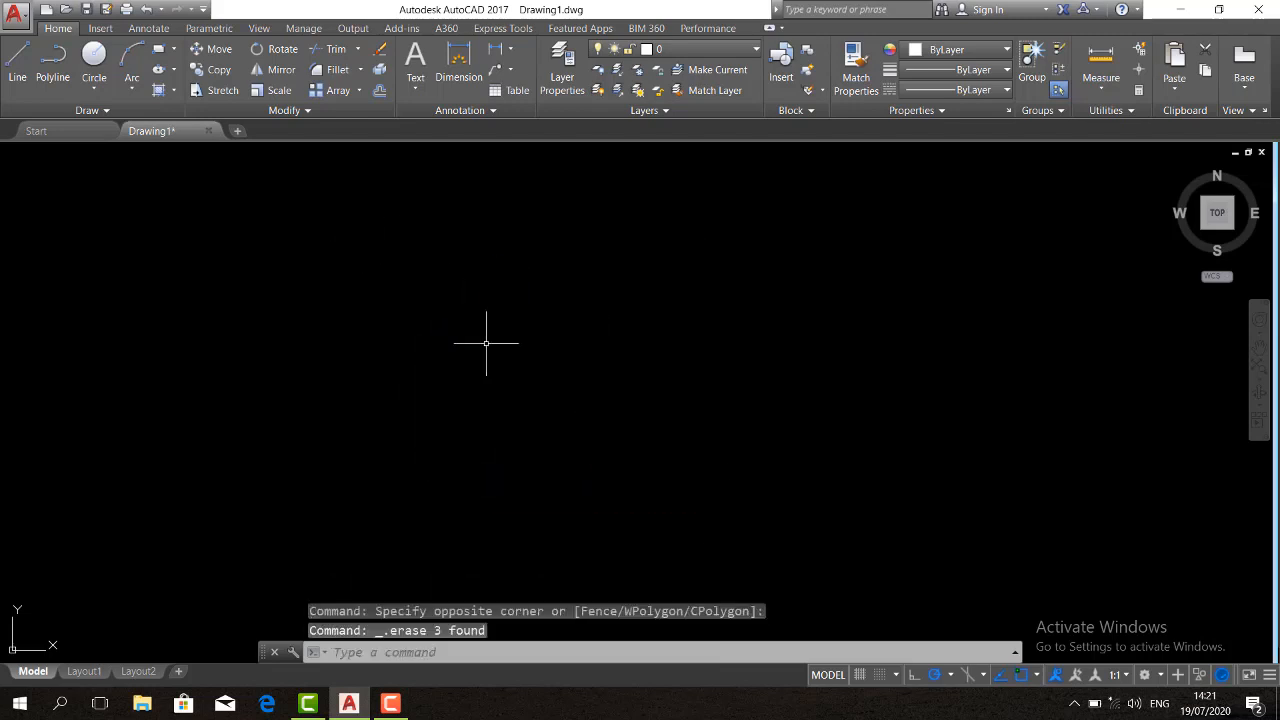
Draw an upright ellipse from a lower axis endpoint, with a vertical axis of 30 and a distance of 10 to the other axis
key("Return")
left_click(476, 424)
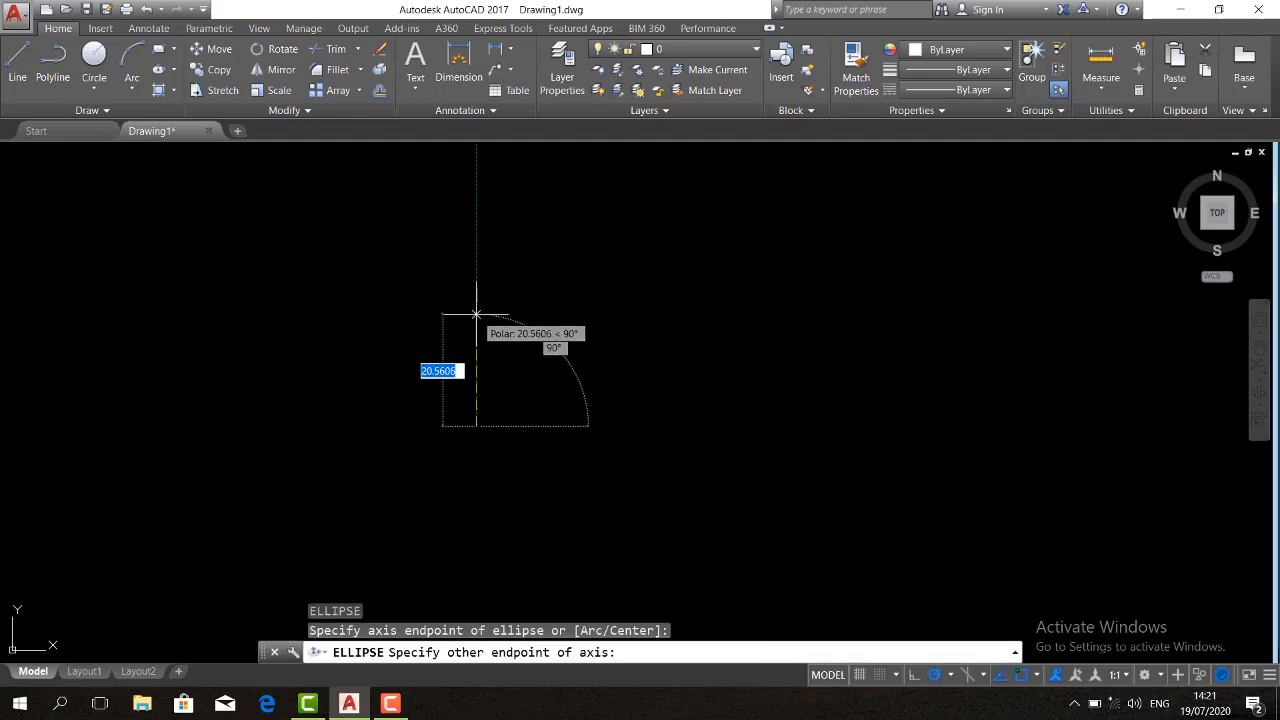
type("30")
key("Return")
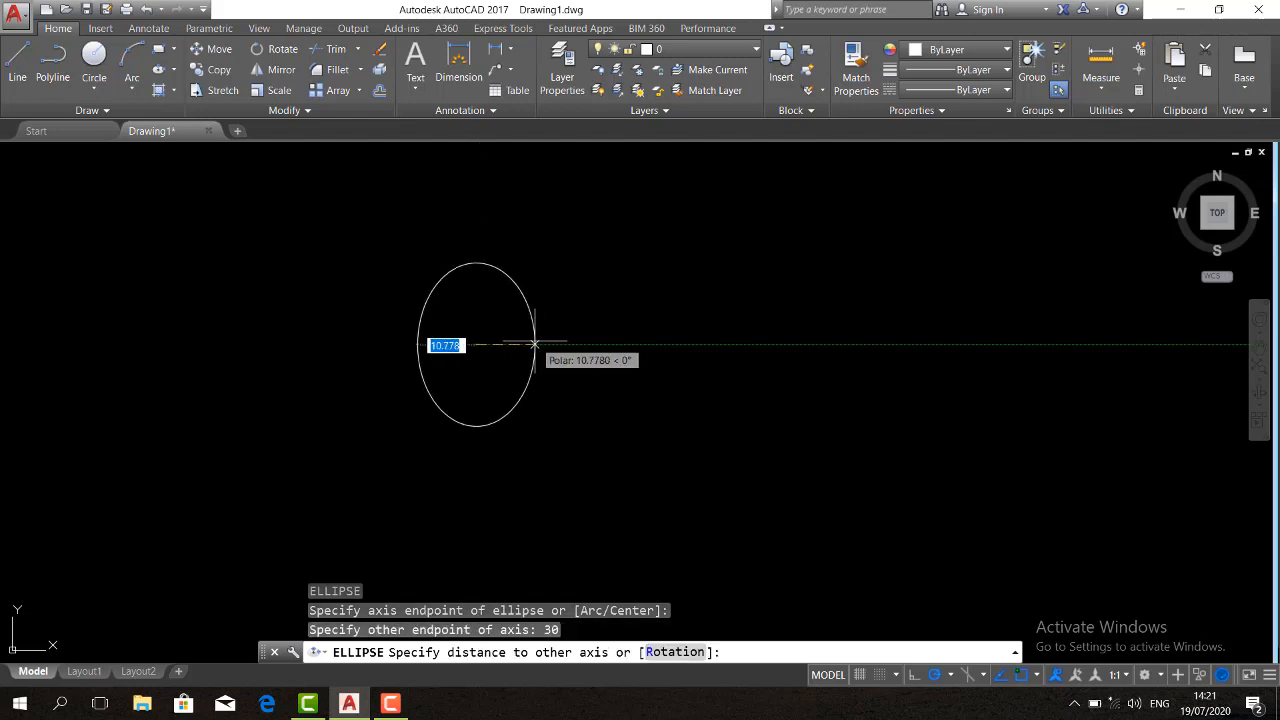
type("10")
key("Return")
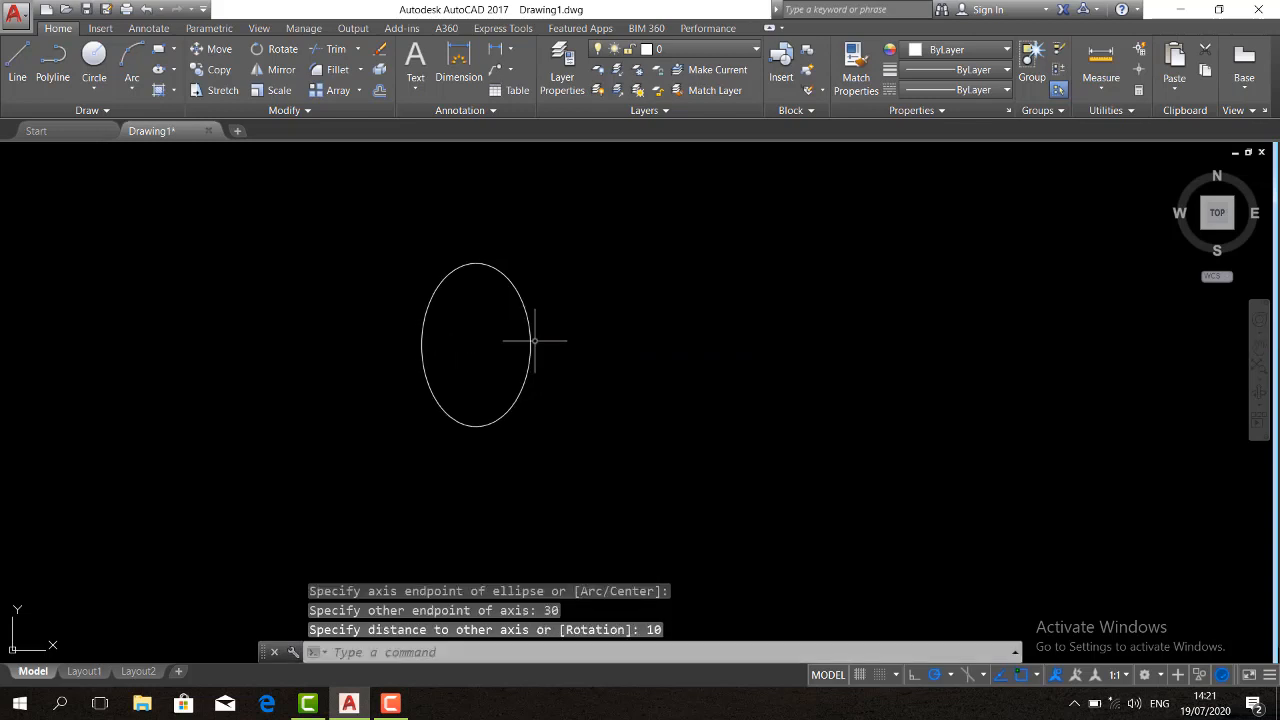
Draw a horizontal line 30 long to the right of the ellipse
type("l")
key("Return")
left_click(633, 397)
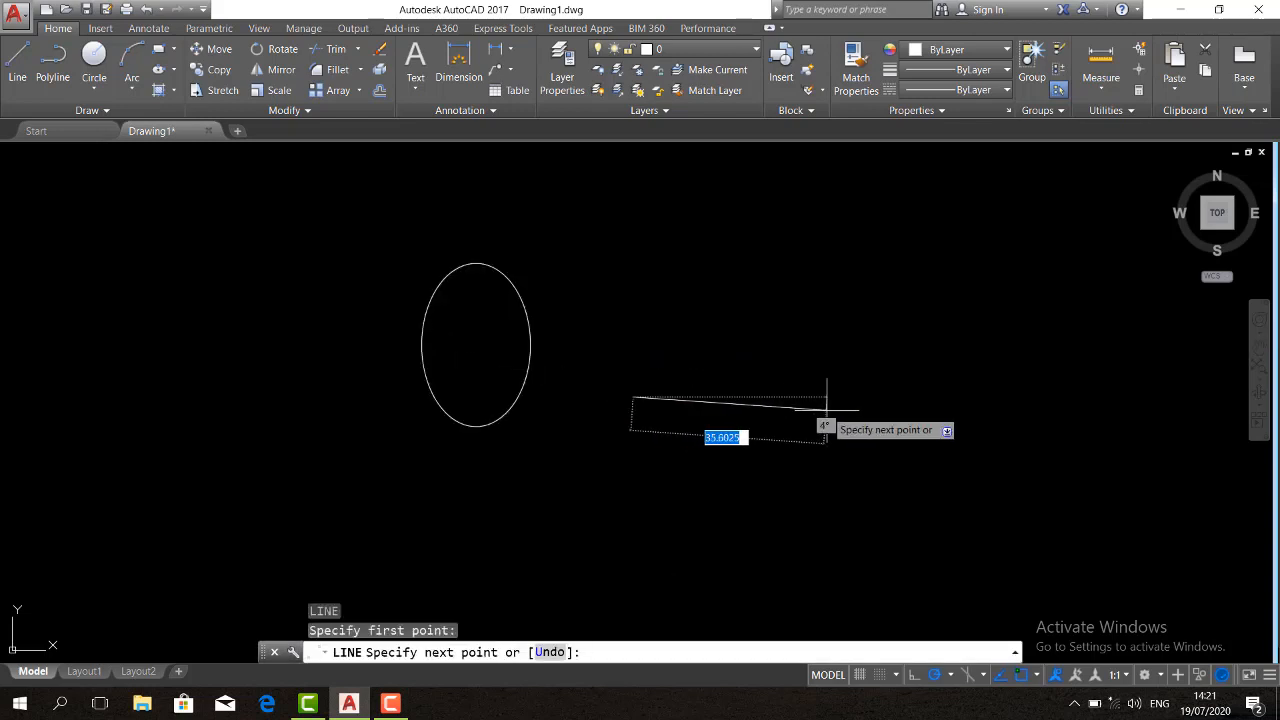
type("30")
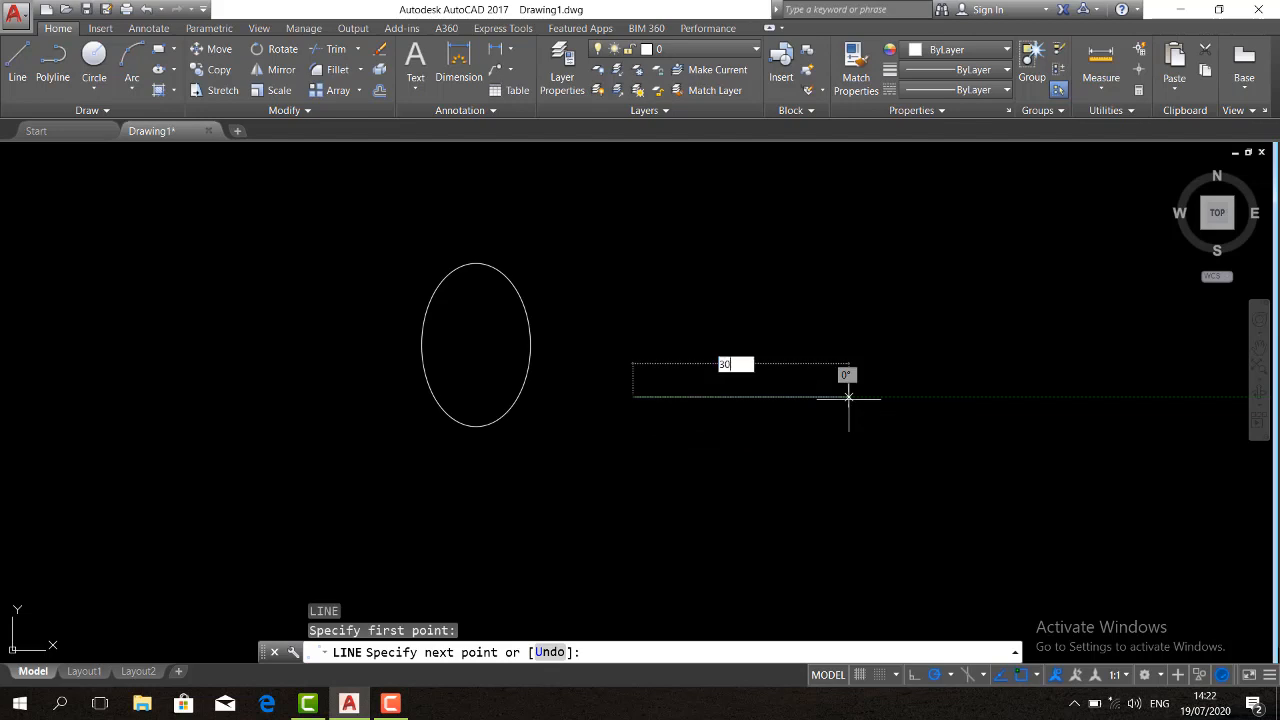
key("Return")
Draw a vertical line 10 long upward from the midpoint of the horizontal line
key("Return")
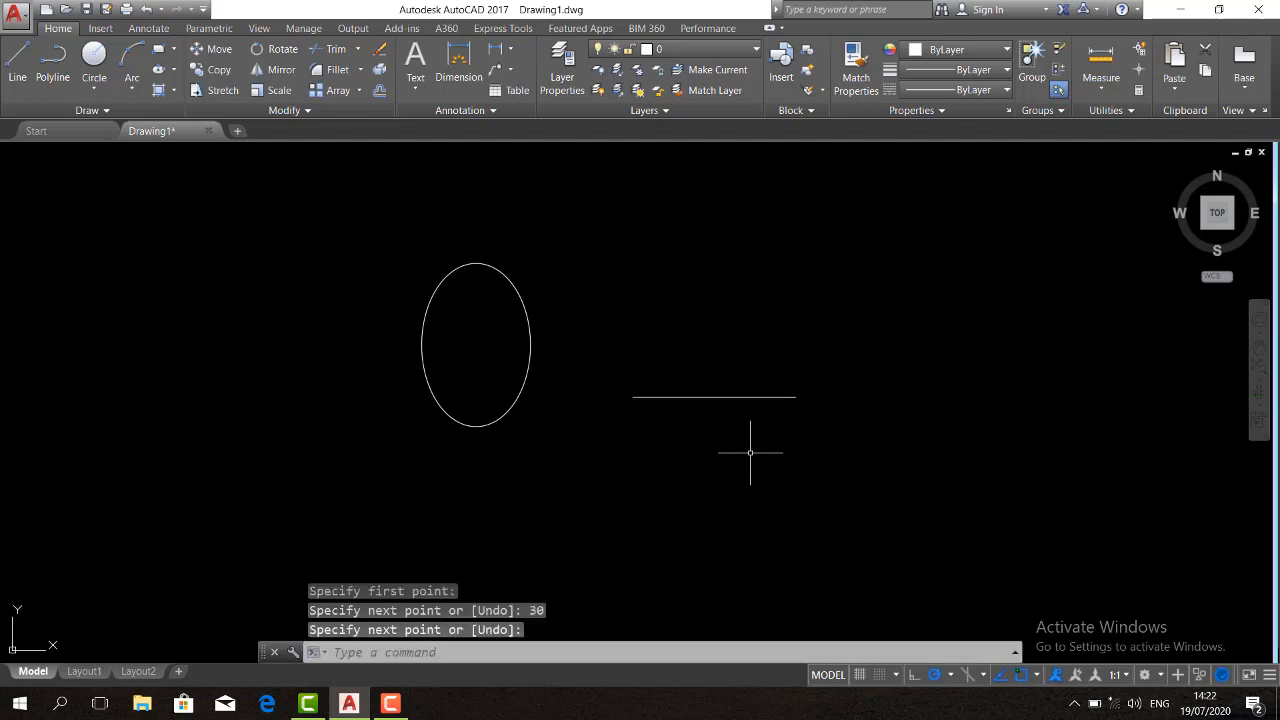
key("Return")
left_click(714, 397)
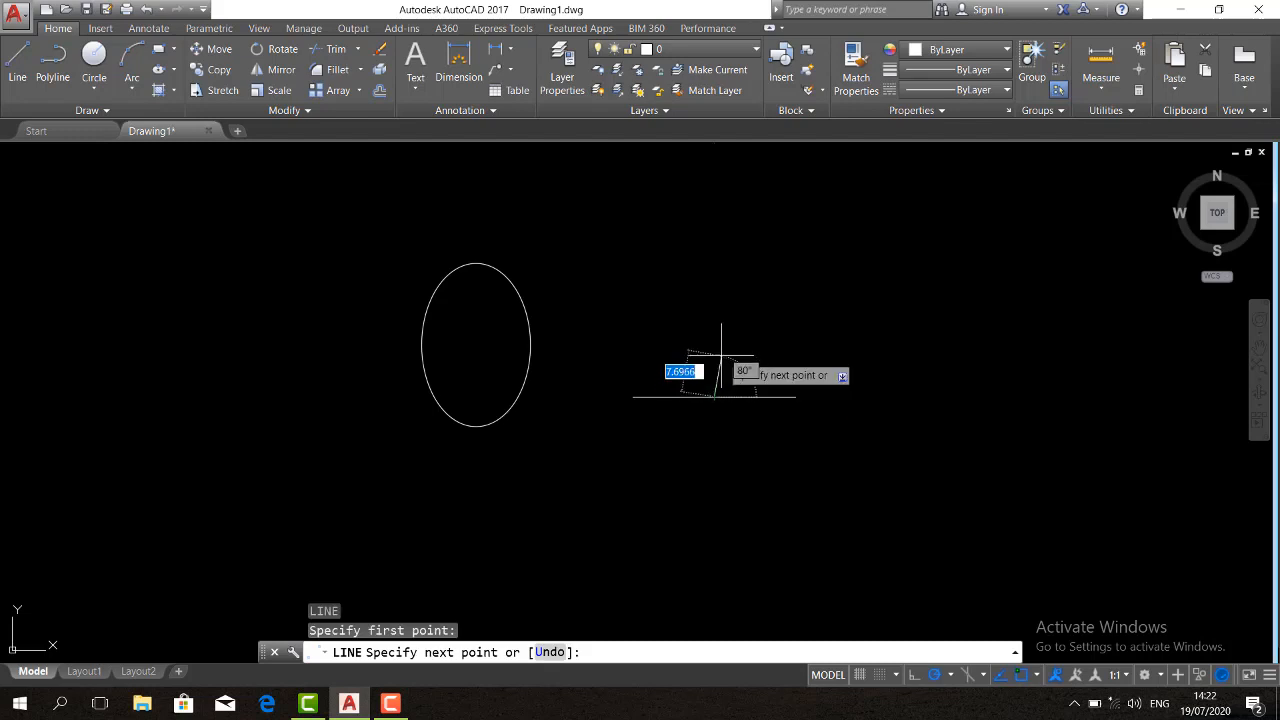
type("10")
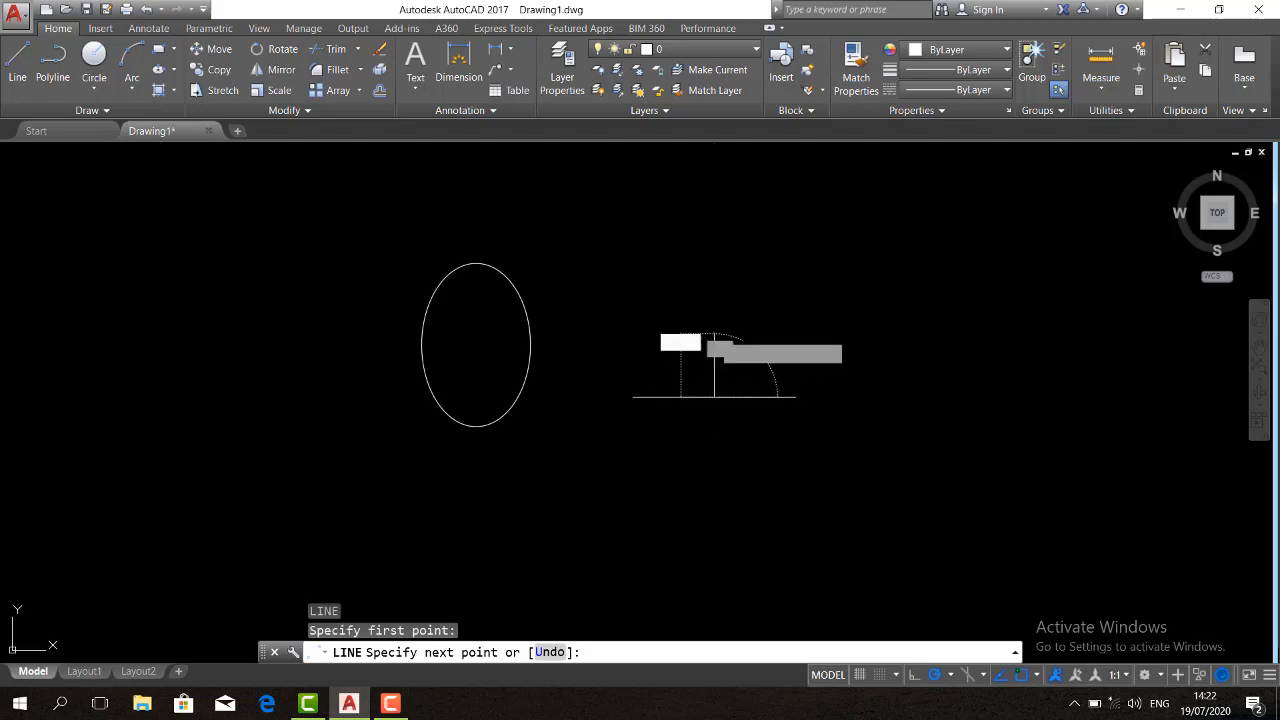
key("Return")
key("Return")
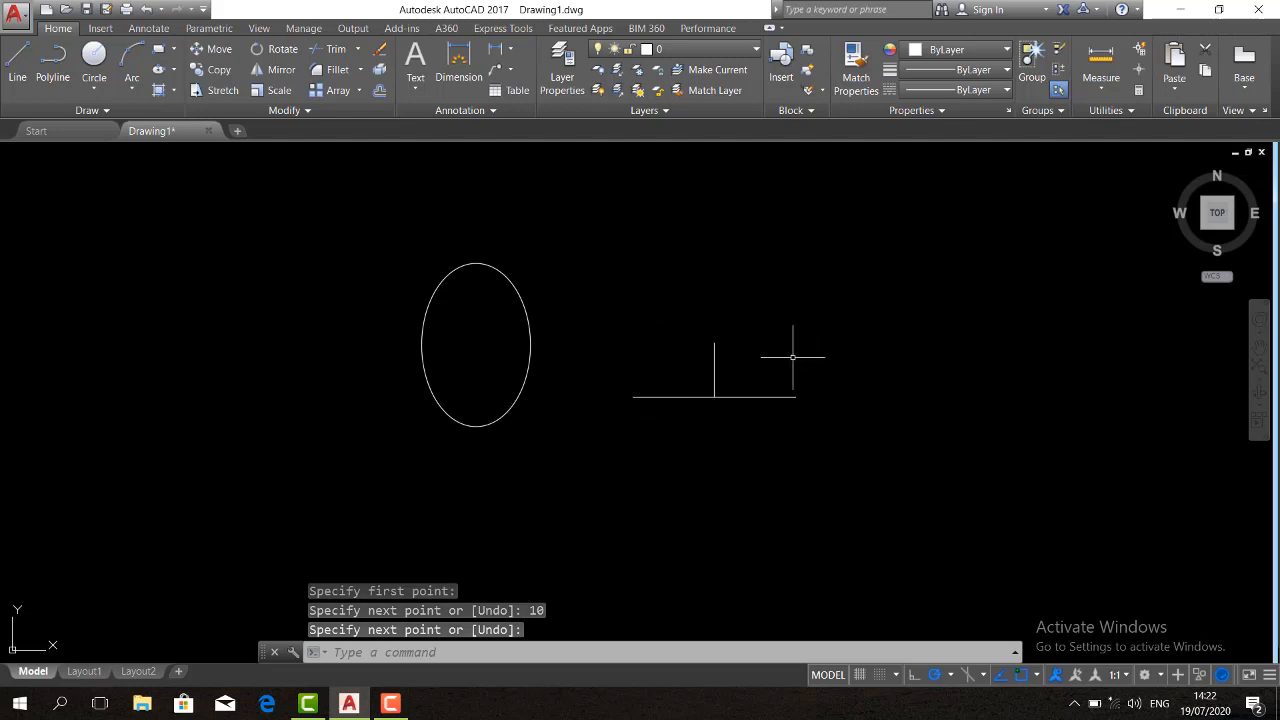
Draw an ellipse using both endpoints of the horizontal line as one axis and the vertical line's upper end for the other axis
scroll(790, 360, "up", 2)
type("EL")
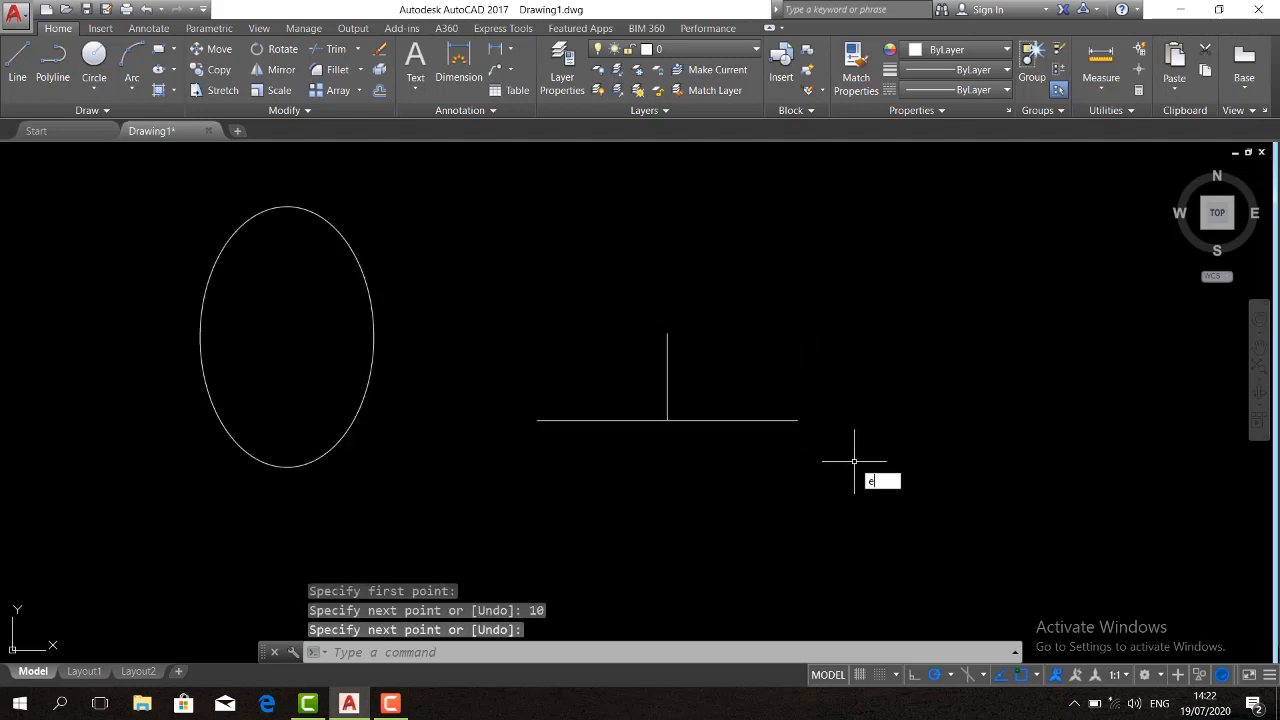
key("Return")
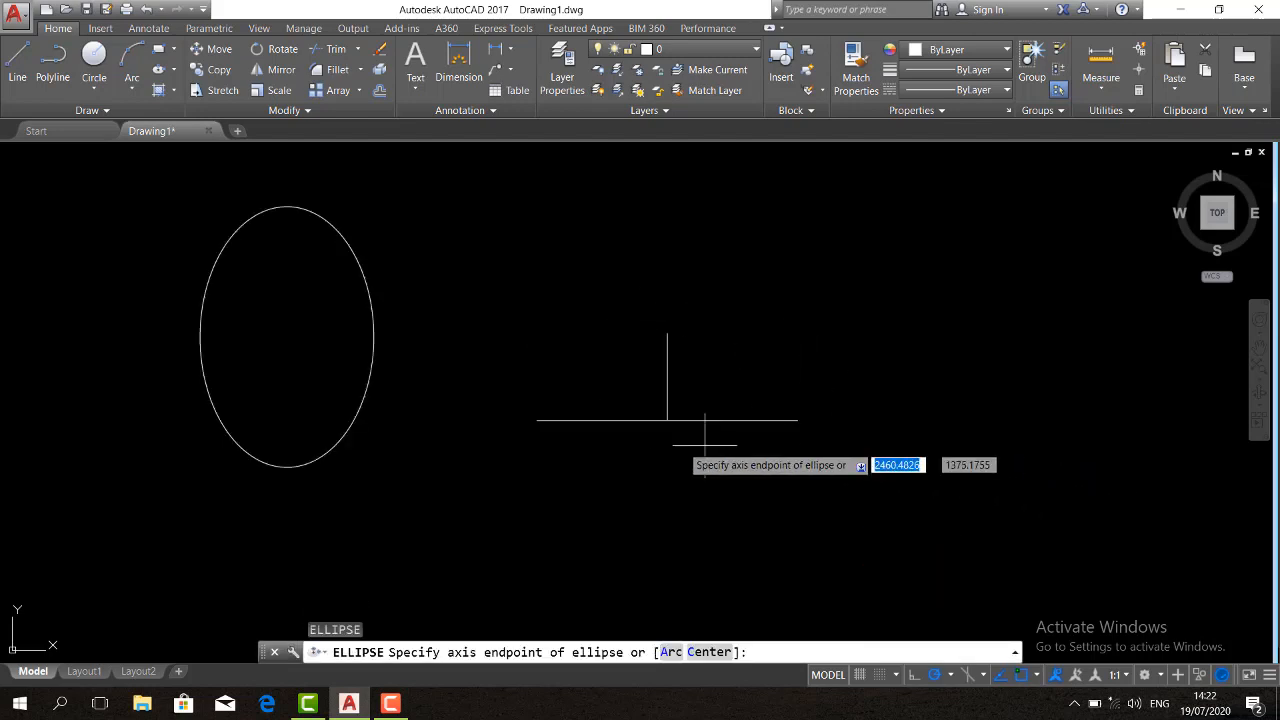
left_click(536, 420)
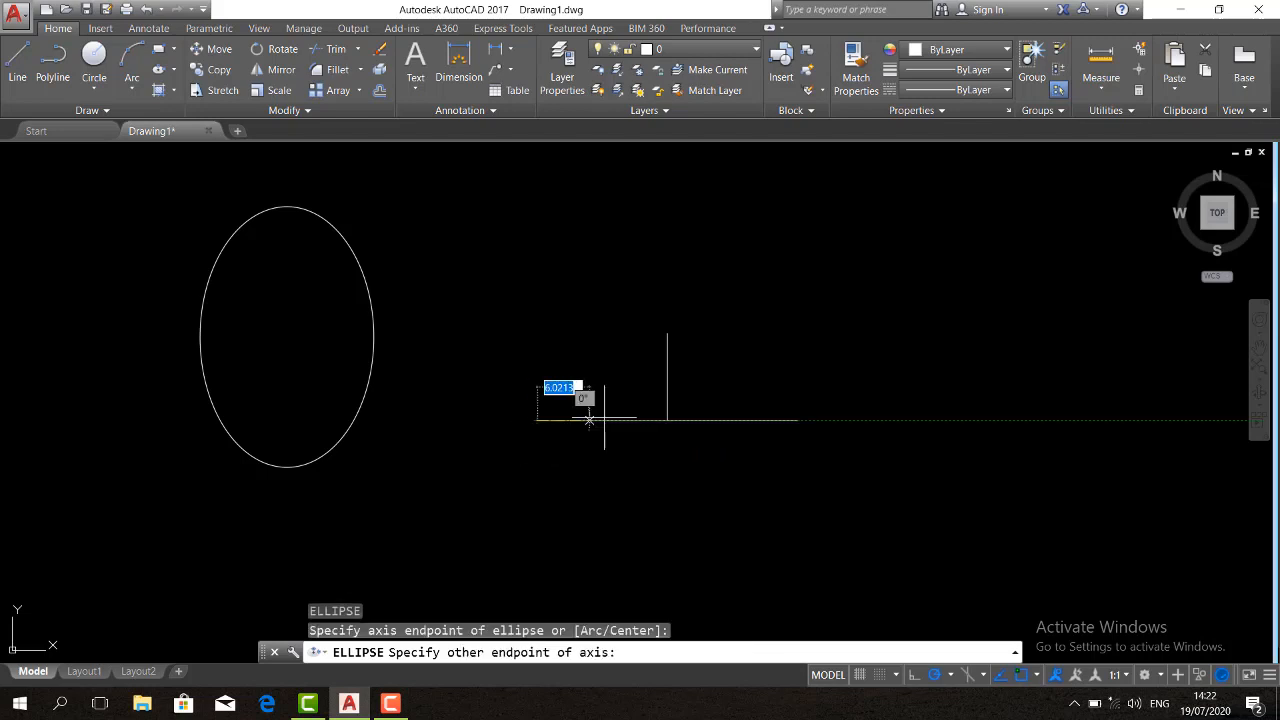
left_click(797, 420)
left_click(668, 334)
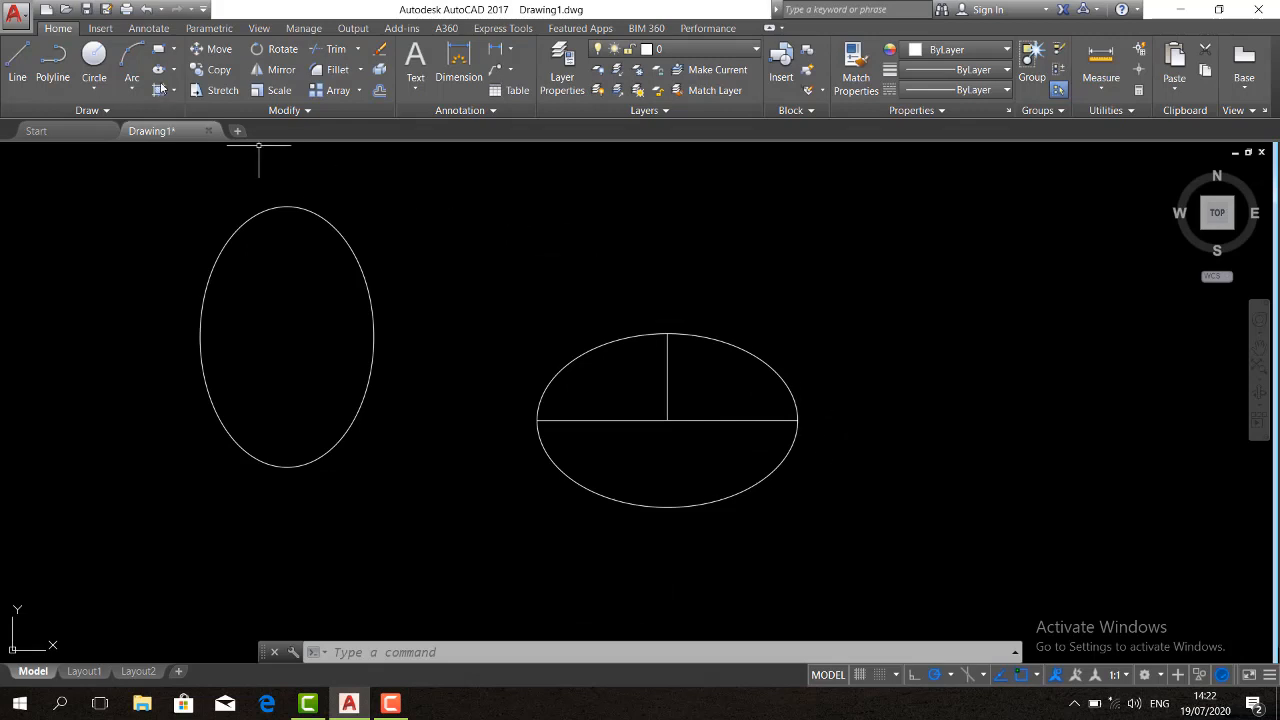
left_click(175, 70)
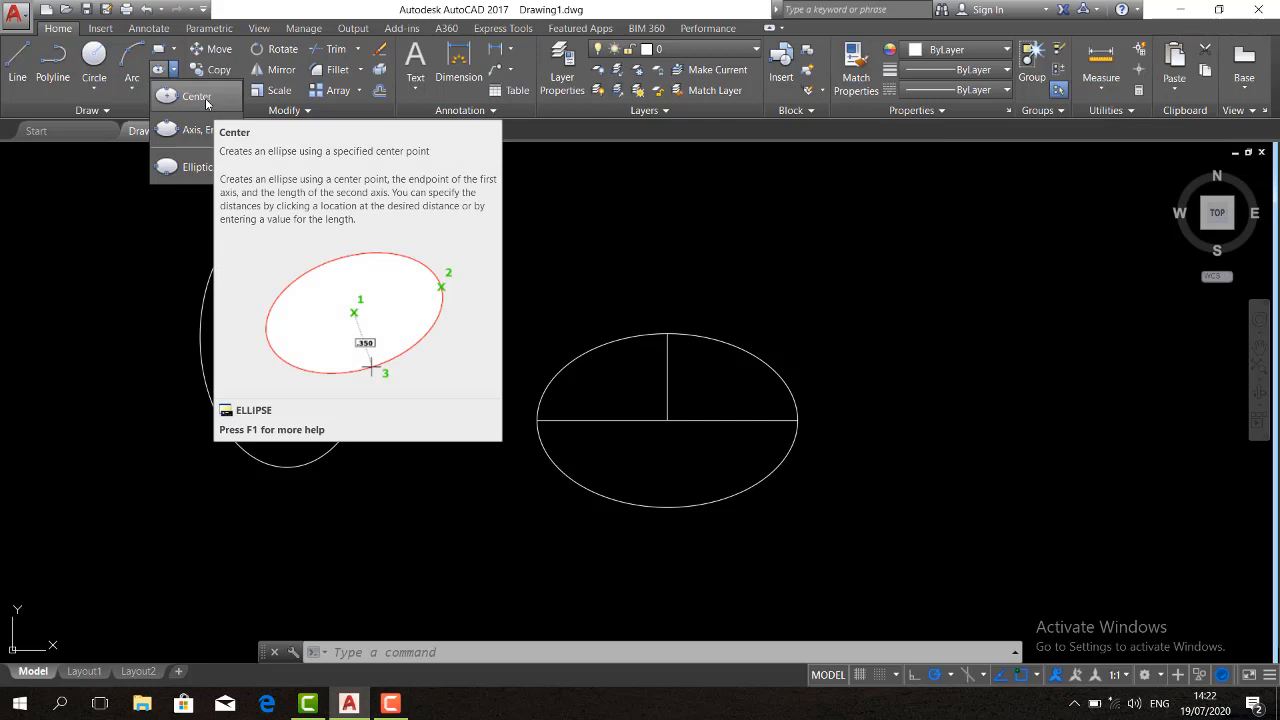
left_click(667, 430)
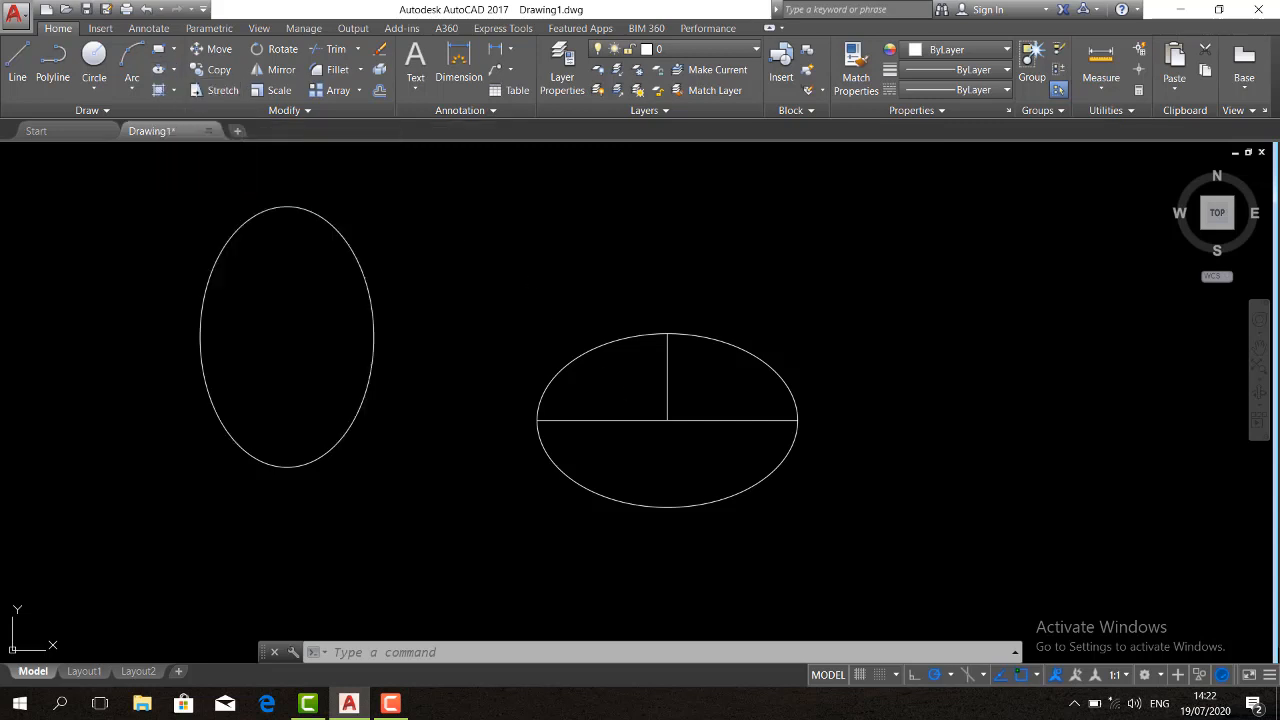
left_click(660, 445)
left_click(672, 445)
left_click(668, 432)
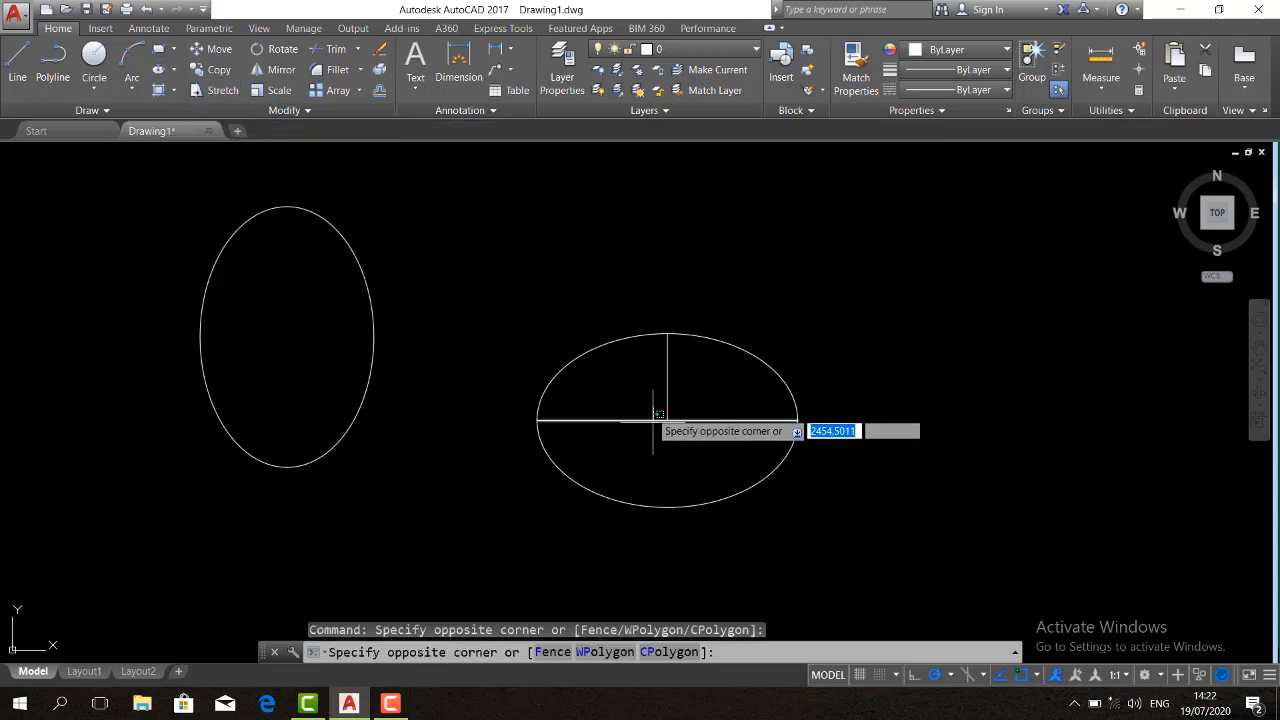
key("Escape")
Copy the horizontal and vertical construction lines straight to the right of the ellipse, about 39 away
left_click(681, 435)
left_click(637, 393)
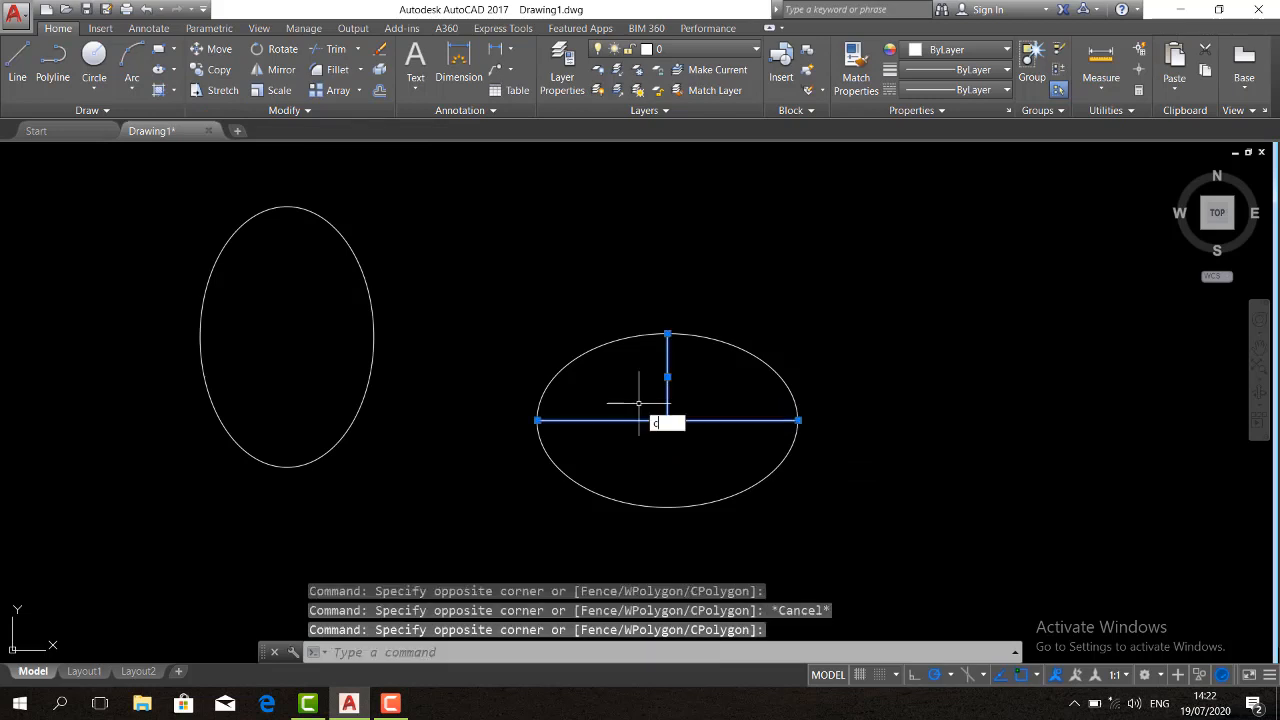
type("co")
key("Return")
left_click(658, 444)
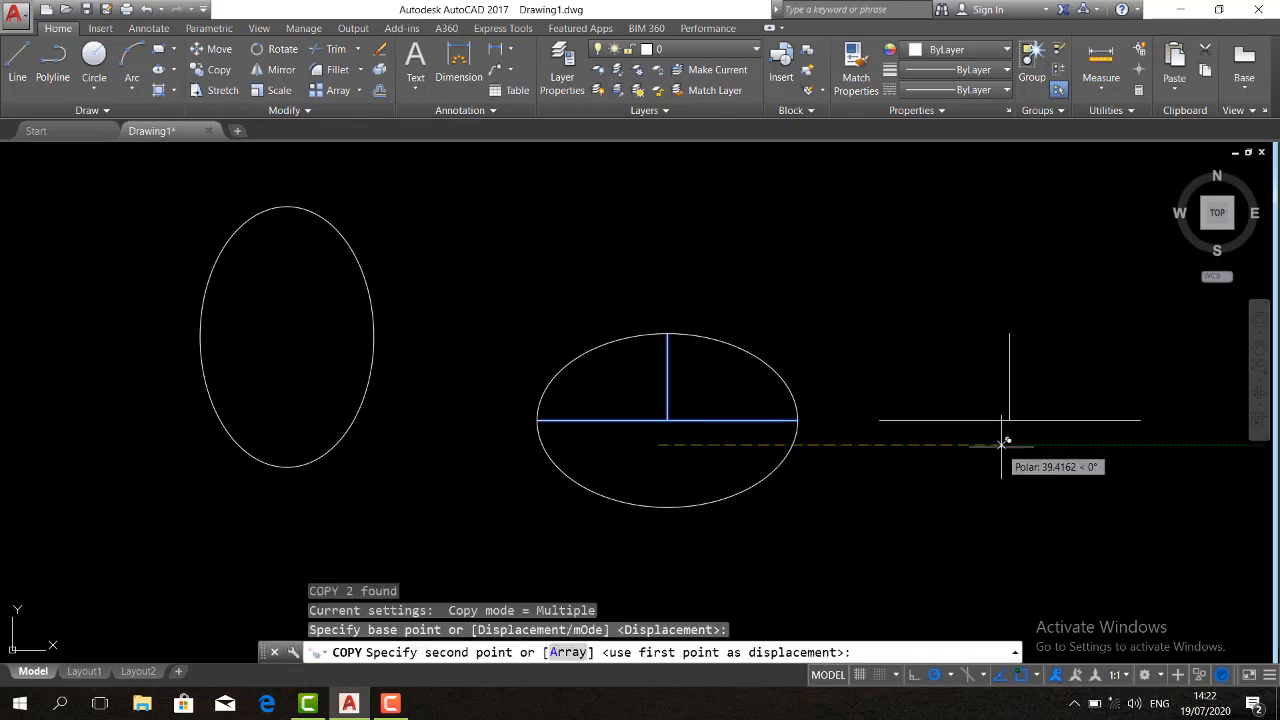
left_click(1002, 440)
middle_click_drag(857, 500, 789, 486)
key("Return")
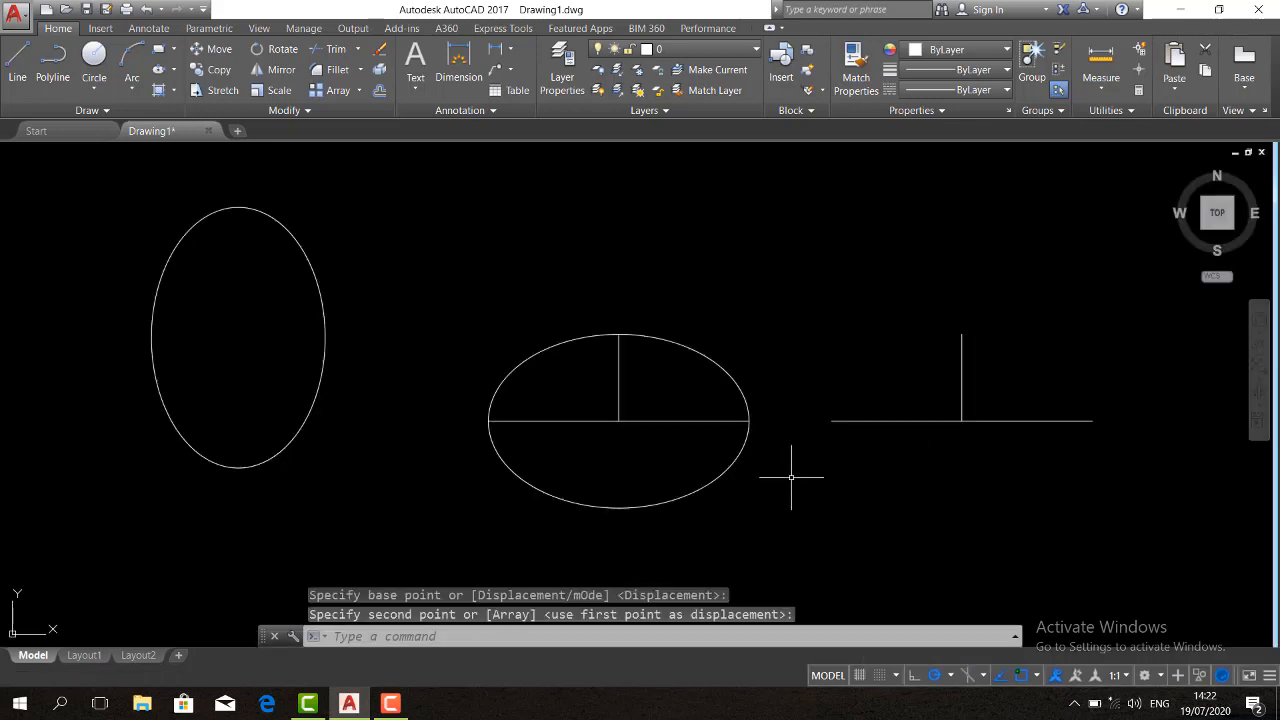
Draw a trial ellipse with the Center option on the copied construction lines and erase it again
type("el")
key("Return")
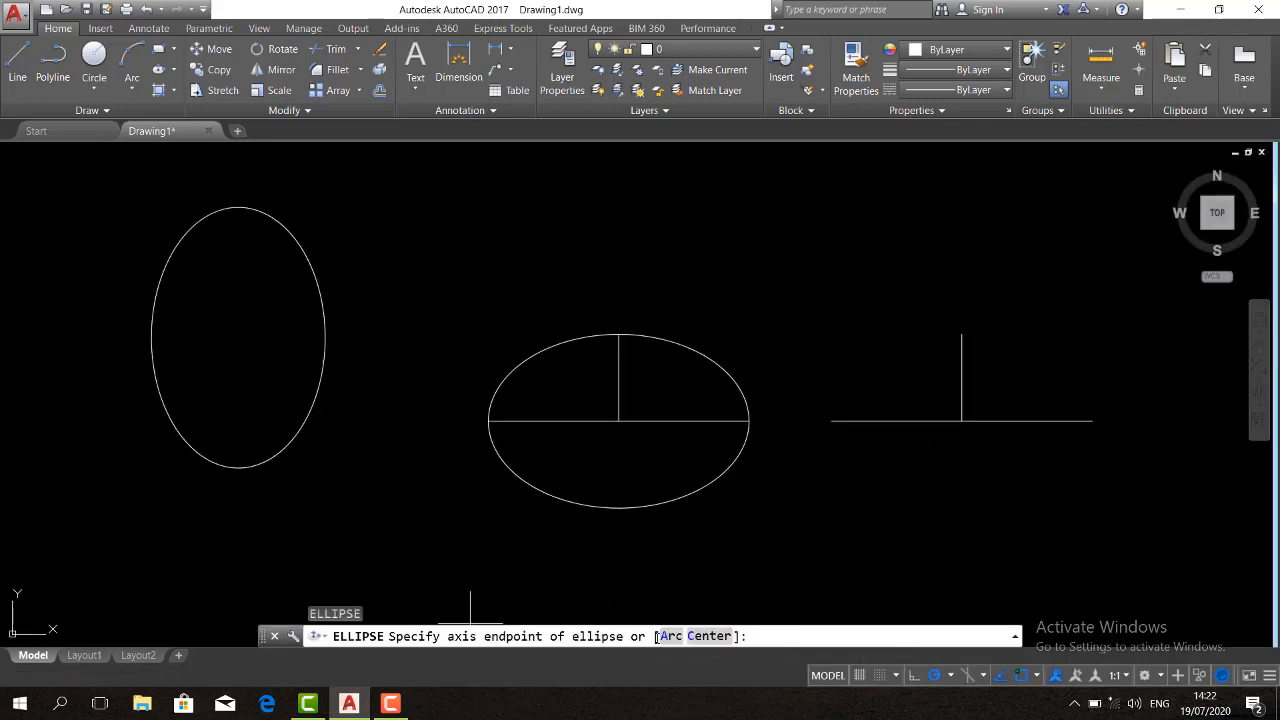
type("c")
key("Return")
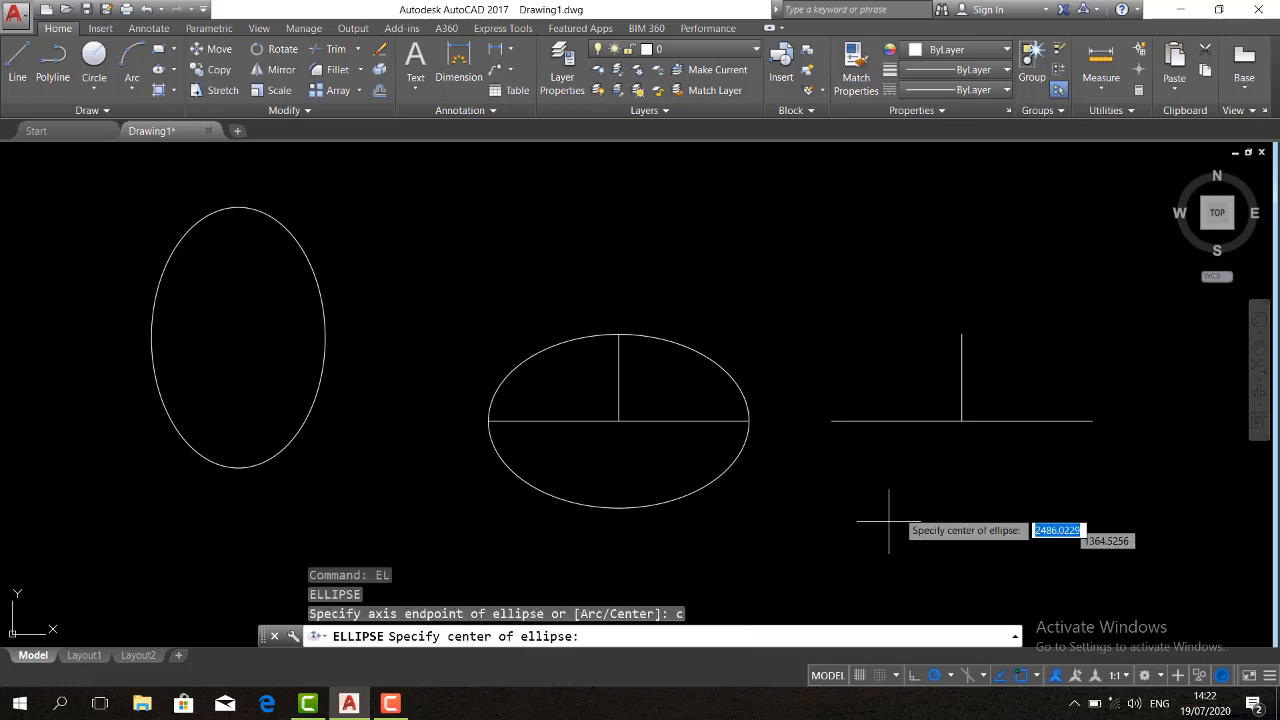
left_click(962, 421)
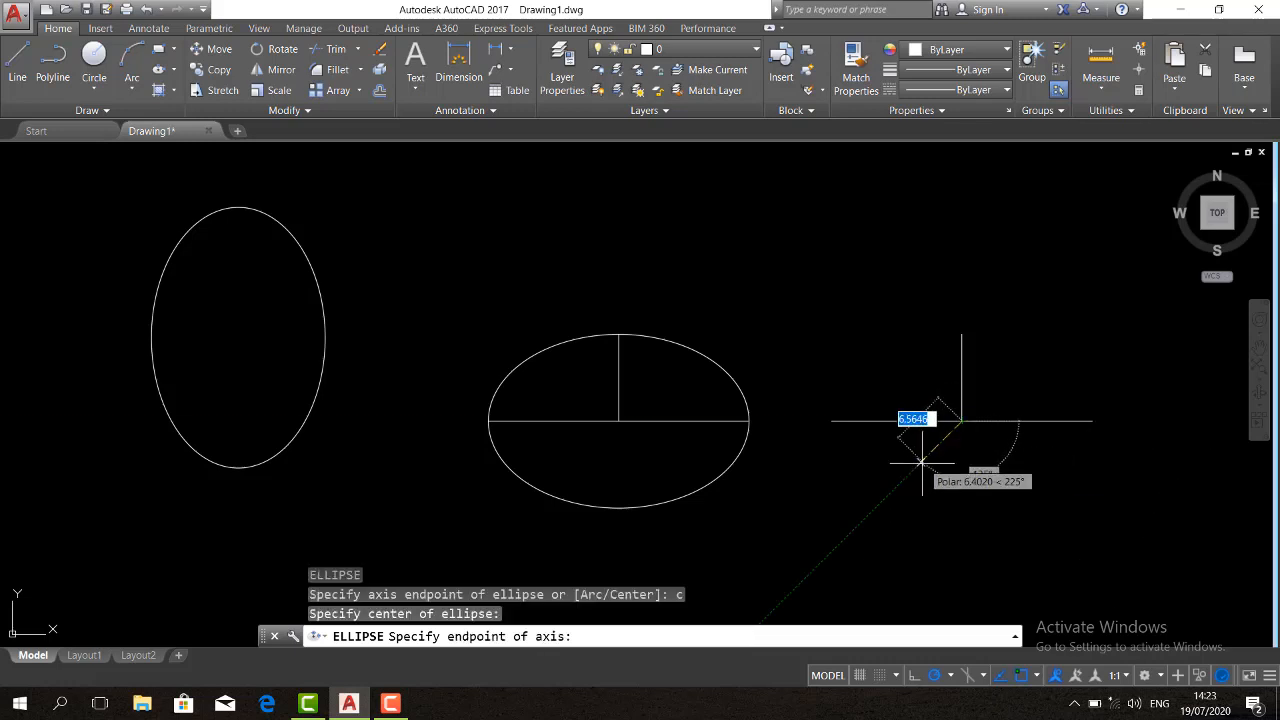
left_click(831, 421)
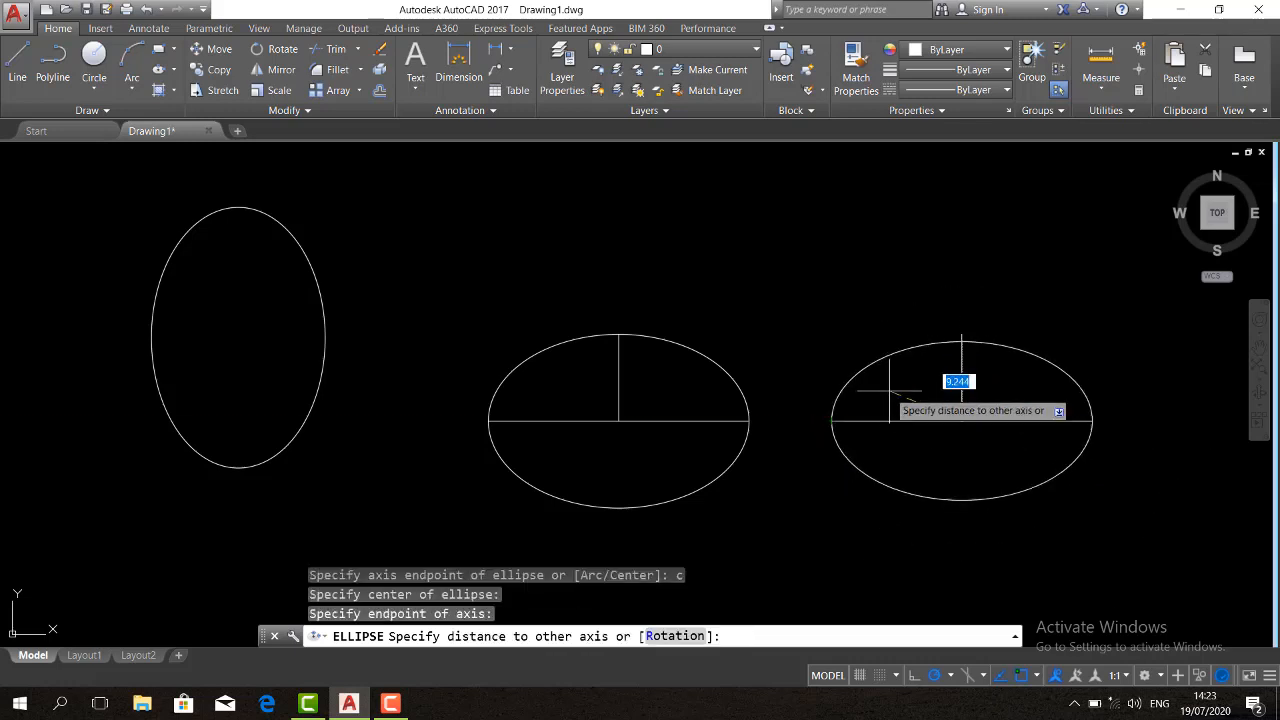
left_click(962, 334)
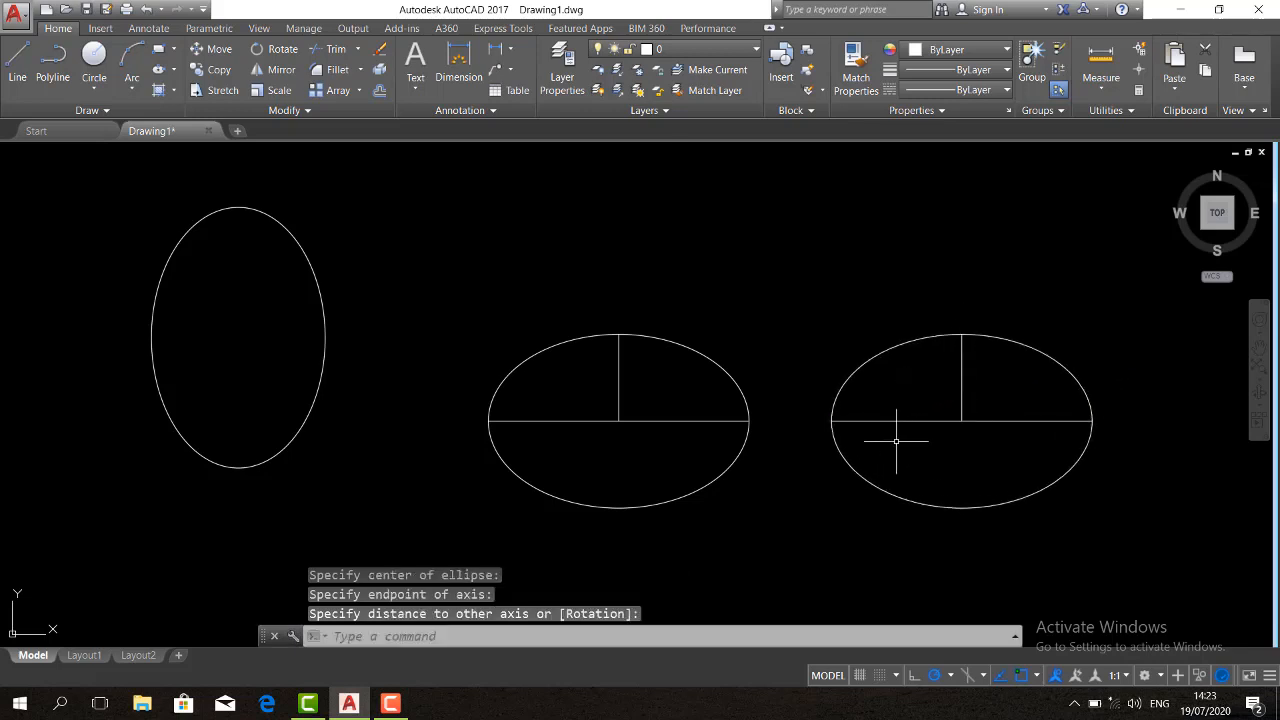
left_click_drag(891, 451, 825, 451)
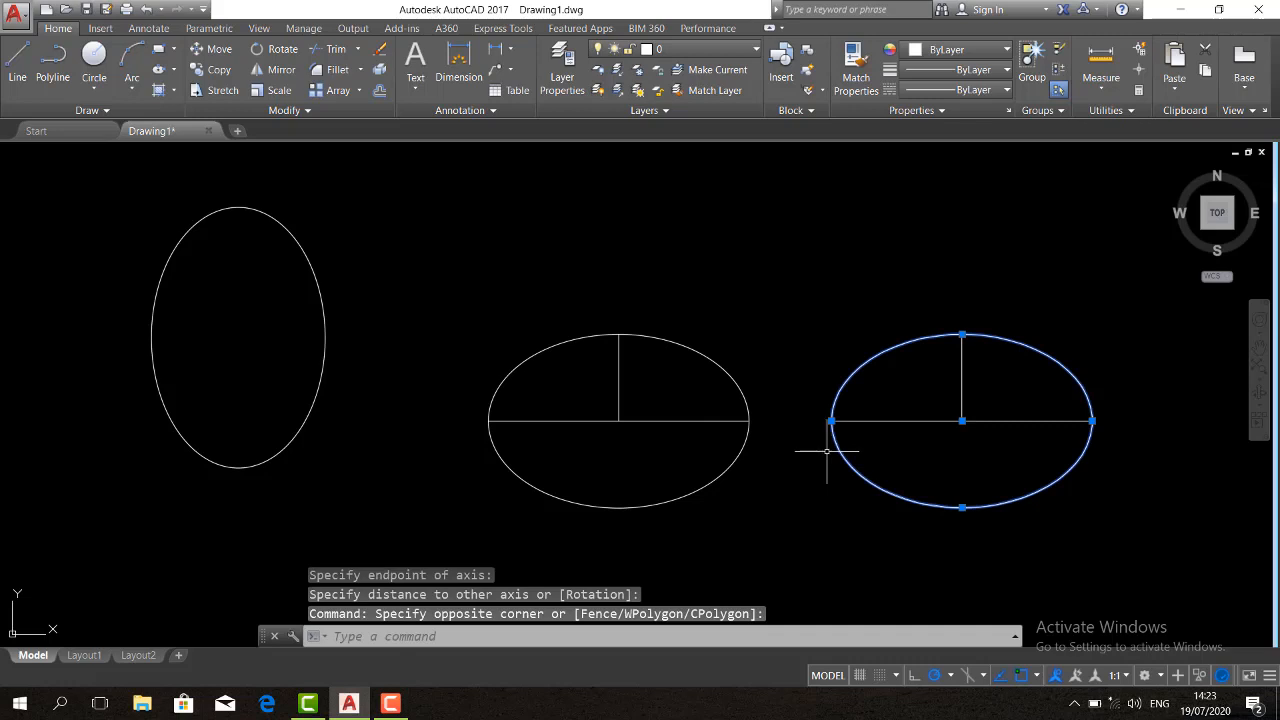
key("Delete")
Draw an ellipse centered on the copied horizontal line's midpoint, with one axis ending at its left endpoint and a distance of 10 to the other axis
type("el")
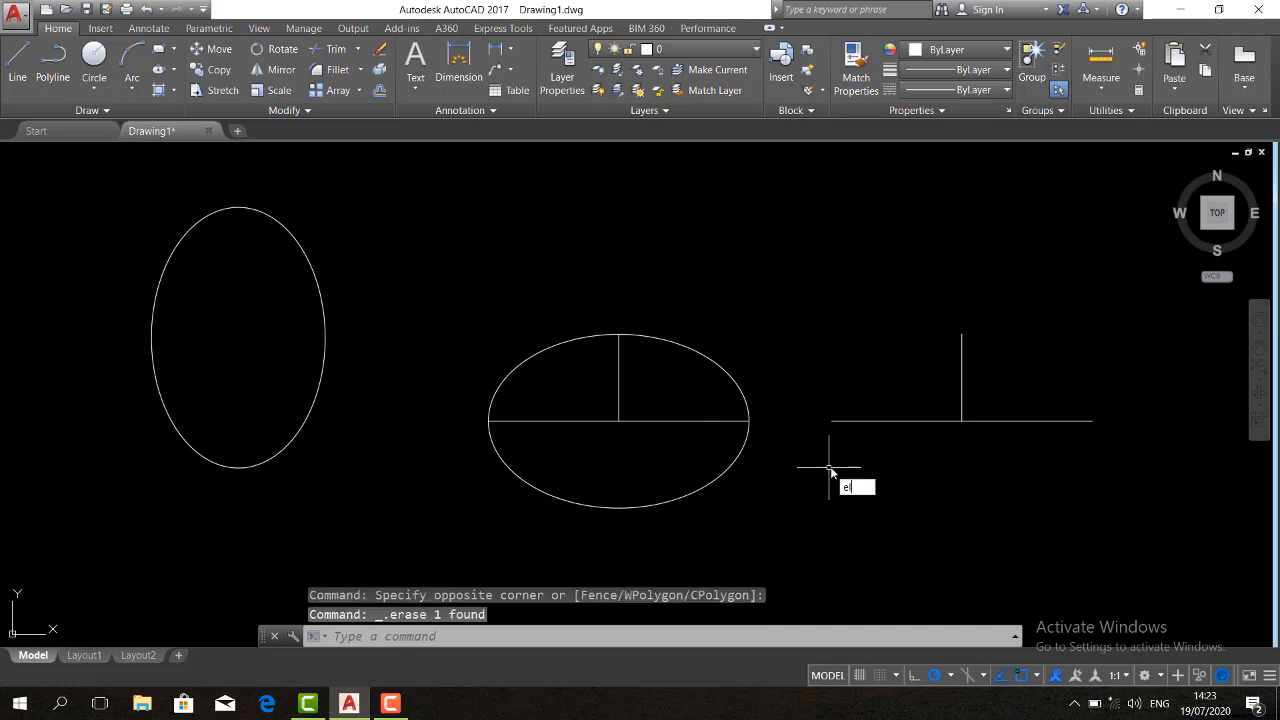
key("Return")
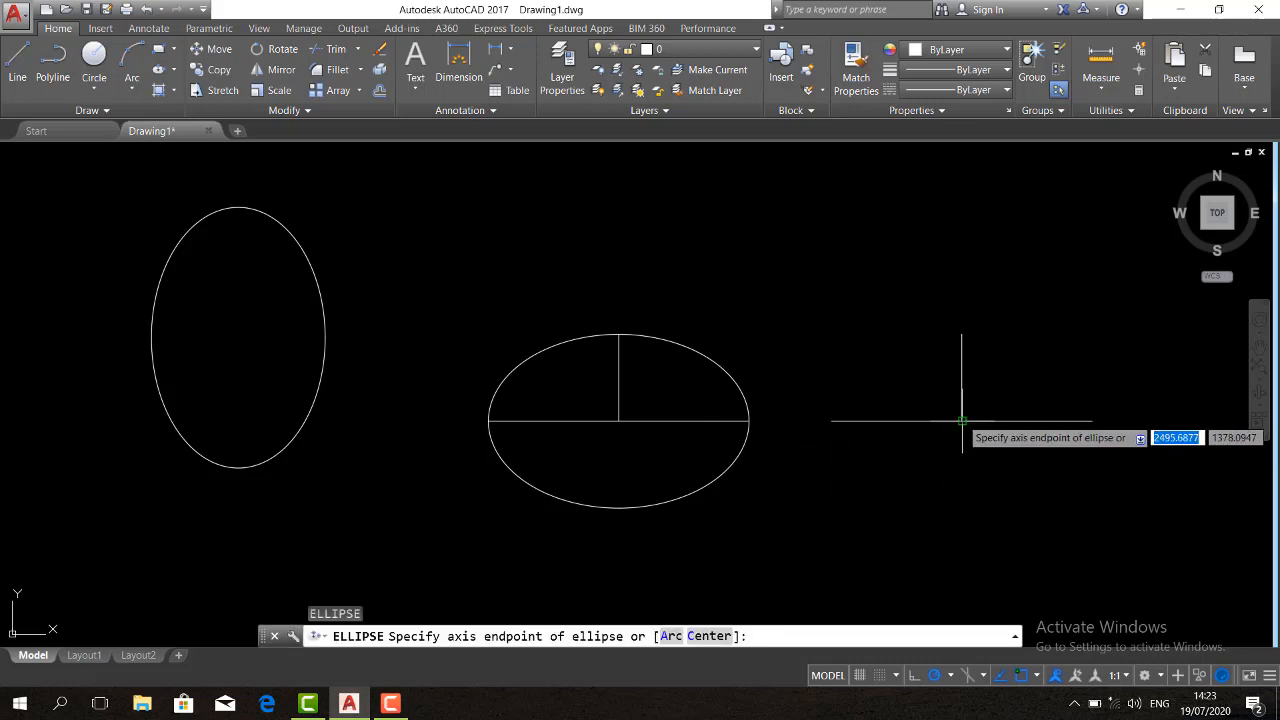
type("c")
key("Return")
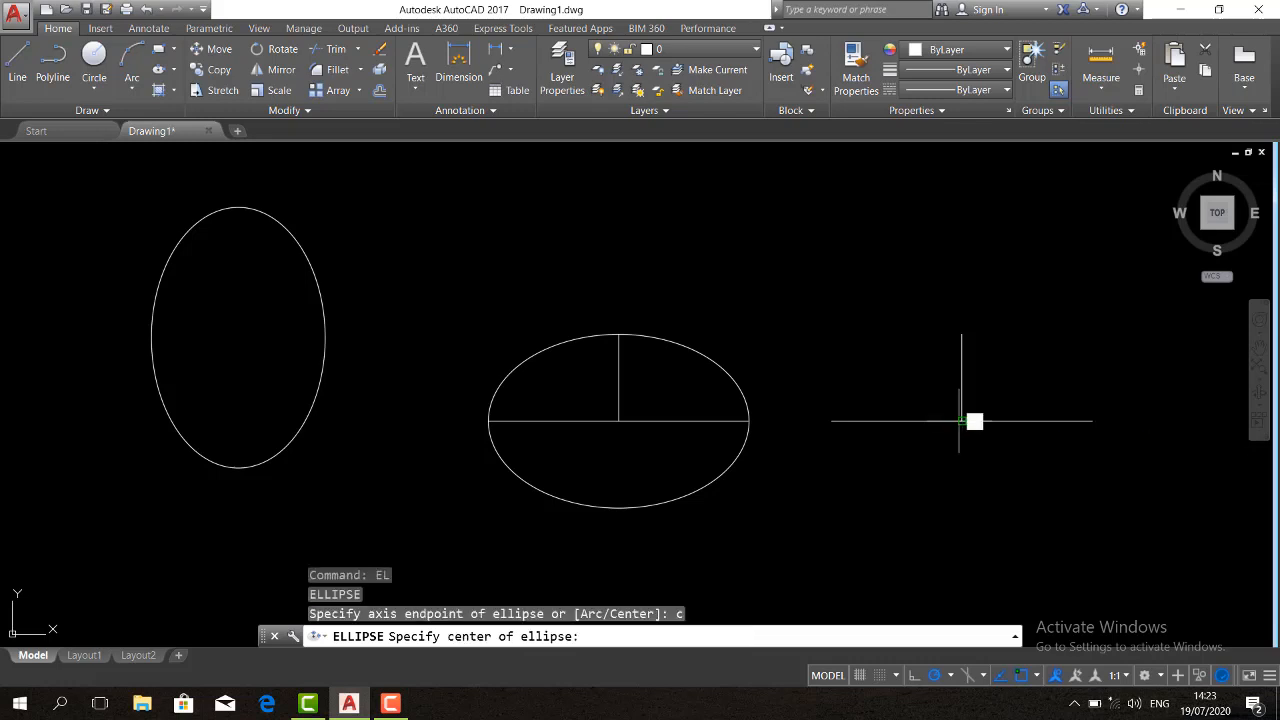
left_click(960, 421)
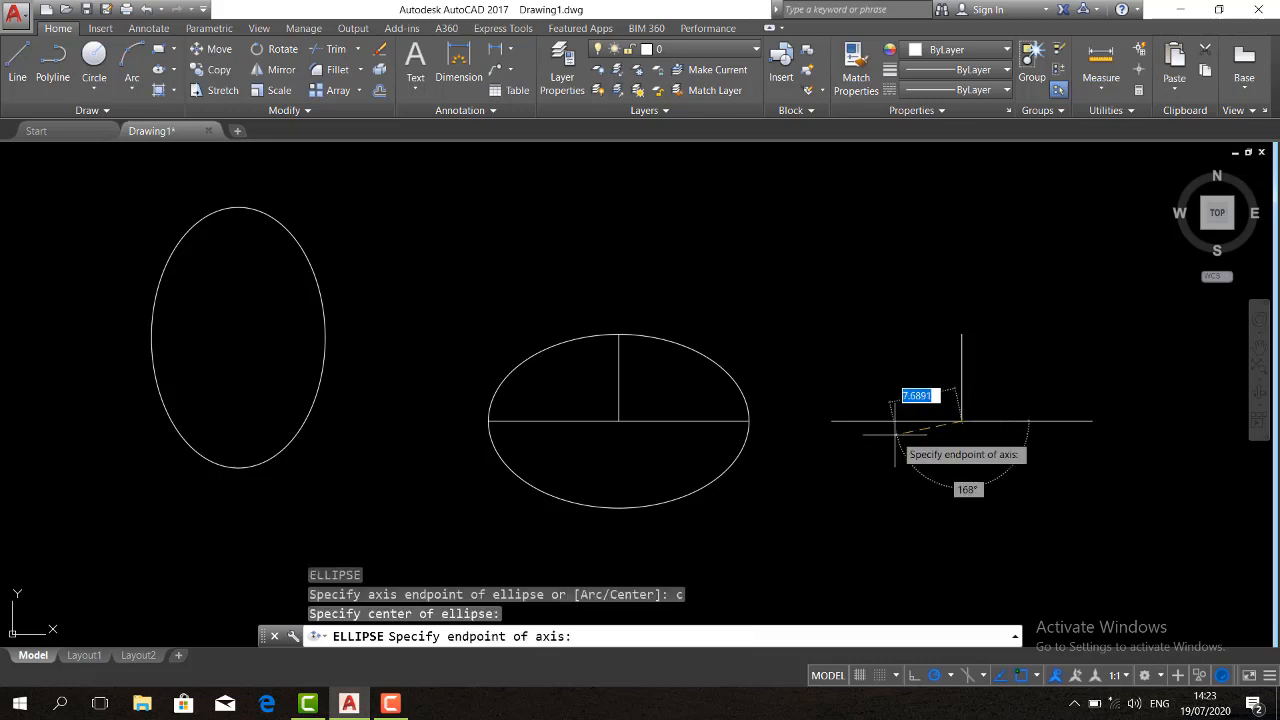
left_click(831, 421)
type("10")
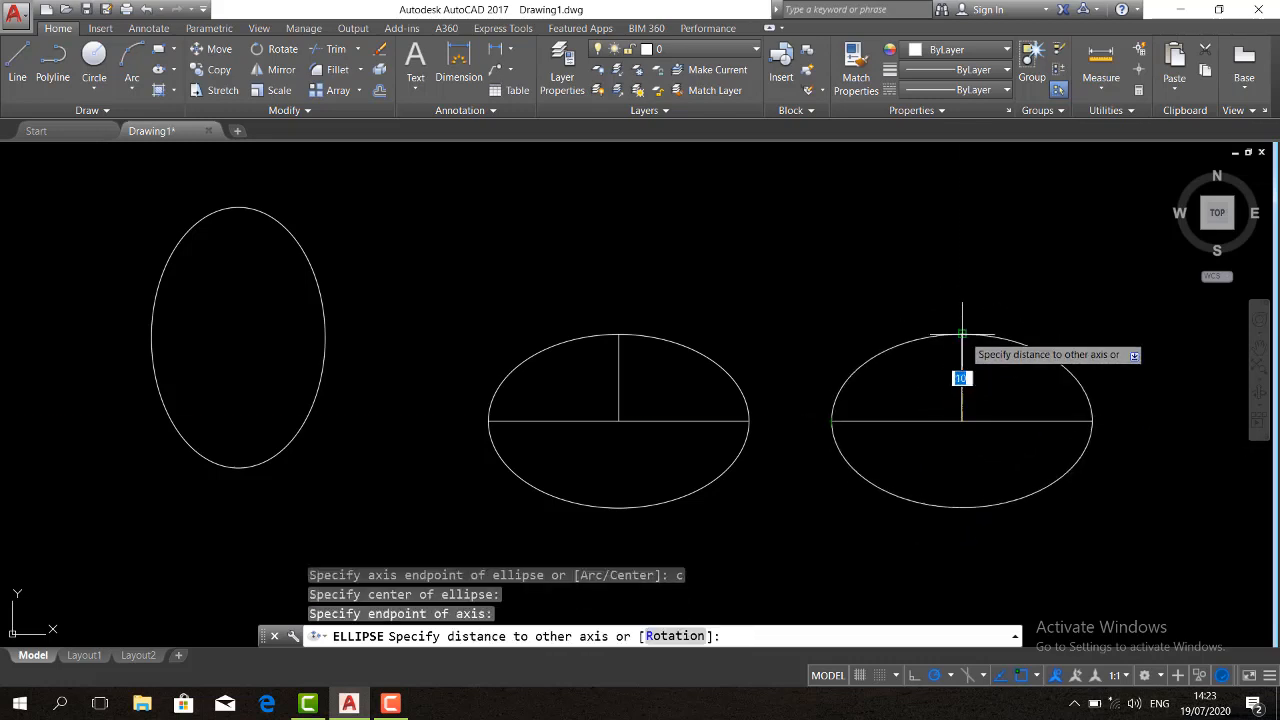
key("Return")
Erase the middle ellipse, keeping its construction lines
left_click(763, 394)
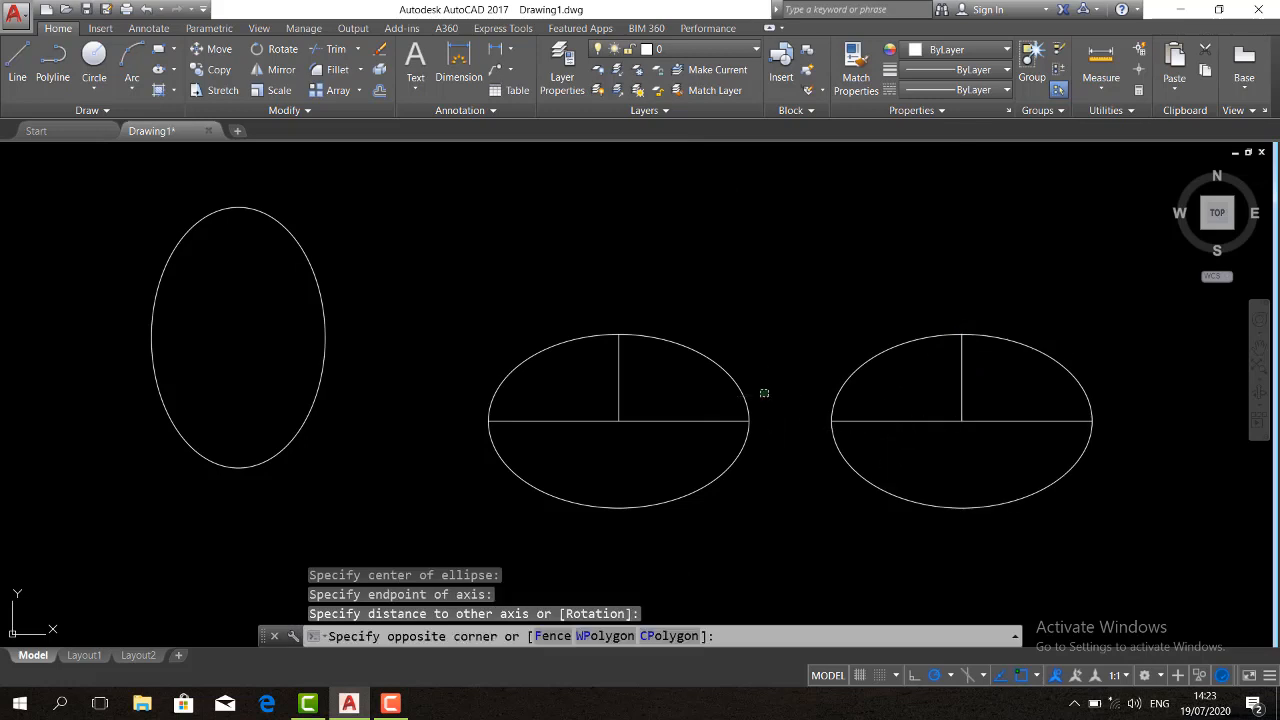
left_click(715, 371)
key("Delete")
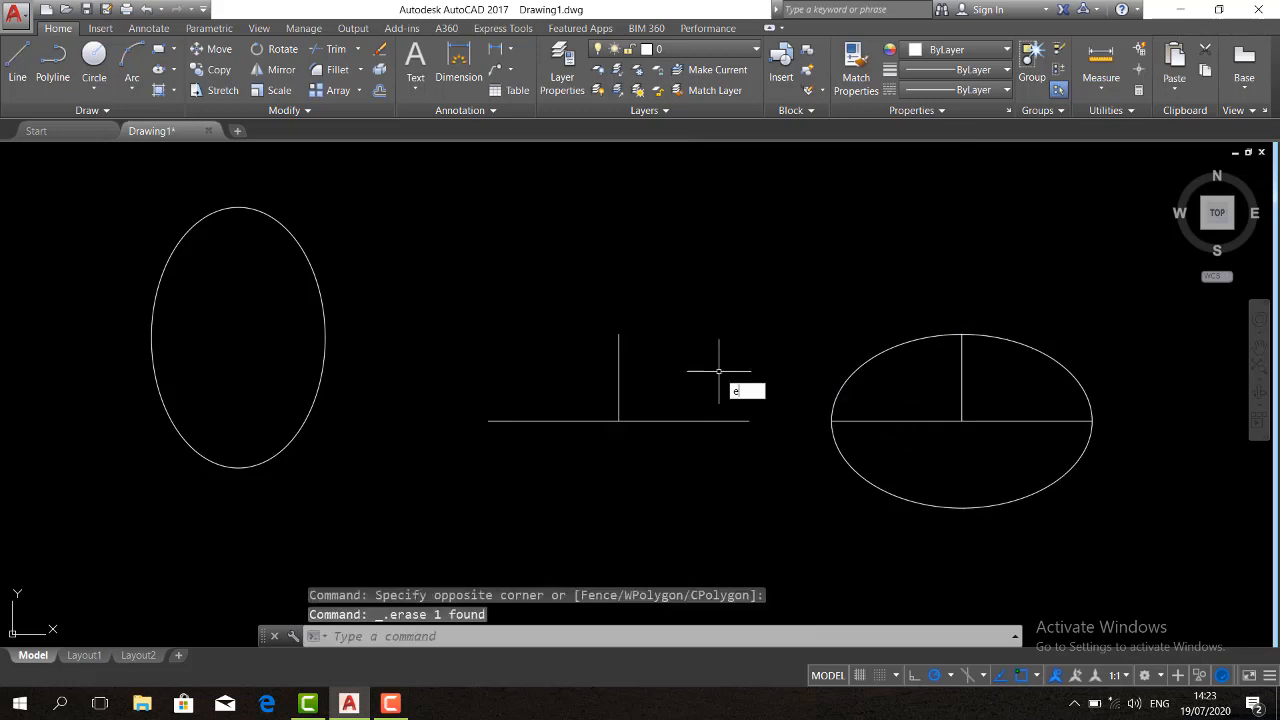
Redraw the middle ellipse from the horizontal line's left and right endpoints, with the other axis reaching the vertical line's upper end
type("el")
key("Return")
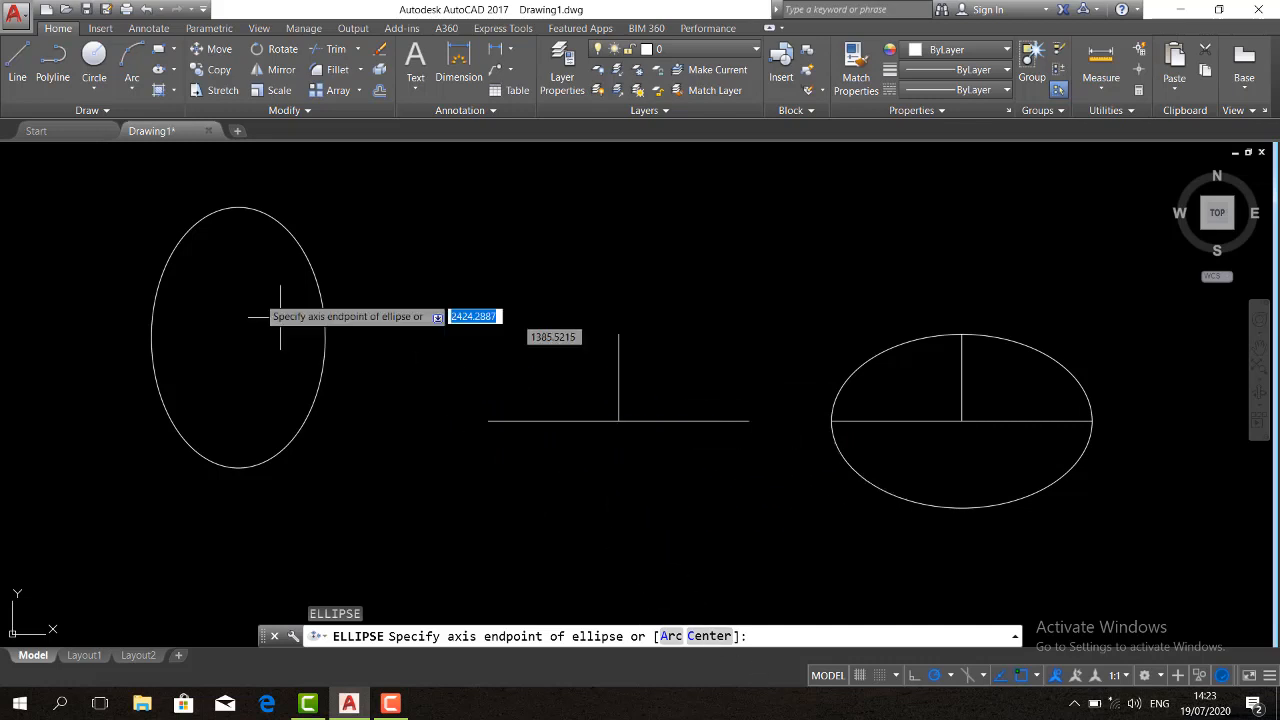
left_click(173, 70)
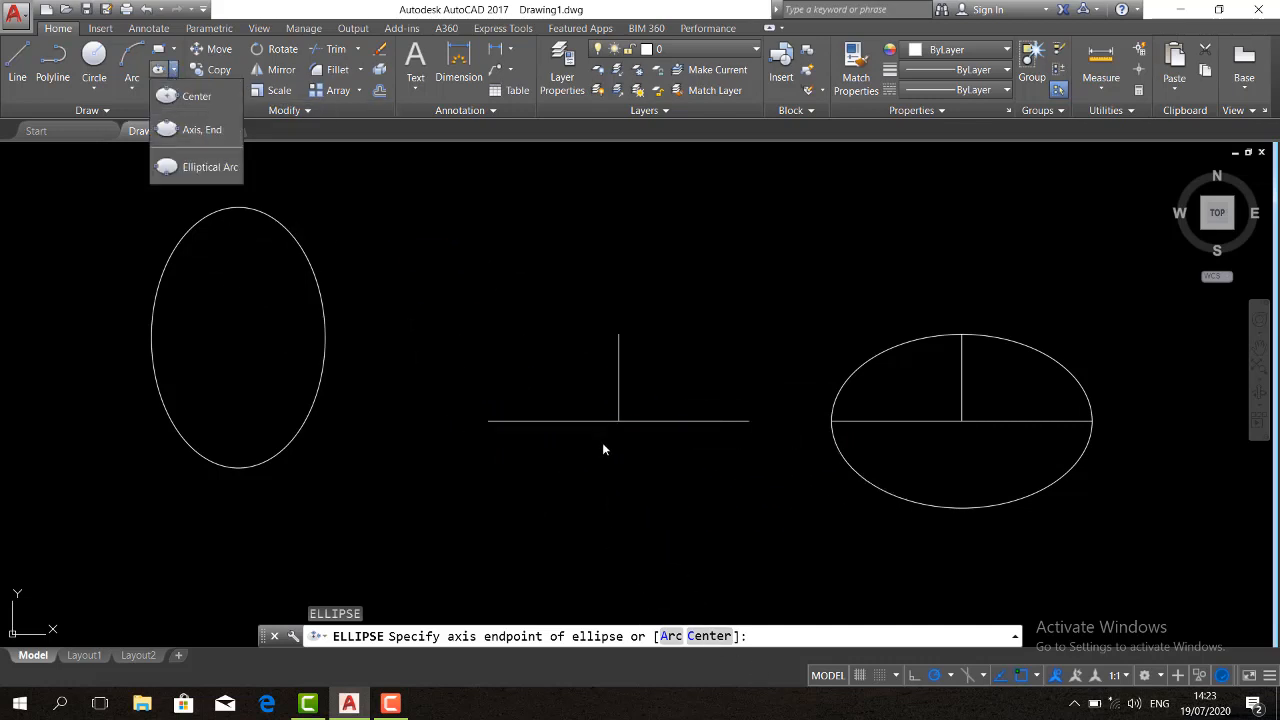
left_click(488, 421)
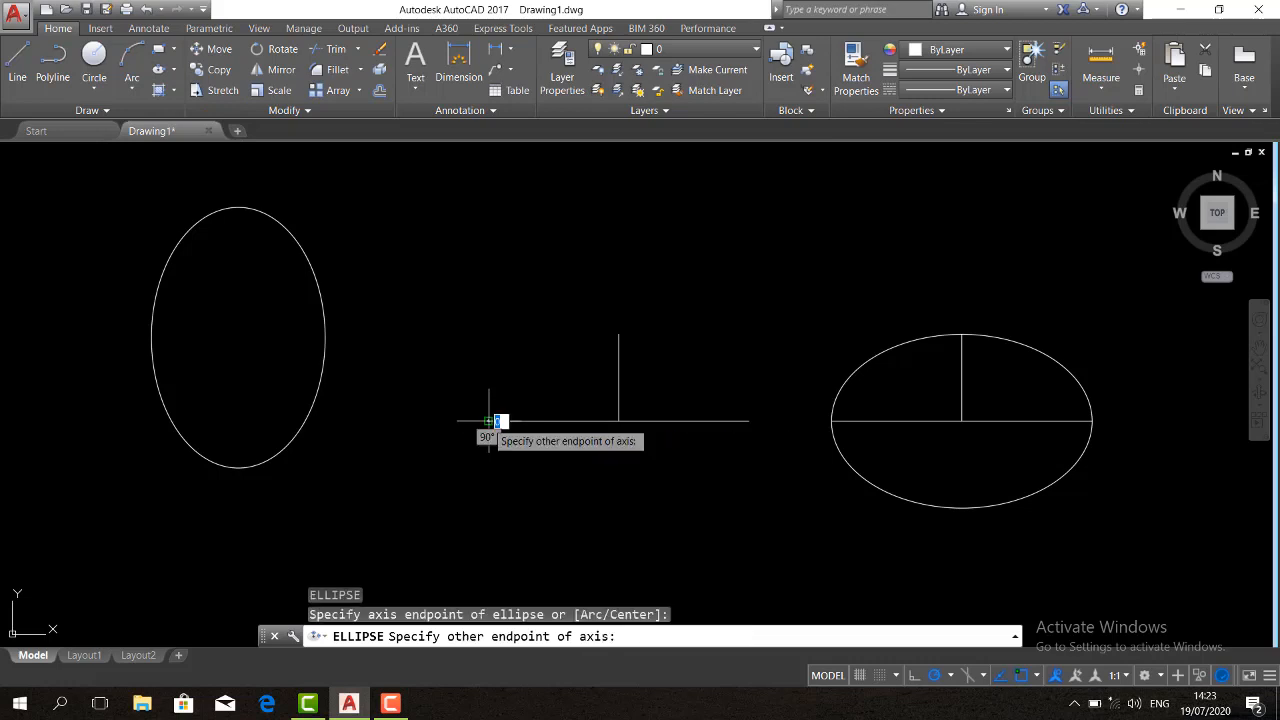
left_click(750, 421)
left_click(619, 333)
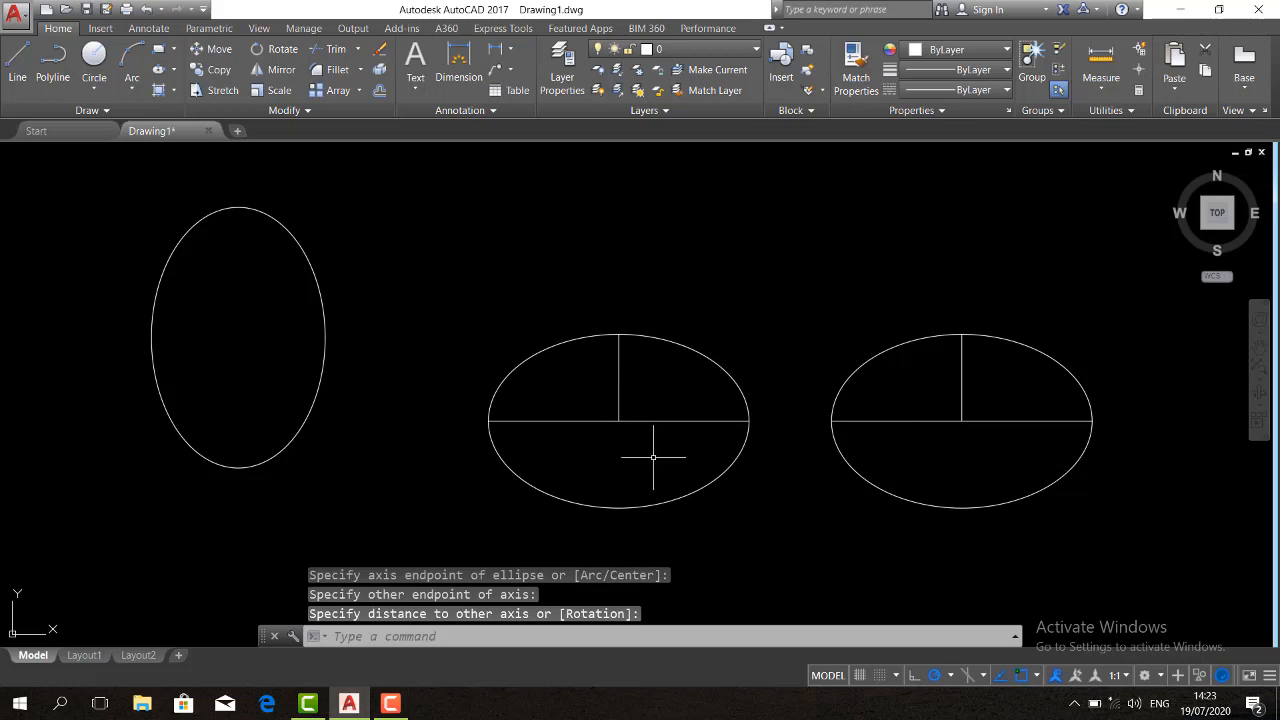
Copy the middle ellipse's horizontal and vertical construction lines to a spot above that ellipse
left_click_drag(653, 457, 603, 412)
type("co")
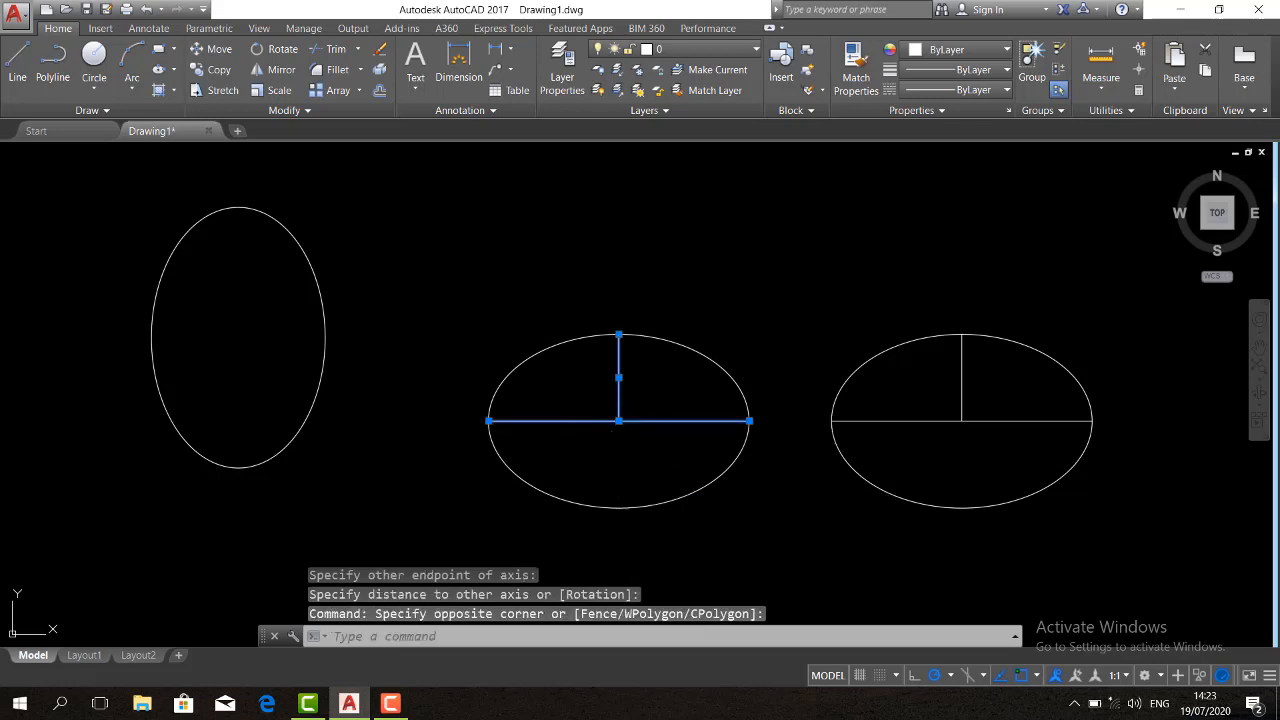
key("Return")
left_click(612, 464)
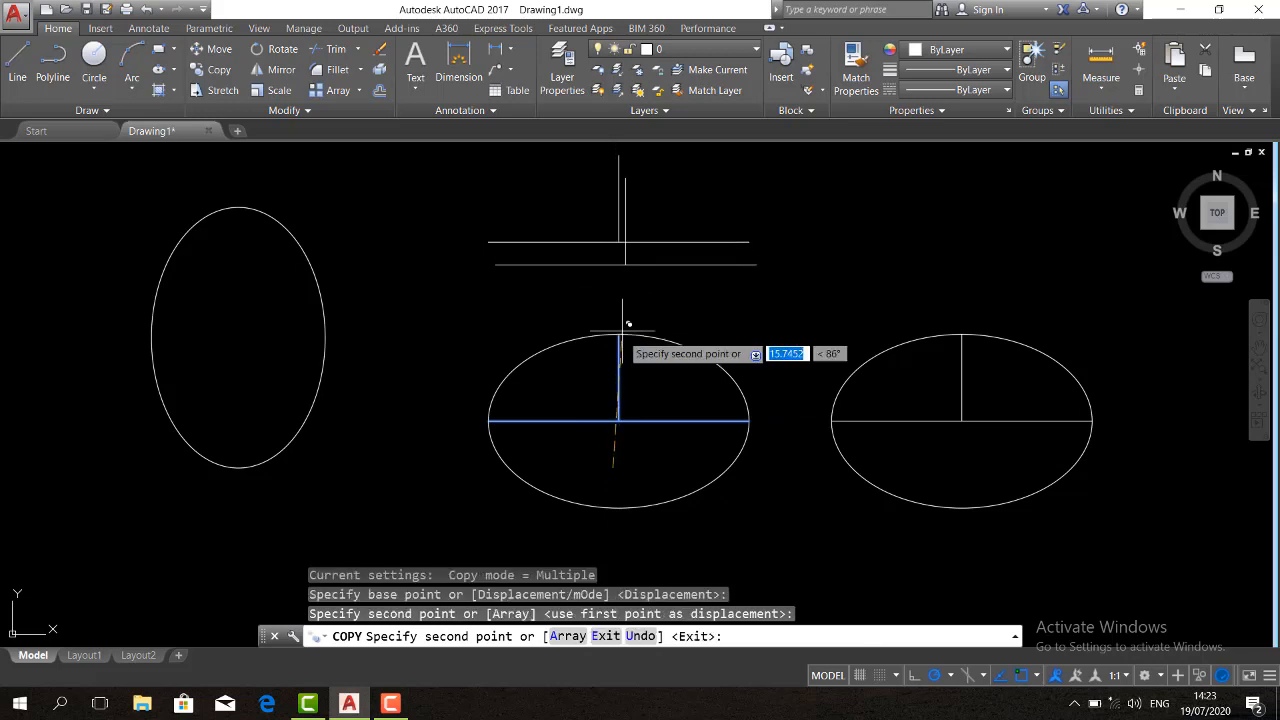
left_click(620, 318)
middle_click_drag(617, 343, 617, 453)
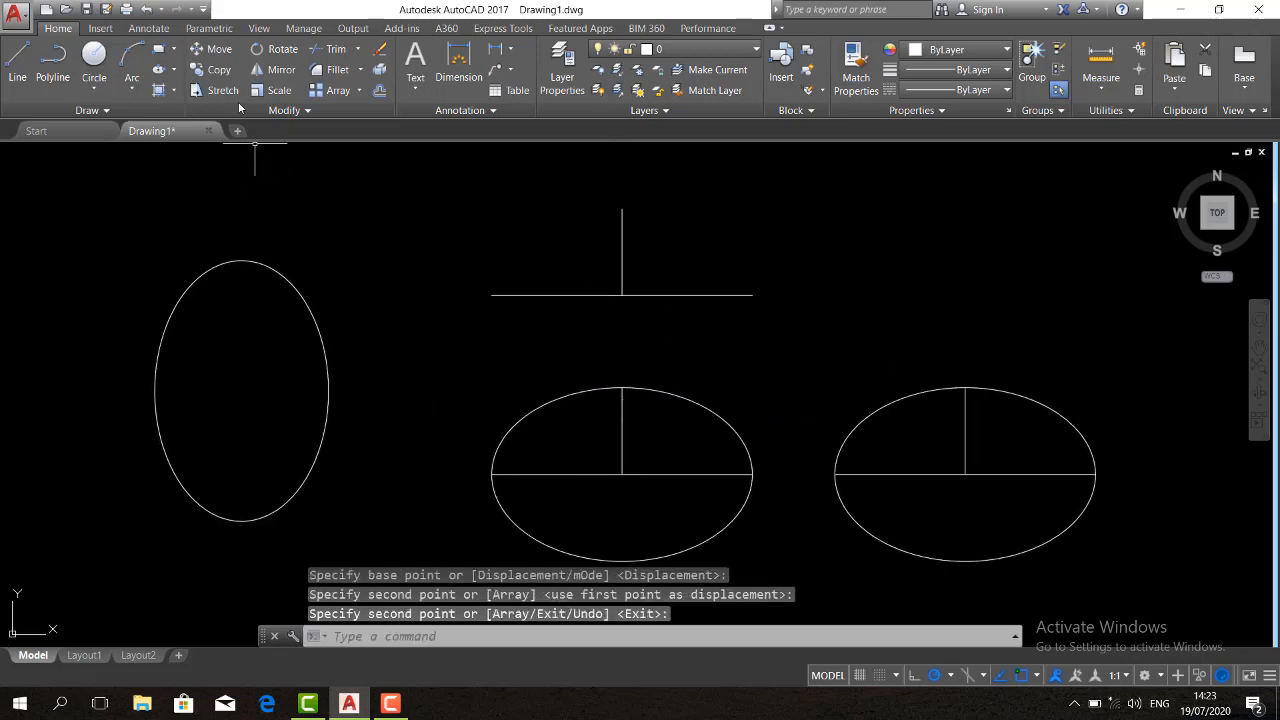
Draw the right half of an elliptical arc on the upper construction lines, using the horizontal line as axis and ending at the vertical line's upper end
left_click(175, 74)
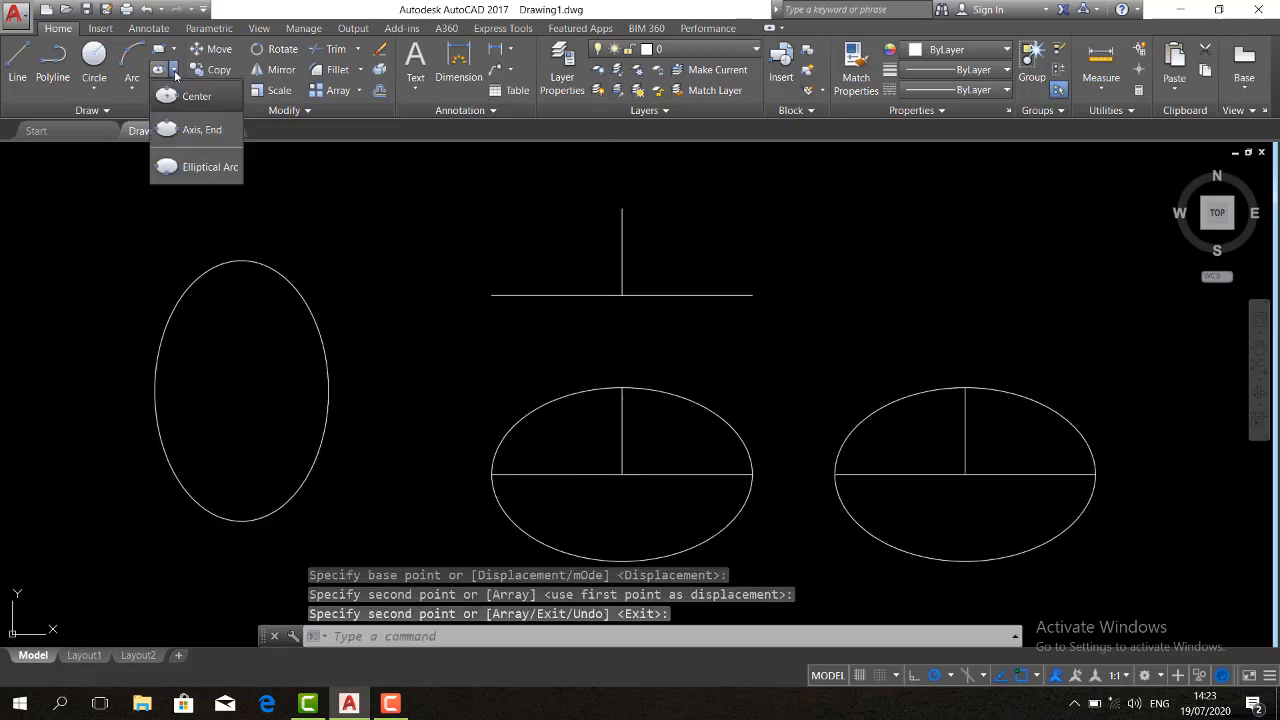
left_click(211, 170)
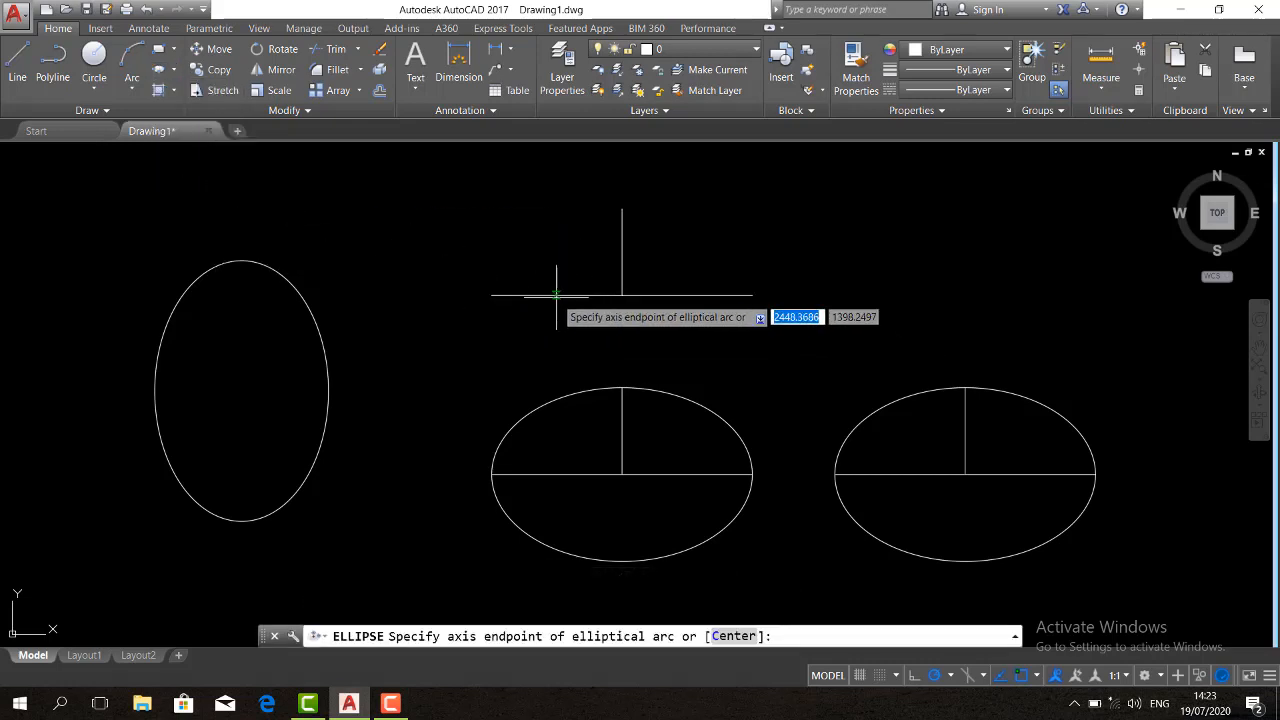
left_click(492, 295)
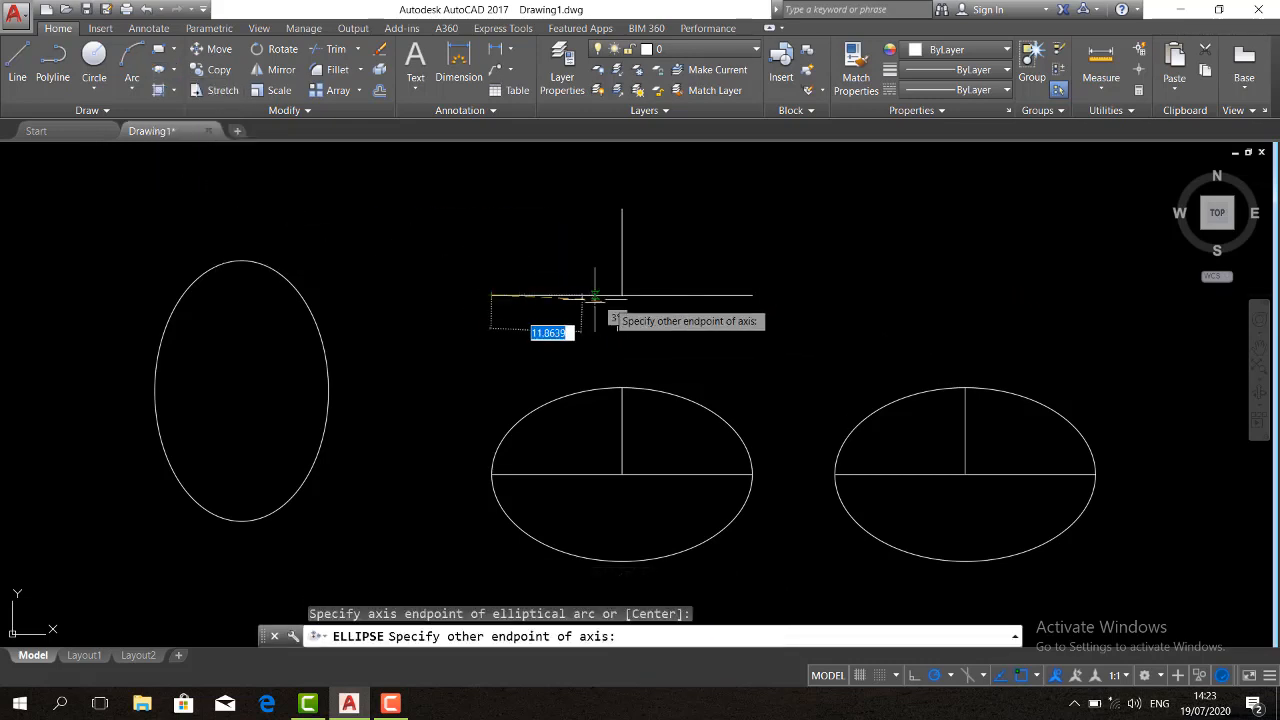
left_click(752, 295)
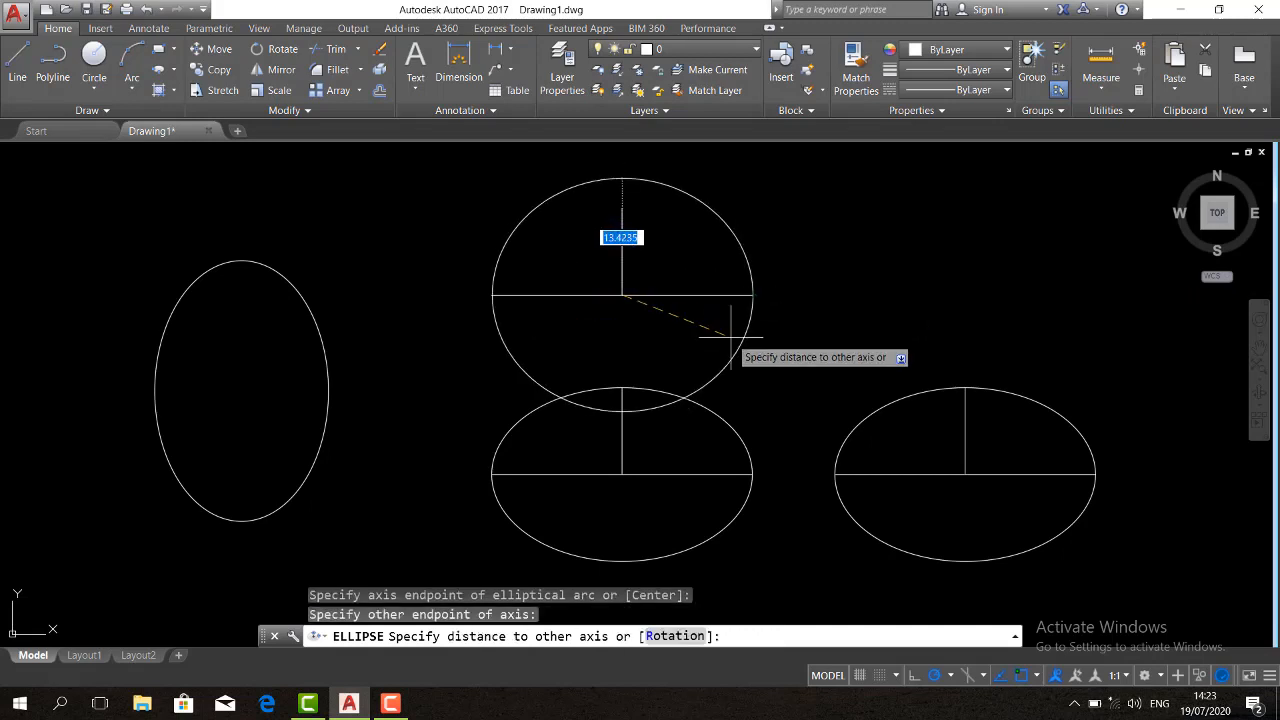
left_click(622, 208)
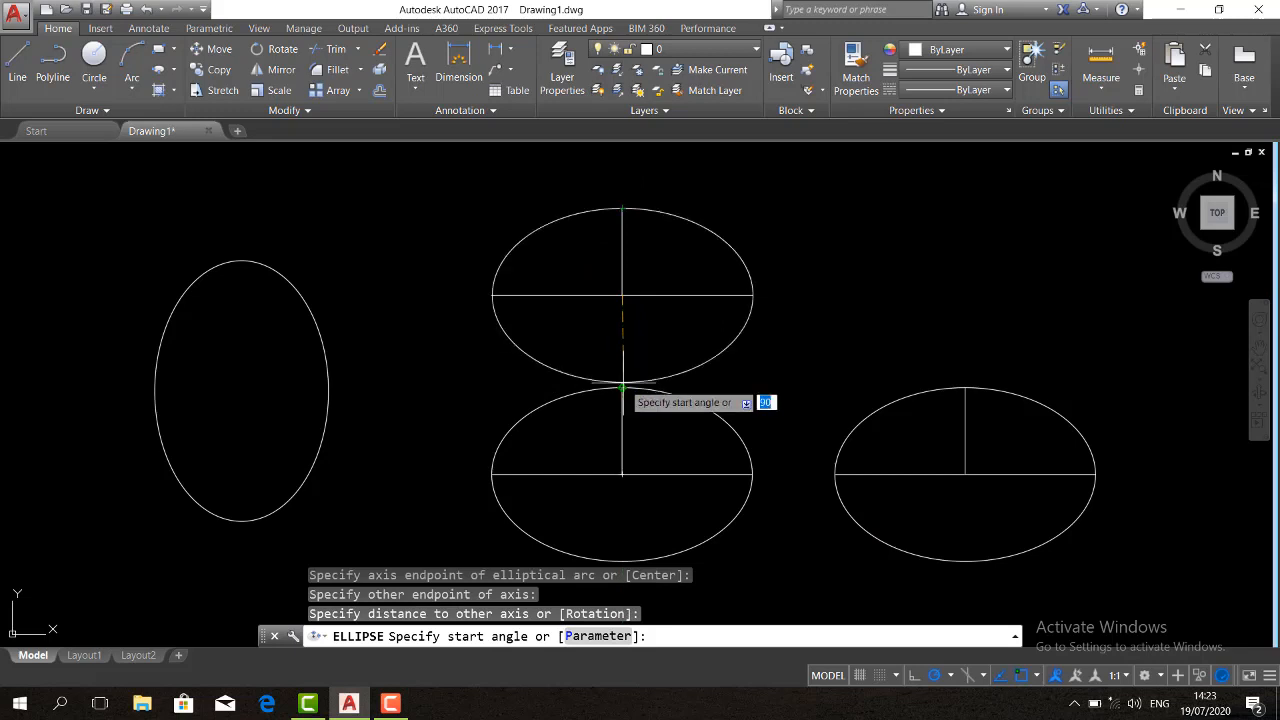
left_click(622, 384)
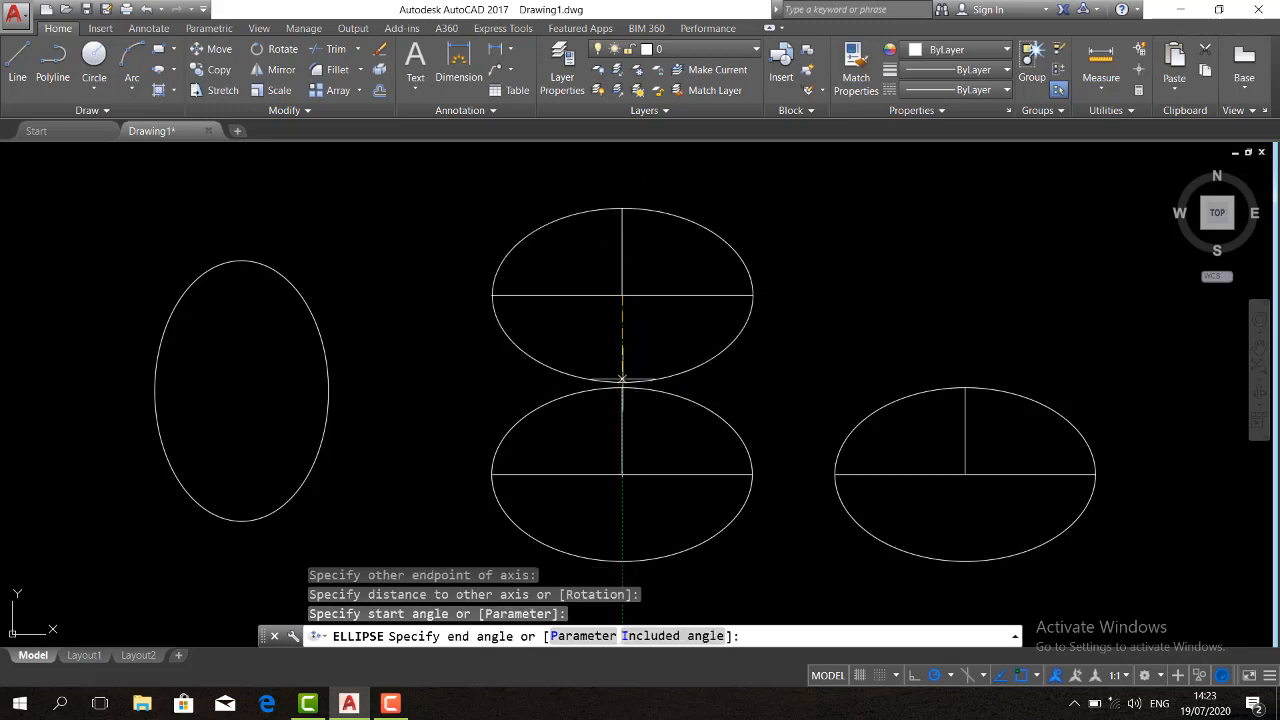
left_click(655, 219)
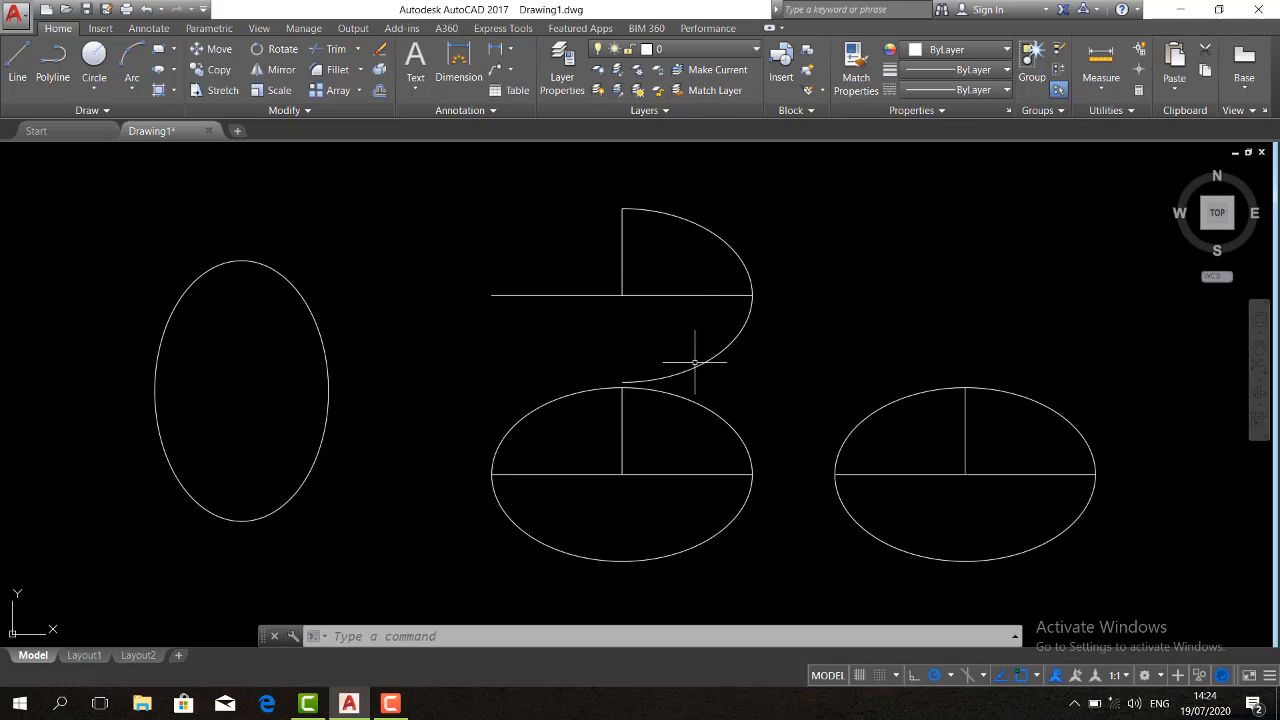
Erase the right-half elliptical arc, keeping its construction lines
left_click(752, 356)
left_click(697, 337)
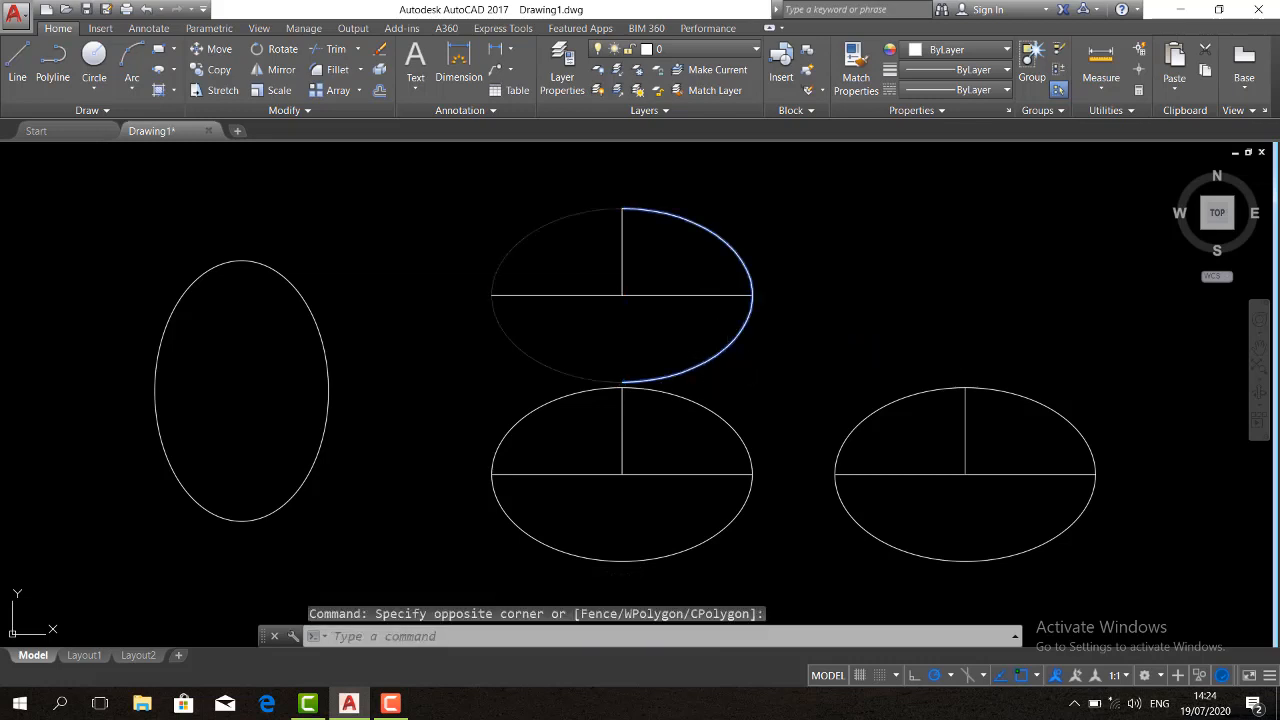
key("Delete")
Draw an elliptical arc on the upper construction lines, running from the vertical line's upper end to the horizontal line's left endpoint
left_click(175, 70)
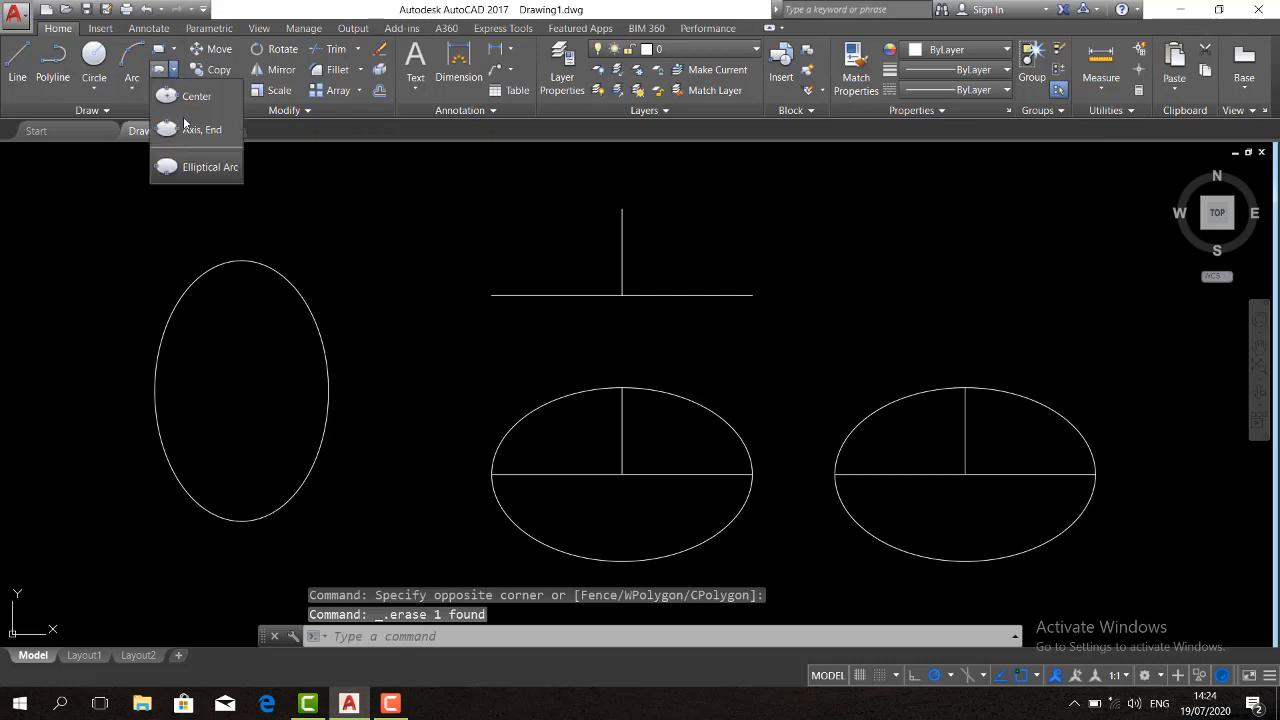
left_click(178, 167)
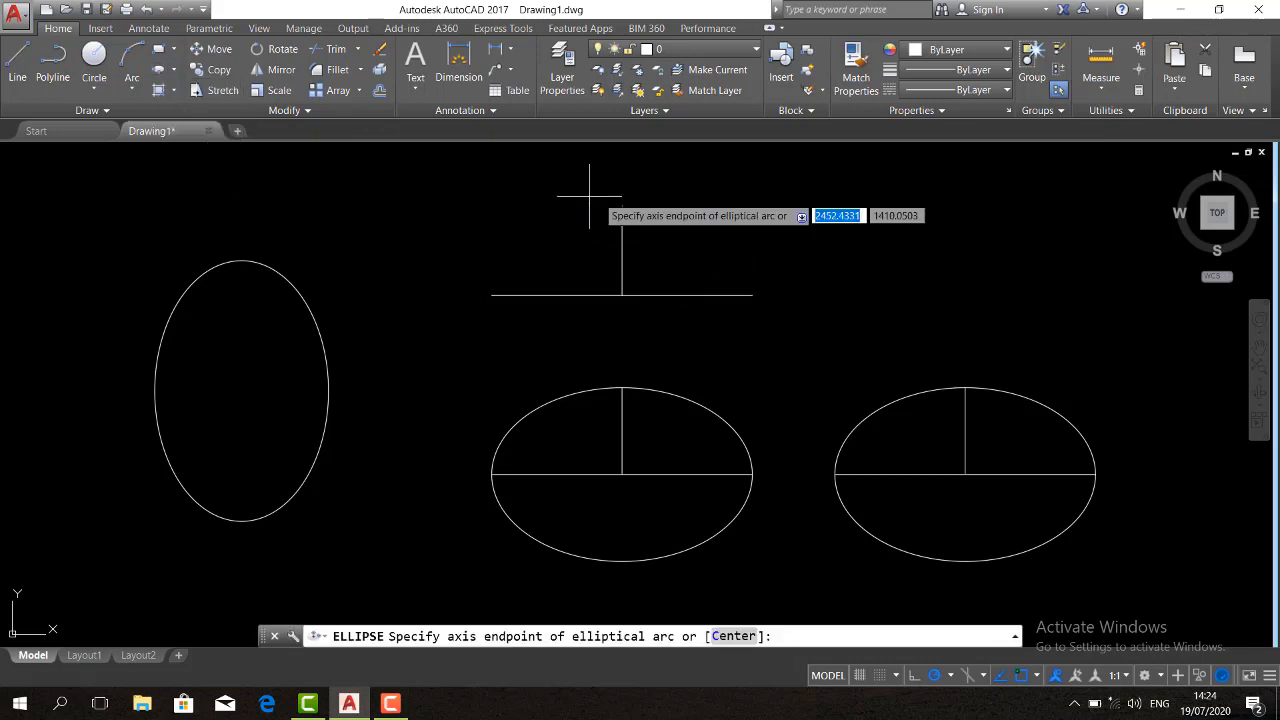
left_click(491, 294)
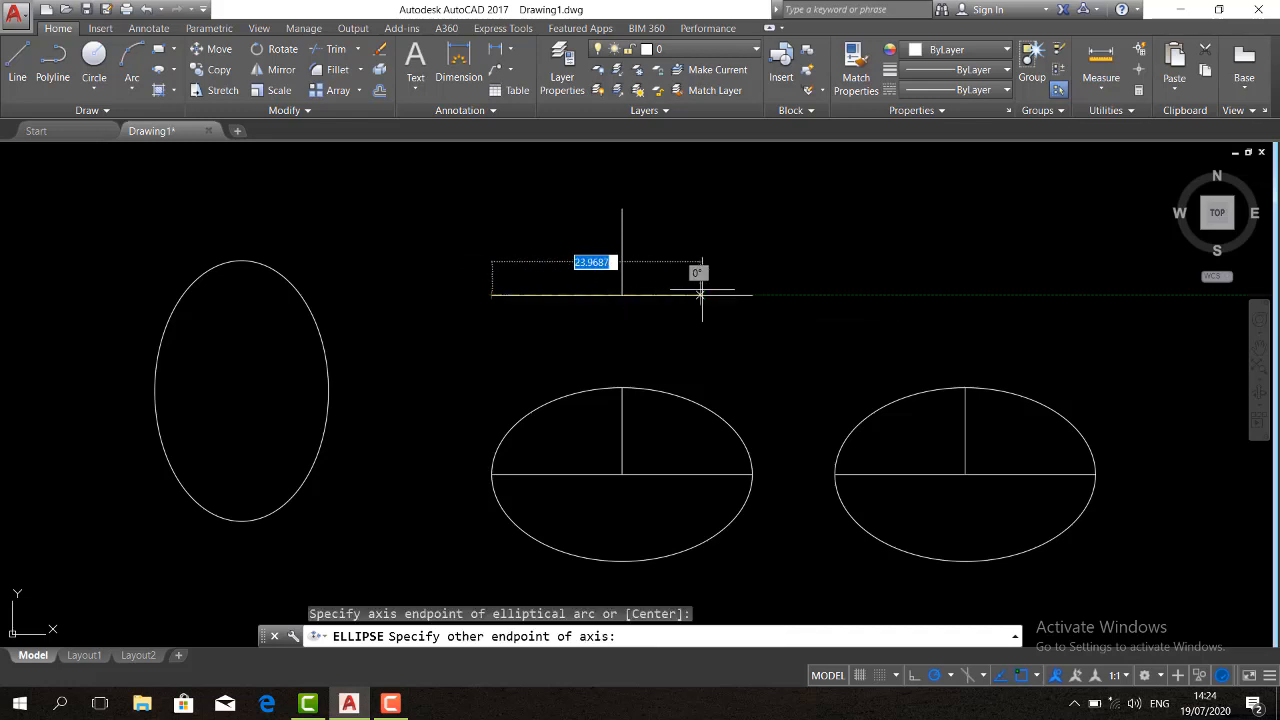
left_click(752, 294)
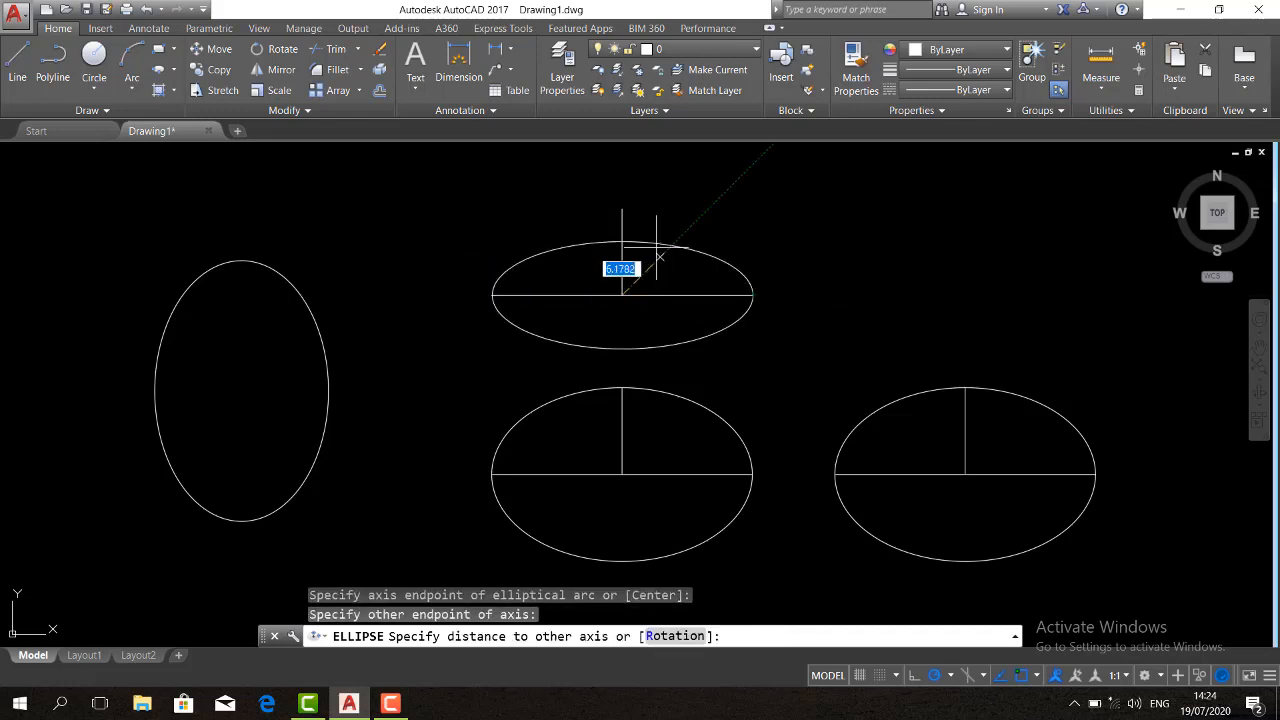
left_click(622, 209)
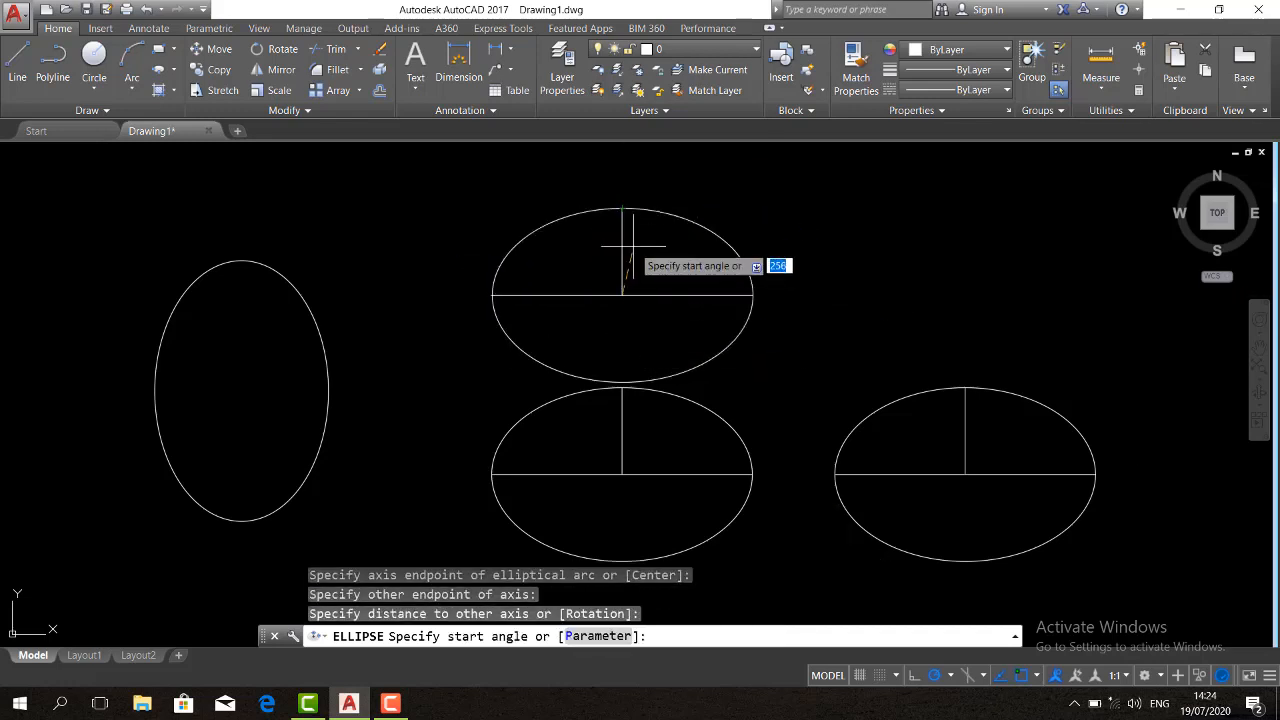
left_click(622, 209)
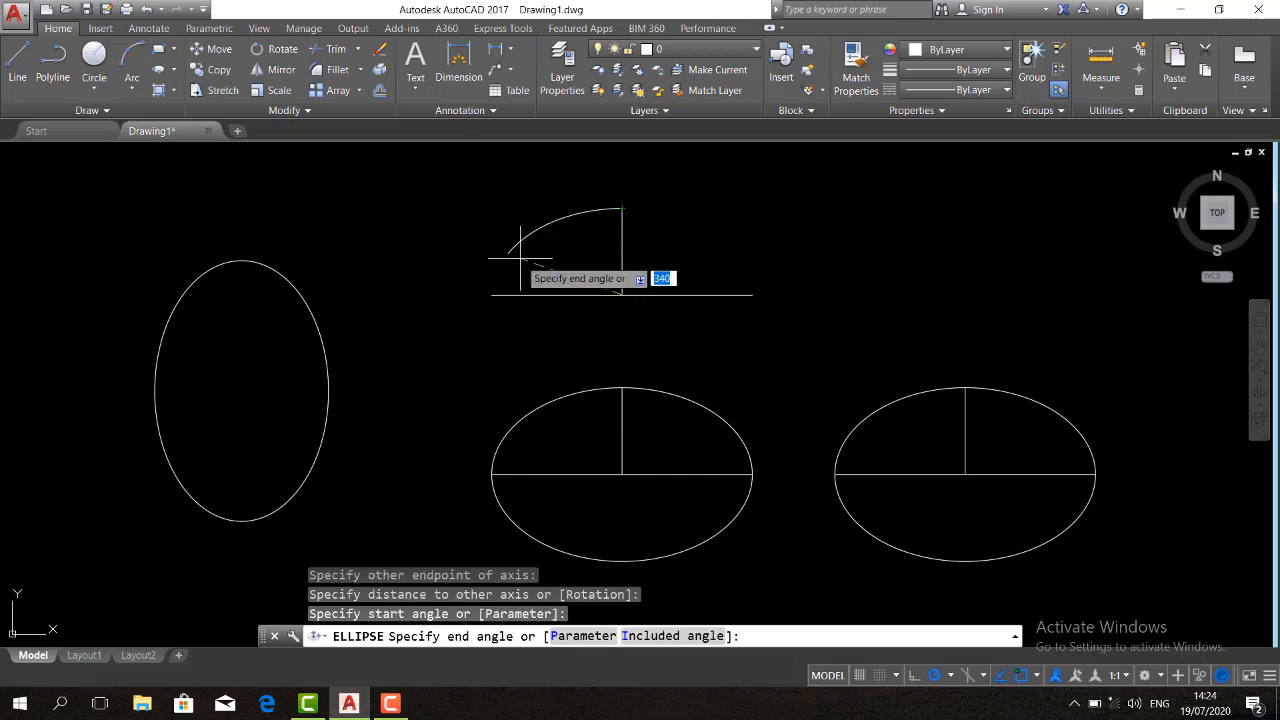
left_click(491, 294)
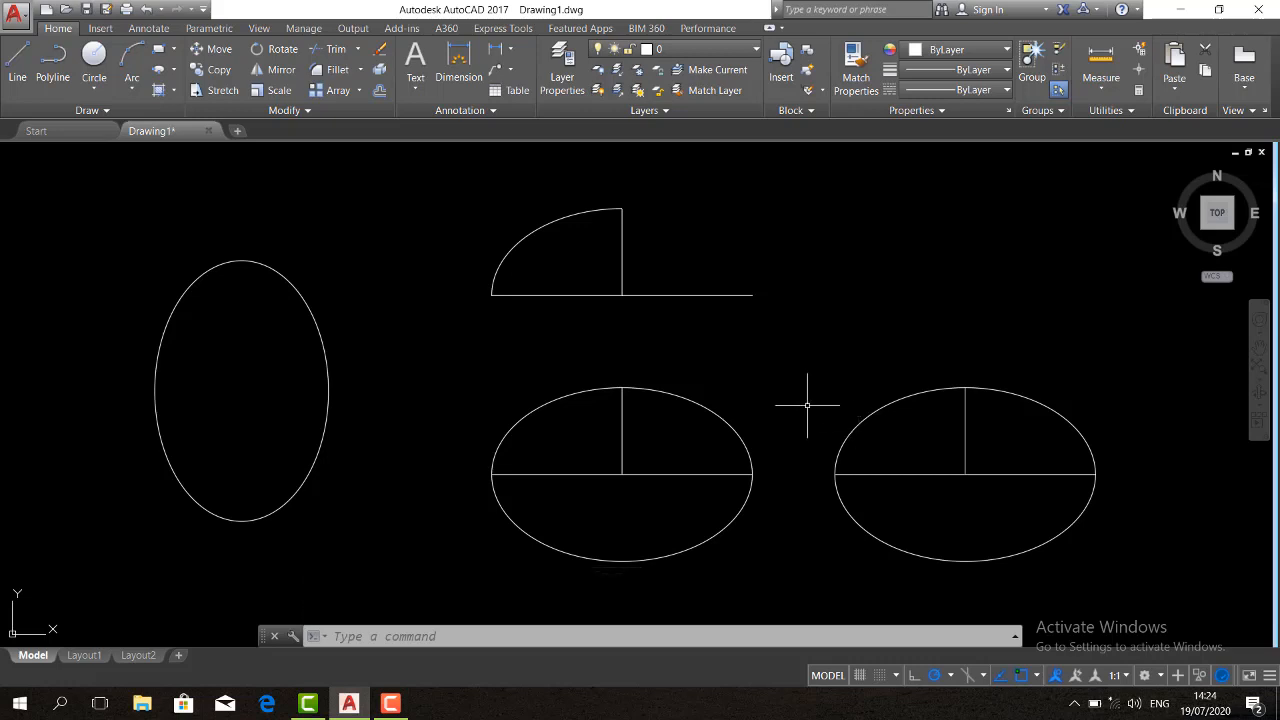
left_click(392, 704)
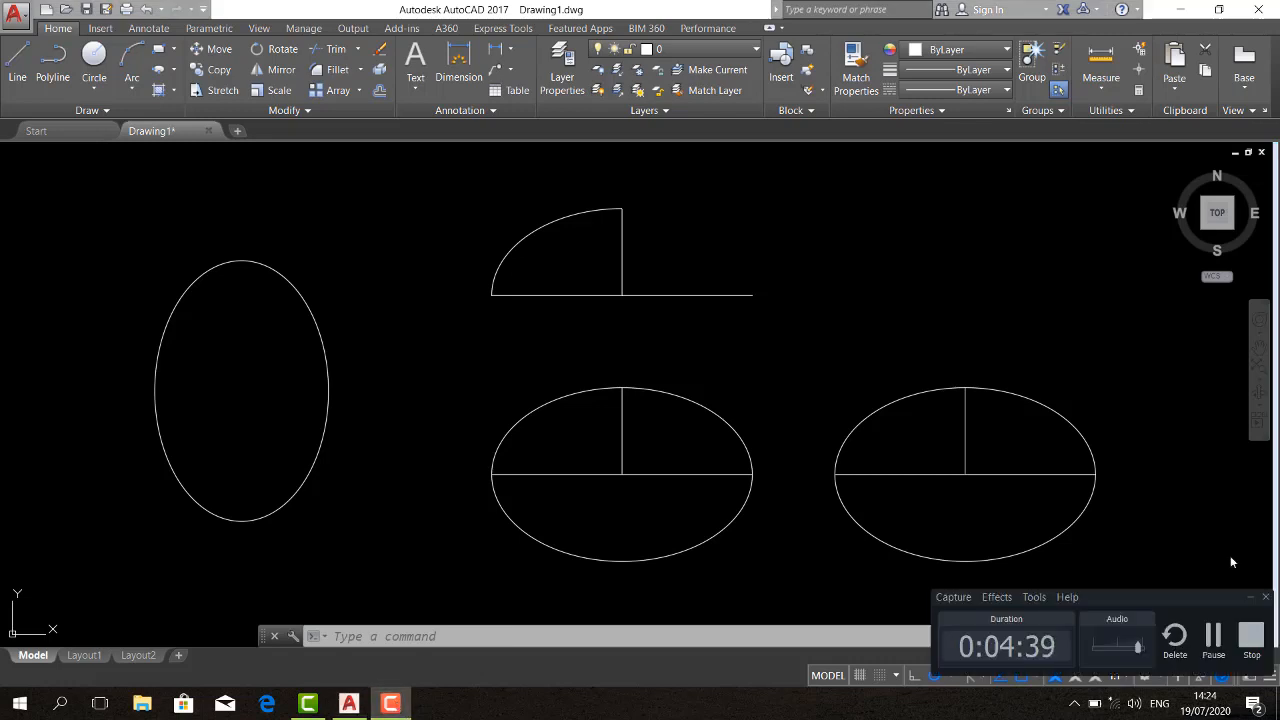
left_click(1252, 655)
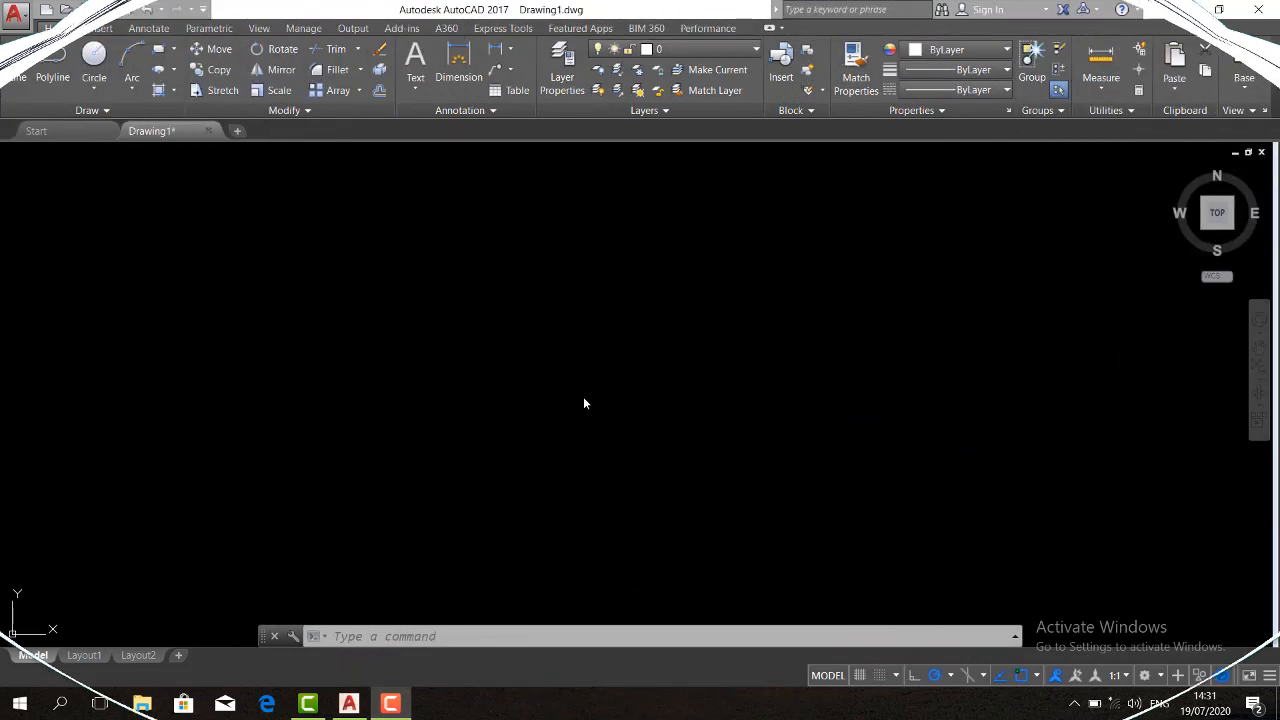
left_click(520, 357)
left_click(491, 380)
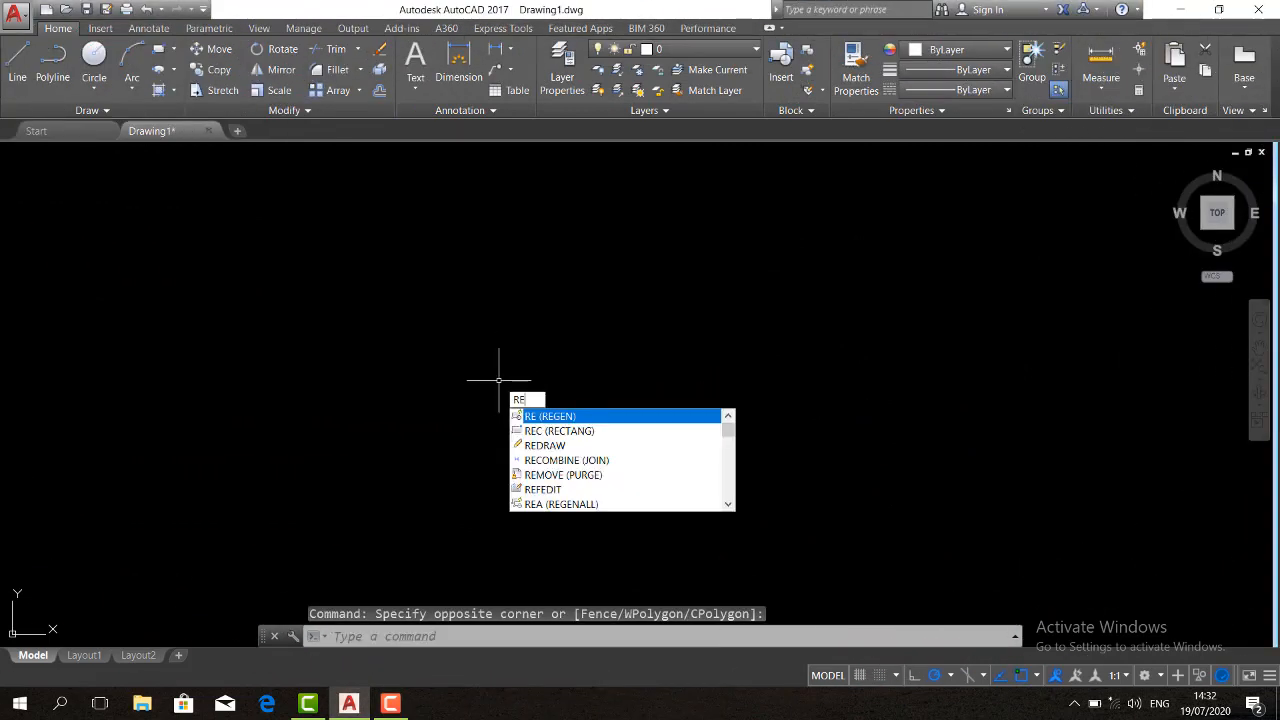
Draw a 30 by 30 square in the empty drawing area with the Rectangle command
key("Return")
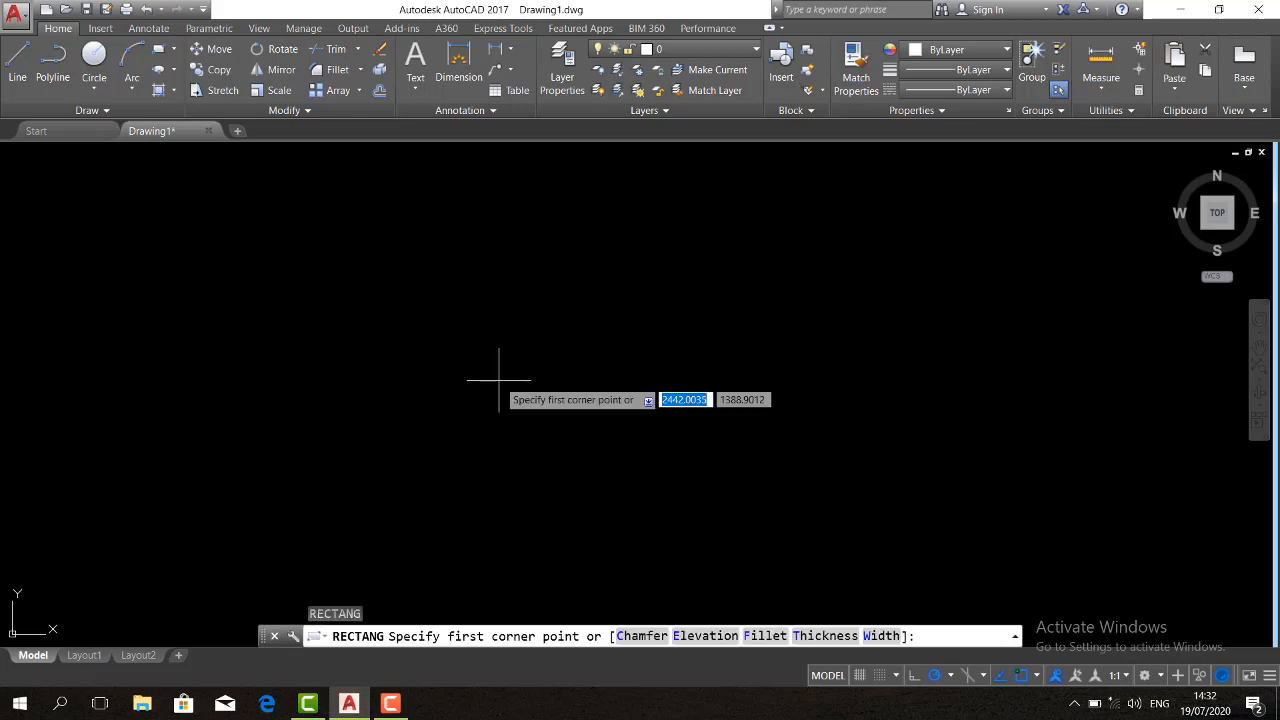
left_click(296, 413)
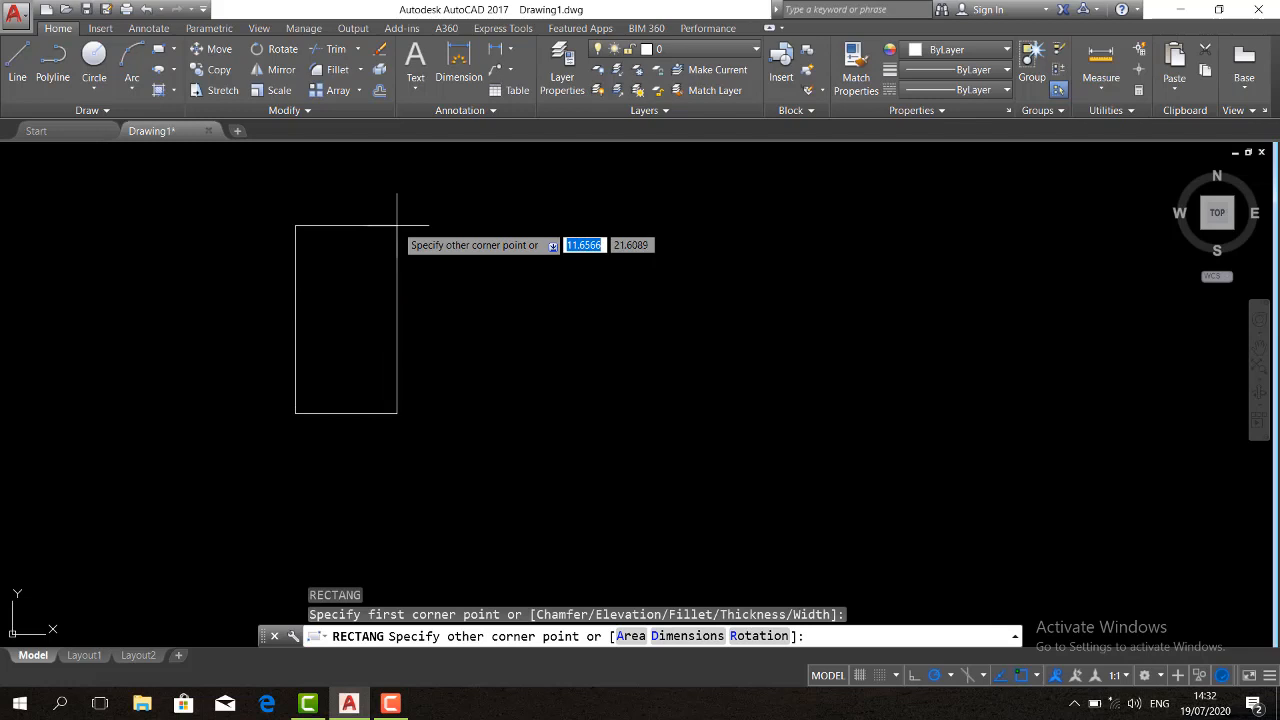
type("@30,30")
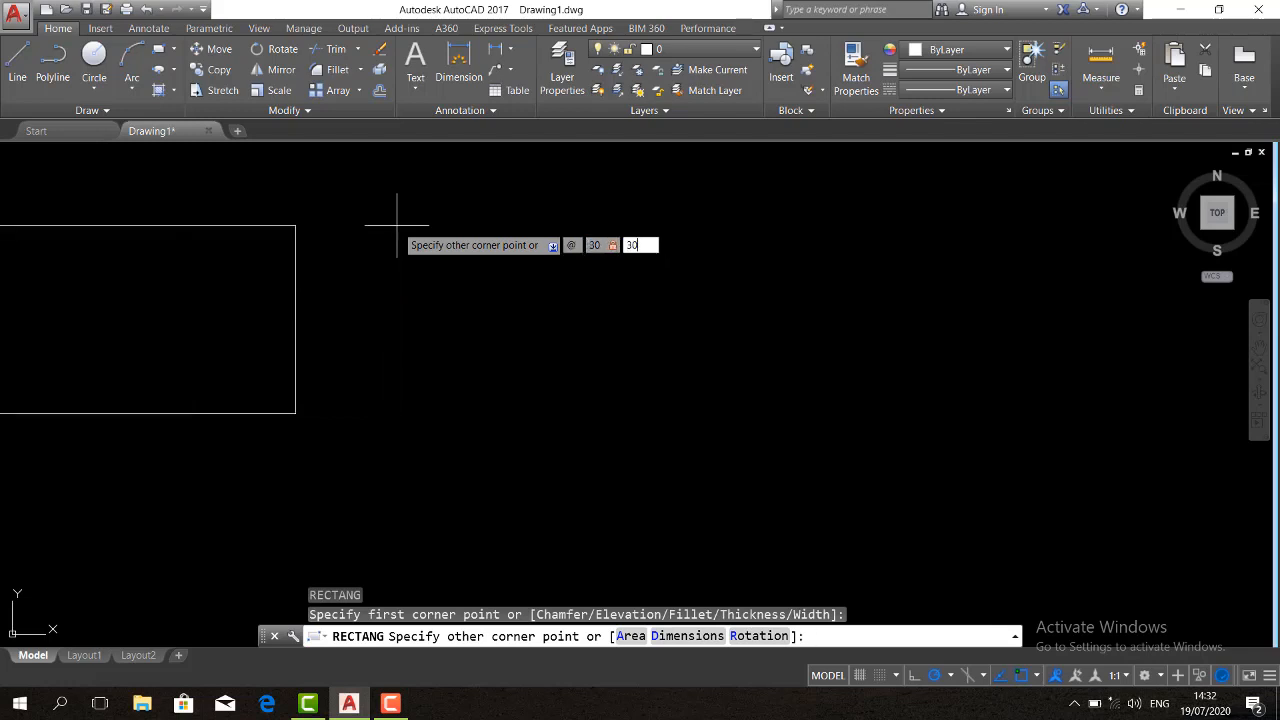
key("Return")
middle_click_drag(456, 279, 424, 277)
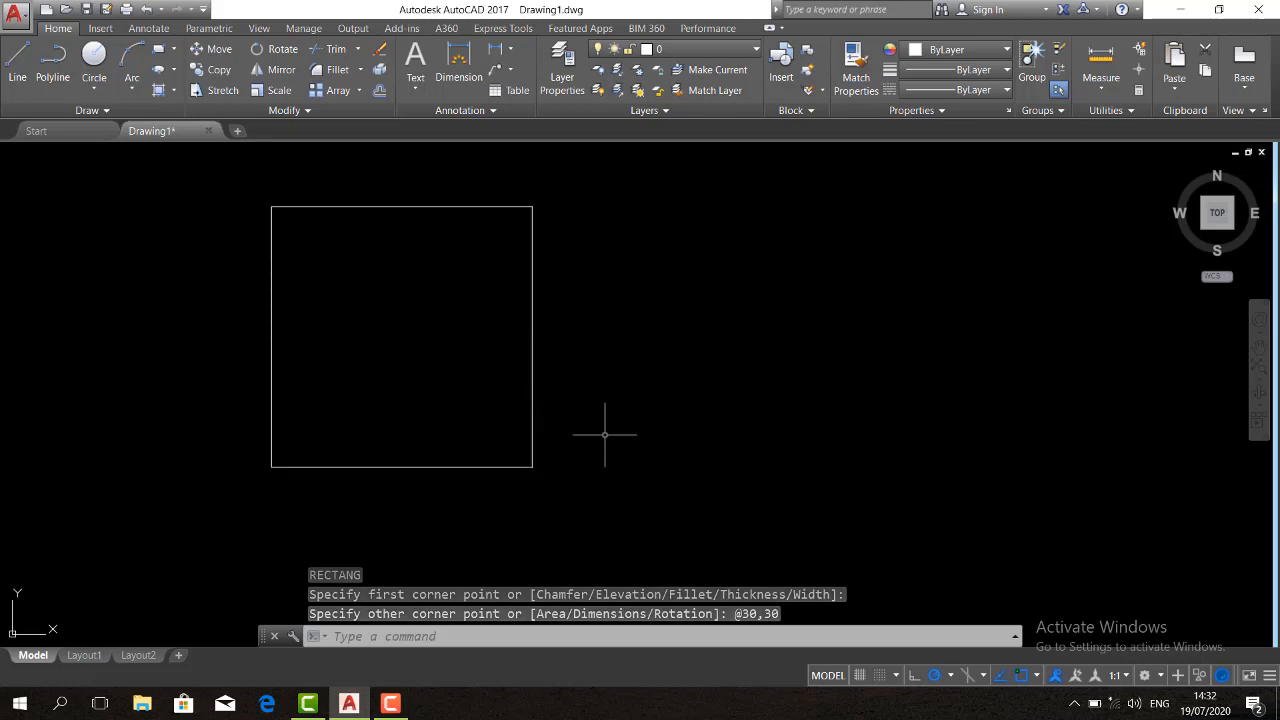
Copy the square twice horizontally to the right, at distances of about 36 and 75 from its lower-right corner
type("c")
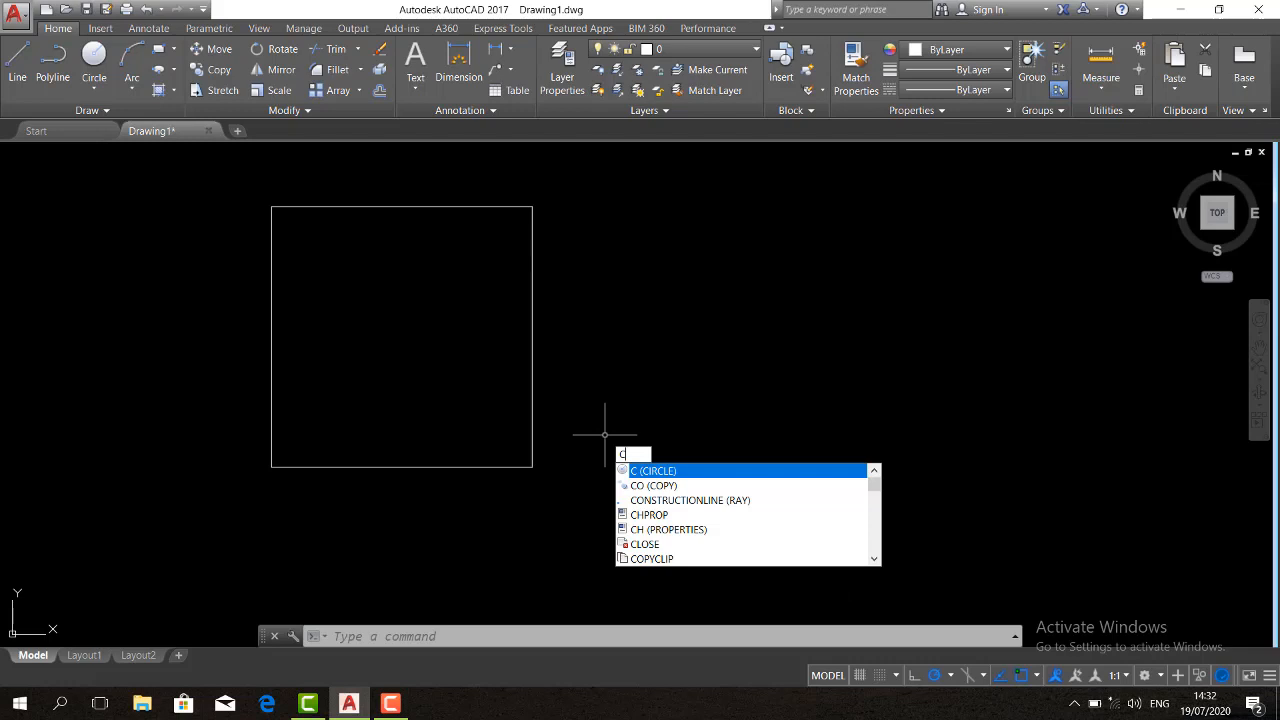
type("o")
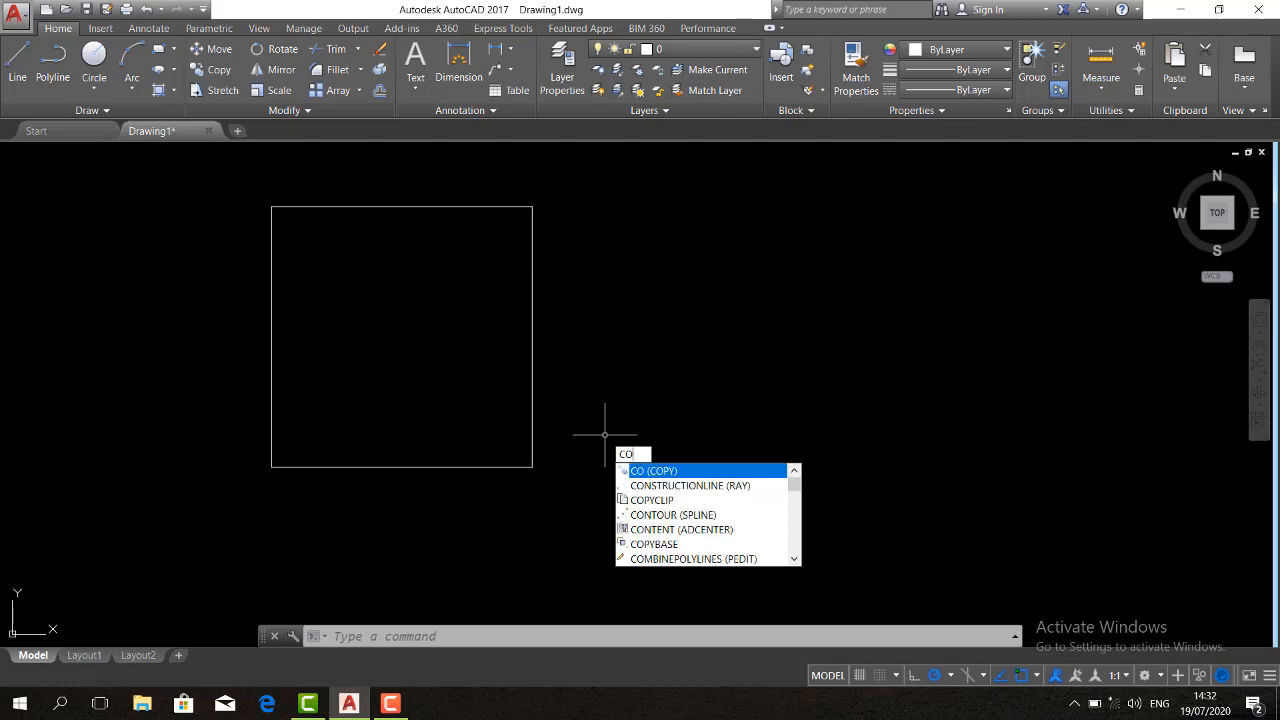
key("Return")
left_click(580, 432)
left_click(490, 377)
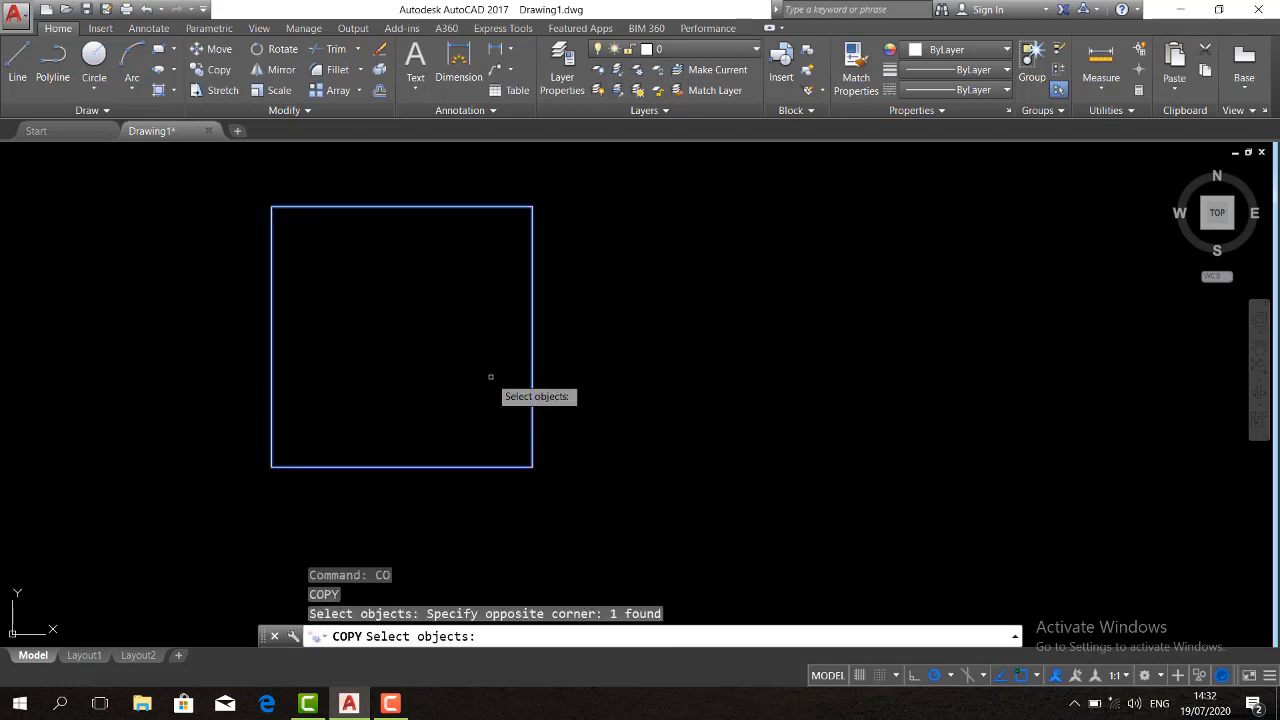
key("Return")
left_click(532, 466)
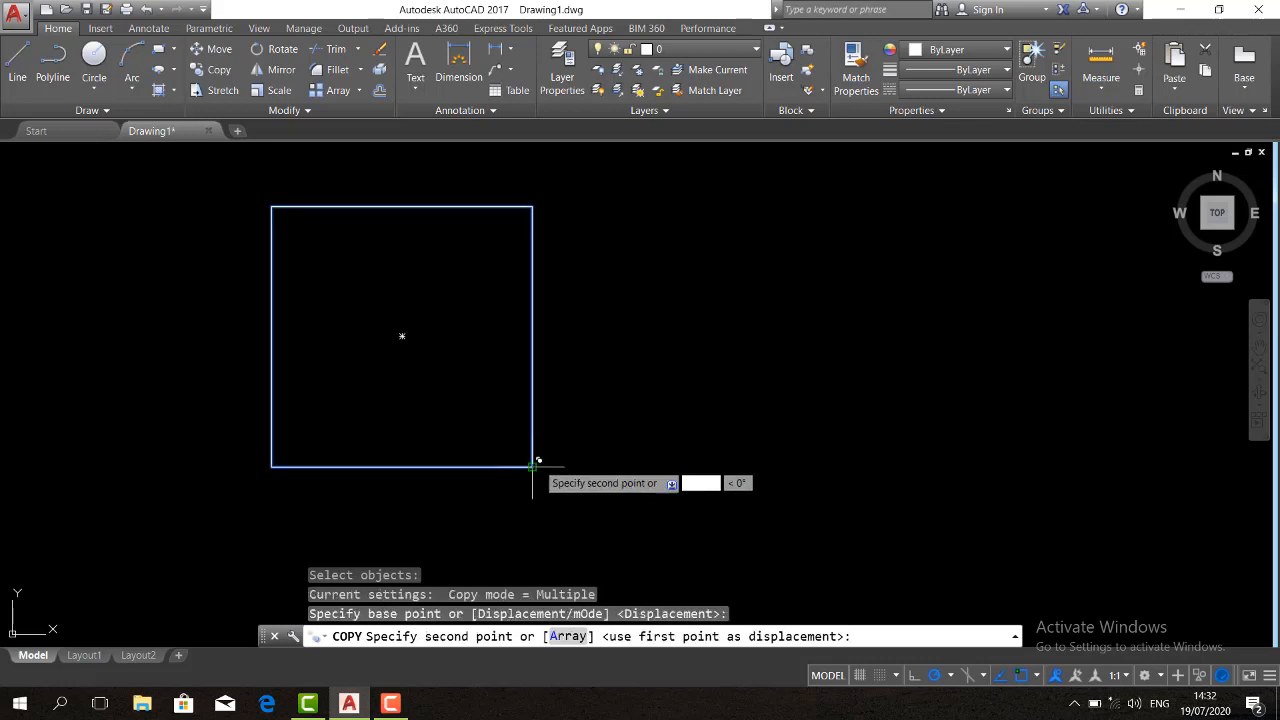
left_click(848, 466)
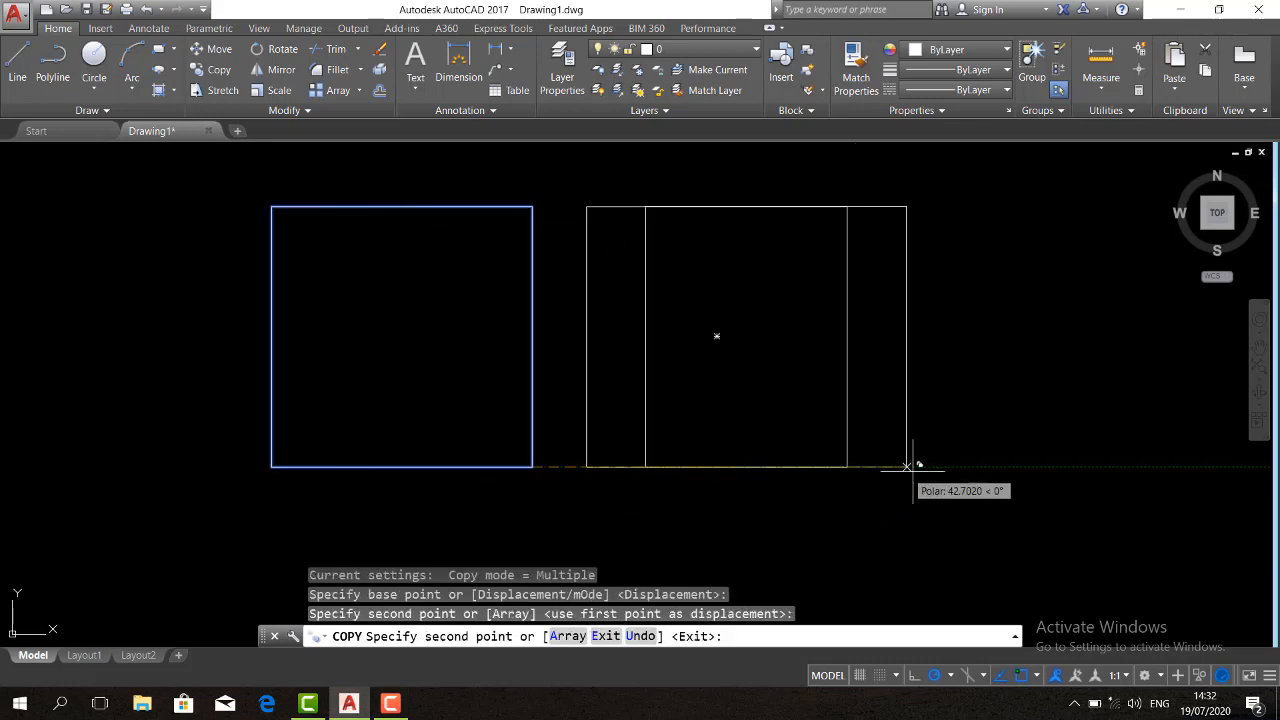
left_click(1186, 466)
key("Return")
middle_click_drag(794, 400, 742, 410)
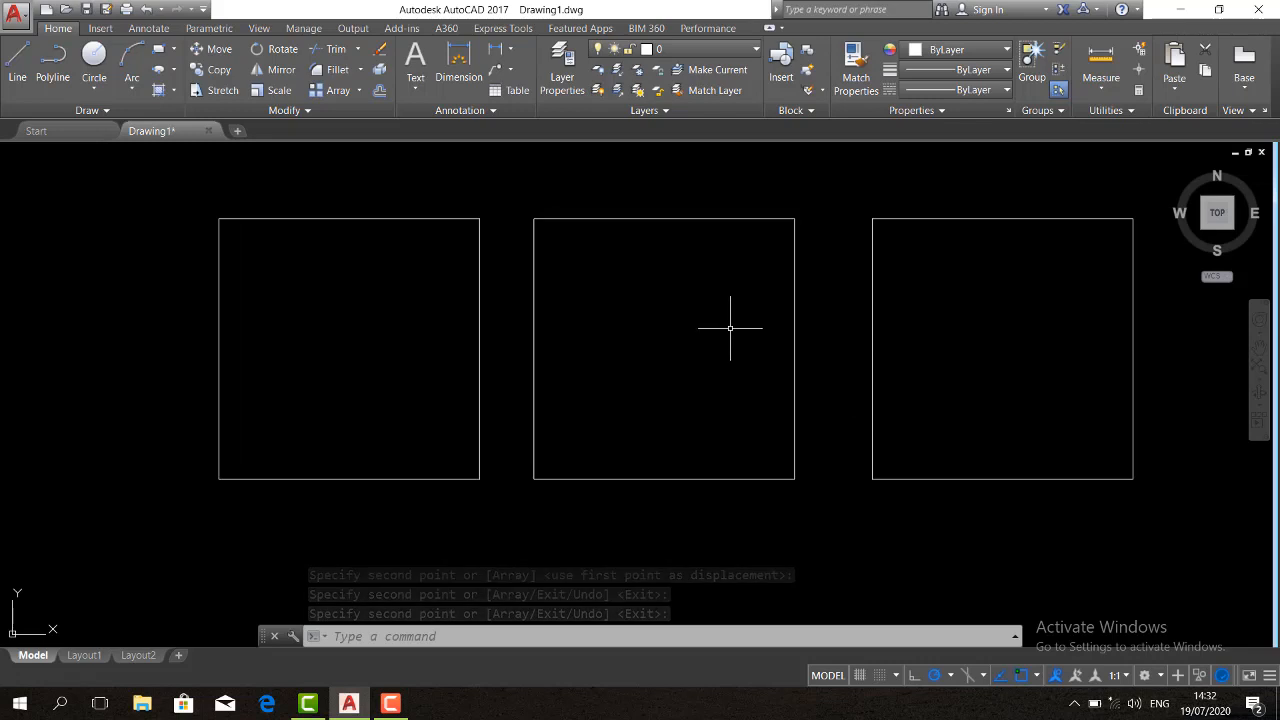
Hatch the leftmost square with the GRAVEL pattern
type("h")
key("Return")
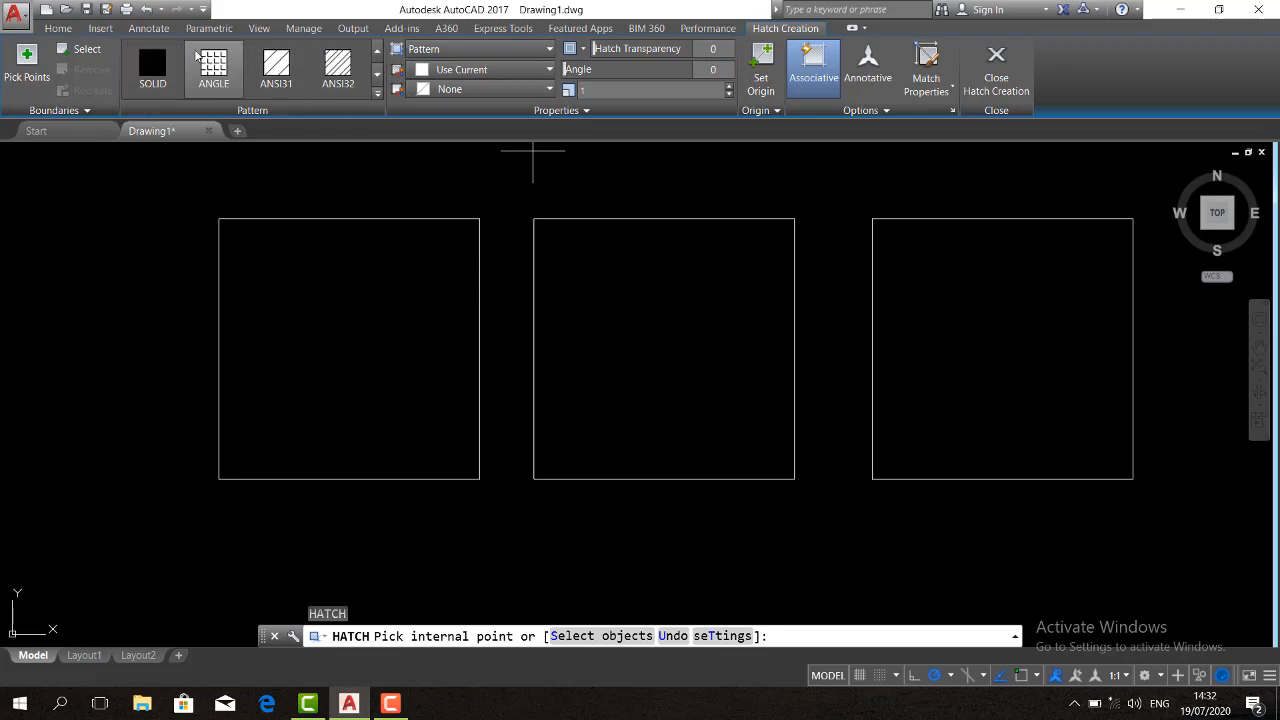
left_click(378, 95)
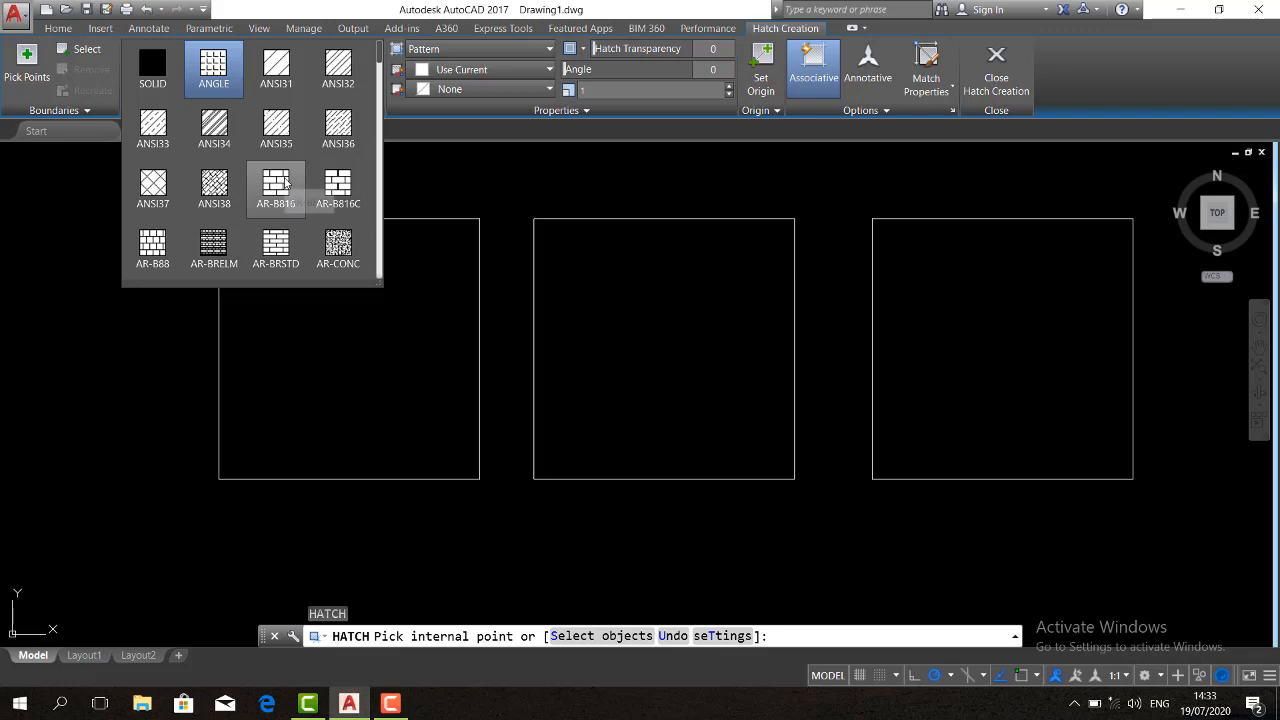
scroll(379, 60, "down", 1)
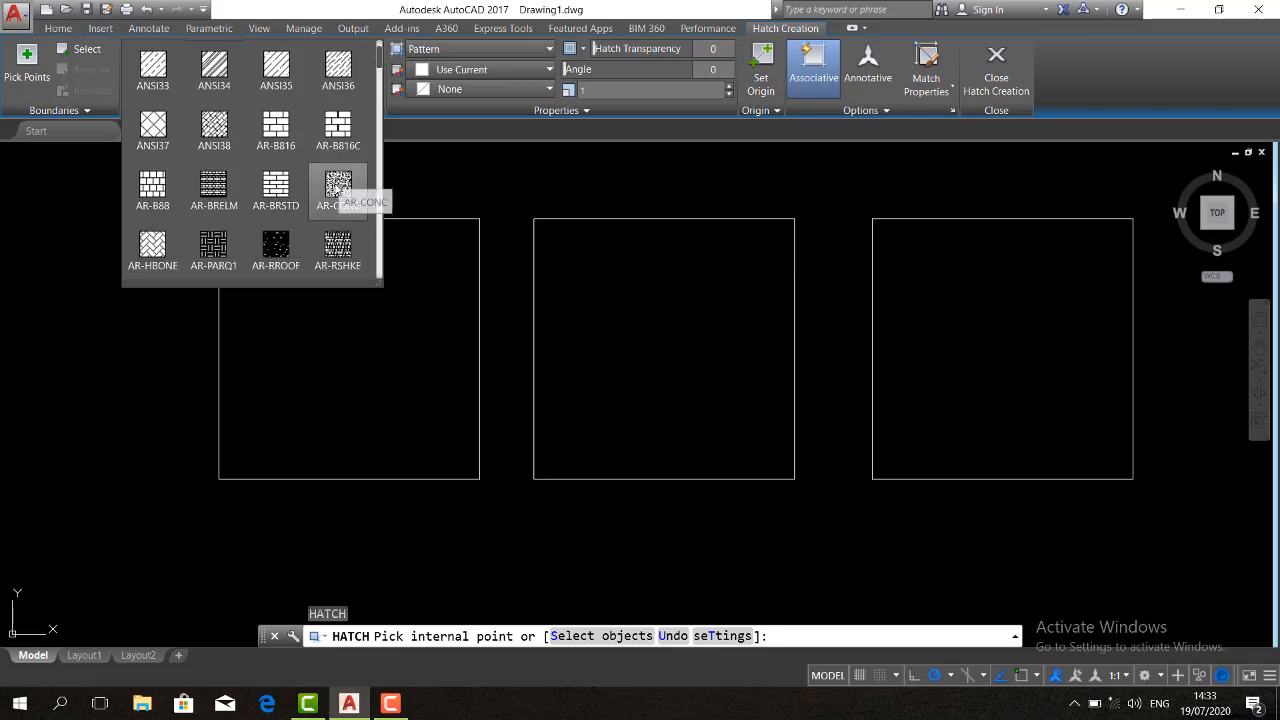
left_click_drag(379, 60, 375, 118)
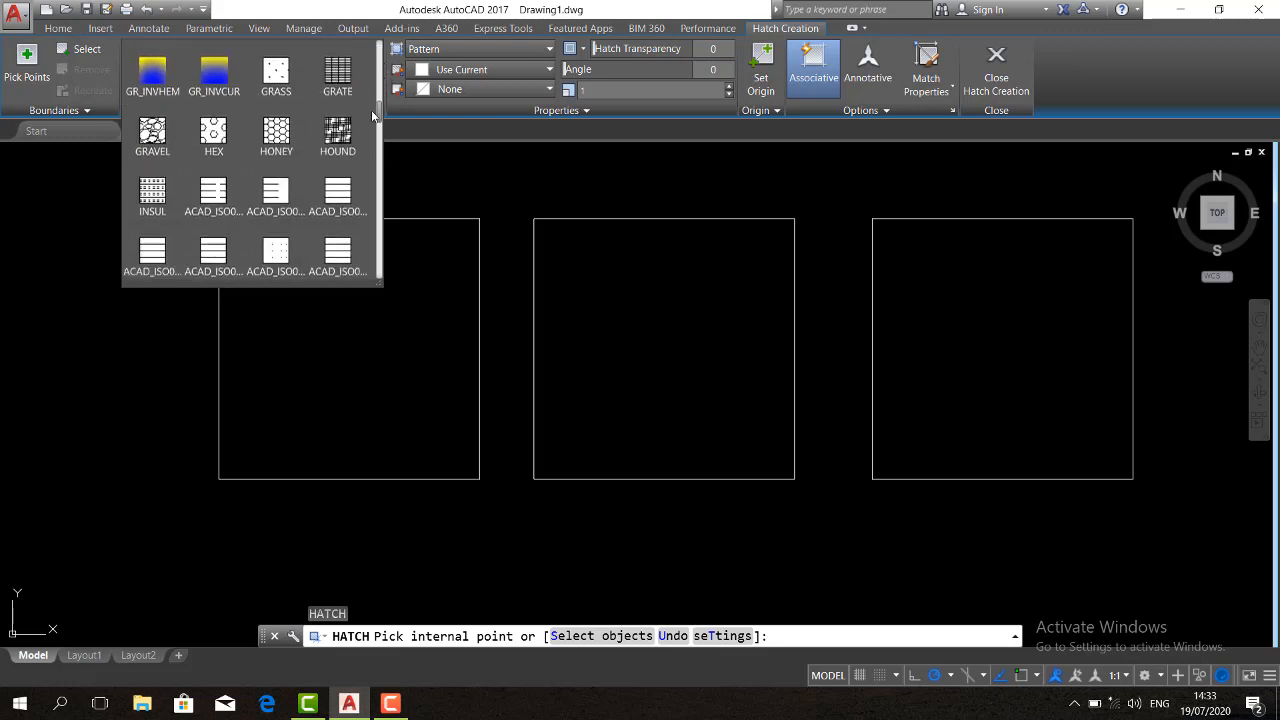
left_click(163, 134)
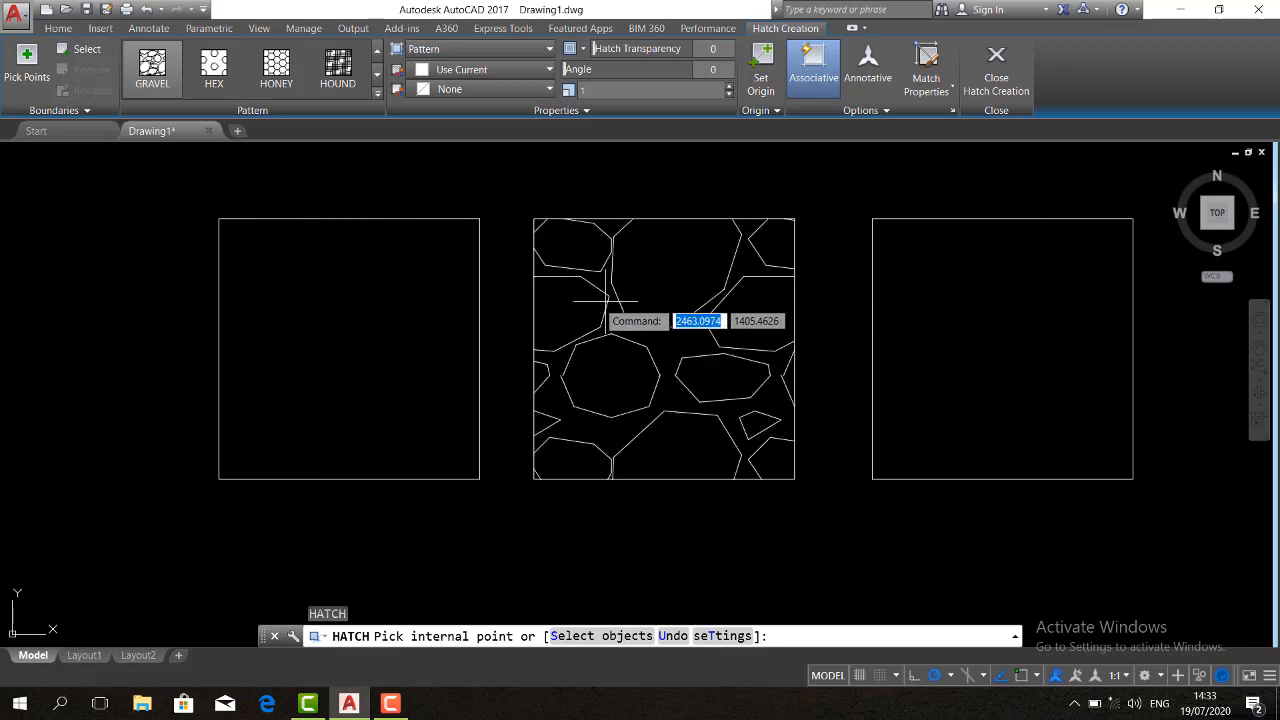
left_click(330, 297)
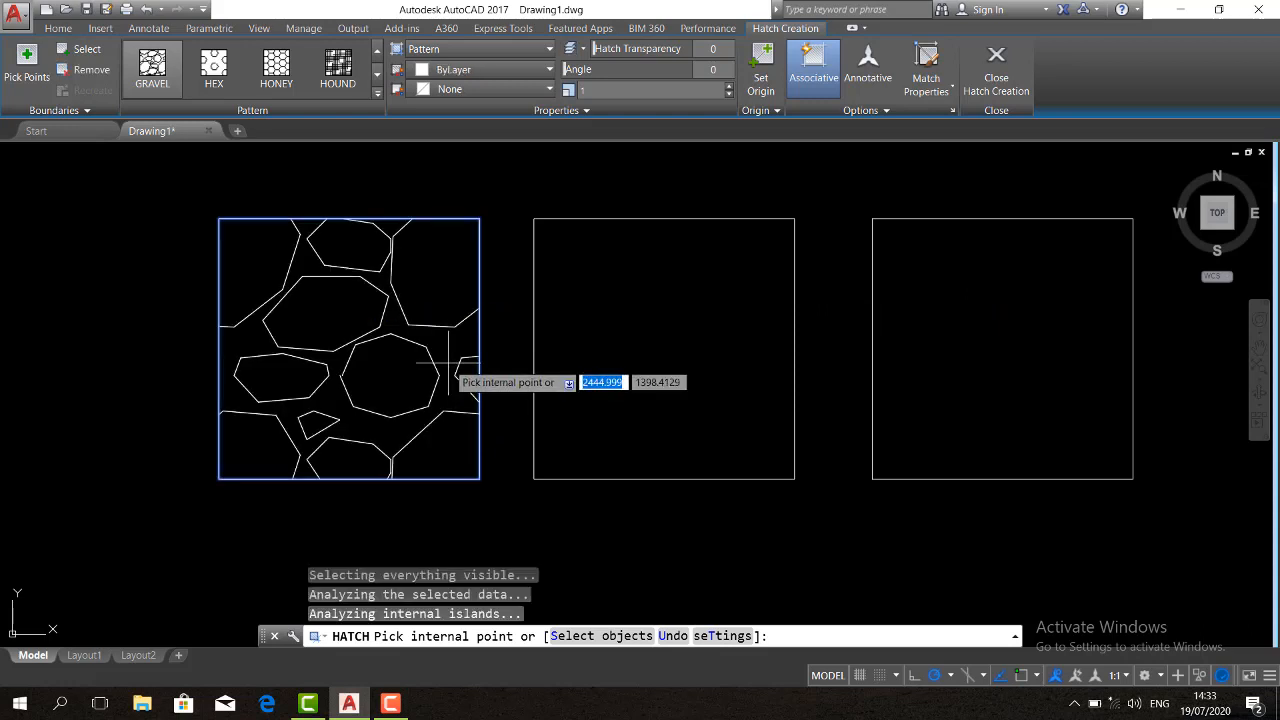
key("Return")
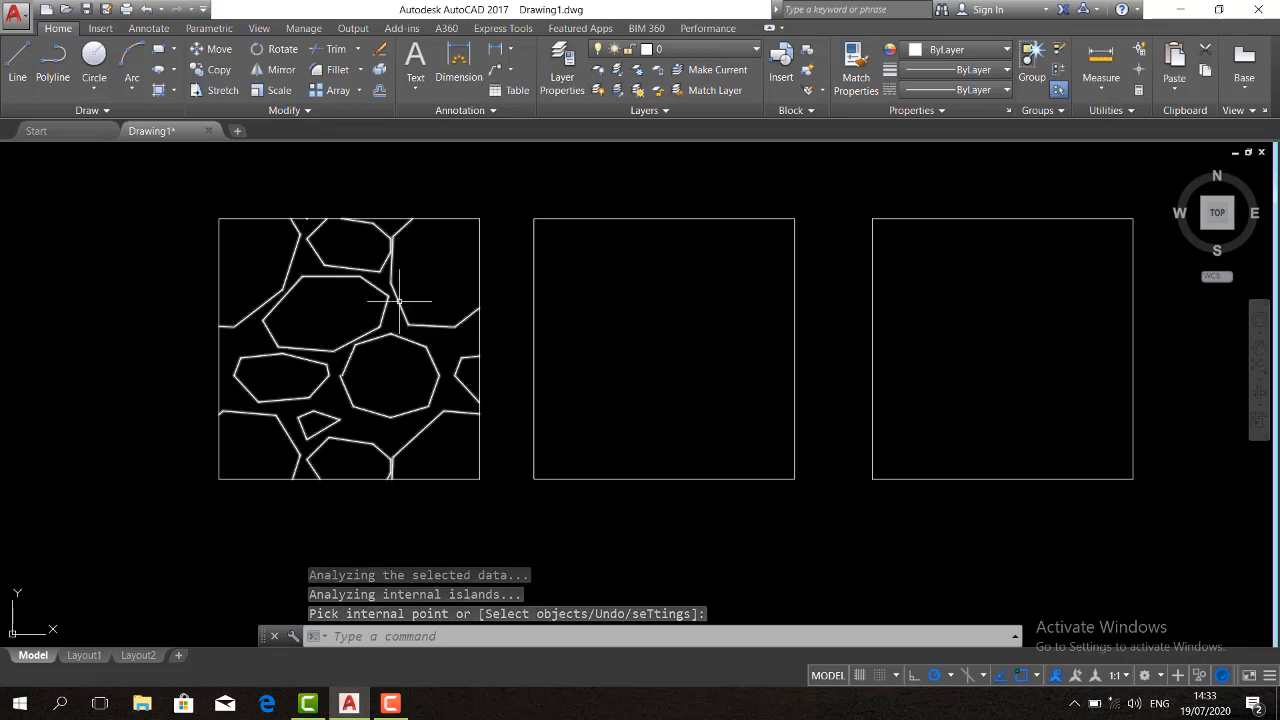
Try a scale of 3 on the leftmost square's gravel hatch, and settle on a scale of 0.5
left_click(396, 299)
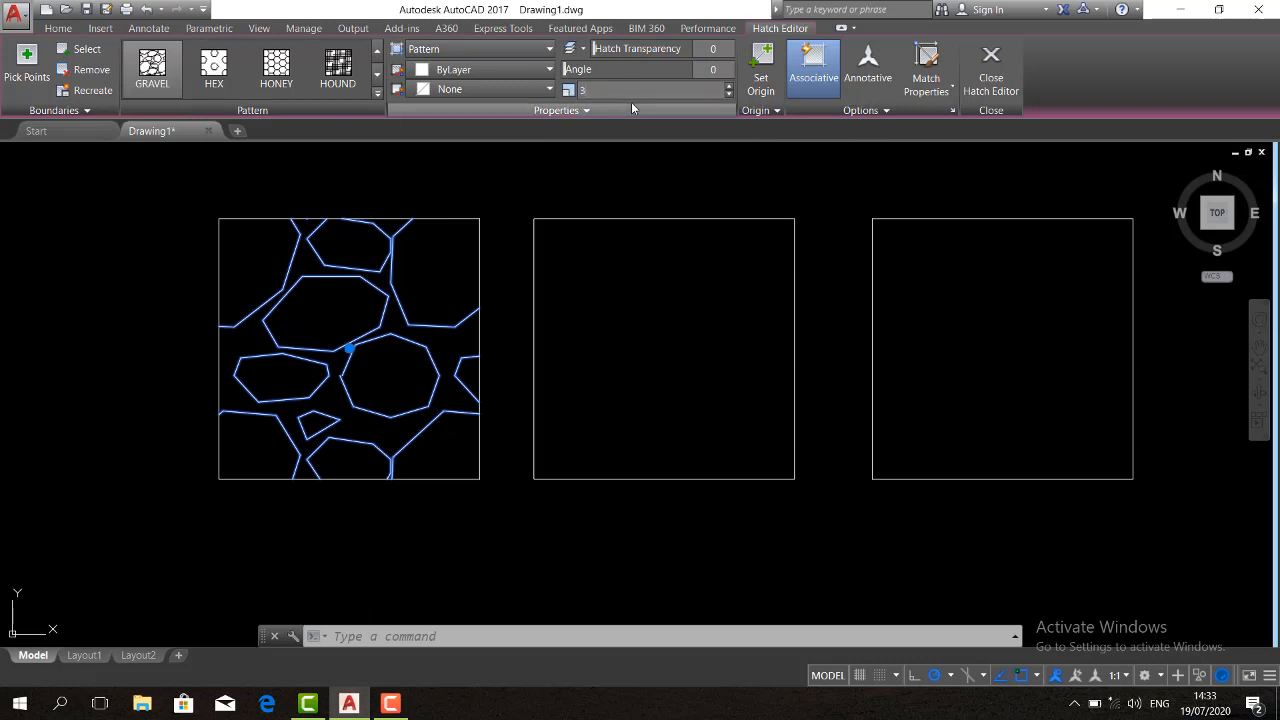
key("Return")
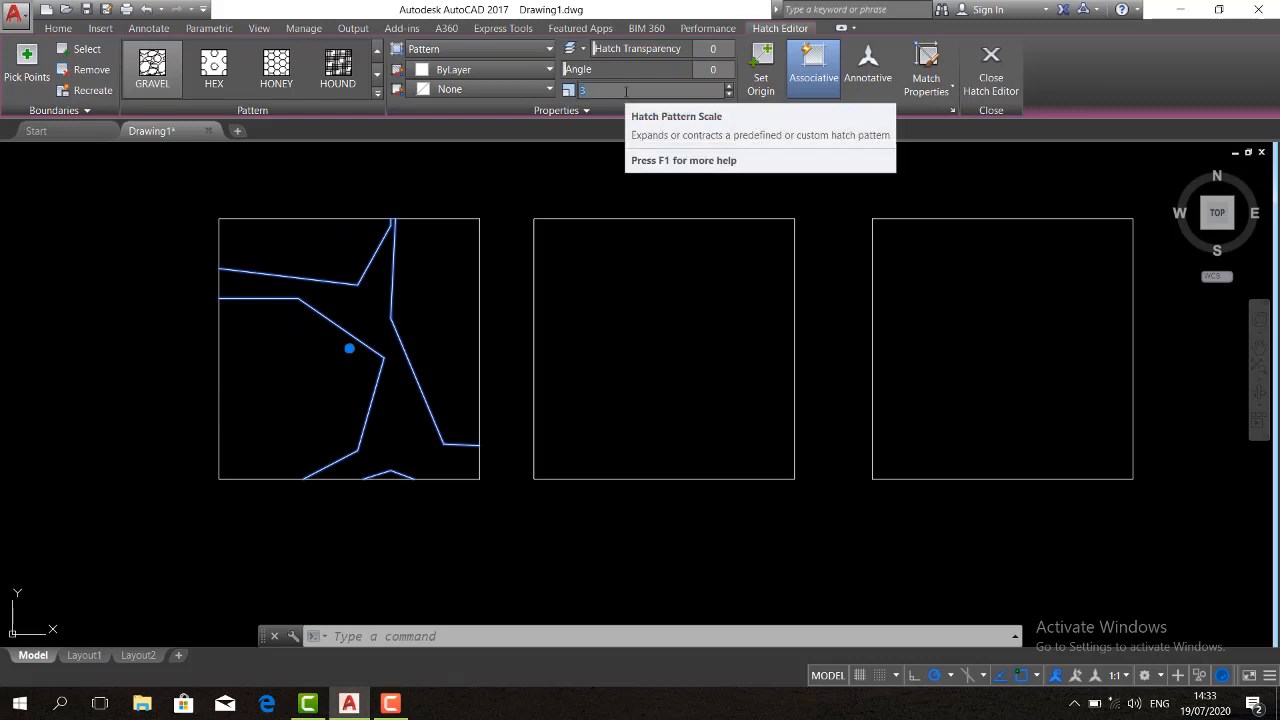
key("Return")
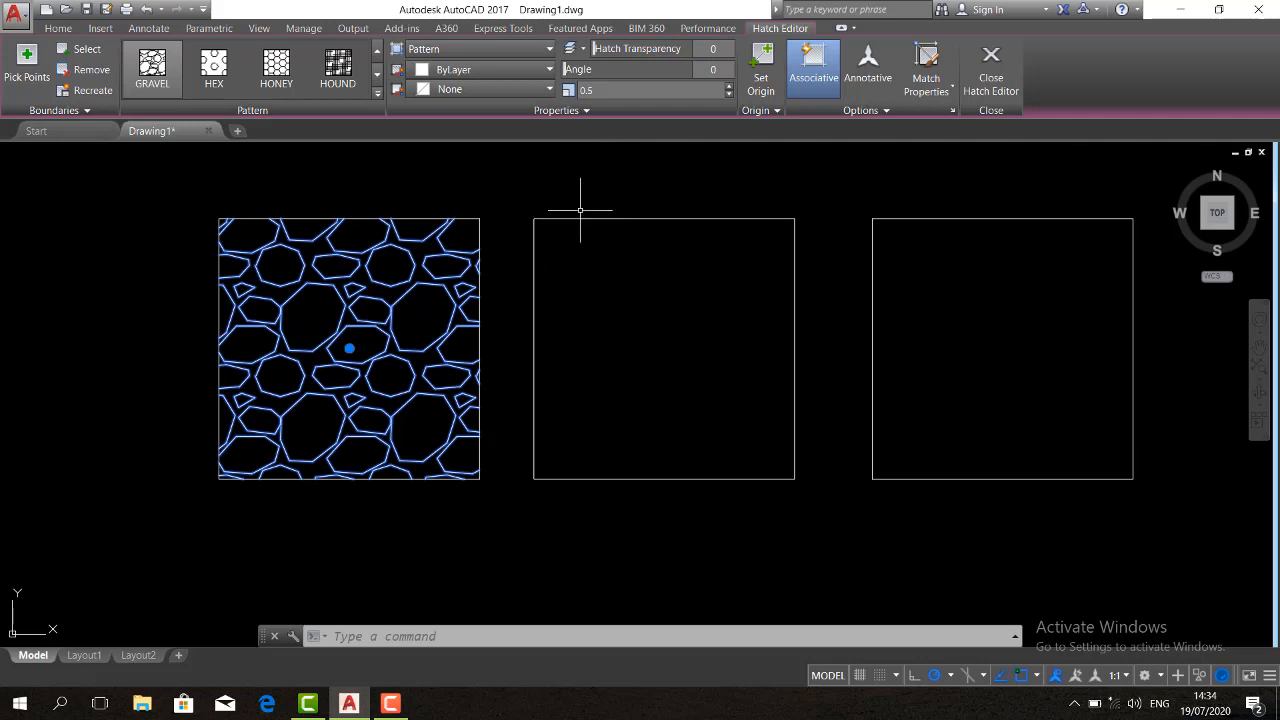
key("Escape")
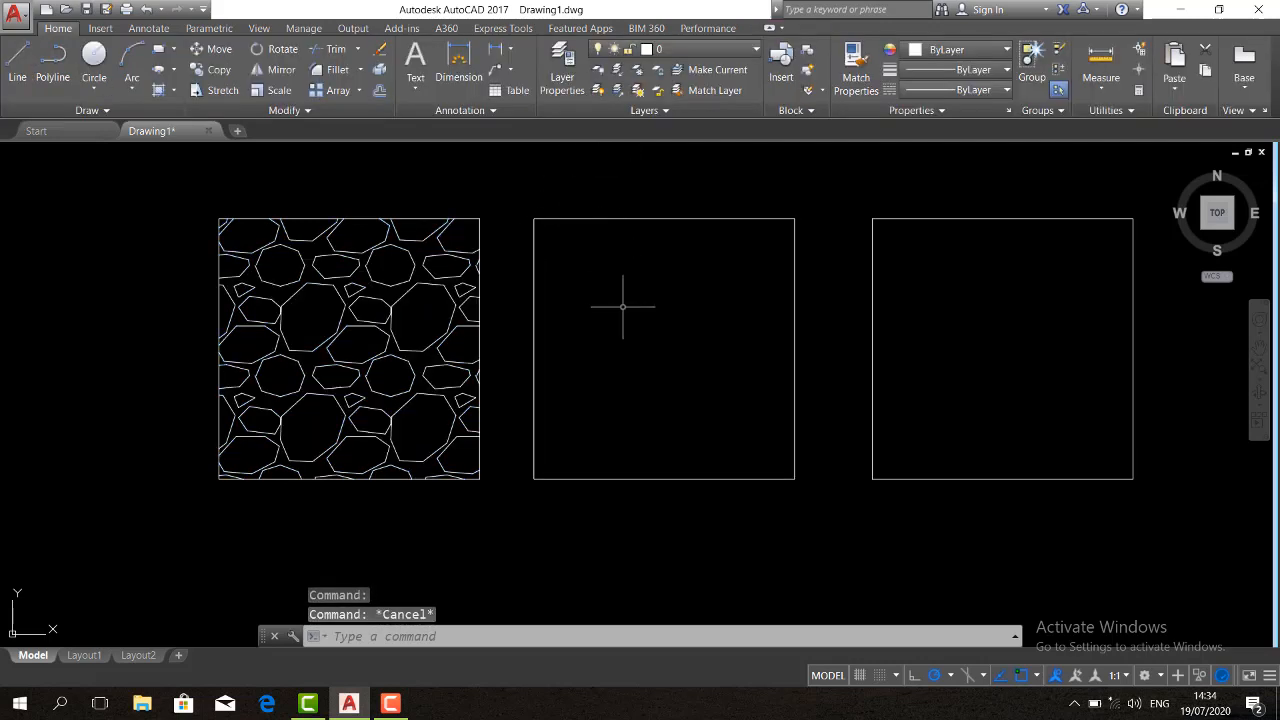
Hatch the middle square with the ANSI32 pattern
type("h")
key("Return")
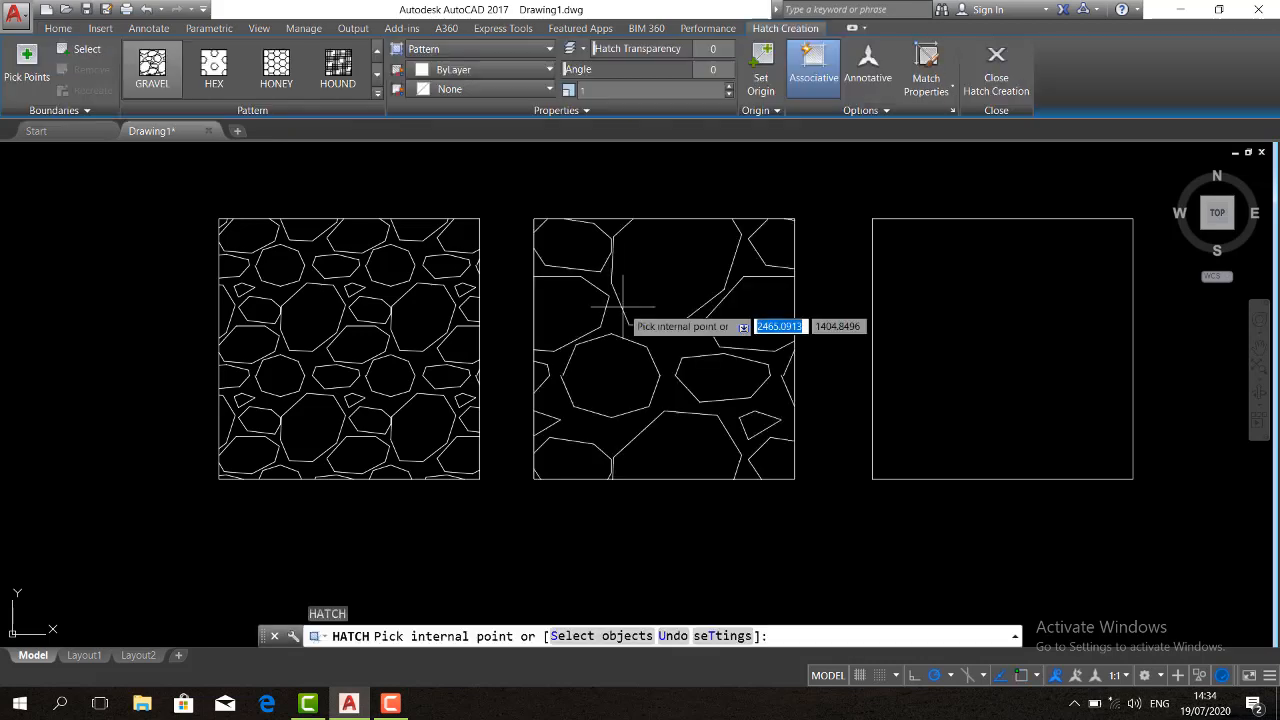
left_click(378, 94)
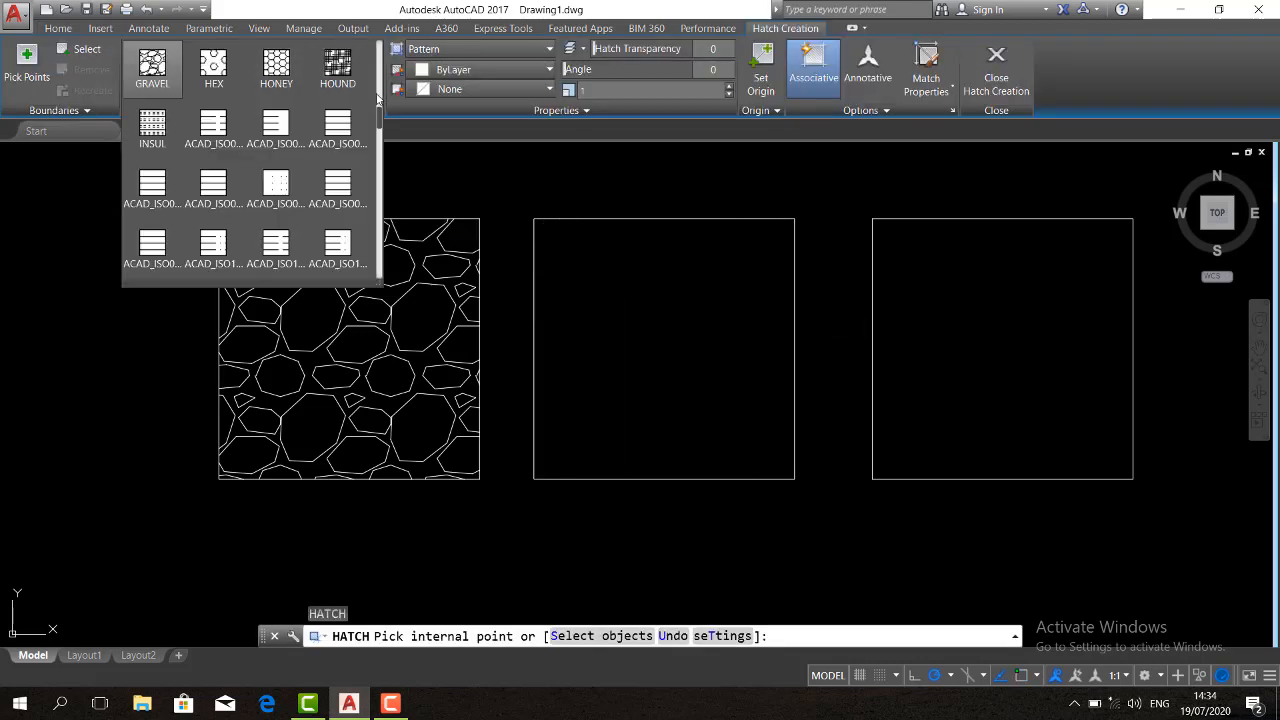
left_click_drag(378, 126, 379, 58)
left_click(345, 62)
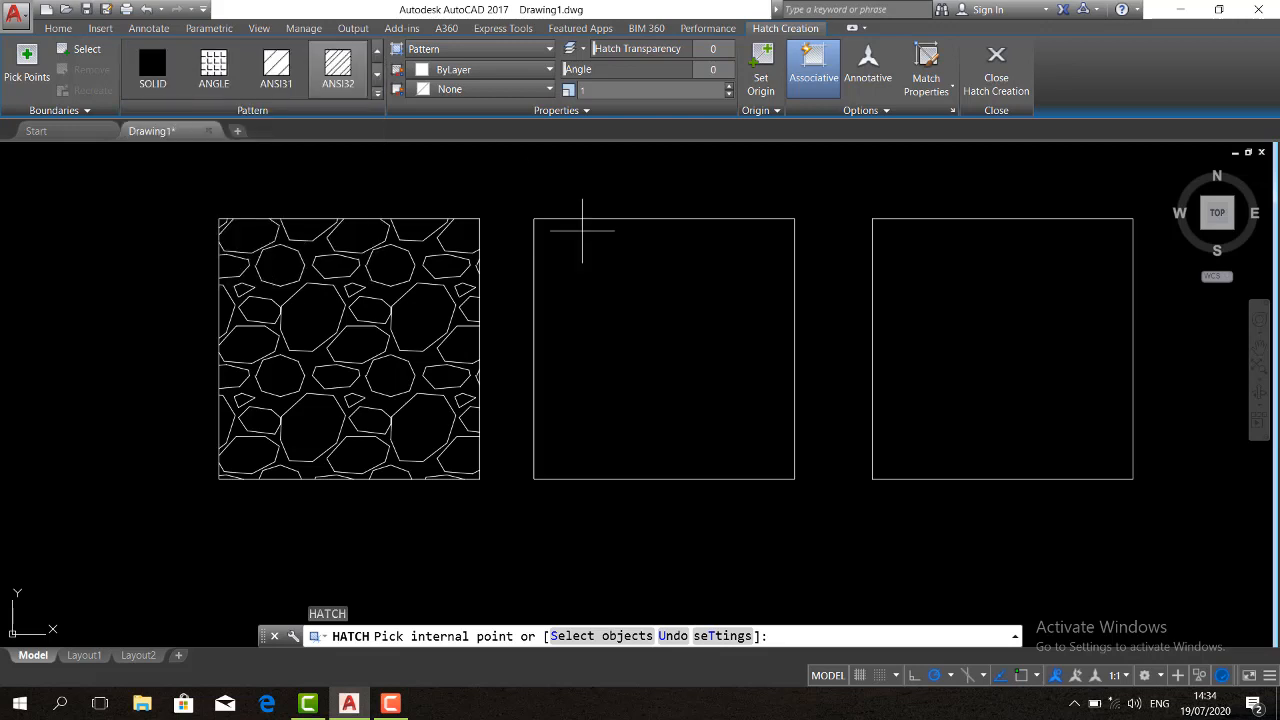
left_click(662, 298)
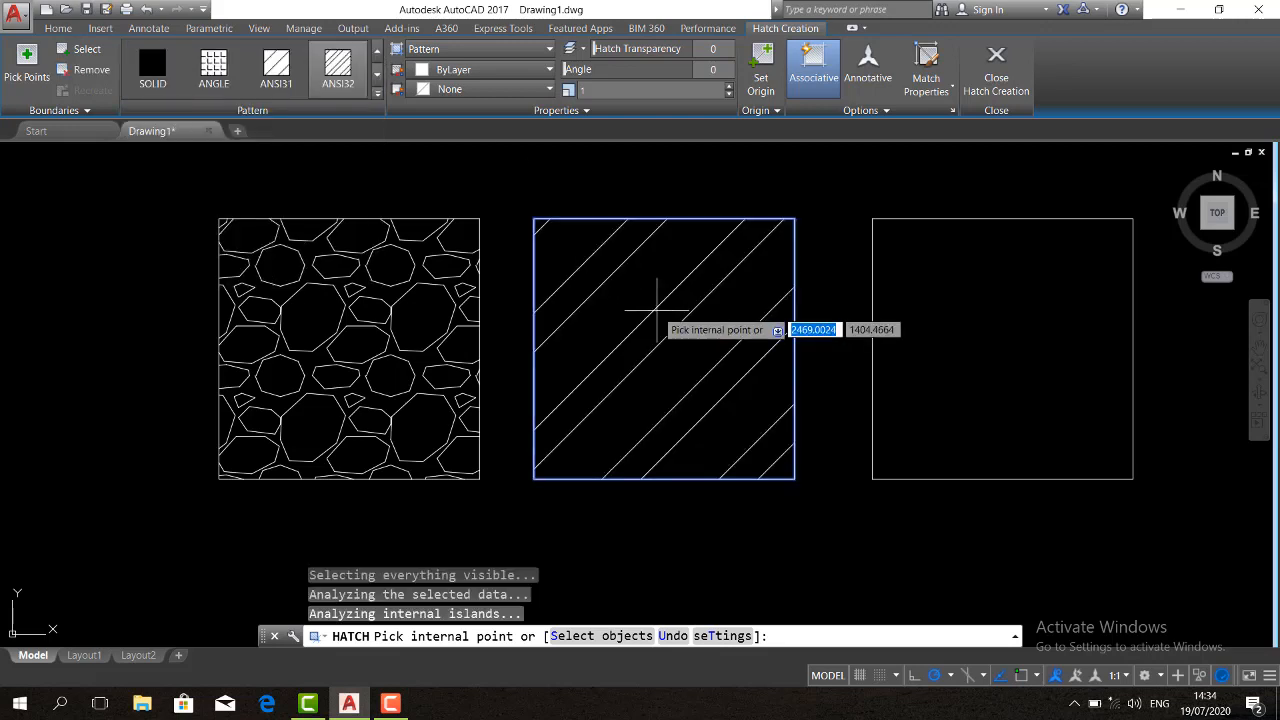
key("Return")
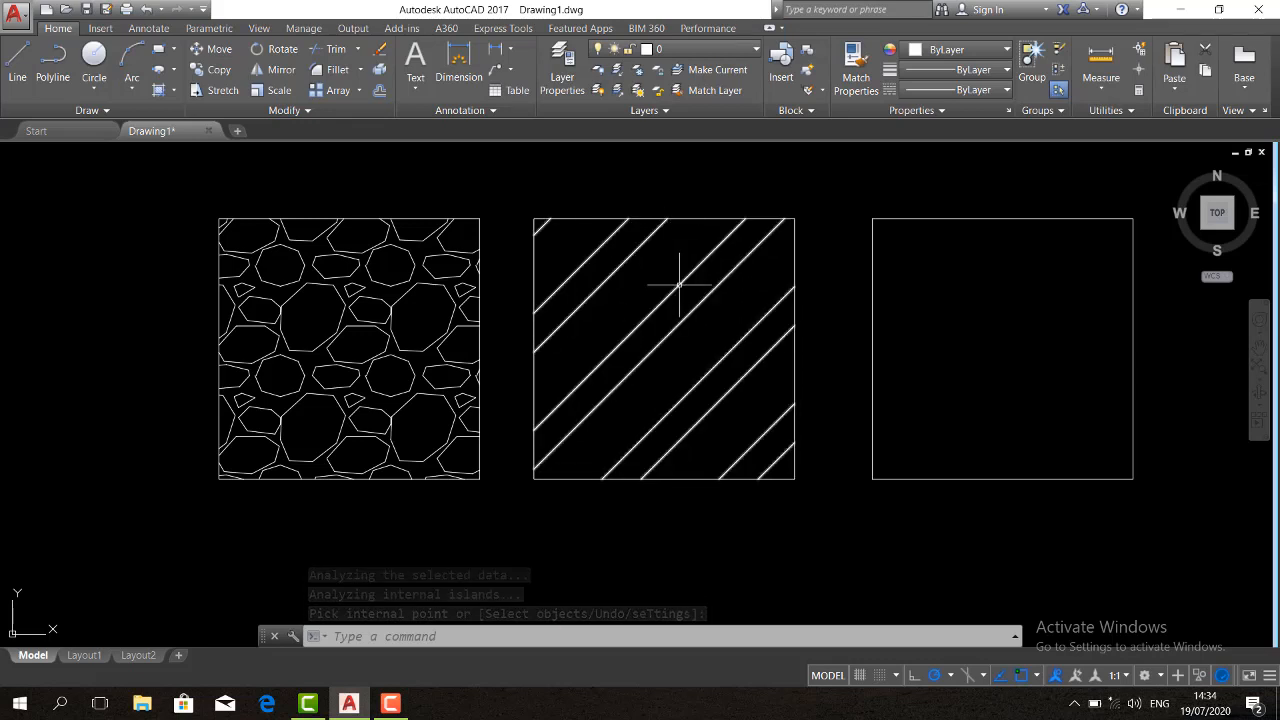
Rotate the middle square's hatch pattern to an angle of 45, 90 and finally 135 degrees
left_click(677, 283)
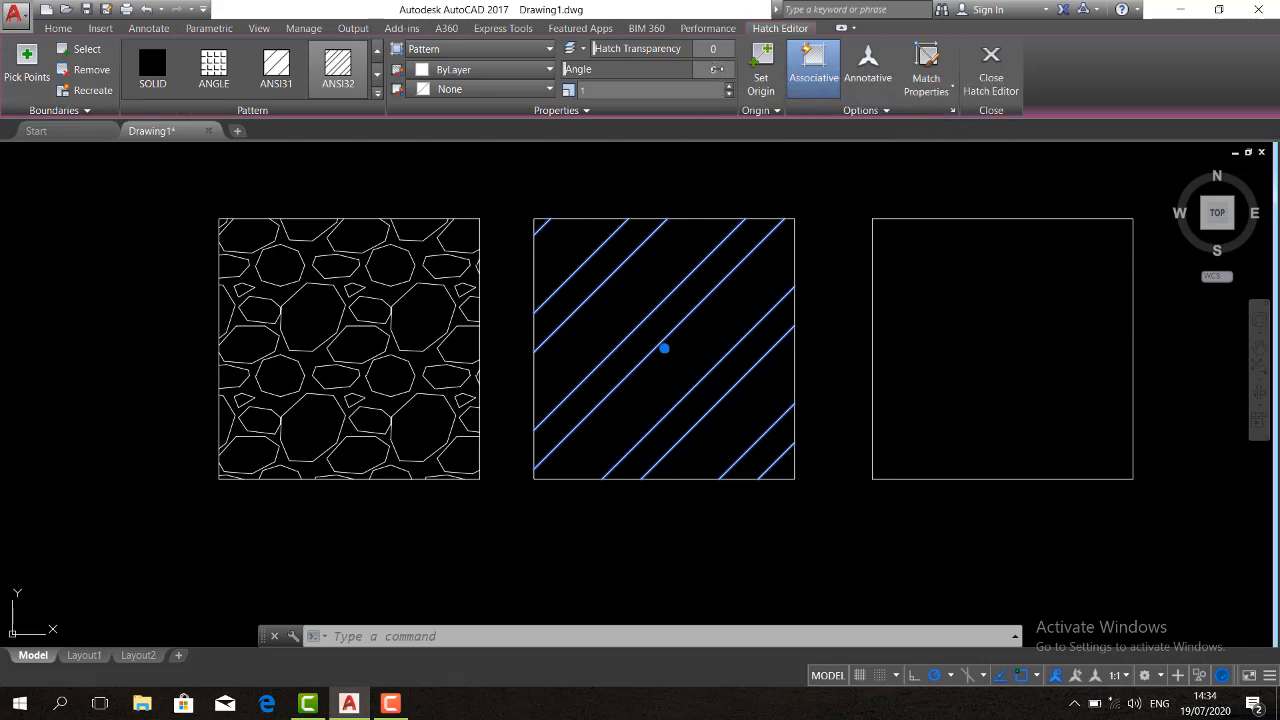
mouse_move(563, 68)
left_mouse_down()
mouse_move(580, 69)
mouse_move(551, 70)
left_mouse_up()
key("Return")
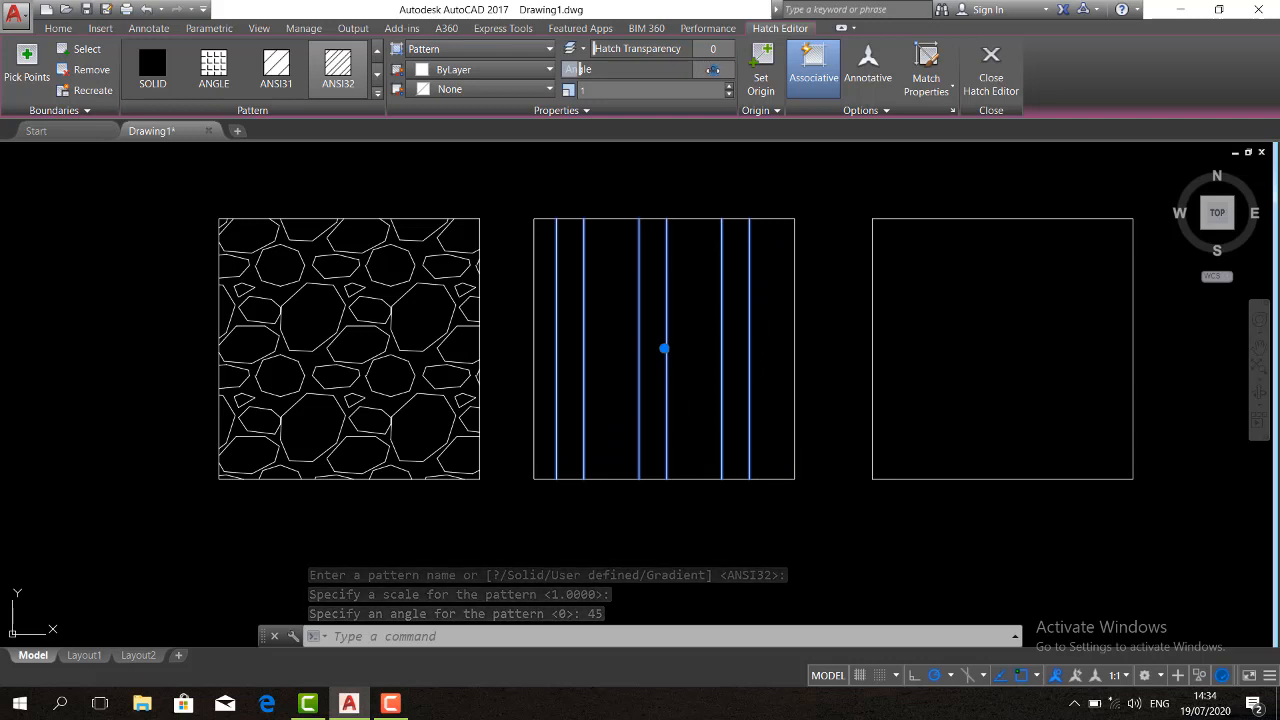
type("90")
key("Return")
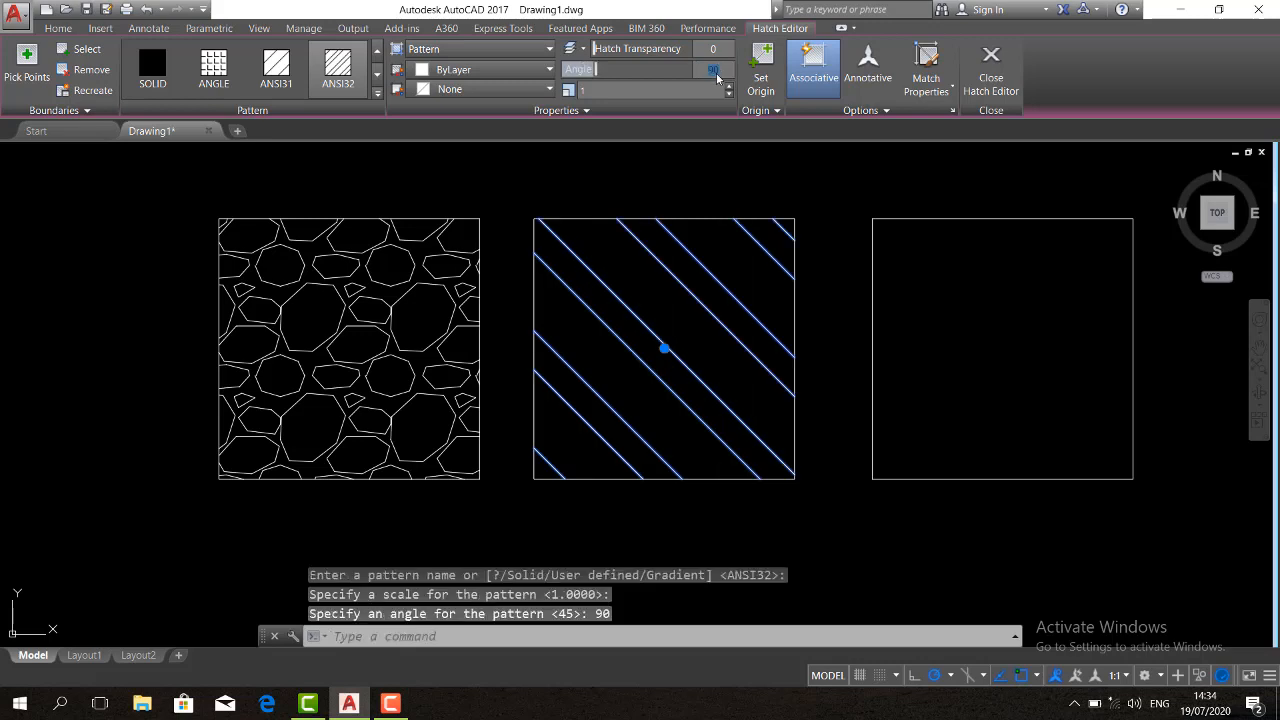
type("135")
key("Return")
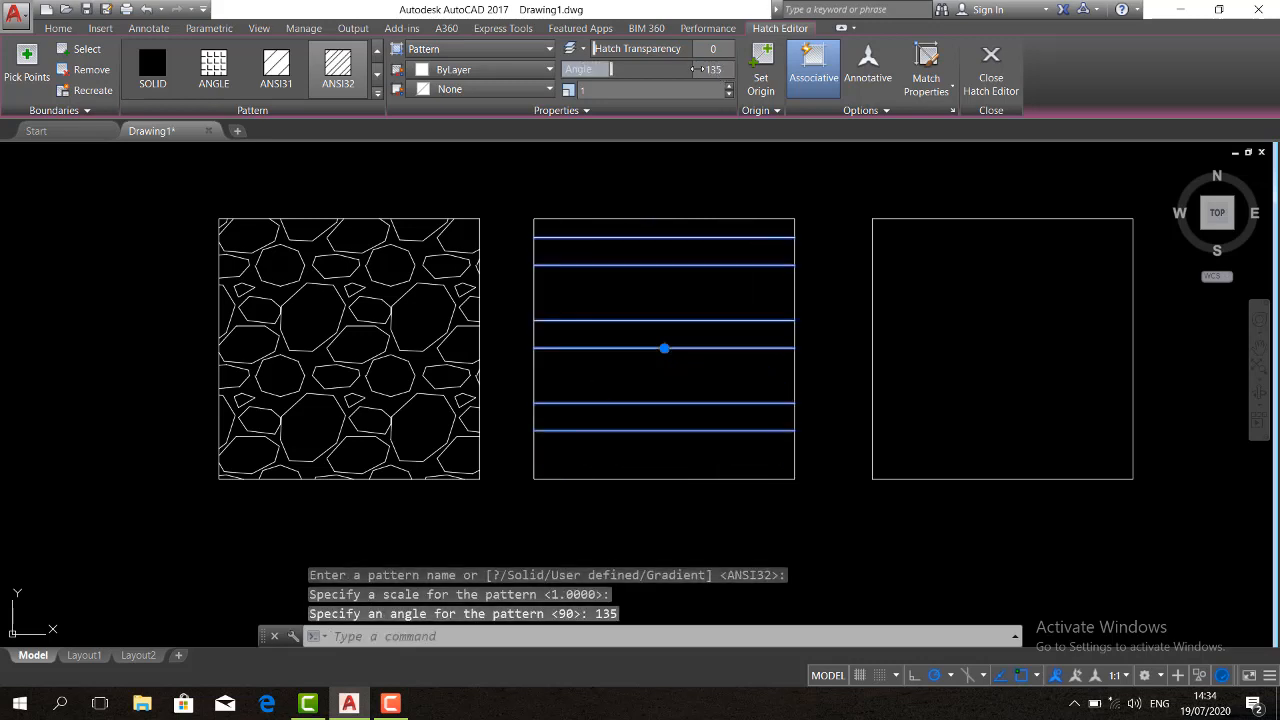
Set the scale of the middle square's hatch to 0.2 and deselect the hatch
left_click(574, 94)
type("0.2")
key("Return")
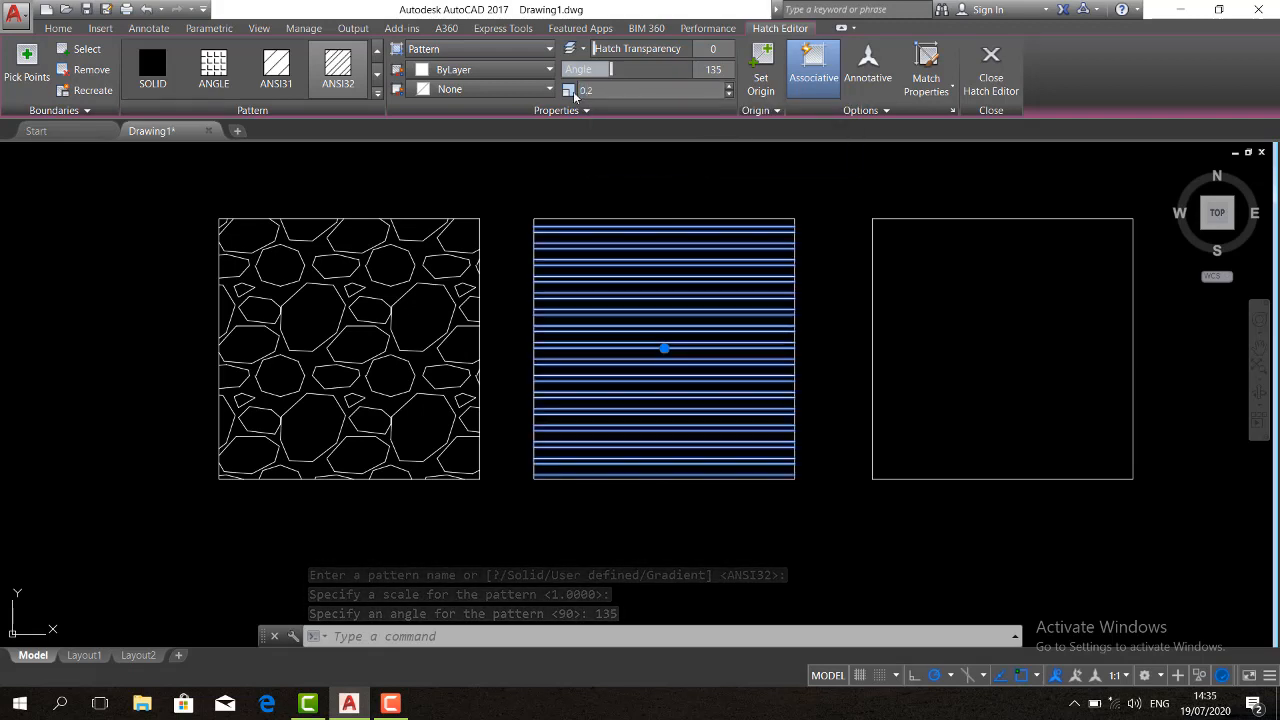
key("Escape")
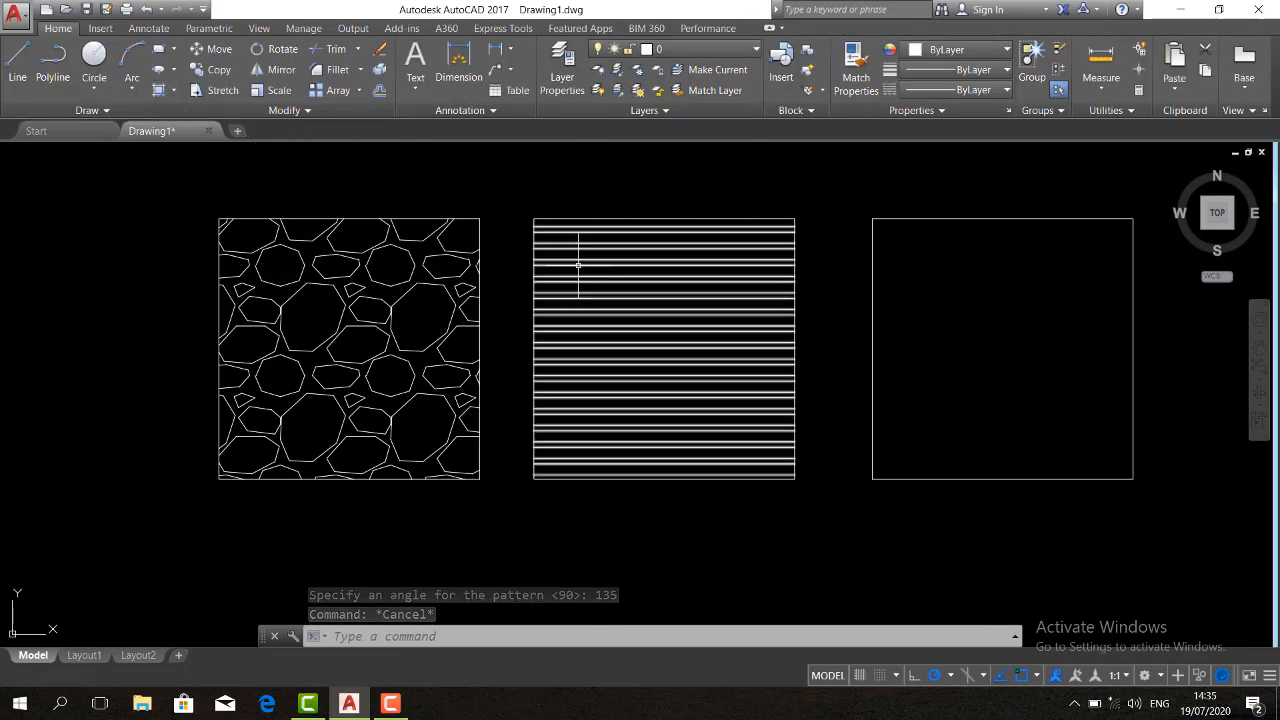
Hatch the empty rightmost square with the AR-B816 brick pattern
type("hatch")
key("Return")
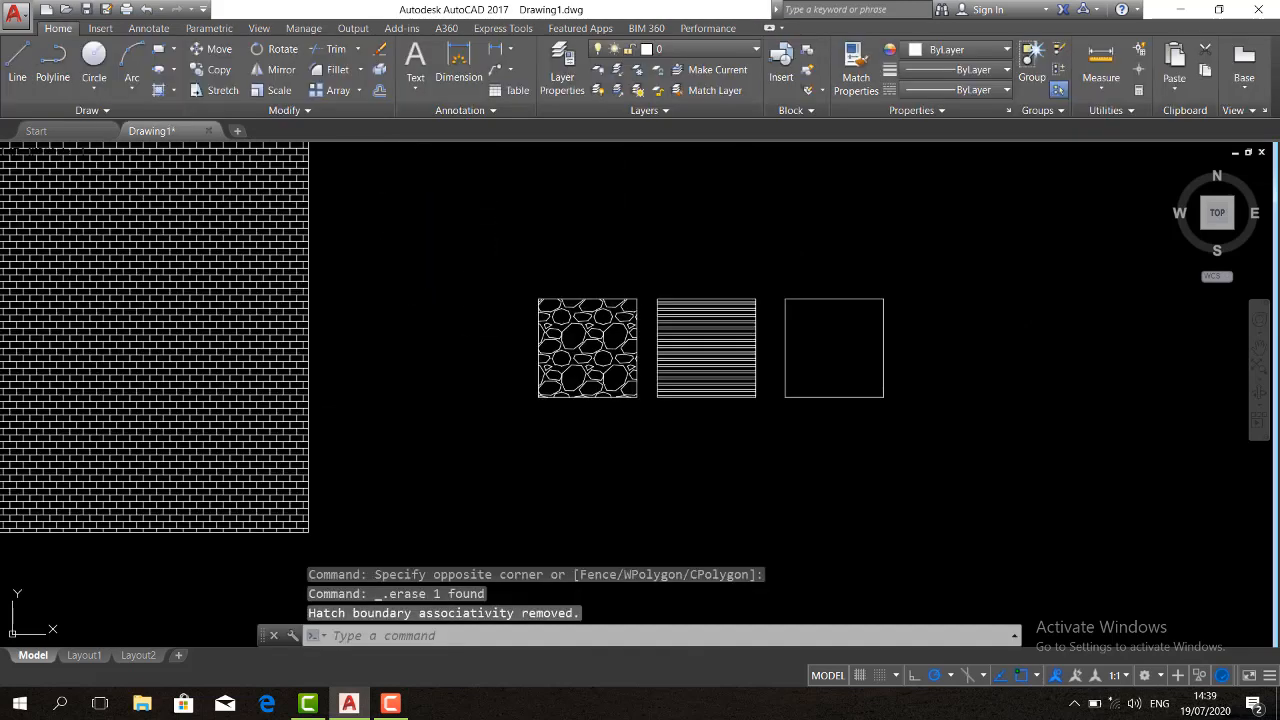
type("h")
key("Return")
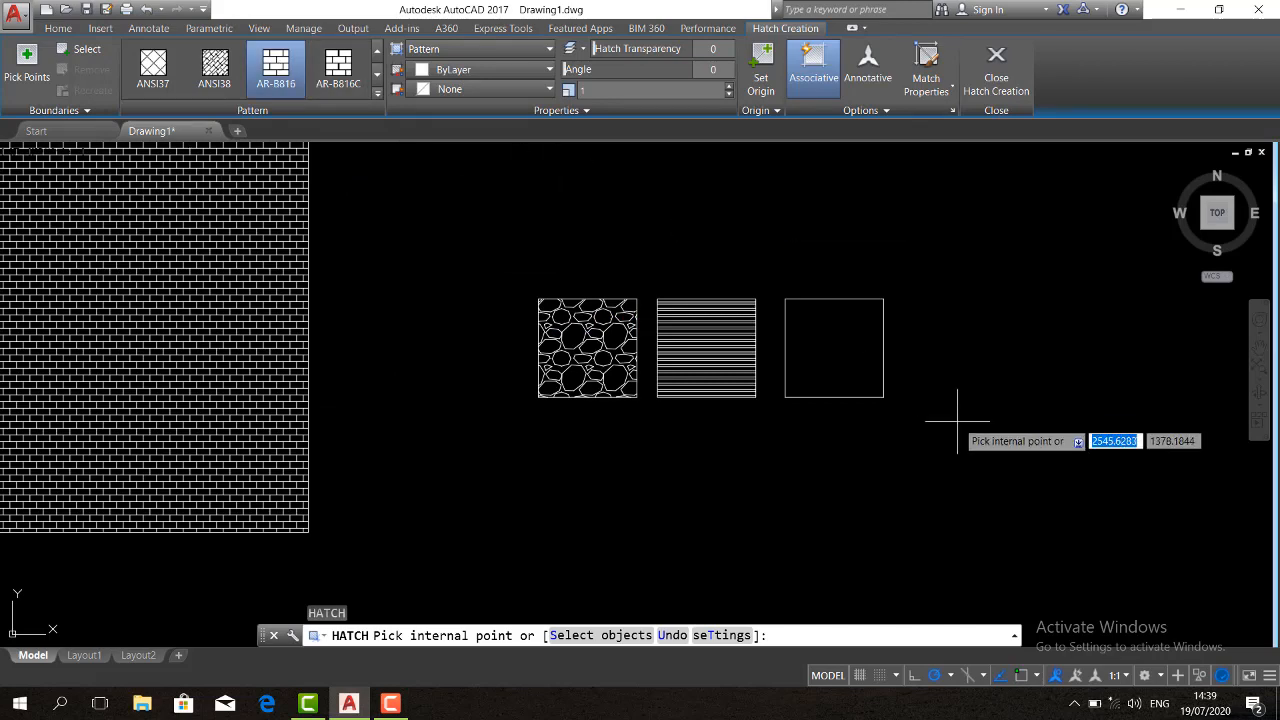
left_click(820, 342)
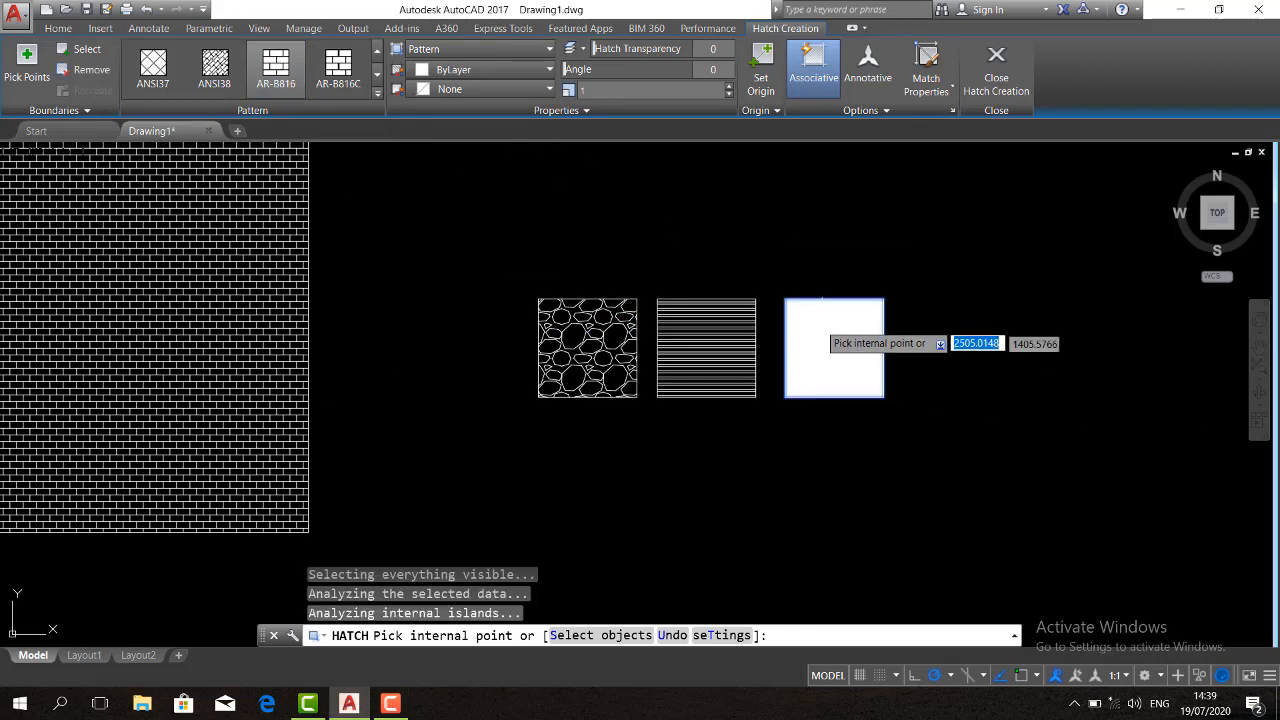
key("Return")
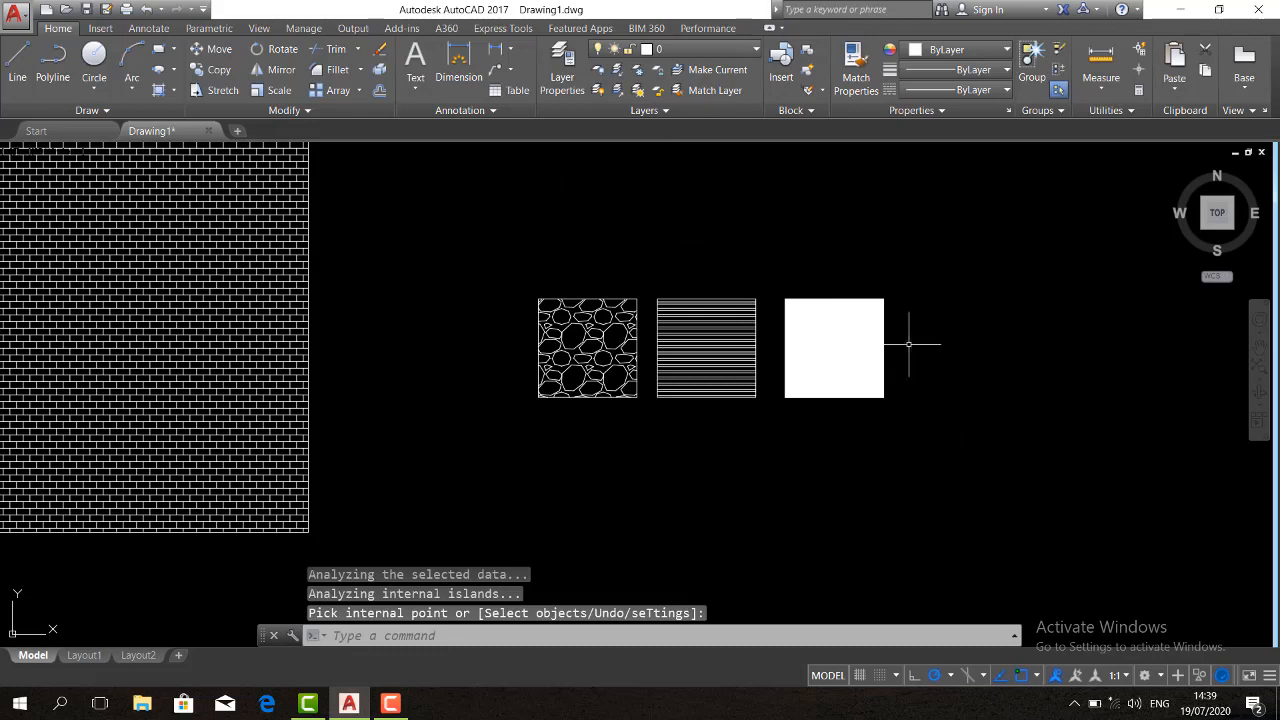
Erase the rightmost square's hatch and fill the square again with the AR-B816 pattern
scroll(908, 340, "up", 2)
left_click(817, 343)
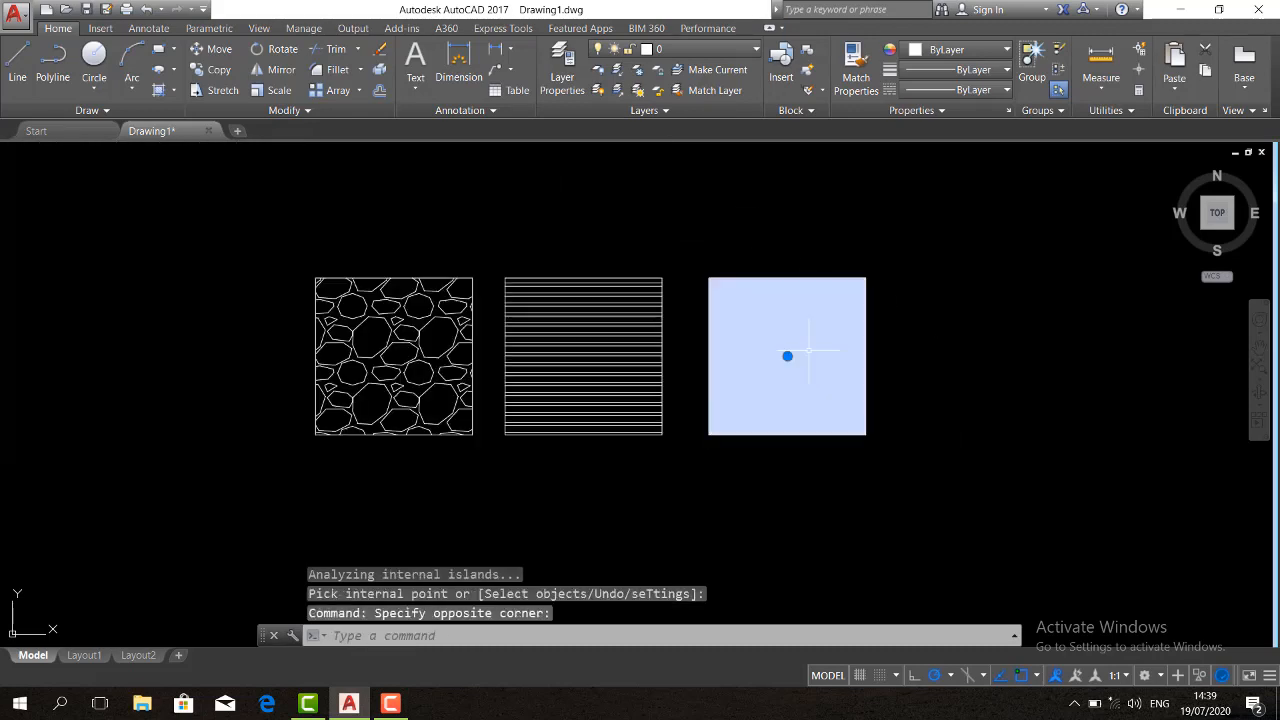
key("Delete")
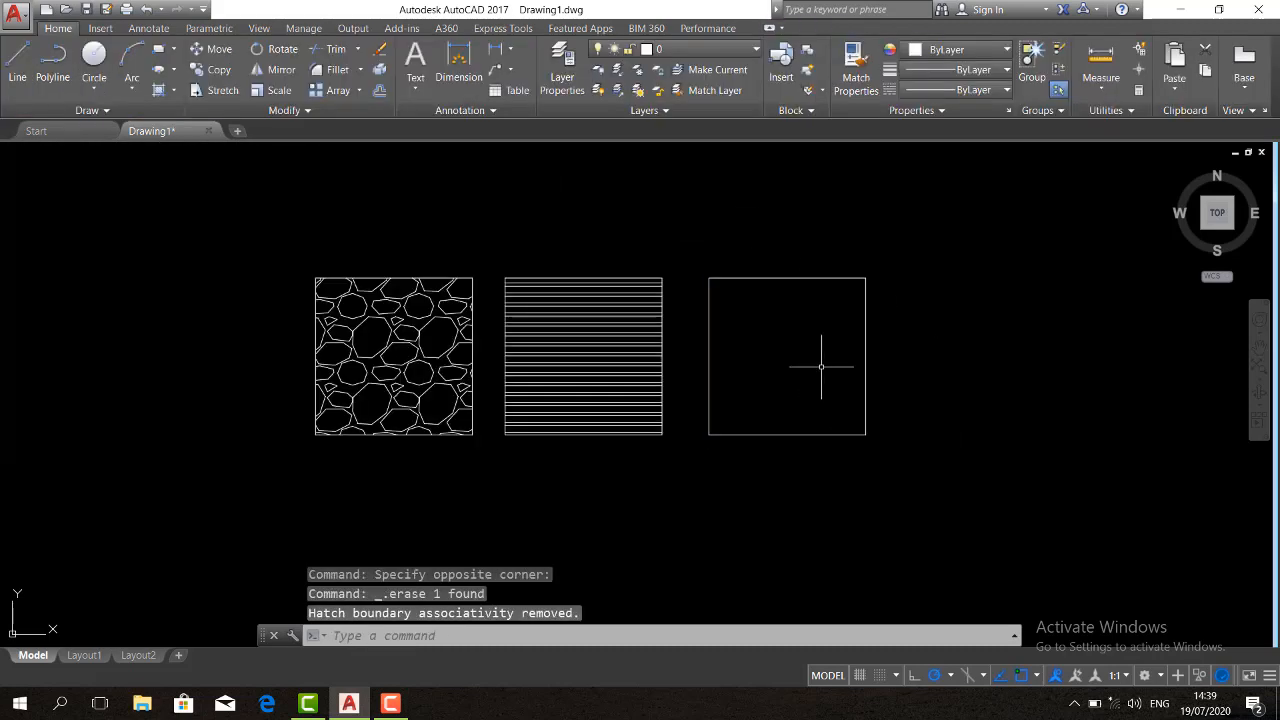
key("Return")
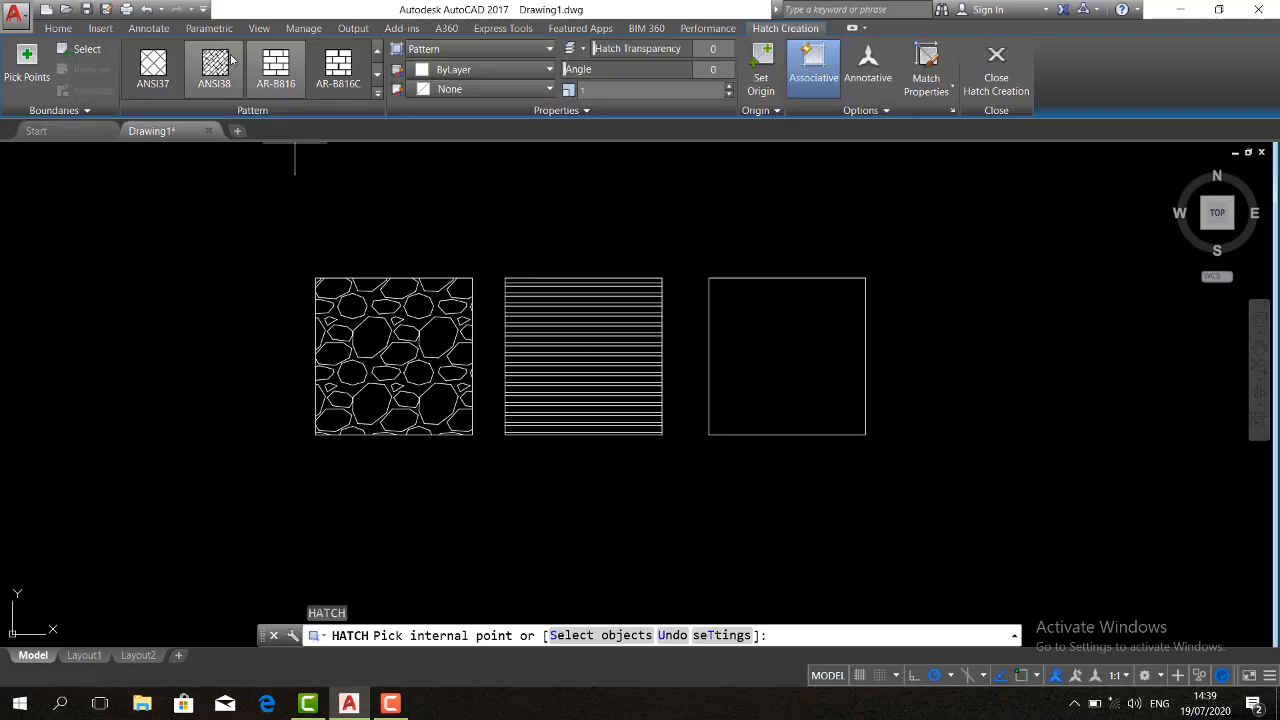
left_click(750, 352)
key("Return")
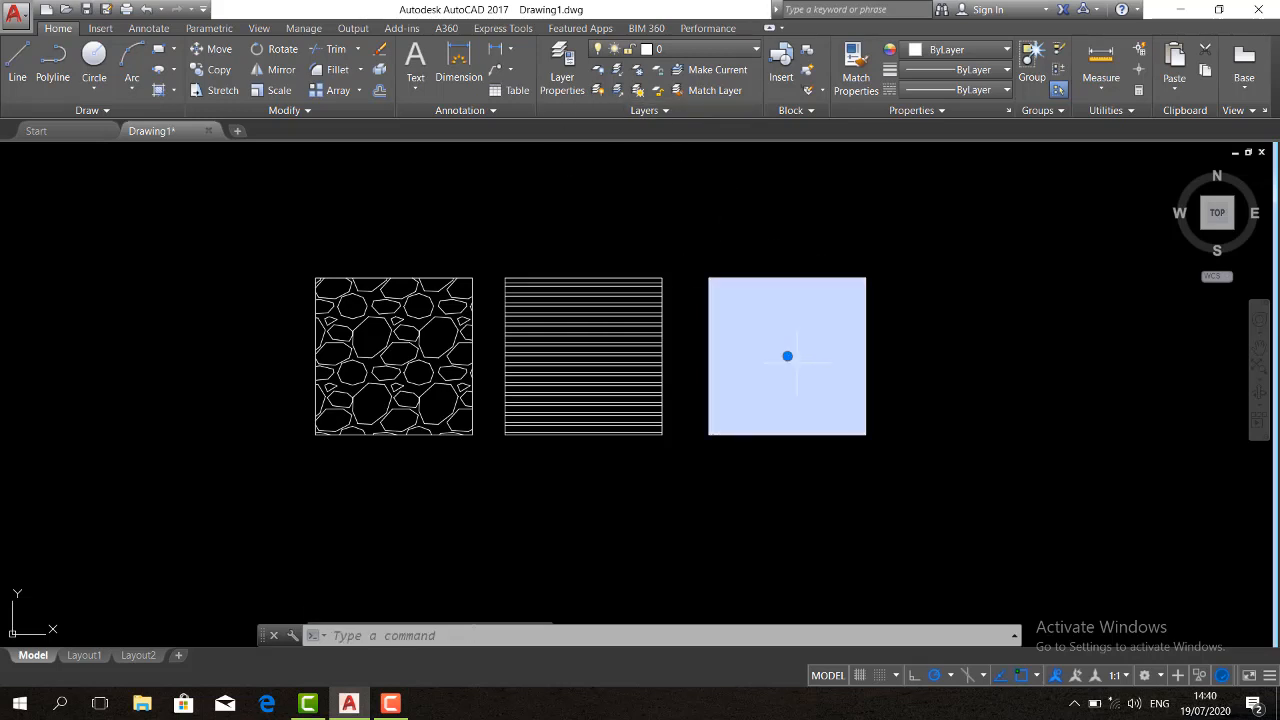
Try a scale of 100 on the rightmost square's hatch and regenerate the drawing
left_click(787, 356)
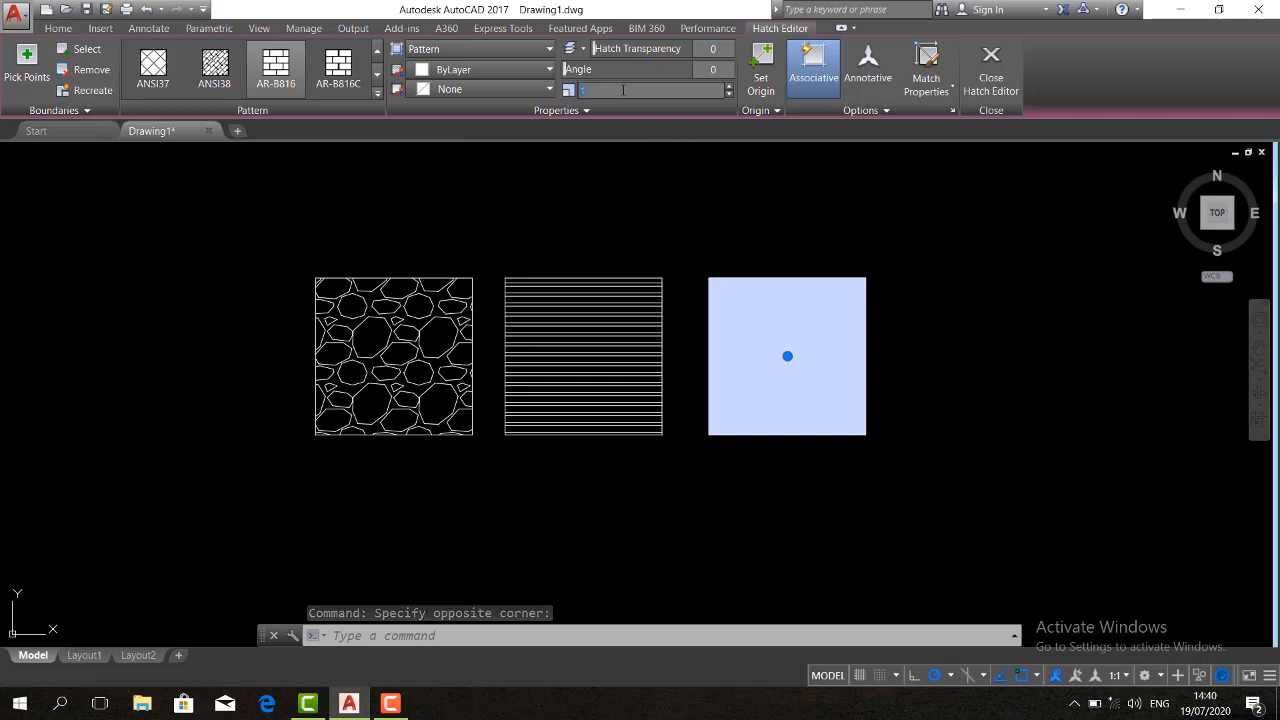
type("100")
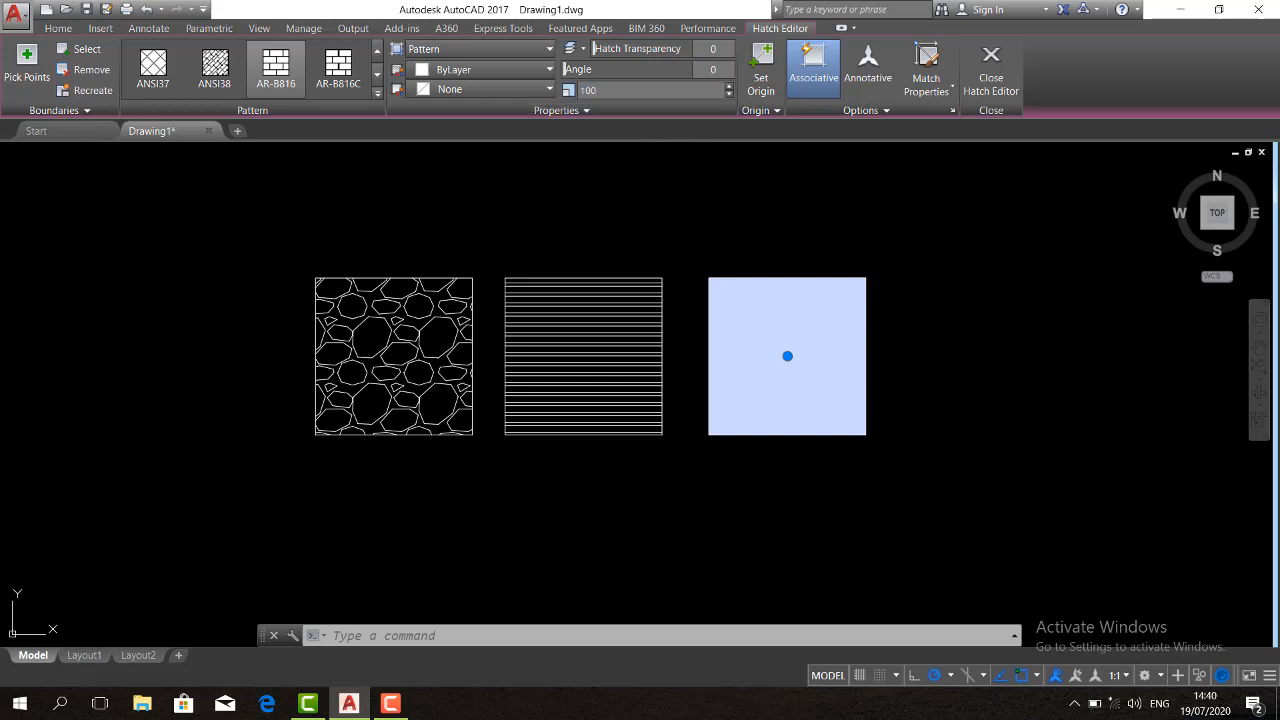
left_click(651, 171)
left_click(561, 204)
type("re")
key("Return")
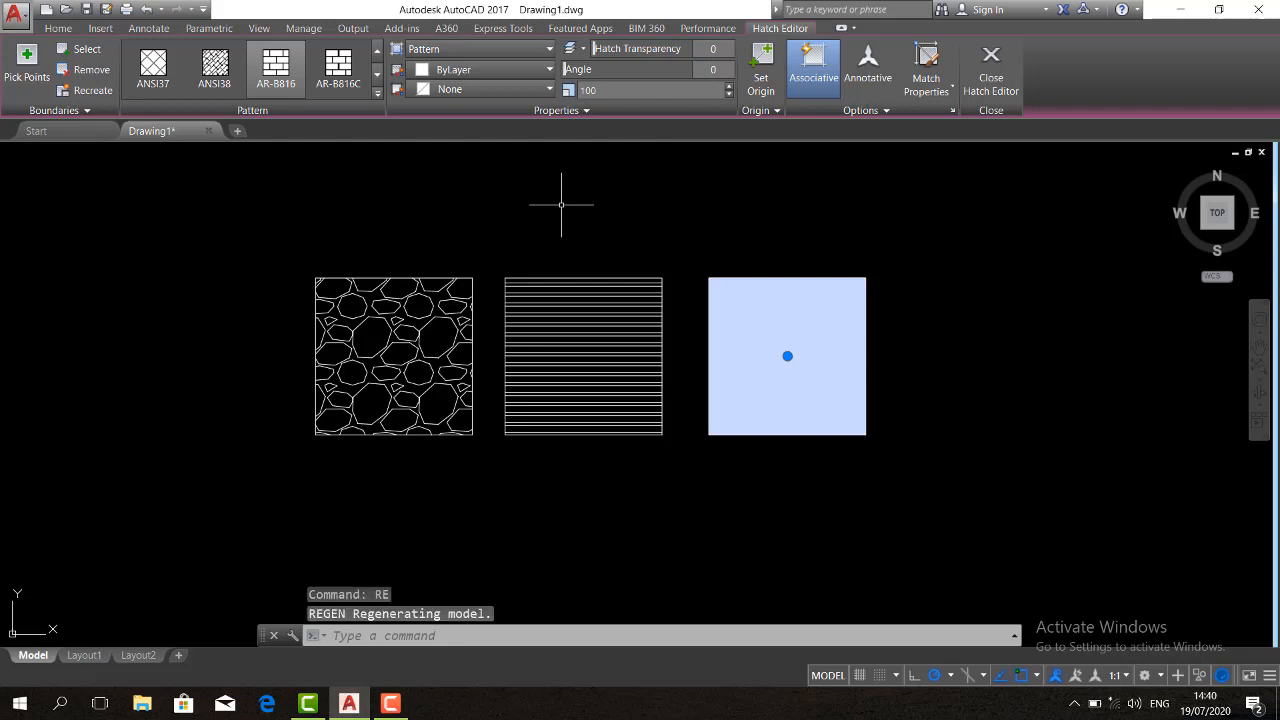
scroll(893, 338, "up", 2)
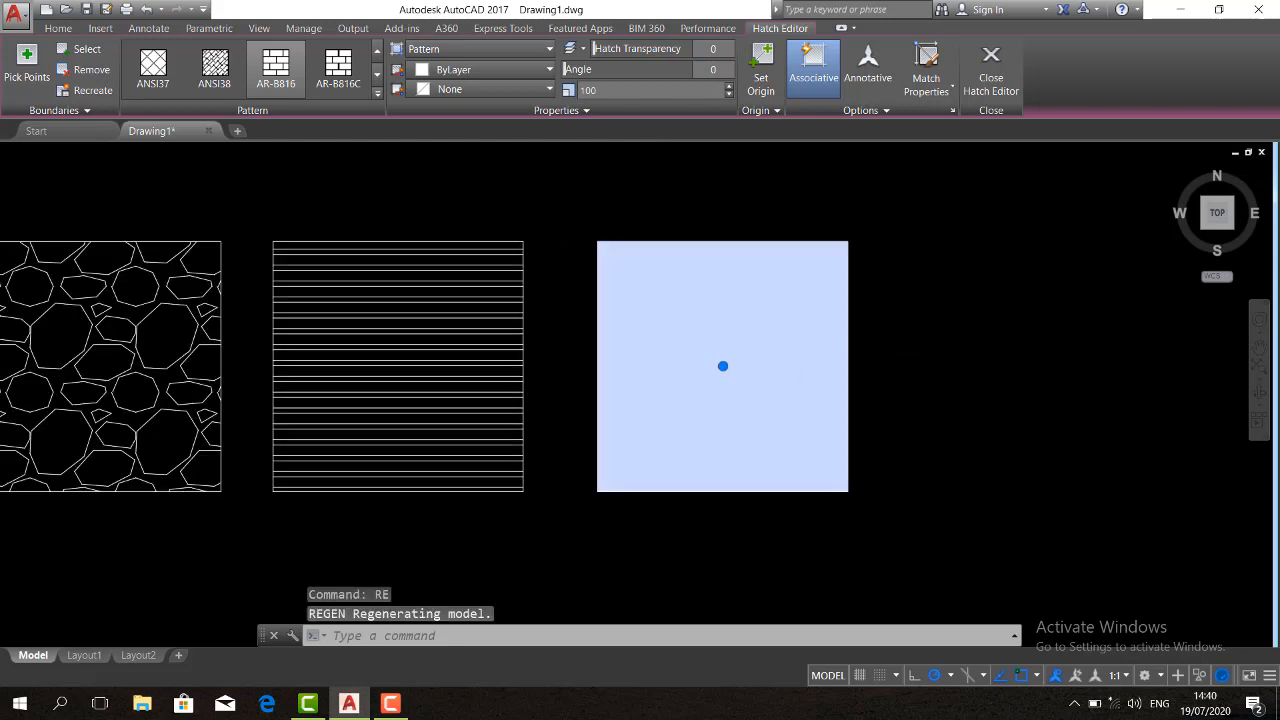
scroll(888, 344, "down", 2)
key("Escape")
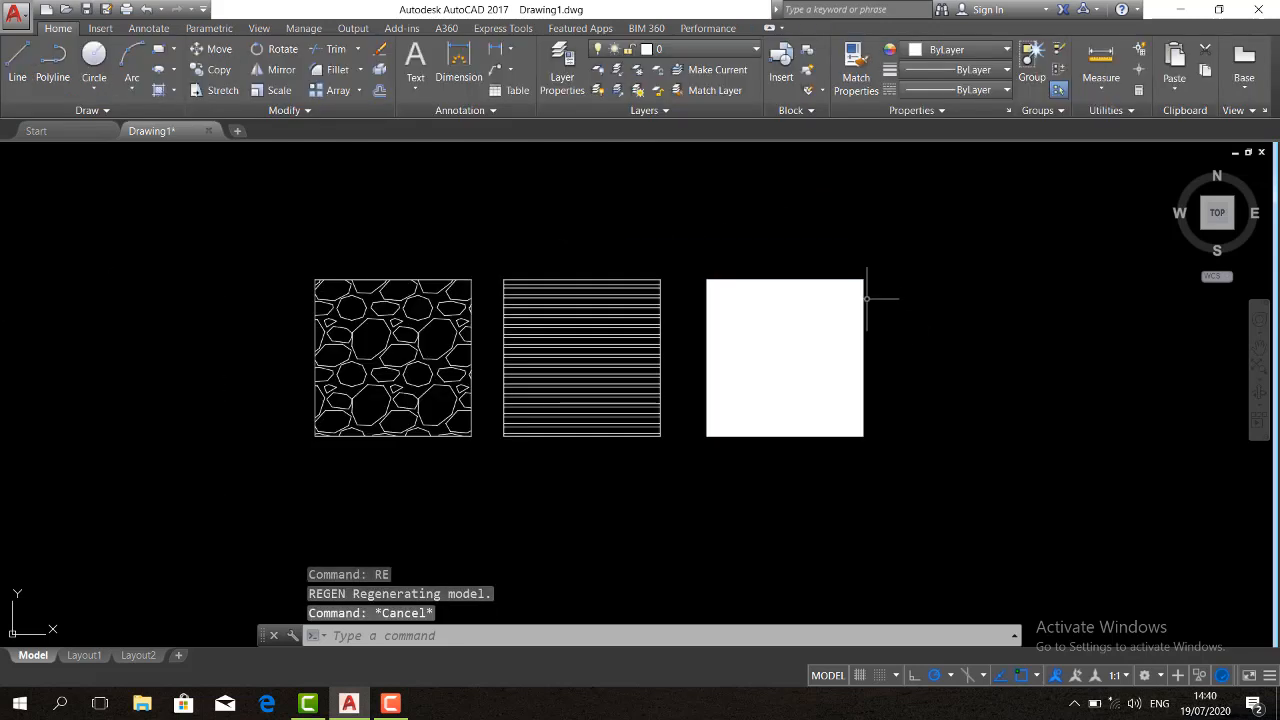
Set the scale of the rightmost square's brick hatch to 0.01 and regenerate the drawing
left_click(818, 317)
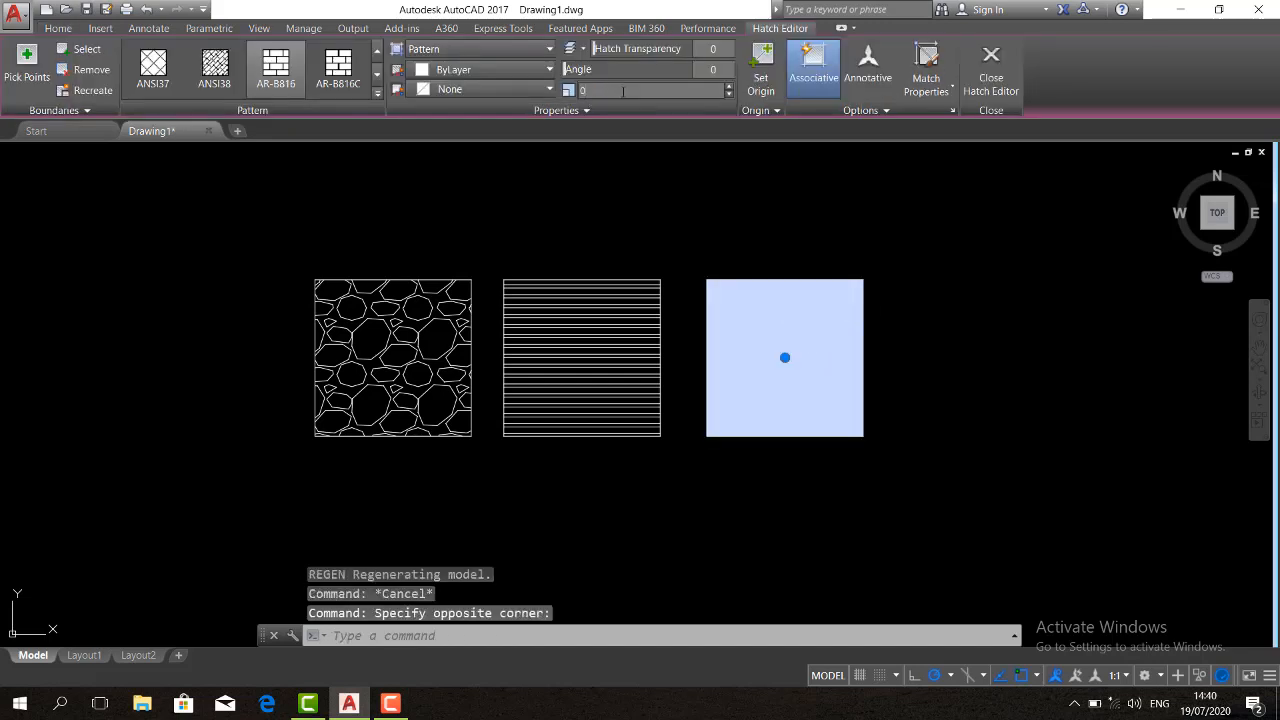
left_click(623, 91)
type("0.01")
key("Return")
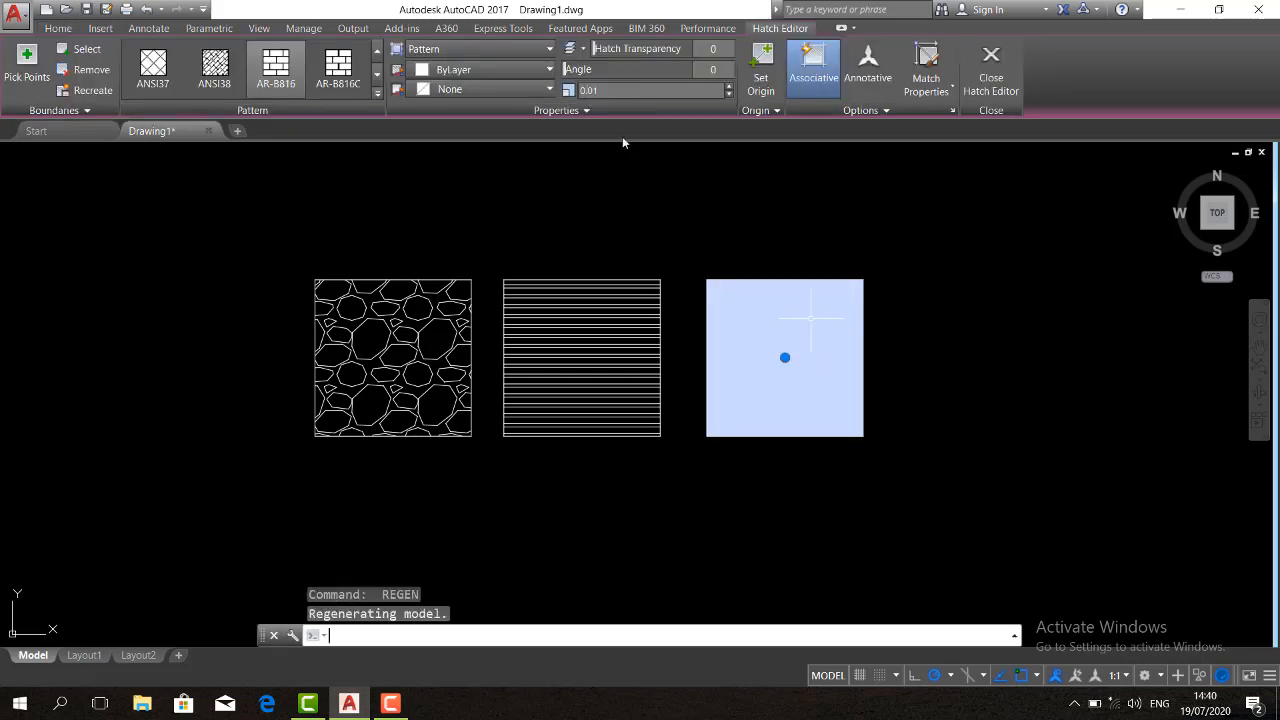
type("re")
key("Return")
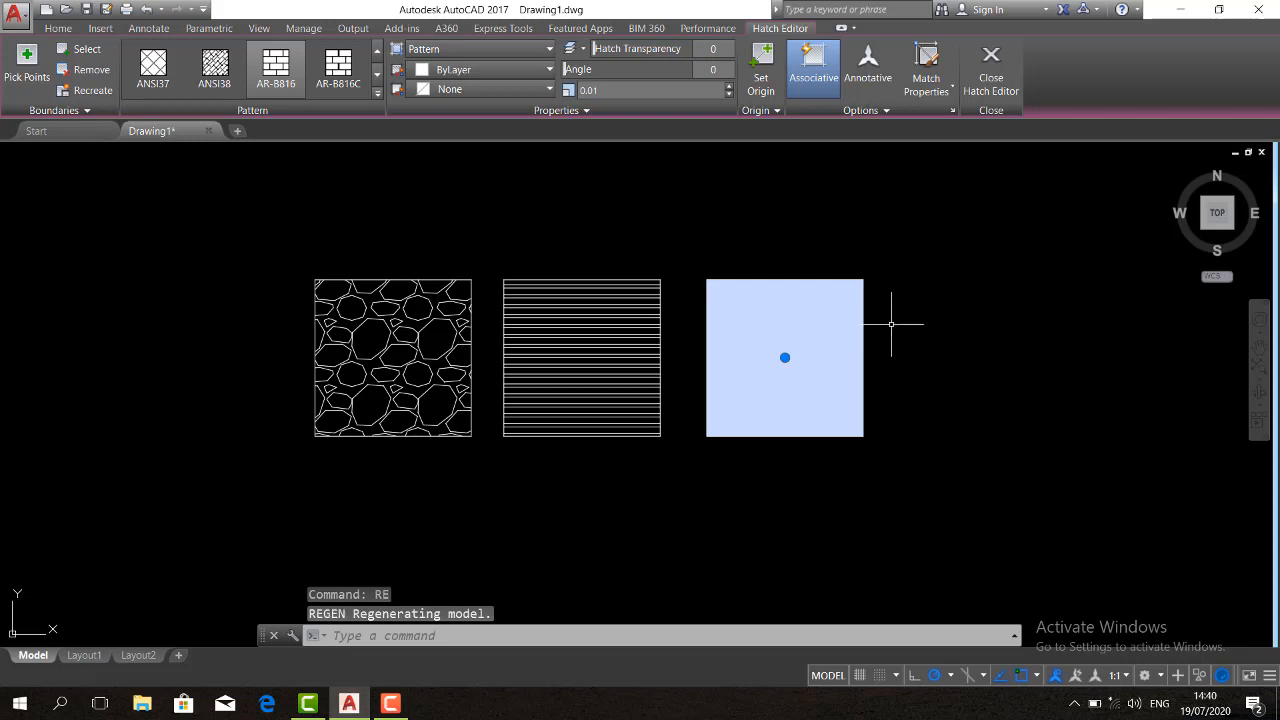
Move the rightmost square together with its brick hatch a short distance to the right
left_click(864, 295)
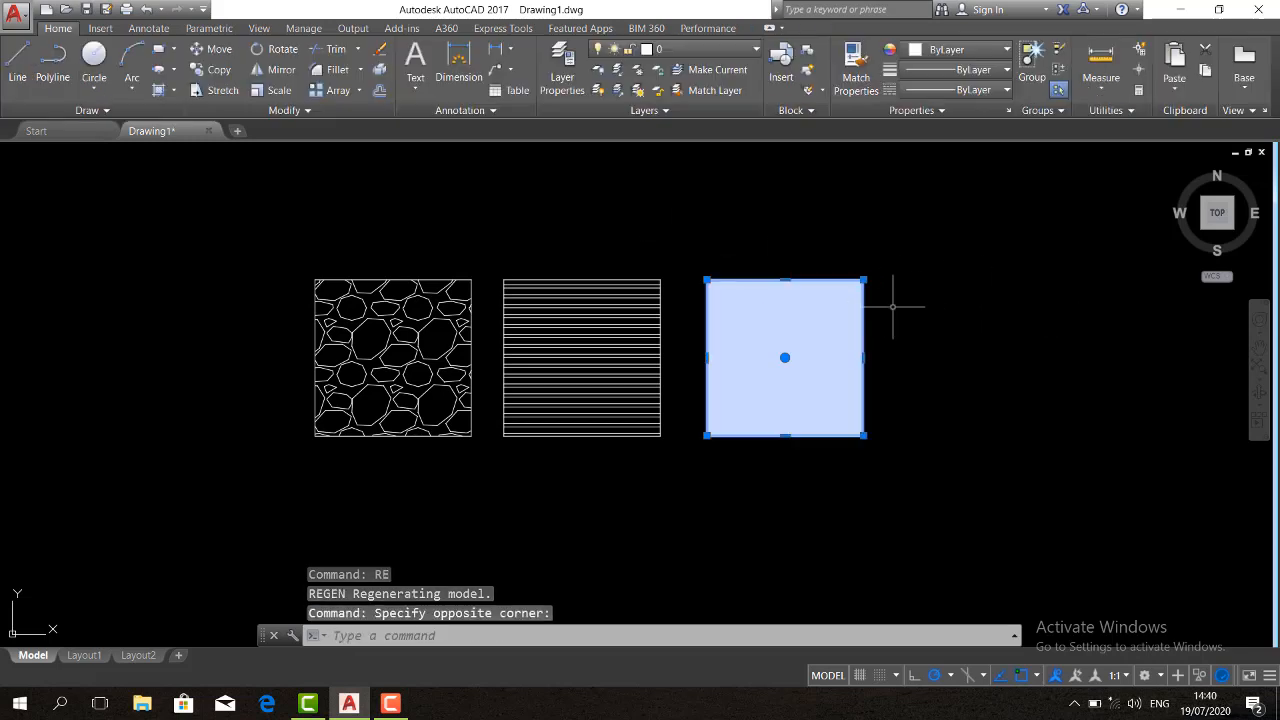
type("m")
key("Return")
left_click(897, 300)
left_click(945, 290)
Move the brick-hatched square and its hatch about 12 units horizontally back toward the middle square
left_click(951, 288)
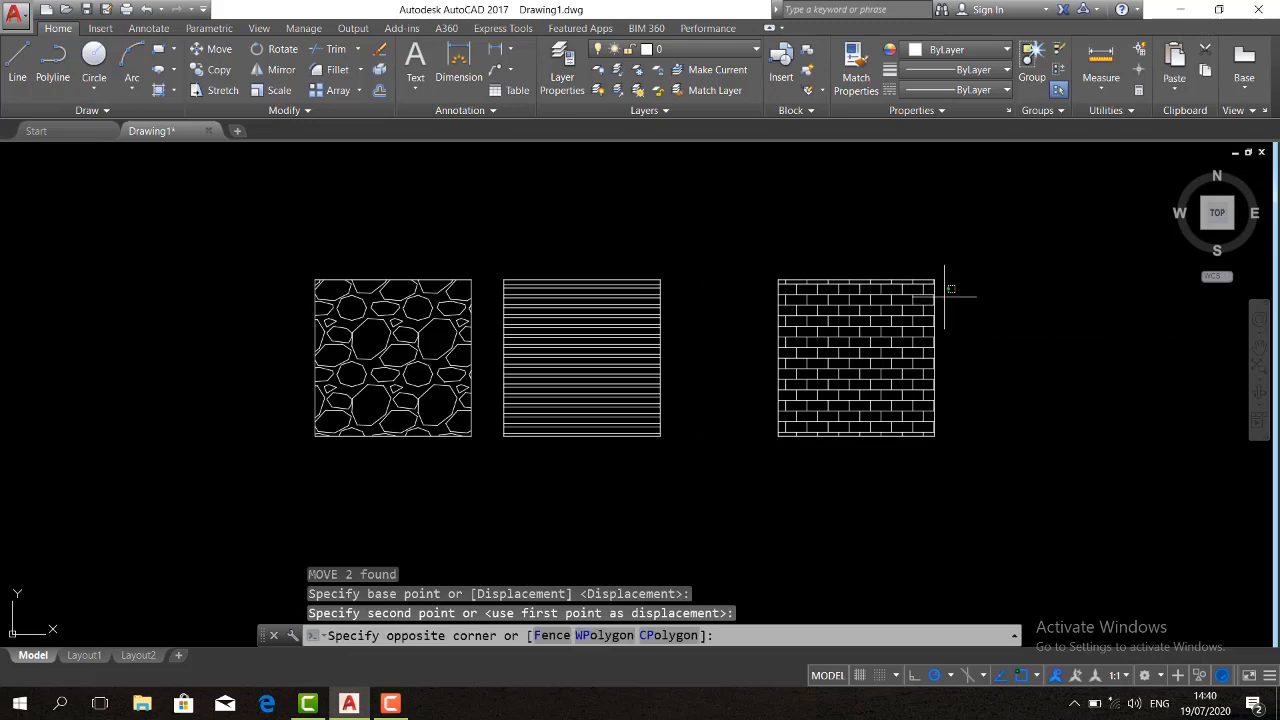
left_click(907, 267)
type("m")
key("Return")
left_click(1015, 314)
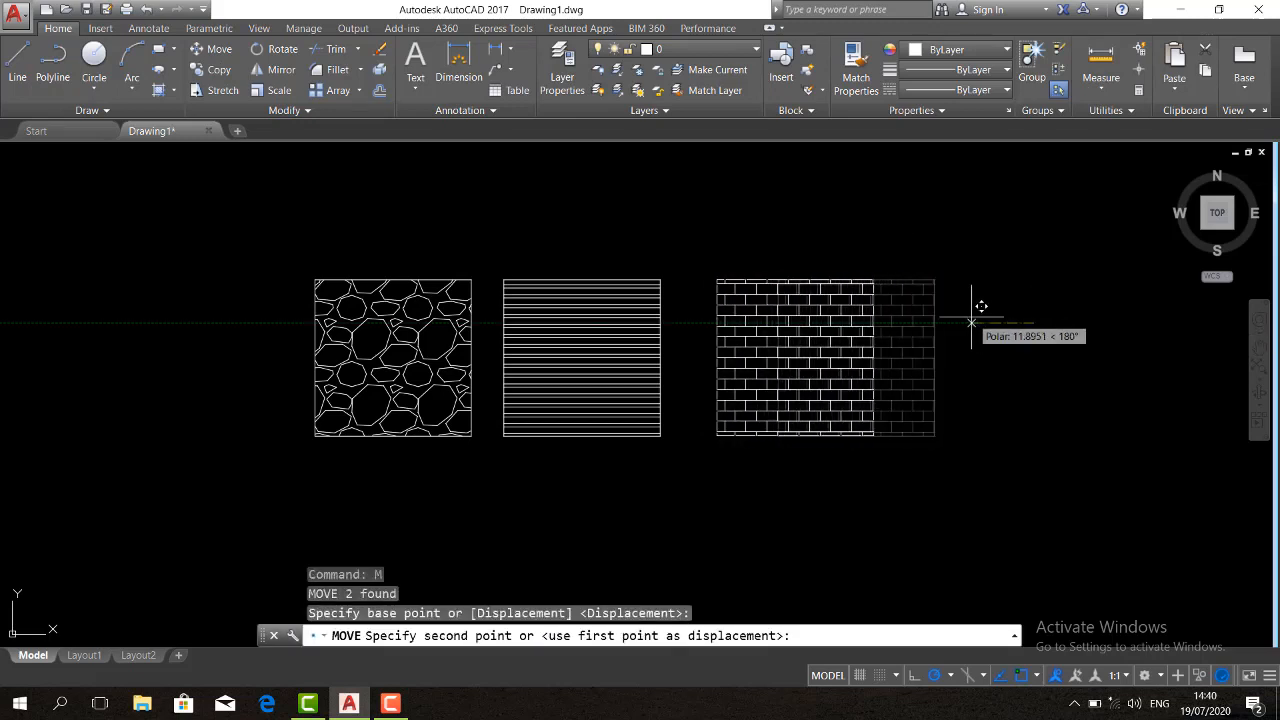
left_click(983, 306)
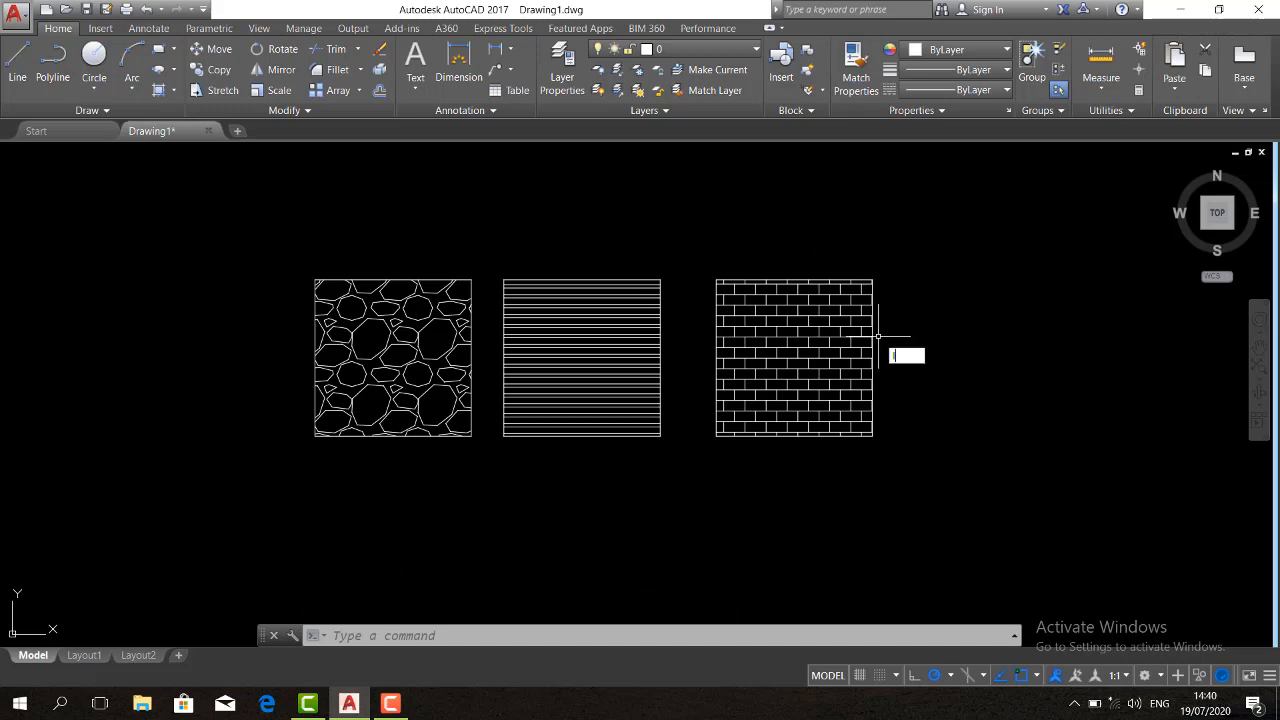
Draw an upright rectangular outline from four lines beside the brick-hatched square, leaving a small gap at its lower-left corner
key("Return")
left_click(930, 412)
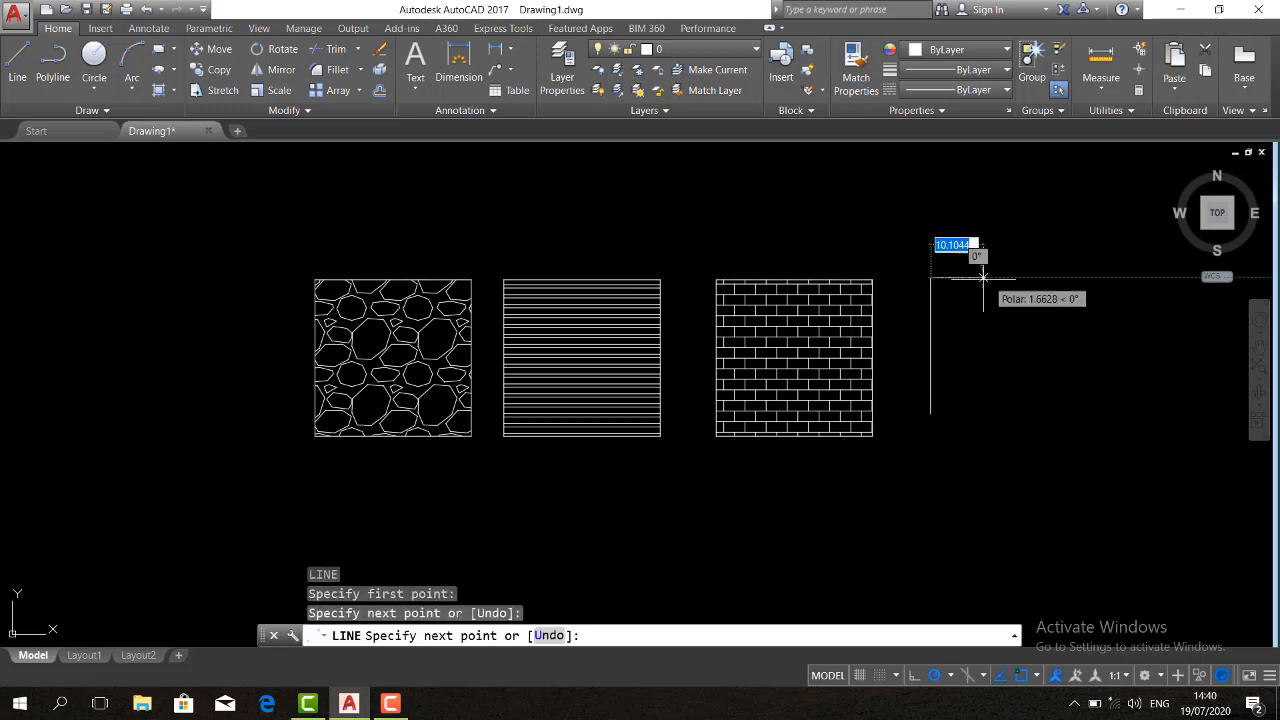
left_click(1029, 278)
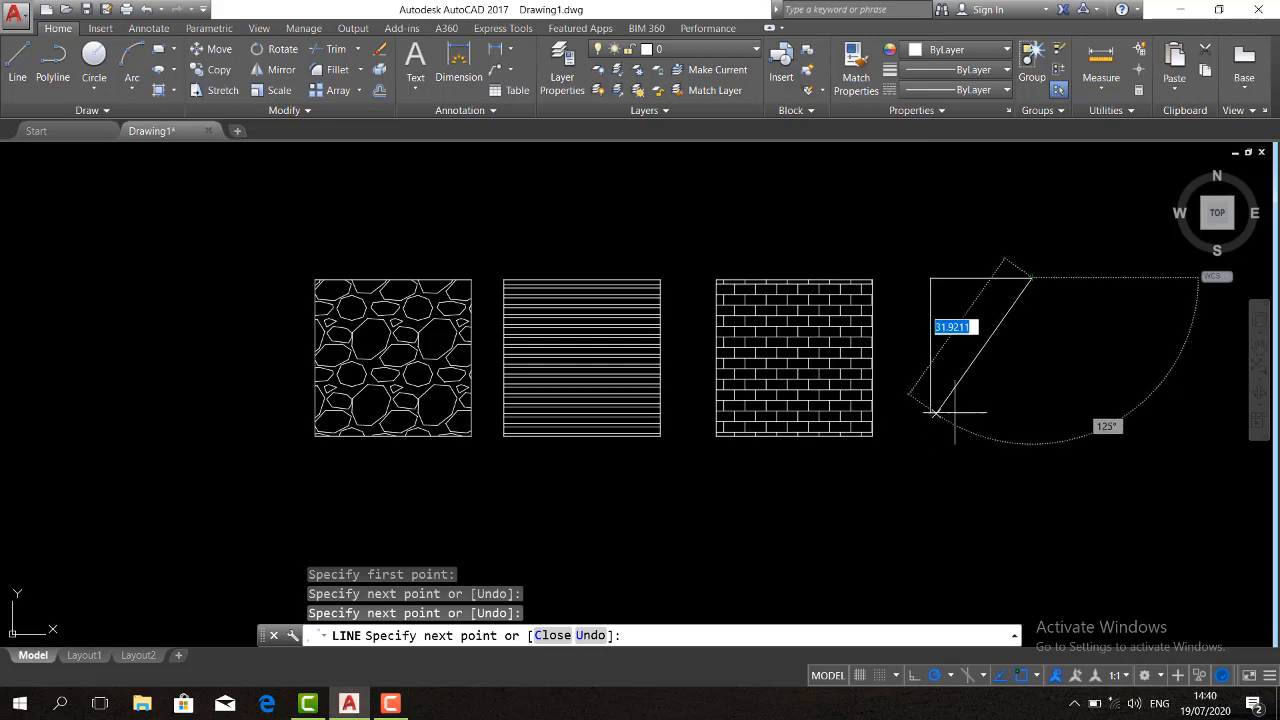
left_click(1027, 412)
scroll(940, 412, "up", 6)
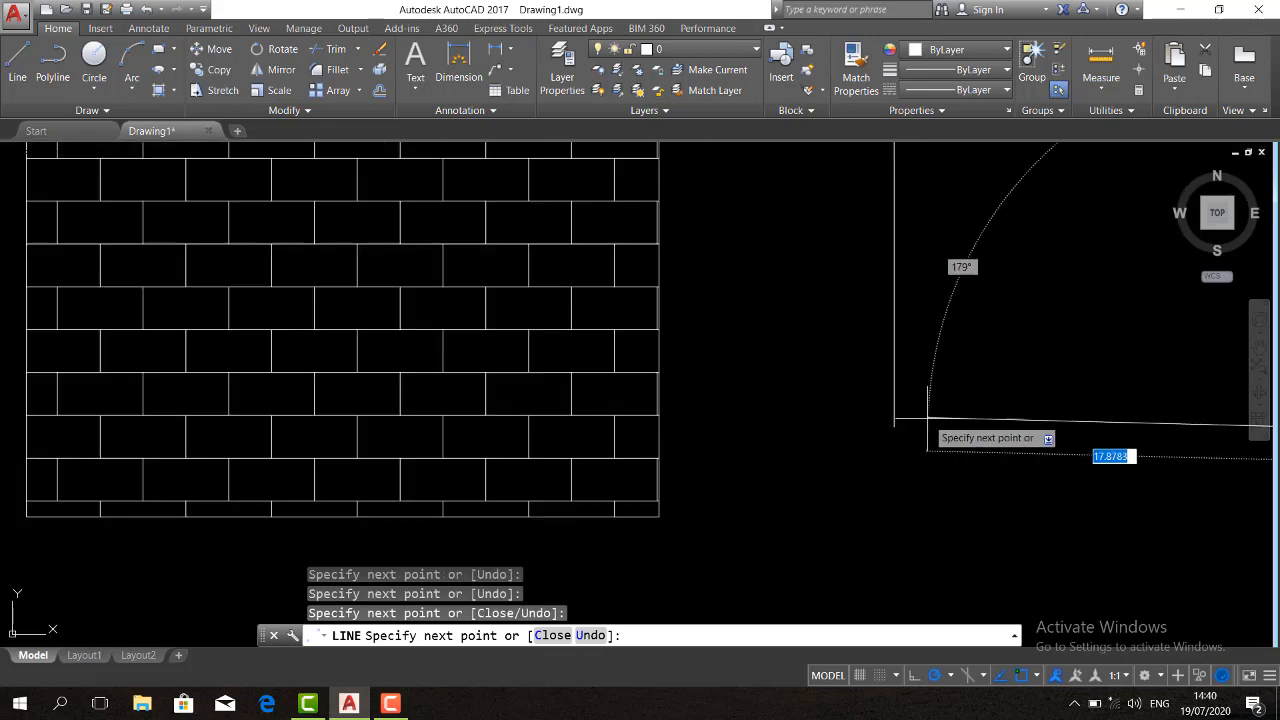
left_click(909, 429)
key("Return")
scroll(851, 414, "down", 5)
scroll(820, 410, "up", 3)
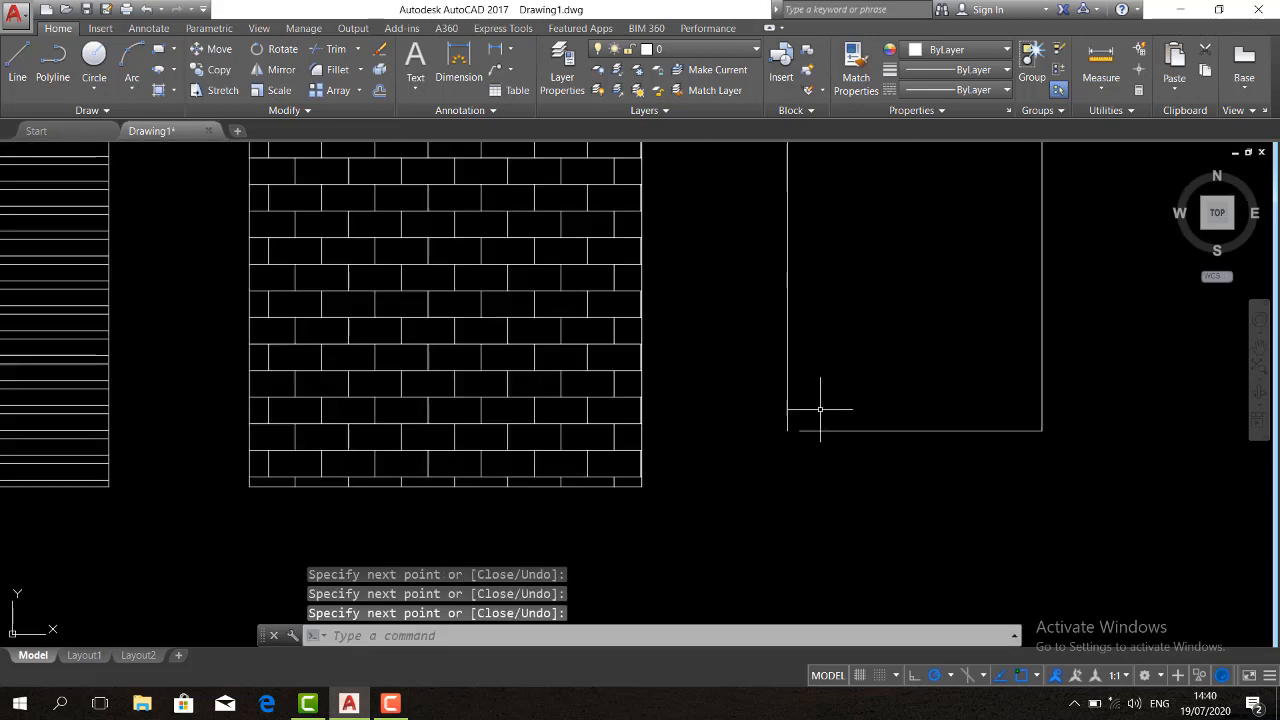
scroll(764, 446, "down", 2)
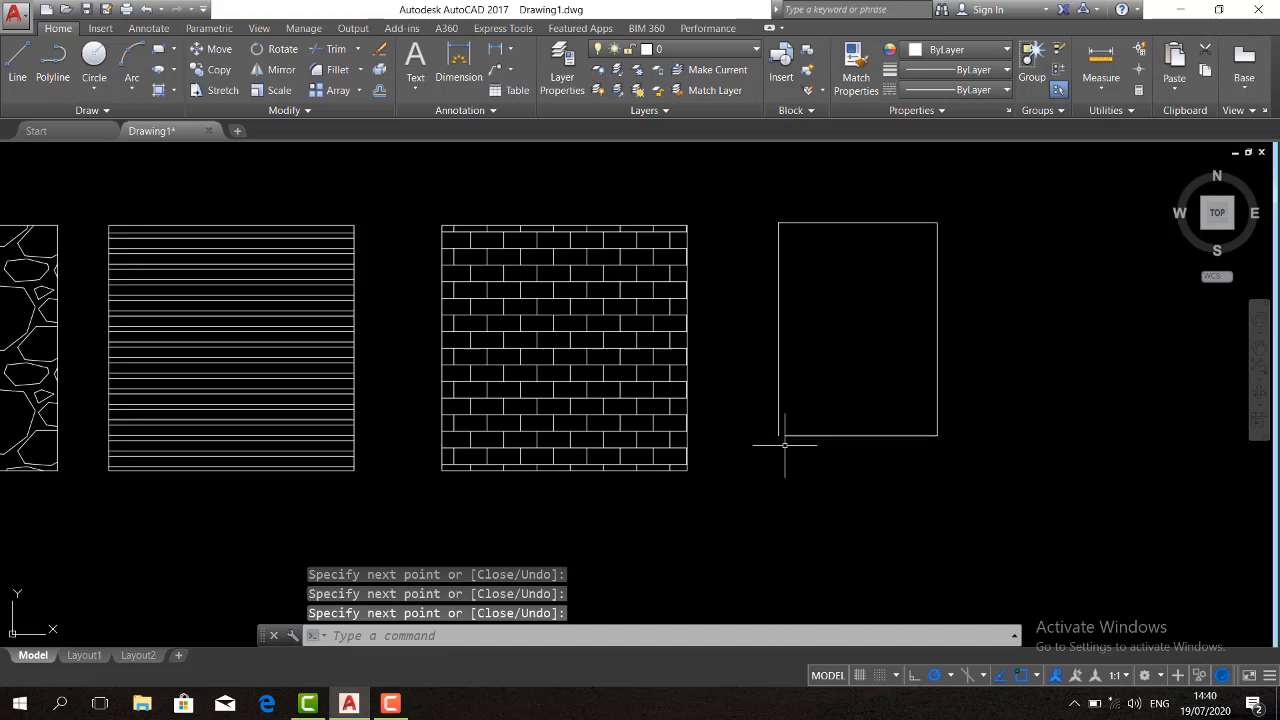
Try to hatch the interior of the gapped outline with the AR-B816 pattern and dismiss the boundary error
type("h")
key("Return")
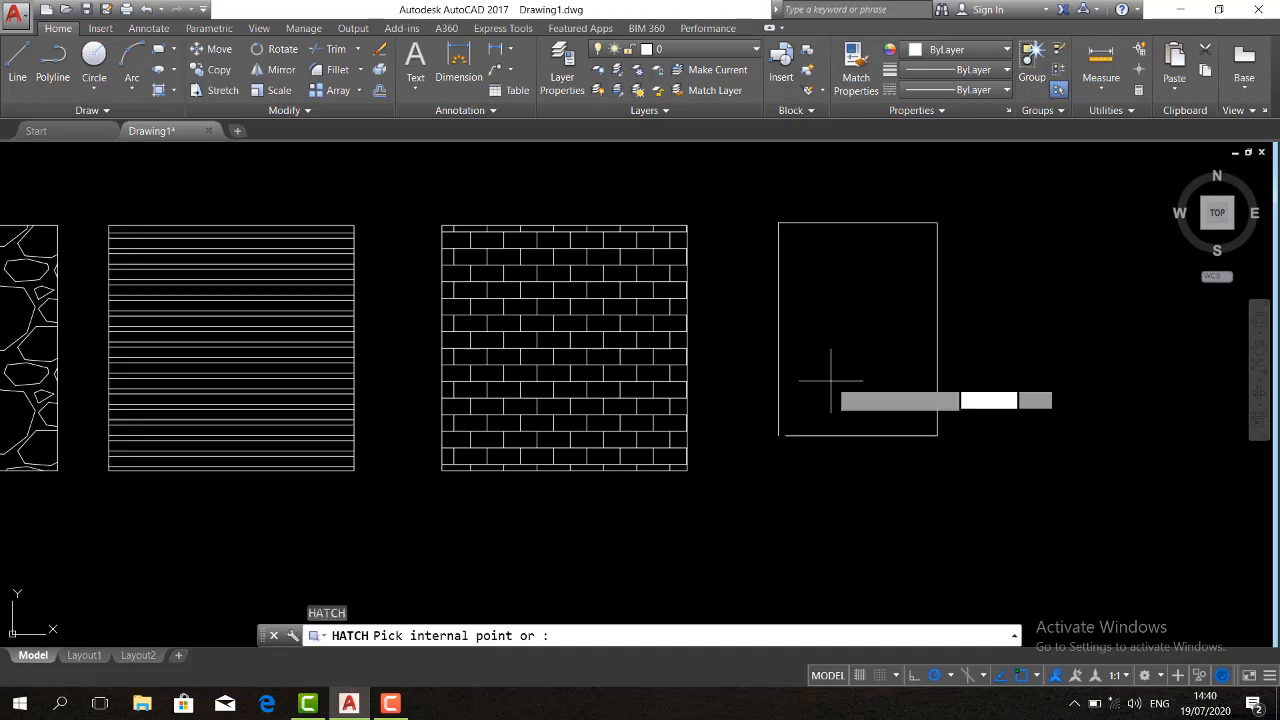
left_click(818, 346)
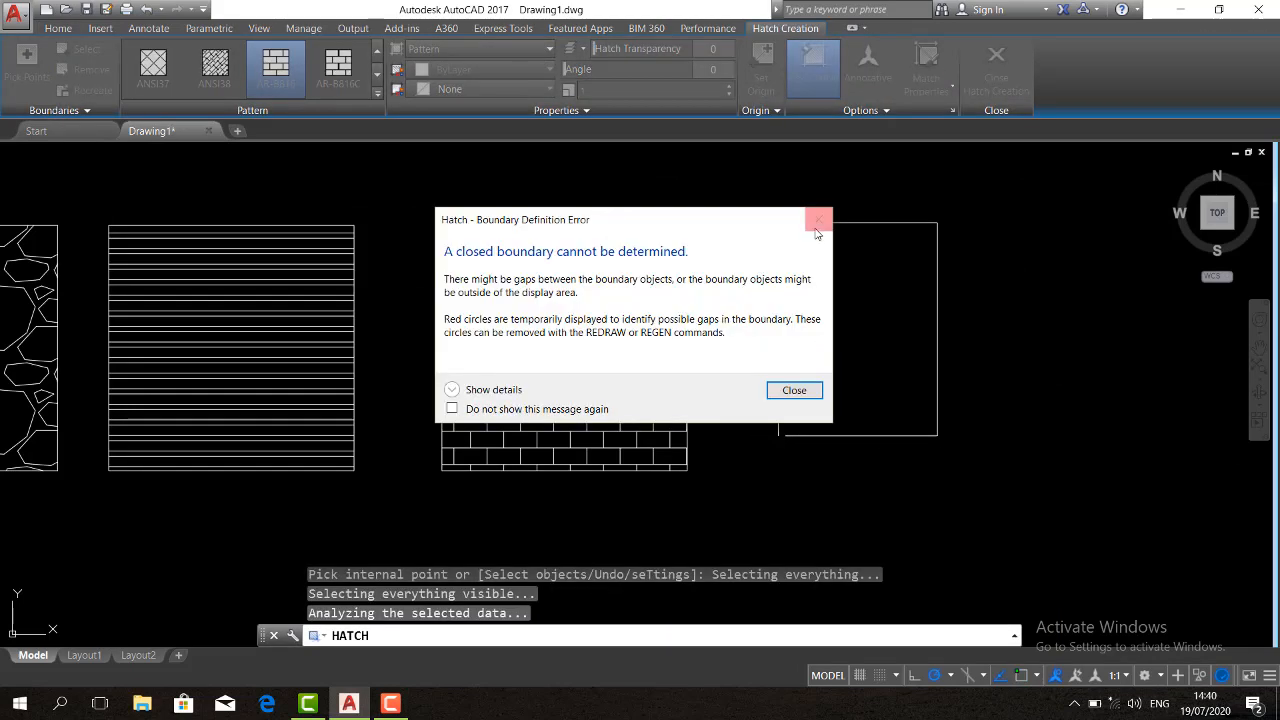
left_click(794, 390)
middle_click_drag(806, 334, 1033, 334)
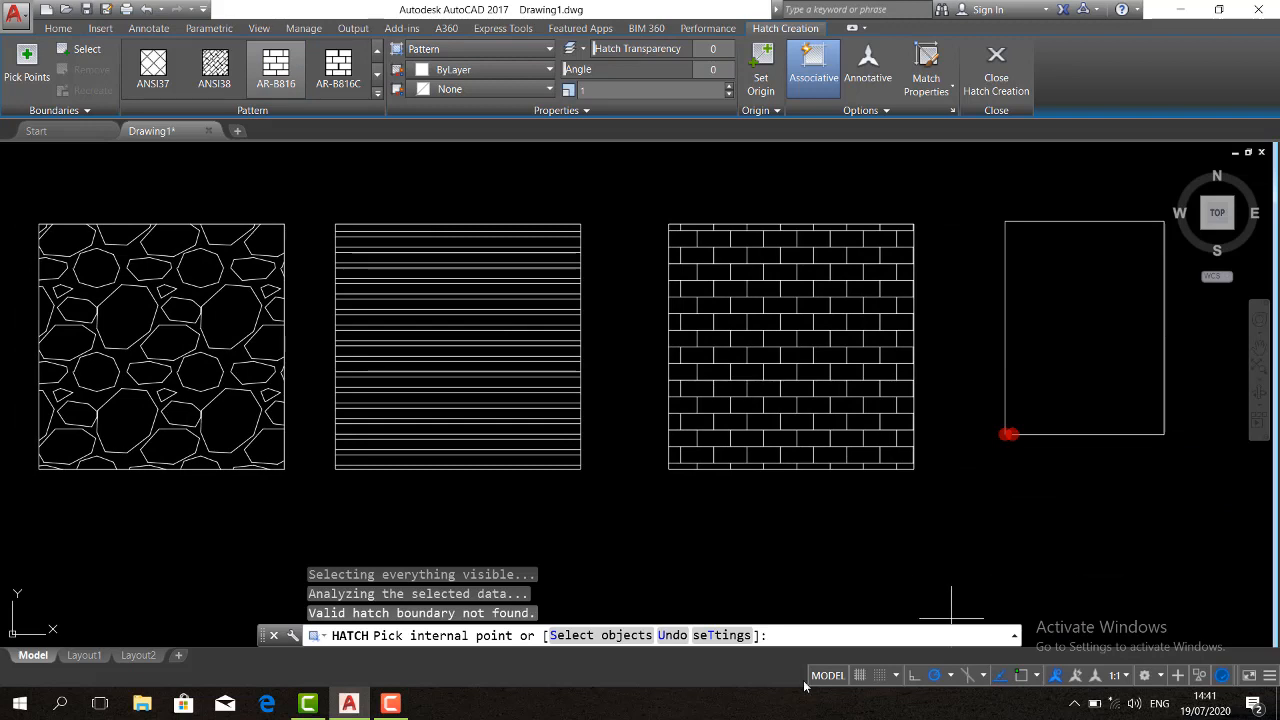
left_click(405, 705)
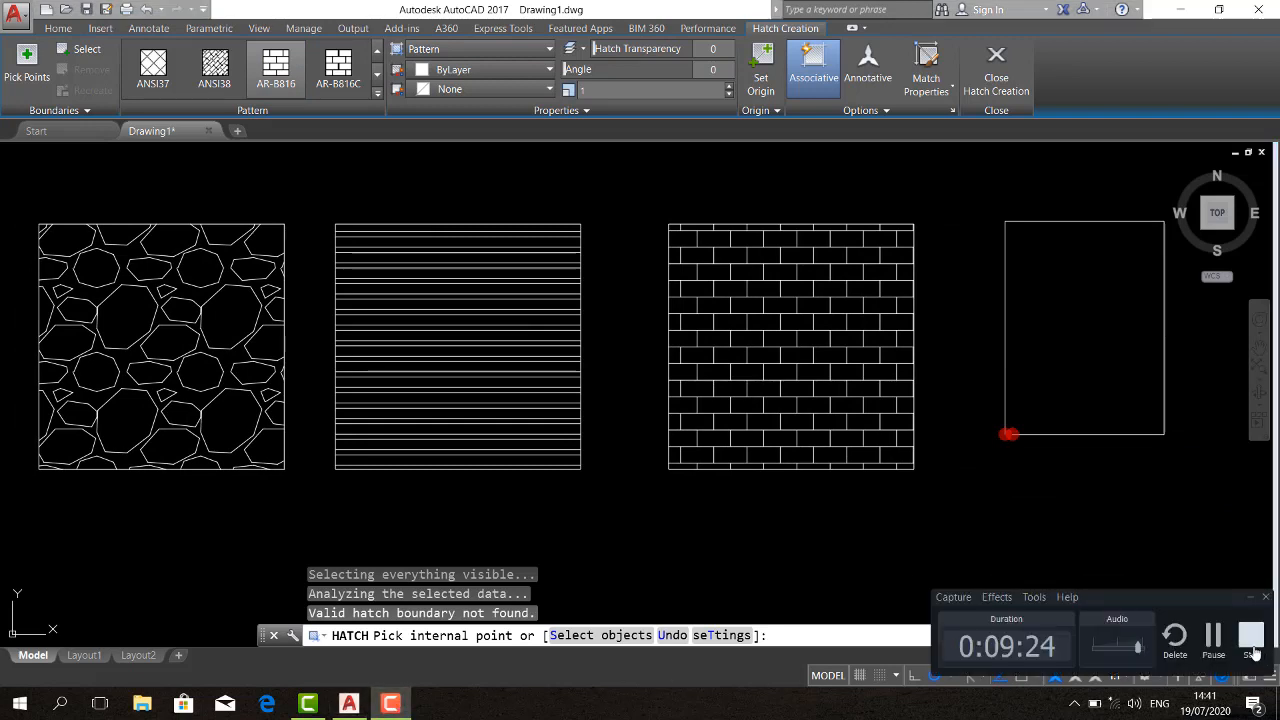
left_click(1250, 640)
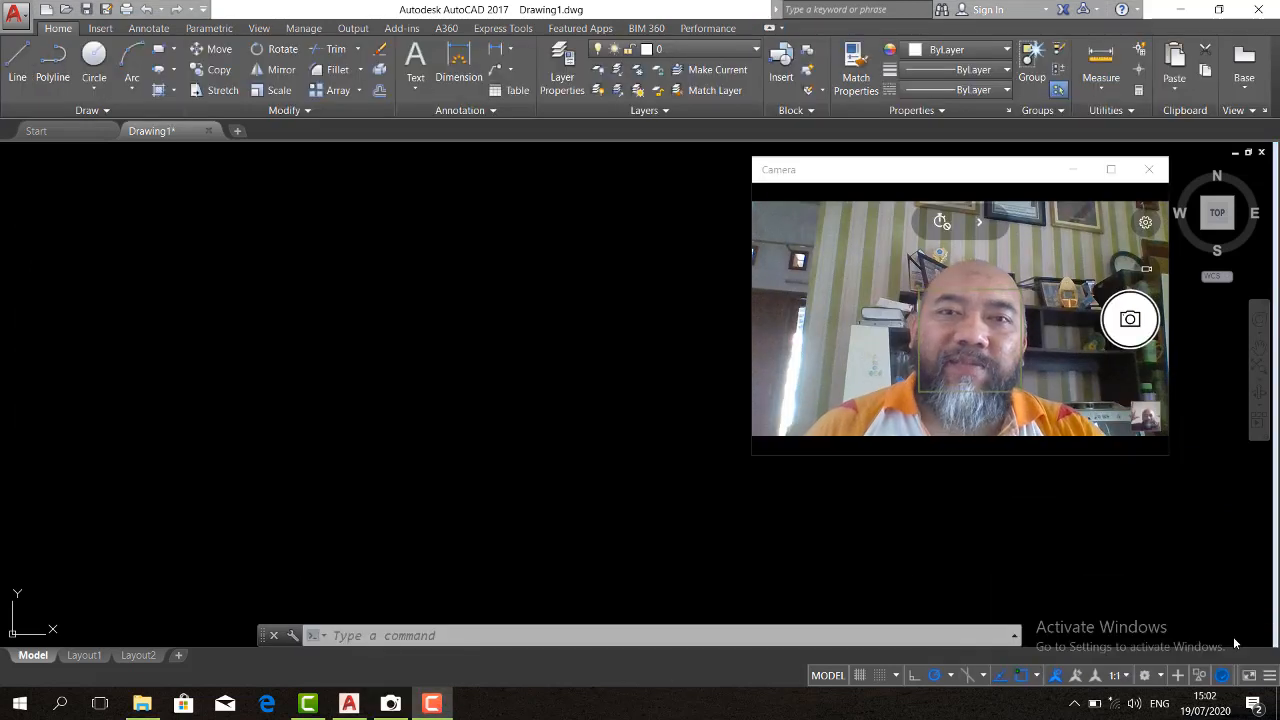